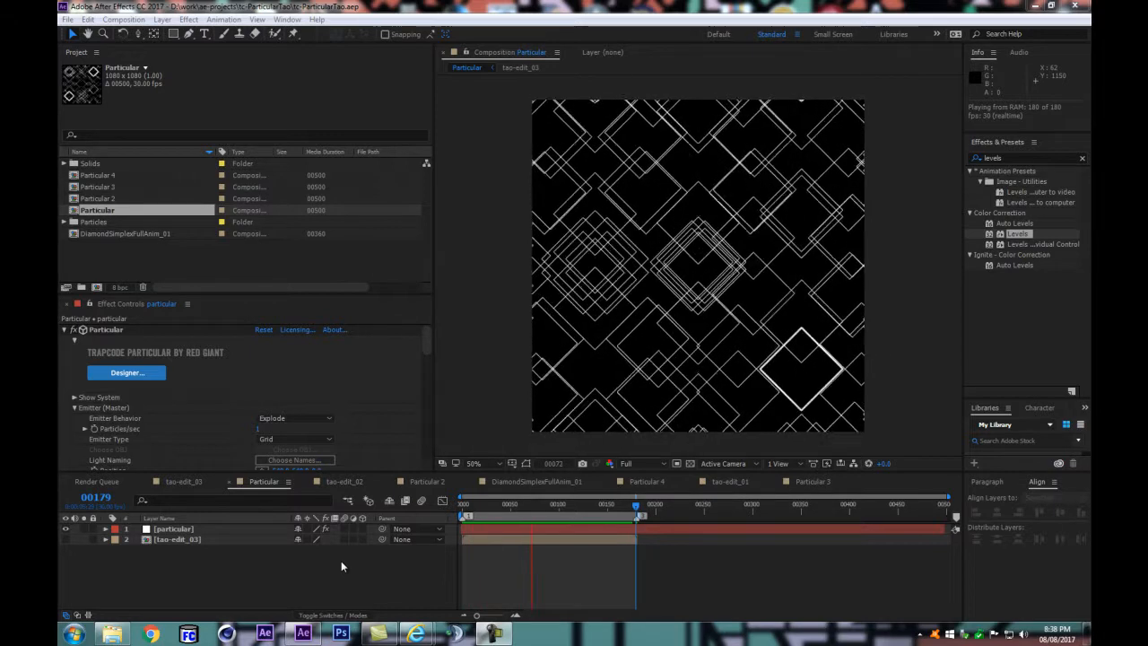
Step: Start a new, empty project
click(207, 541)
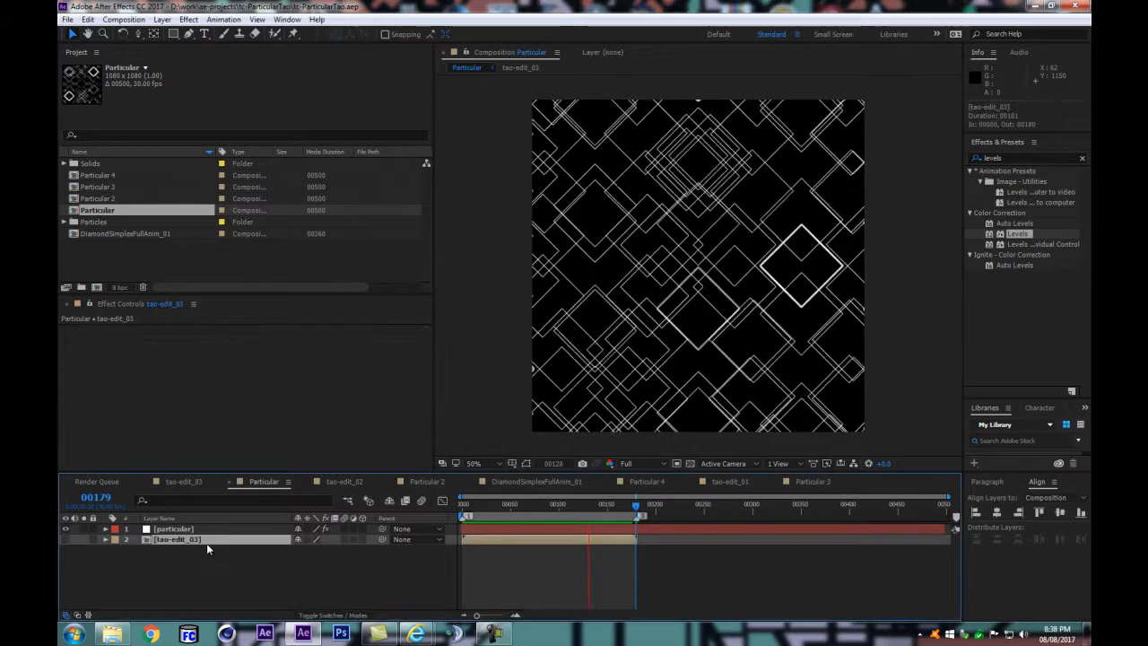
click(67, 19)
mouse_move(99, 34)
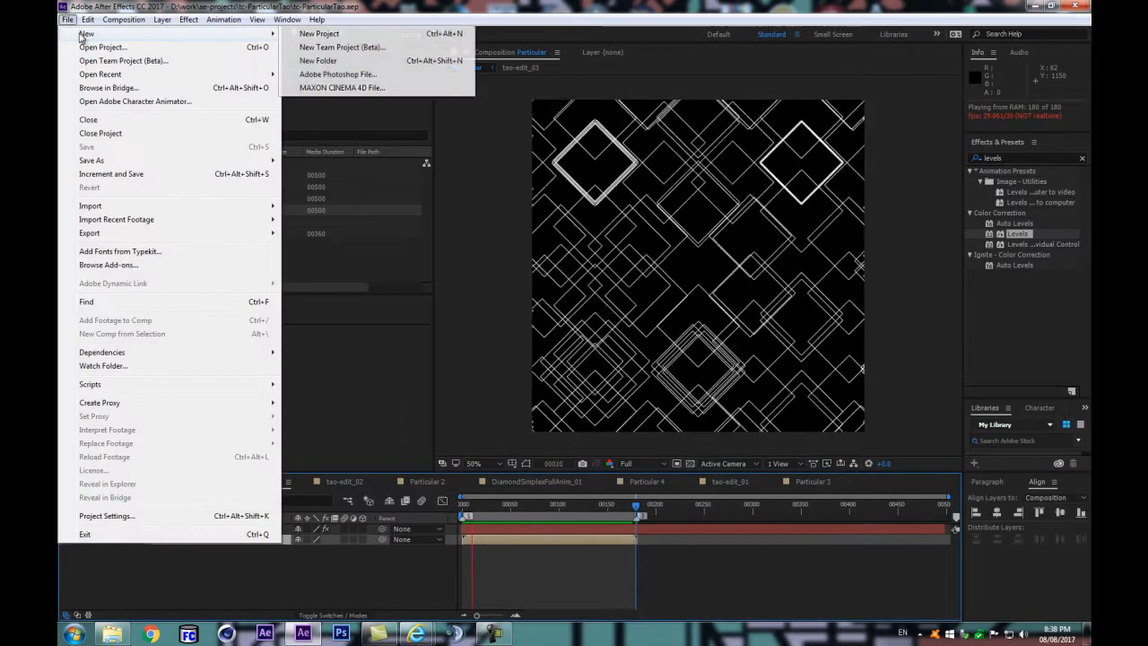
click(319, 33)
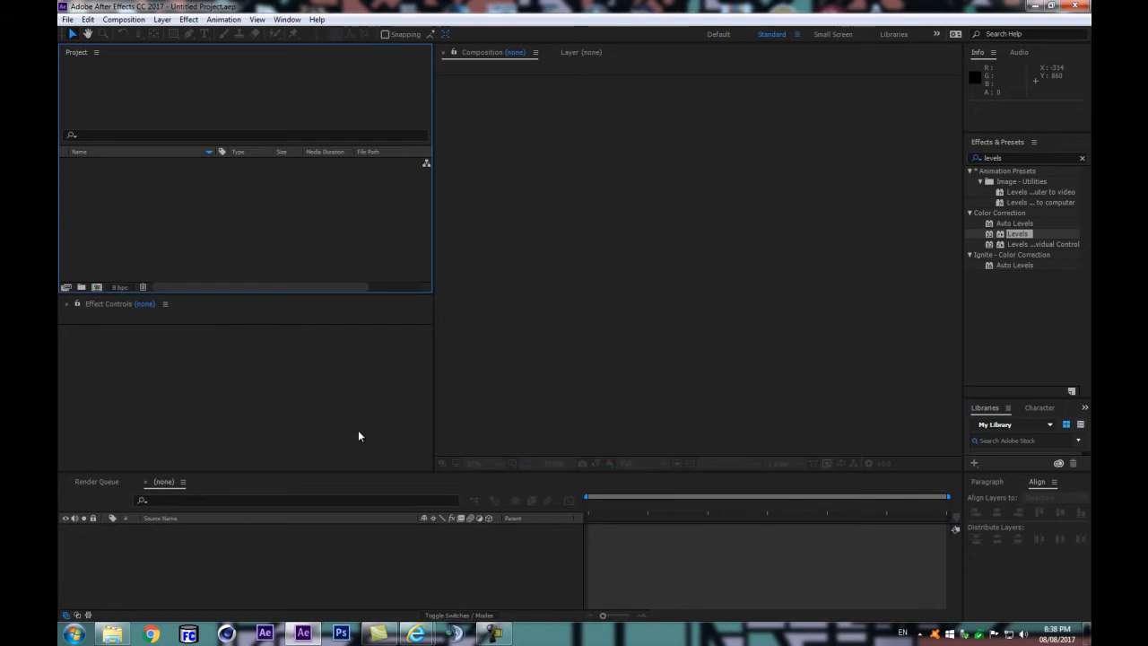
Step: Create a 1080 × 1080 px composition at 30 fps lasting 3001 frames, and enlarge the composition viewer's width
key(ctrl+n)
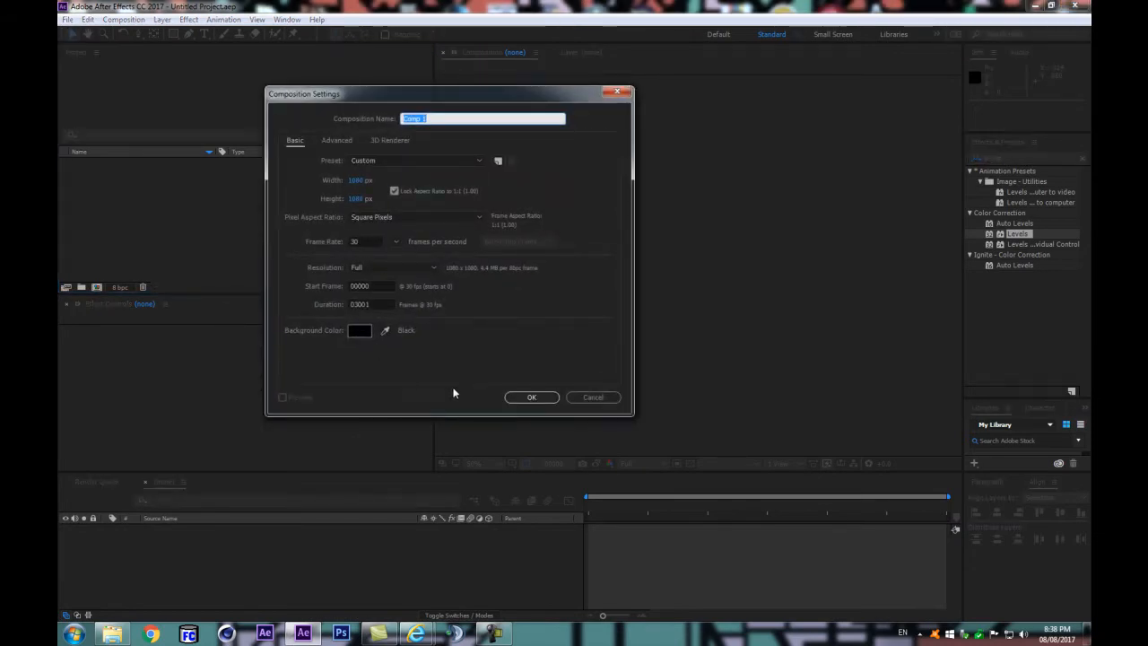
key(Return)
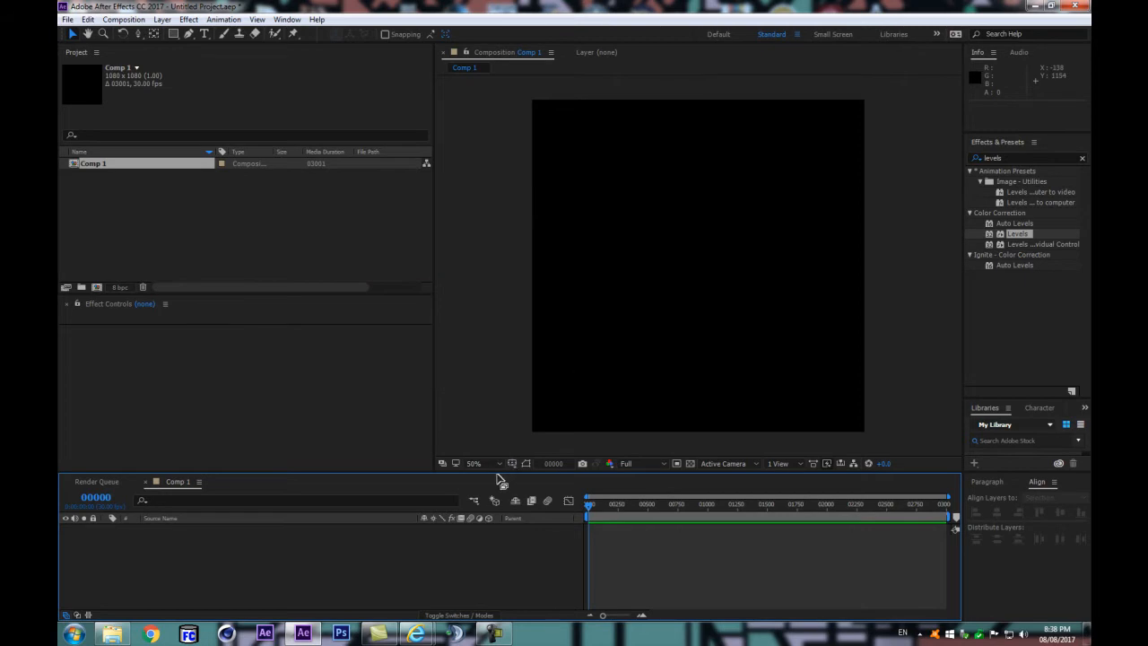
drag(479, 472, 479, 450)
drag(435, 353, 398, 359)
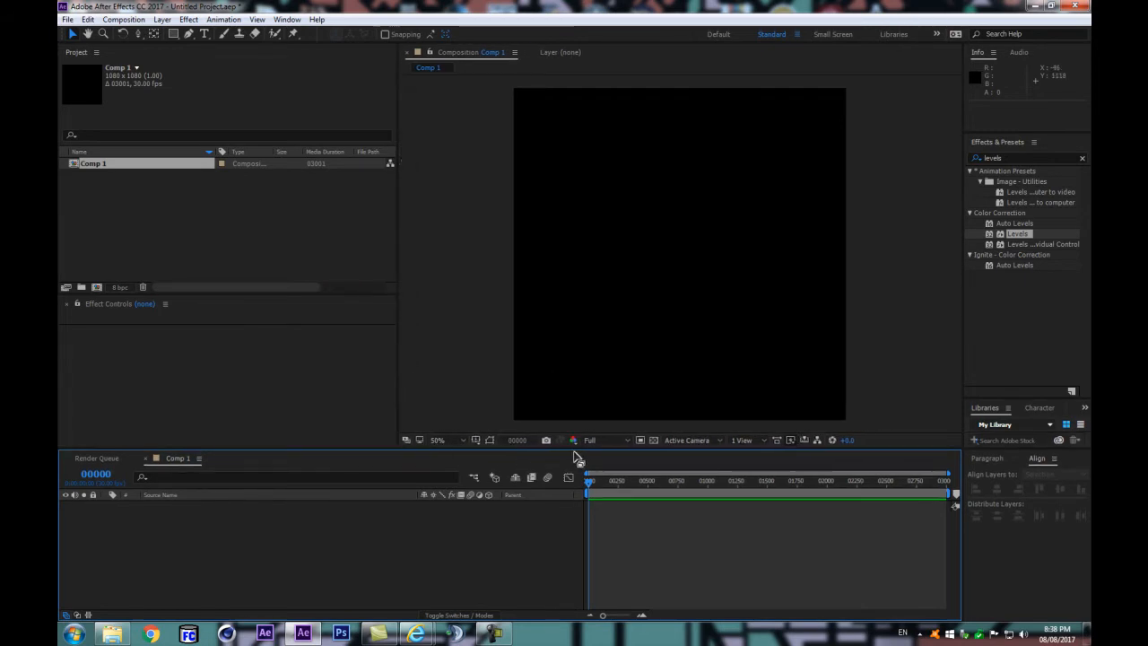
drag(597, 457, 596, 475)
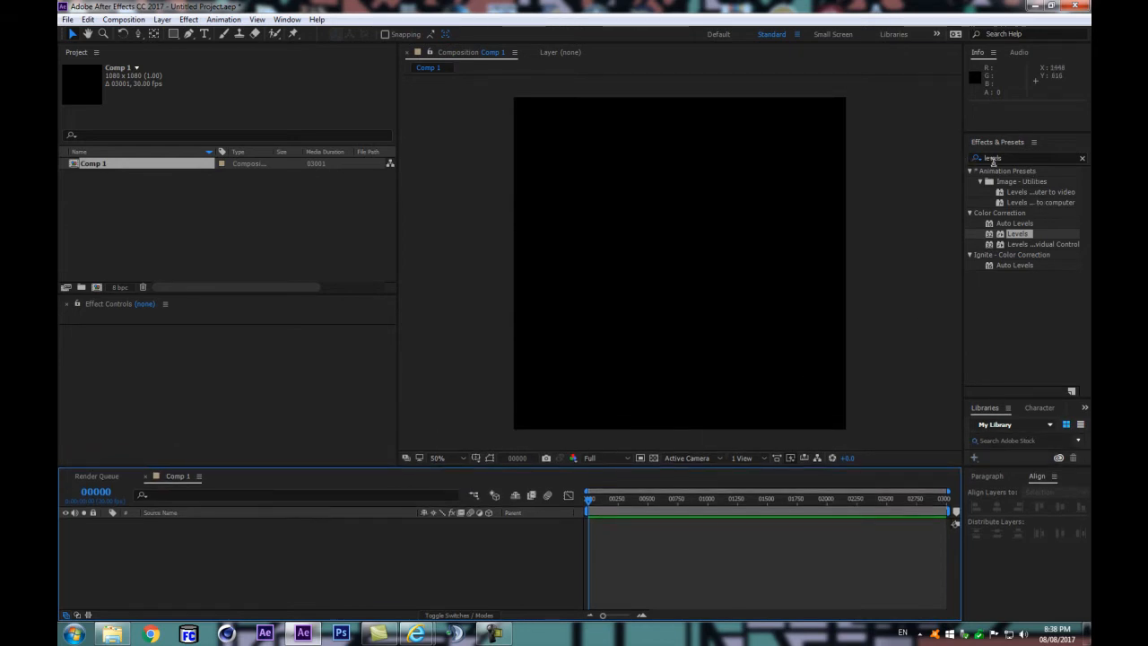
Step: Search the effects for "tao" and collapse the Trapcode Tao presets folder
click(1016, 160)
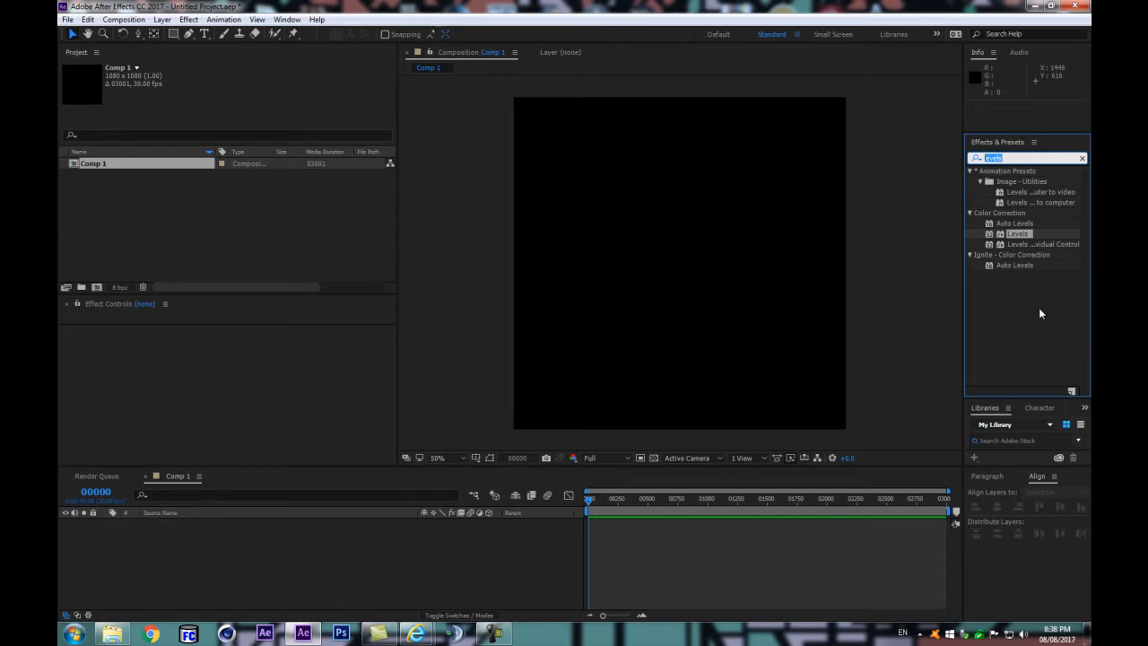
text(tao)
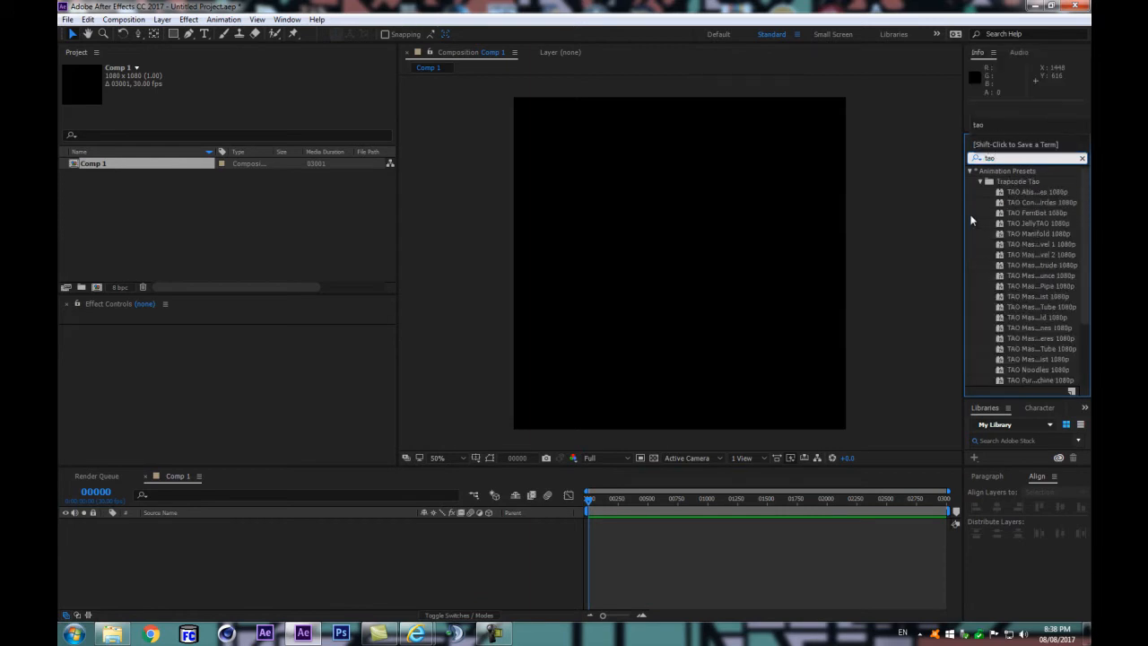
click(980, 182)
drag(1001, 203, 197, 556)
click(355, 549)
Step: Create a black solid at composition size and apply the Tao effect to it
key(ctrl+y)
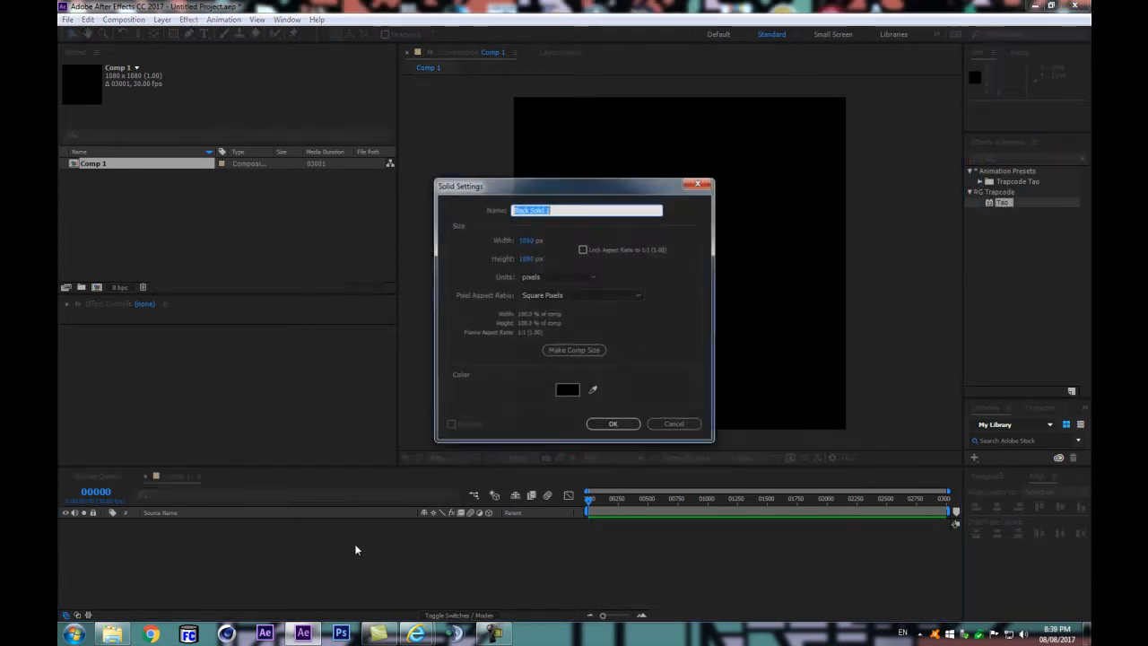
key(Return)
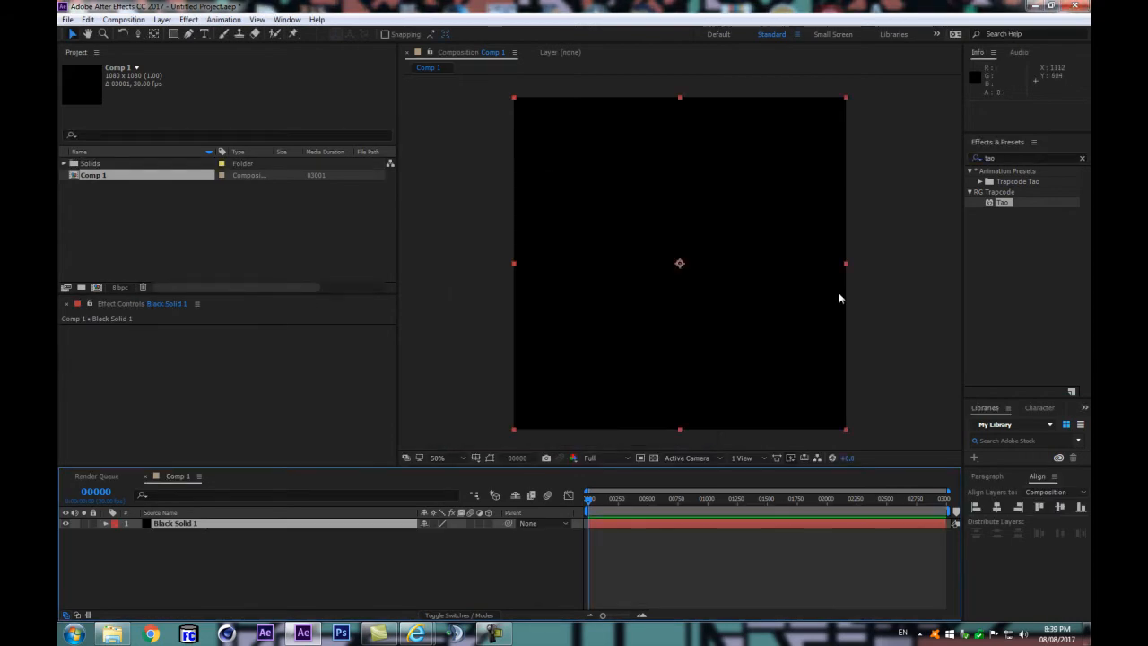
drag(1003, 202, 253, 525)
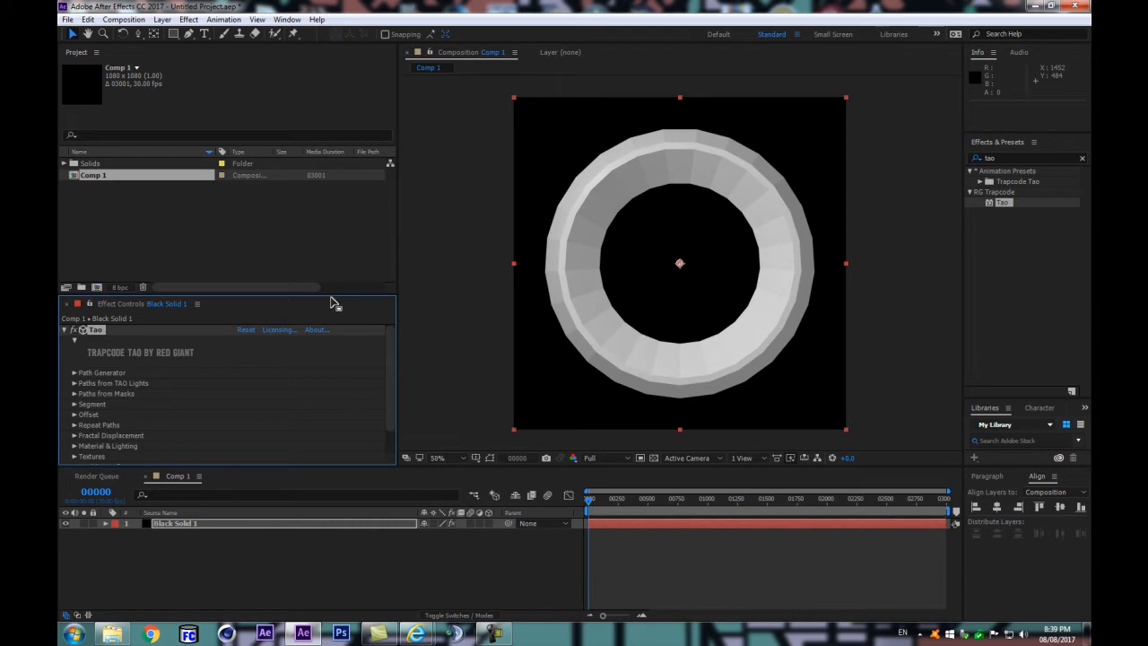
Step: Enlarge the effect settings area and set Tao's Draw option under Rendering to Wireframe
drag(337, 296, 357, 239)
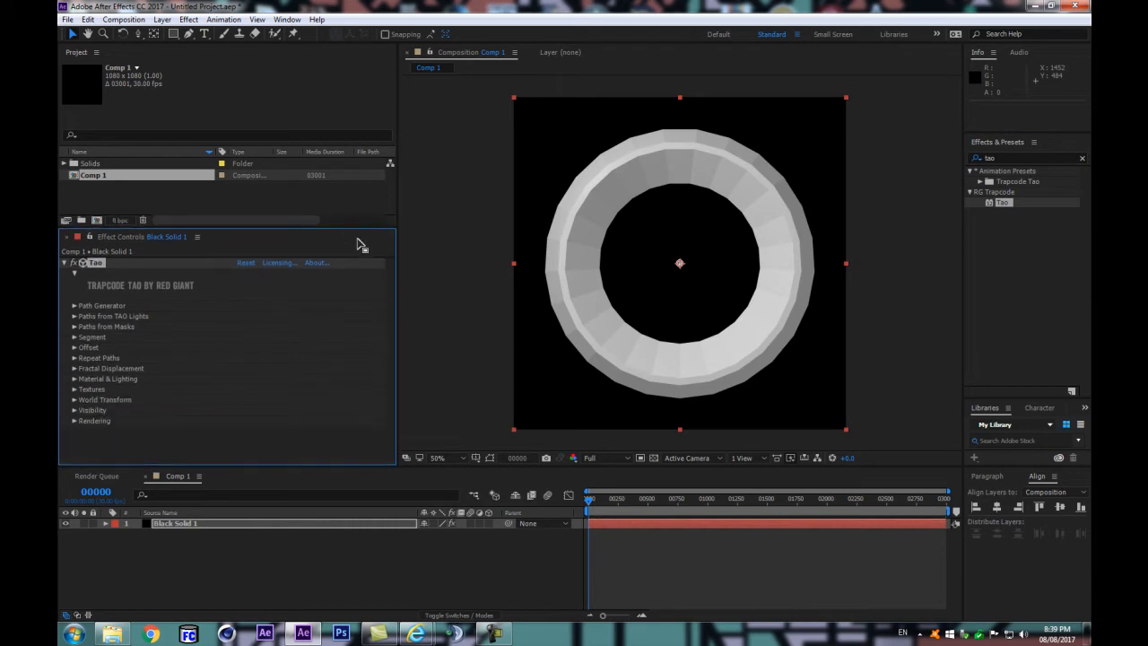
click(75, 272)
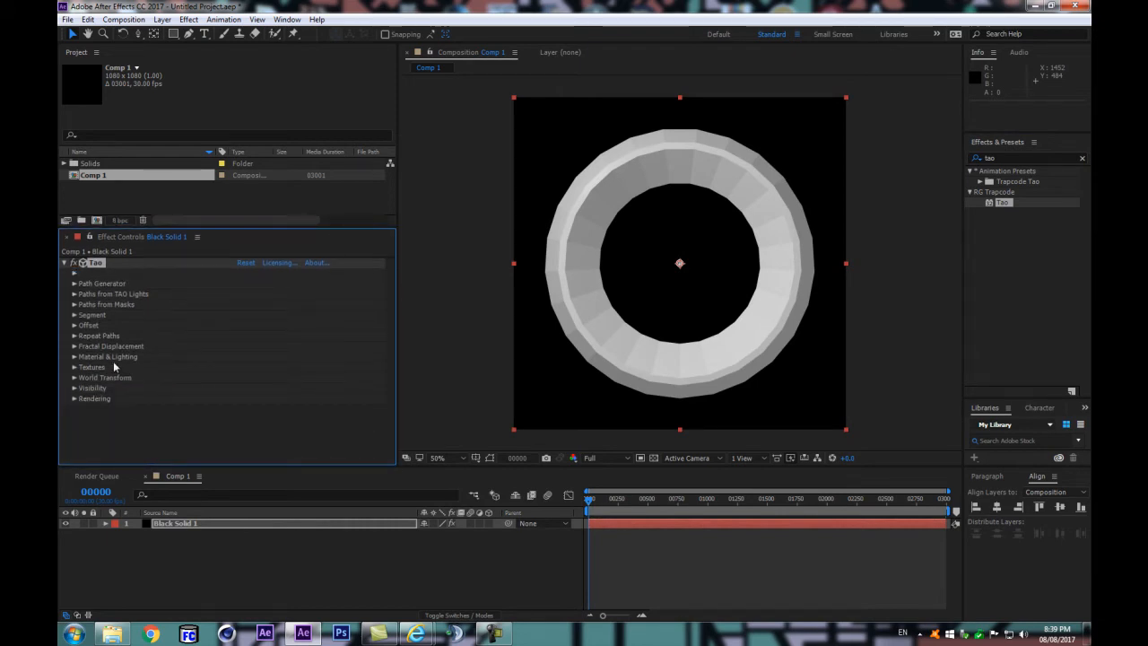
click(75, 398)
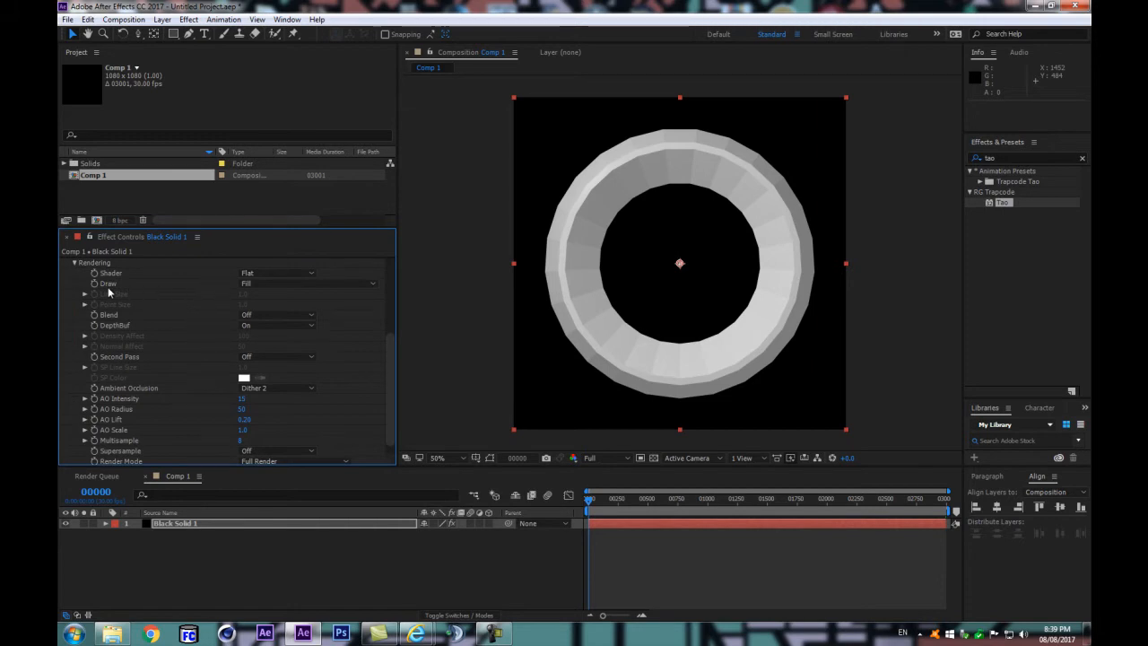
scroll(103, 285, up, 2)
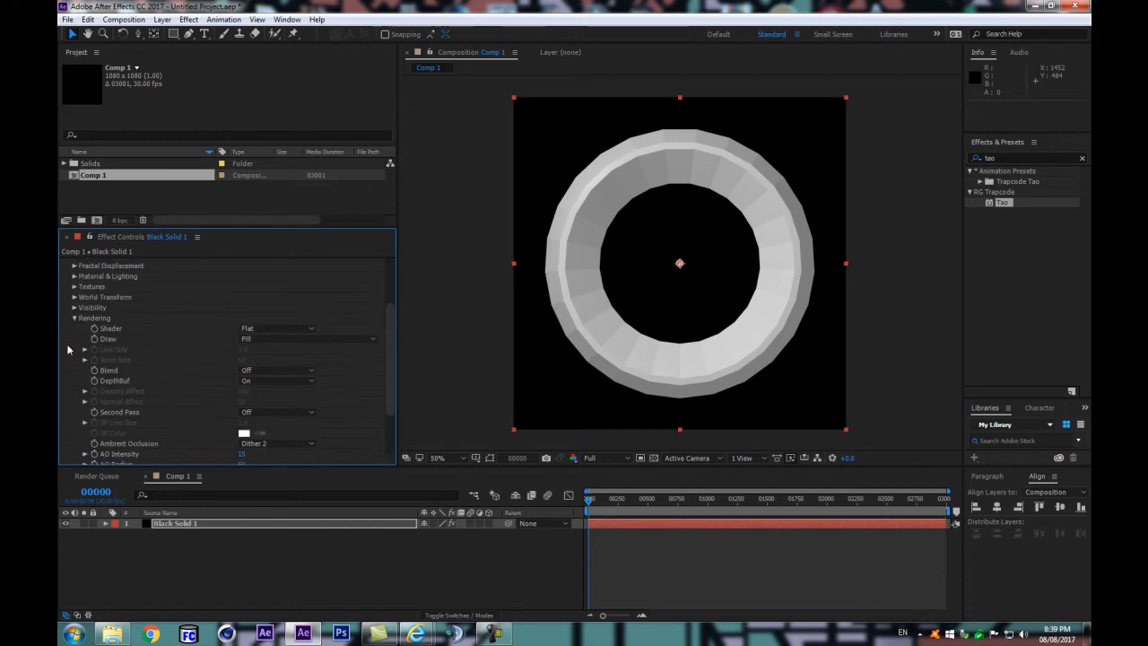
click(259, 338)
click(265, 367)
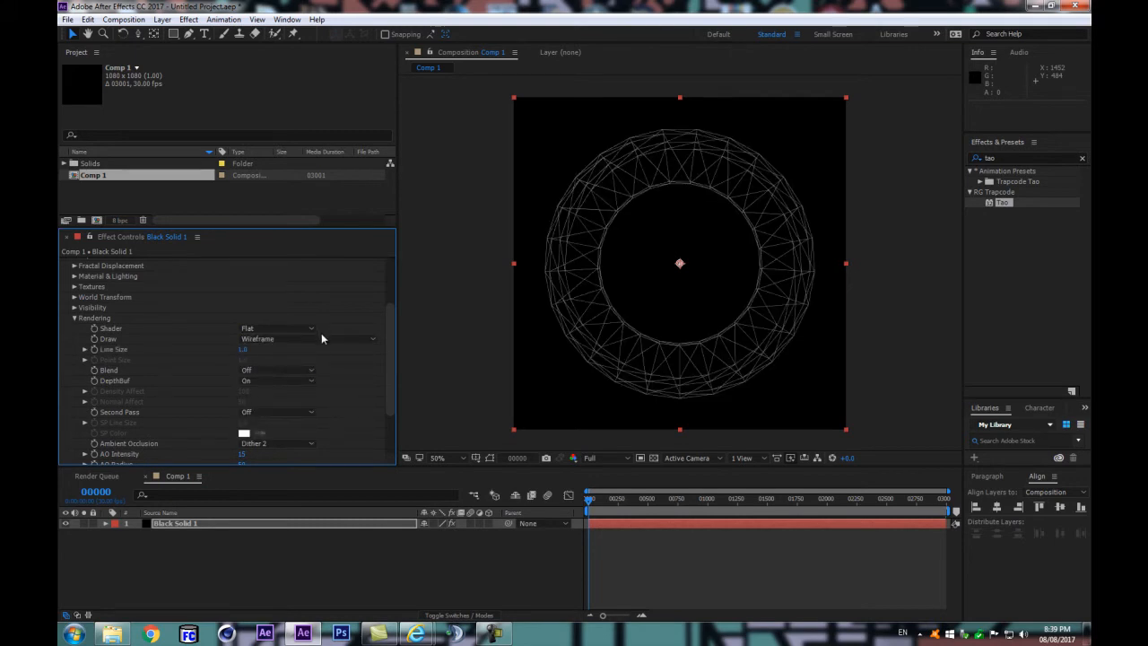
Step: Turn off Ambient Occlusion in Tao's Rendering settings
drag(387, 341, 389, 360)
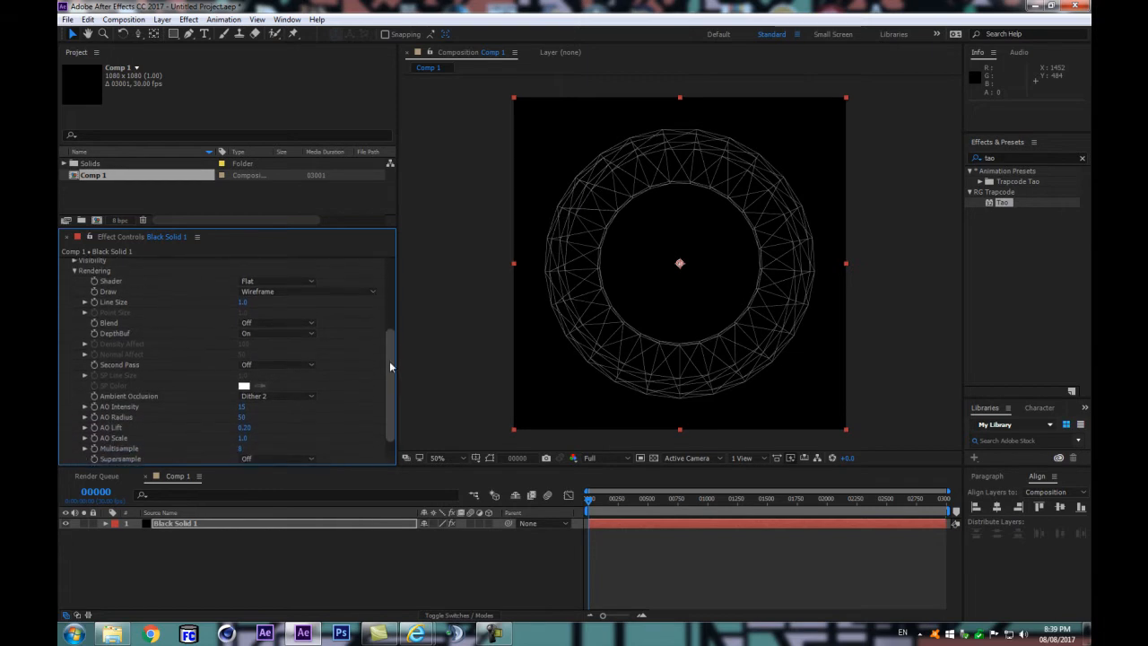
click(281, 397)
click(263, 411)
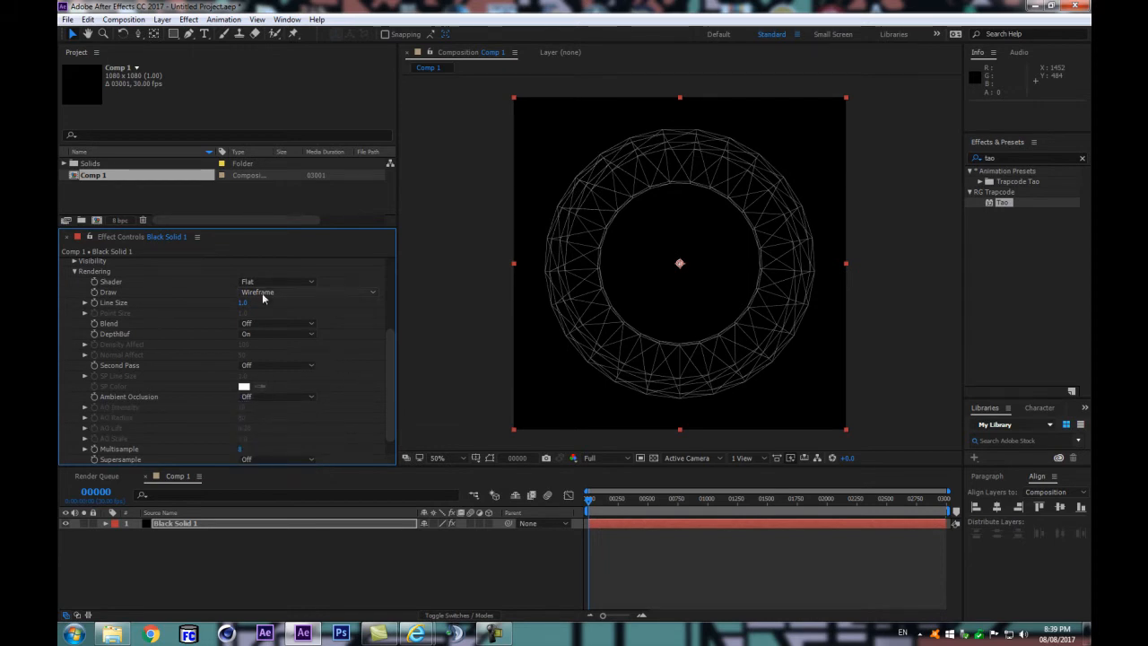
Step: Set Tao's Shader to Density and reduce Normal Affect to 0
scroll(159, 335, up, 2)
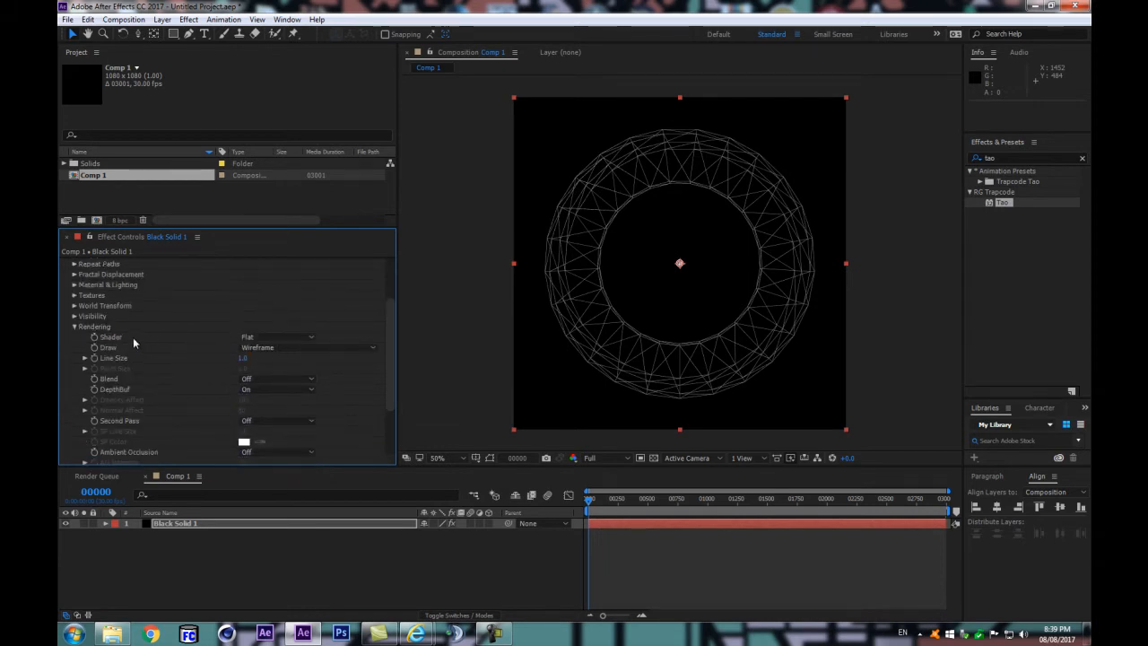
click(250, 338)
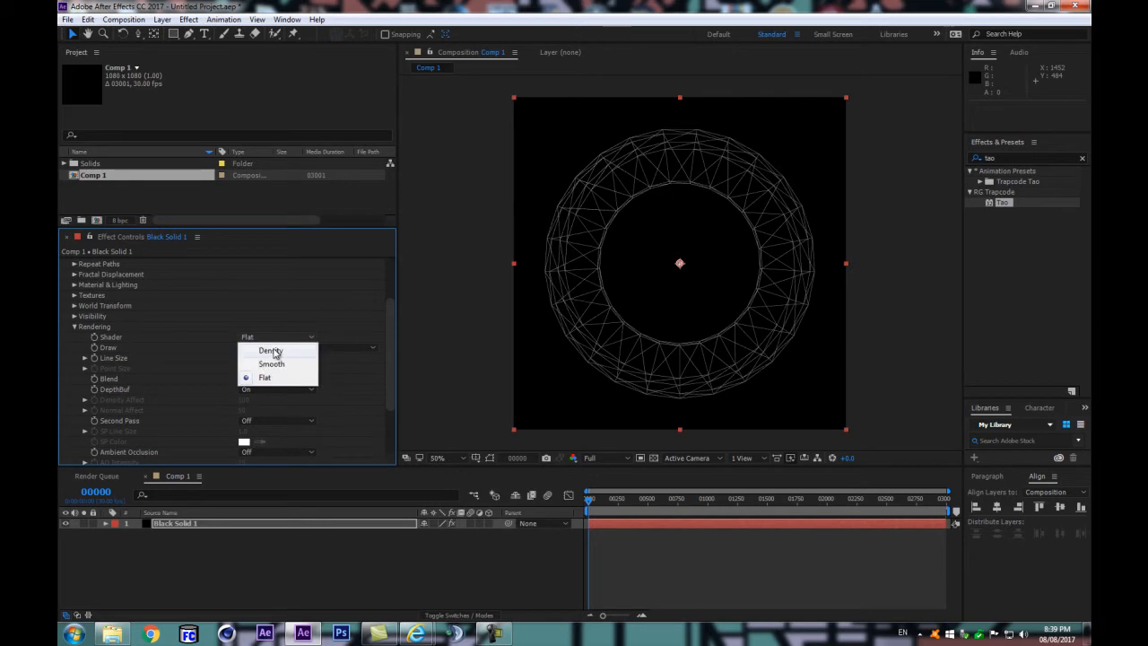
click(270, 351)
scroll(655, 265, up, 2)
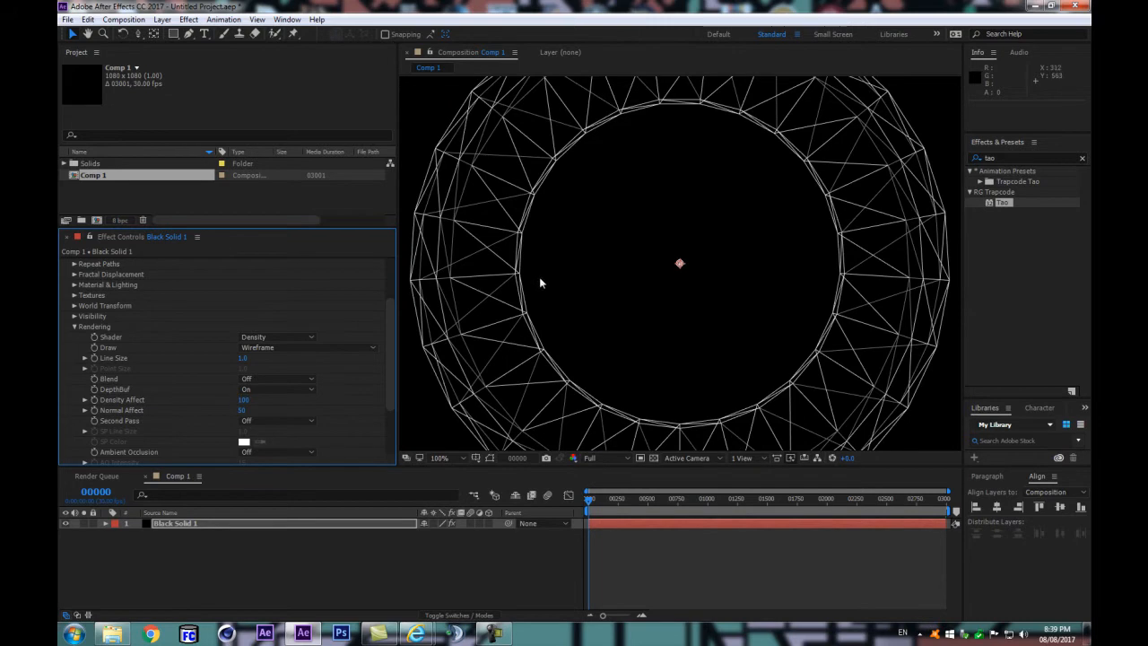
scroll(539, 276, down, 2)
drag(238, 410, 170, 415)
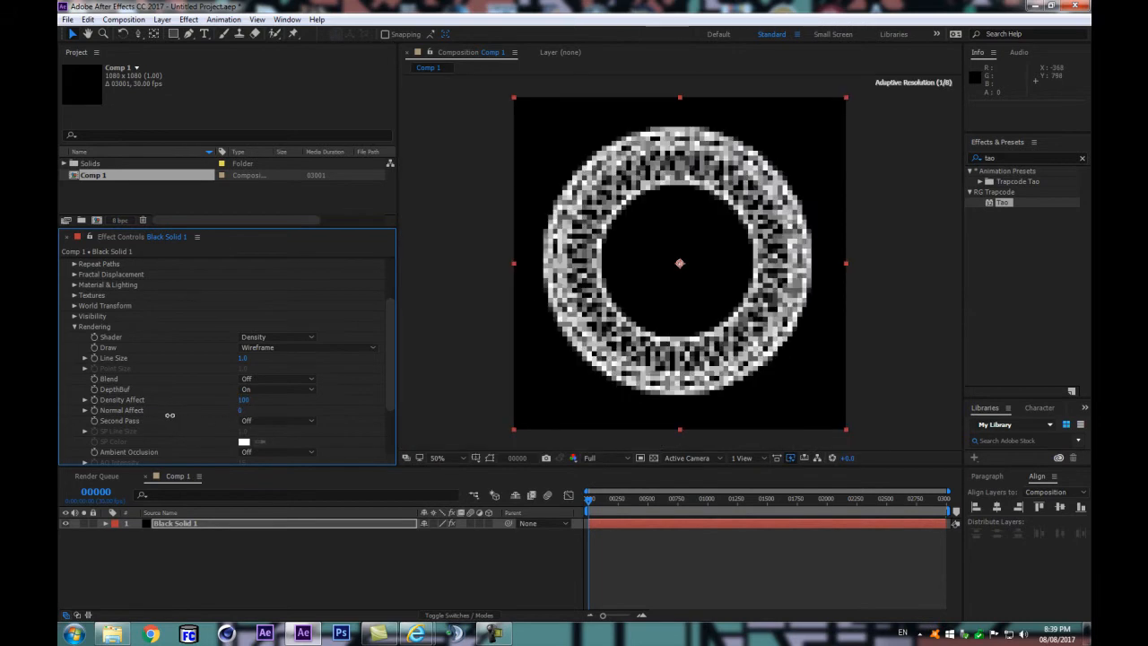
scroll(526, 316, up, 2)
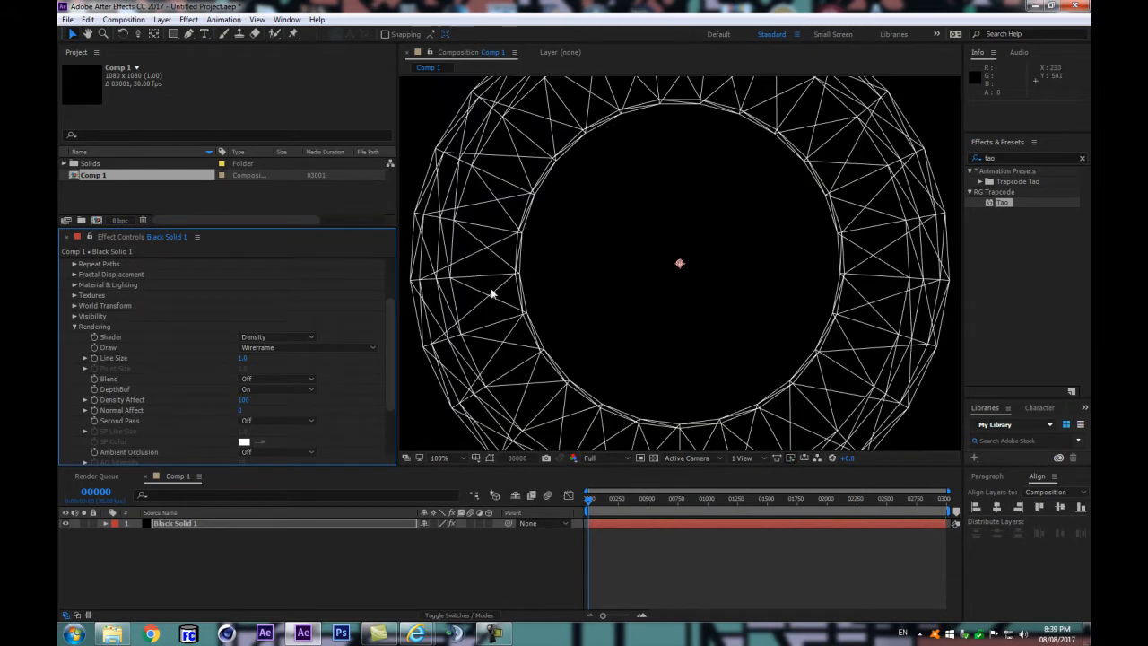
Step: Try a Normal Affect of 100 on the wireframe, and set it back to 0
click(242, 410)
text(100)
key(Return)
click(242, 409)
text(0)
key(Return)
Step: Check the ring's wireframe lines up close and collapse Tao's Rendering settings
scroll(844, 208, down, 1)
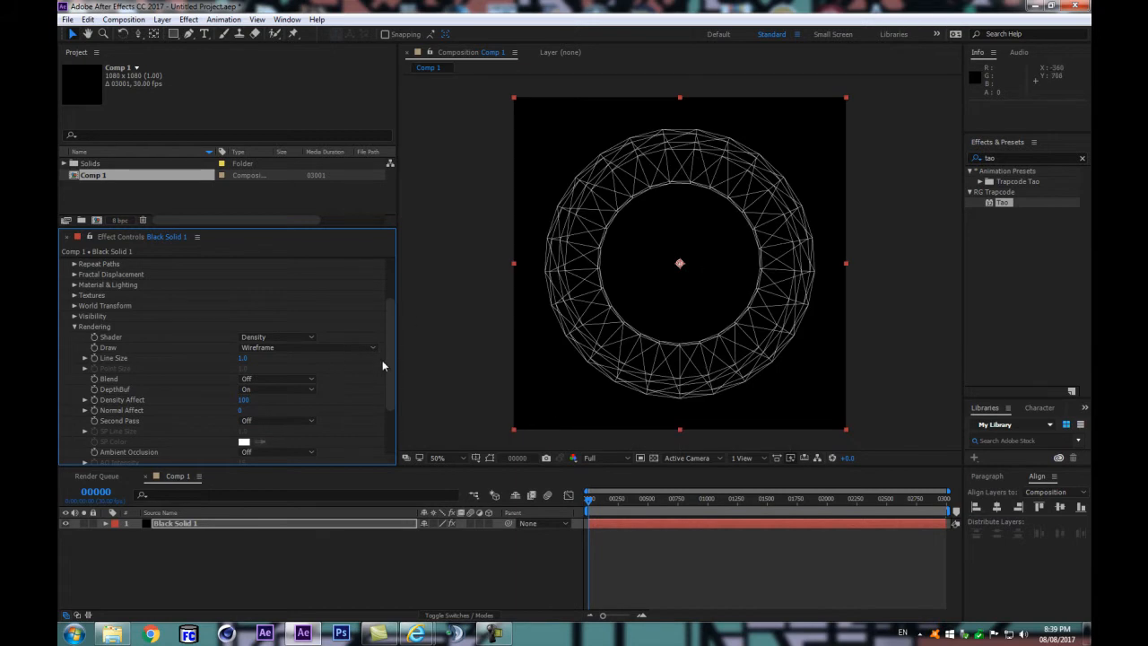
scroll(386, 359, up, 2)
scroll(684, 302, up, 1)
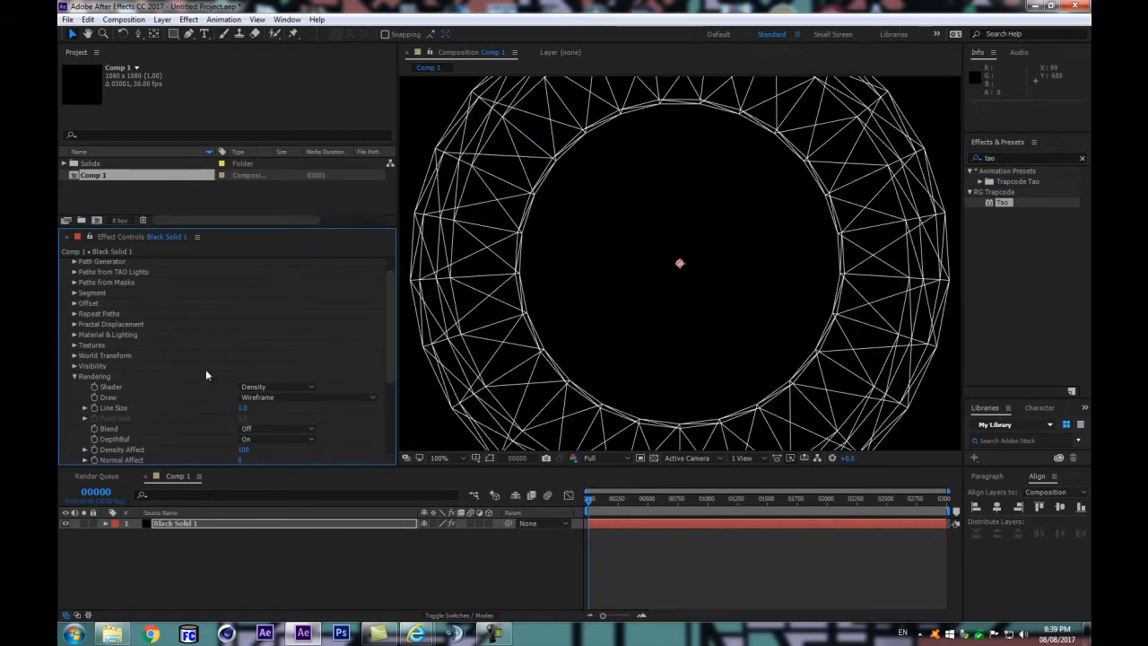
scroll(199, 358, up, 1)
click(75, 398)
scroll(509, 267, down, 1)
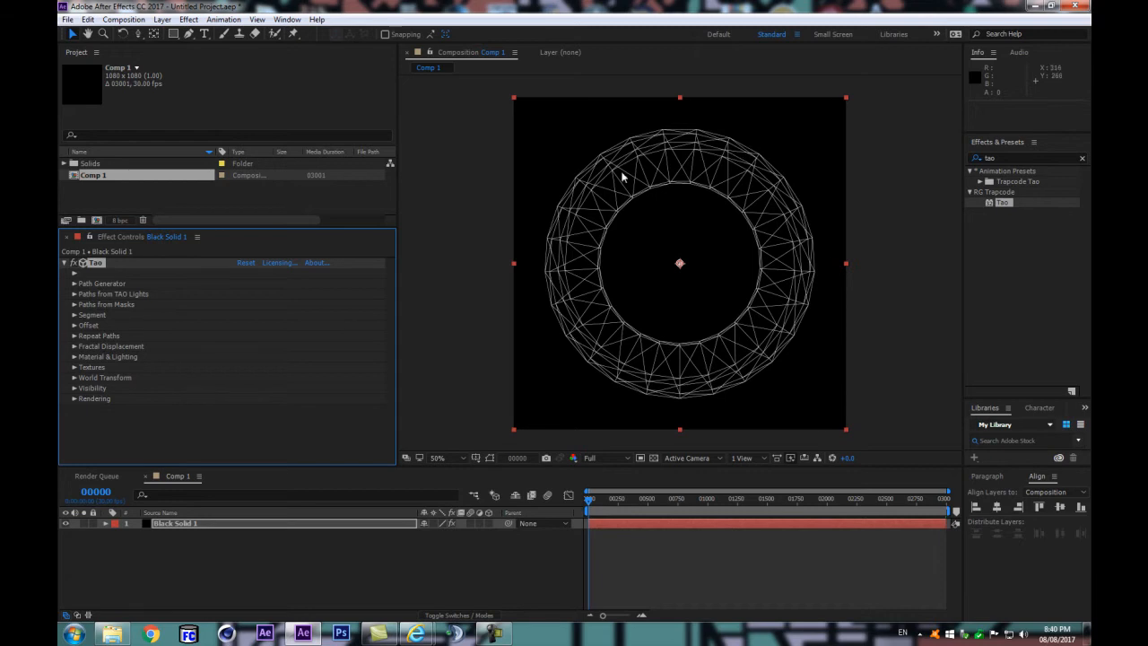
Step: Expand Tao's Path Generator and Segment settings, and set Segment Mode to Repeat N-gon
click(75, 283)
scroll(77, 287, down, 1)
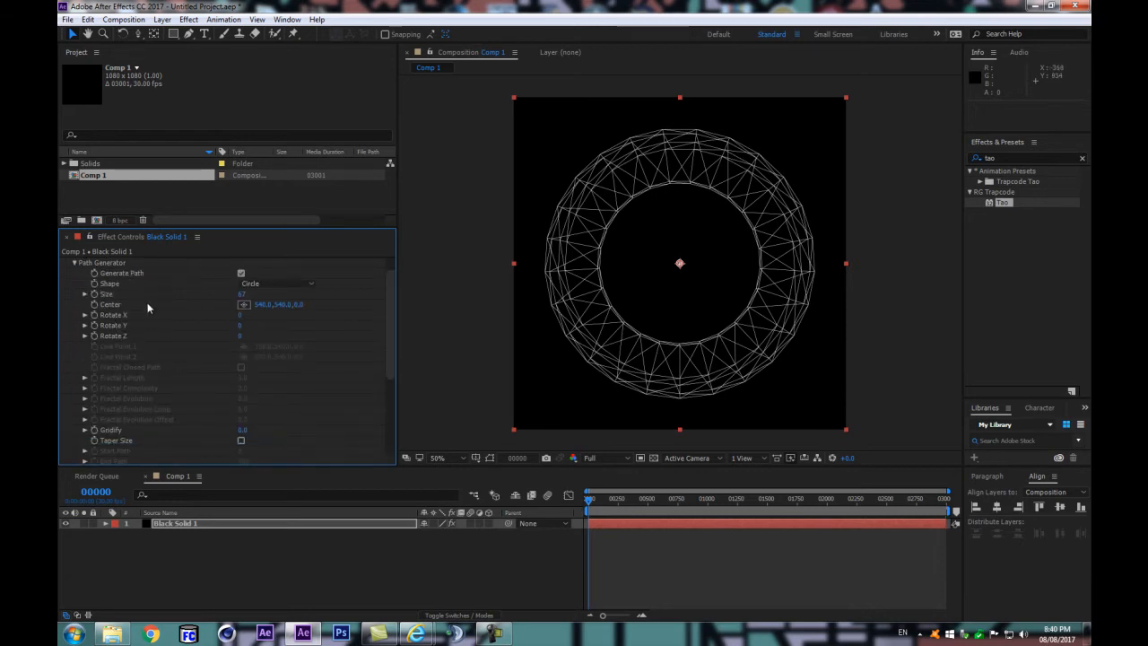
scroll(108, 336, down, 4)
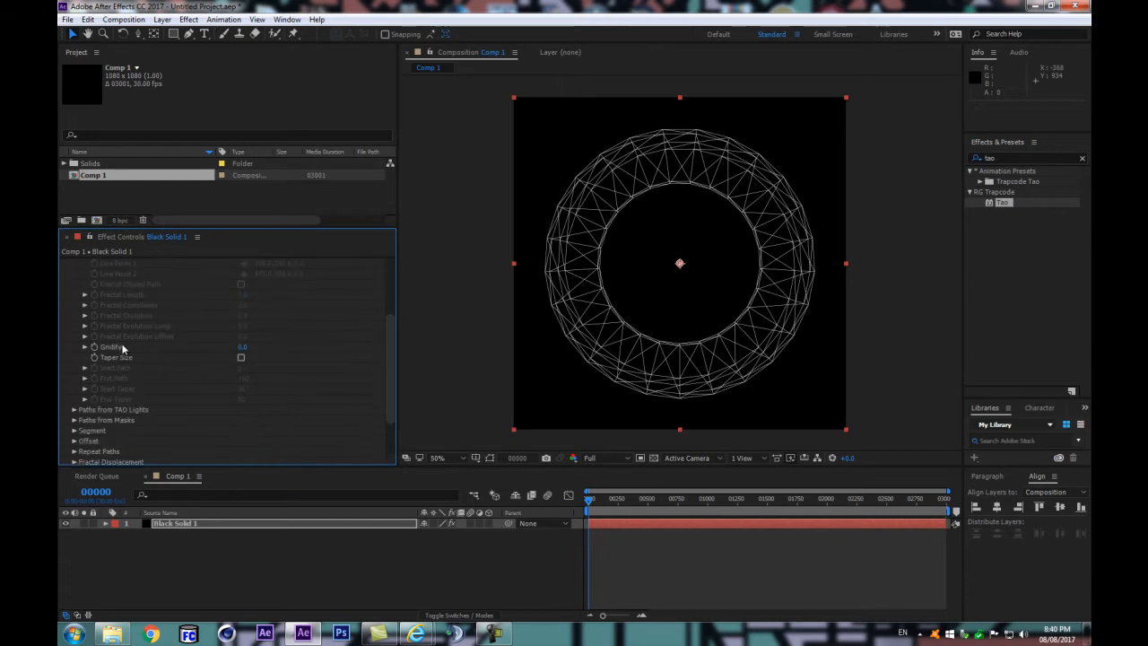
click(75, 431)
scroll(202, 358, down, 8)
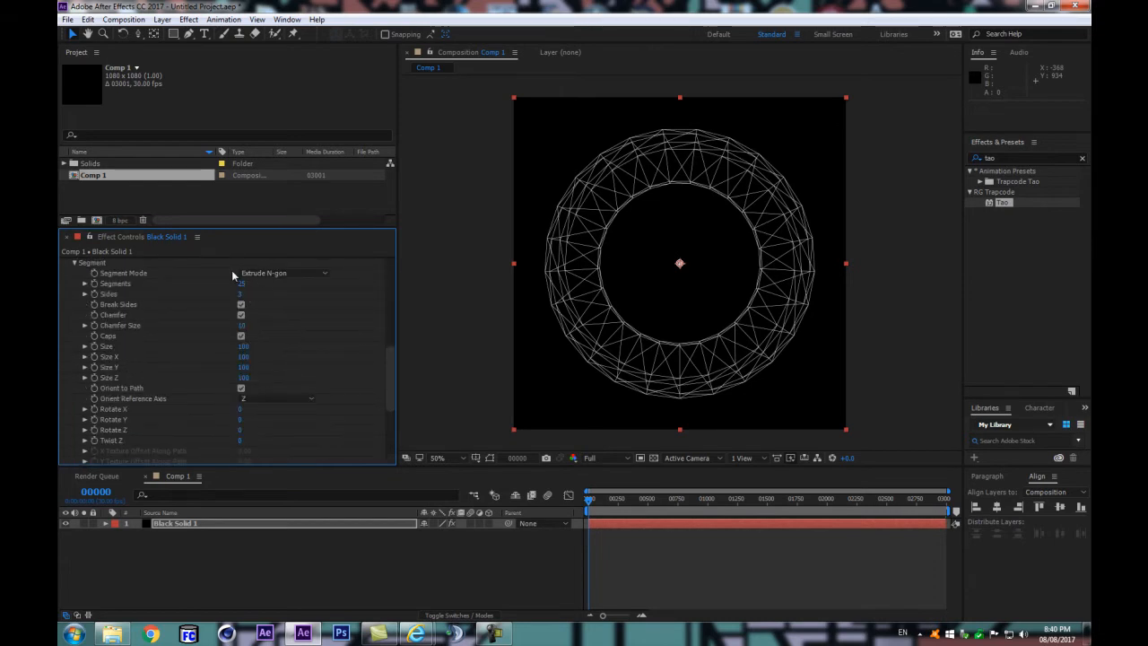
click(269, 274)
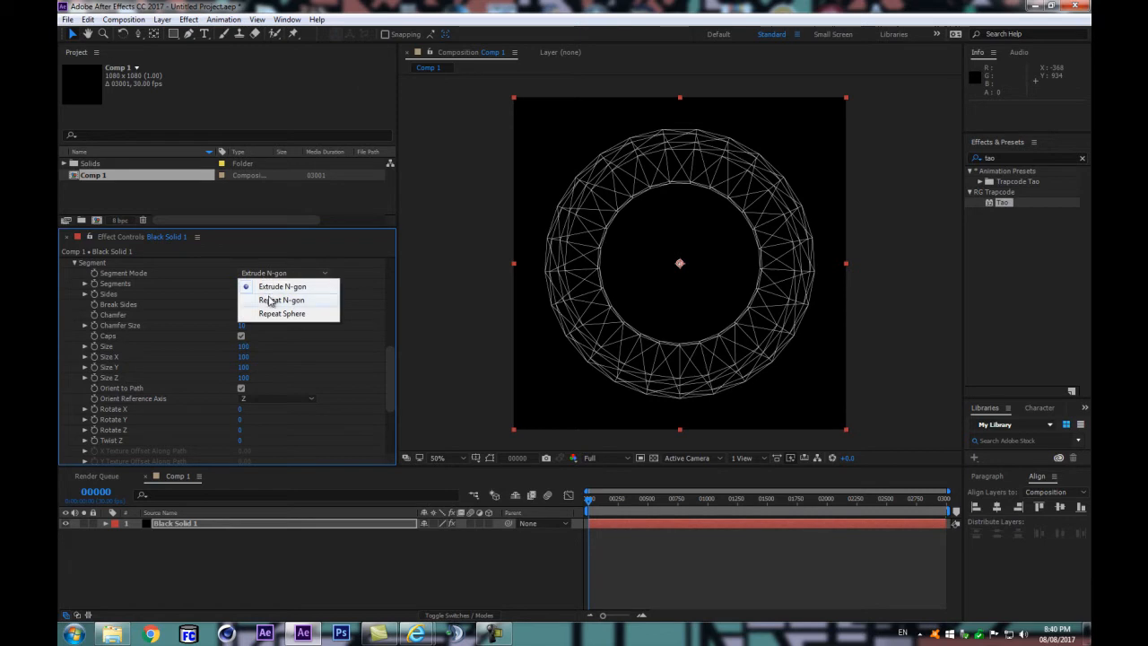
click(269, 301)
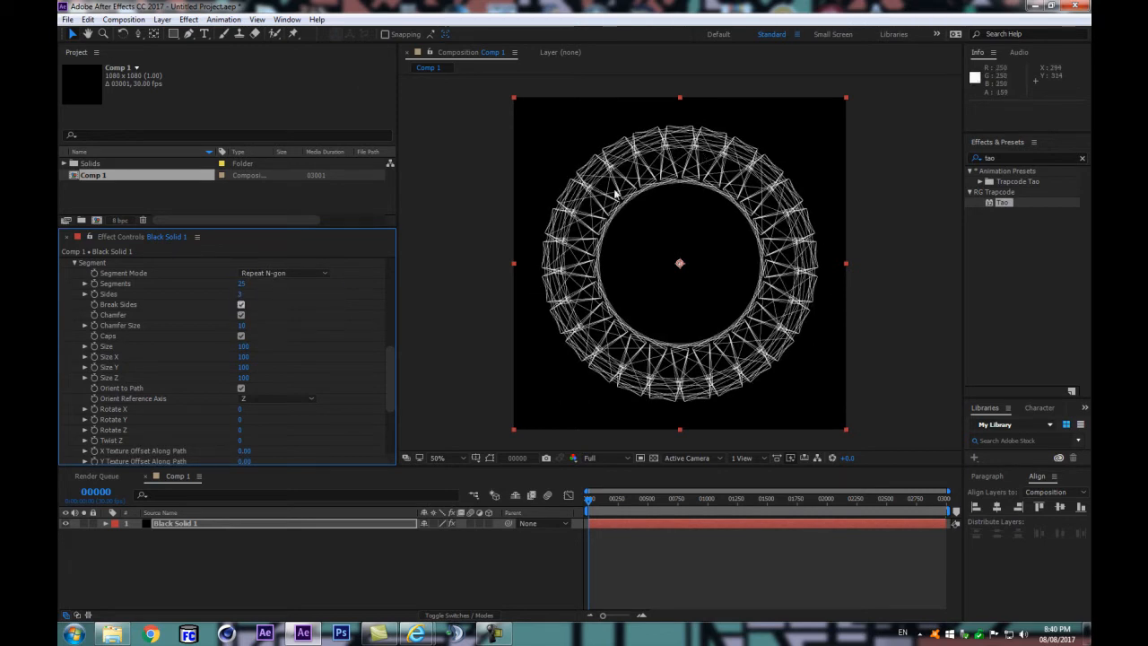
click(659, 368)
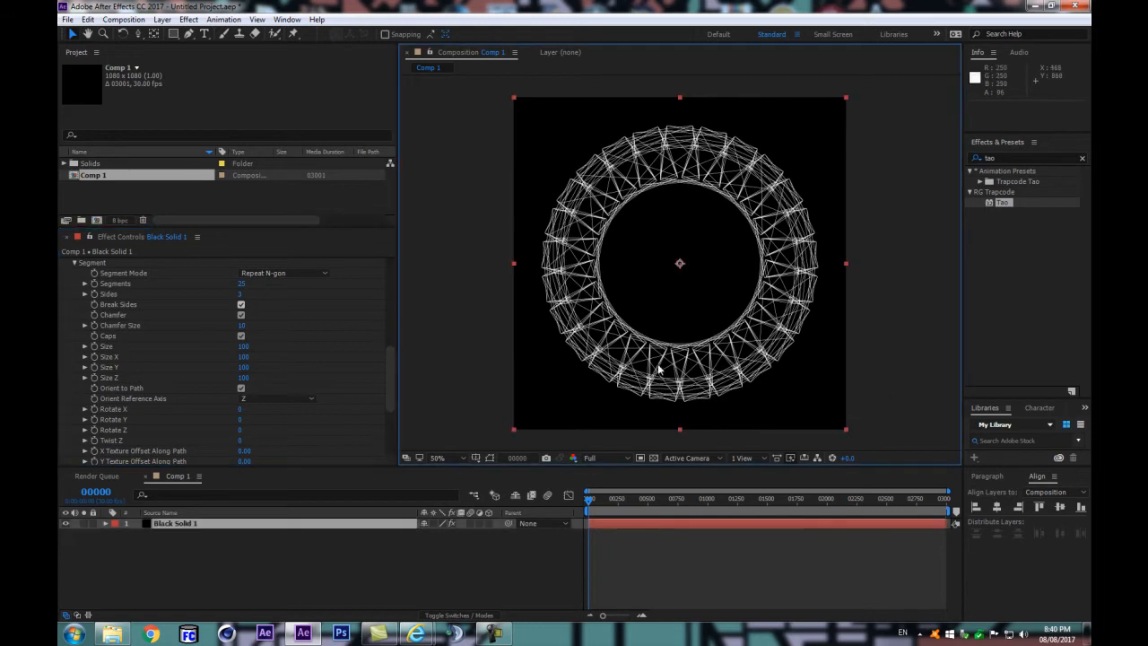
Step: Set the number of Tao segments to 6
click(247, 299)
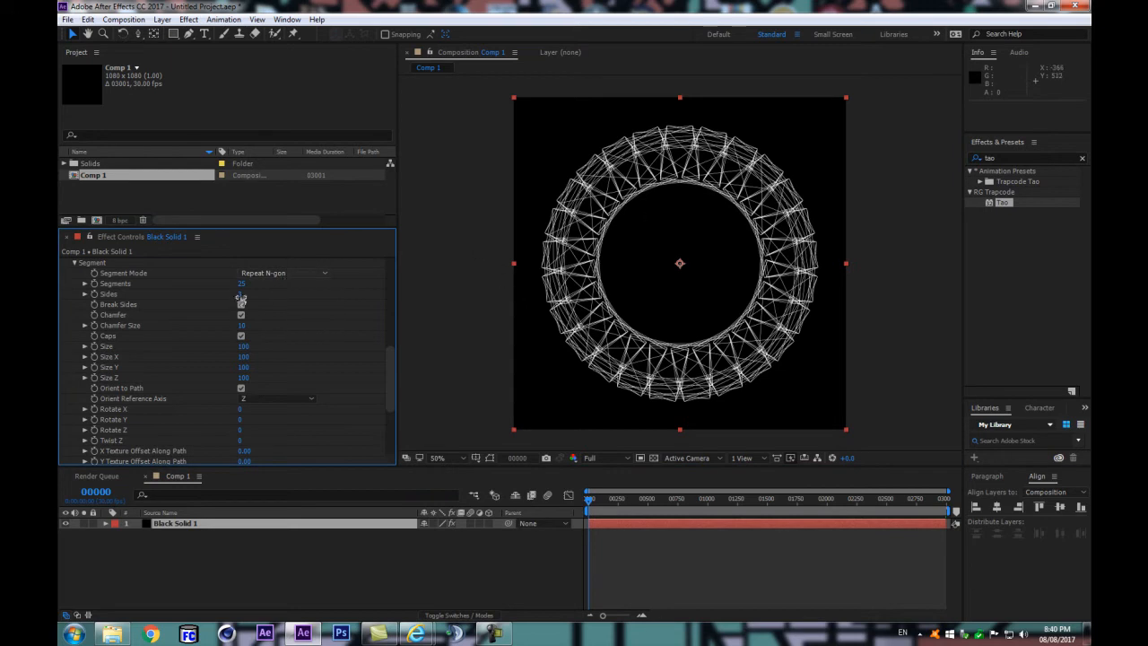
click(239, 283)
text(6)
key(Return)
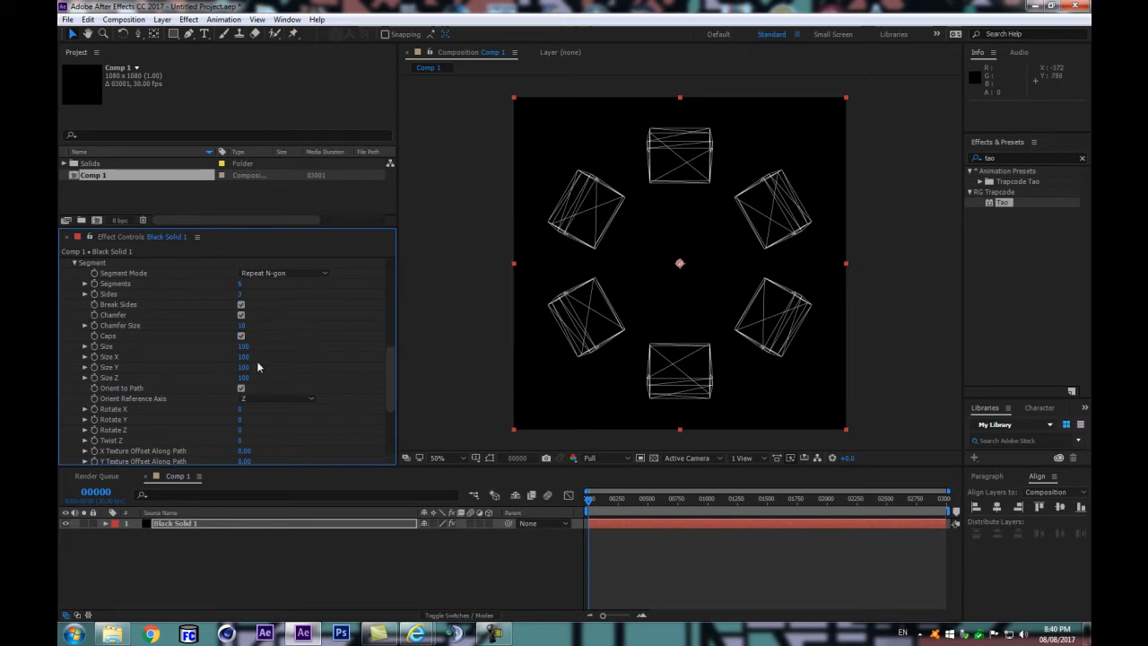
Step: Turn off Chamfer for Tao's segments and set Tesselate to Quads
click(240, 316)
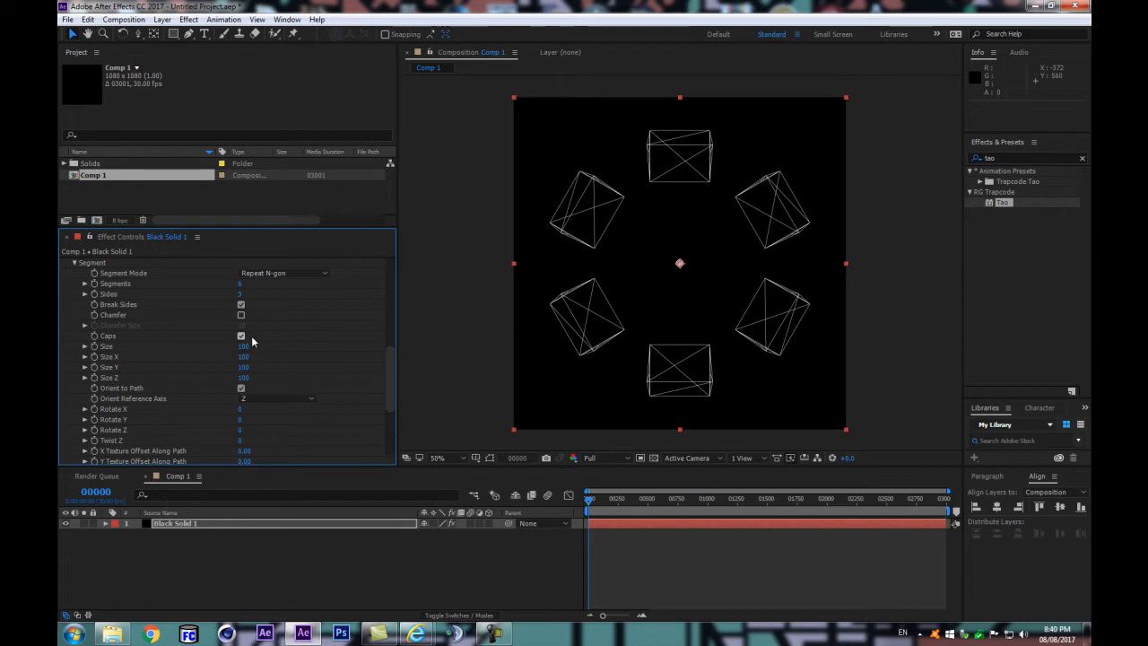
scroll(277, 341, down, 3)
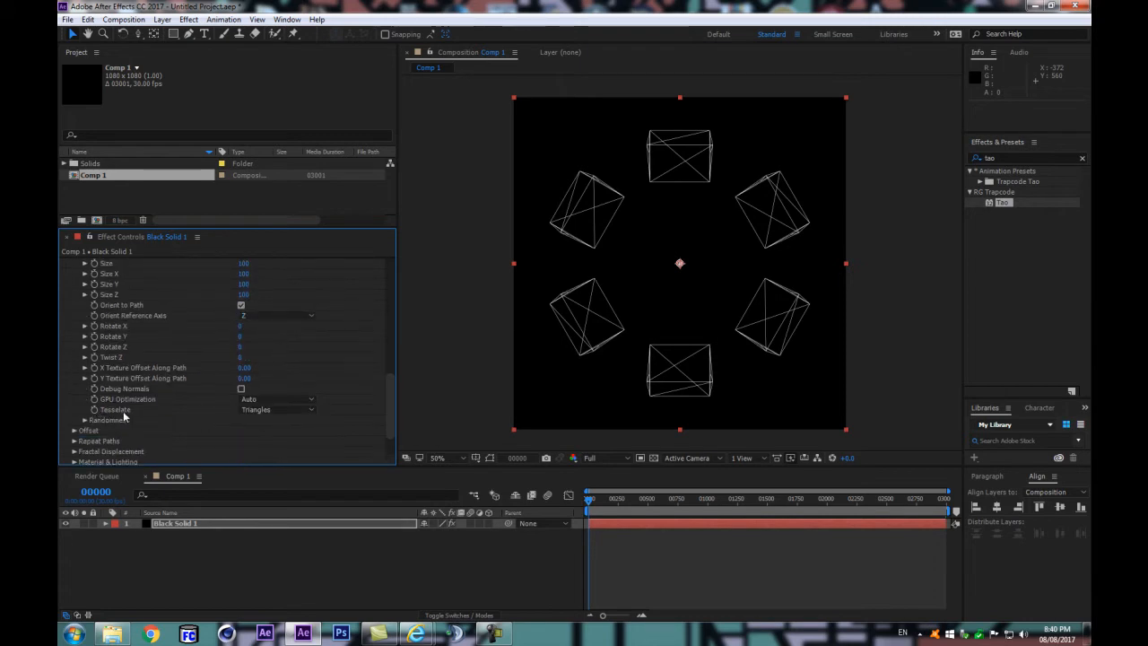
click(269, 410)
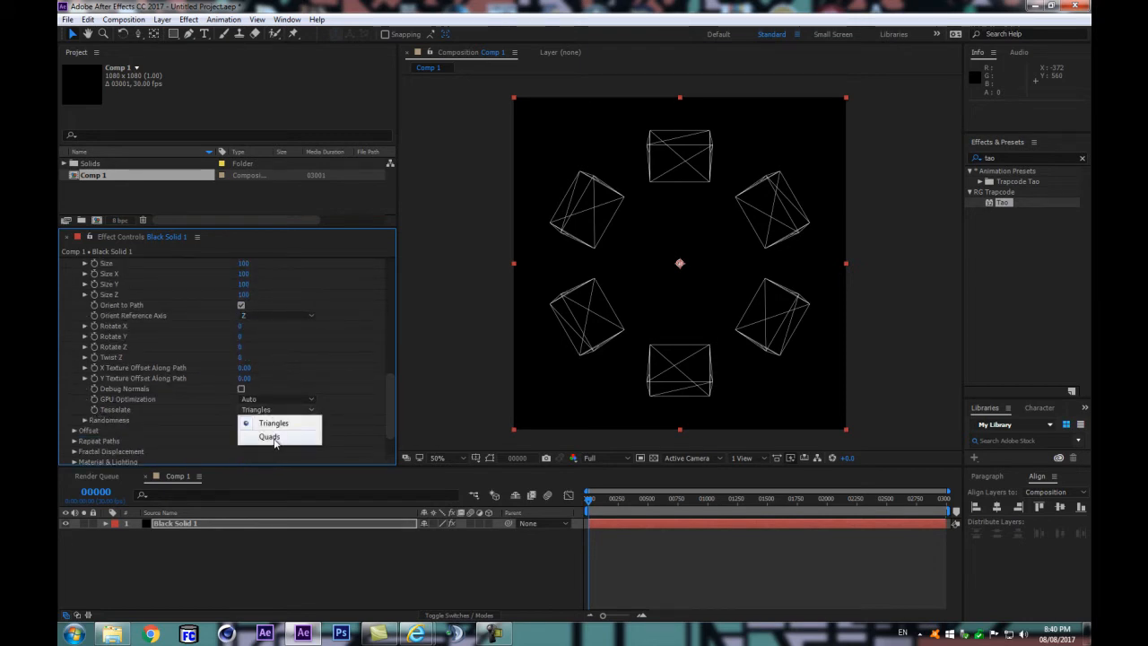
click(269, 437)
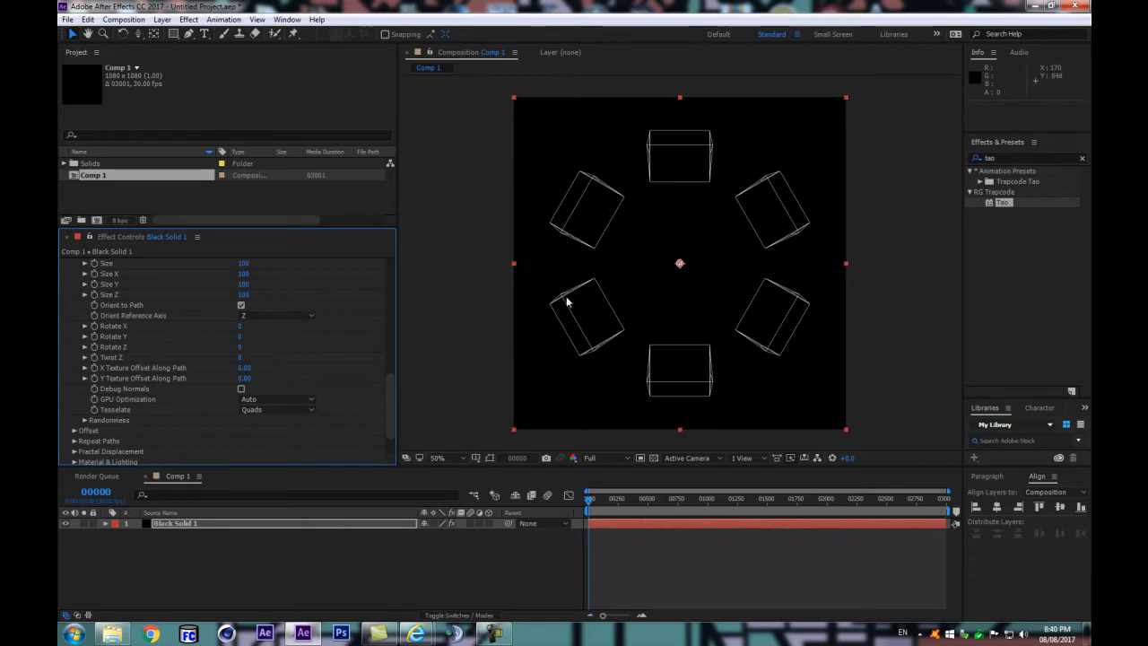
Step: Turn off Orient to Path and Caps for Tao's segments, and set their Sides to 4
click(241, 306)
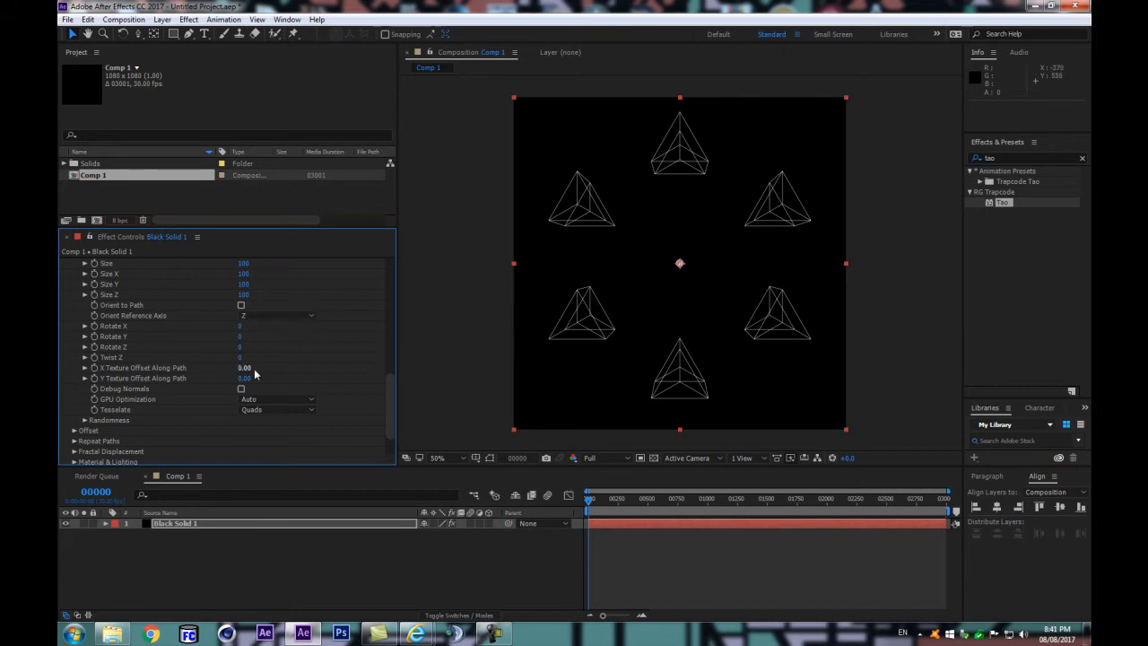
scroll(254, 355, up, 3)
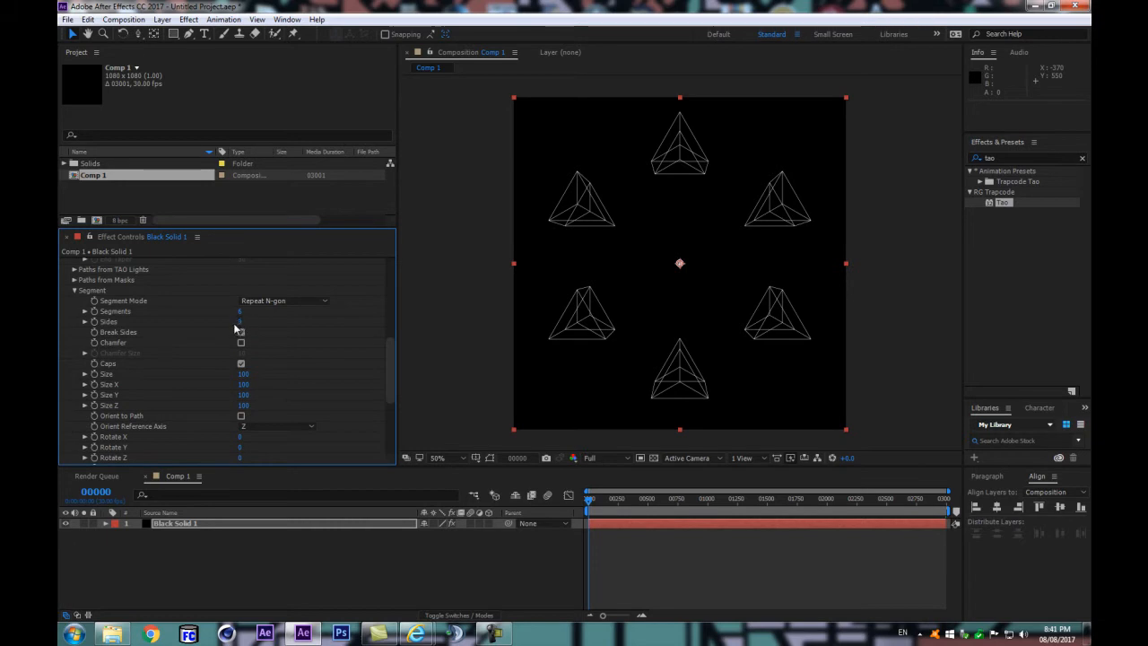
click(241, 321)
key(Return)
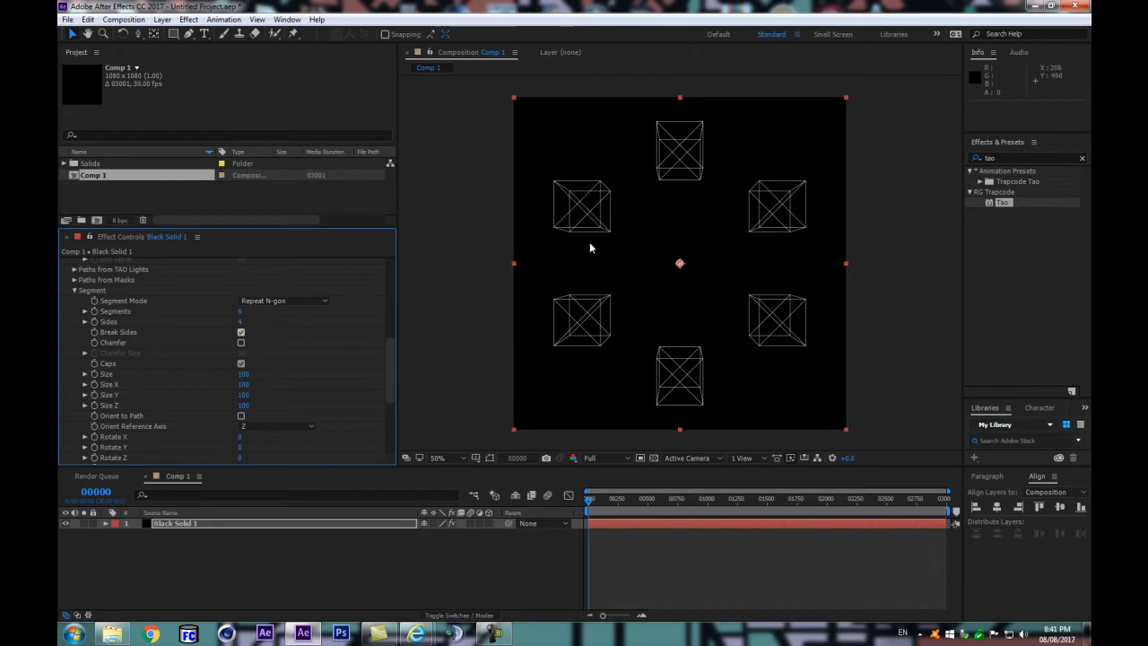
click(241, 364)
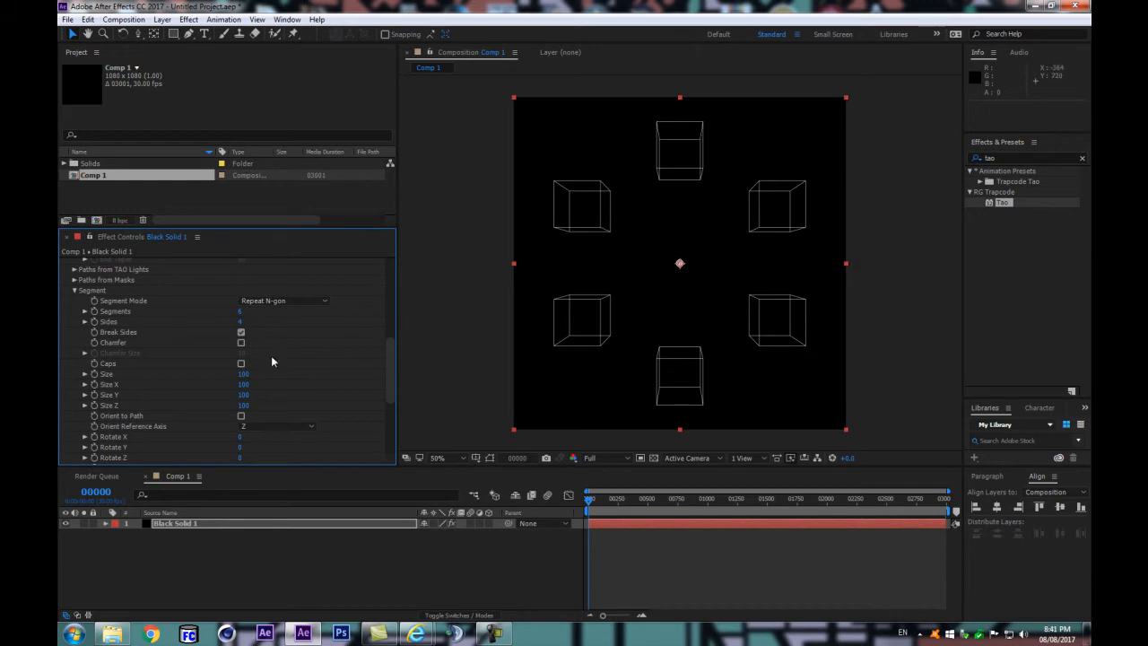
Step: Reduce the Size of Tao's circular path to 46 in the Path Generator settings
drag(389, 341, 389, 361)
scroll(382, 359, down, 3)
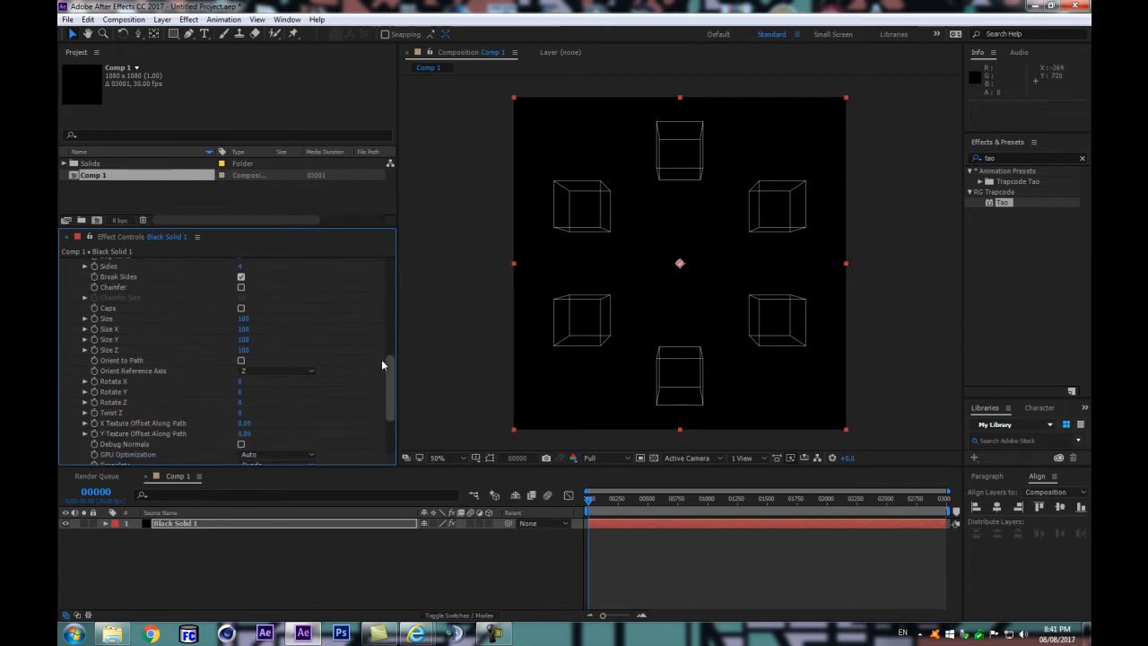
scroll(374, 389, down, 1)
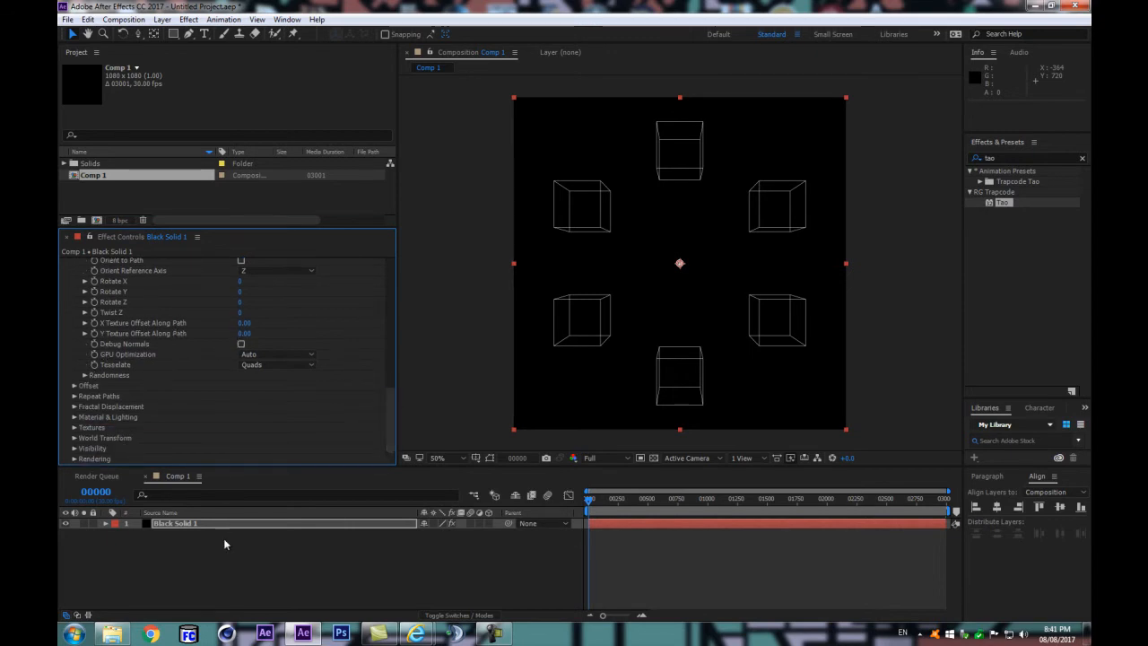
drag(389, 443, 384, 266)
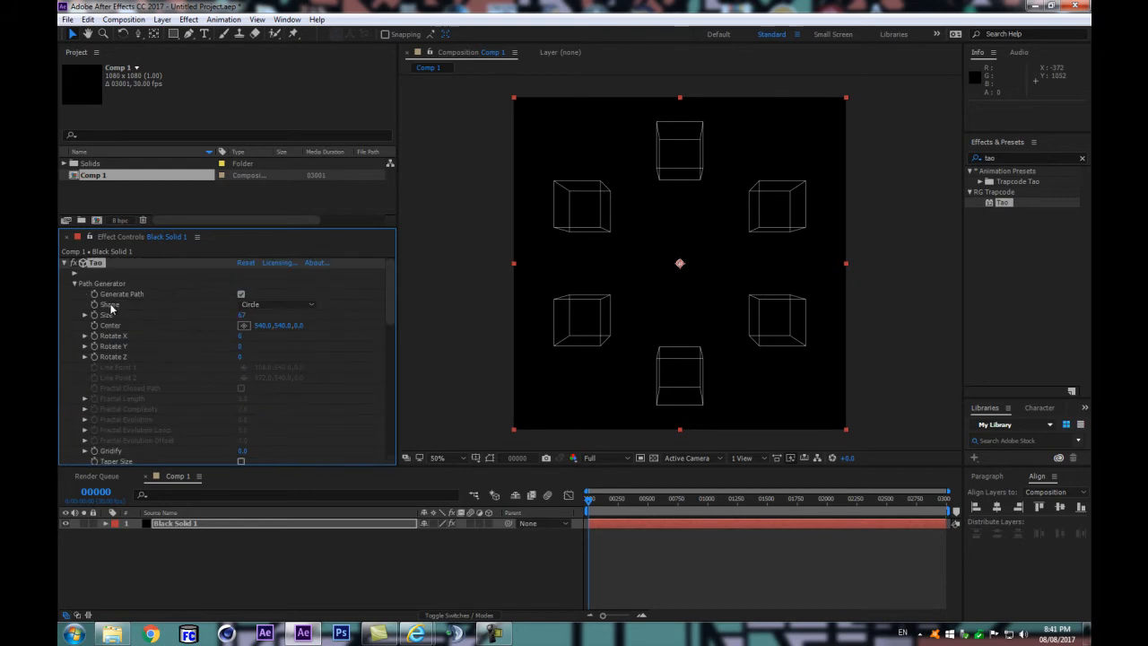
drag(240, 314, 287, 333)
key(ctrl+z)
mouse_move(238, 316)
mouse_down()
mouse_move(207, 322)
mouse_move(226, 315)
mouse_up()
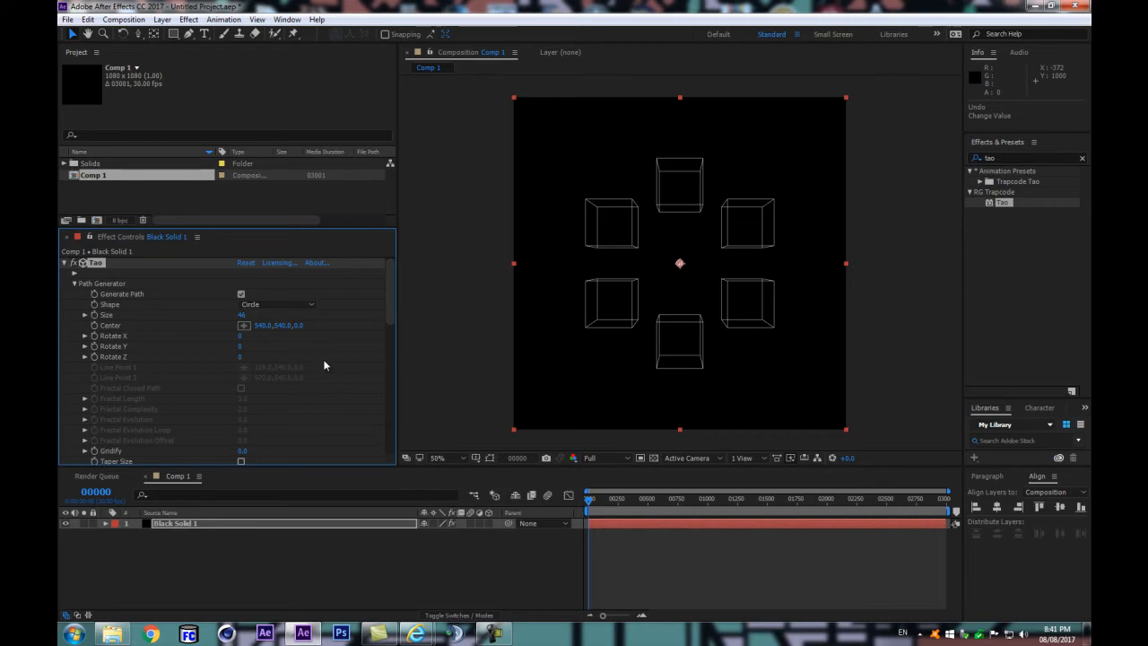
click(244, 318)
key(Return)
Step: Collapse the Path Generator settings, and try a segment Size Z of 0 before returning it to 100
mouse_move(387, 294)
mouse_down()
mouse_move(388, 343)
mouse_move(386, 294)
mouse_up()
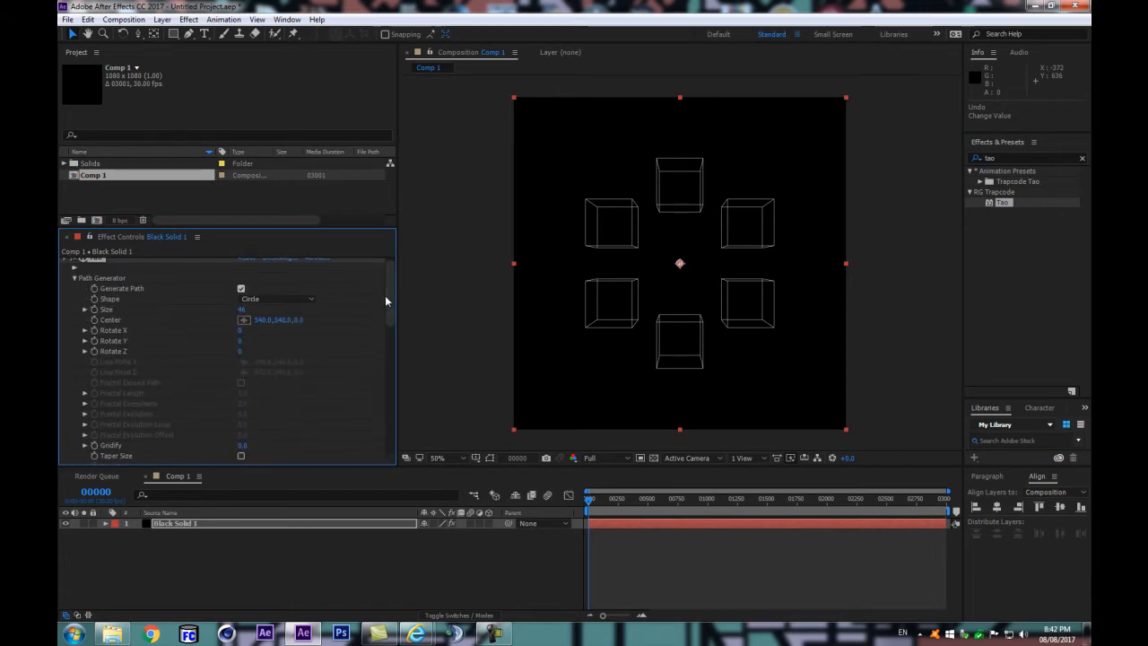
click(74, 278)
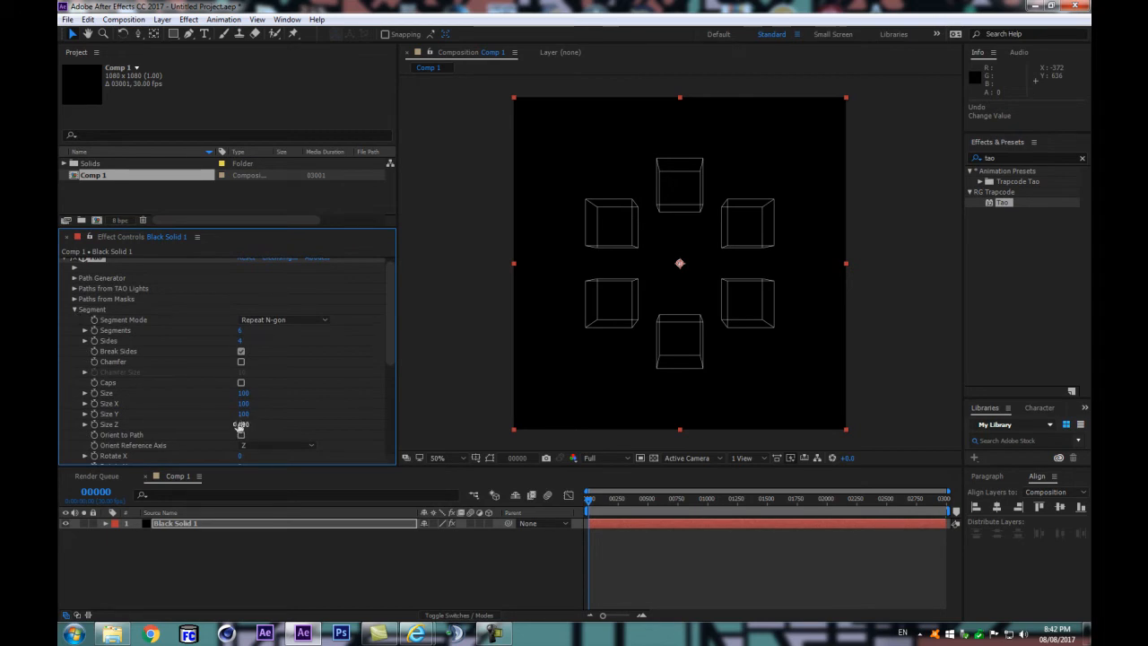
drag(246, 429, 144, 443)
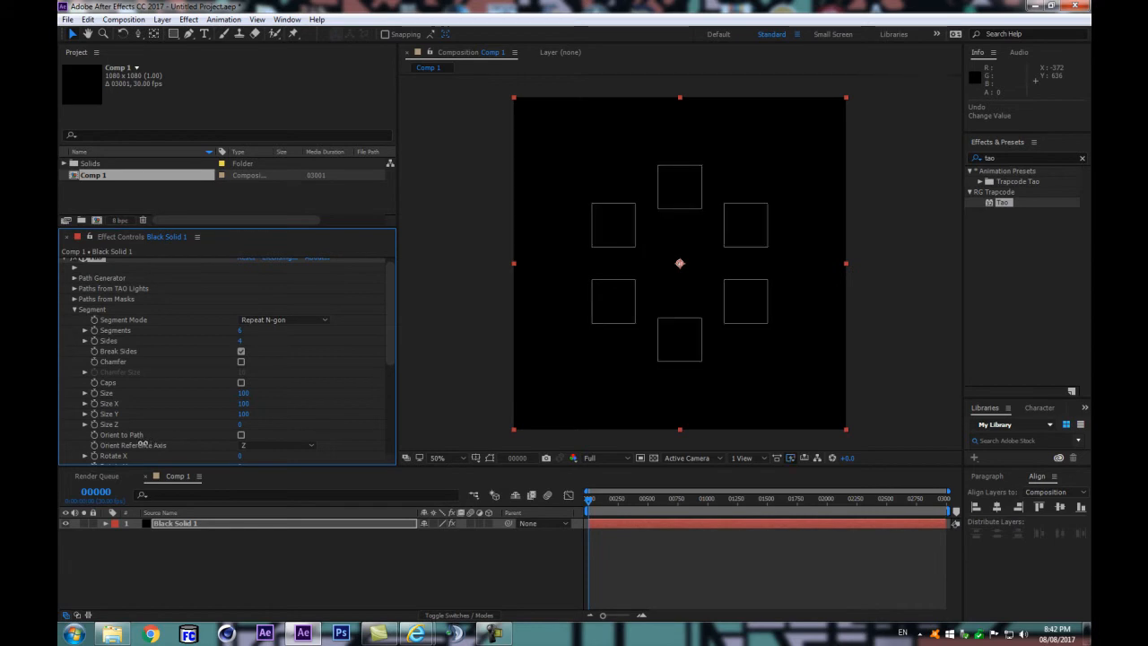
drag(149, 444, 189, 427)
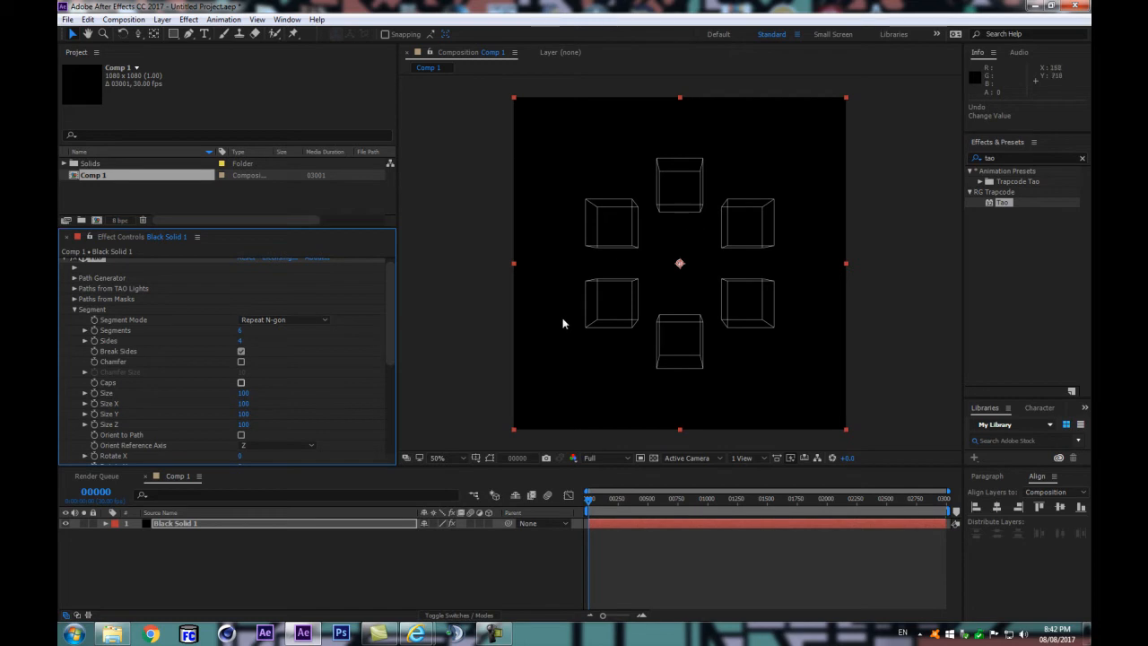
Step: Deselect the solid and add a two-node camera with the 50mm preset to the composition
click(217, 523)
click(212, 553)
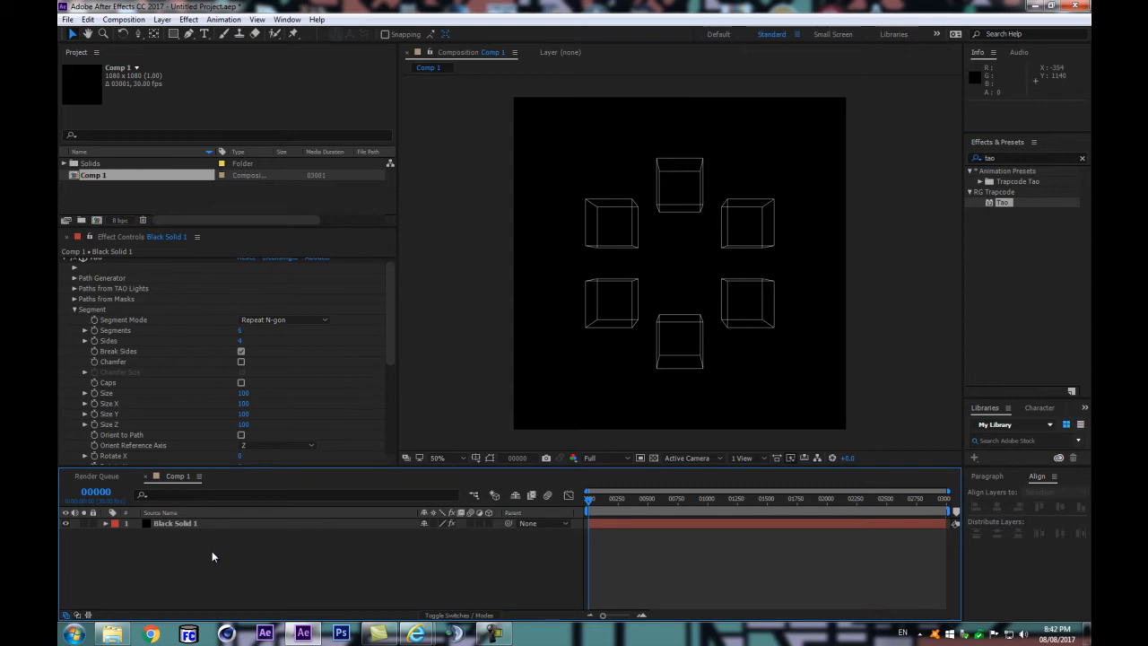
key(ctrl+alt+shift+c)
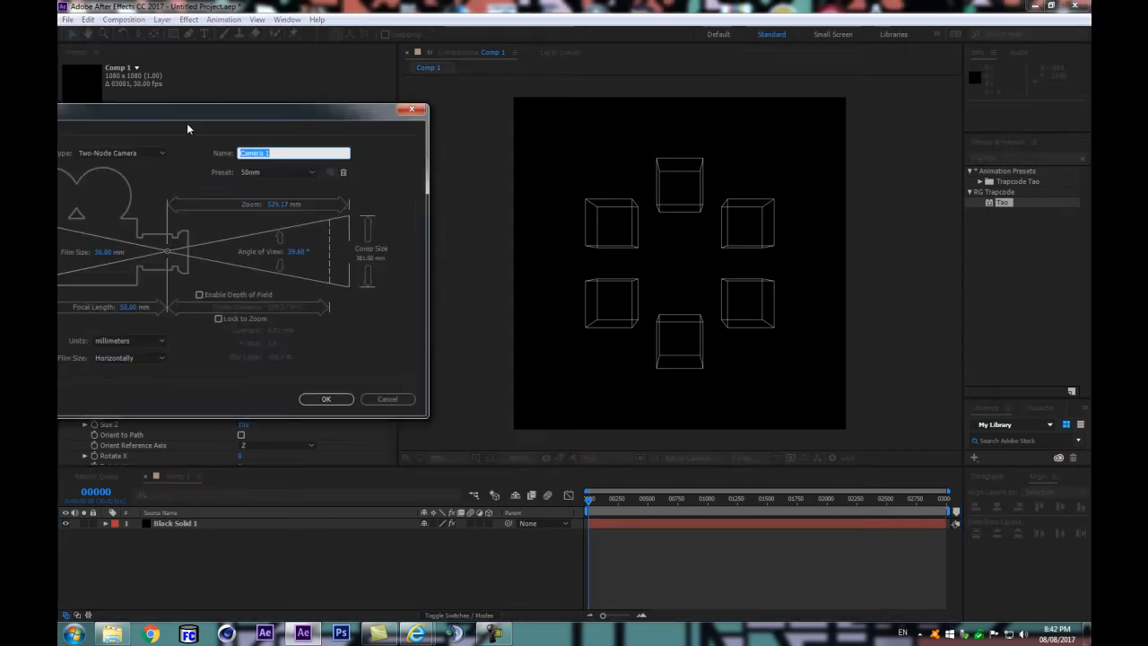
drag(219, 113, 318, 154)
click(382, 216)
click(368, 314)
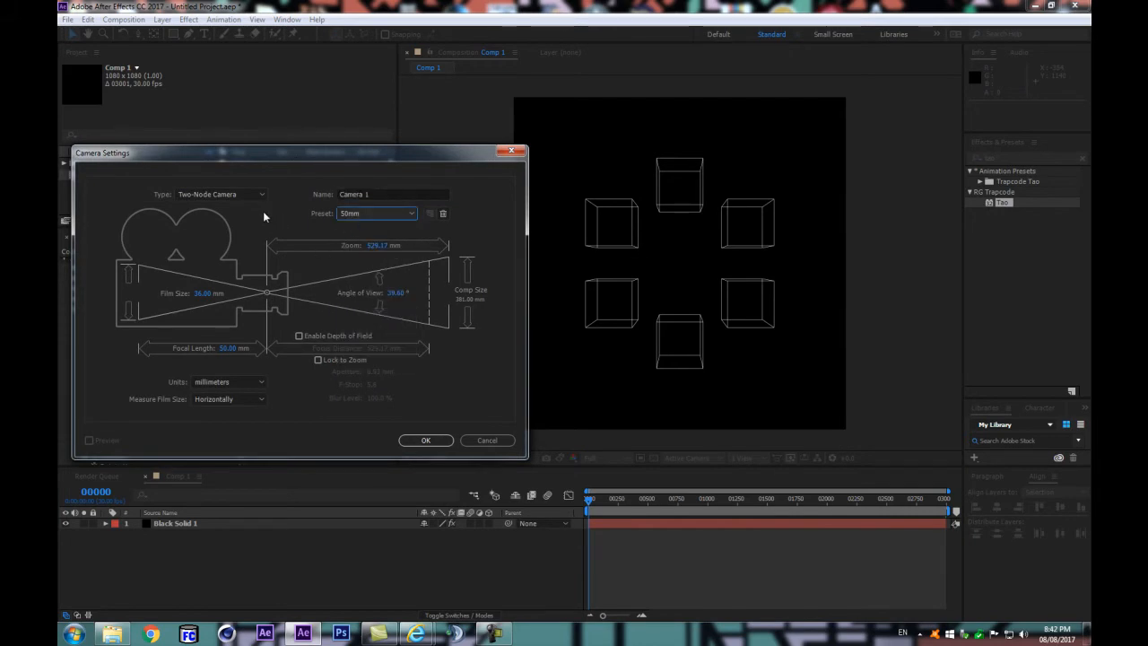
click(425, 440)
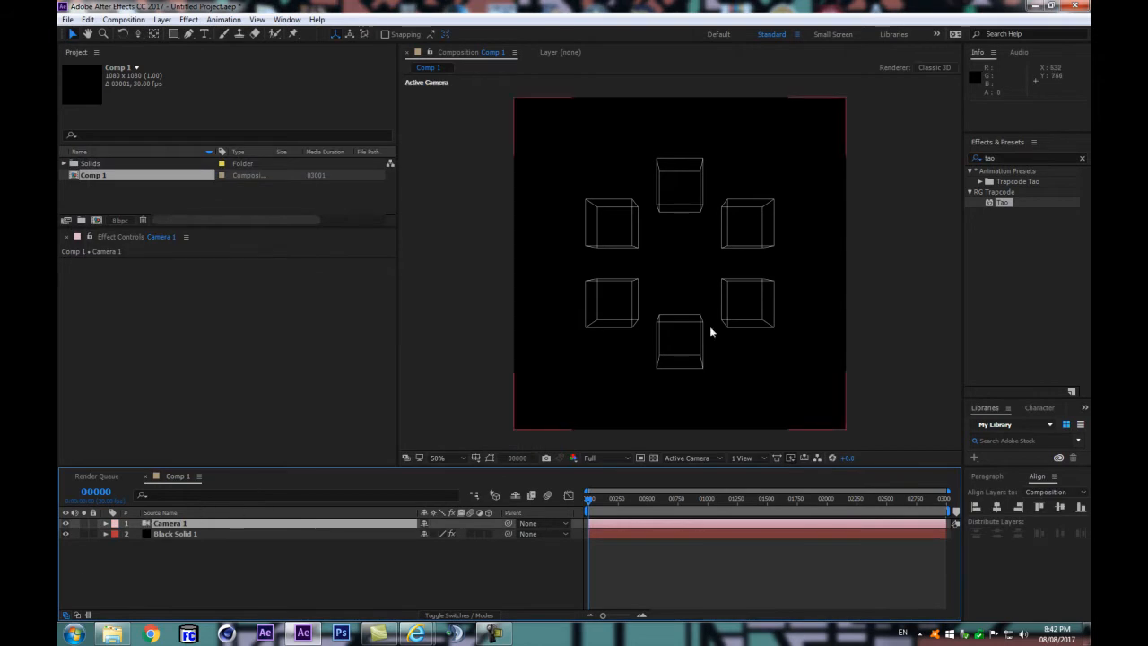
Step: Delete the camera layer and undo the deletion
key(Delete)
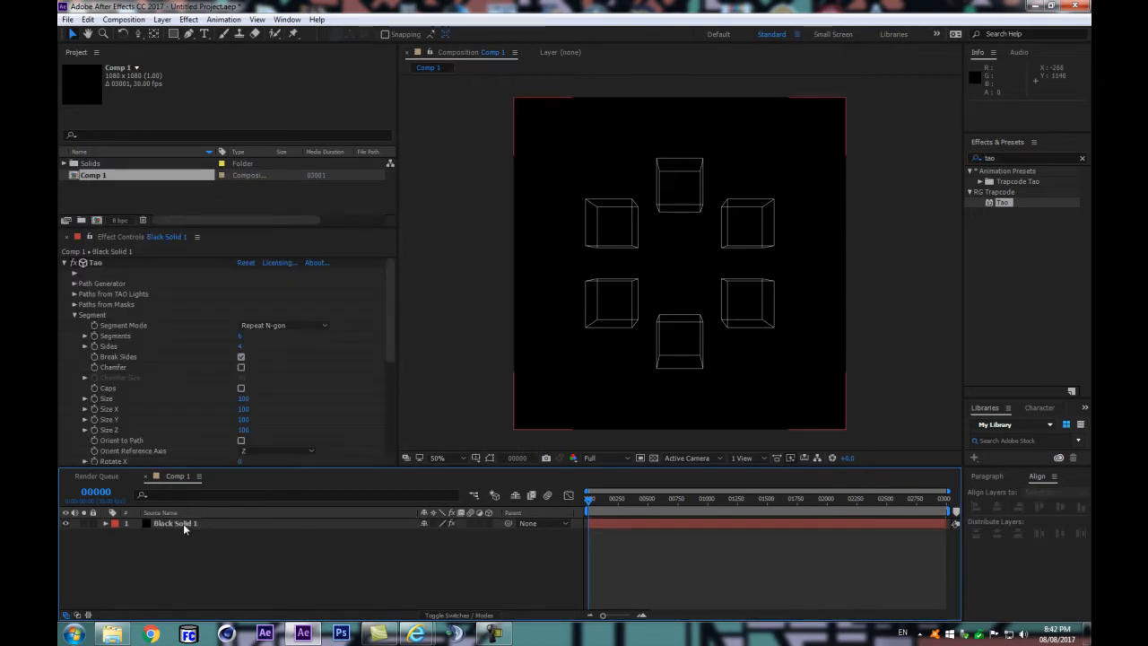
key(ctrl+z)
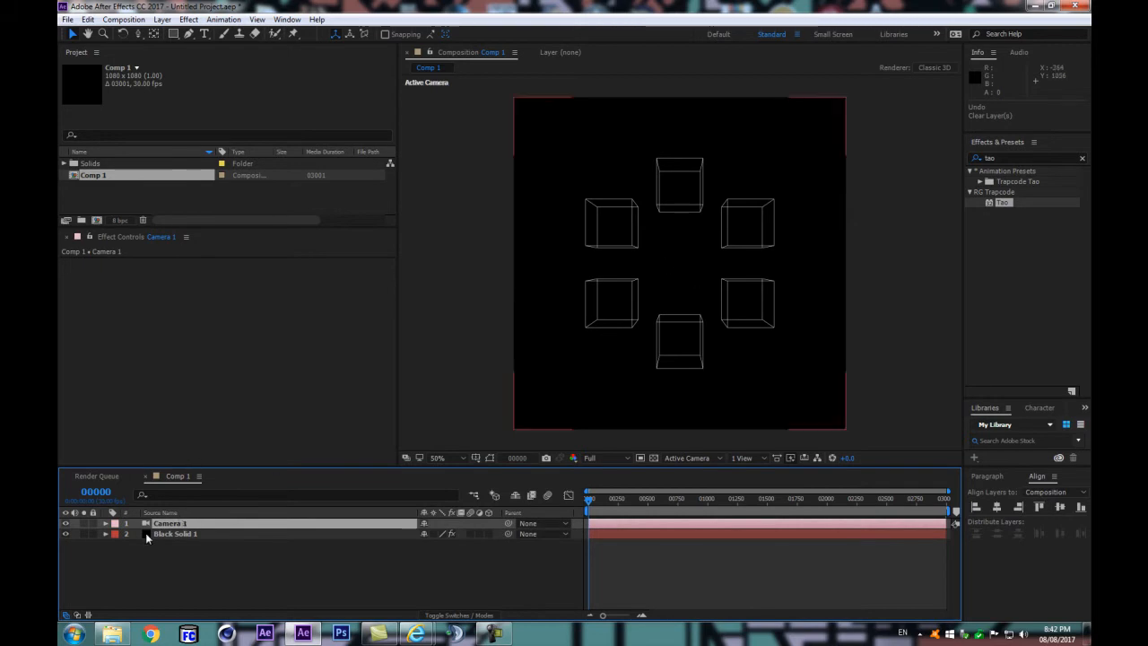
Step: Add a null object, rename it dolly, and set its label color to Pink
key(ctrl+alt+shift+y)
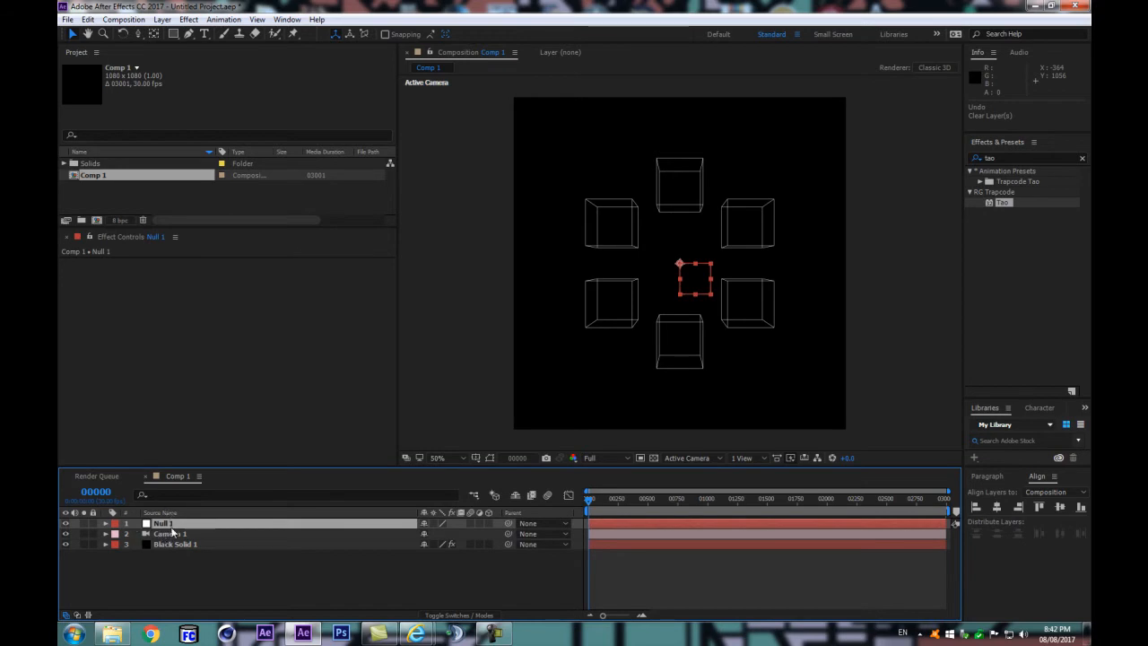
click(172, 524)
key(Return)
text(dolly)
key(Return)
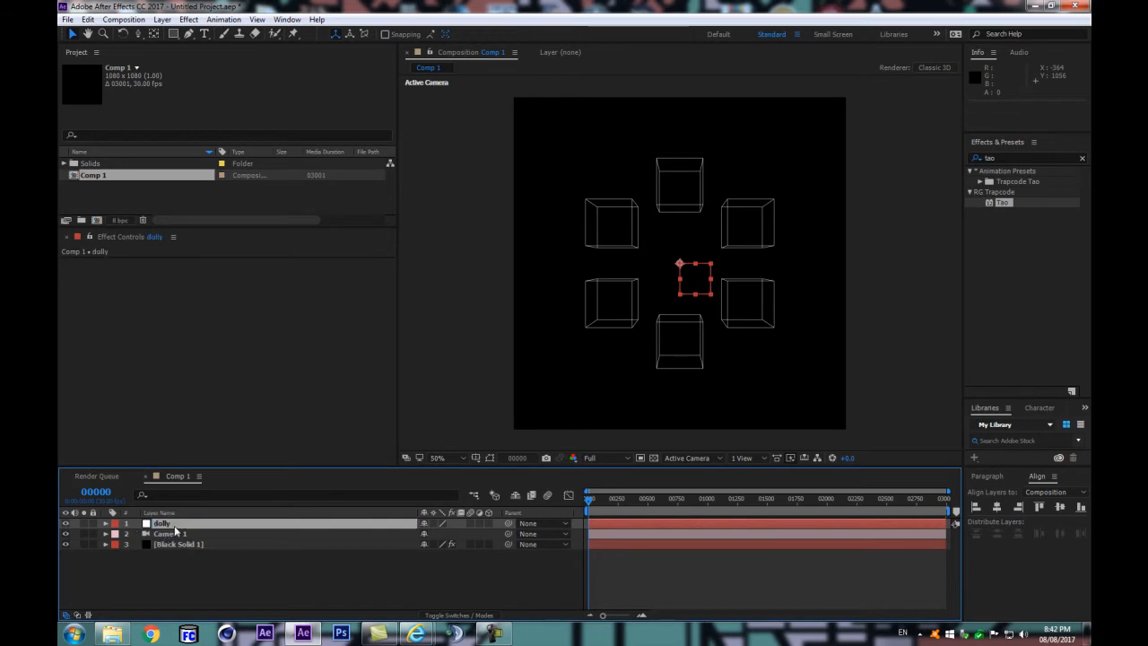
click(114, 523)
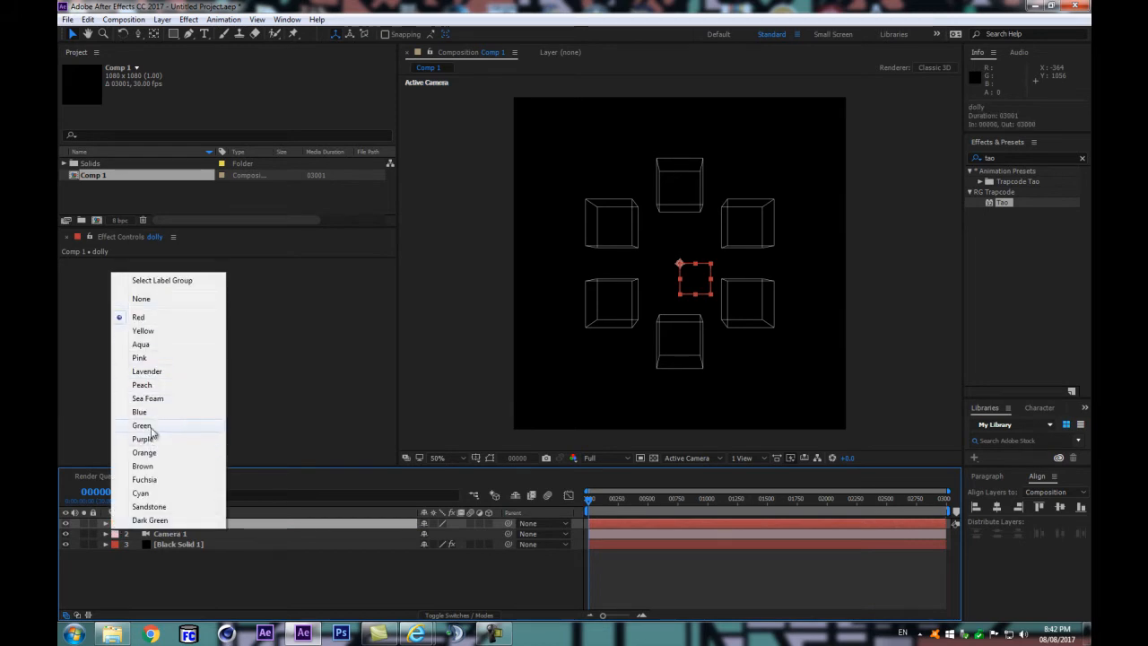
click(151, 357)
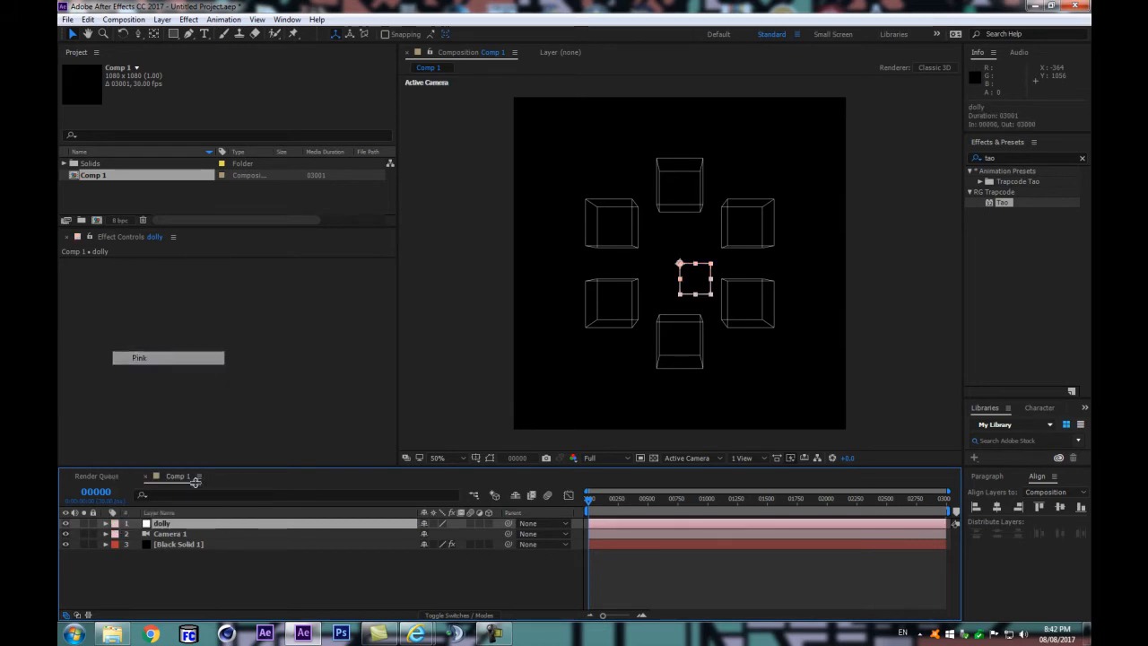
Step: Make the dolly null a 3D layer with Camera 1 parented to it, and hide the null
click(362, 534)
drag(507, 535, 318, 523)
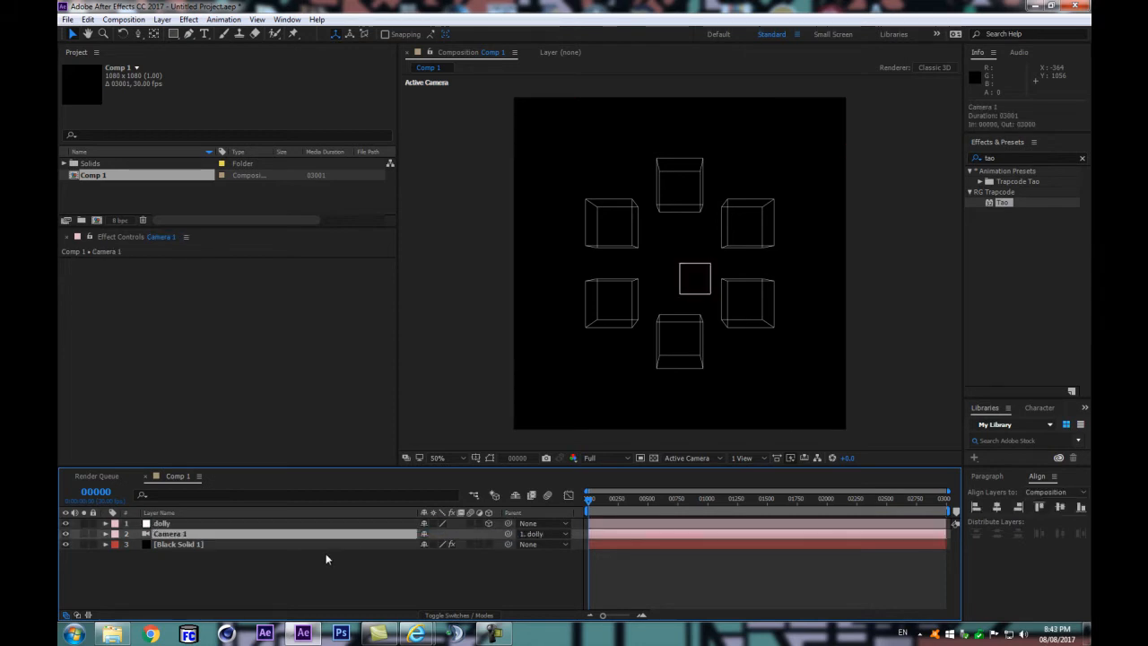
click(64, 522)
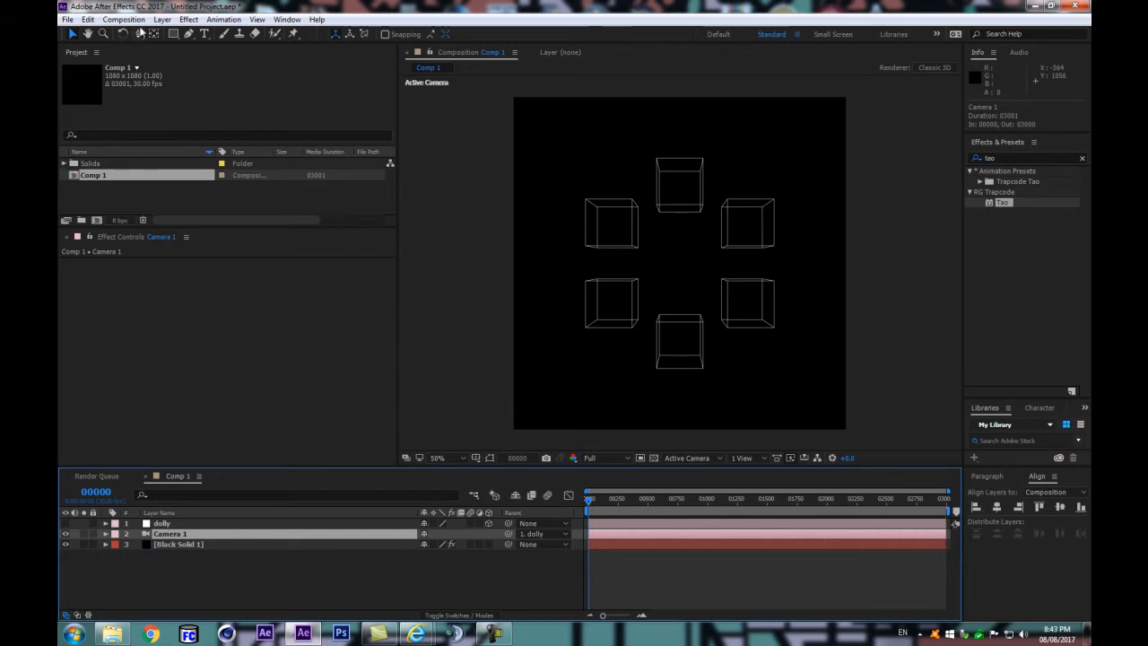
Step: Try the 80mm preset in Camera 1's settings and discard the change
click(161, 18)
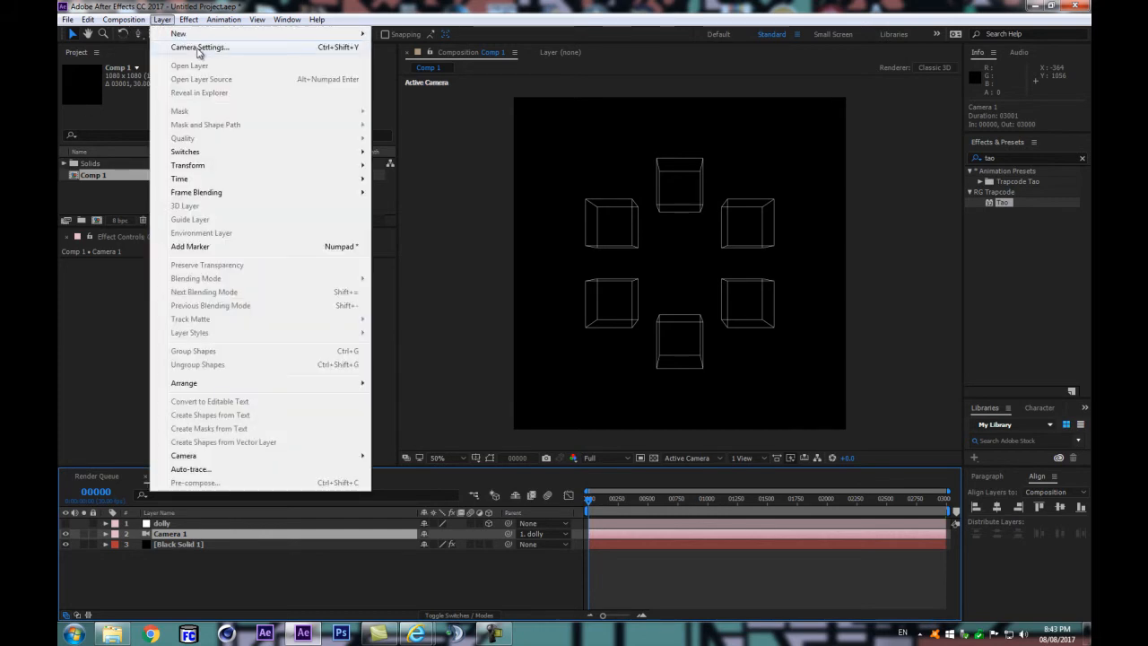
click(366, 6)
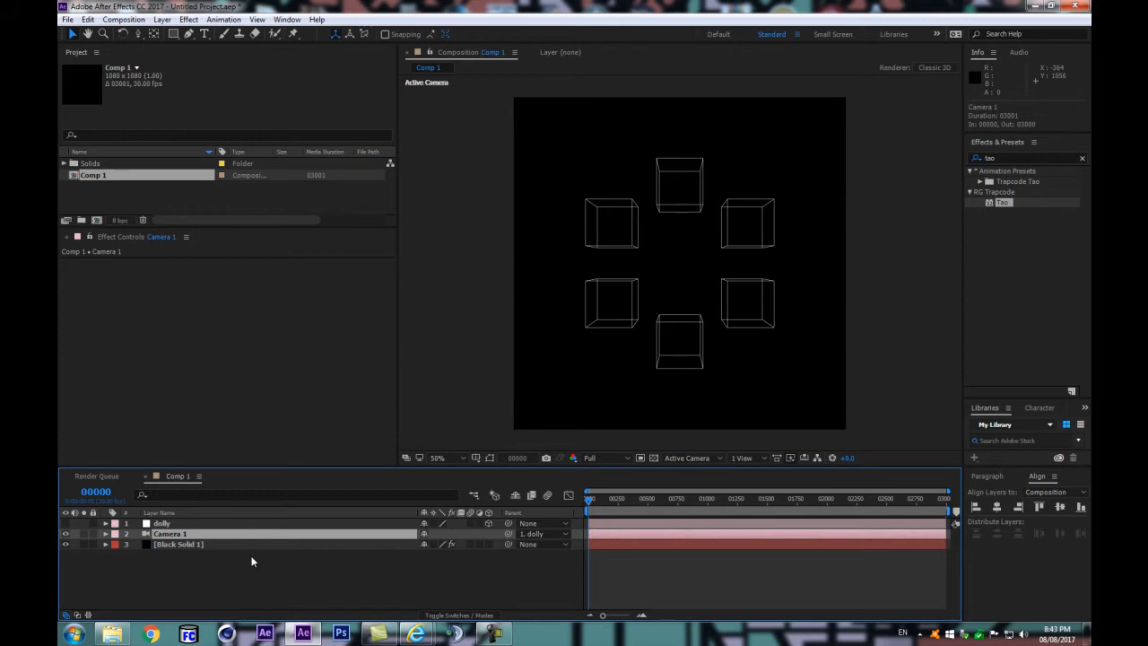
key(ctrl+shift+y)
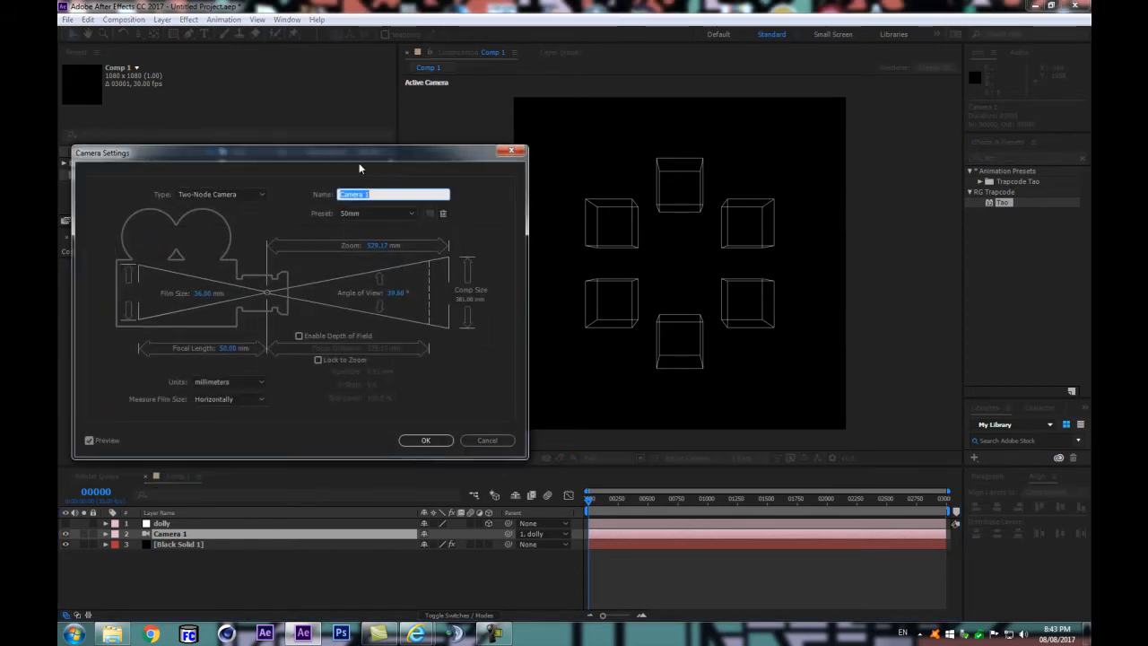
drag(353, 155, 364, 173)
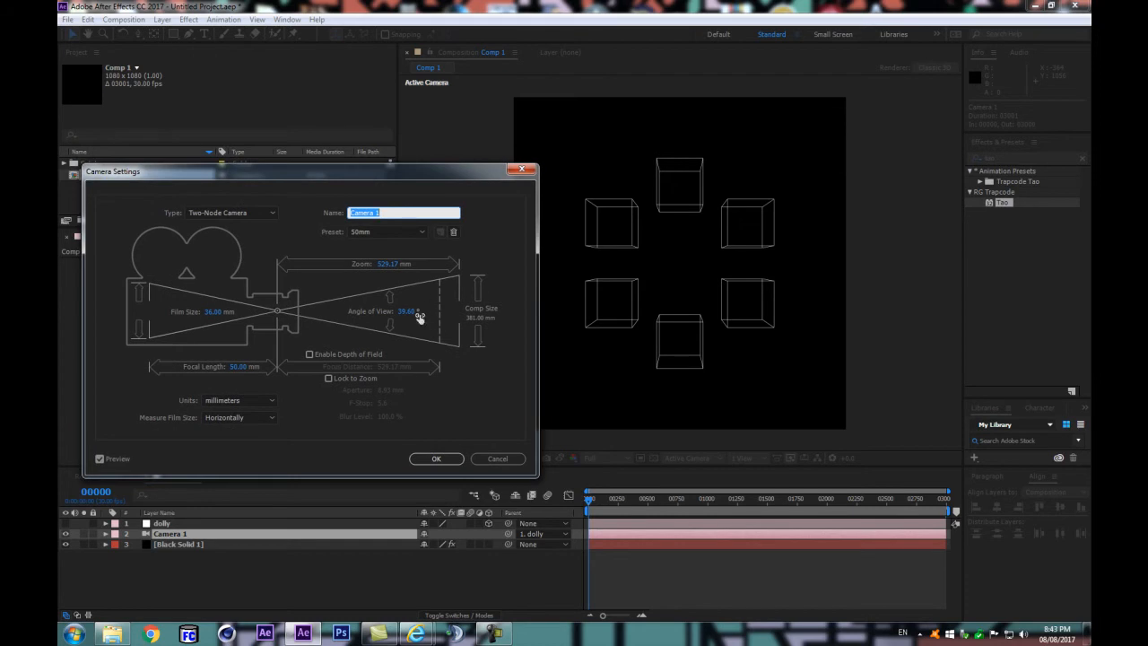
click(368, 231)
click(379, 346)
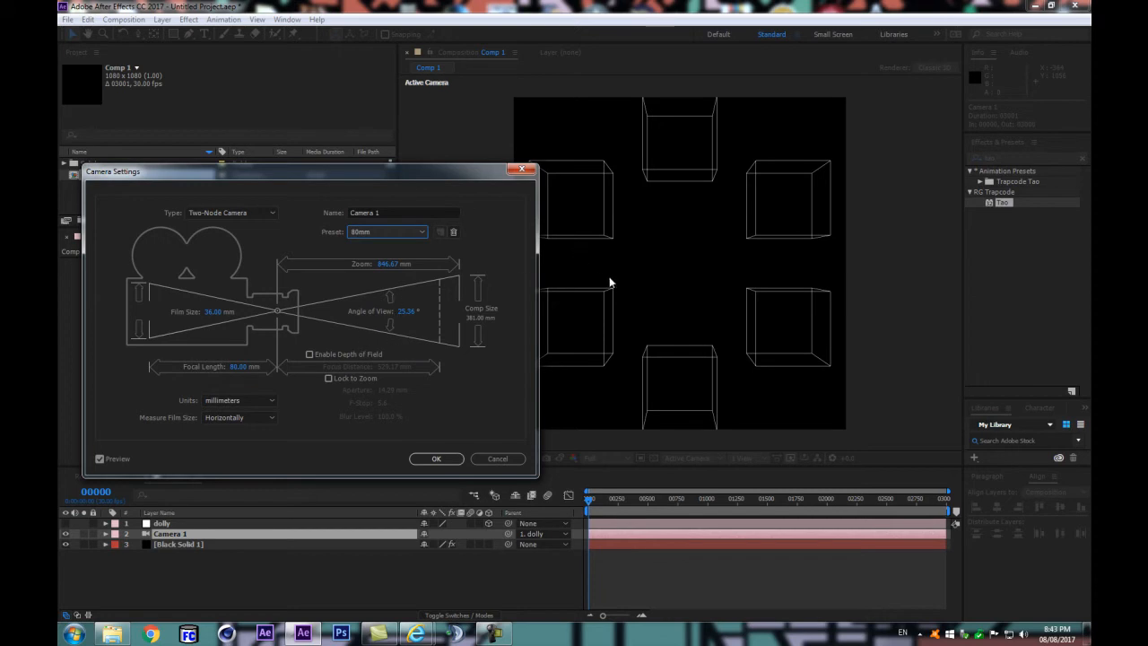
drag(482, 177, 420, 182)
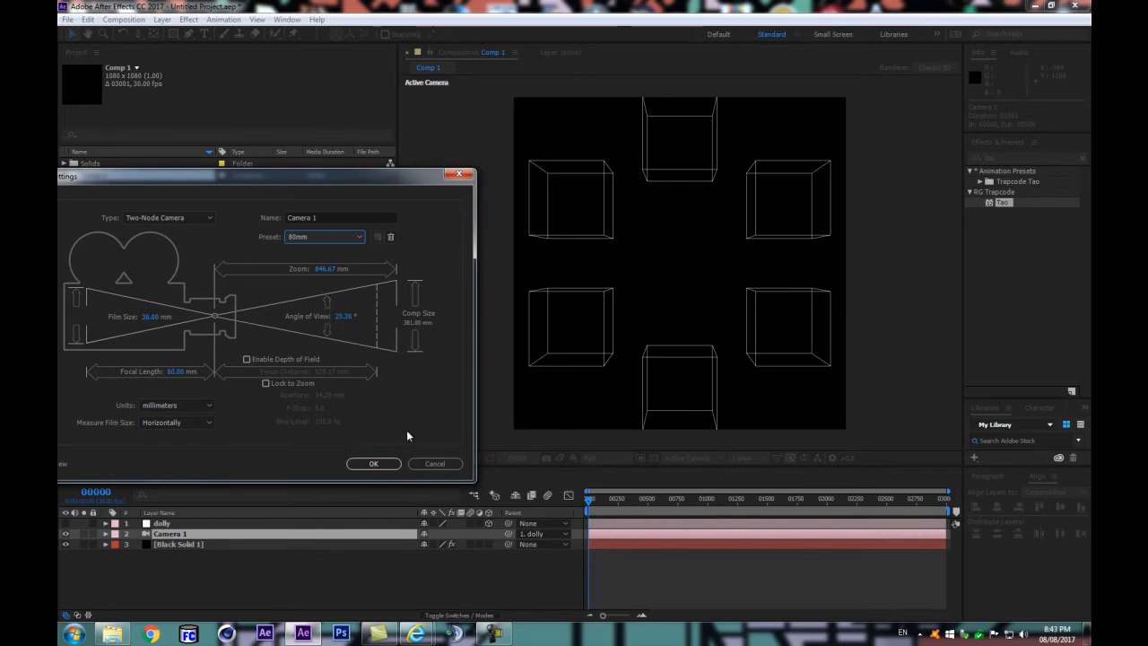
click(437, 464)
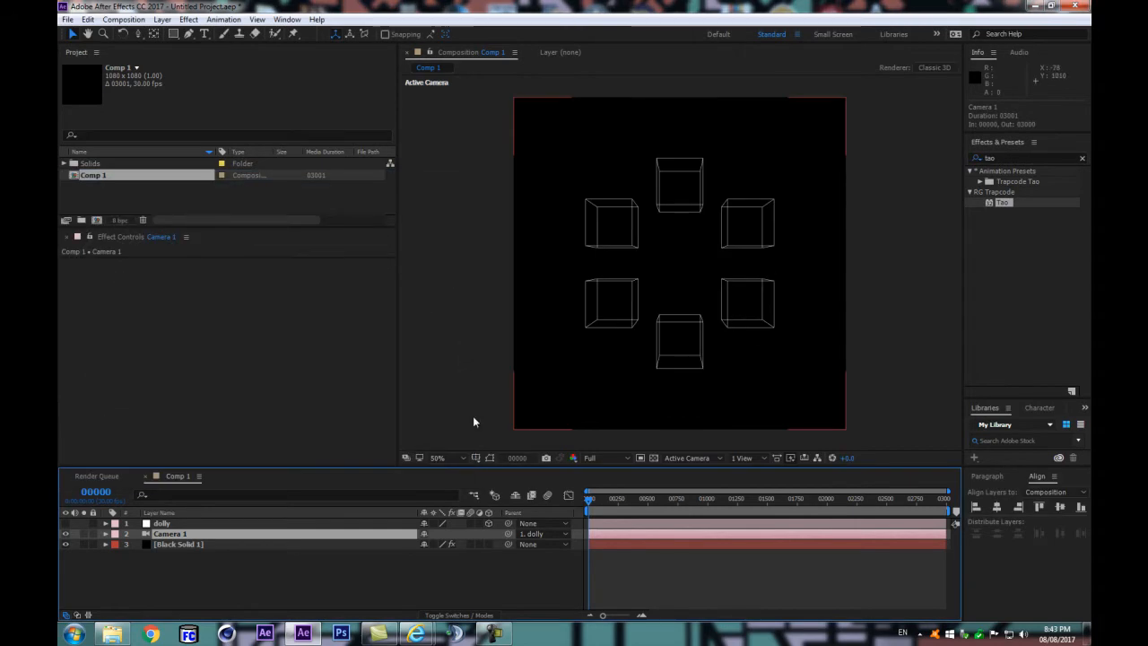
Step: Try the 80mm and 135mm lens presets for Camera 1, then apply the 200mm preset
double_click(262, 532)
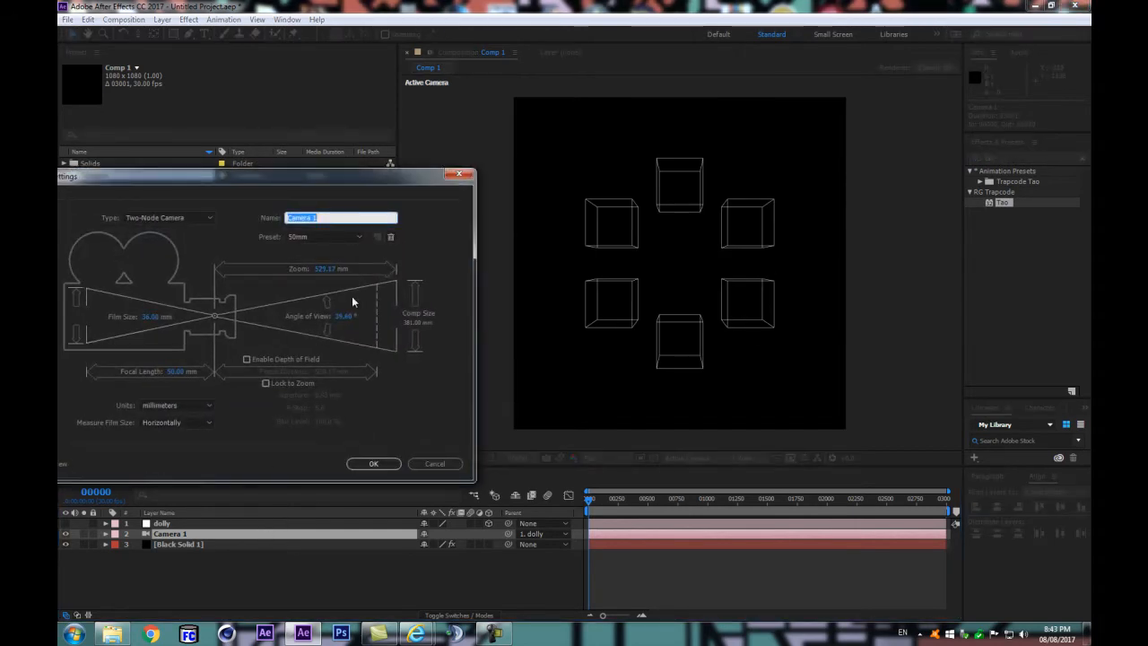
click(327, 237)
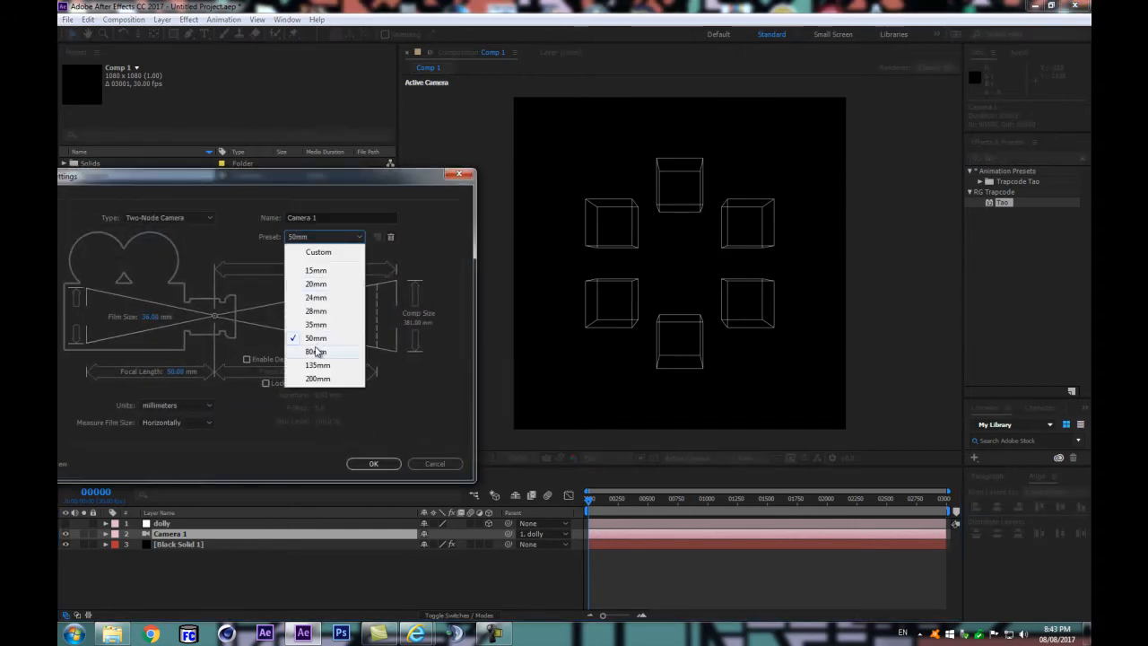
click(316, 350)
click(325, 237)
click(317, 365)
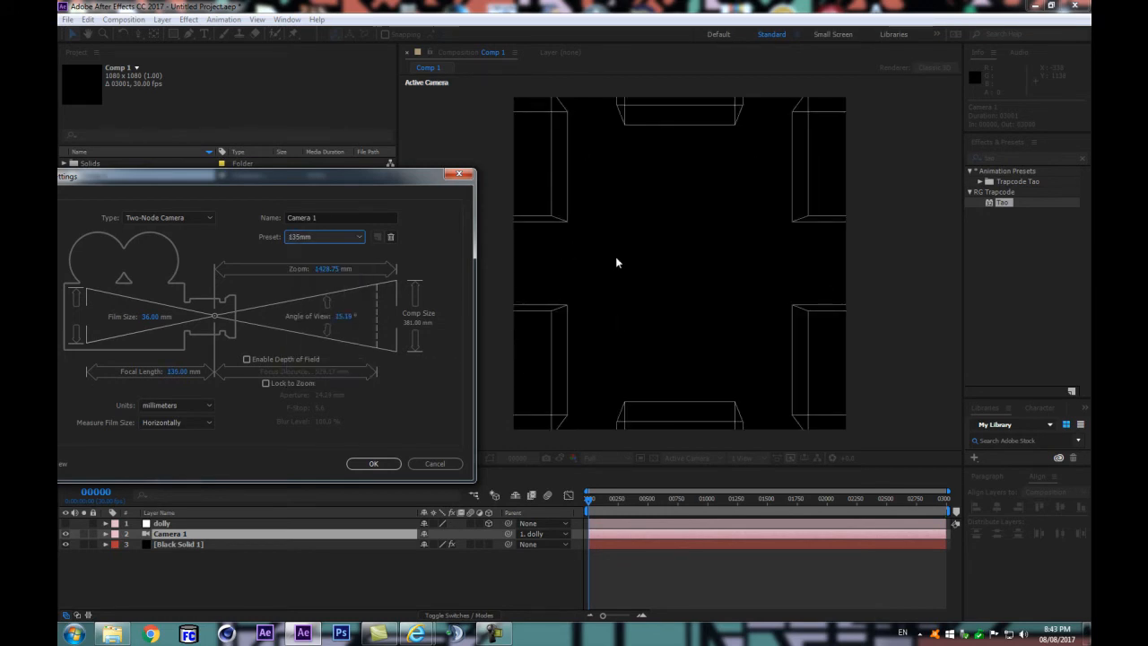
click(324, 236)
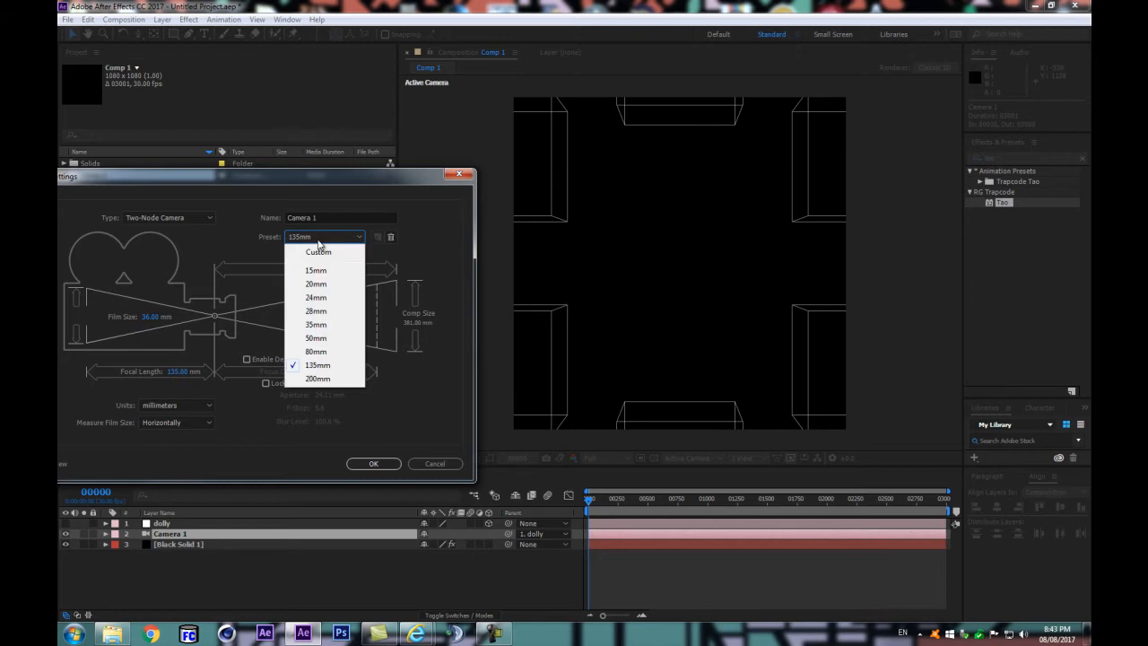
click(318, 379)
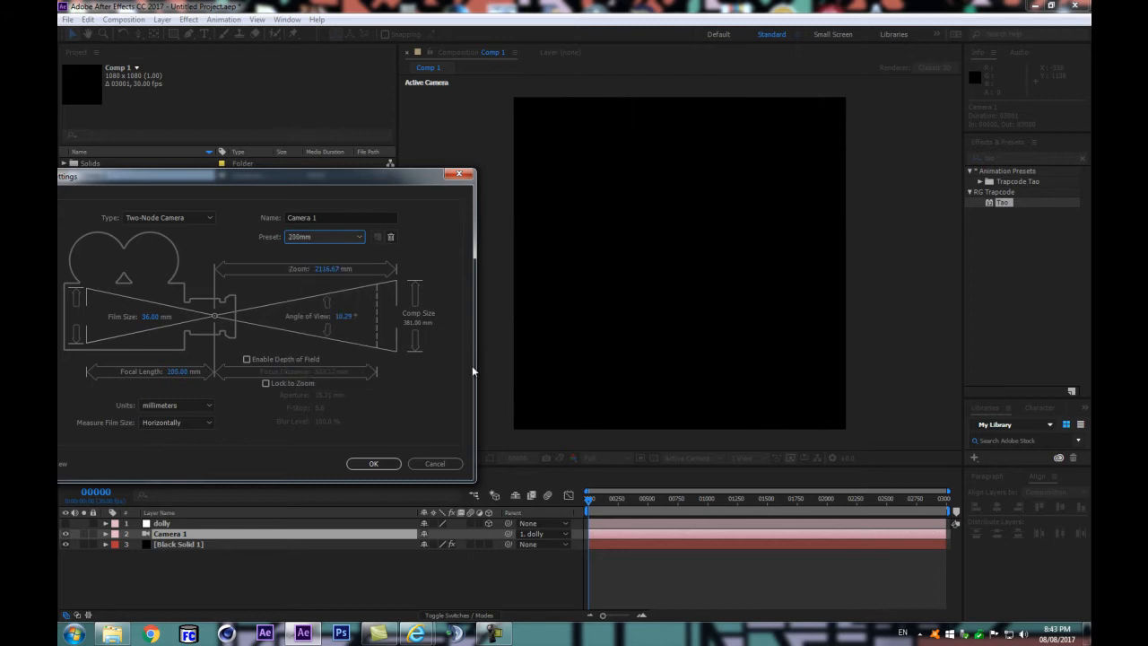
click(368, 464)
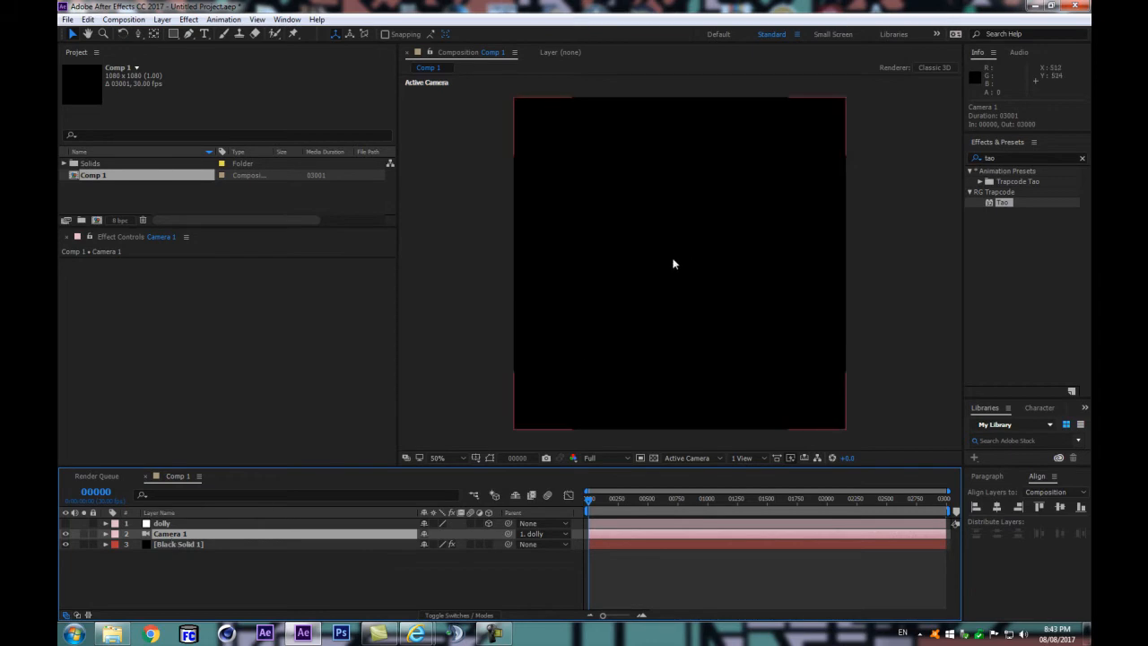
Step: Dolly Camera 1 back along Z to about -5660 so all six cubes fit in the frame
key(c)
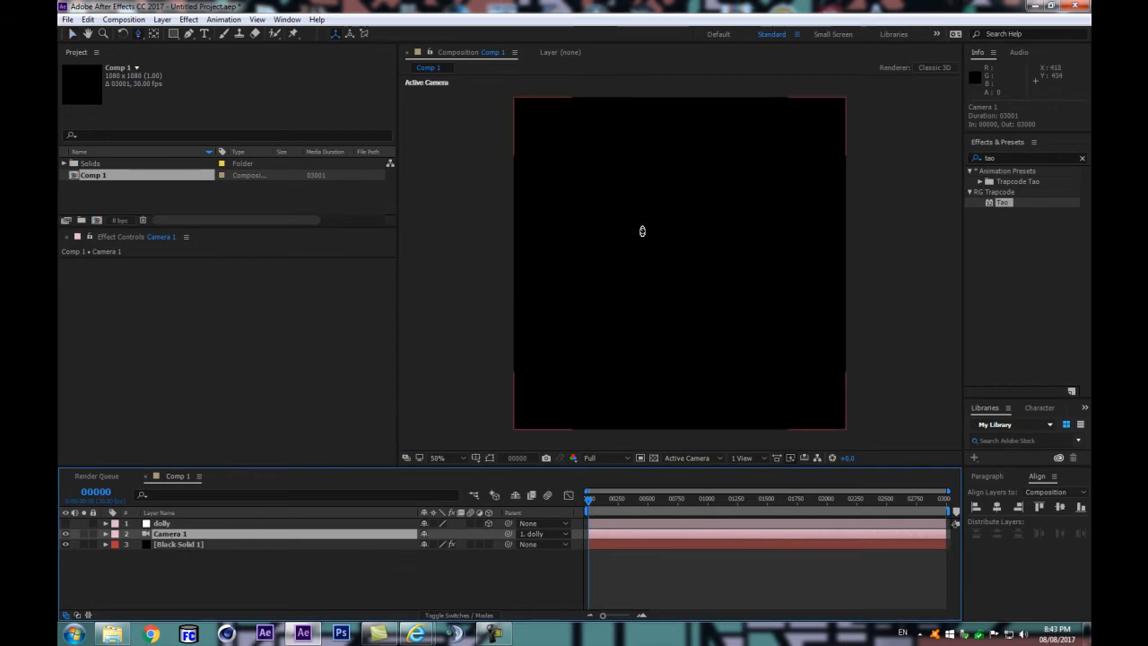
drag(633, 187, 601, 391)
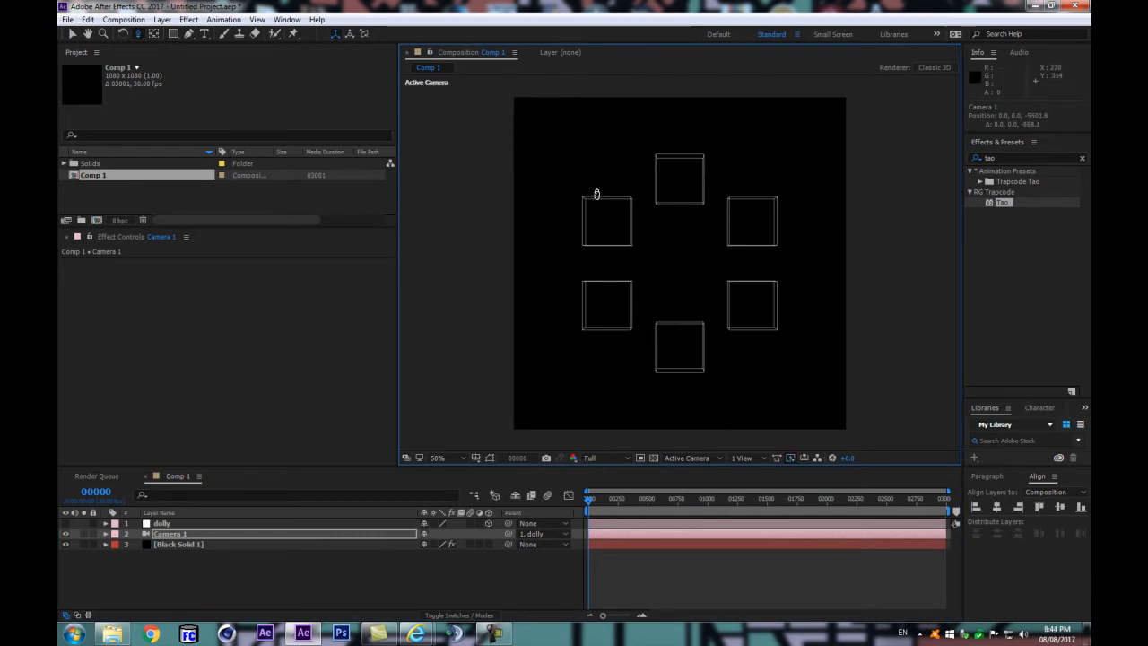
drag(702, 199, 691, 227)
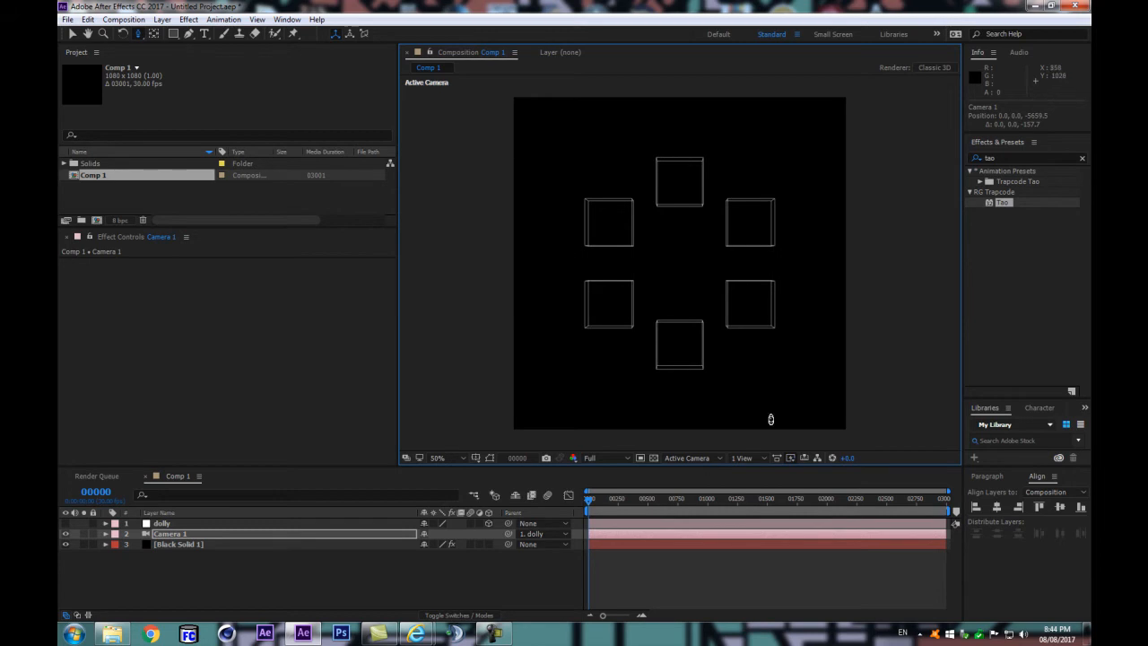
Step: Set Camera 1's angle of view to 1° to flatten the perspective
click(205, 545)
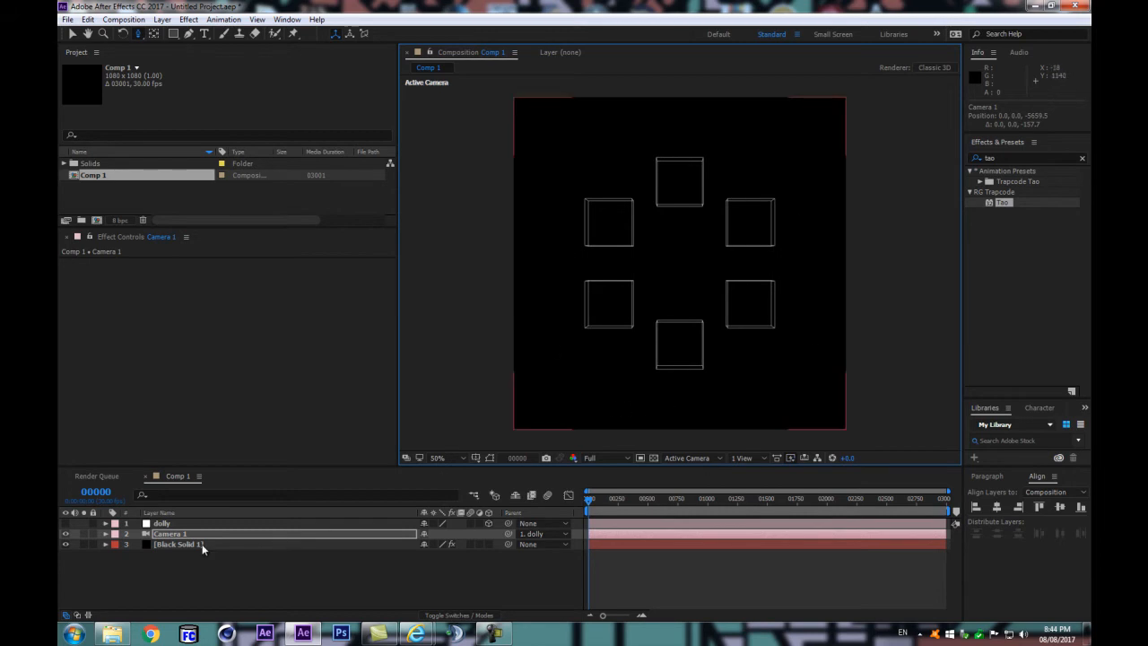
click(195, 537)
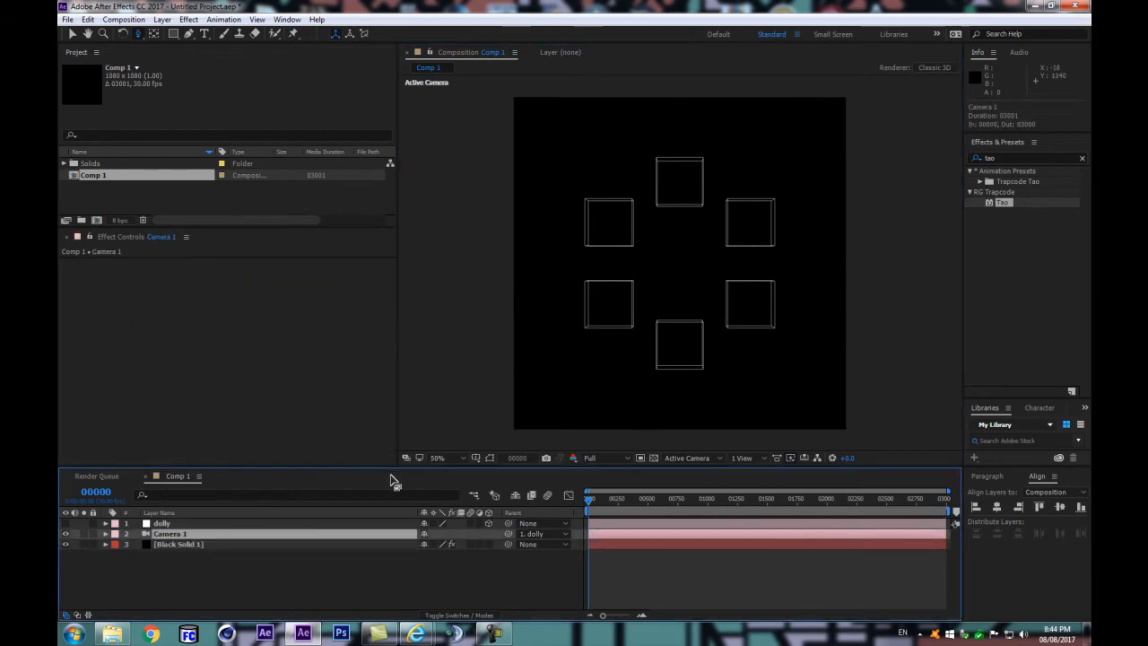
double_click(313, 538)
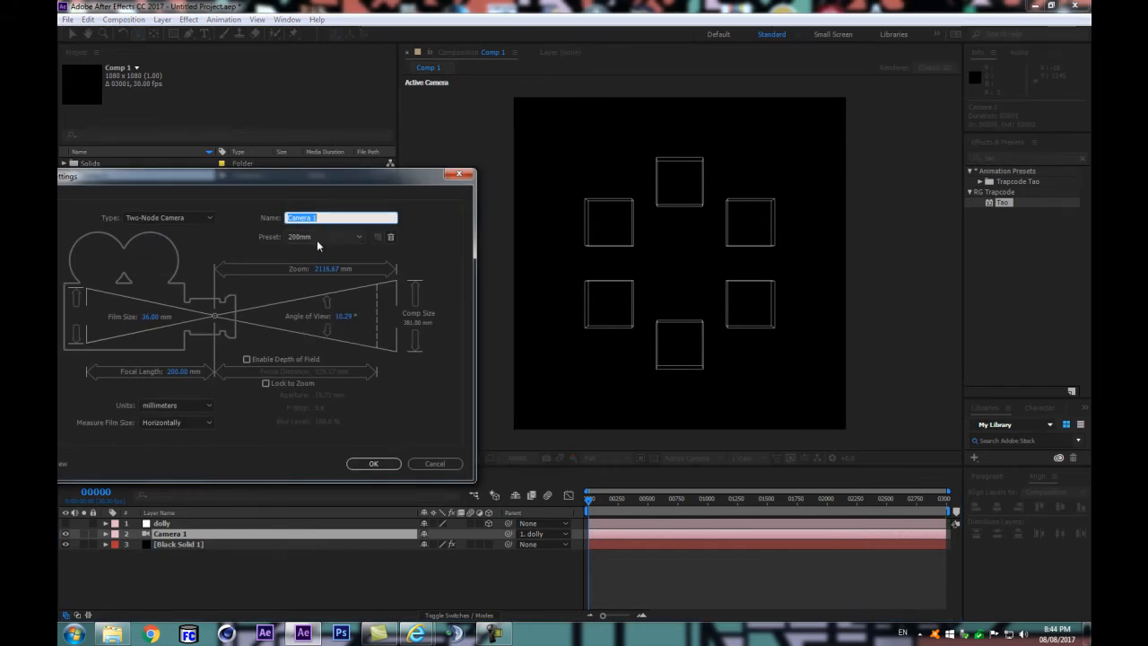
click(342, 317)
drag(342, 317, 339, 323)
key(Return)
Step: Select the Black Solid 1 layer and dolly the camera farther back to about -11725 in Z
click(177, 544)
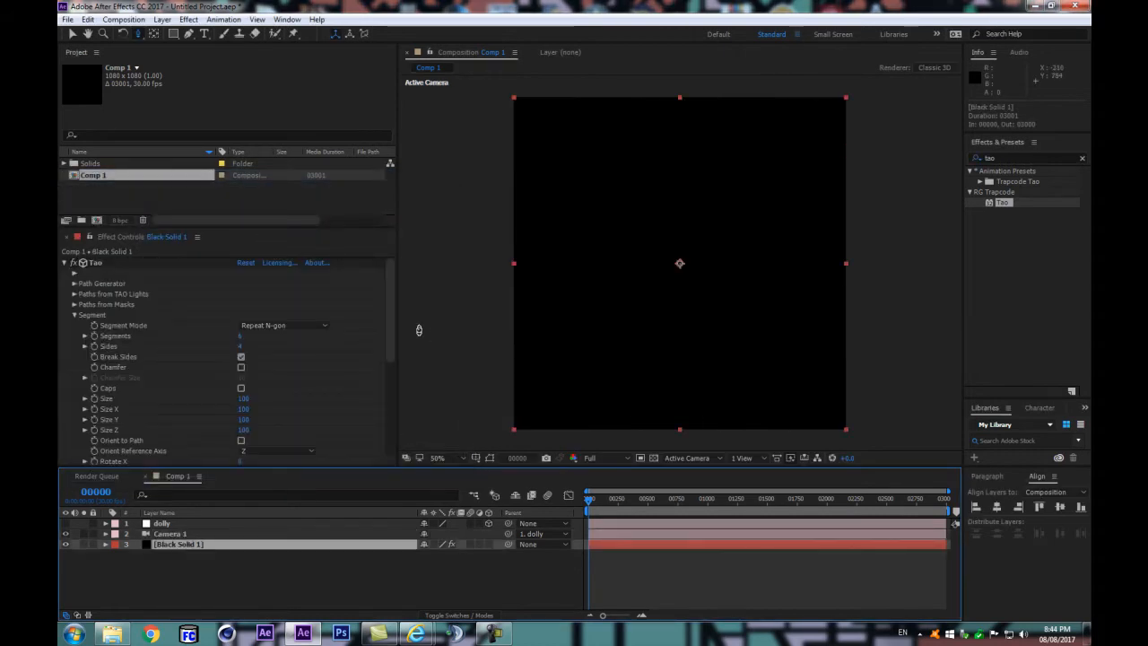
drag(390, 274, 380, 313)
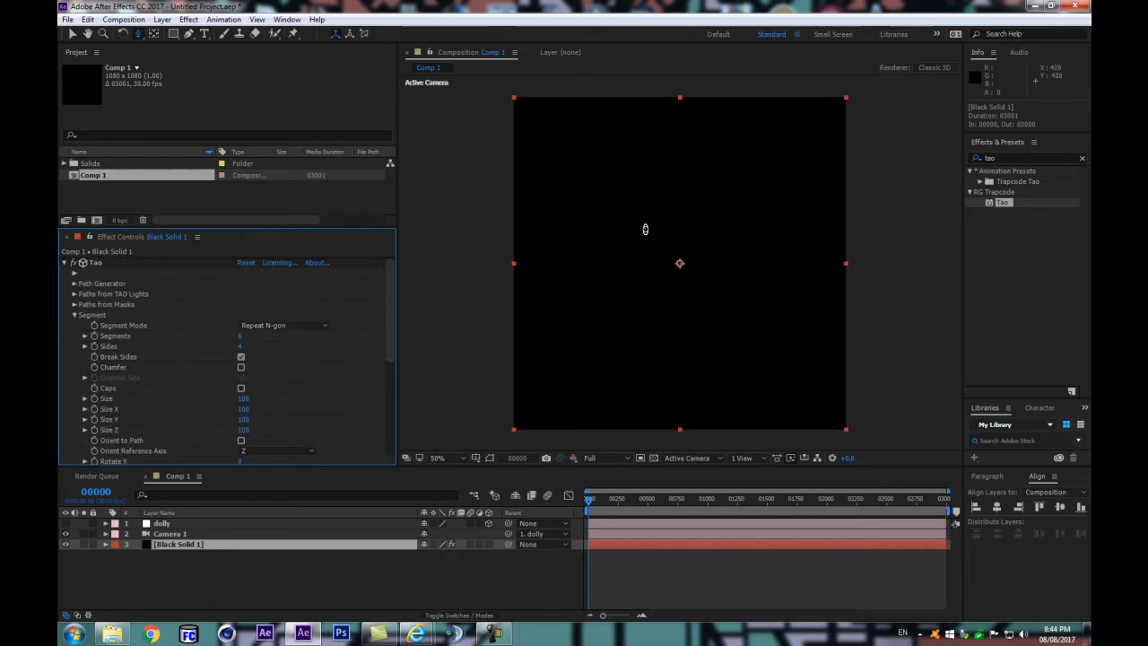
drag(638, 198, 613, 388)
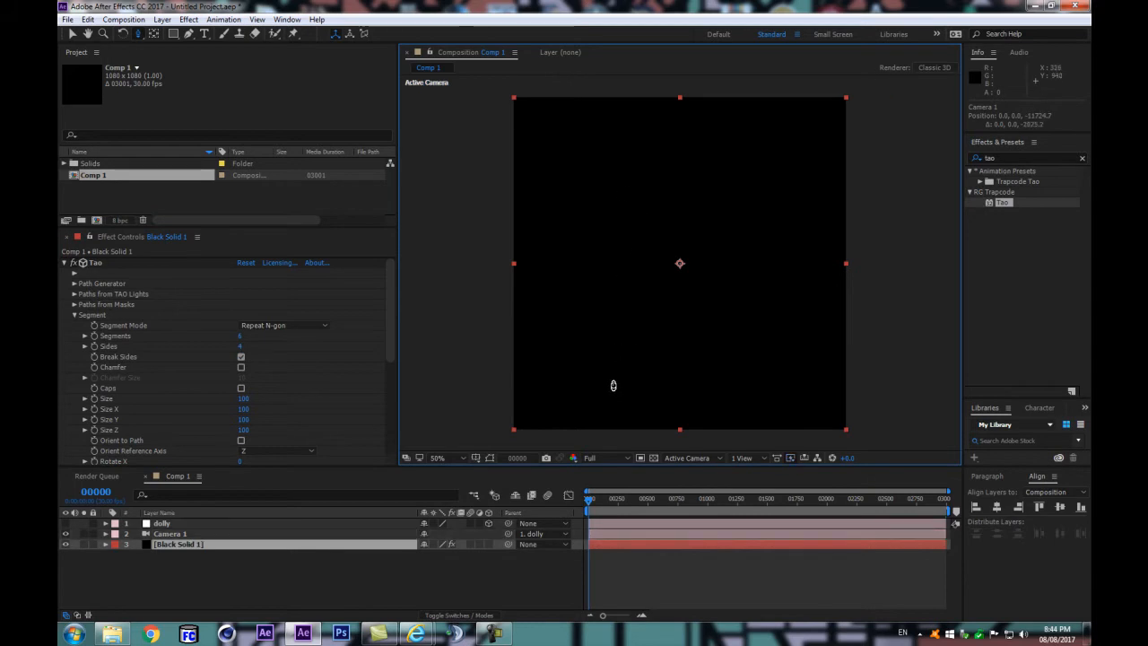
Step: Set the Far distance in Tao's Visibility settings to 1000000
drag(389, 336, 389, 432)
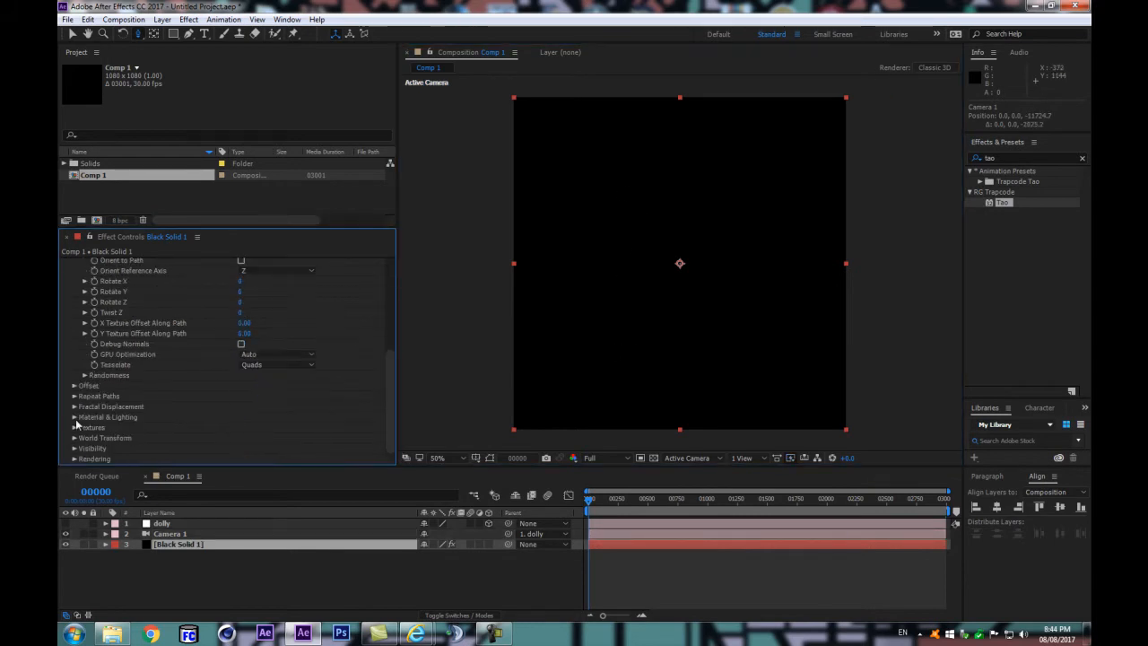
click(75, 448)
scroll(171, 429, down, 1)
scroll(171, 426, down, 1)
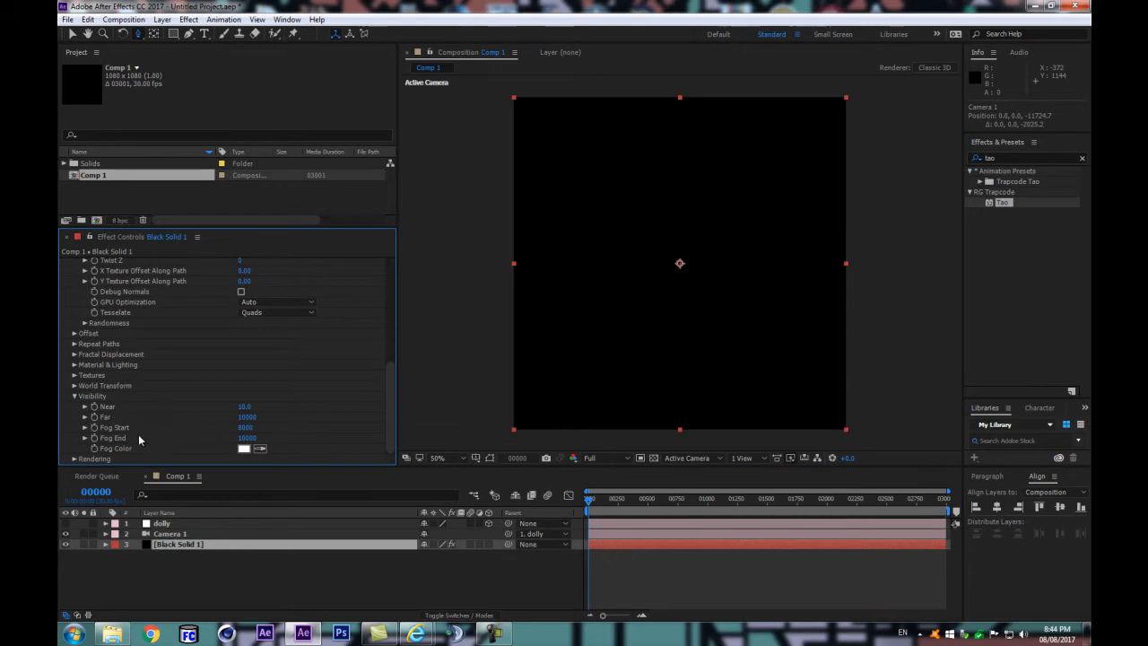
click(253, 438)
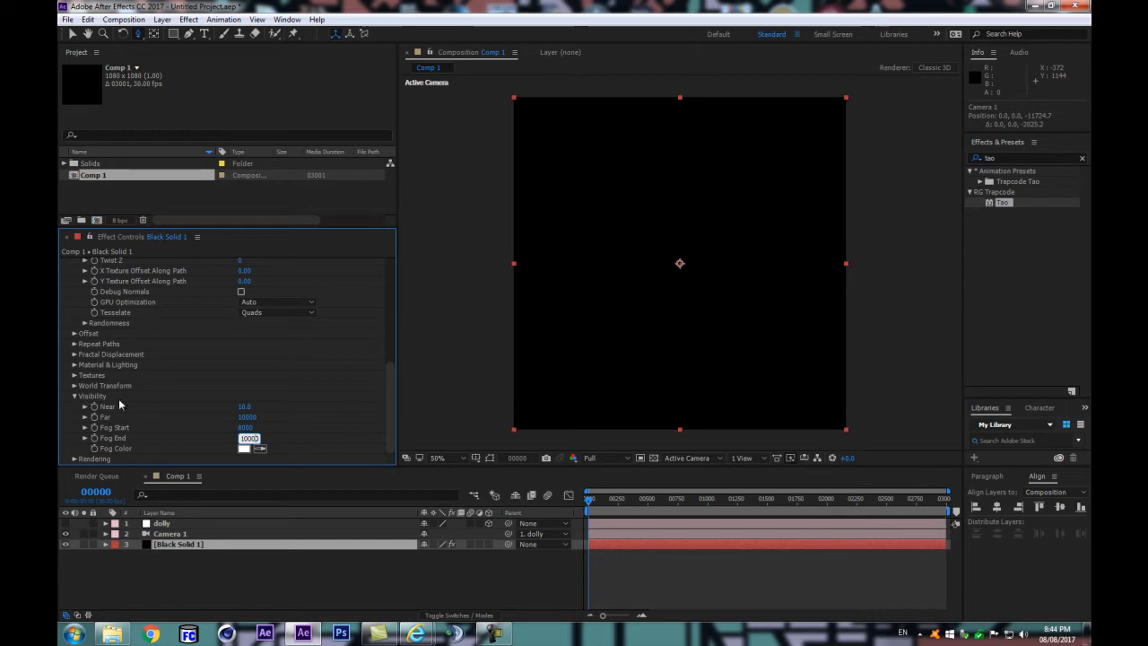
click(174, 435)
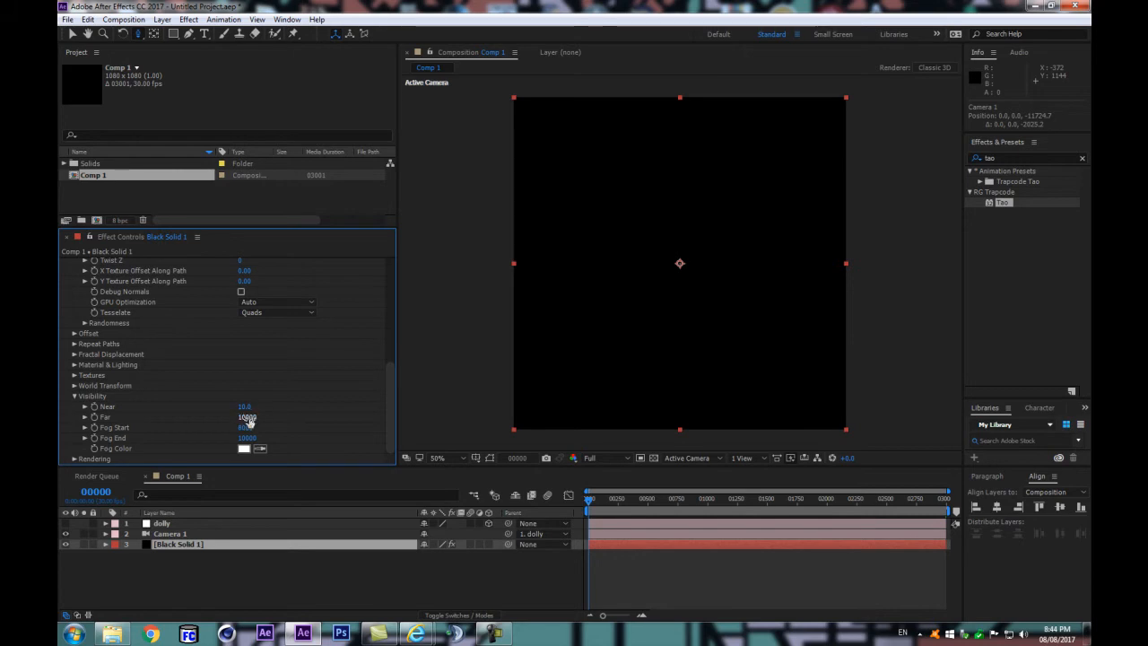
click(248, 418)
text(1000000)
key(Return)
click(242, 418)
Step: Set Tao's Fog Start to 800000 and Fog End to 1000000
click(251, 428)
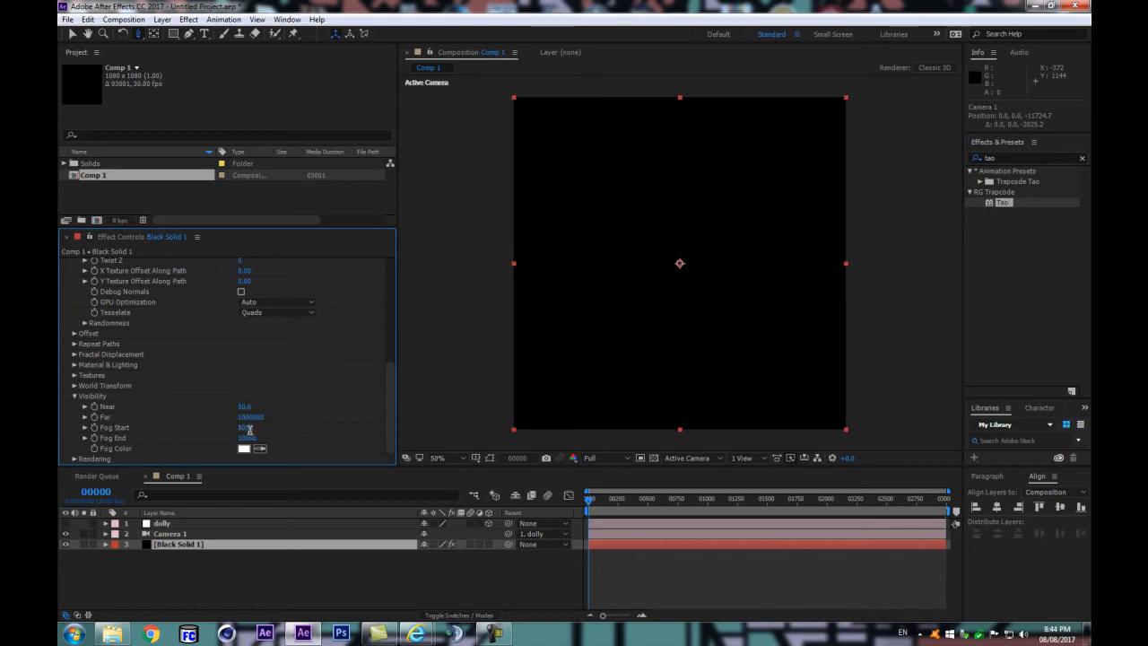
text(800000)
click(255, 438)
text(1000000)
click(282, 450)
Step: Dolly the camera back to about -67830 in Z so the whole ring of flat squares fits in the frame
drag(641, 272, 606, 439)
drag(630, 182, 631, 425)
drag(671, 186, 659, 395)
key(slash)
drag(691, 162, 681, 288)
scroll(696, 230, up, 1)
scroll(697, 231, down, 2)
scroll(698, 231, up, 1)
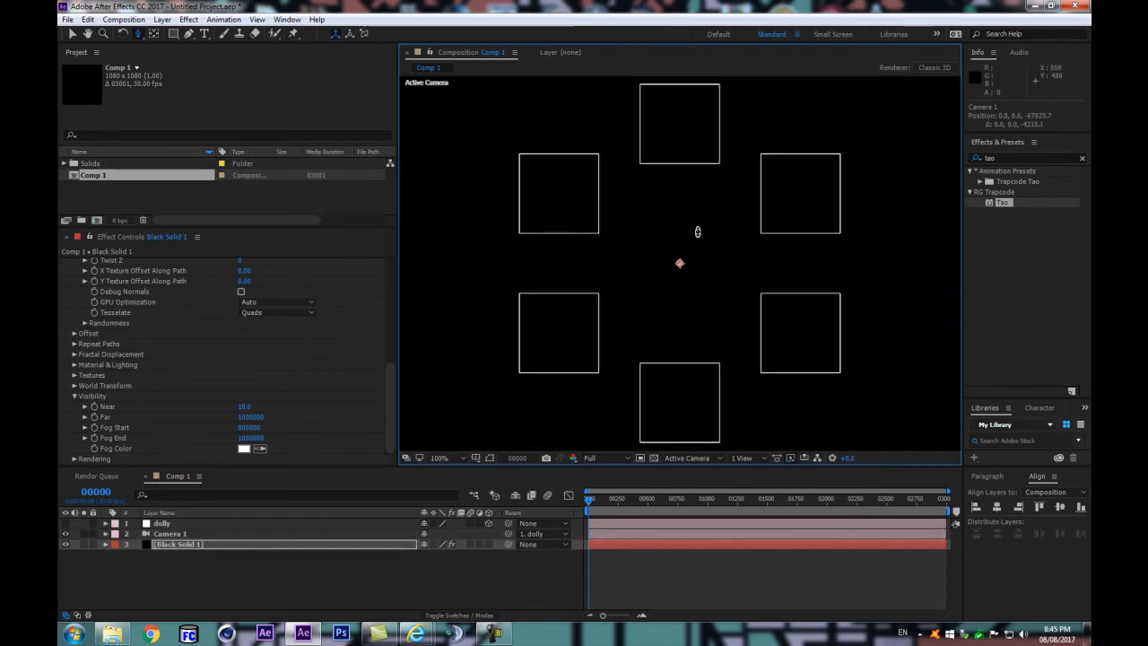
Step: Review Camera 1's lens settings without changing them and inspect the flattened squares in the composition
click(201, 533)
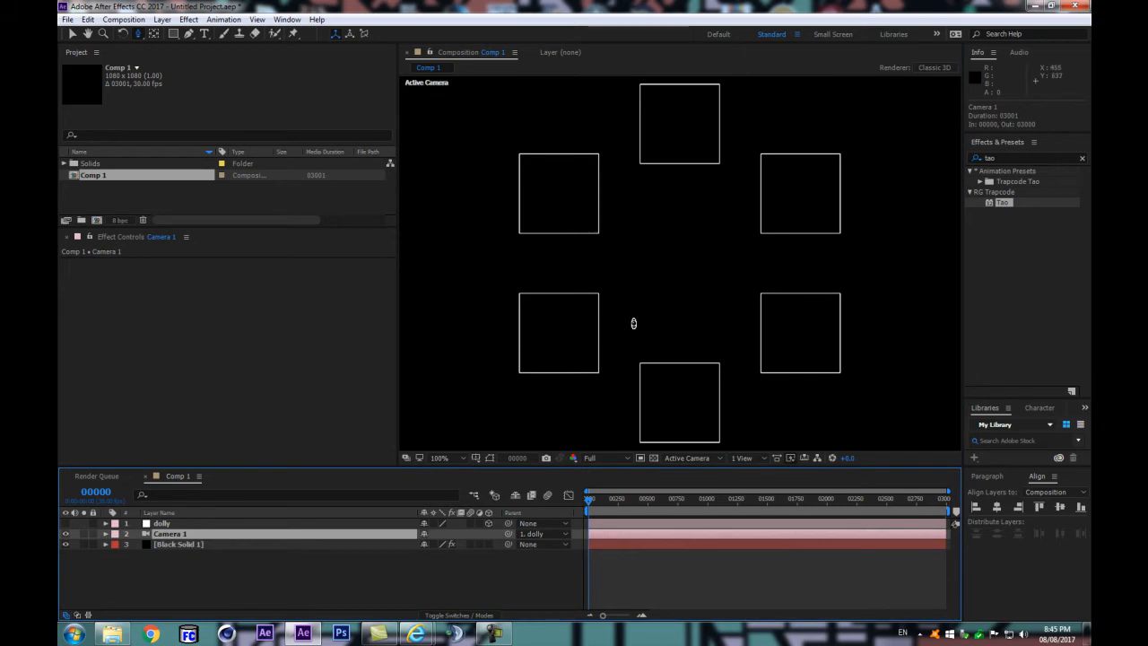
key(ctrl+shift+y)
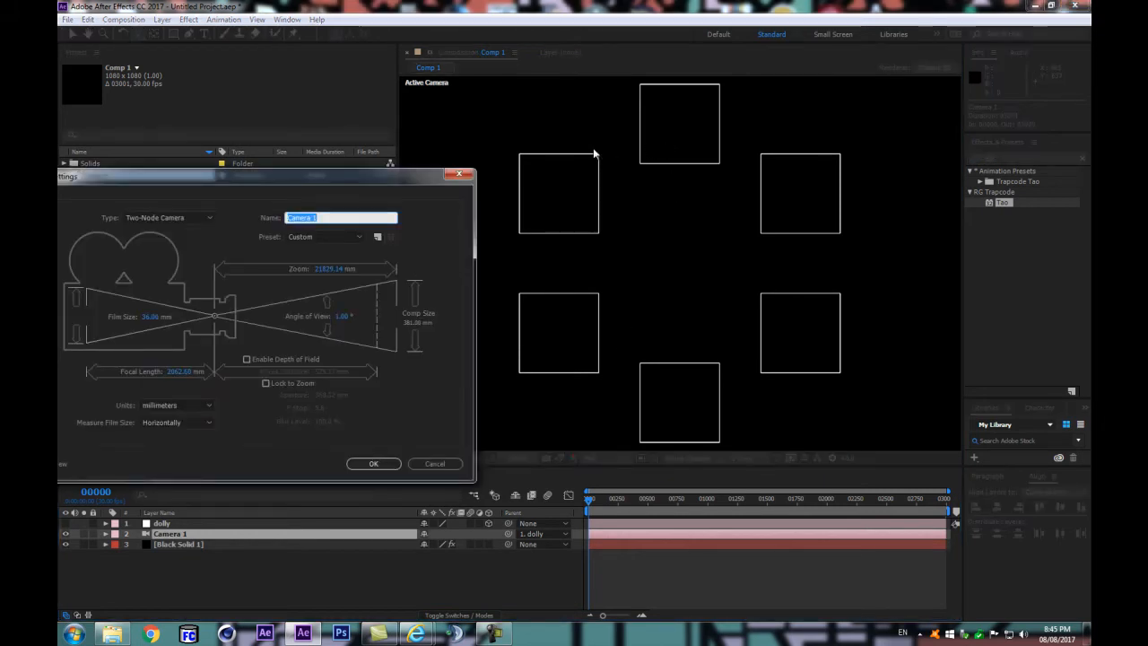
click(444, 467)
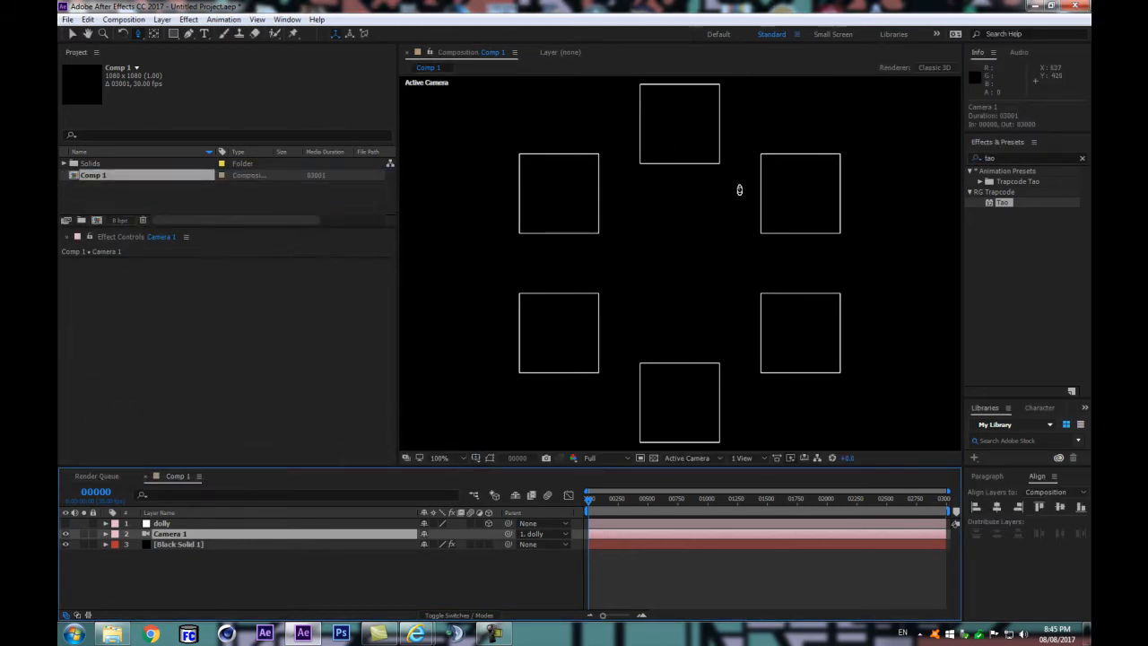
scroll(739, 192, down, 1)
scroll(737, 221, up, 1)
scroll(737, 221, down, 1)
scroll(656, 298, up, 1)
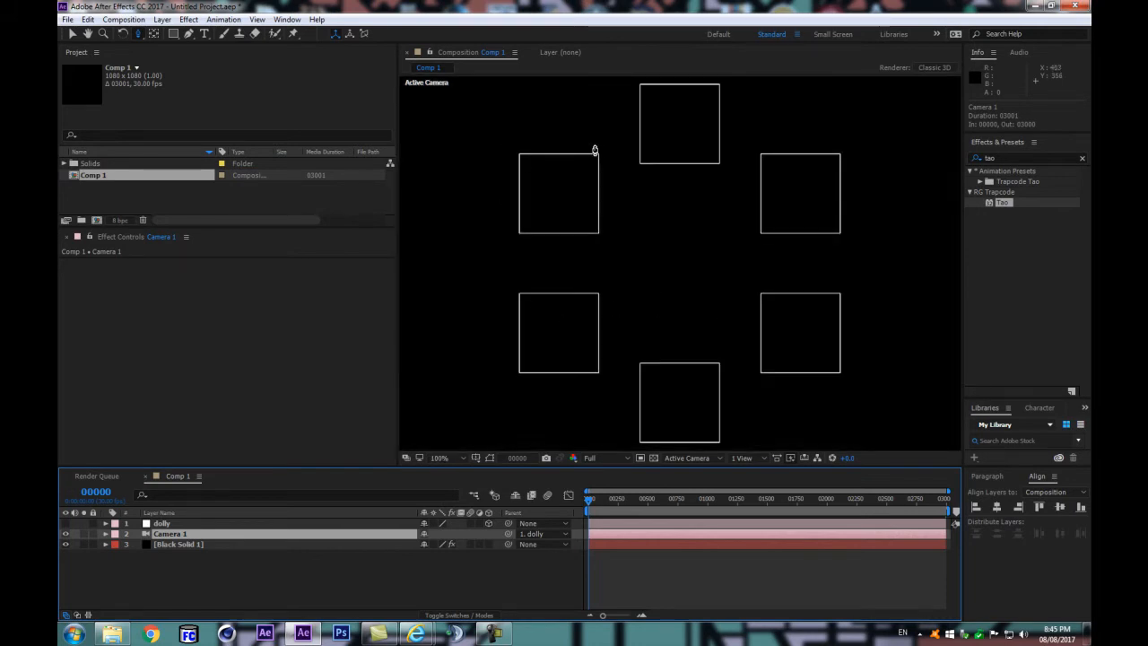
Step: Set the Tao segment's Rotate Z on Black Solid 1 to 45 to turn the squares into diamonds
click(150, 545)
drag(391, 319, 394, 384)
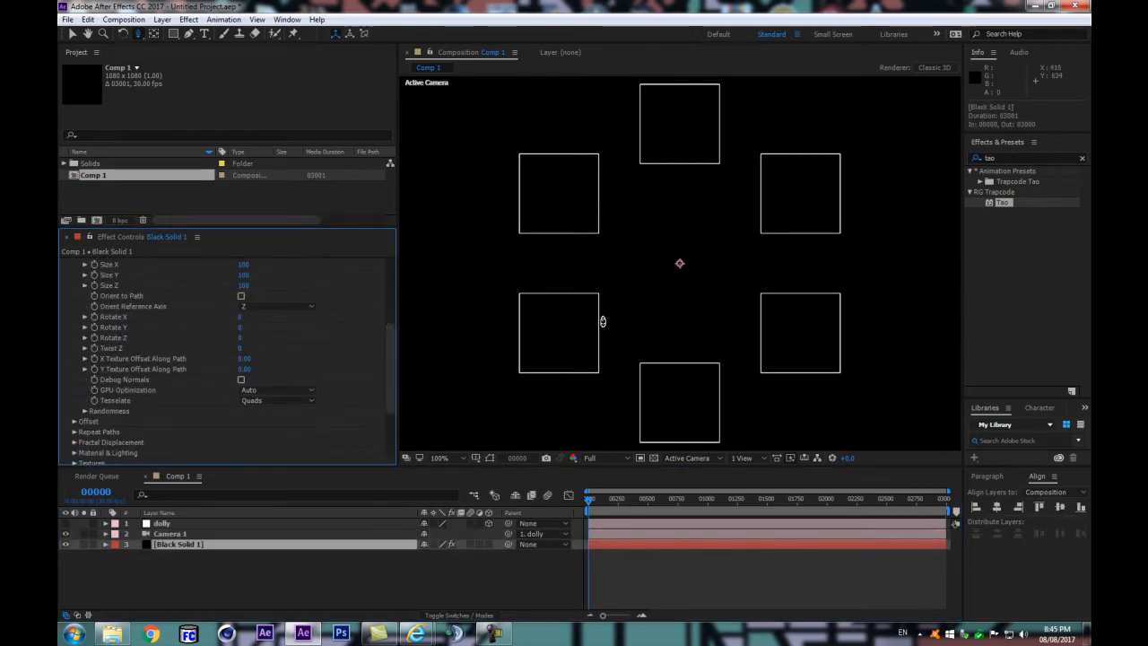
scroll(602, 321, down, 2)
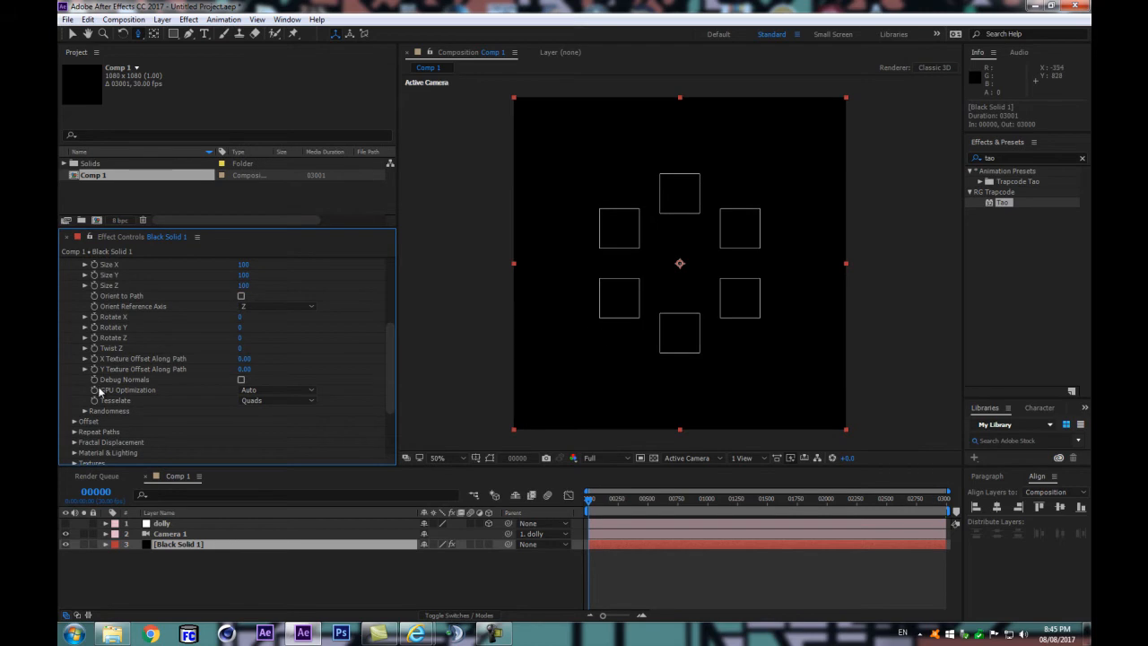
click(240, 338)
text(45)
key(Return)
Step: Collapse the Path Generator's circle to a single diamond, then set its Size to 27 so the diamonds overlap
scroll(391, 317, up, 3)
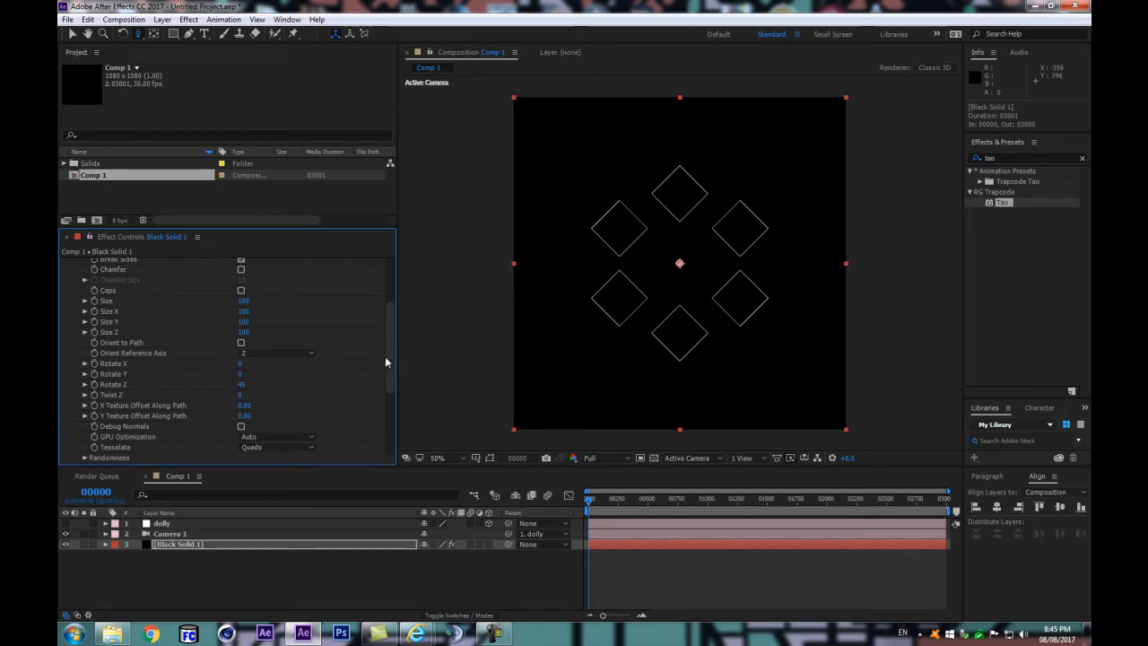
scroll(394, 363, up, 5)
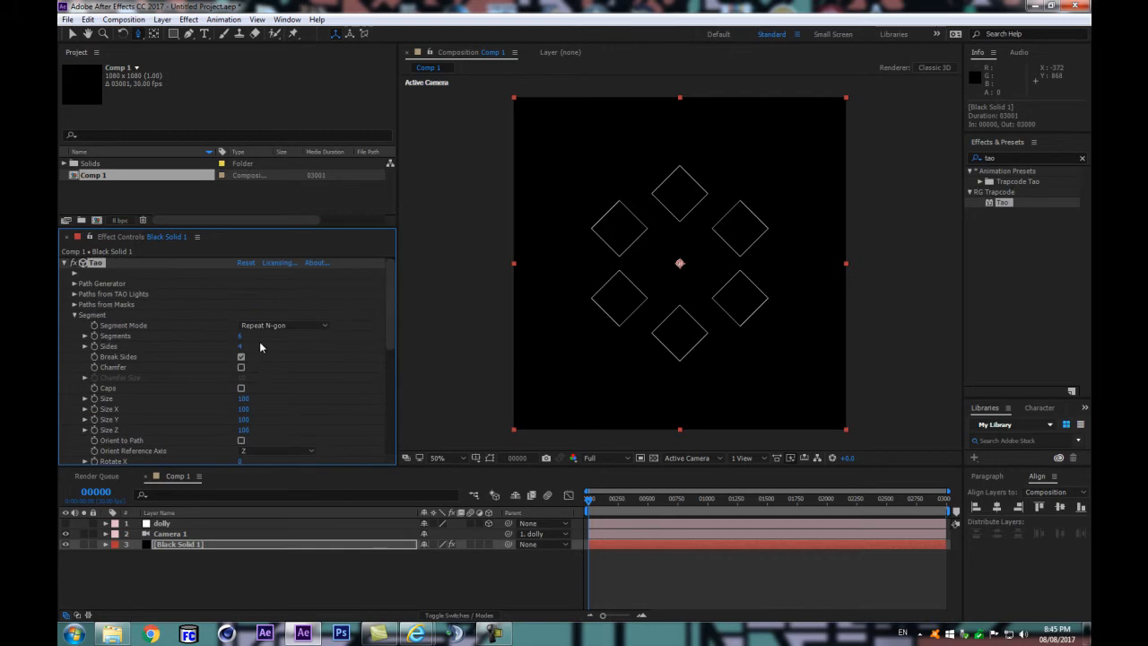
click(76, 283)
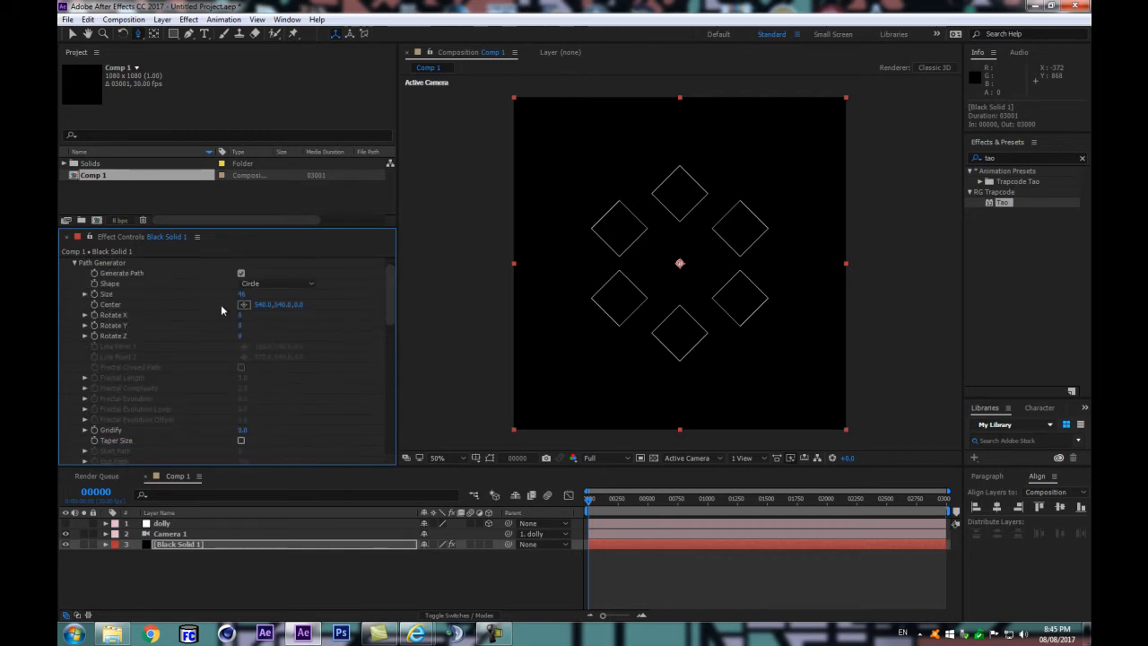
drag(240, 296, 211, 296)
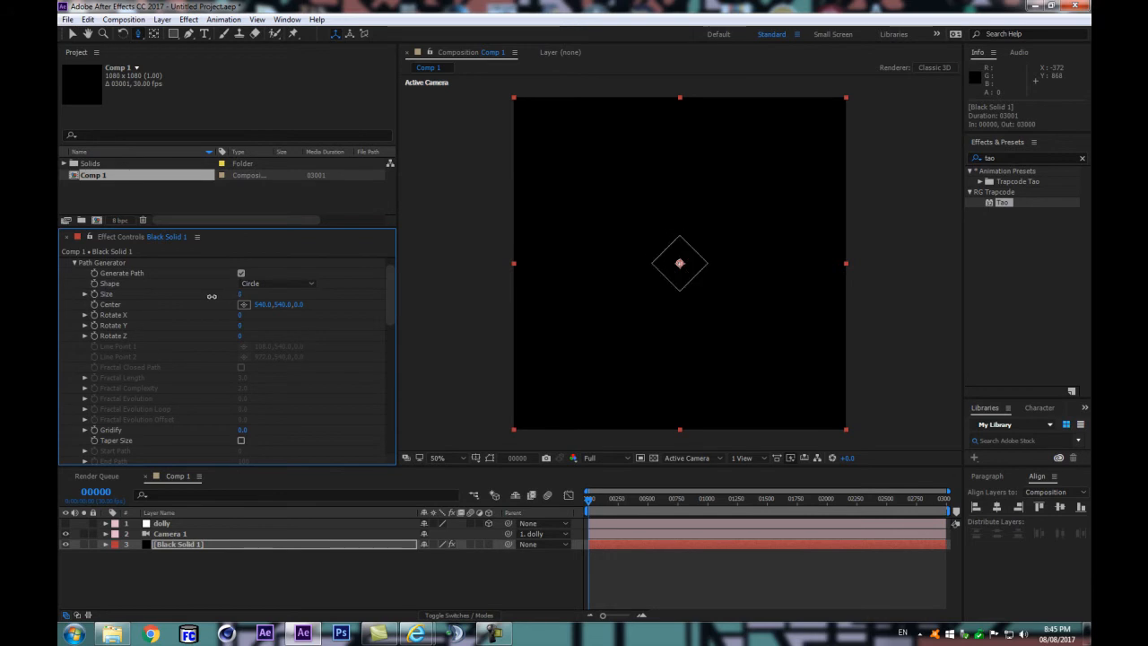
scroll(564, 257, up, 2)
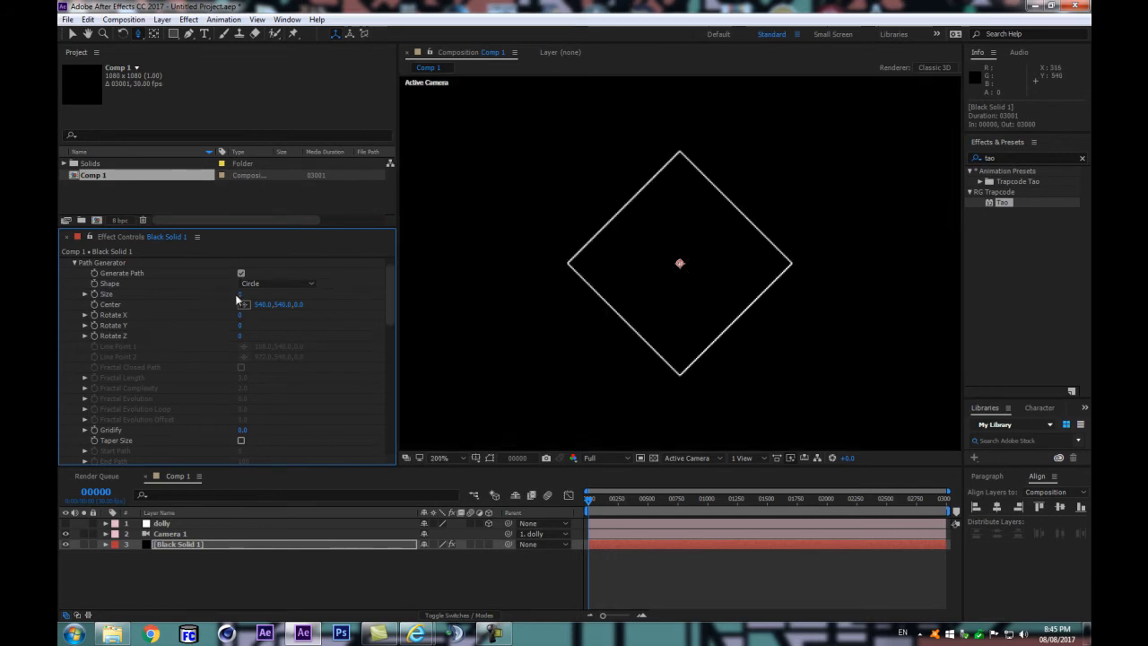
drag(242, 292, 252, 286)
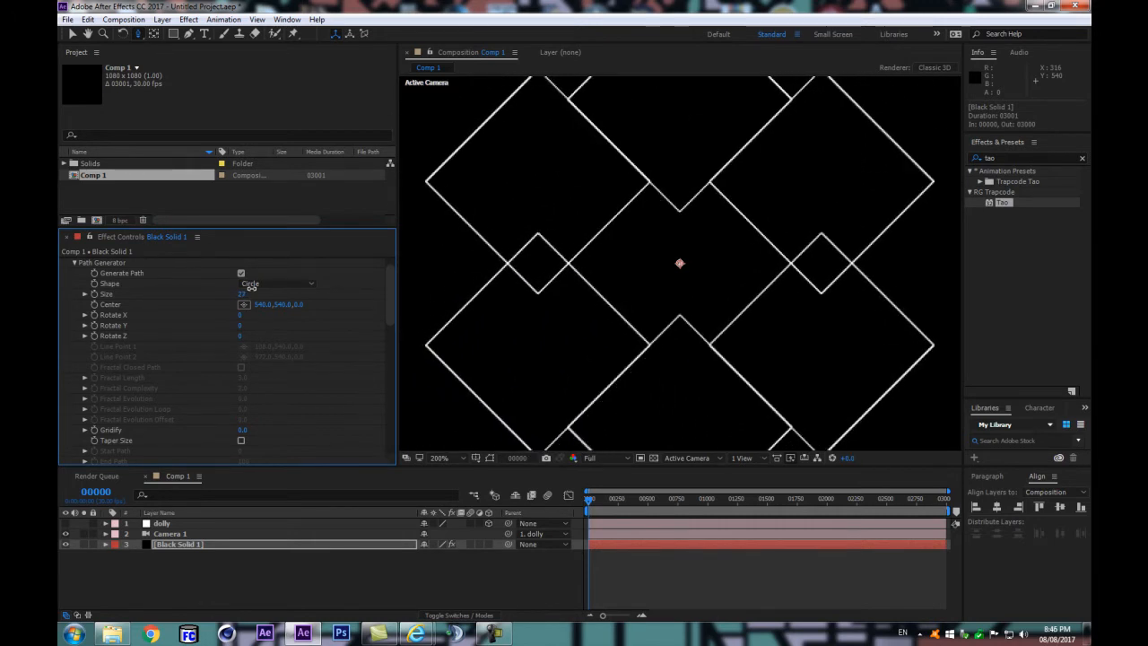
key(comma)
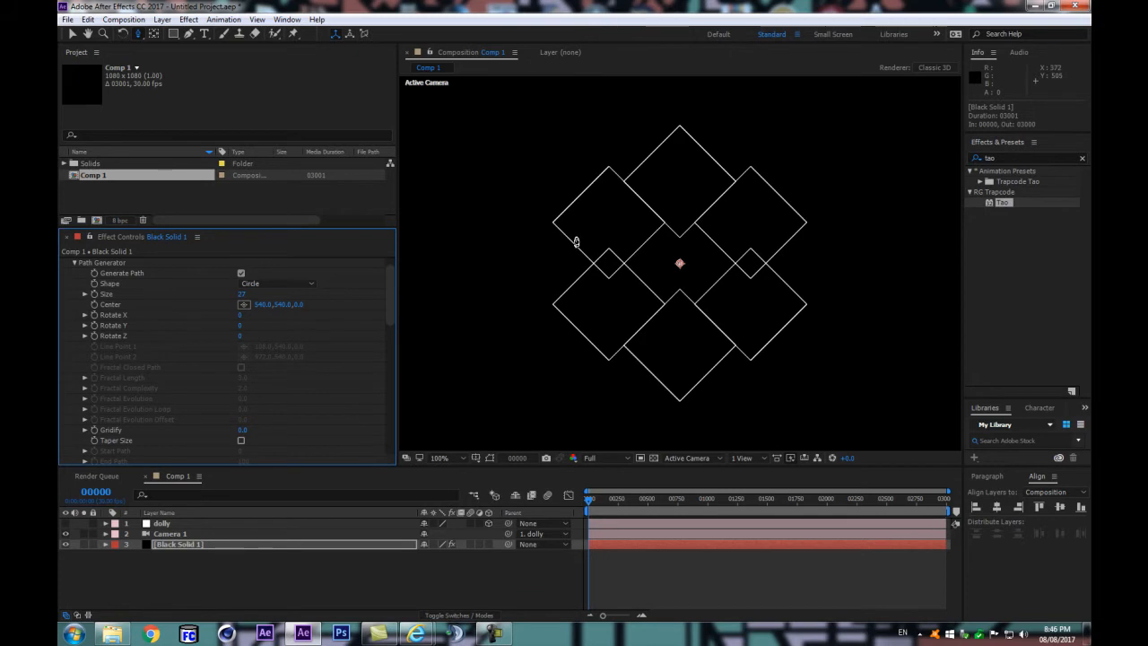
Step: Try Path Generator Size values of 26.5, 27 and 27.5, checking up close how the diamonds' neighbouring edges line up
key(period)
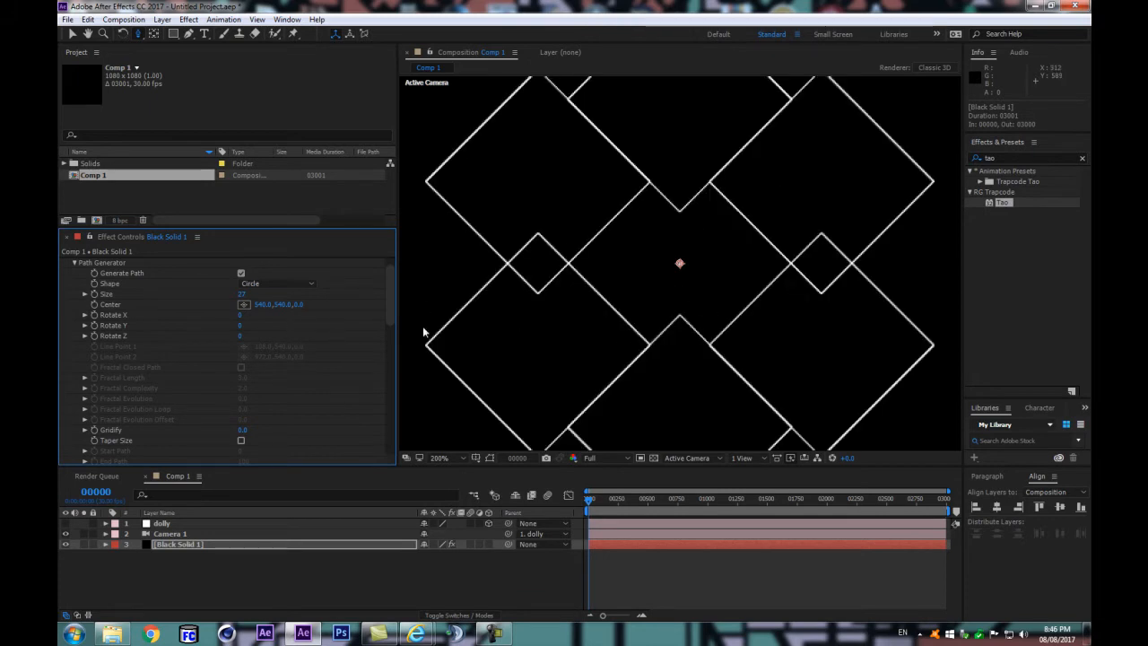
click(242, 294)
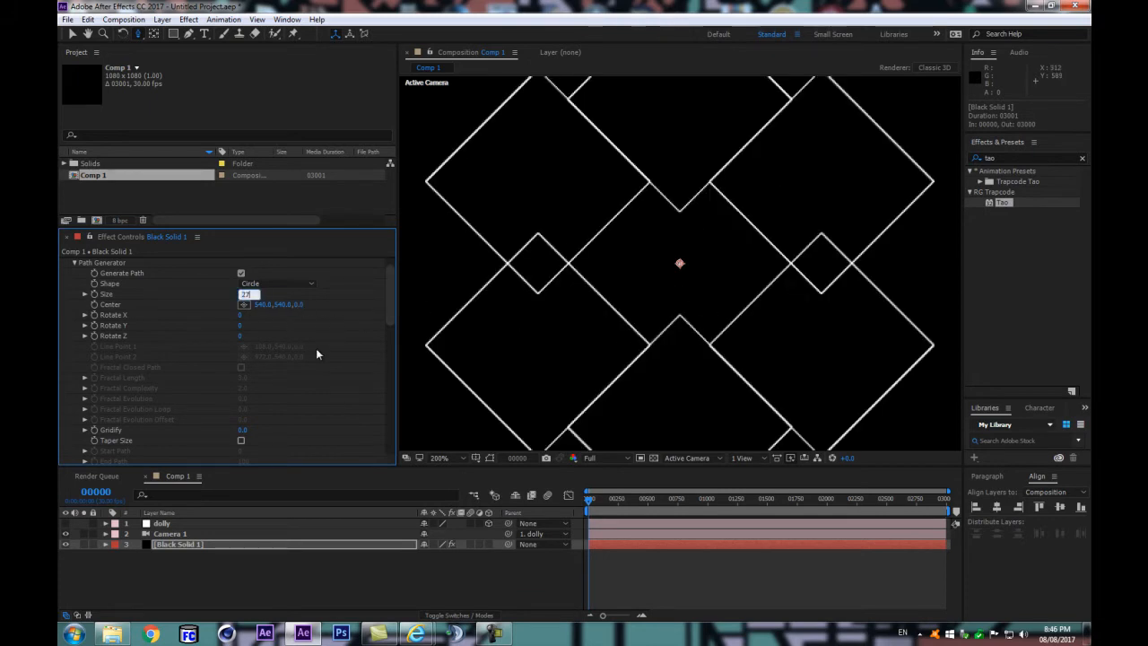
text(26.5)
key(Return)
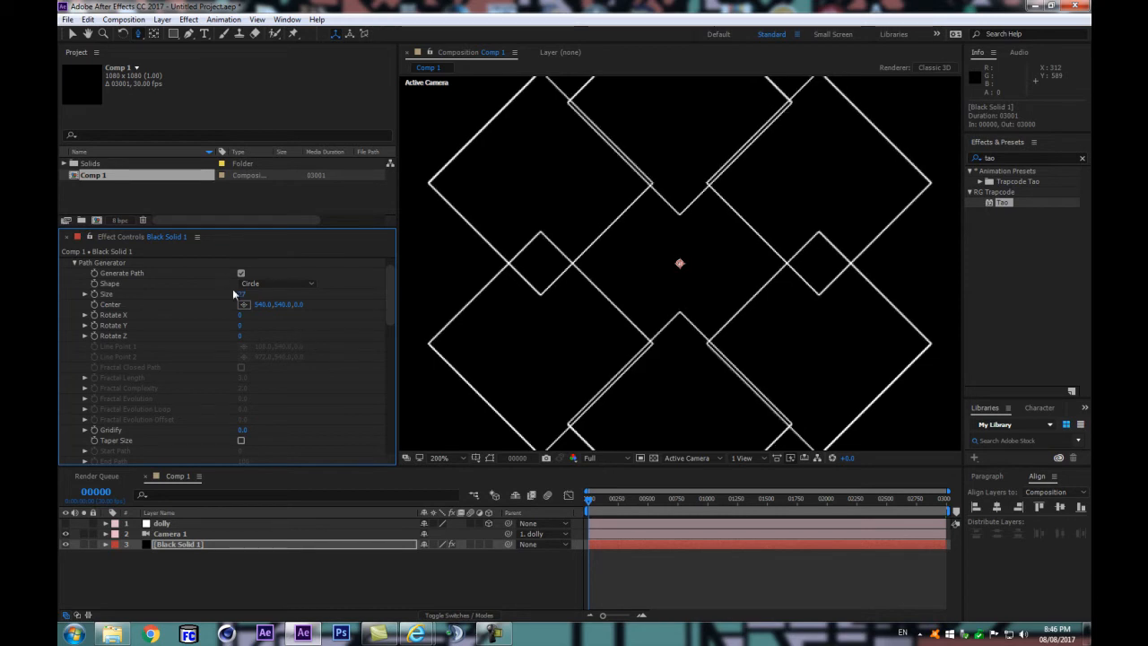
click(240, 294)
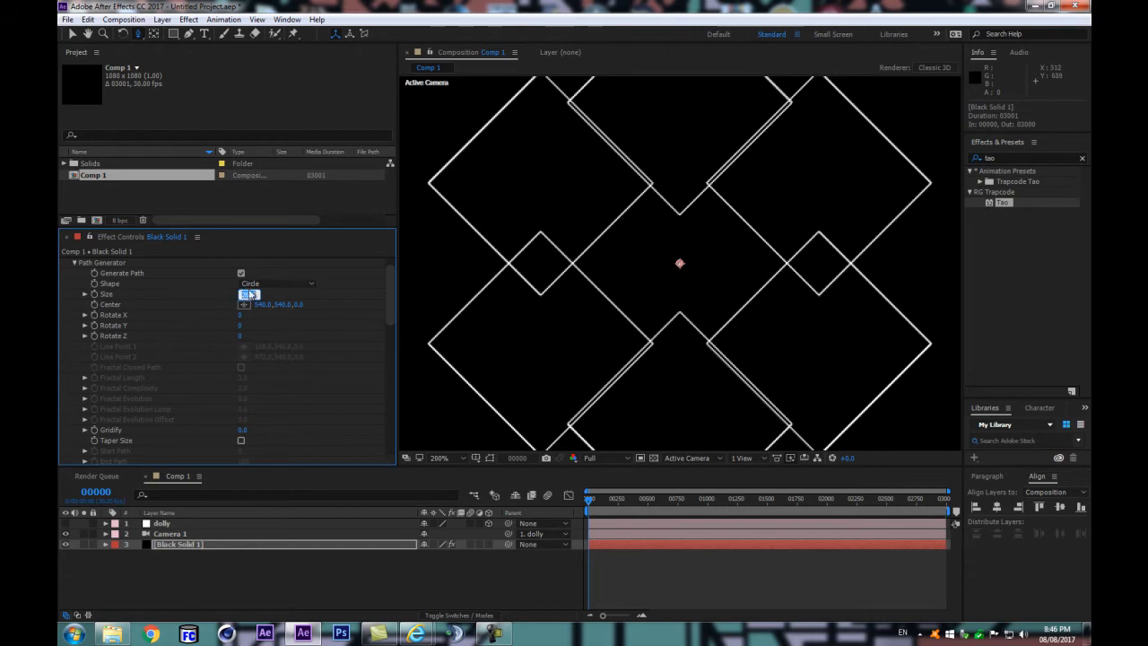
text(27)
key(Return)
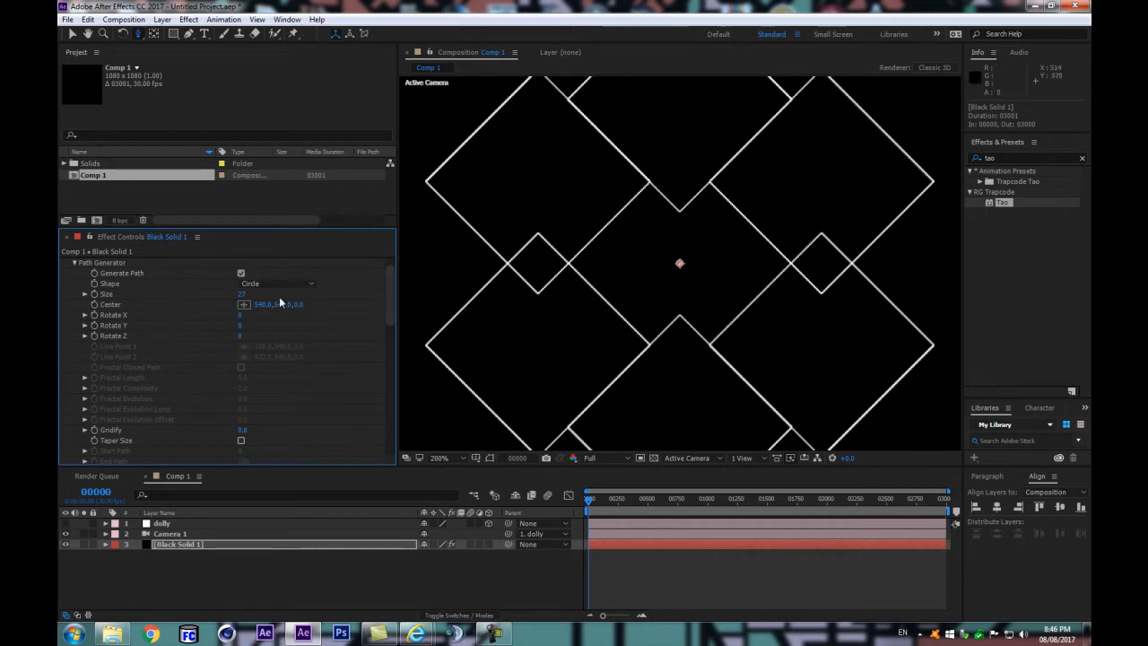
click(241, 295)
text(.5)
key(Return)
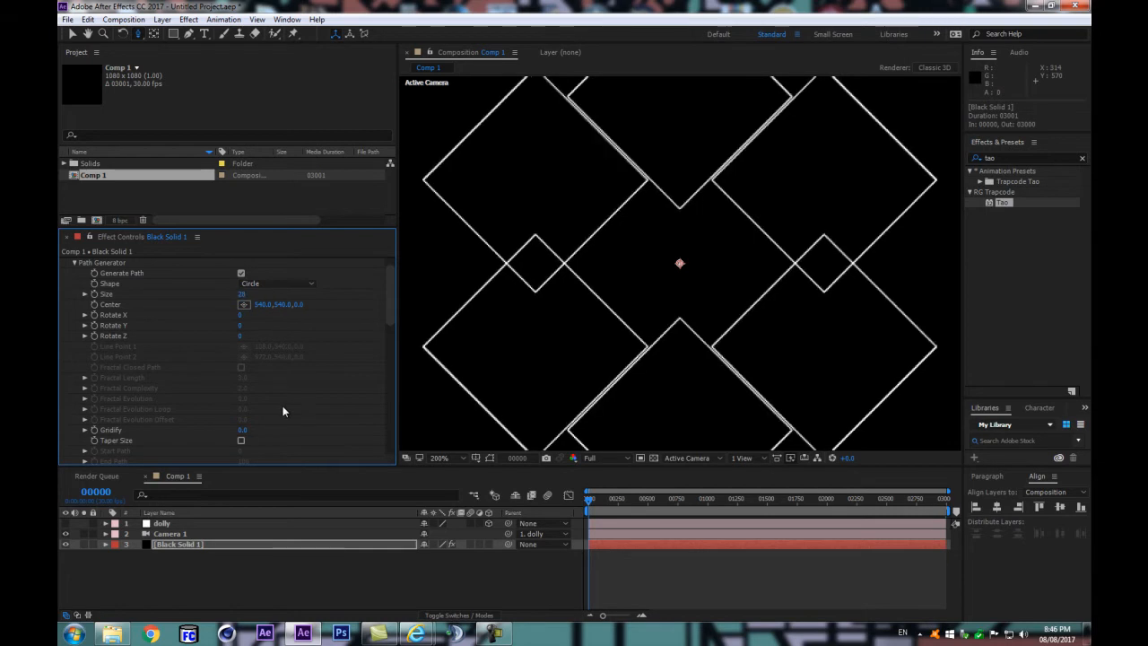
Step: Fine-tune the Path Generator's Size to slightly above 27 so the edges of neighbouring diamonds meet
click(246, 295)
text(27.5)
key(Return)
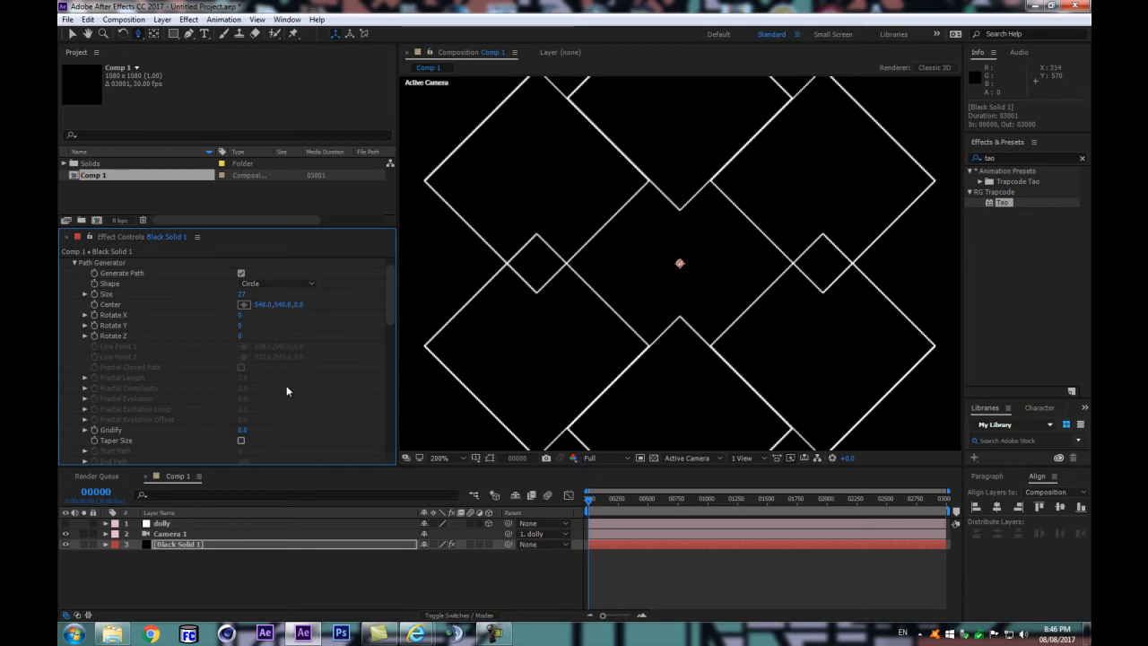
click(241, 293)
text(27.25)
key(Return)
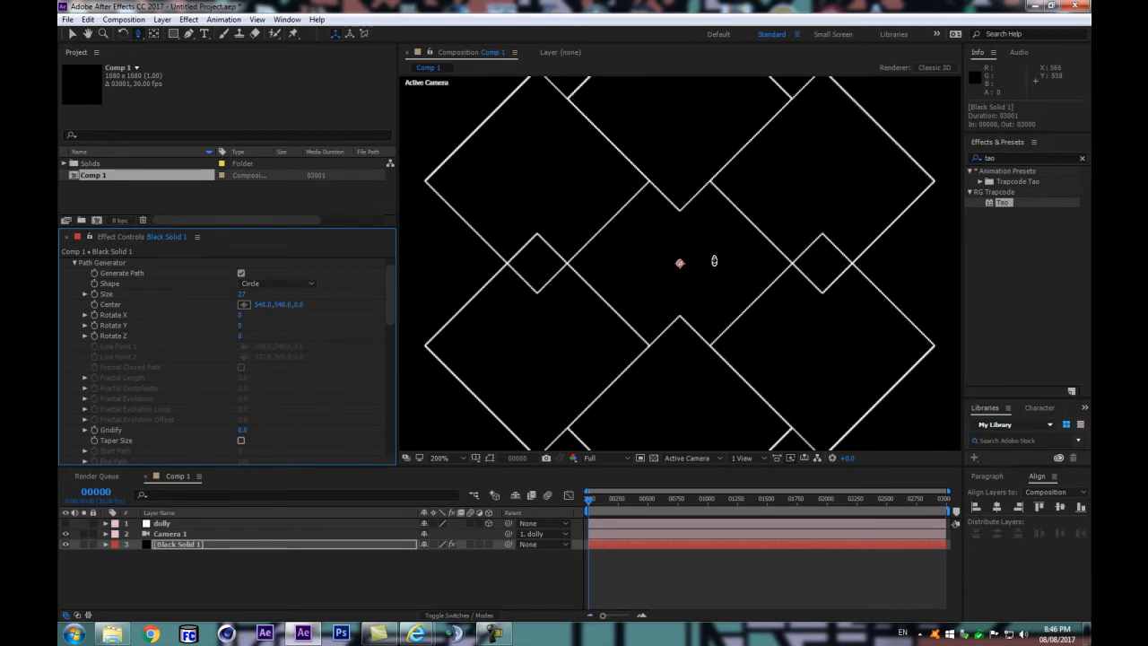
scroll(715, 258, down, 1)
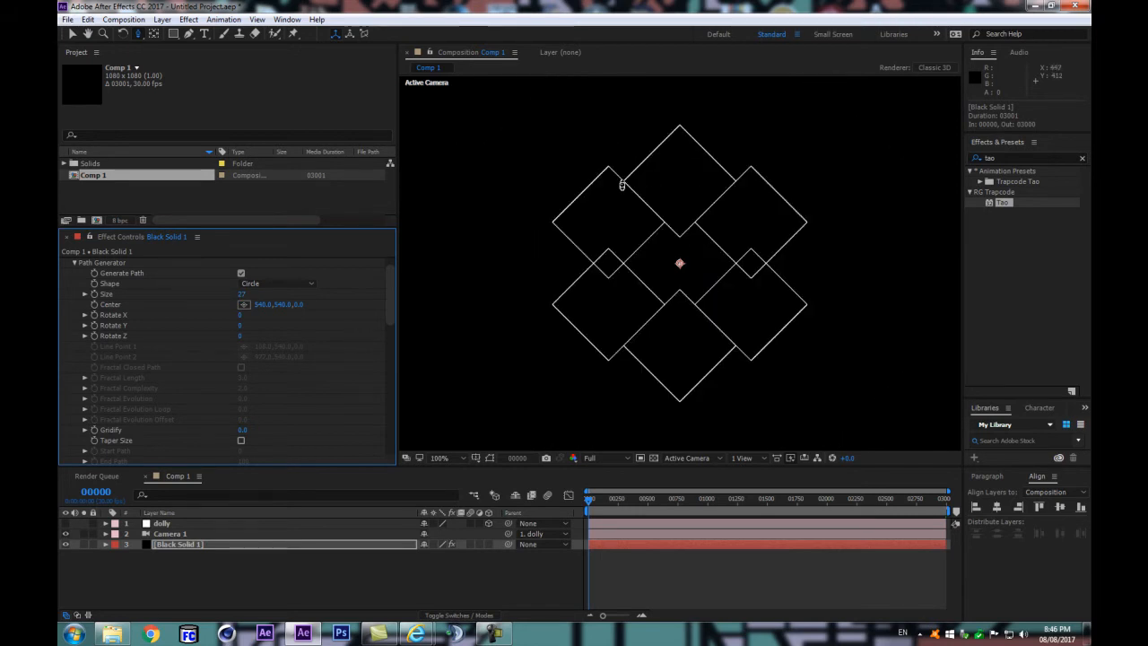
Step: Set the Tao Segment's Rotate X on Black Solid 1 to 90 to view the shapes from the side
click(241, 537)
click(249, 544)
mouse_move(389, 316)
mouse_down()
mouse_move(395, 346)
mouse_move(396, 307)
mouse_up()
scroll(549, 305, down, 1)
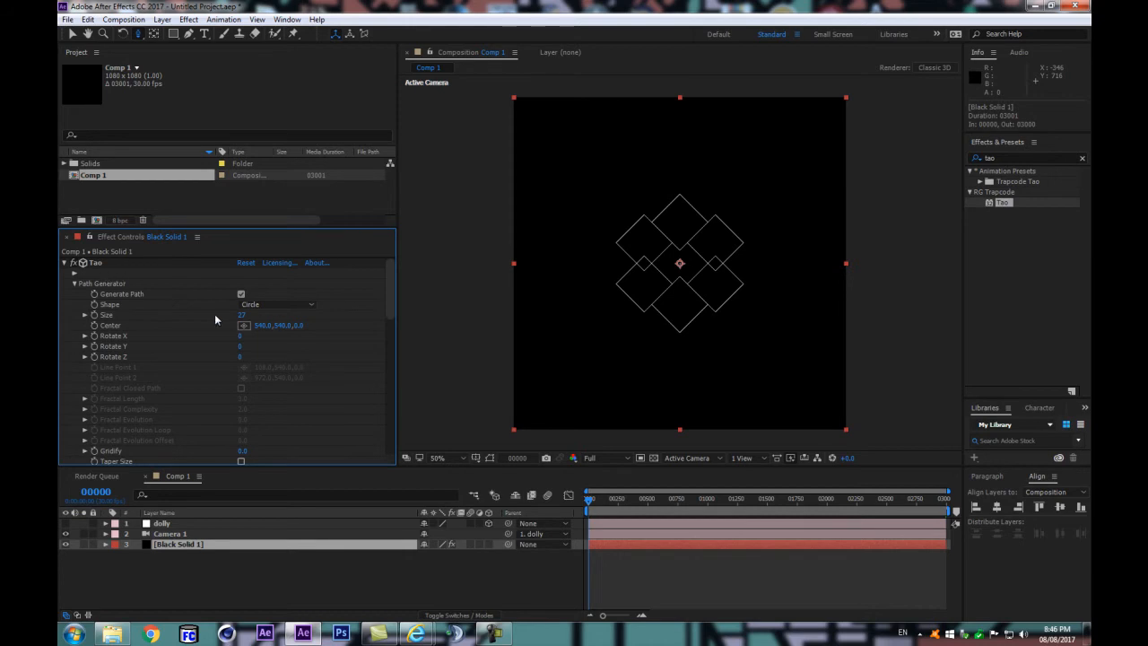
click(75, 284)
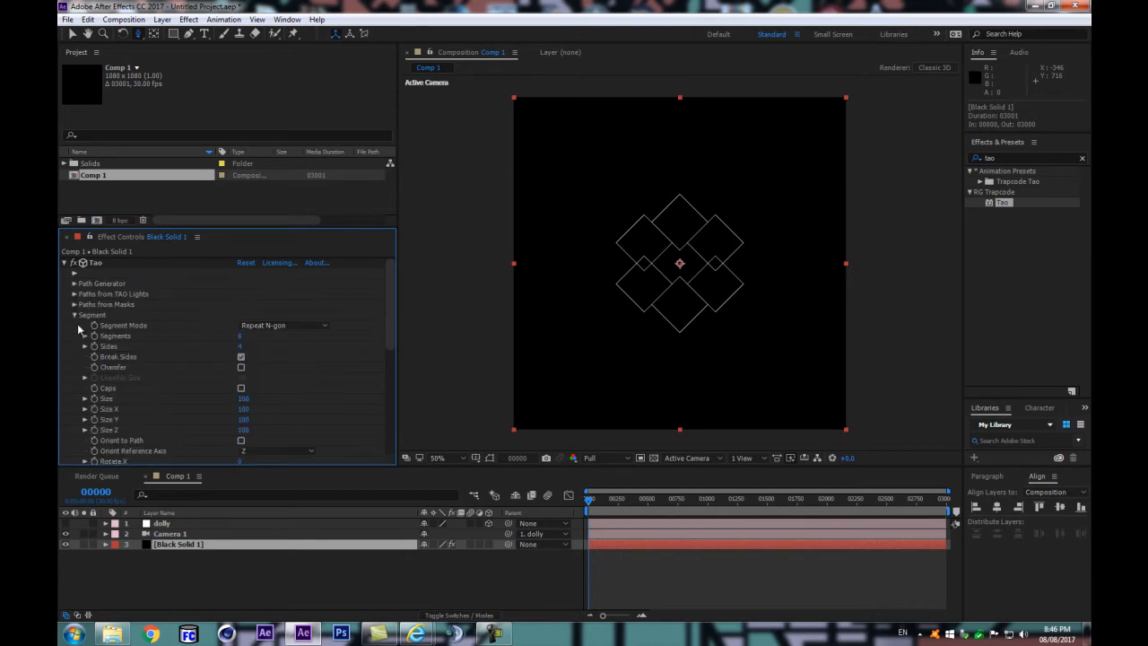
scroll(276, 381, down, 3)
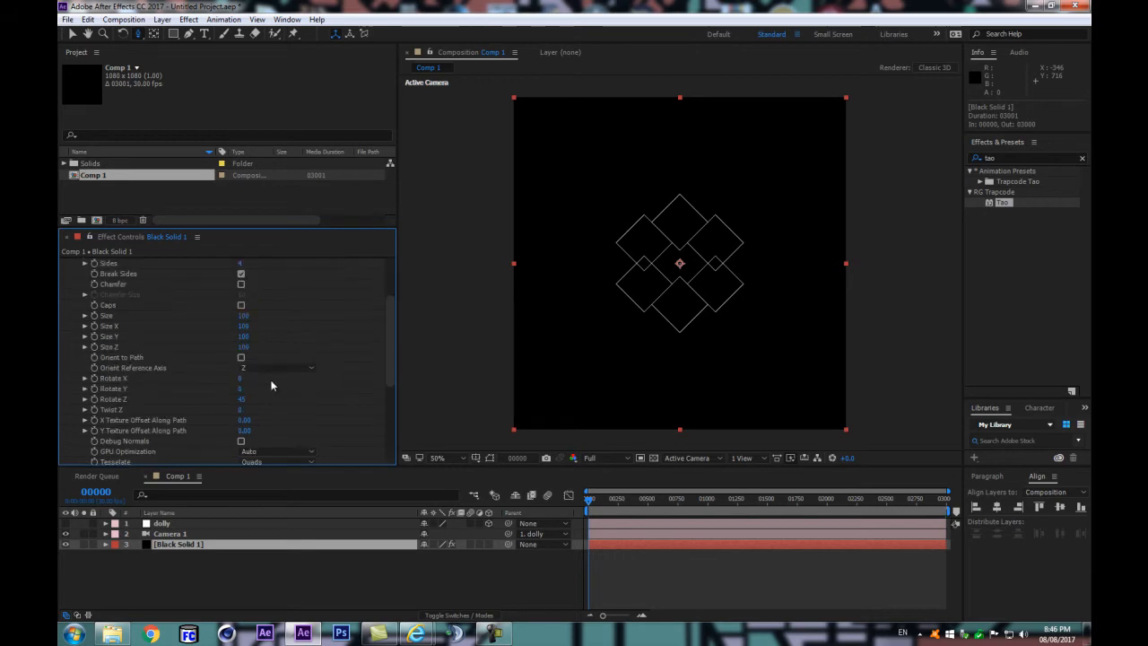
mouse_move(241, 381)
mouse_down()
mouse_move(261, 378)
mouse_move(188, 393)
mouse_move(245, 378)
mouse_move(197, 389)
mouse_move(228, 387)
mouse_up()
click(243, 379)
text(90)
key(Return)
scroll(743, 260, up, 1)
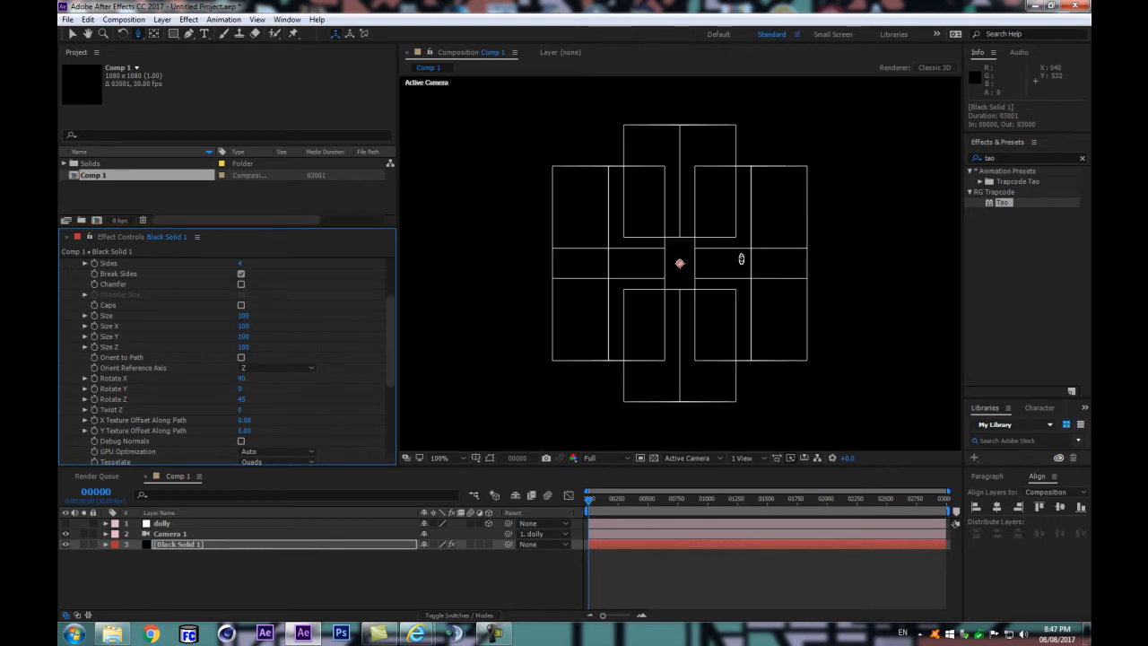
Step: Increase the Path Generator's Size until the six overlapping boxes are spread apart
scroll(263, 337, up, 3)
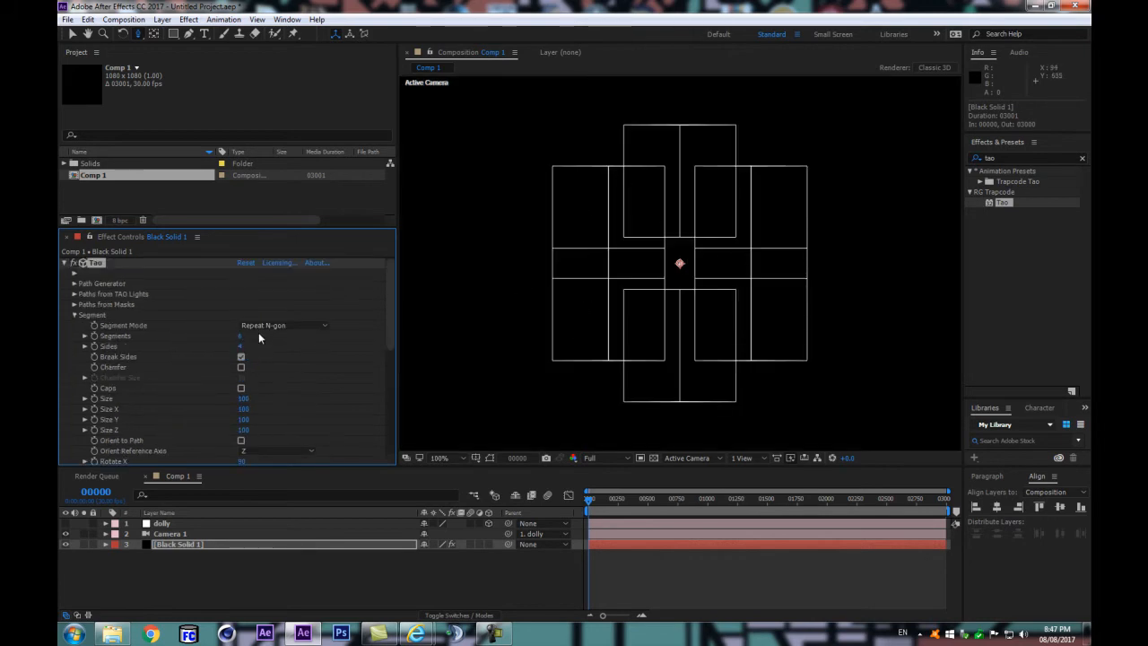
click(74, 282)
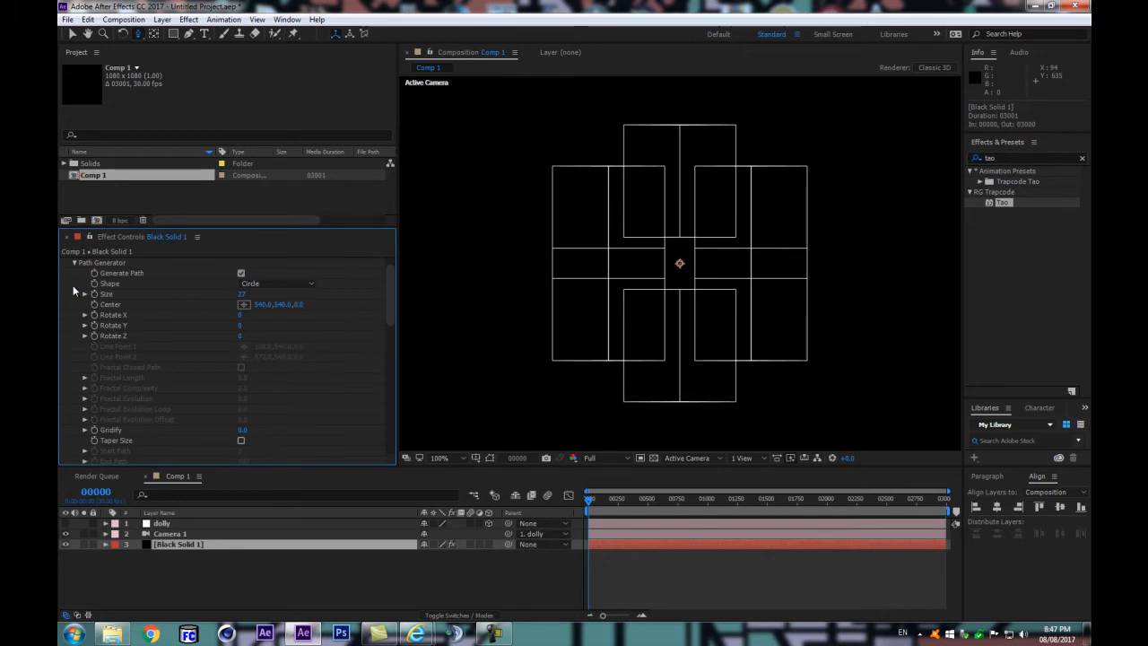
drag(242, 294, 254, 293)
Step: Set the Segment's Size Z to 71 to shorten the boxes' depth
scroll(262, 349, down, 5)
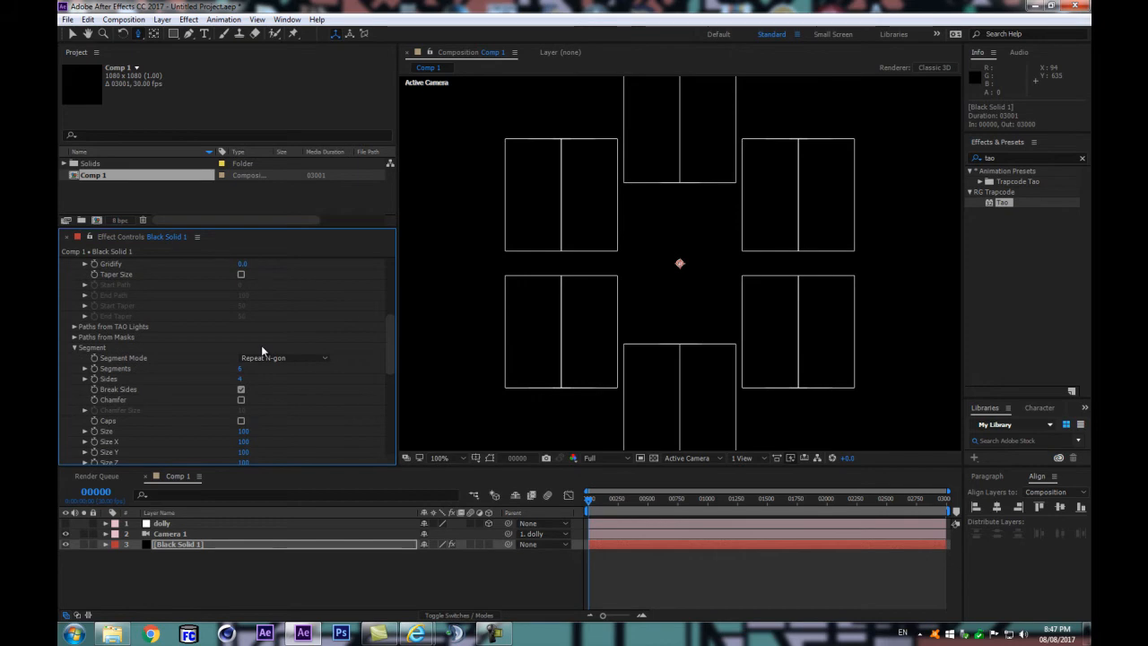
scroll(262, 350, down, 2)
click(661, 252)
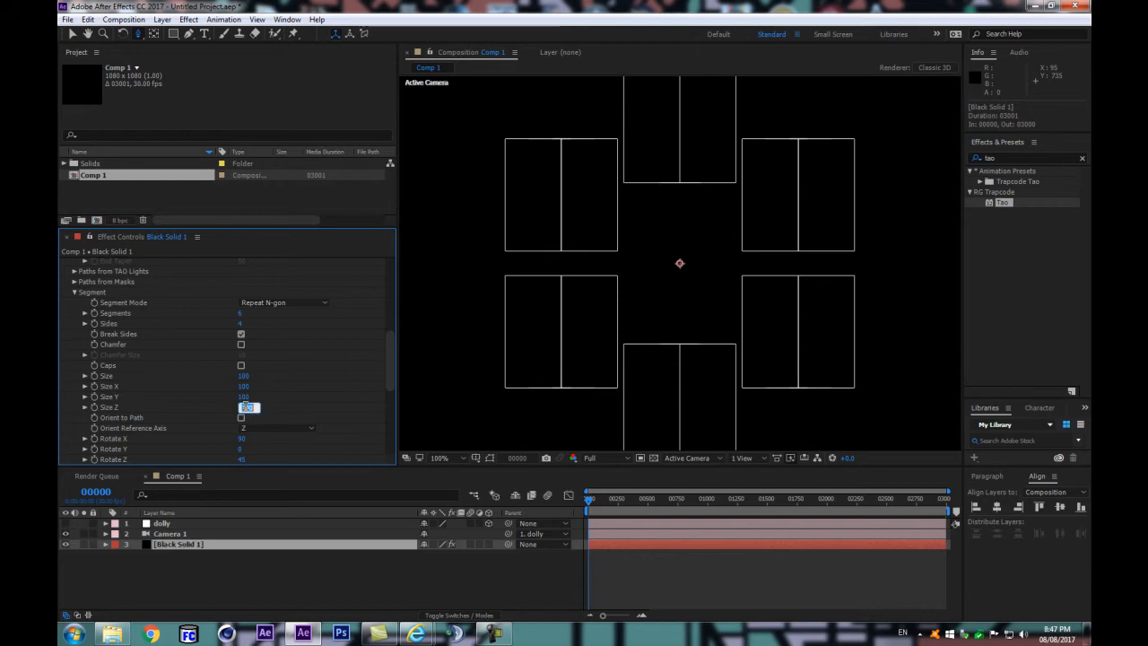
key(Return)
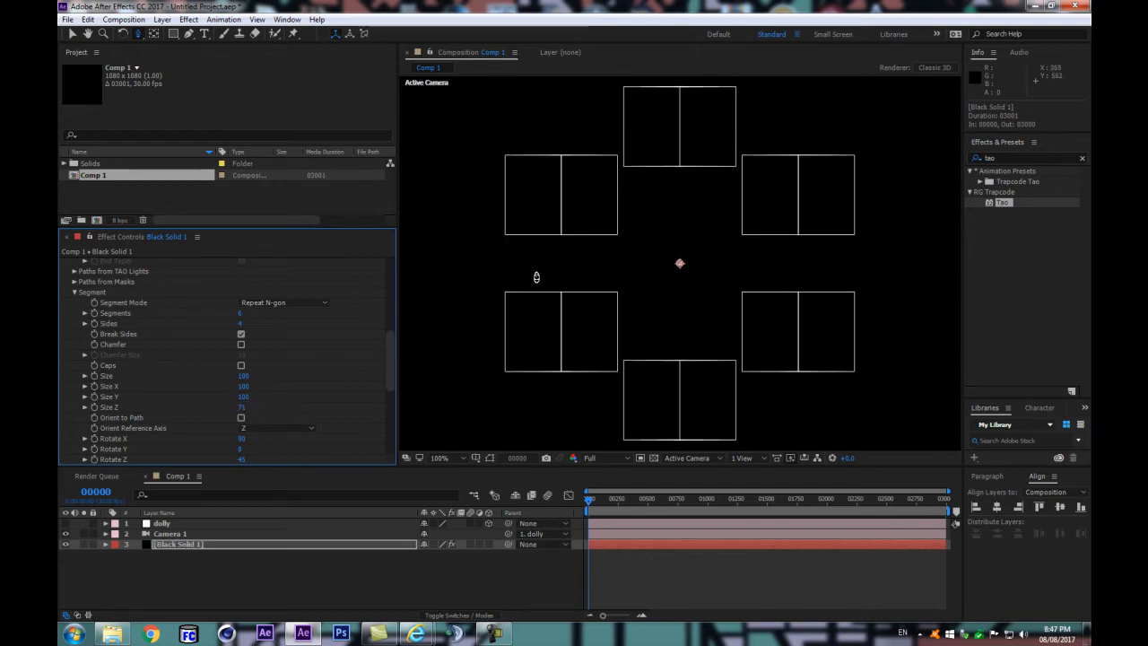
Step: Try a larger Segment Size Z of 91 for the boxes
scroll(637, 275, down, 1)
scroll(637, 278, up, 1)
drag(240, 411, 253, 407)
scroll(270, 372, up, 3)
scroll(262, 380, down, 6)
scroll(262, 380, up, 4)
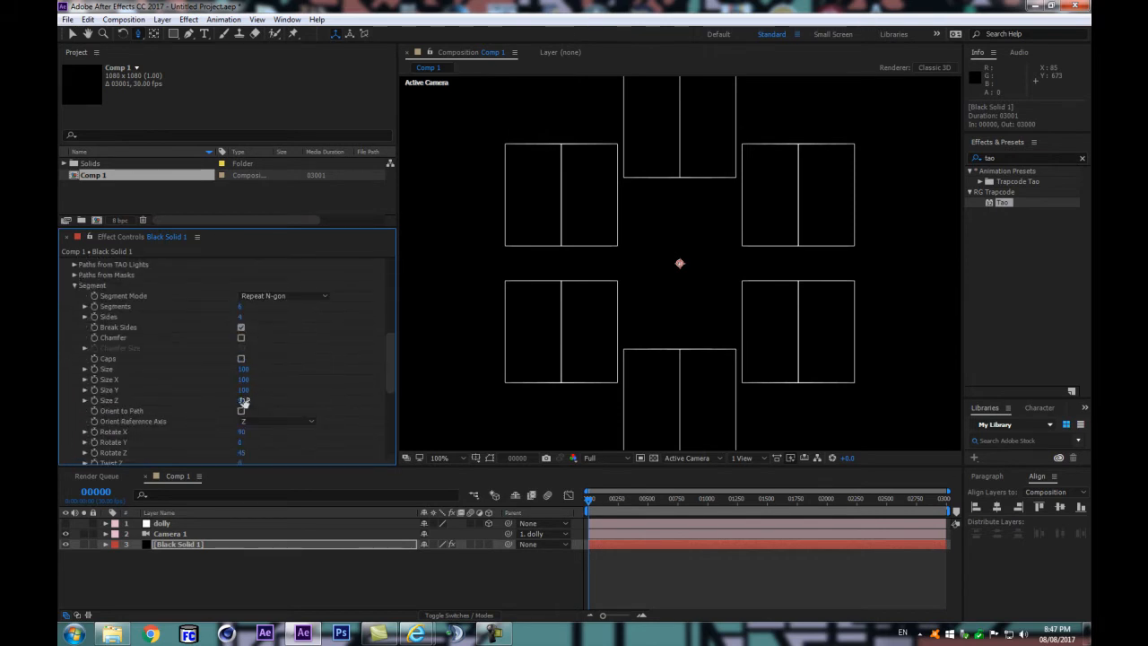
Step: Set the Segment's Rotate X to 0 to face the diamonds to the camera again
scroll(248, 408, down, 3)
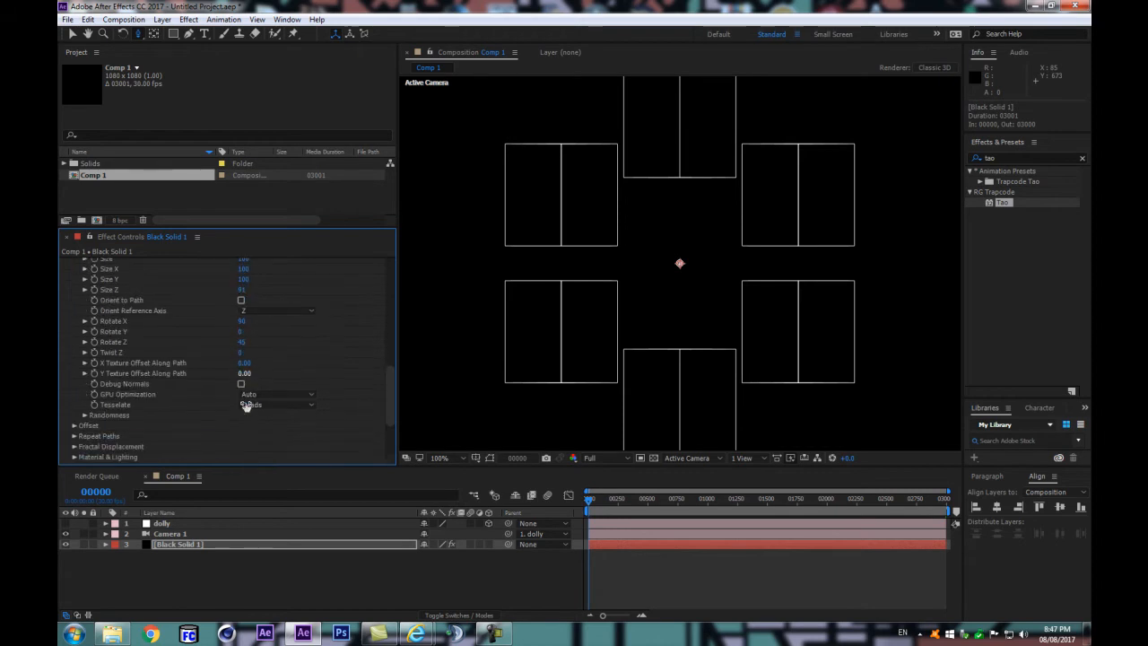
click(243, 321)
text(0)
key(Return)
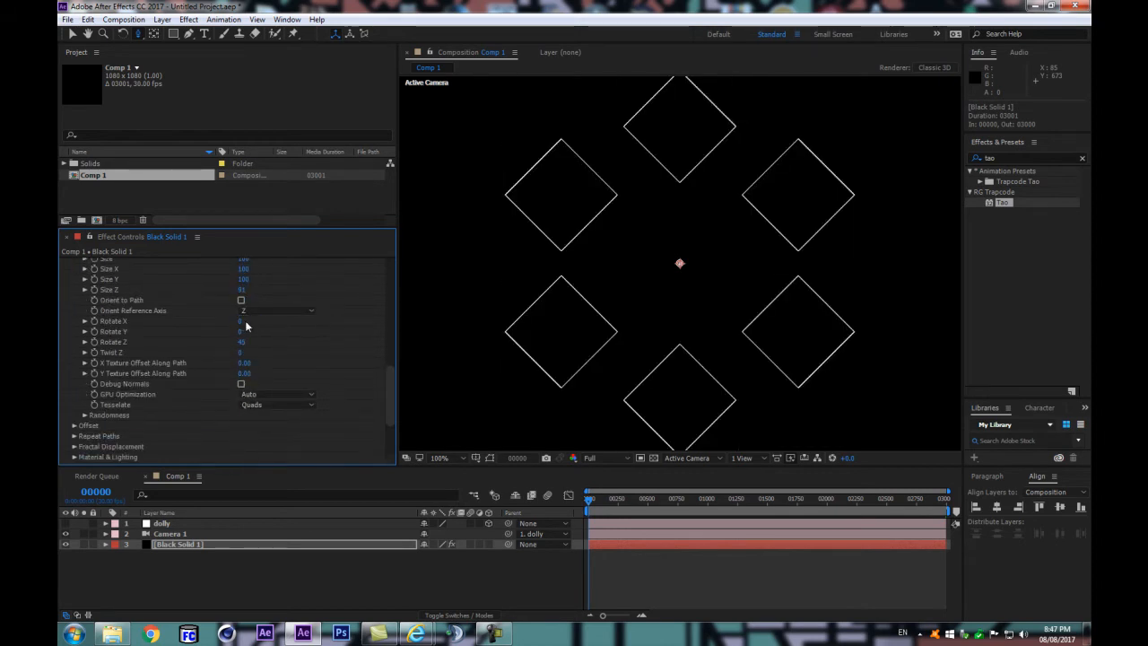
Step: Return the Segment's Size Z to 71
scroll(248, 324, up, 2)
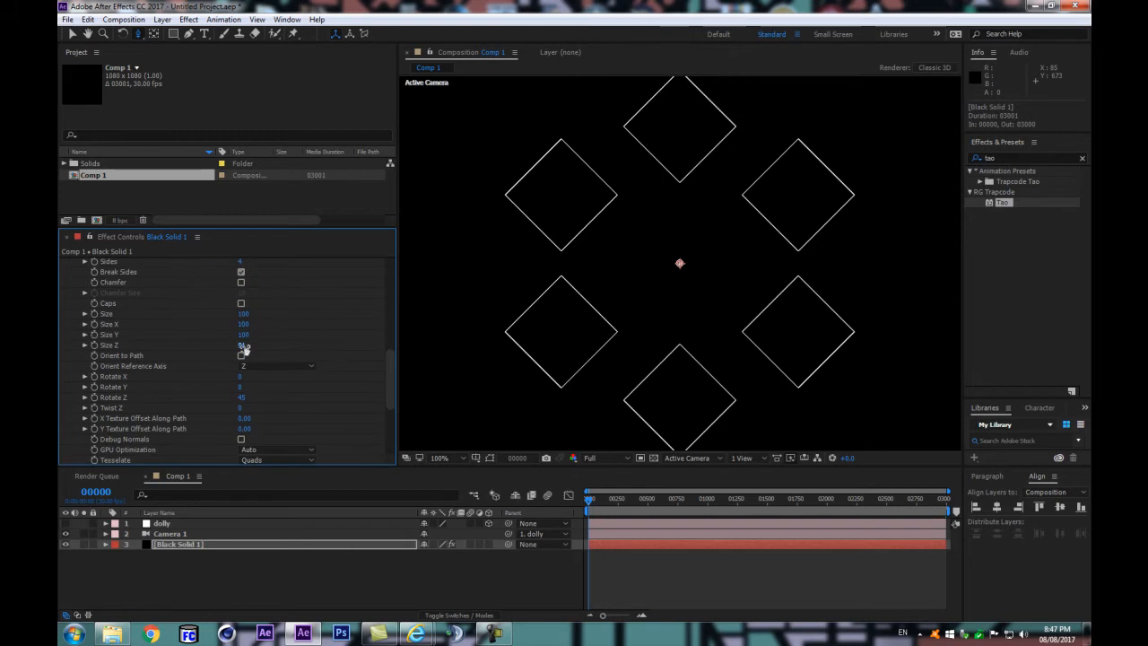
scroll(260, 330, up, 2)
click(242, 400)
key(Return)
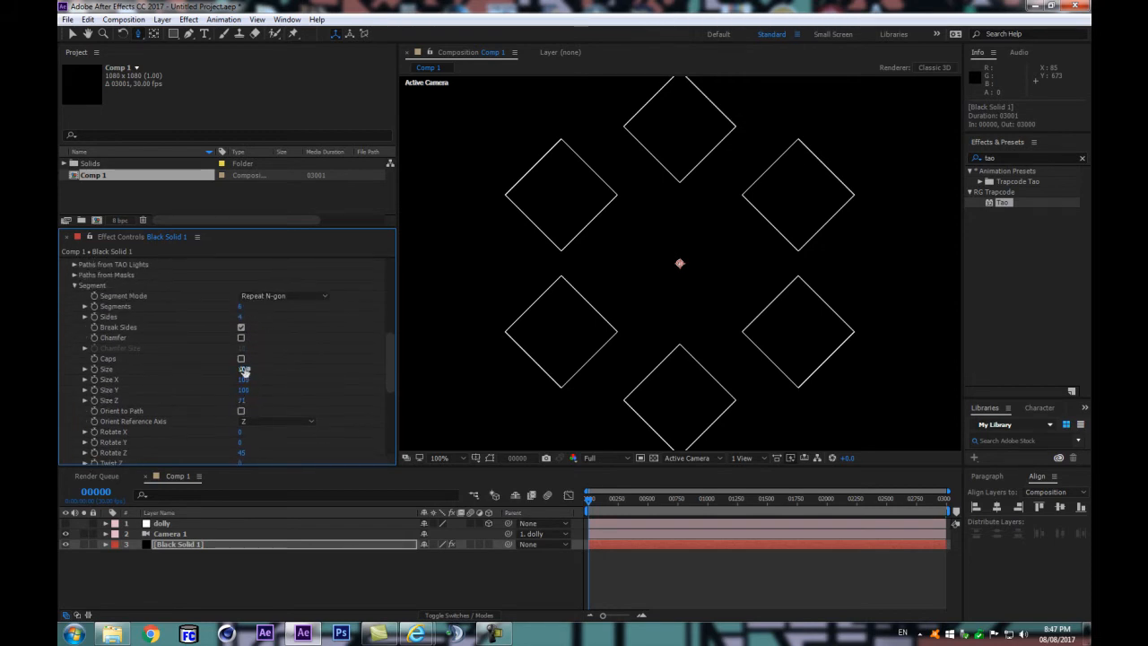
scroll(244, 371, down, 1)
drag(252, 401, 247, 426)
key(ctrl+z)
key(ctrl+z)
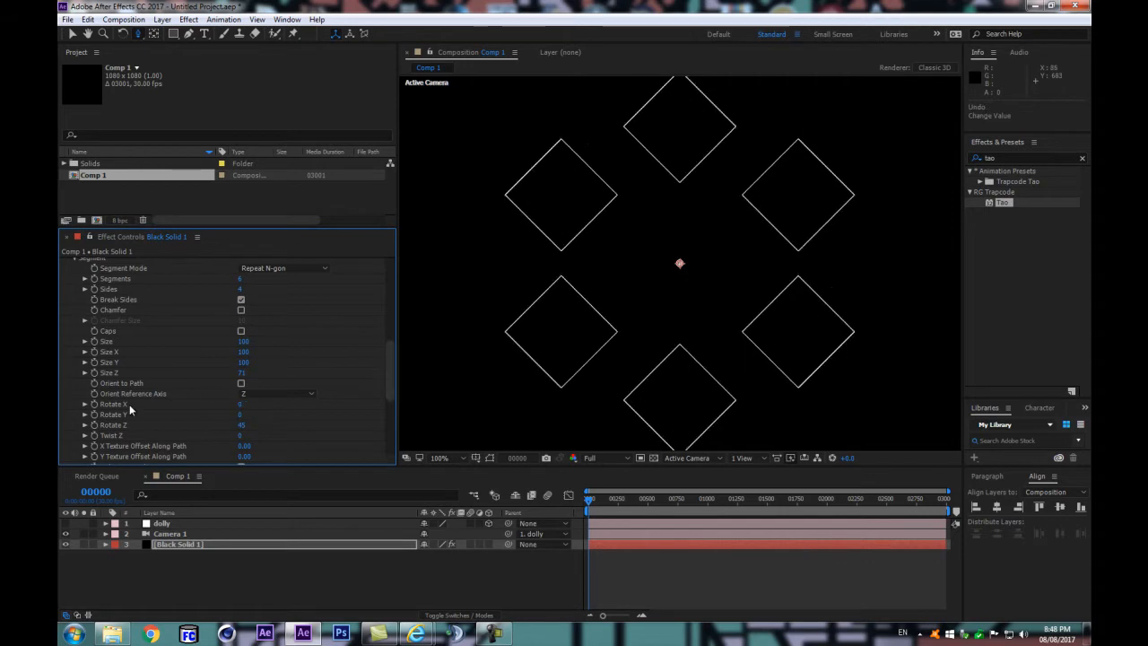
Step: Reduce the Path Generator's Size to about 27 so the ring of diamonds overlaps edge to edge
scroll(279, 327, up, 15)
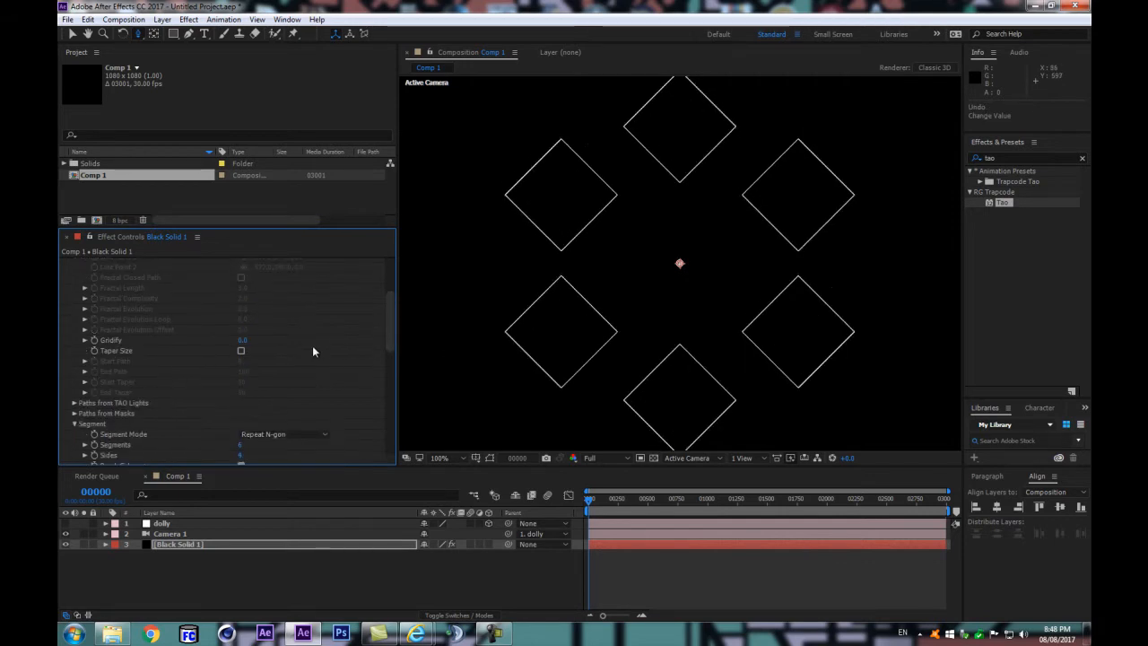
drag(237, 314, 231, 315)
click(243, 315)
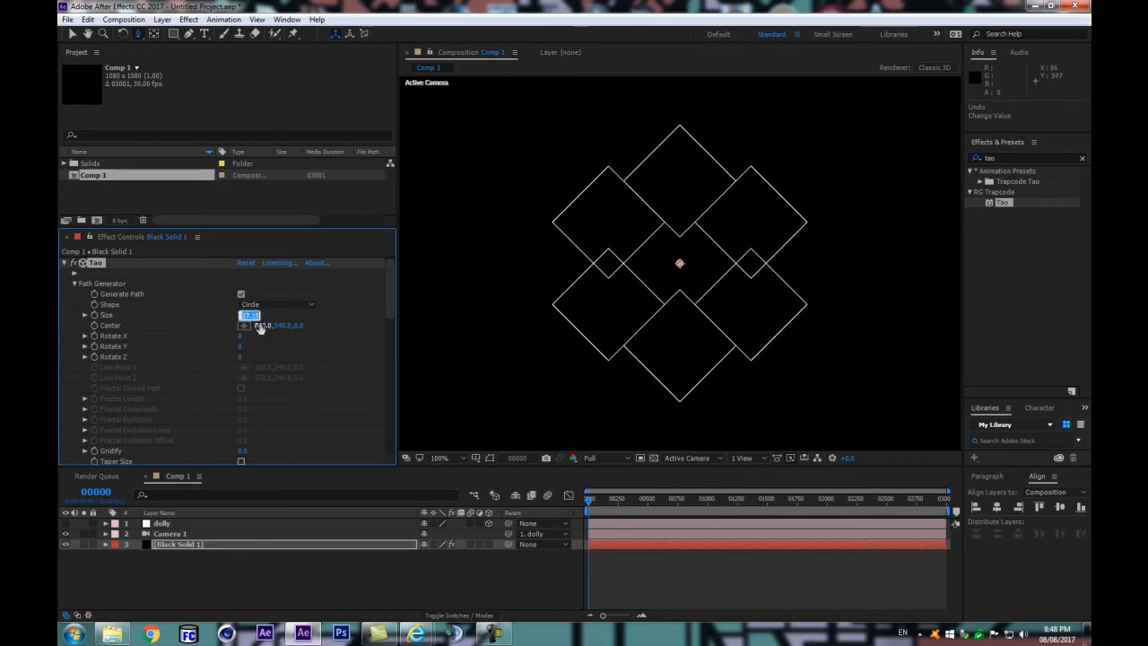
key(Return)
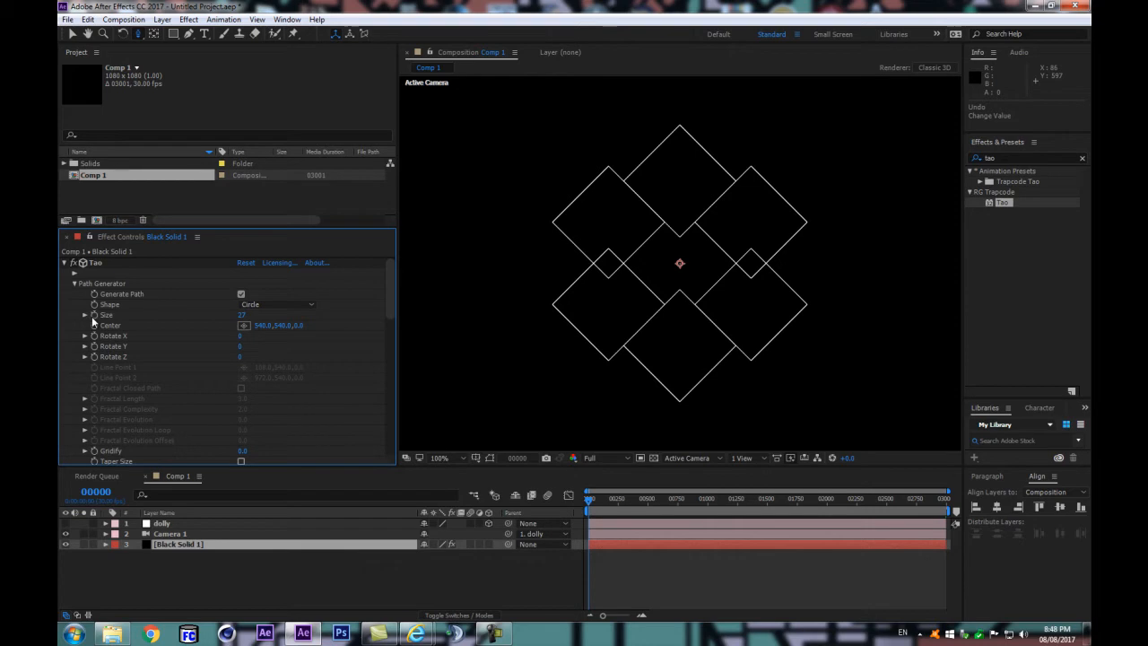
Step: Keyframe the Path Generator's Size at frame 0 and add a keyframe with the same value at frame 90
click(96, 491)
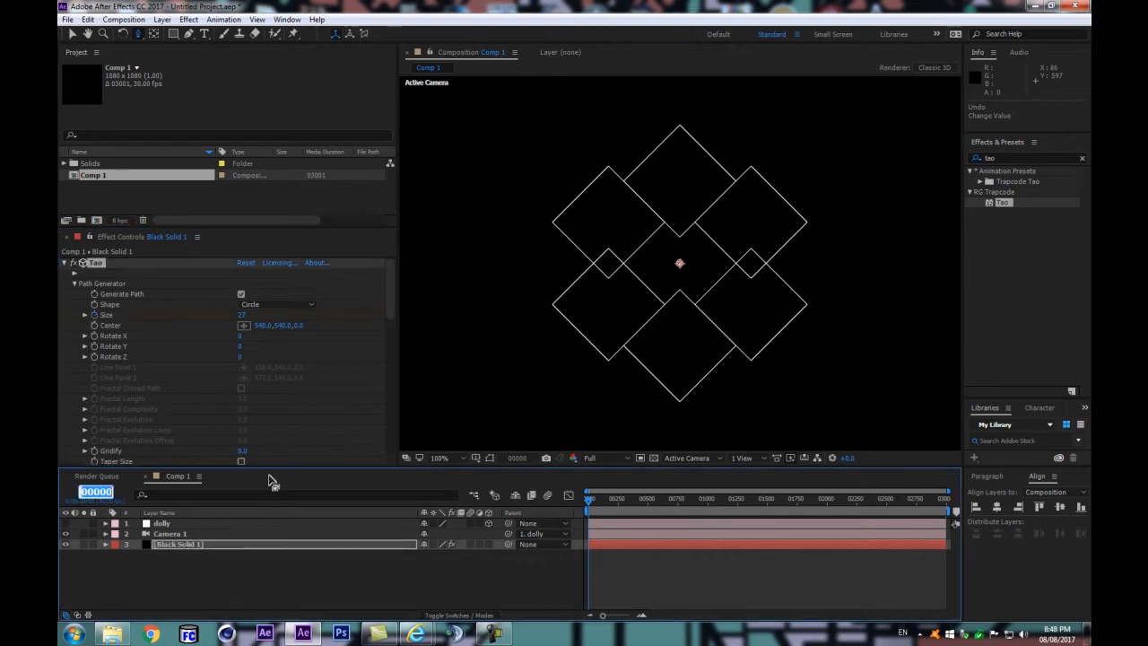
text(90)
key(Return)
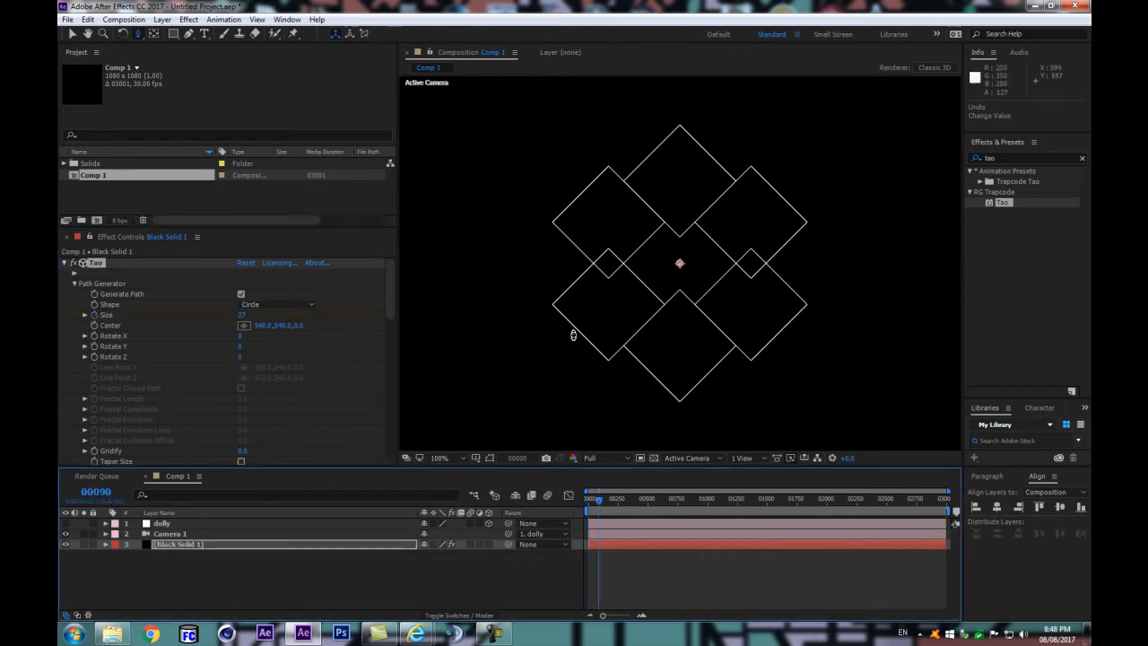
key(u)
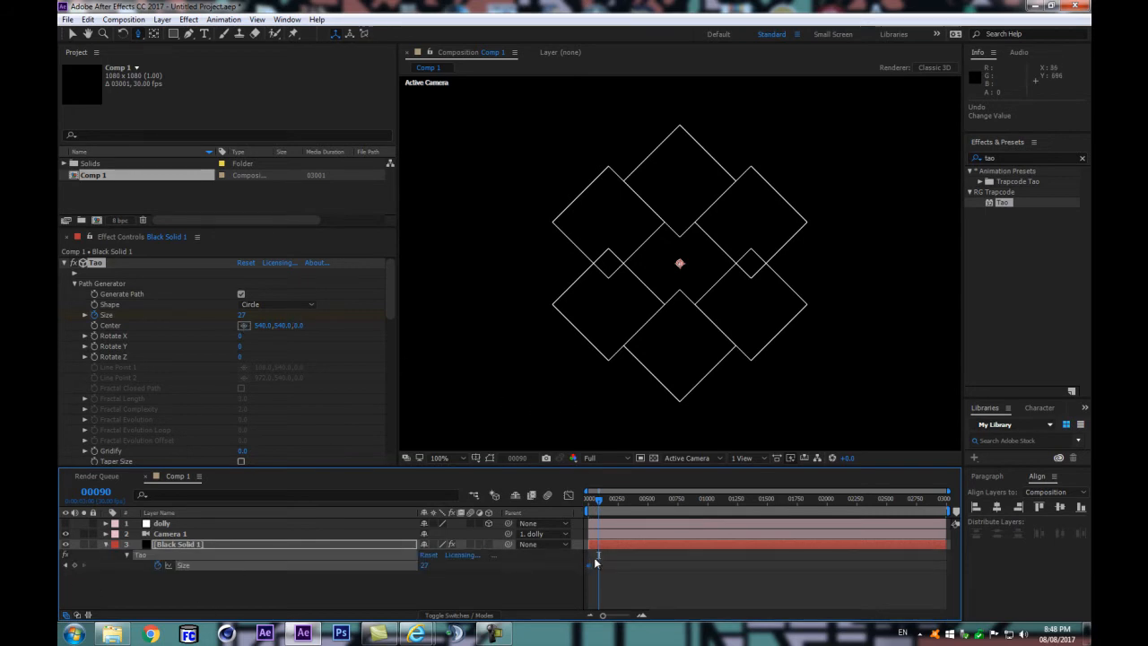
click(70, 571)
click(182, 565)
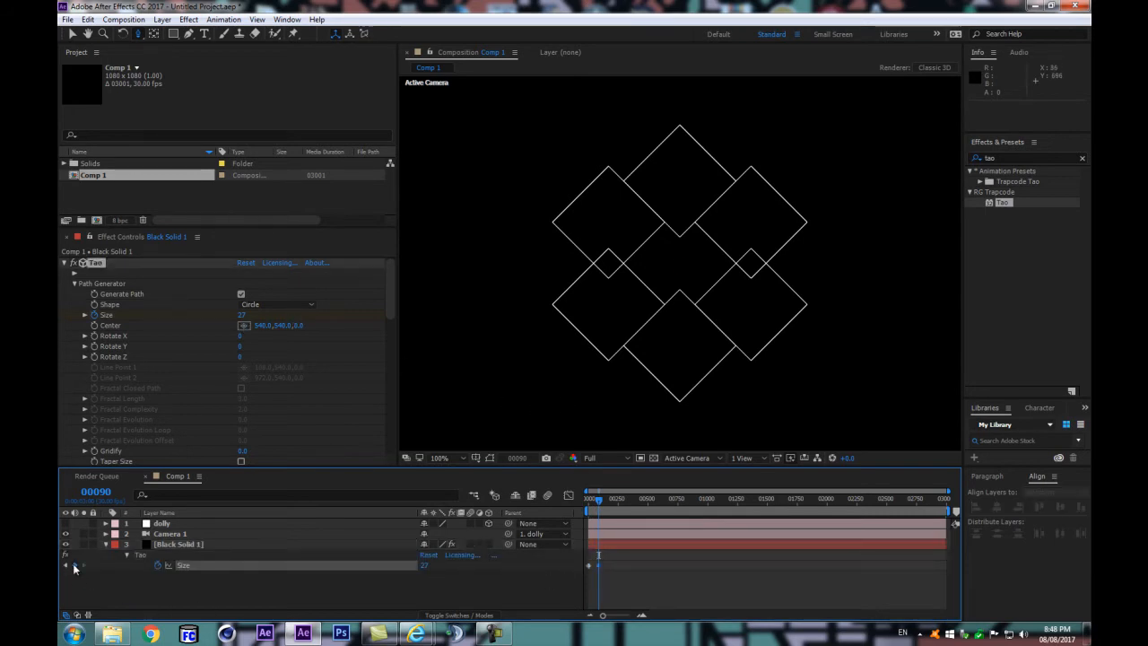
Step: Add a Size keyframe of 0 at frame 45 so the diamonds collapse into one midway
key(=)
key(=)
key(=)
key(space)
drag(636, 556, 738, 541)
click(627, 498)
click(97, 493)
text(45)
key(Return)
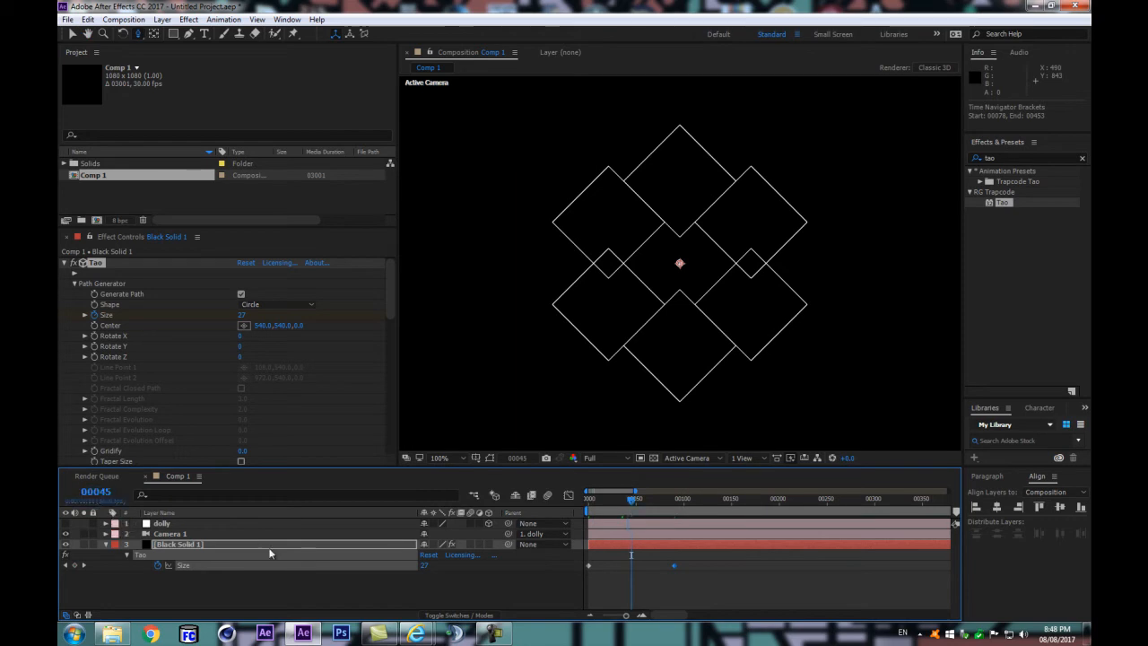
click(745, 579)
click(241, 314)
text(0)
key(Return)
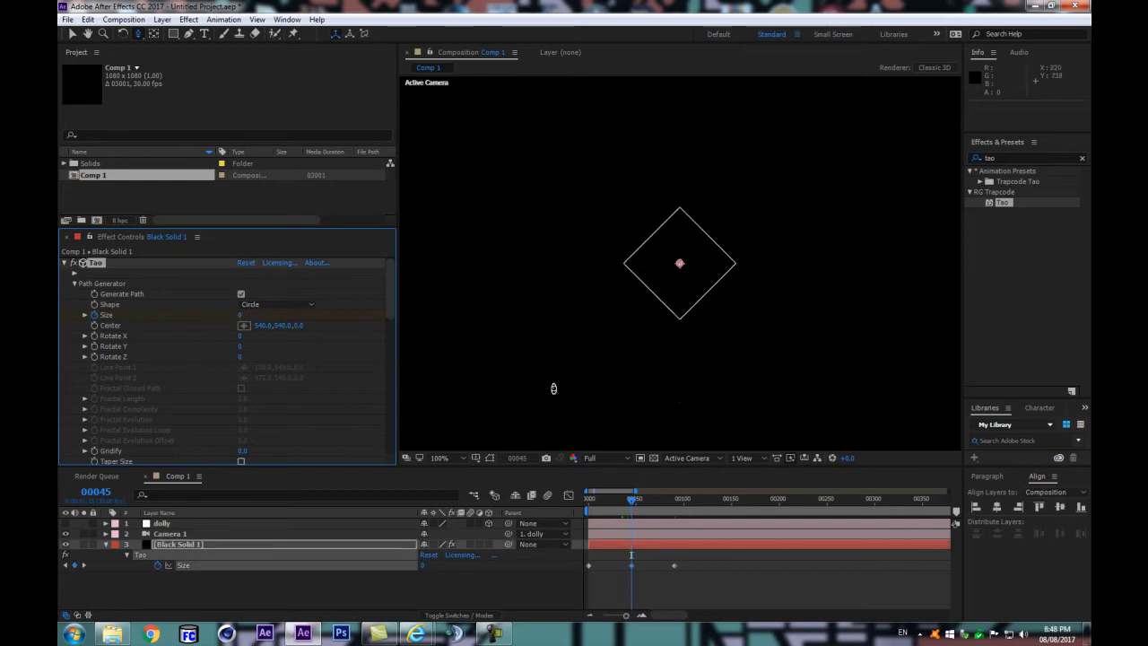
Step: End the composition's work area at frame 89
drag(630, 499, 673, 496)
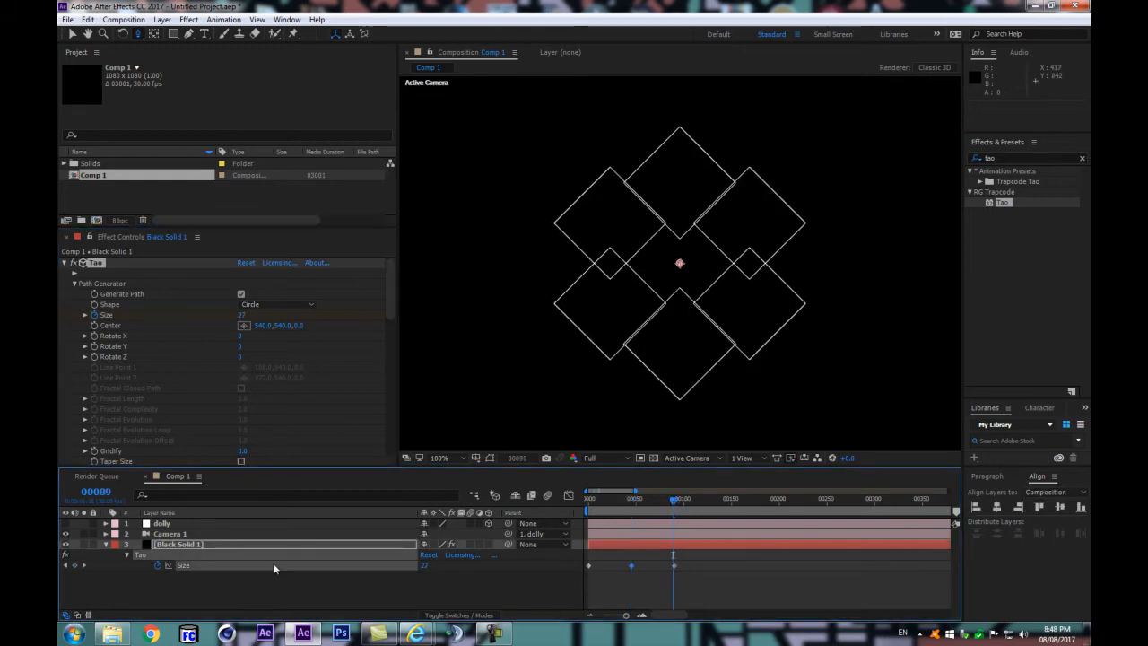
key(n)
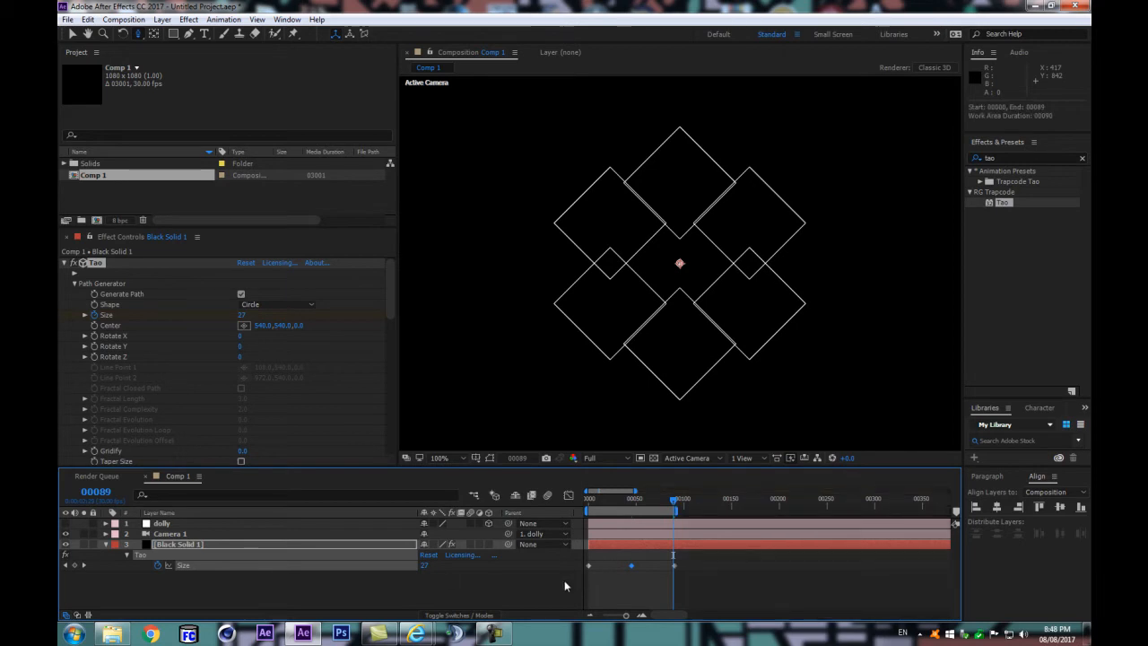
Step: Apply Easy Ease to all three Size keyframes and play back the loop to compare the motion
click(526, 594)
key(space)
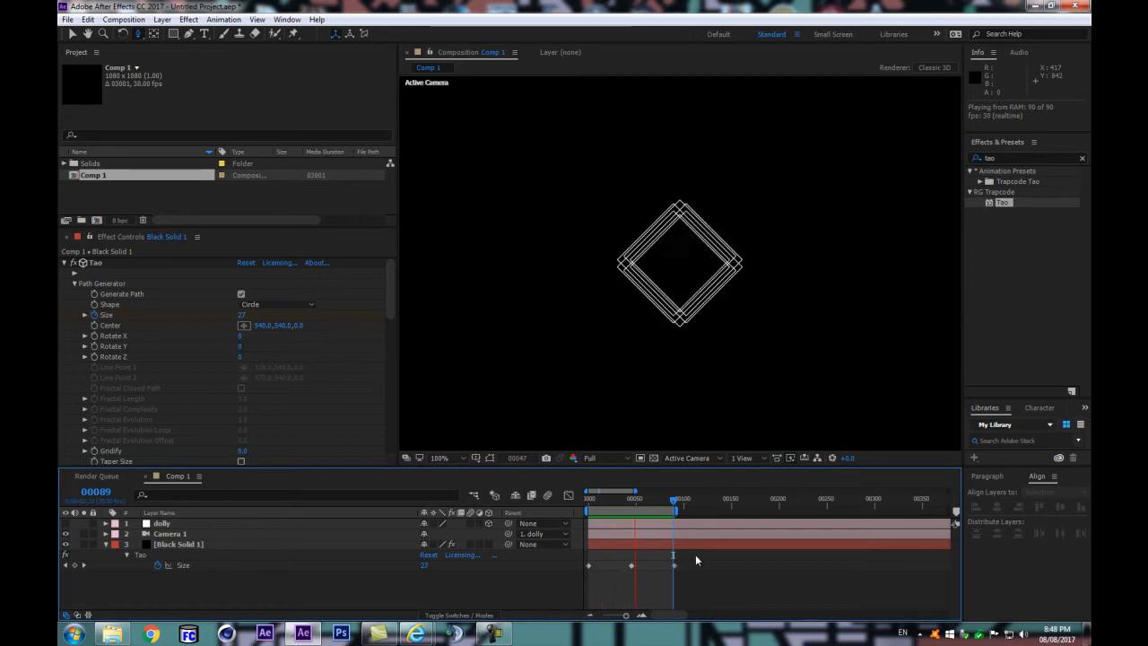
key(space)
drag(687, 557, 580, 570)
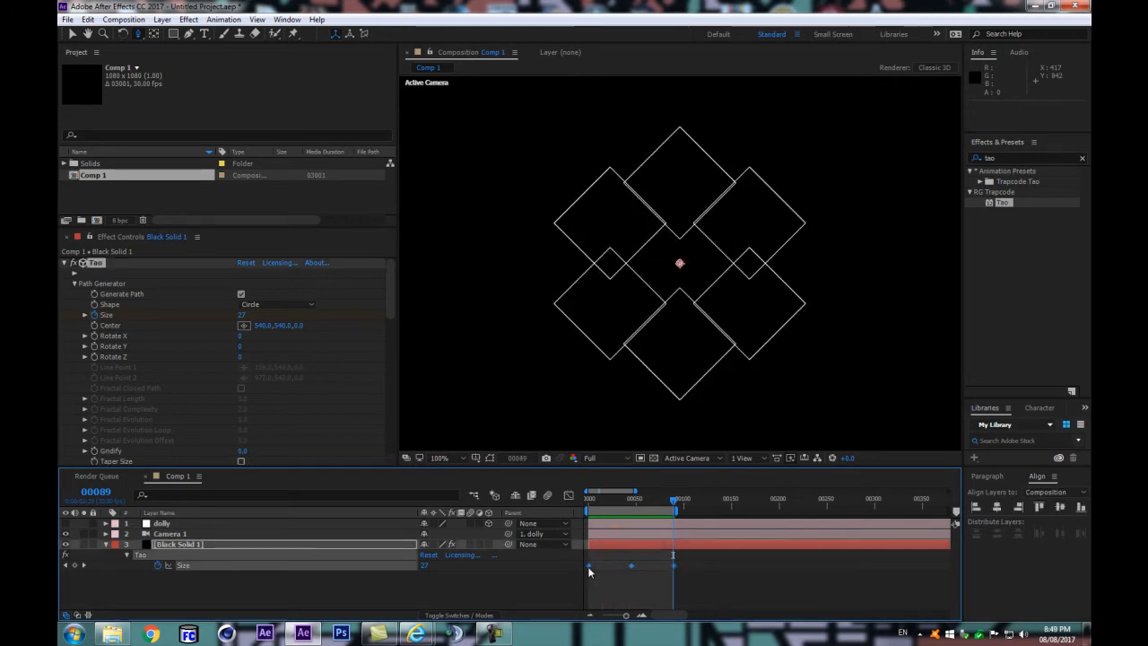
right_click(589, 567)
mouse_move(646, 558)
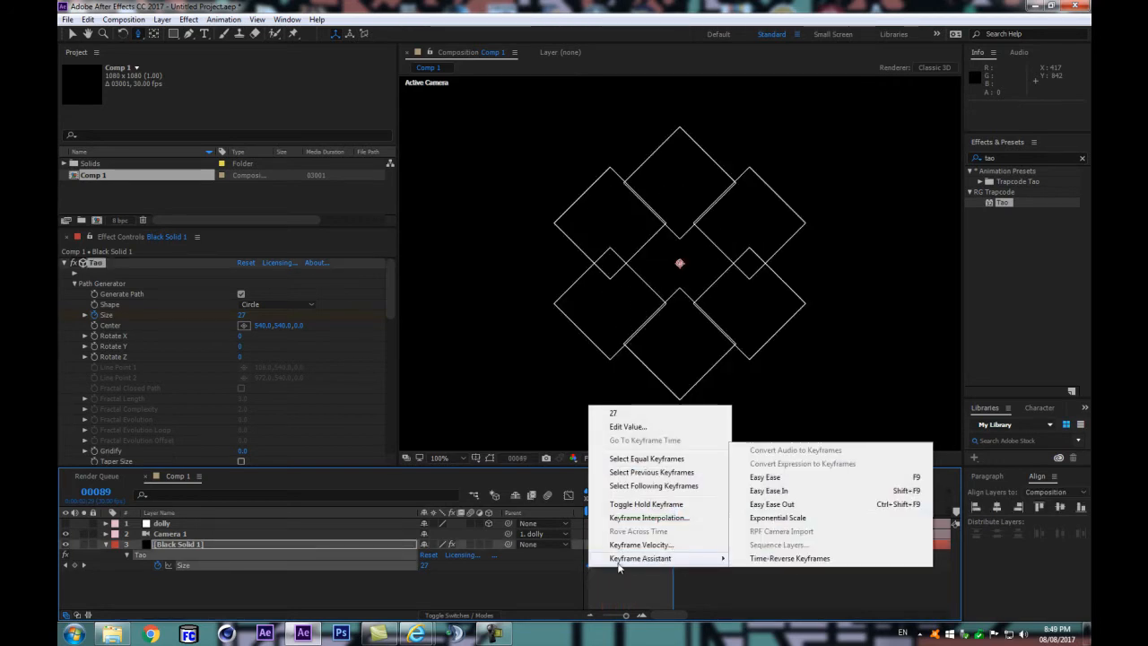
click(766, 482)
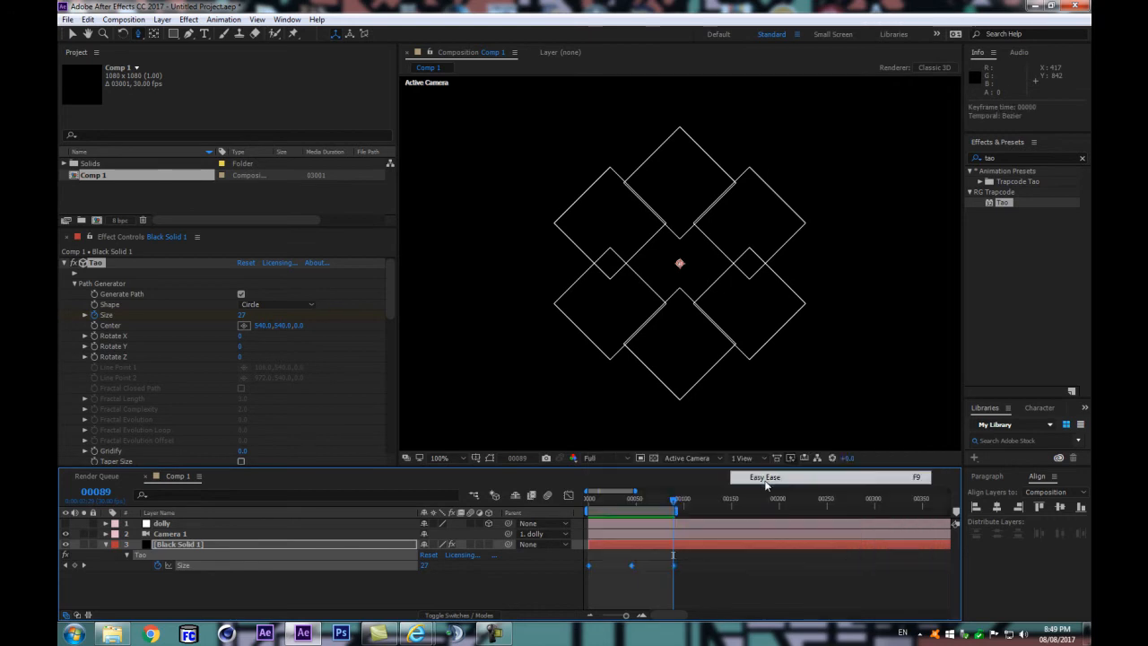
click(557, 581)
key(space)
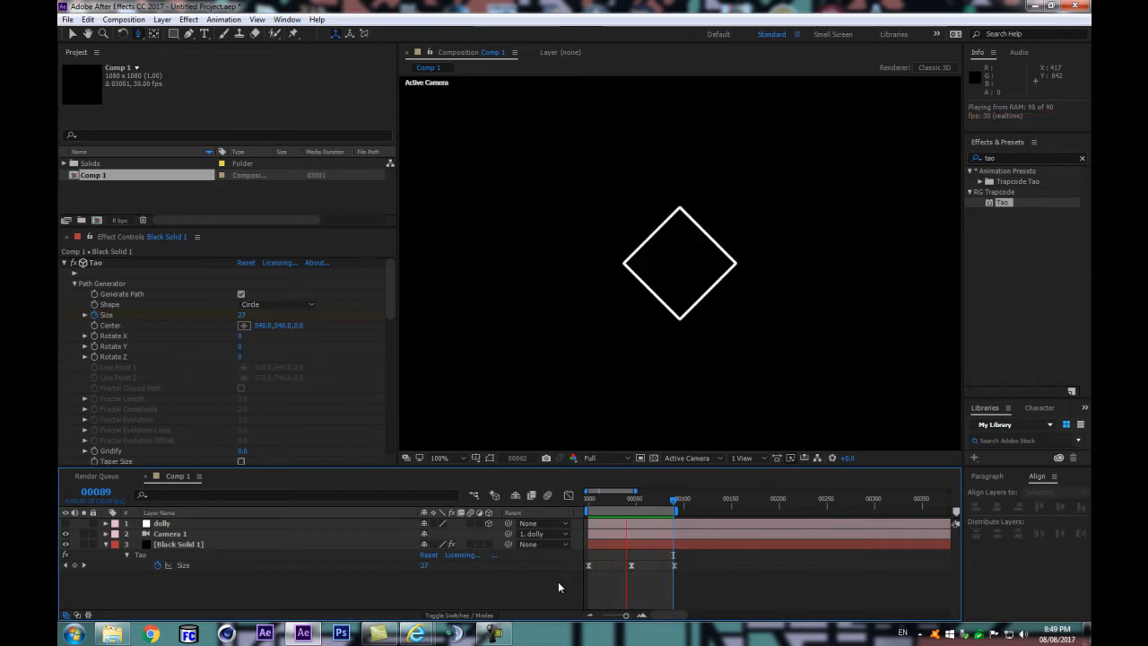
Step: Show the Size speed graph at frame 45 and lengthen the easing handles on both sides of the middle keyframe
click(634, 505)
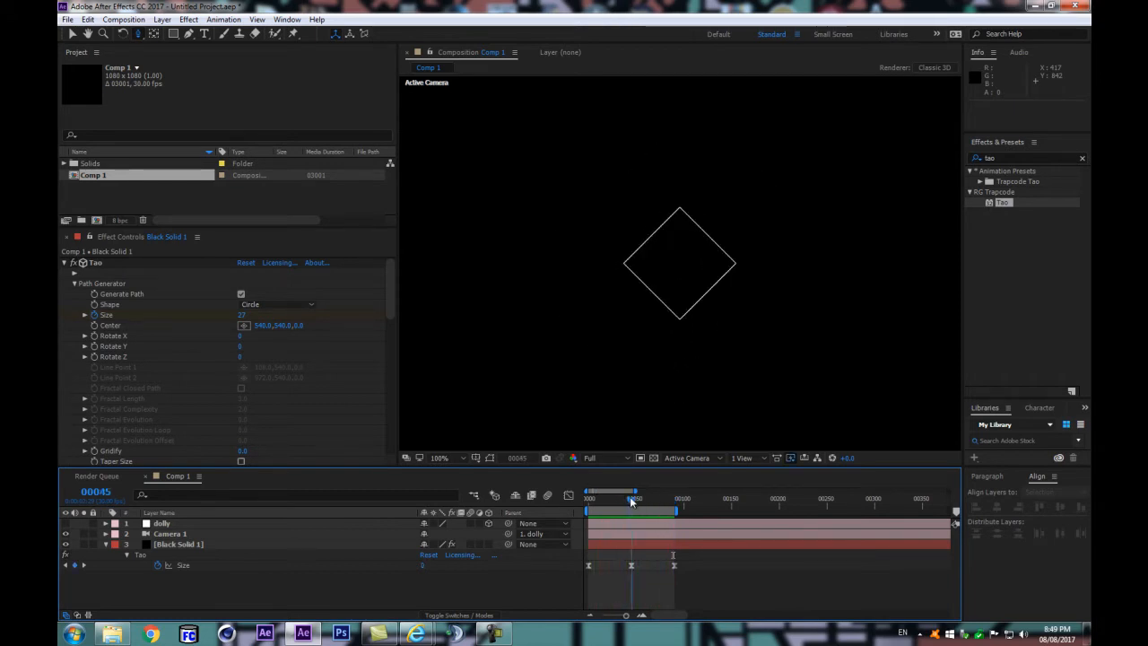
drag(640, 463, 639, 427)
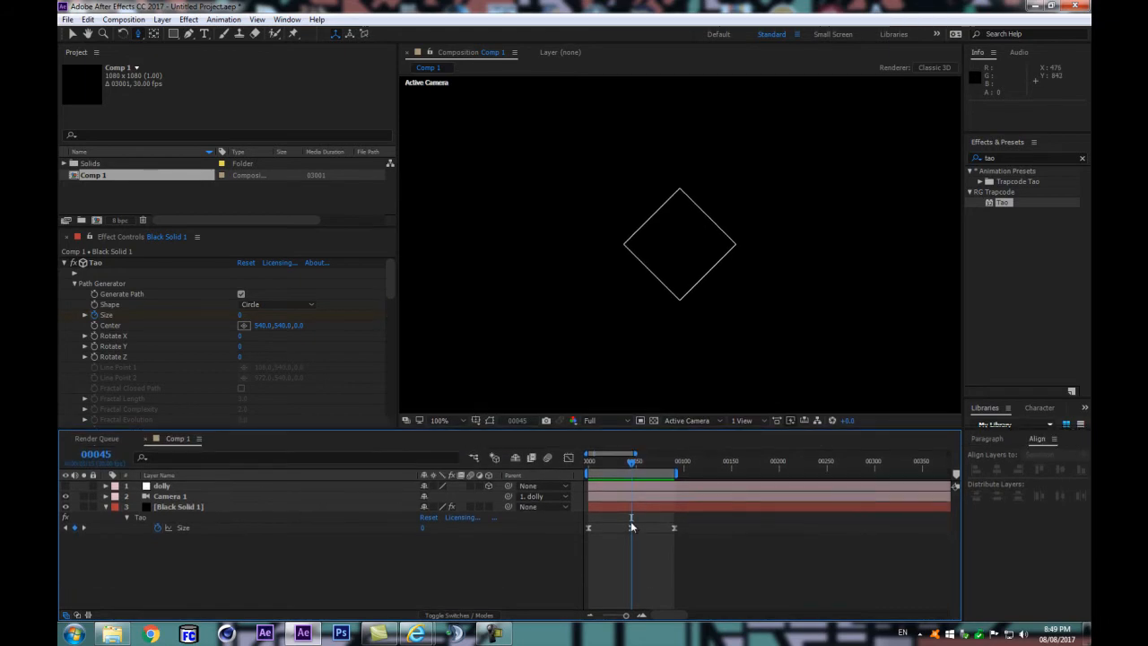
click(617, 530)
click(568, 458)
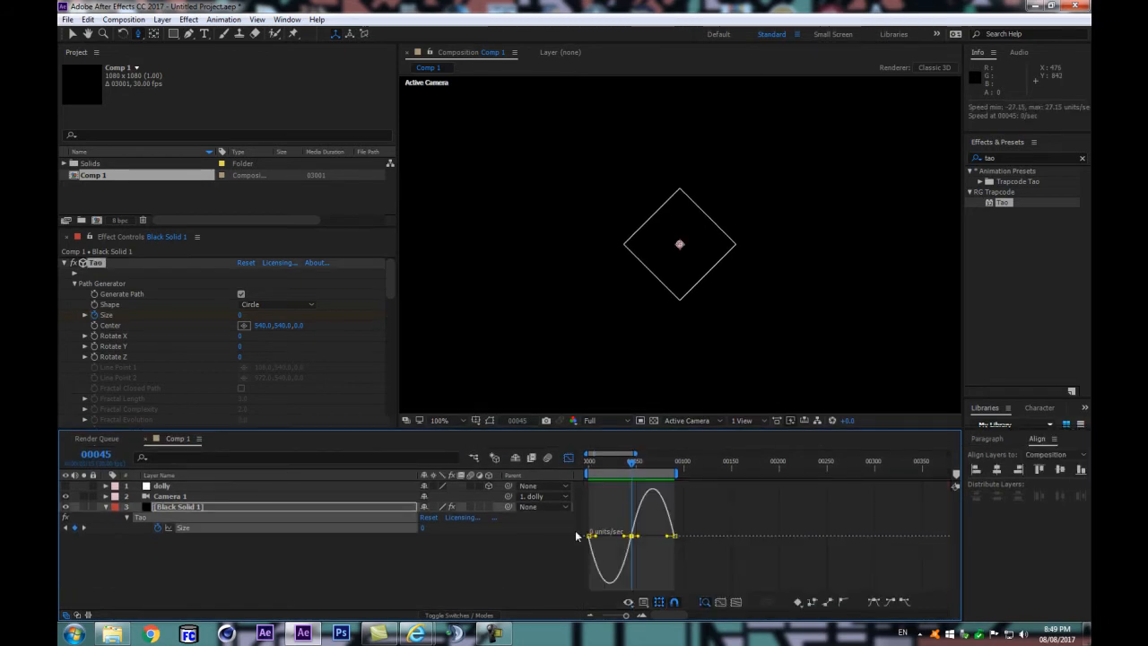
scroll(625, 536, up, 6)
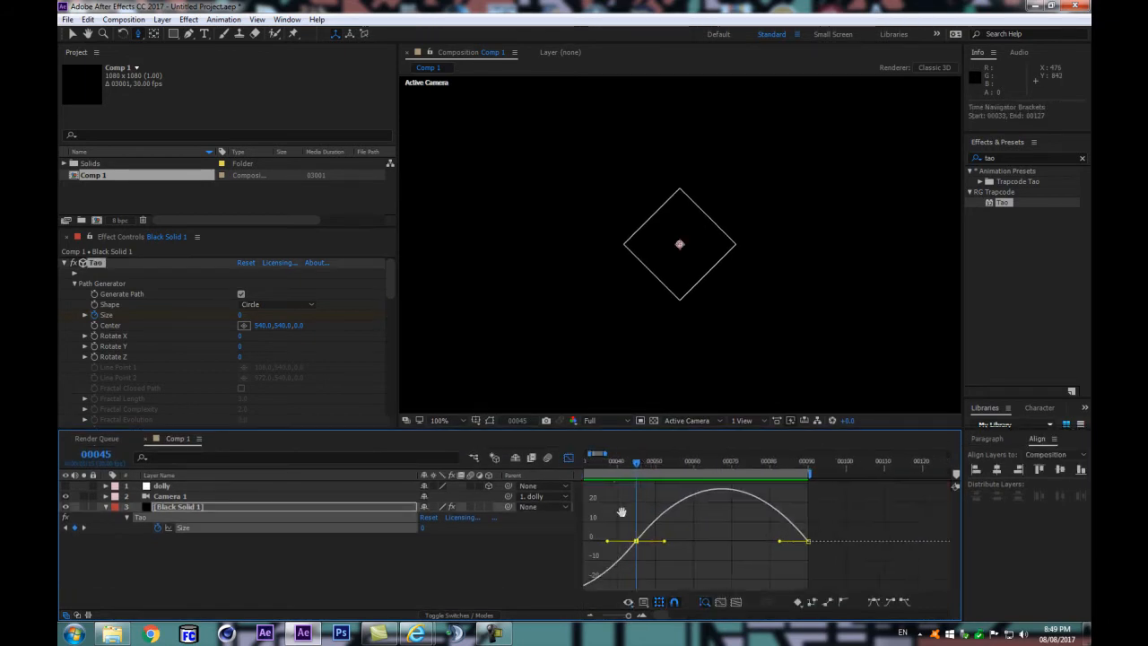
drag(674, 537, 659, 533)
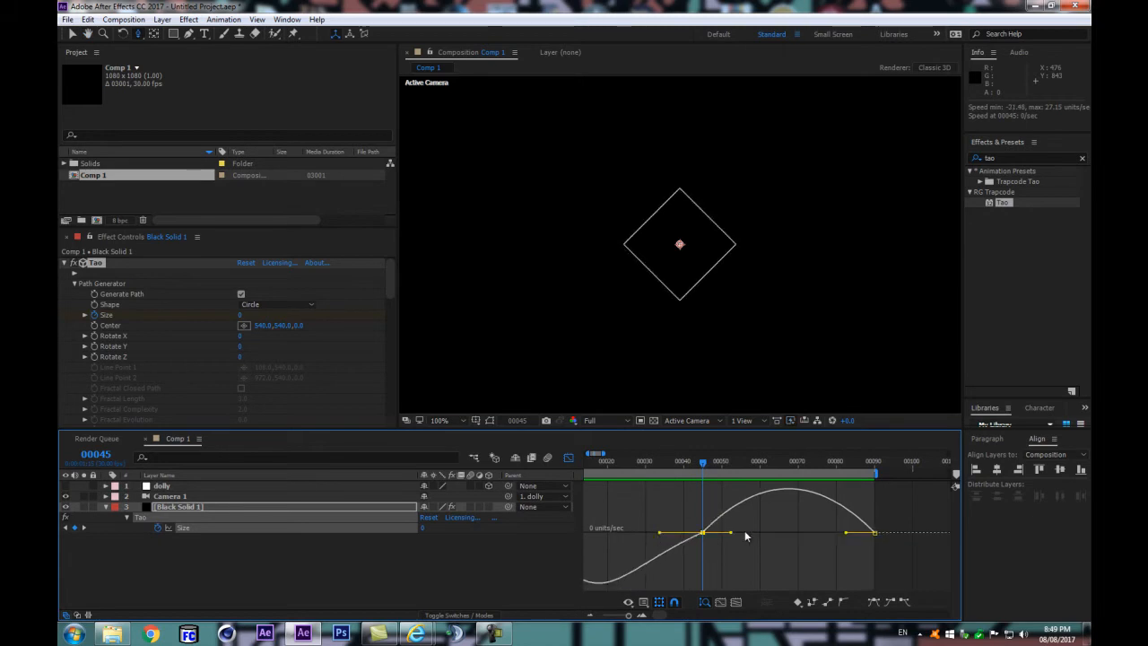
drag(730, 533, 745, 535)
key(space)
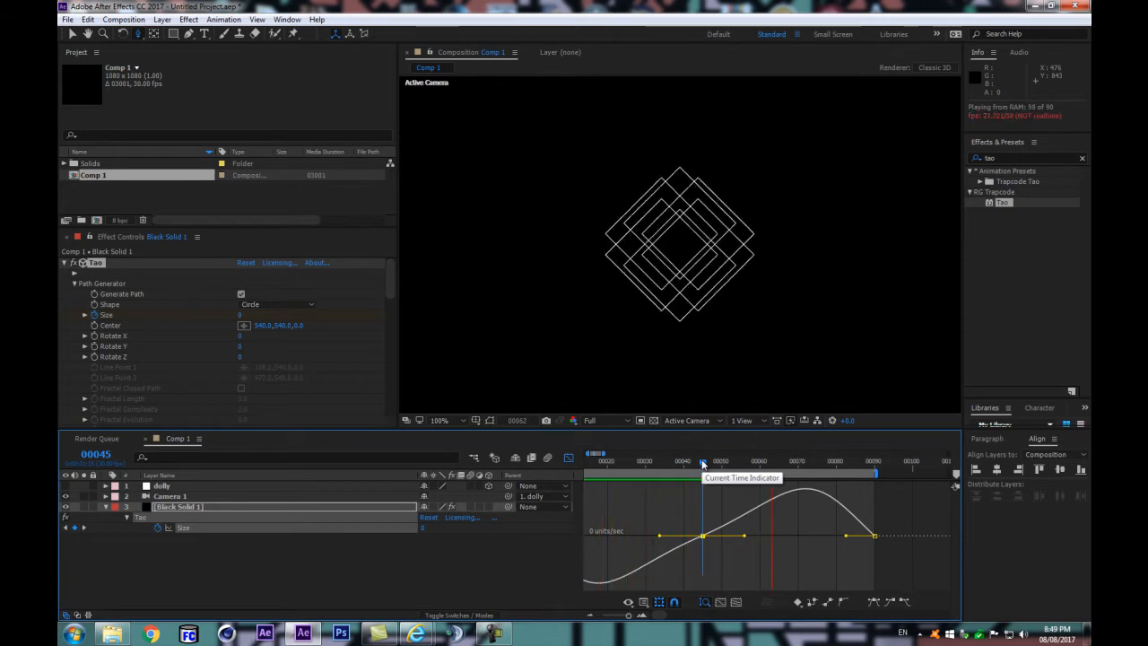
Step: Lengthen the last Size keyframe's incoming easing handle and the first keyframe's outgoing handle in the speed graph
drag(899, 514, 835, 539)
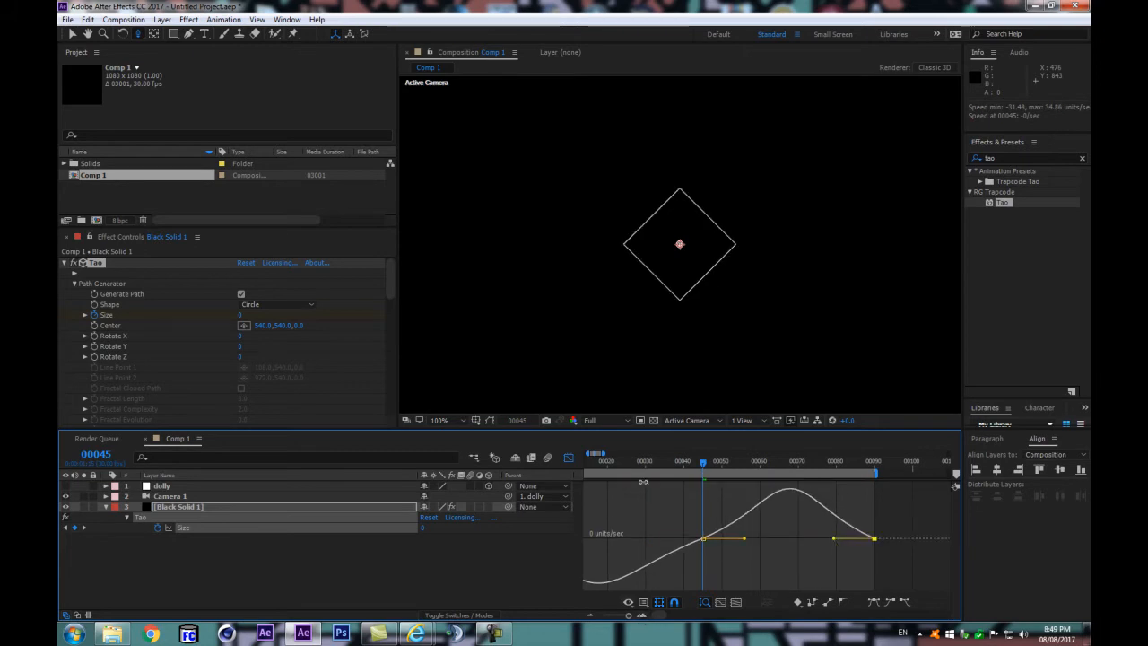
drag(634, 463, 537, 463)
click(589, 539)
mouse_move(616, 539)
mouse_down()
mouse_move(663, 538)
mouse_move(630, 537)
mouse_up()
Step: Play back the eased diamond loop, viewing the whole composition at 50% magnification
key(space)
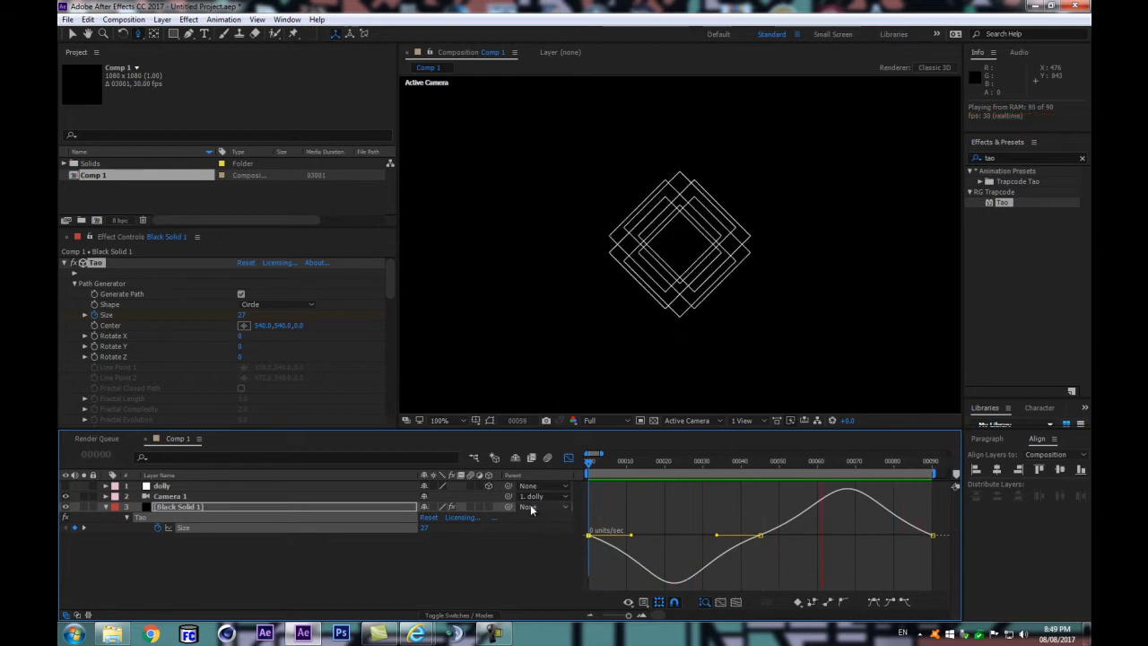
key(space)
scroll(623, 384, up, 2)
drag(642, 291, 669, 185)
key(space)
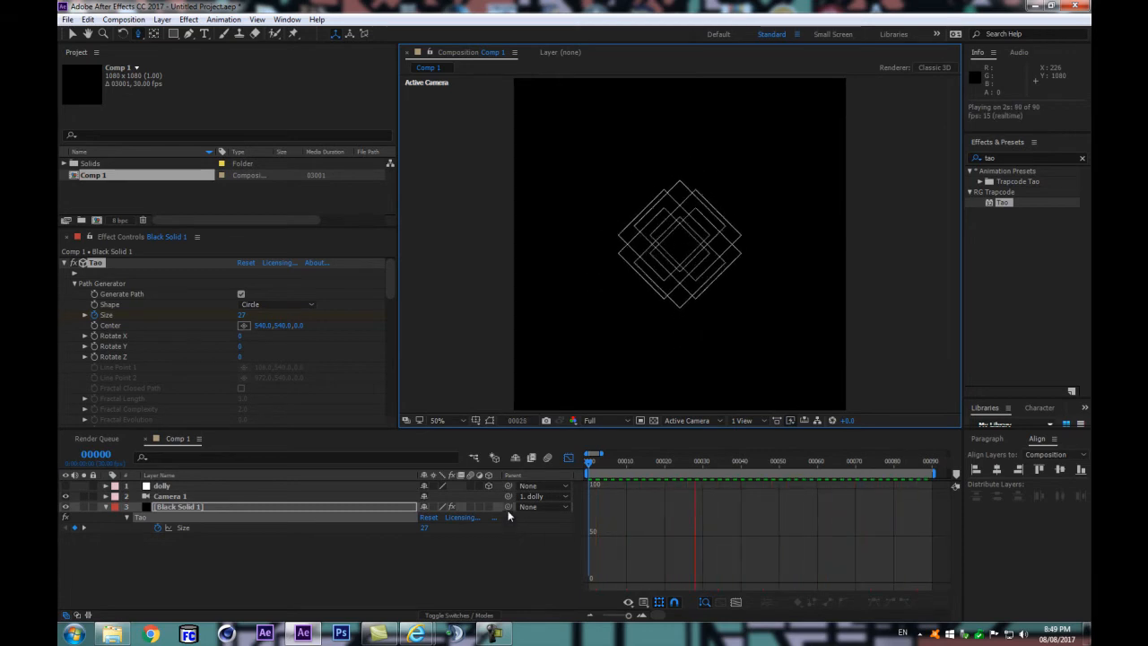
key(space)
Step: Collapse the Black Solid layer's properties and close the Graph Editor so the timeline shows layer bars beyond the work area
click(103, 511)
click(104, 509)
click(242, 565)
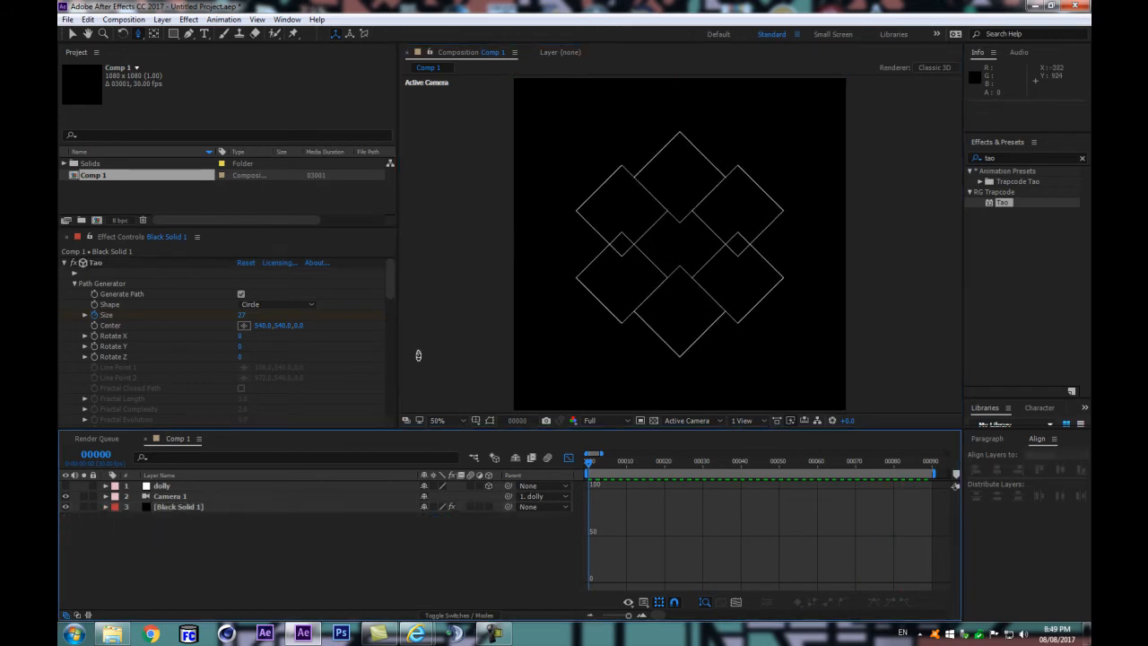
key(shift+F3)
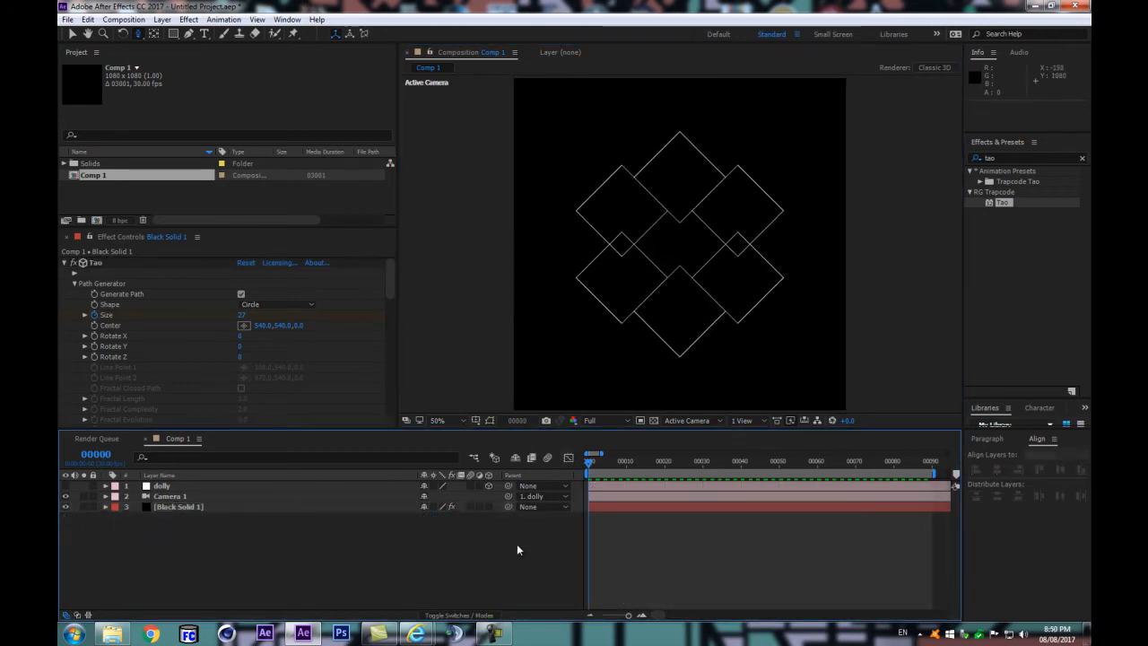
key(minus)
key(minus)
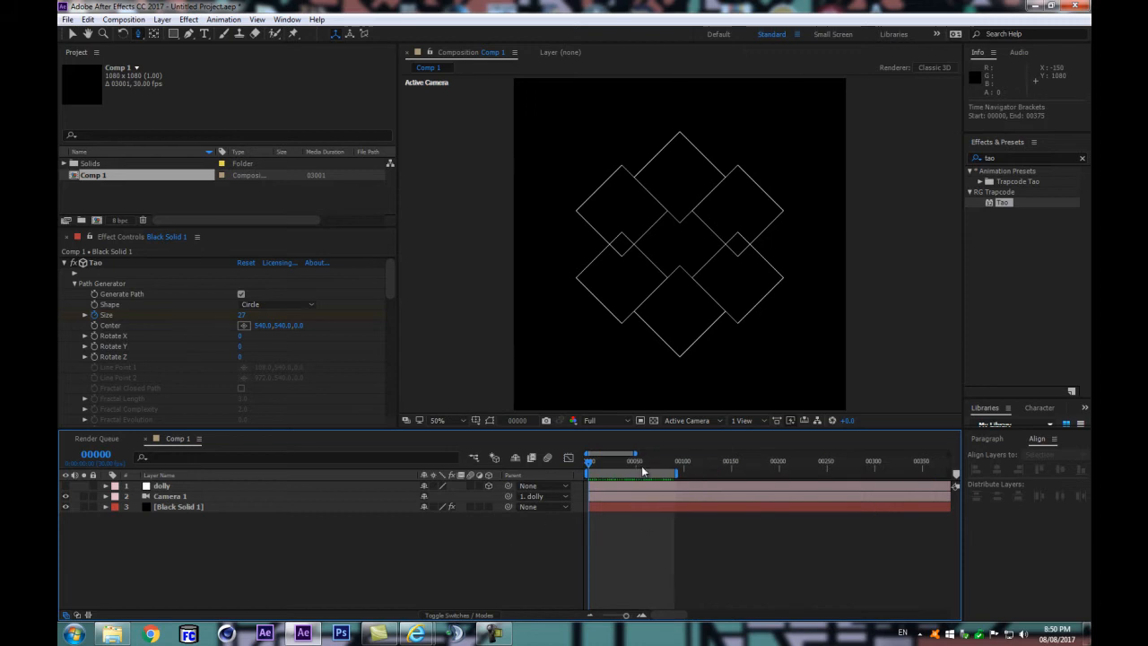
Step: Trim the composition to its work area ending at frame 89
click(672, 460)
key(space)
right_click(618, 474)
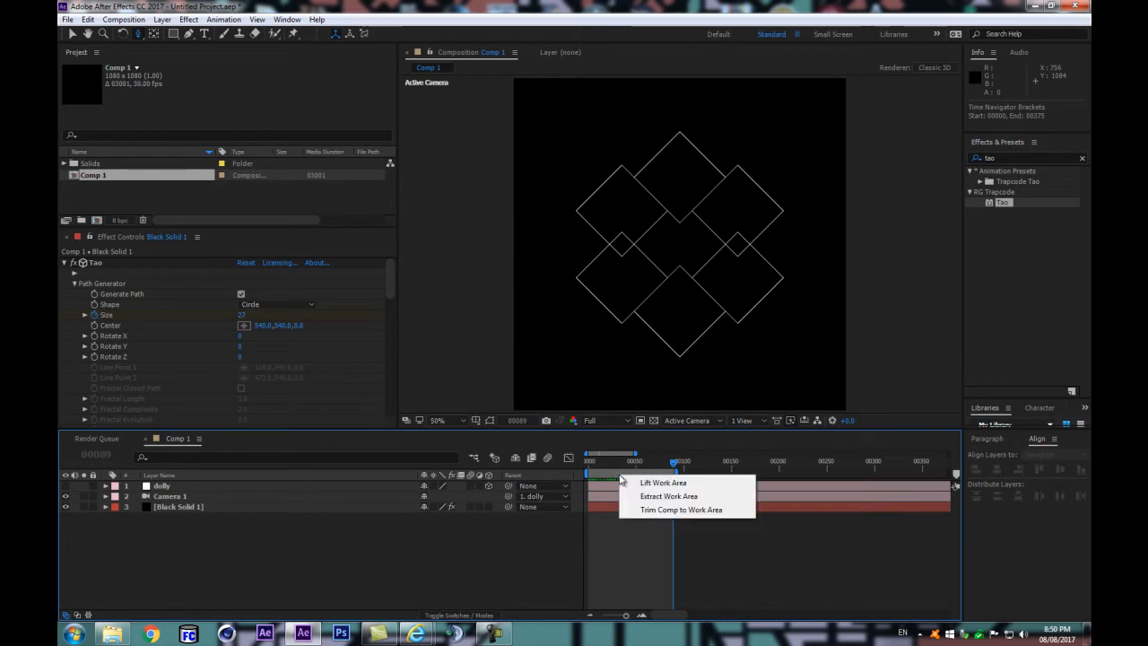
click(663, 509)
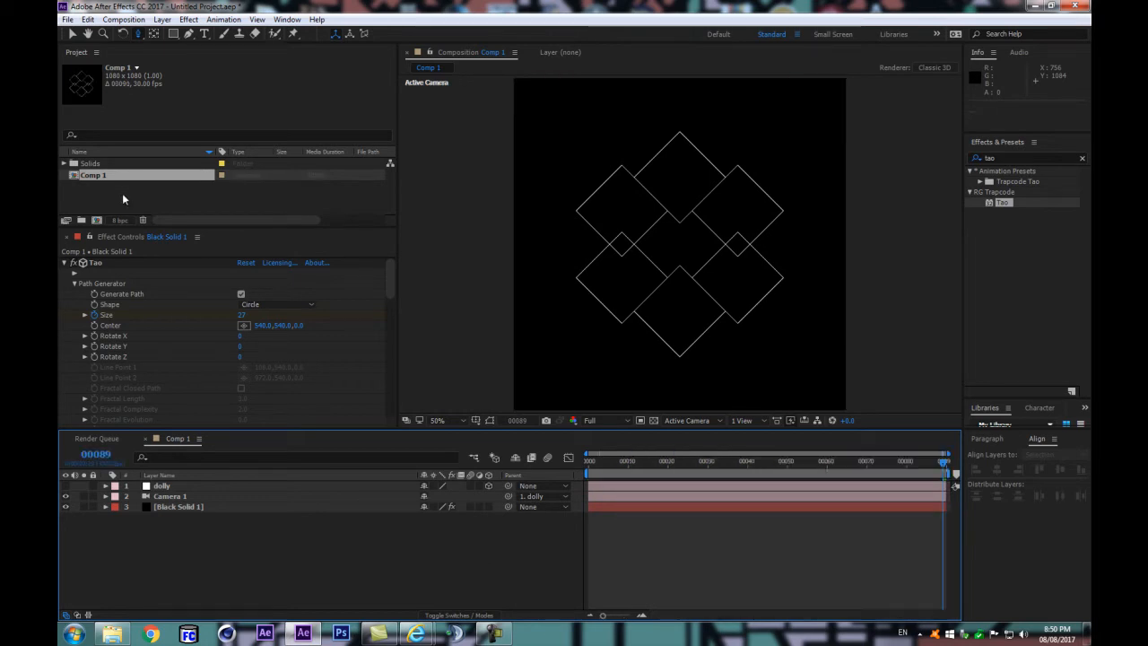
Step: Create a new 1080 x 1080 composition at 30 fps with a duration of 360 frames
key(ctrl+k)
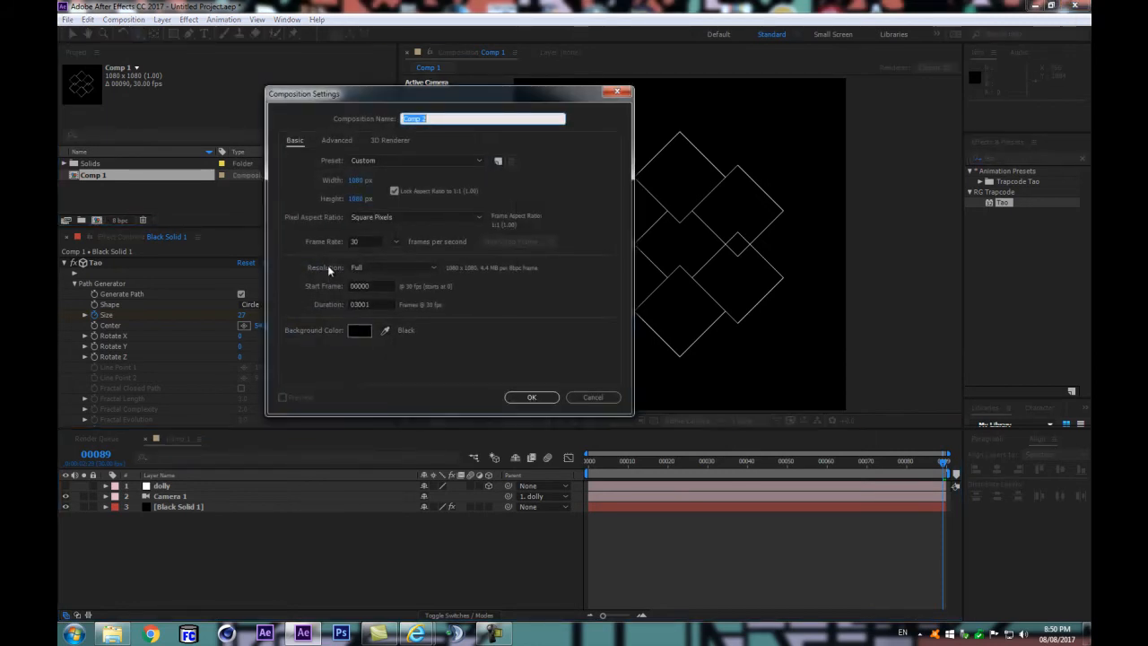
click(359, 304)
text(360)
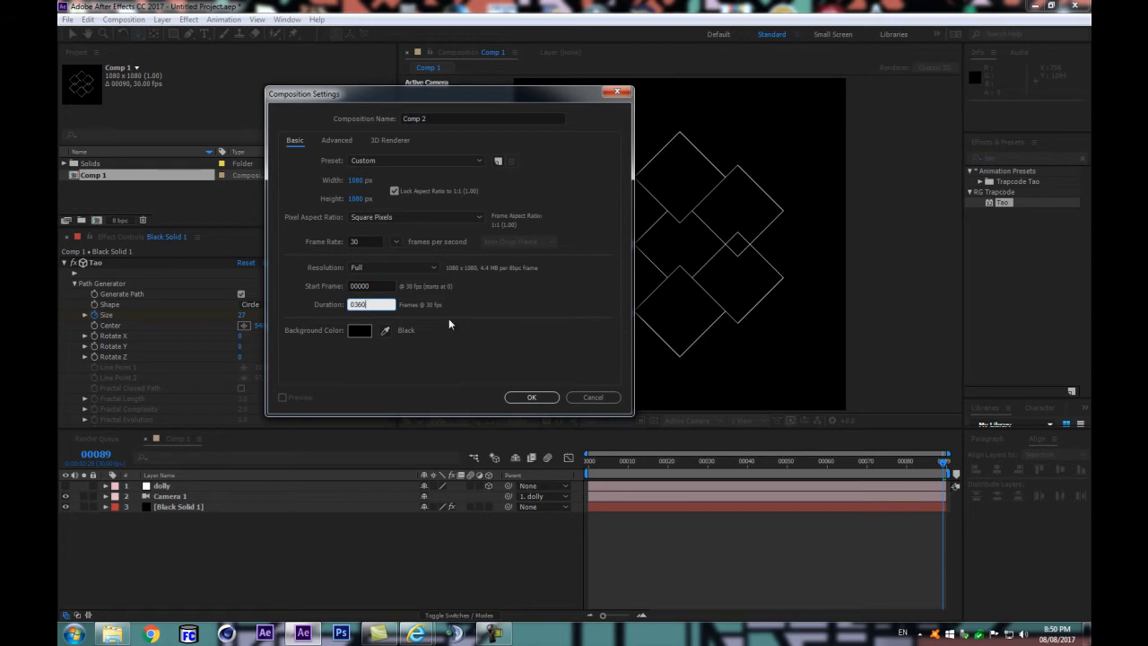
key(Return)
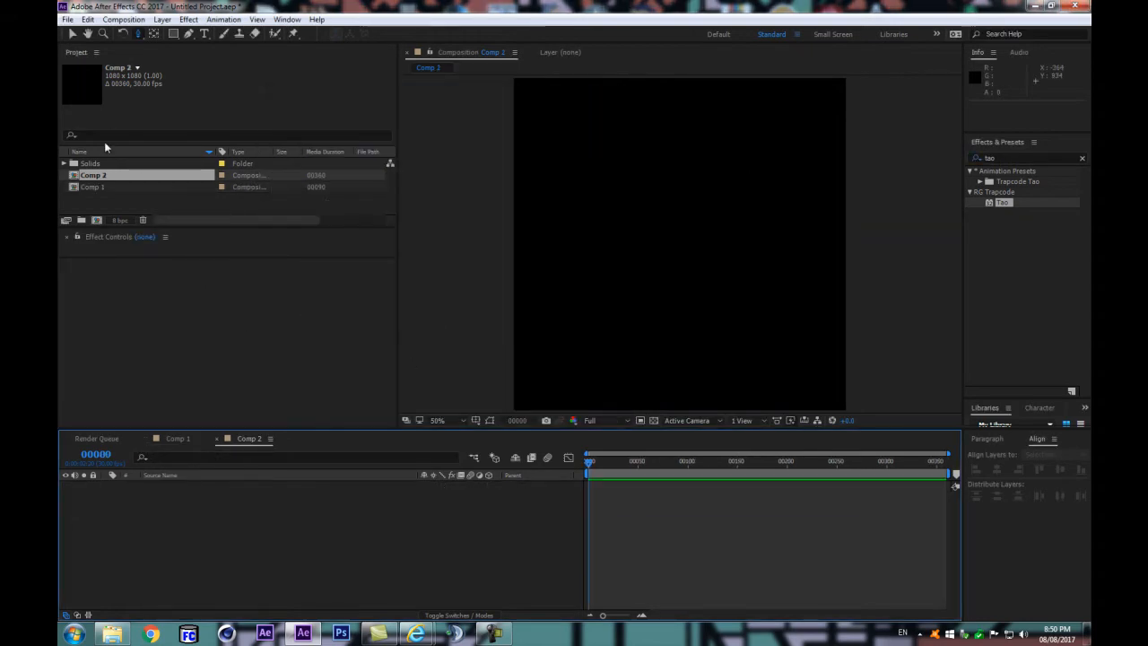
Step: Rename the new composition "particular" and the diamond composition "tao-particle"
click(102, 176)
key(Return)
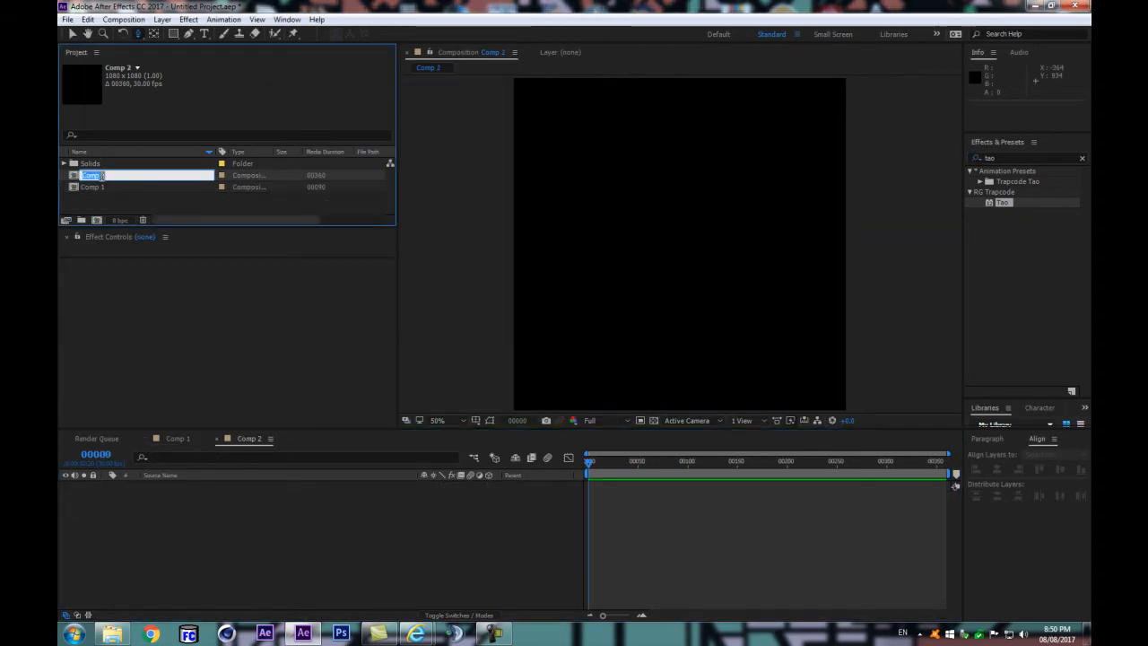
text(particular)
key(Return)
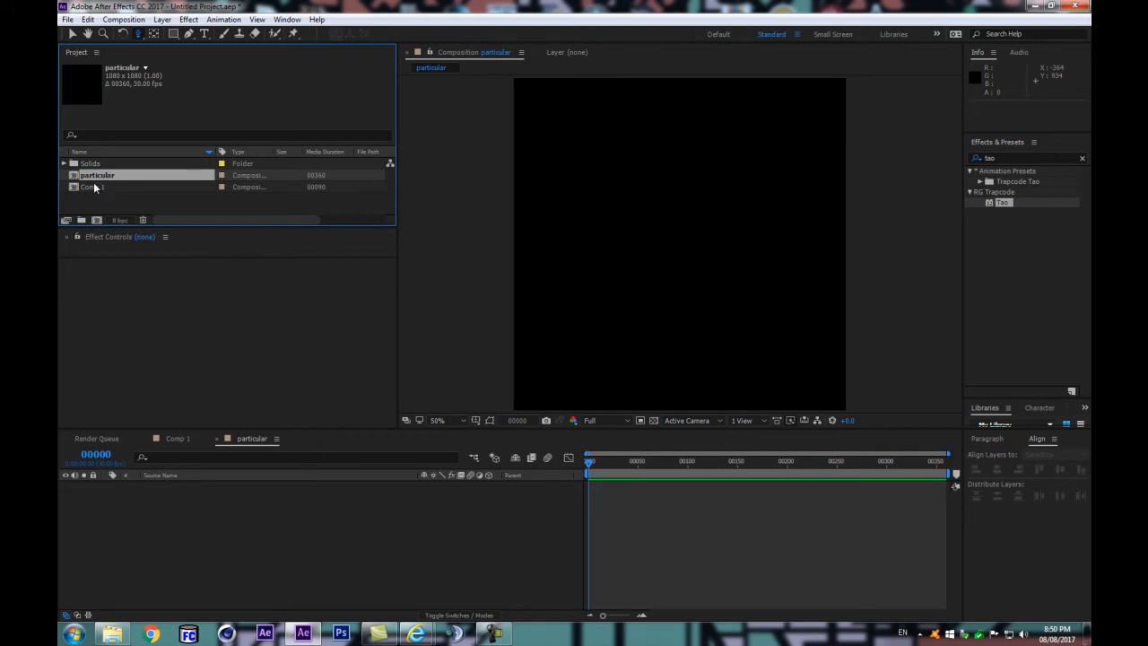
click(95, 187)
key(Return)
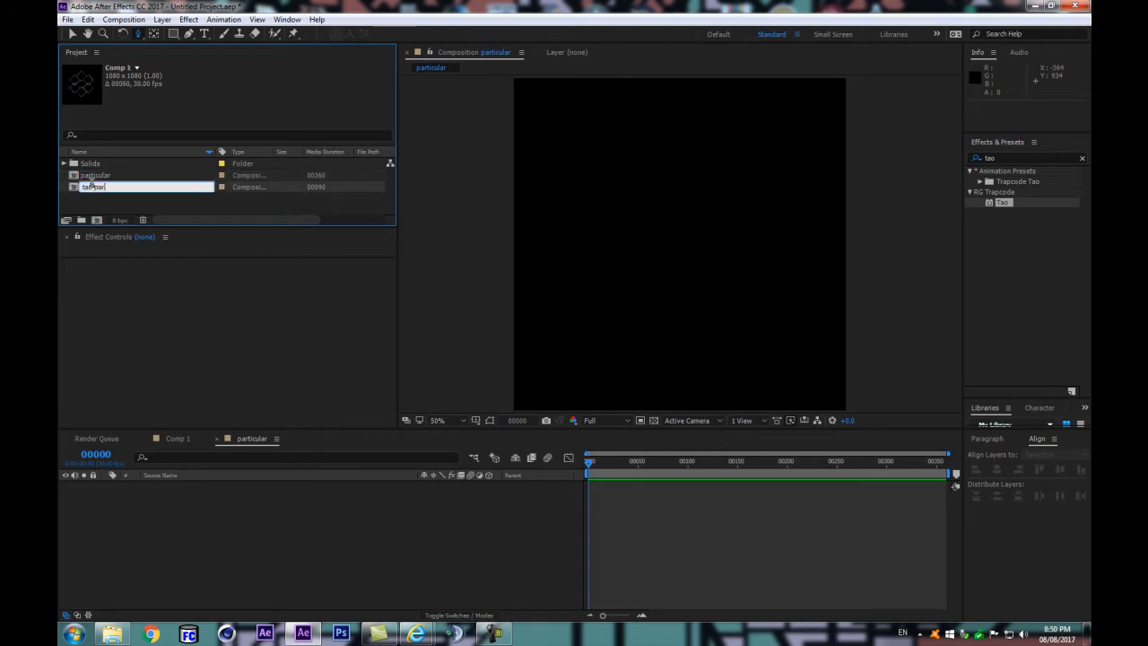
key(Return)
Step: Place the tao-particle composition as a layer in the particular composition and hide it
double_click(112, 166)
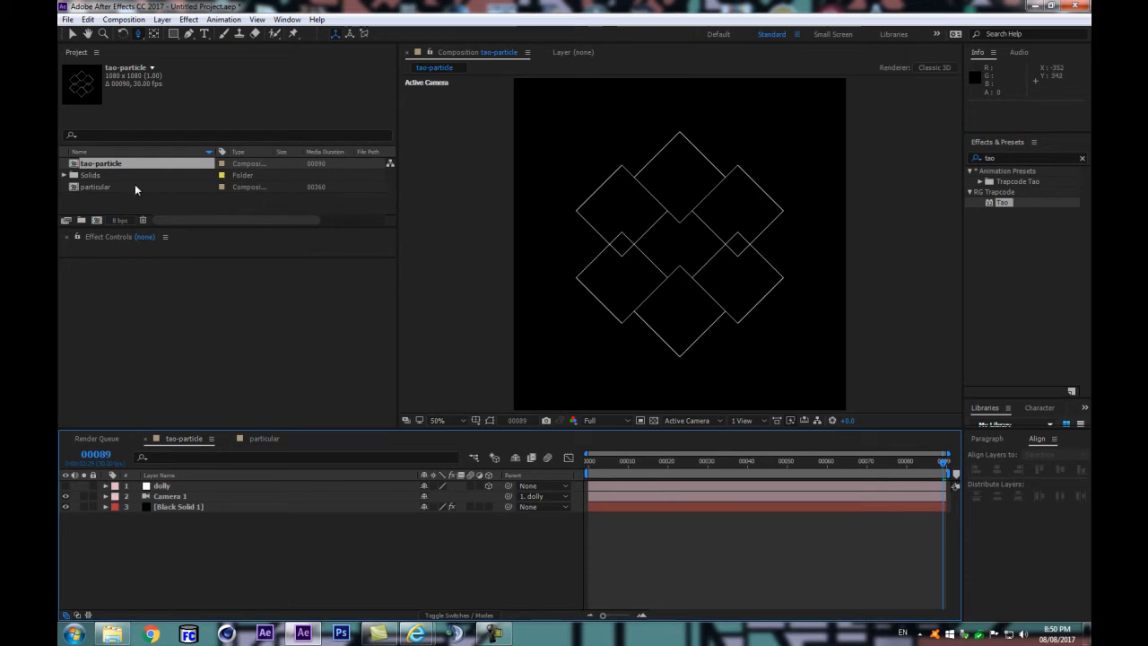
double_click(142, 187)
drag(109, 165, 209, 509)
click(65, 486)
Step: Add a black 1080 x 1080 solid named "Particular" to the particular composition
click(191, 548)
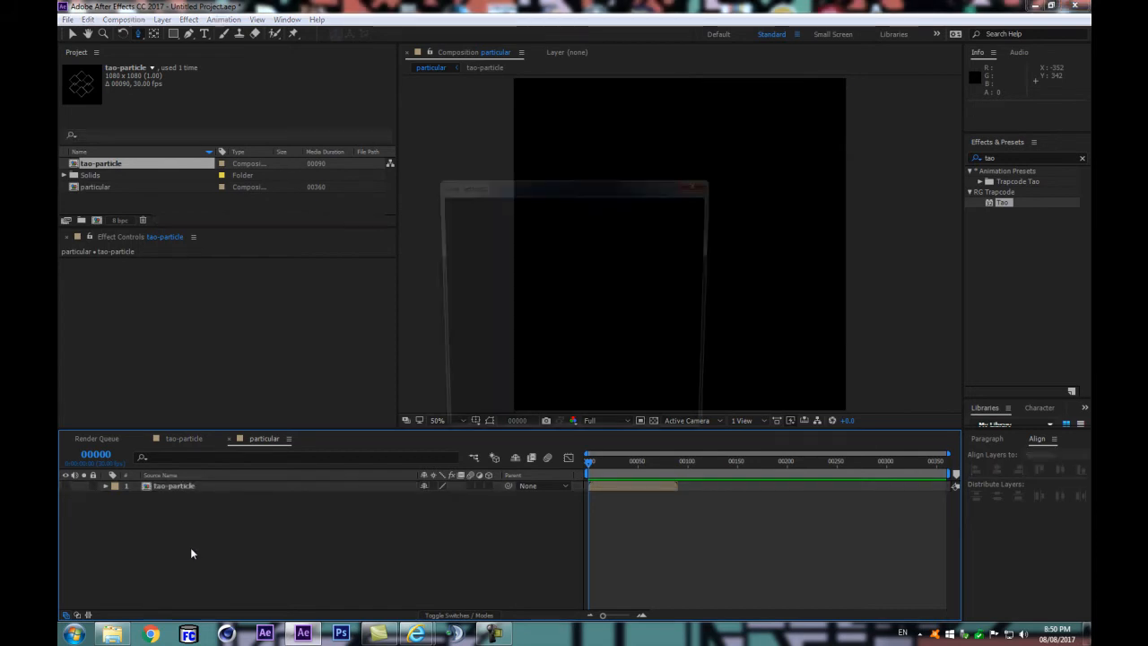
key(ctrl+y)
text(ular)
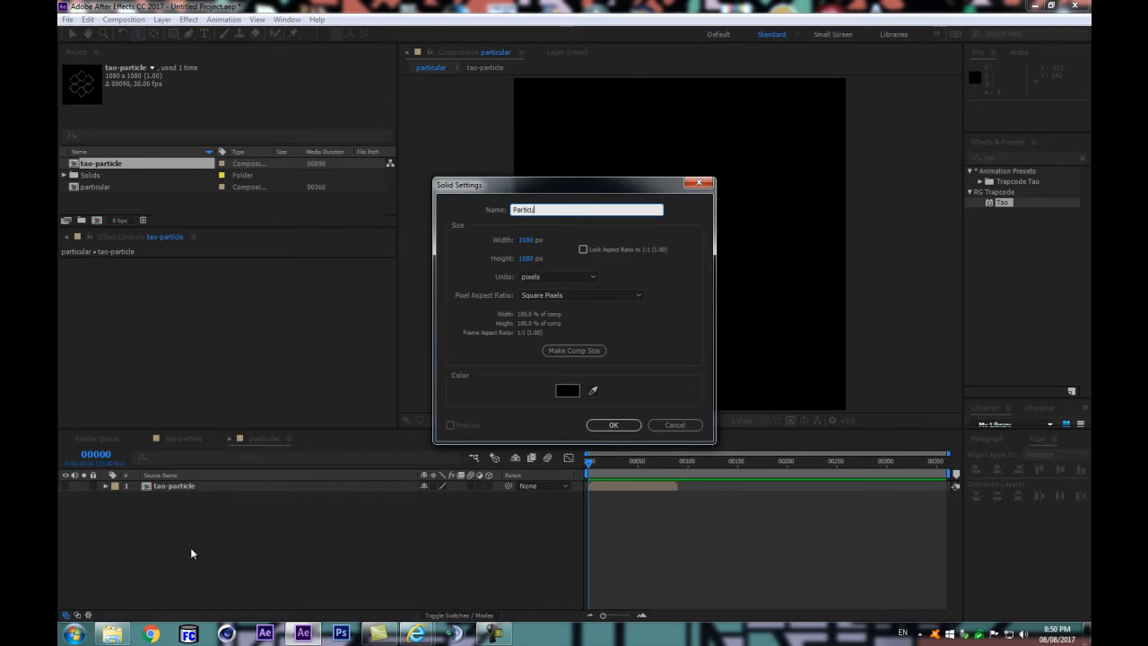
key(Return)
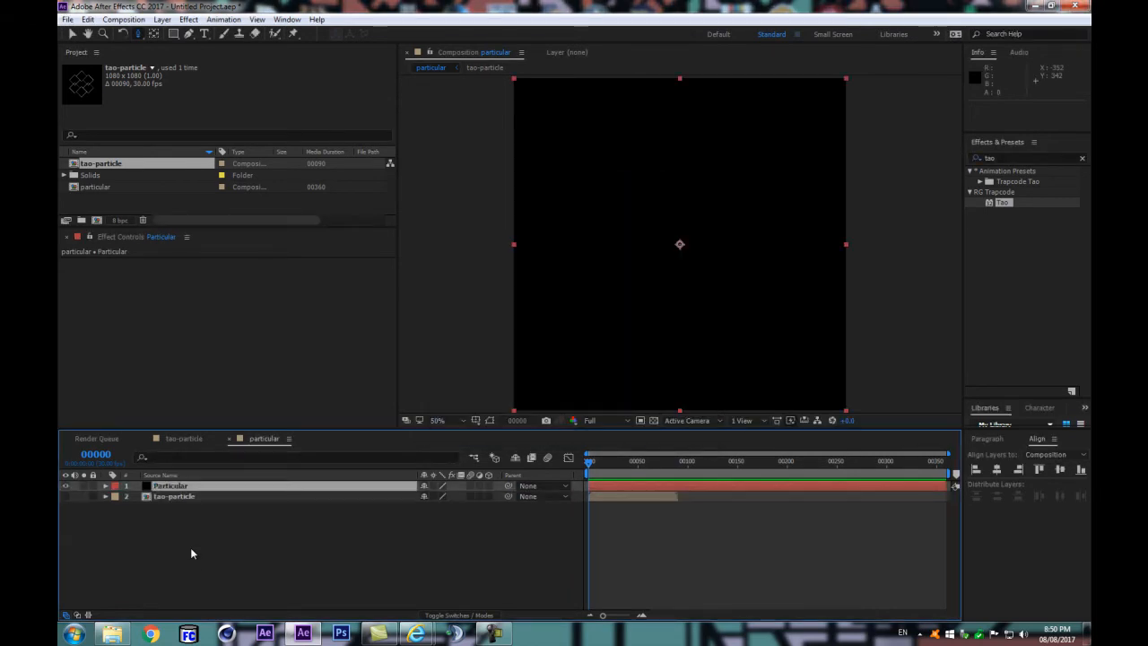
Step: Find the Trapcode Particular effect by searching for "part" and apply it to the Particular solid
click(1010, 159)
text(part)
key(BackSpace)
key(BackSpace)
text(t)
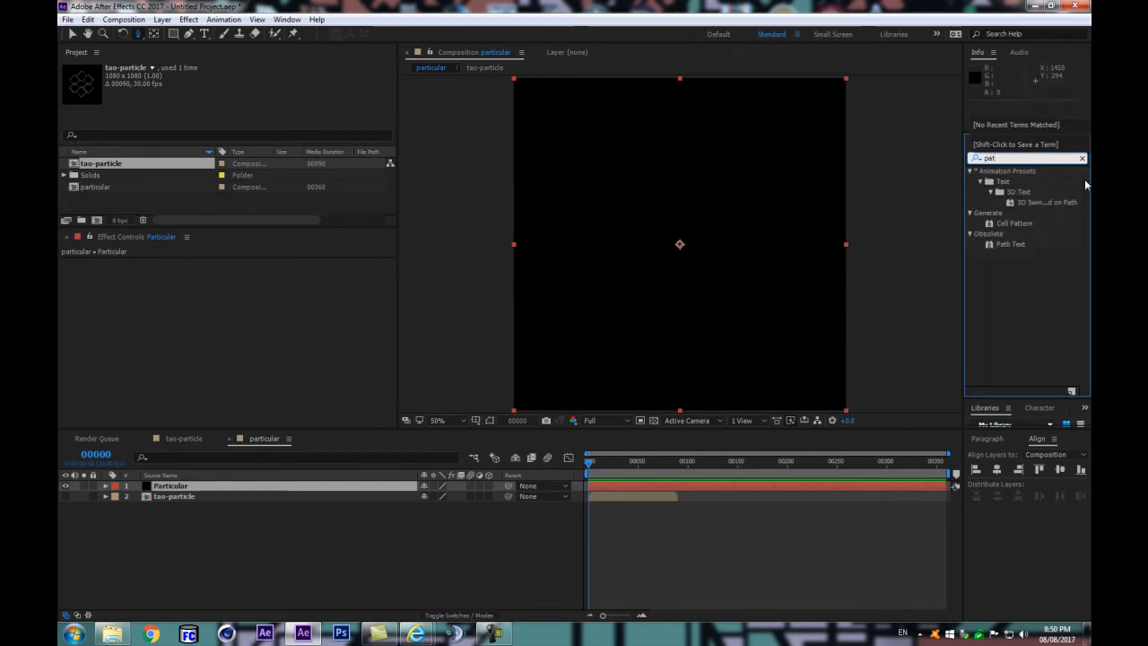
key(BackSpace)
text(rt)
drag(1011, 181, 197, 486)
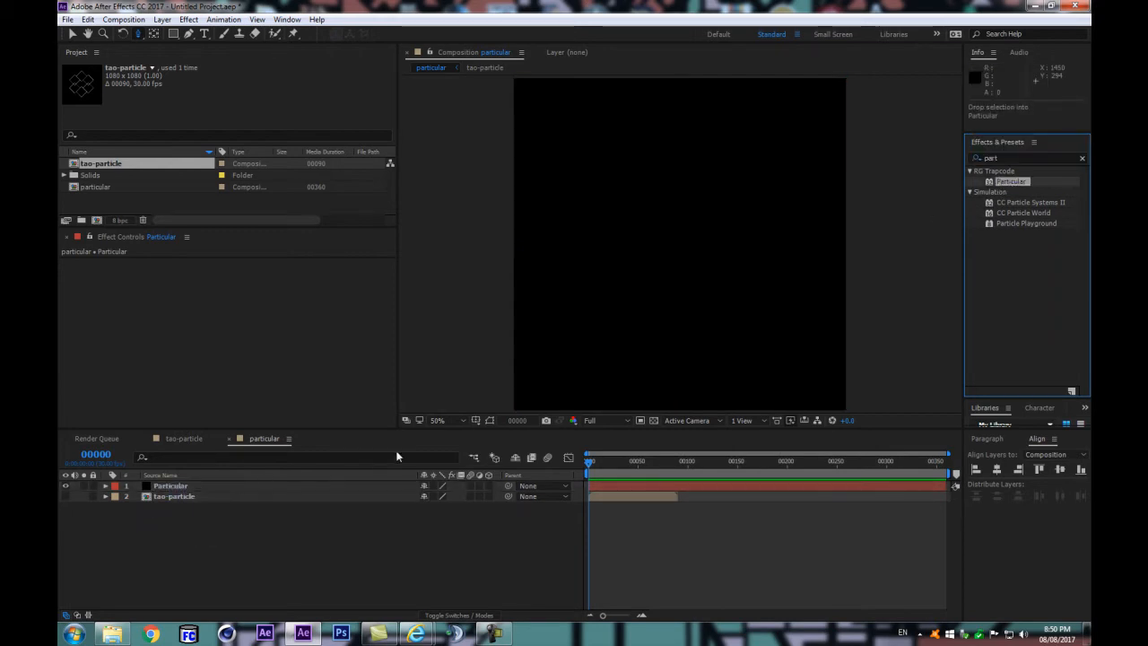
Step: Scrub the composition to frame 66 to examine the default particle emission
click(596, 466)
drag(596, 465, 659, 460)
drag(745, 429, 744, 462)
drag(614, 508, 651, 493)
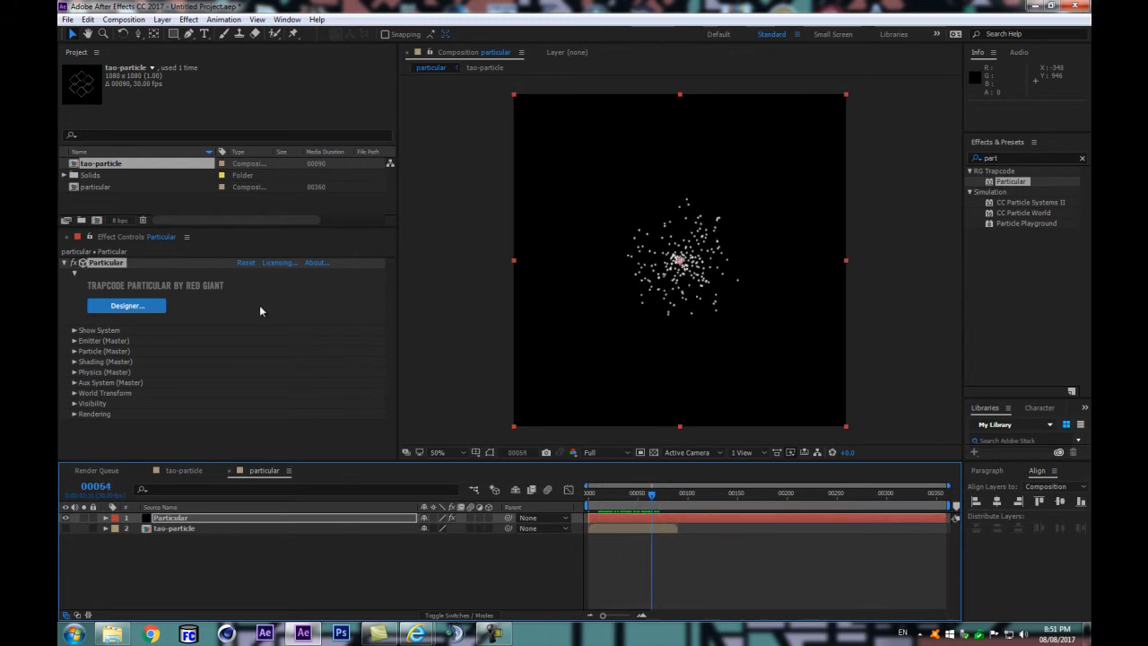
drag(651, 493, 656, 498)
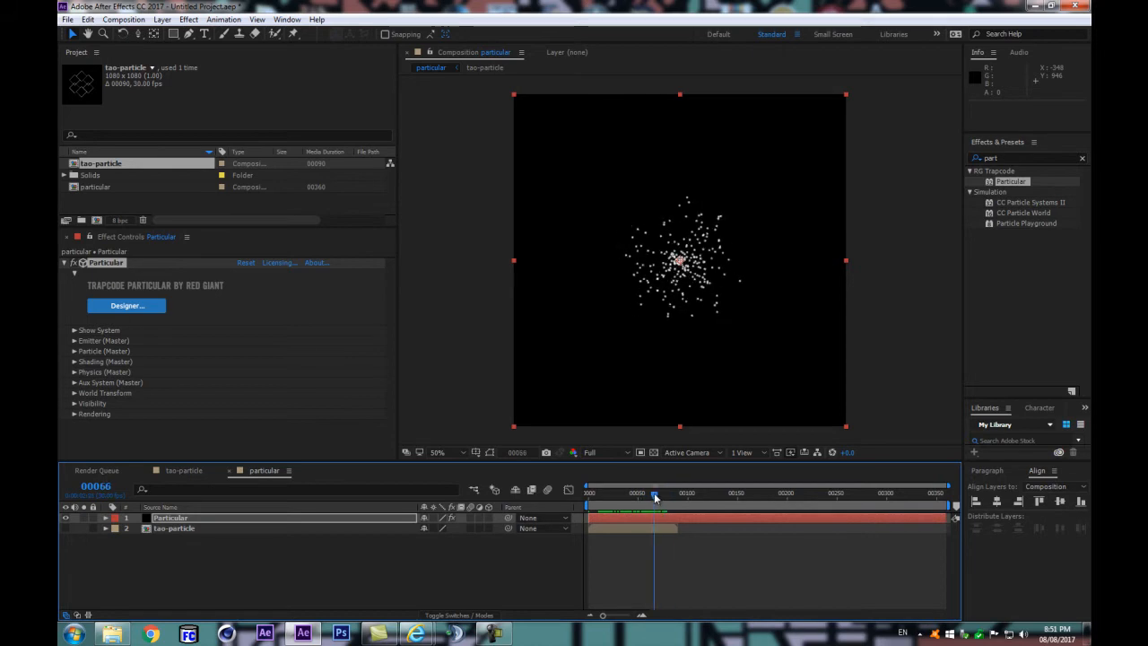
Step: Open the Particular Designer and set the emitter behavior to Explode and the emitter type to Grid
click(126, 309)
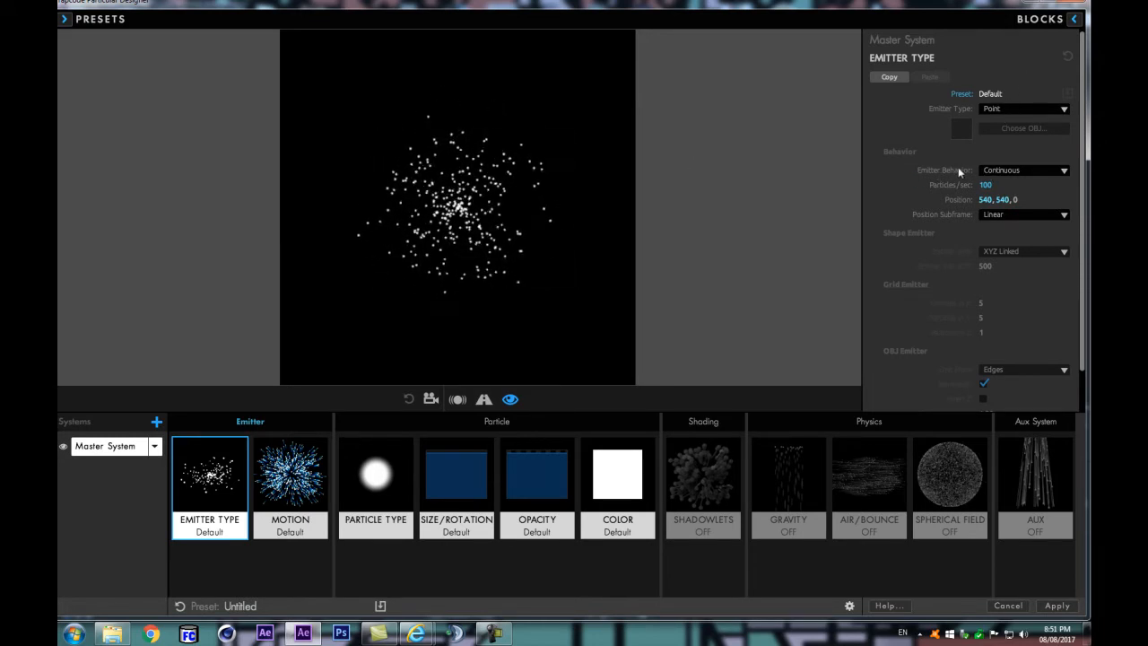
click(995, 171)
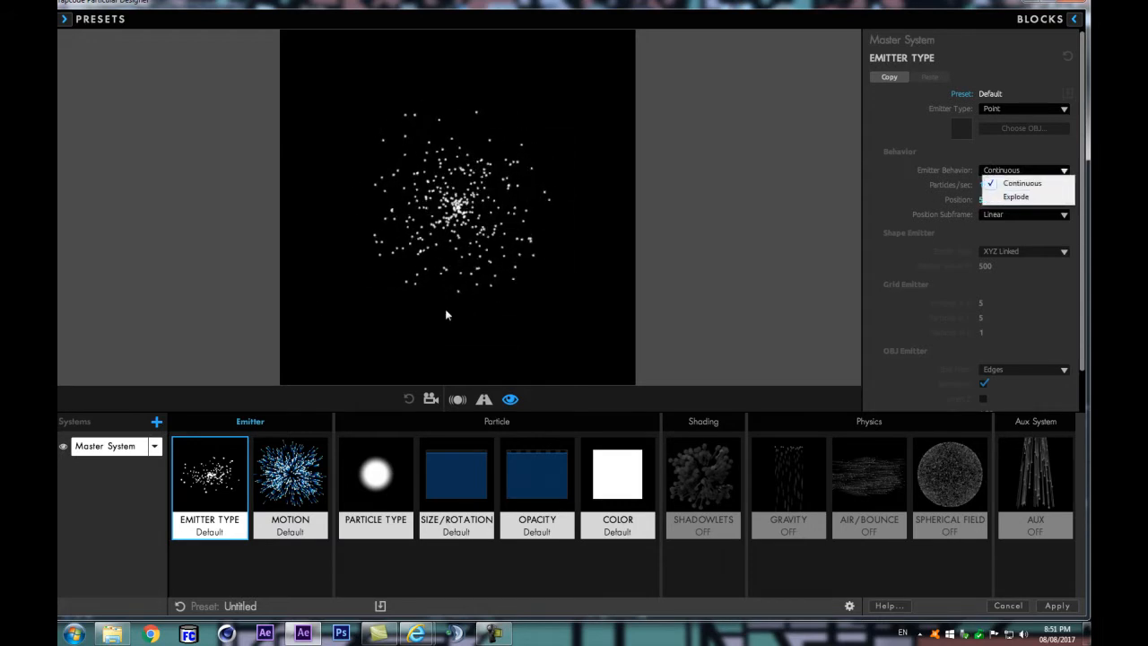
click(1016, 196)
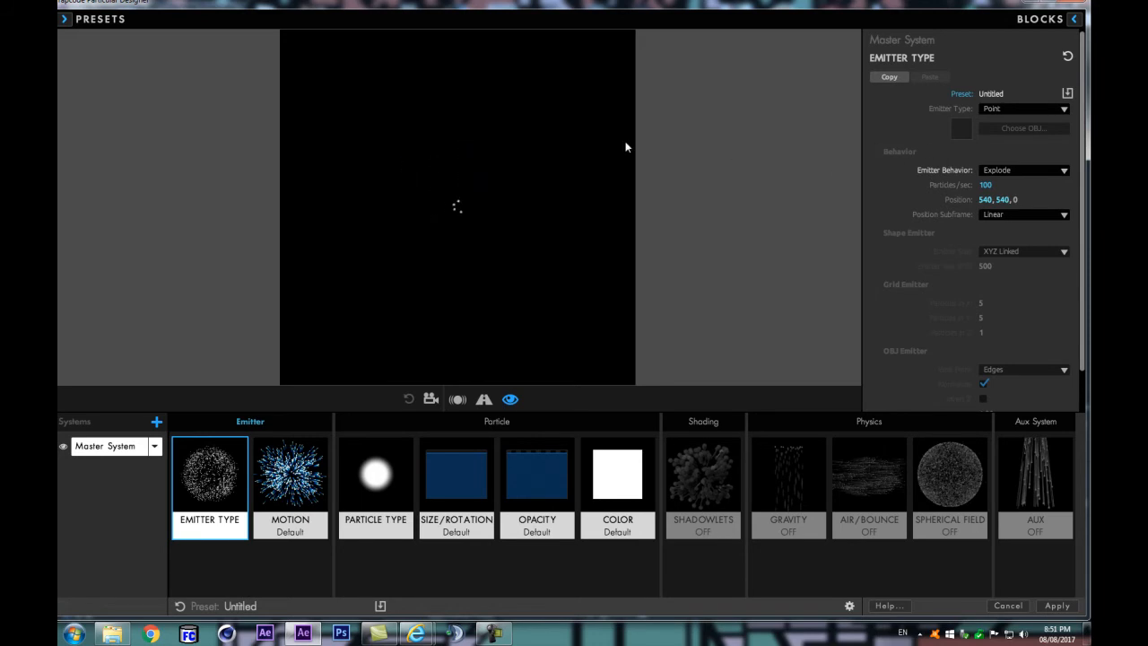
click(1016, 169)
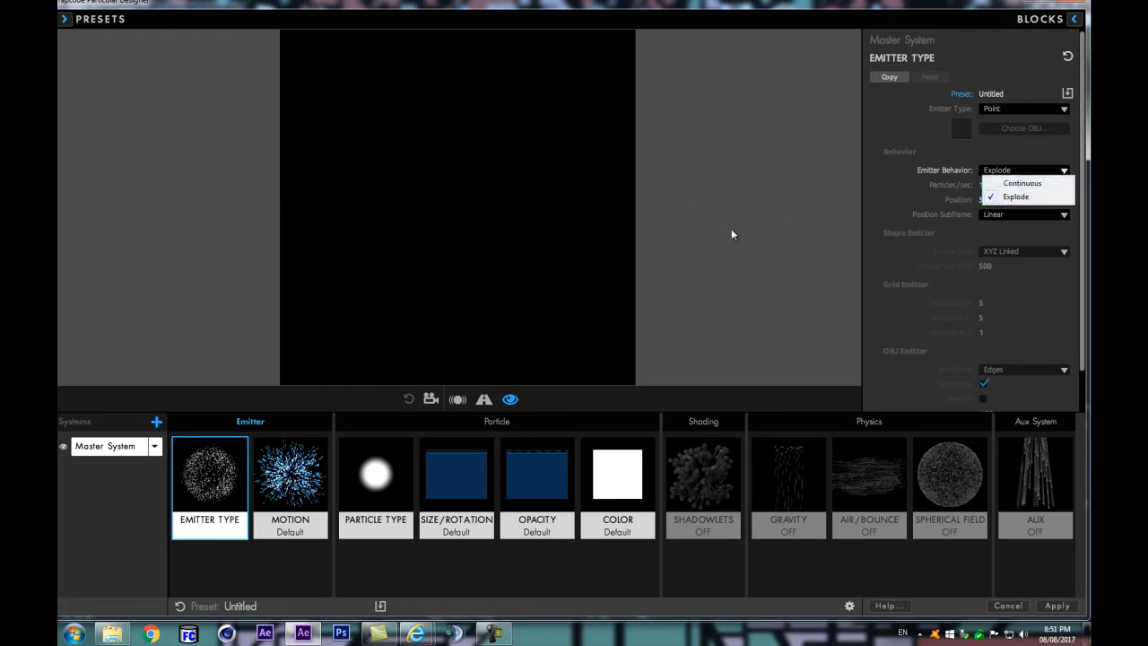
click(894, 219)
click(1004, 111)
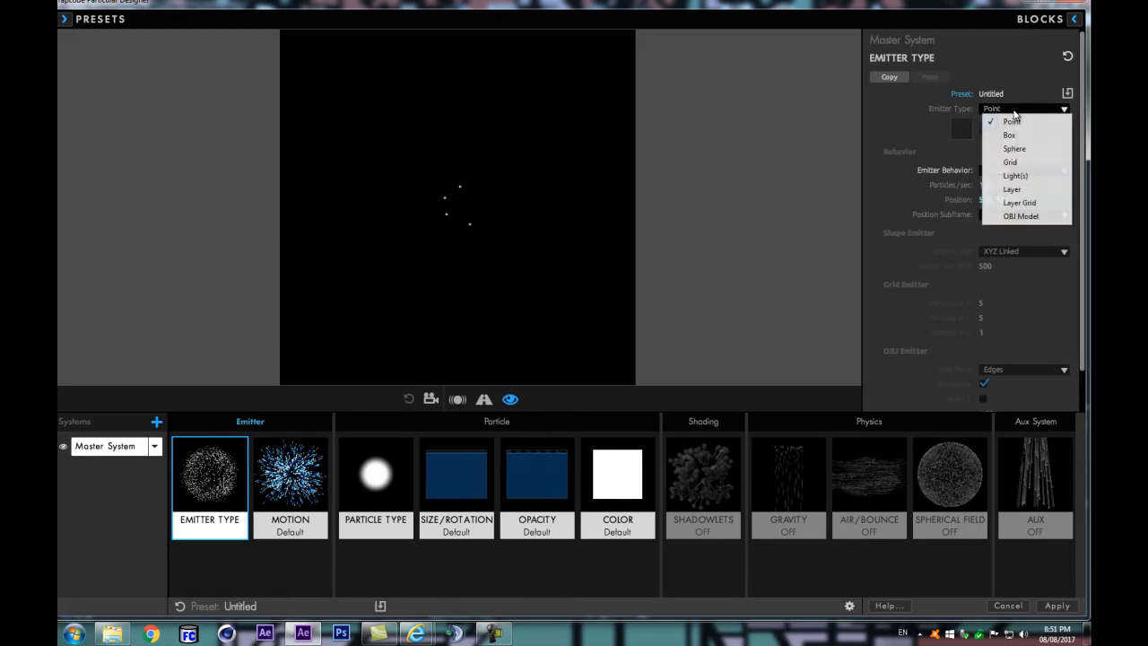
click(1012, 163)
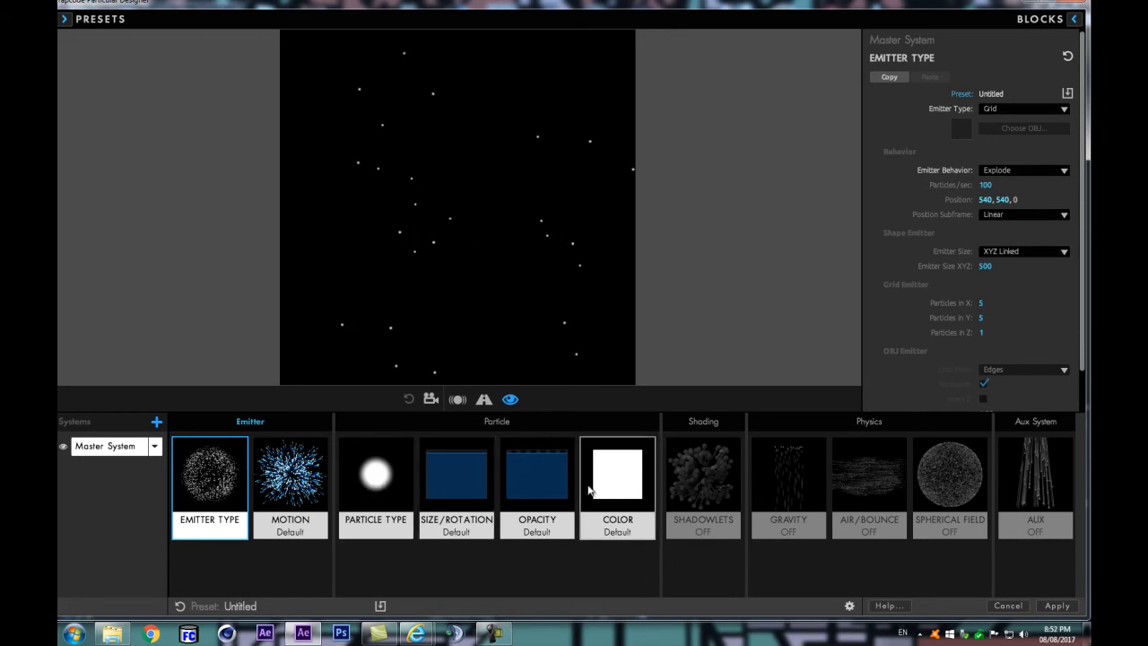
Step: Set the emitter's motion velocity to 0
click(388, 492)
click(311, 484)
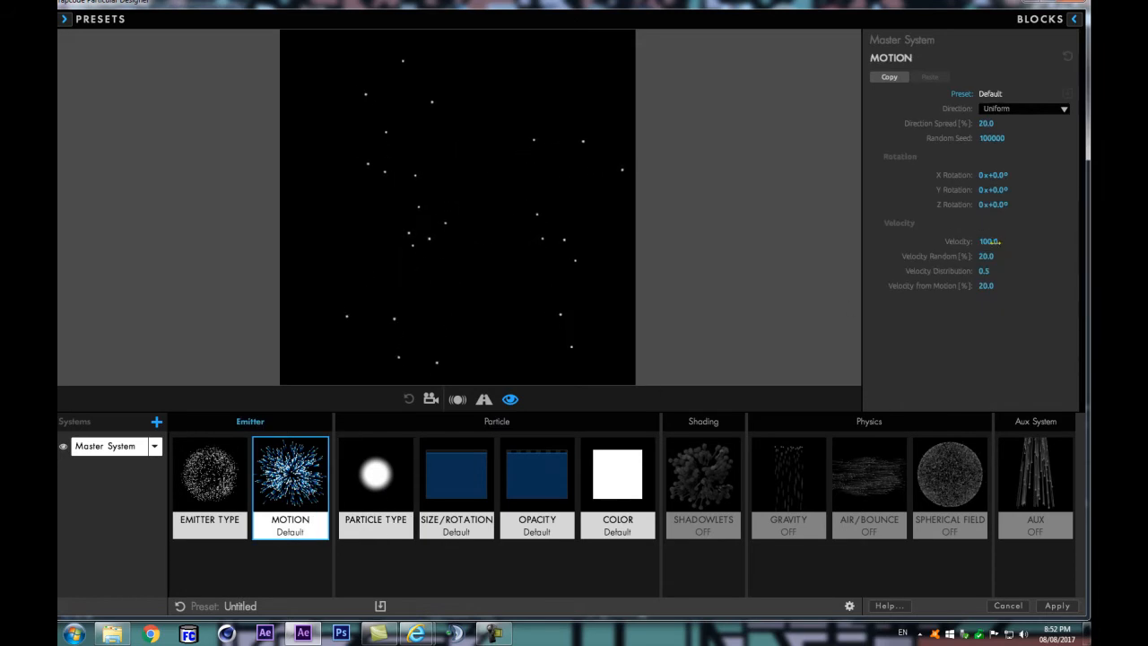
click(991, 242)
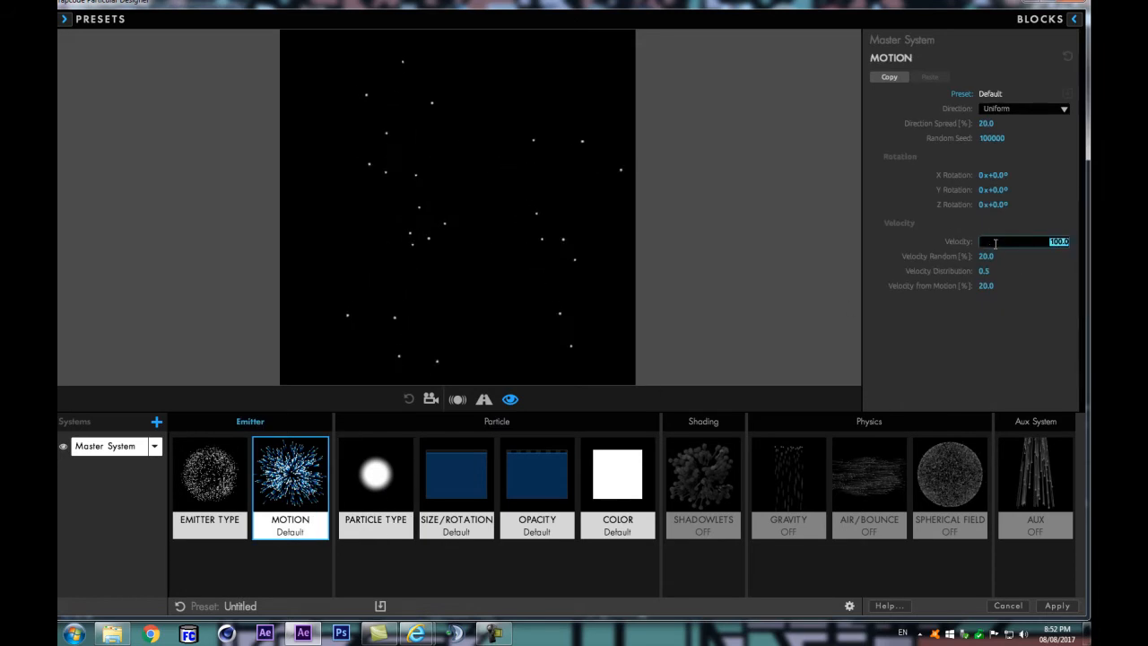
text(0)
key(Return)
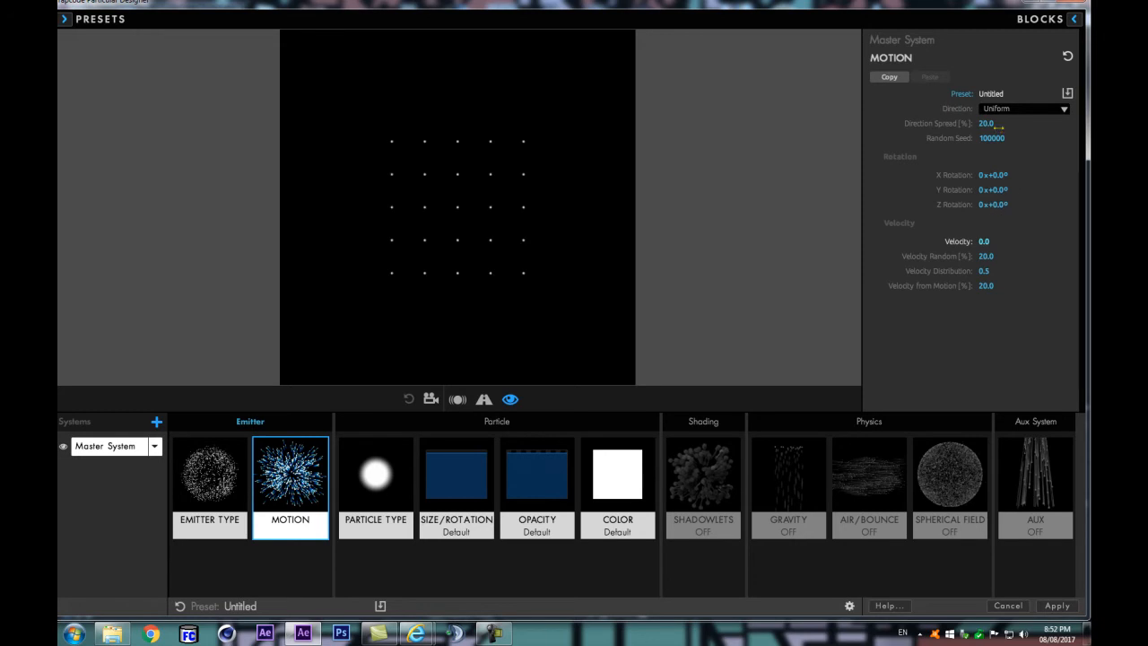
Step: Try the Sprite particle type, browse the sprite library without choosing one, and return the particle type to Sphere
click(361, 482)
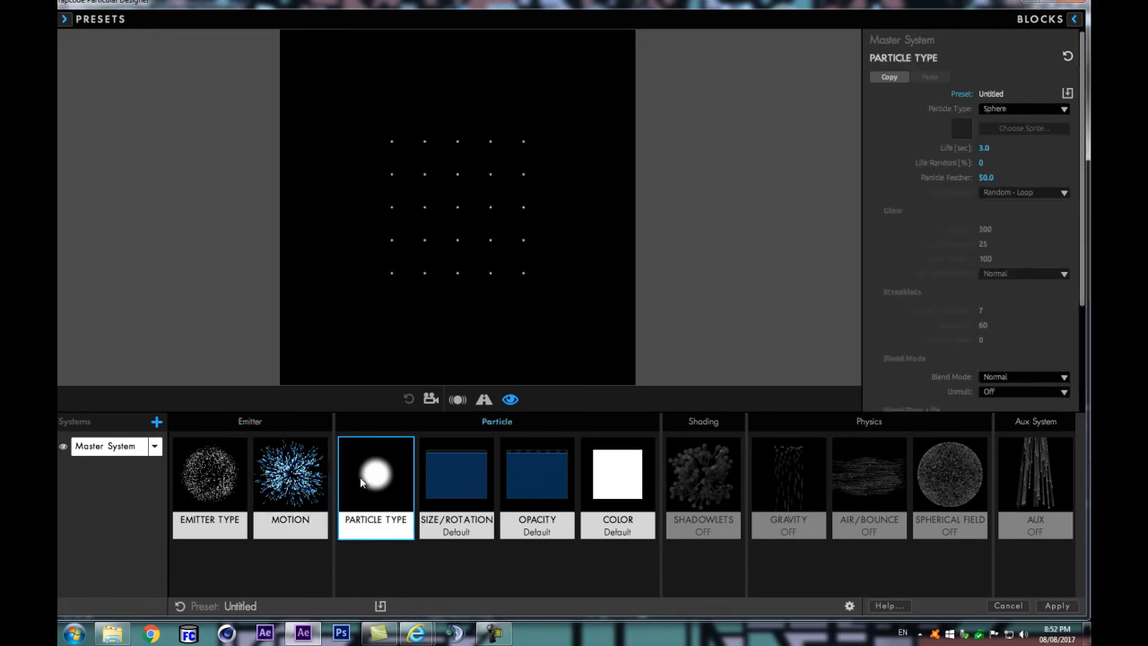
click(1034, 112)
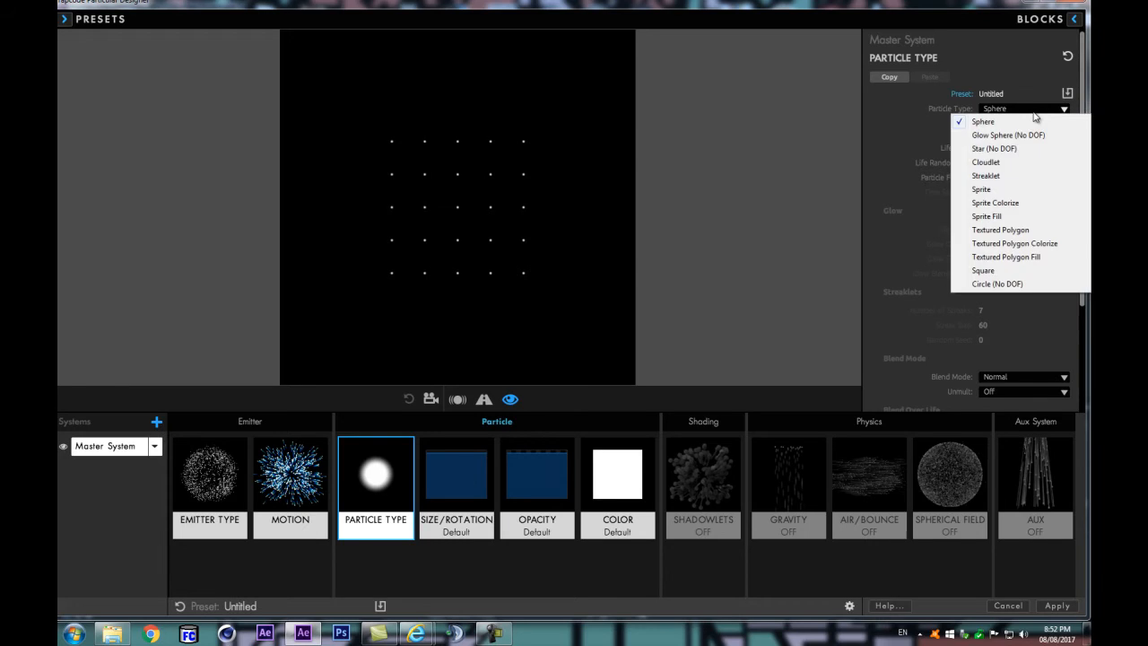
click(982, 191)
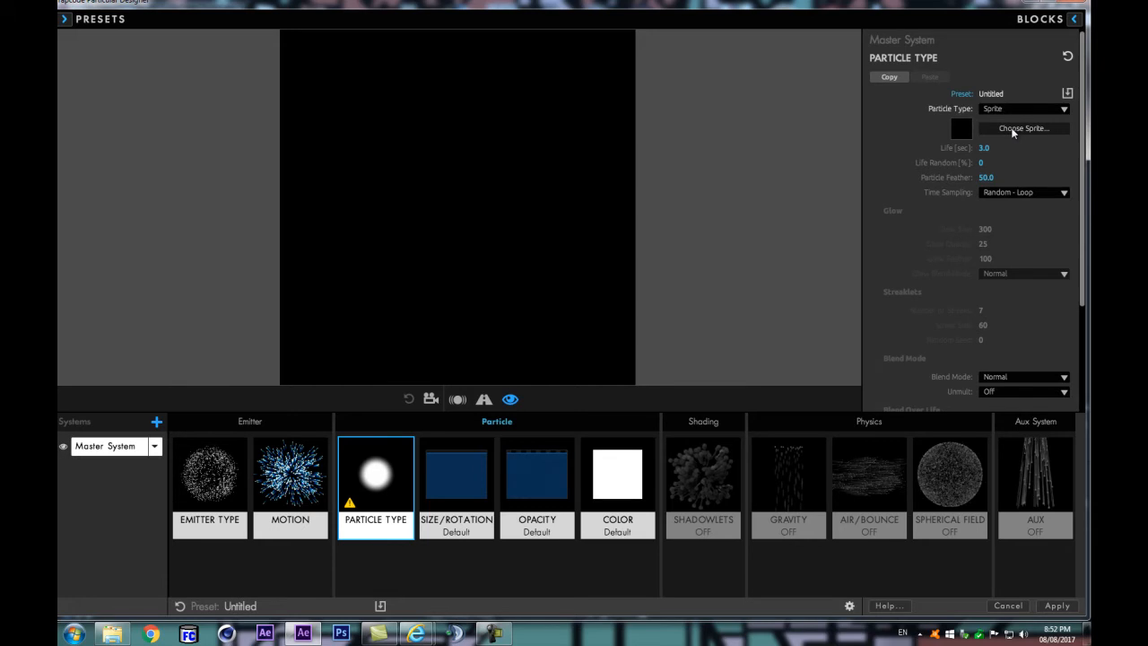
click(1044, 129)
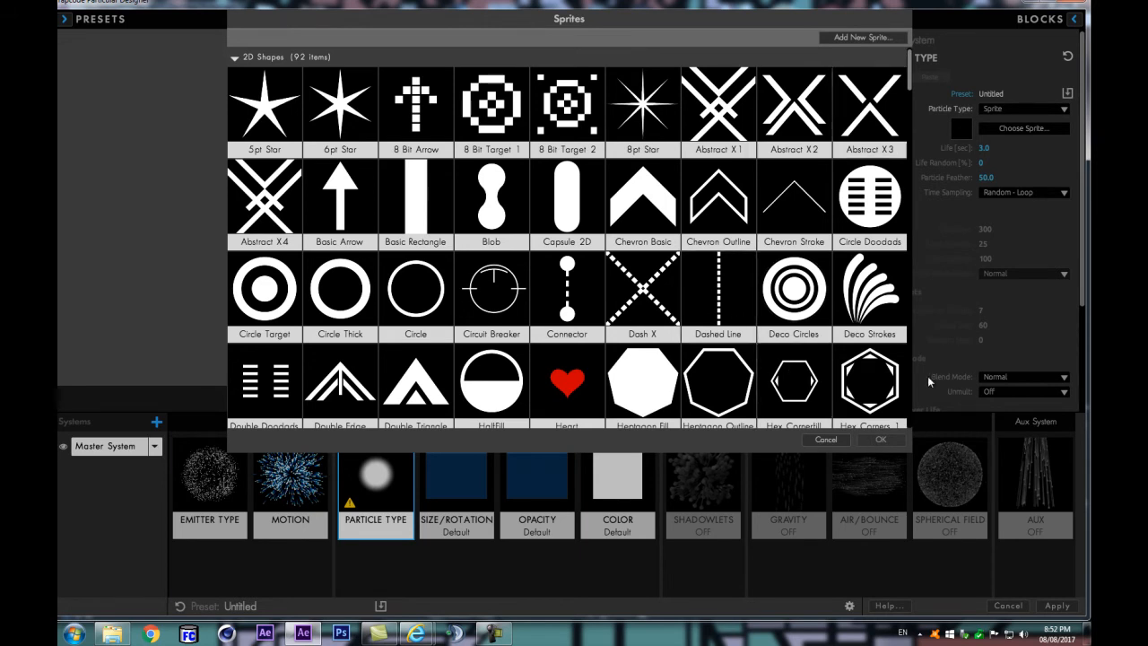
click(823, 443)
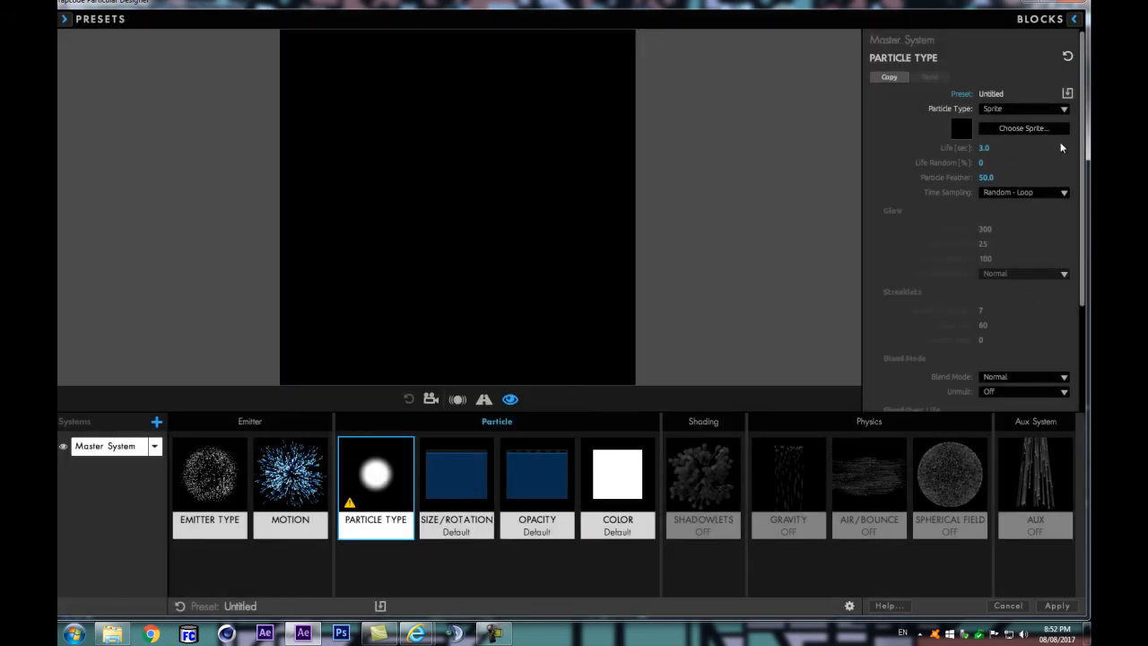
click(1020, 108)
click(986, 121)
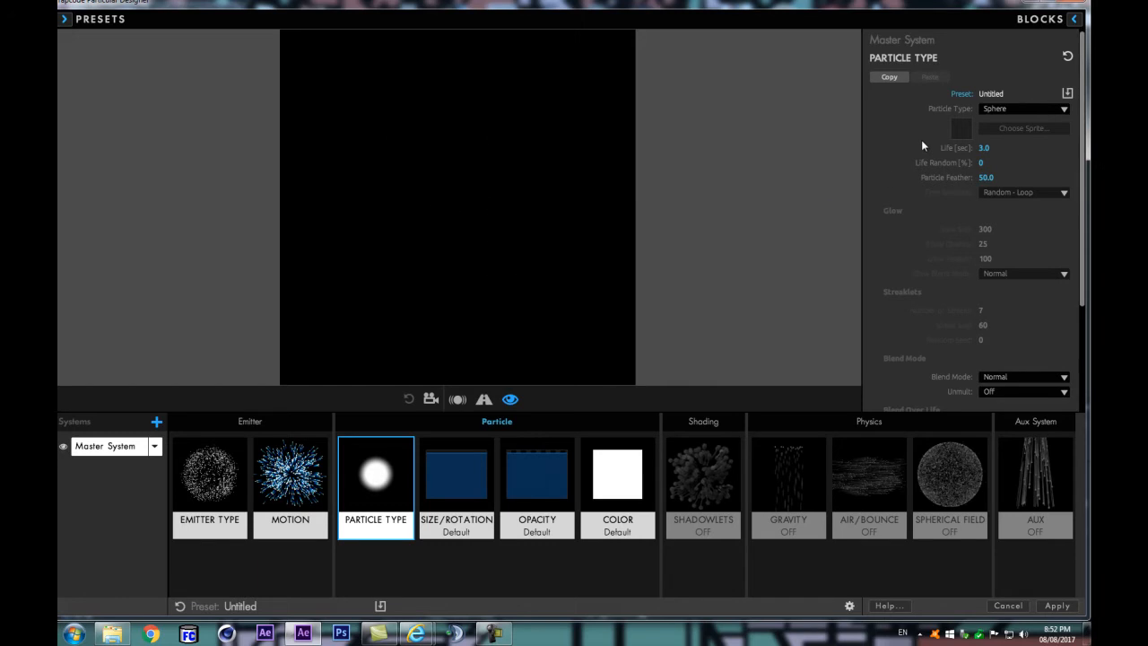
Step: Set the grid emitter's XYZ size to 1080
click(208, 475)
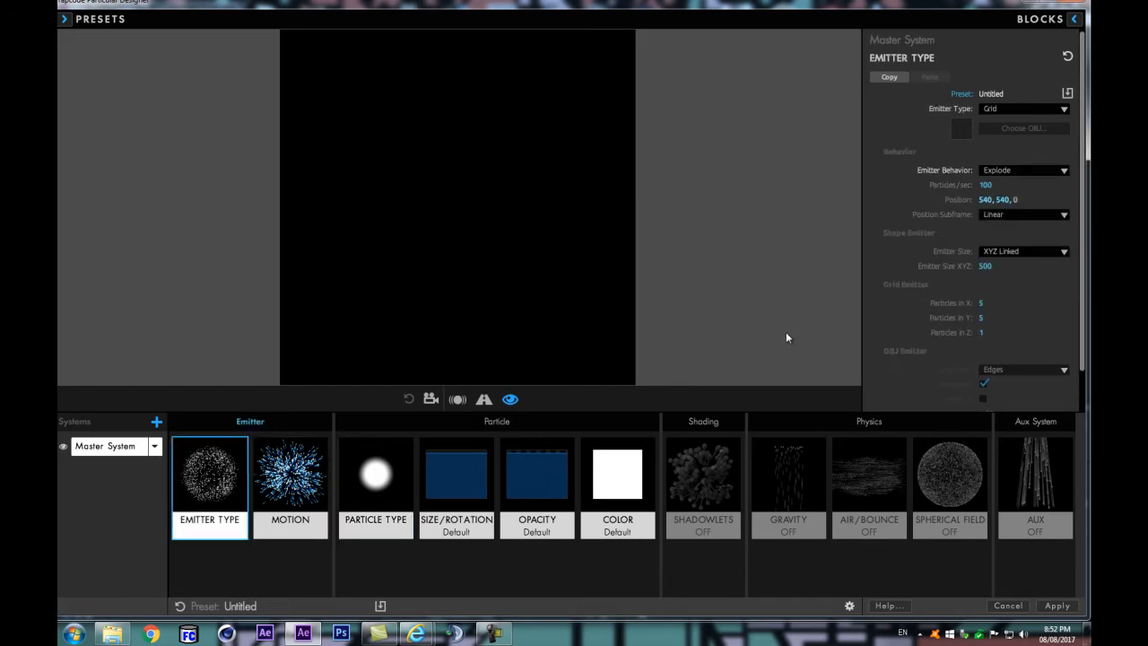
mouse_move(985, 266)
mouse_down()
mouse_move(1001, 266)
mouse_move(974, 261)
mouse_up()
click(985, 267)
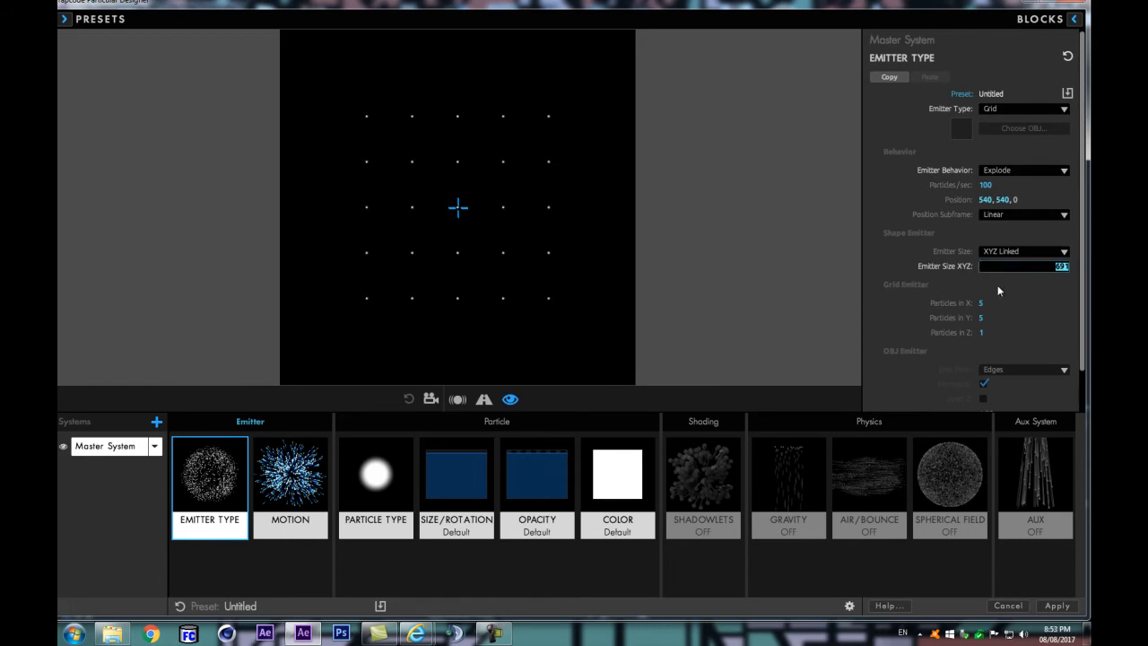
text(1080)
key(Return)
Step: Try 3 grid particles in X, set the count to 5, and apply the Designer settings to the Particular layer
drag(983, 304, 983, 304)
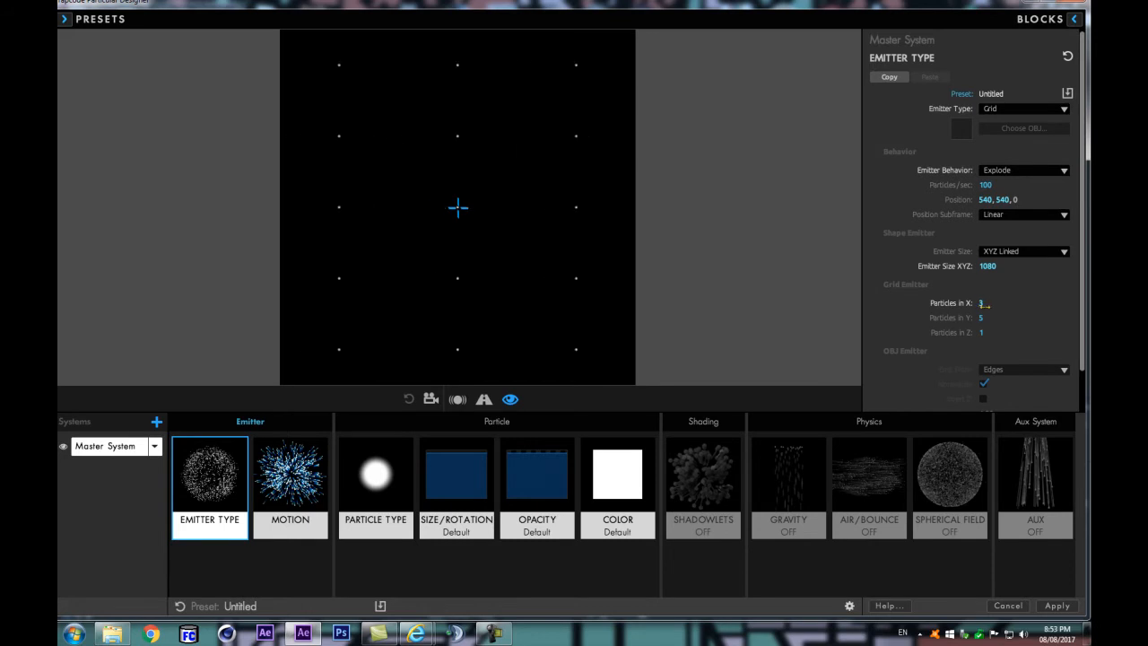
click(985, 304)
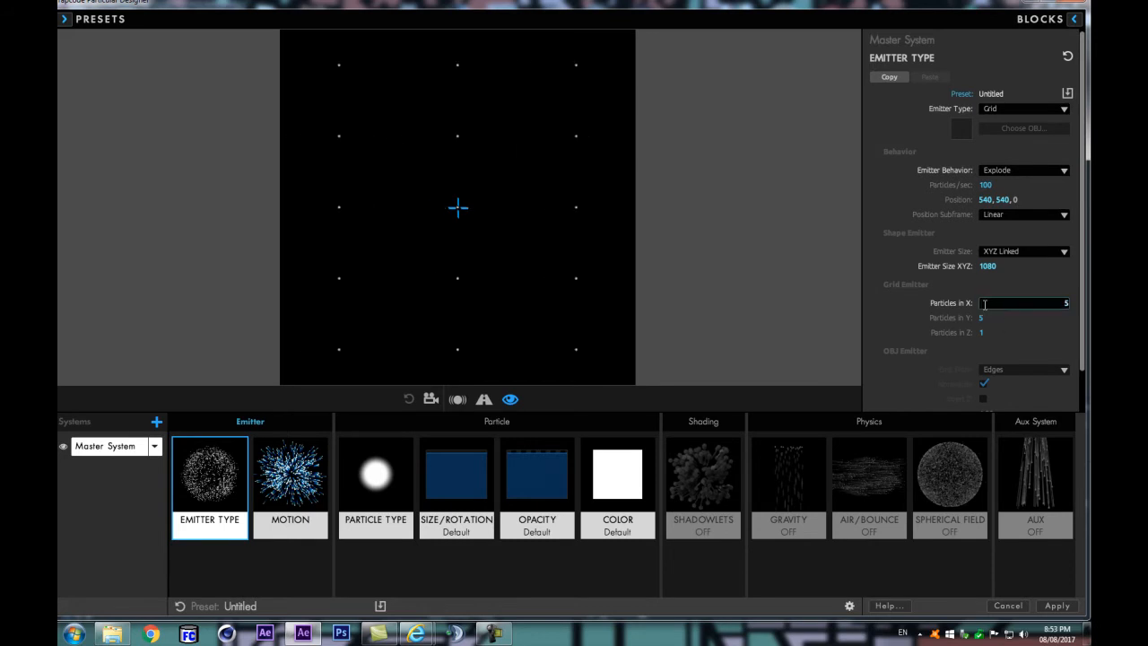
text(5)
key(Return)
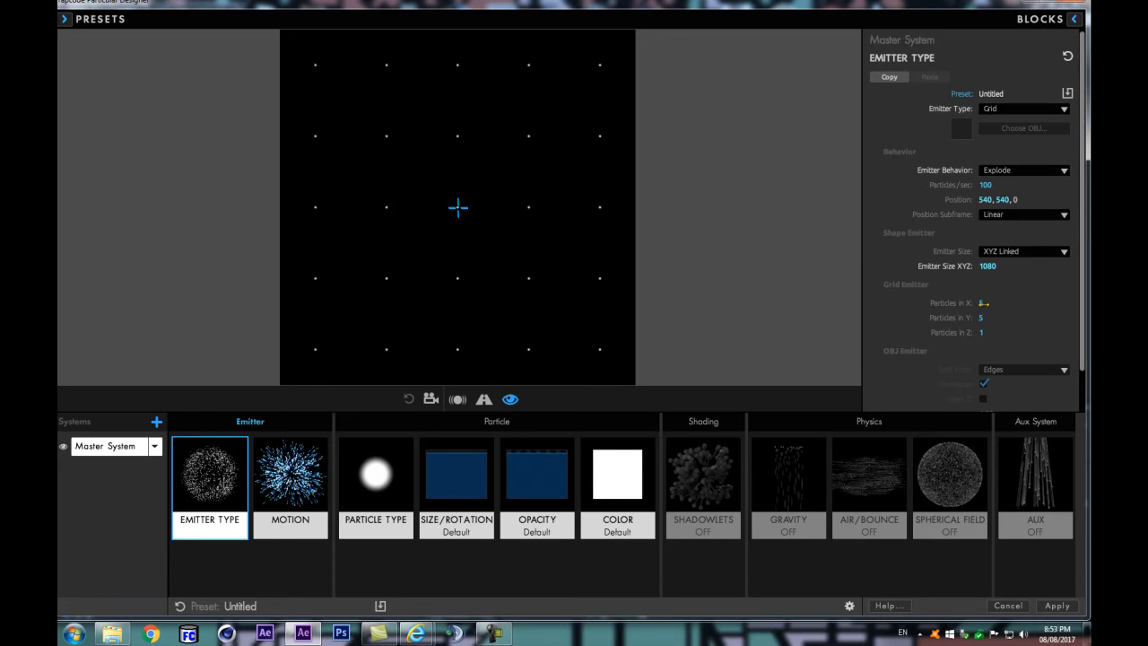
click(1056, 606)
drag(601, 507, 624, 500)
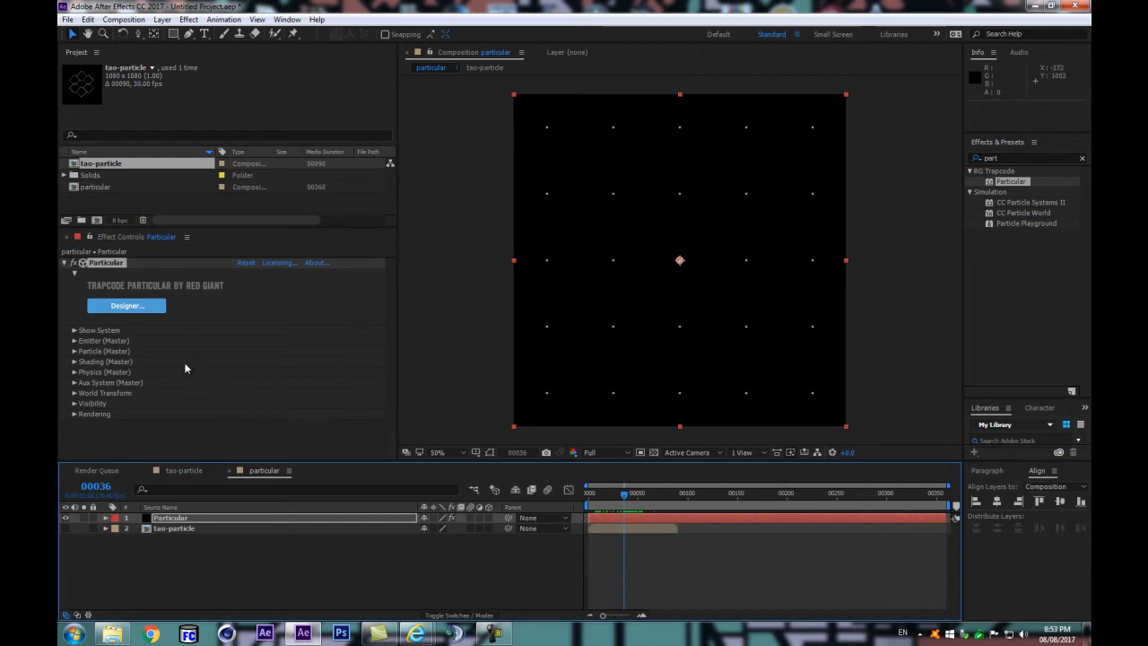
Step: Set the emitter's Particles/sec to 1 in the Emitter (Master) settings
click(75, 341)
drag(593, 493, 610, 494)
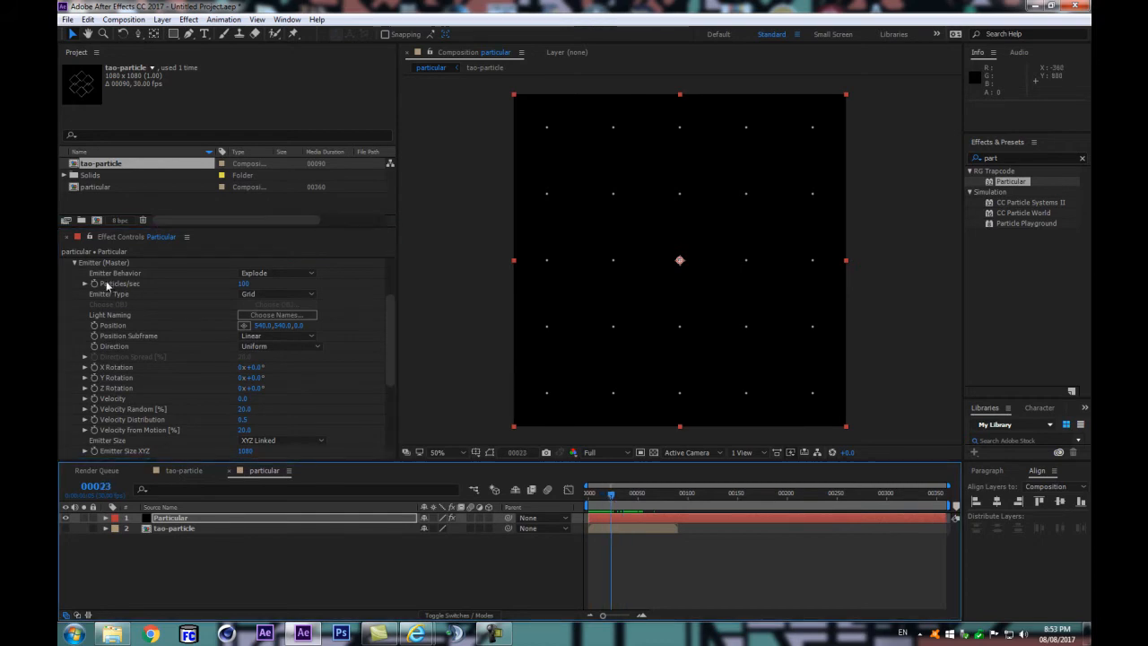
click(242, 284)
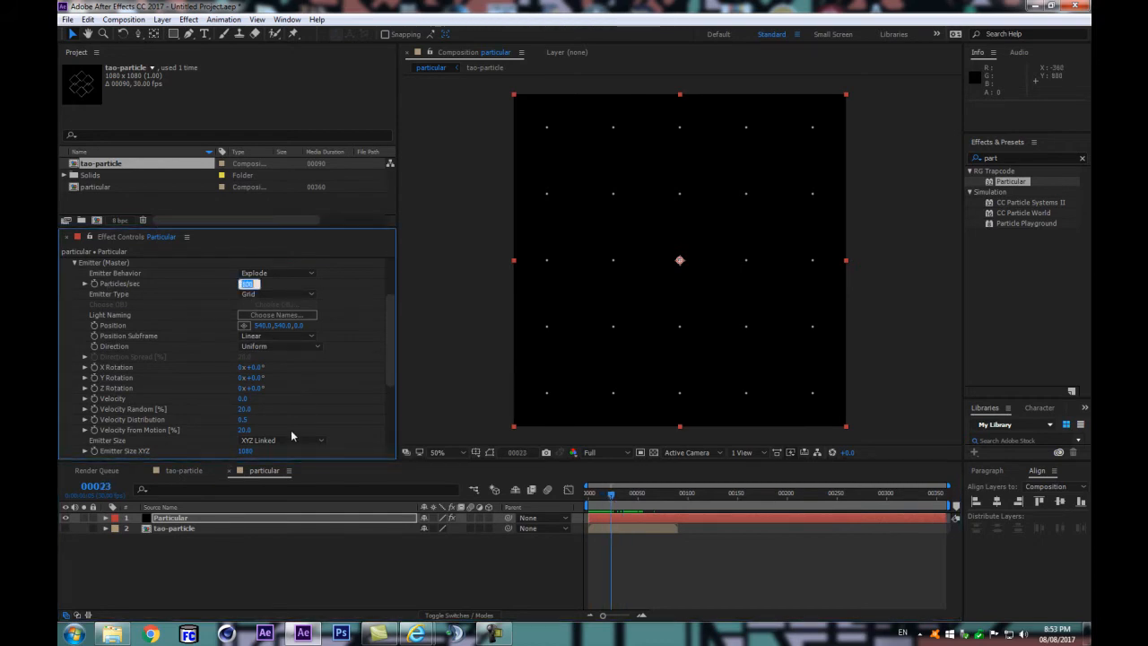
text(1)
key(Return)
Step: Try a Point emitter with 1671 particles per second and a velocity of 90, scrubbing the composition to preview it
click(271, 293)
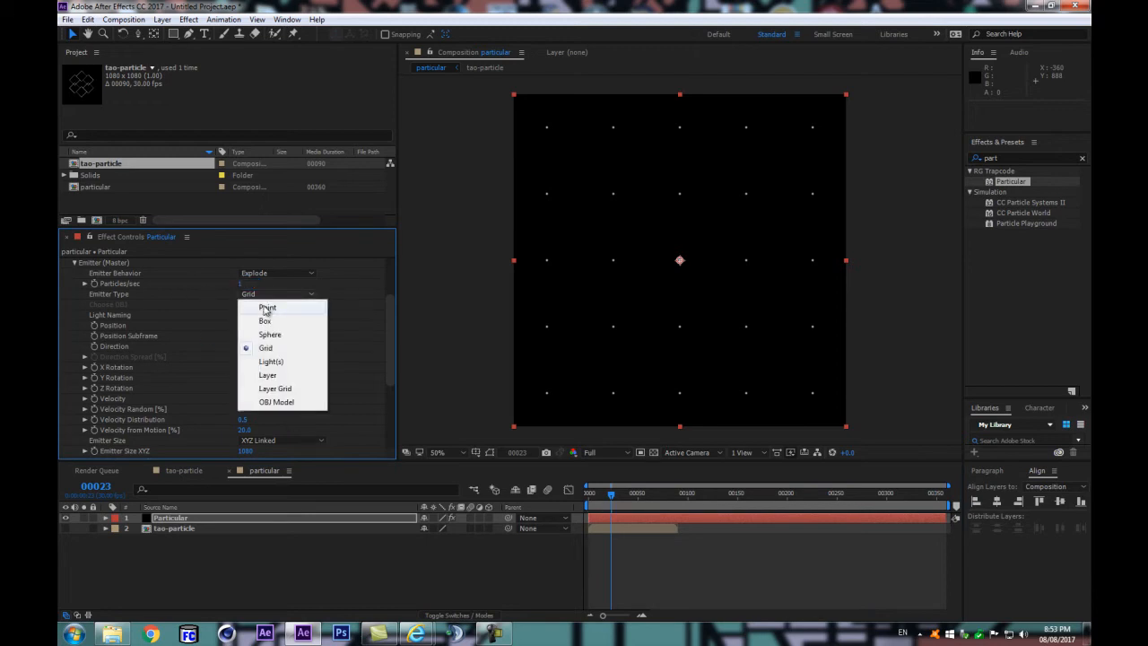
click(266, 308)
drag(592, 492, 625, 492)
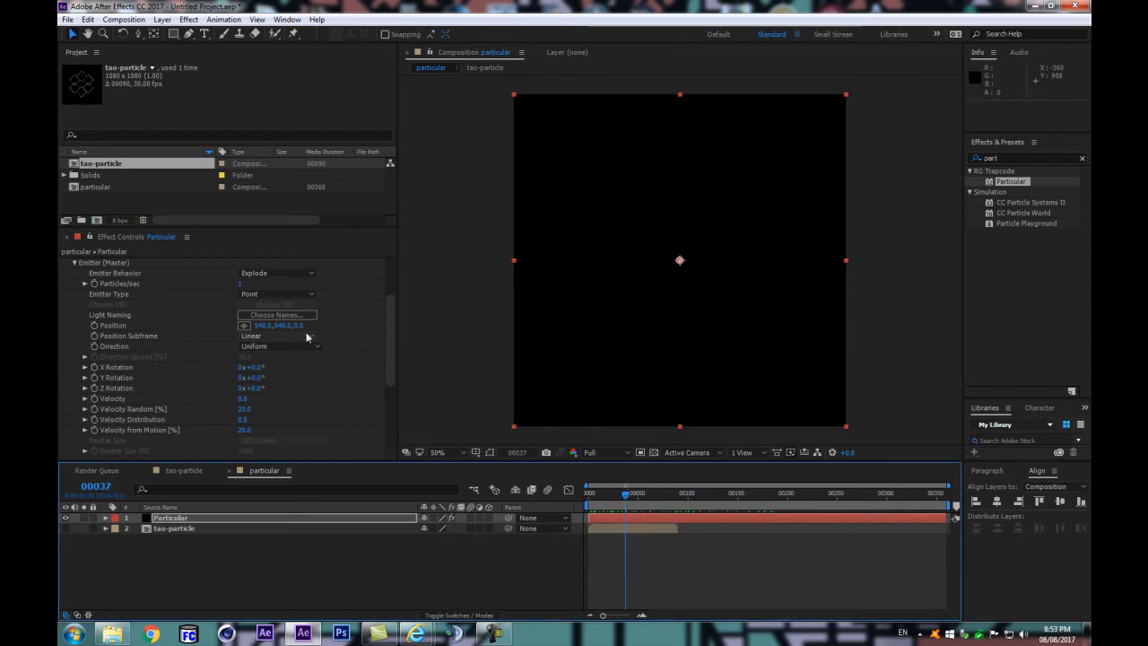
click(237, 284)
drag(241, 285, 330, 283)
drag(592, 493, 642, 508)
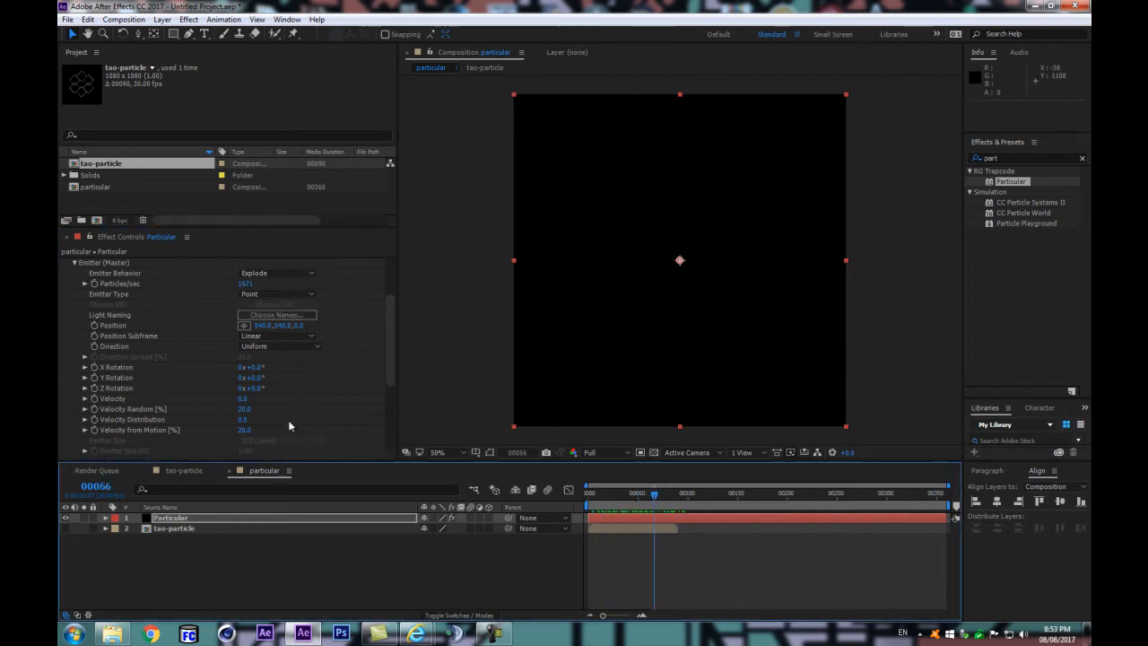
drag(243, 398, 253, 397)
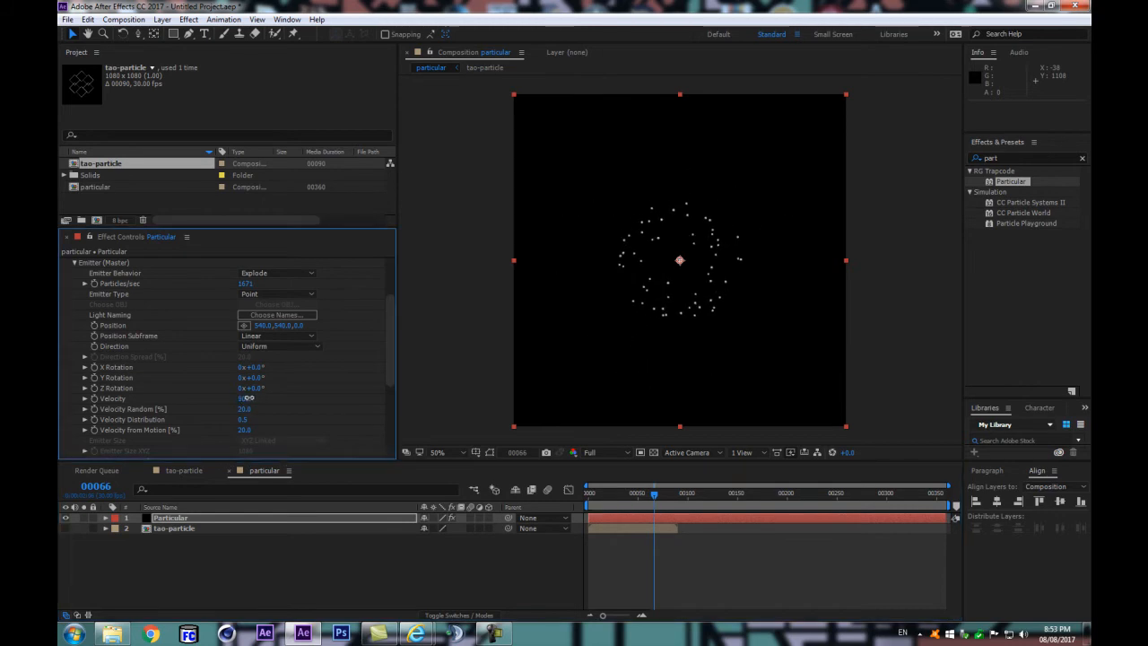
mouse_move(651, 492)
mouse_down()
mouse_move(594, 495)
mouse_move(646, 500)
mouse_up()
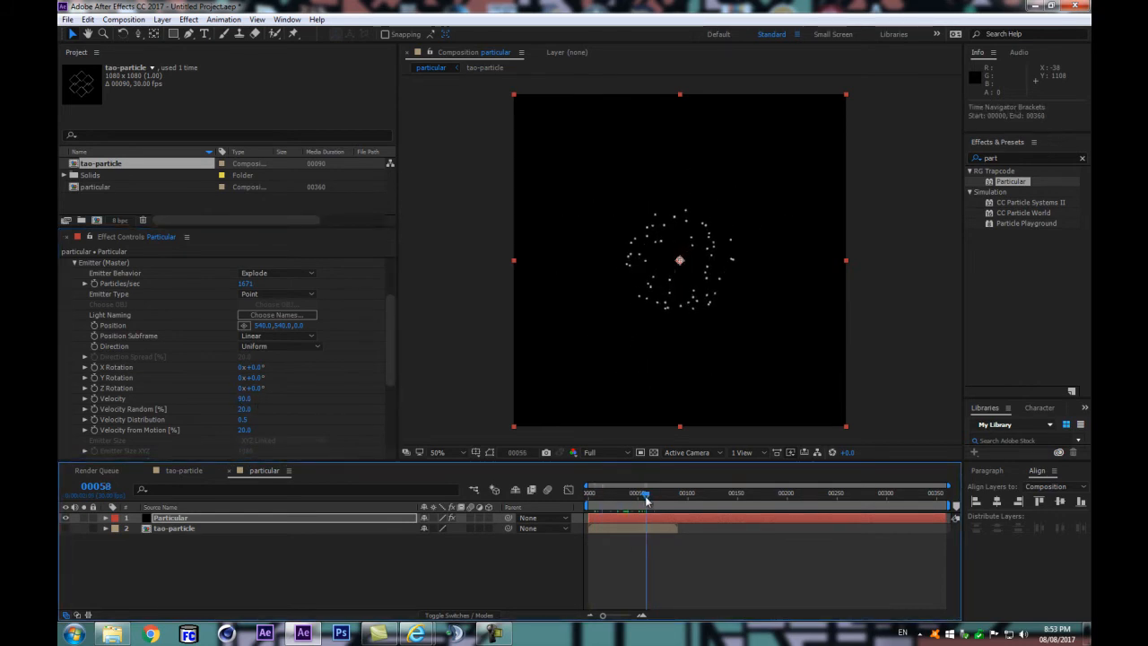
Step: Undo the Point emitter, particle rate and velocity changes to return to the Grid emitter
key(ctrl+z)
key(ctrl+z)
click(252, 293)
click(282, 303)
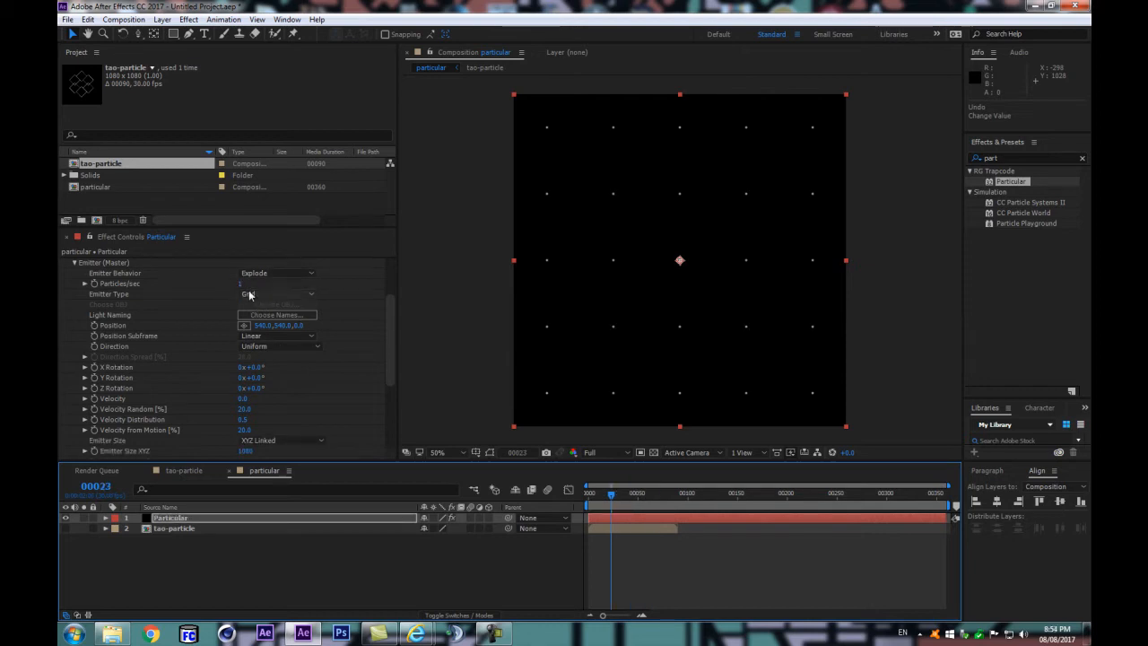
Step: Review the particle grid at frame 75 and the Emitter and Particle (Master) settings, and select the tao-particle layer
drag(588, 493, 663, 494)
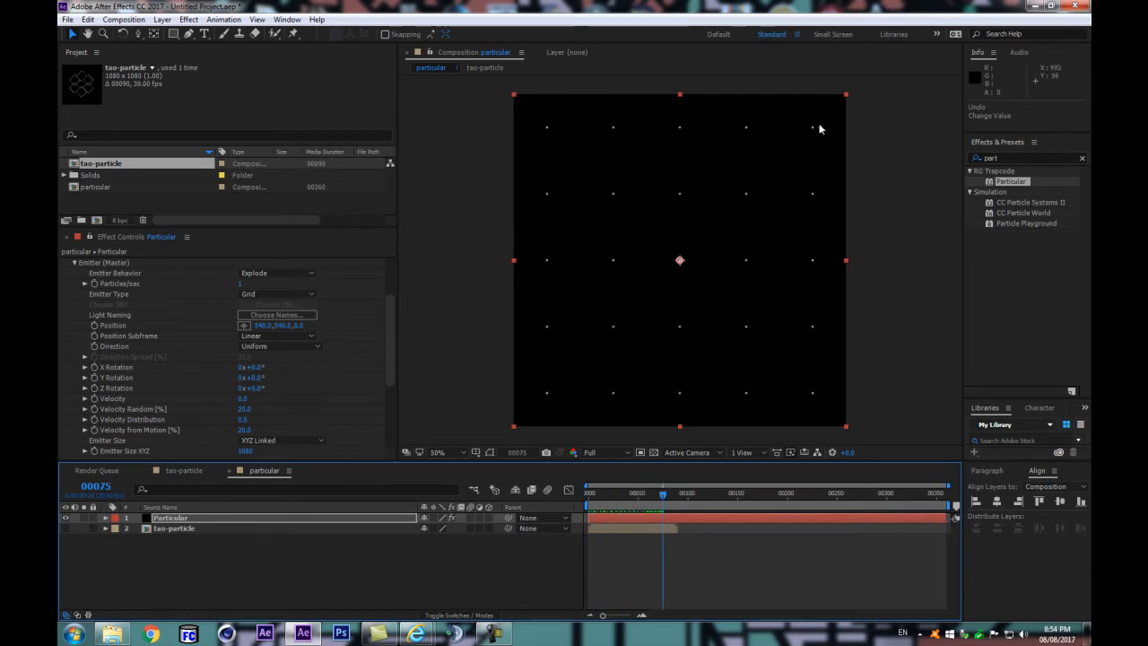
scroll(319, 350, down, 4)
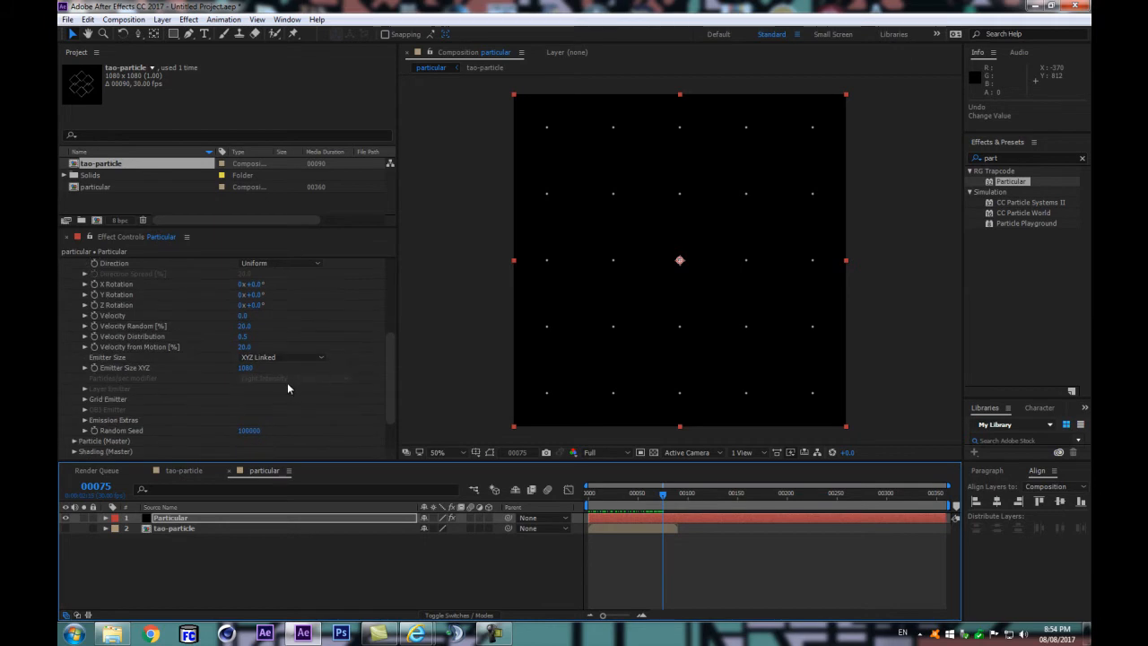
scroll(283, 384, up, 5)
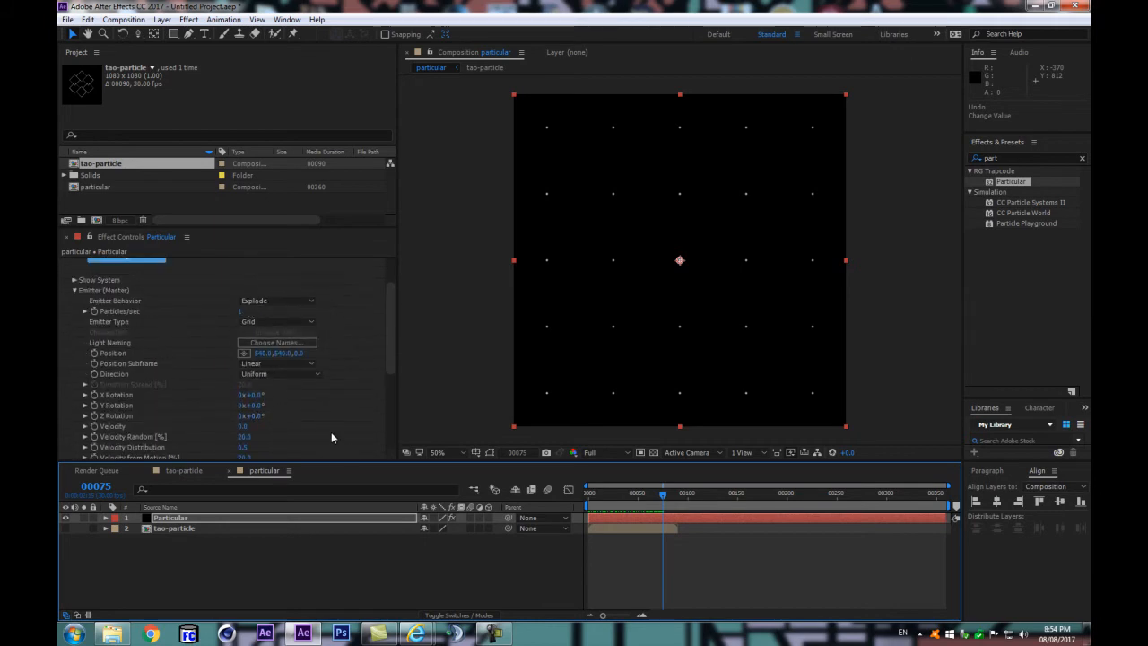
scroll(323, 437, down, 1)
scroll(105, 434, down, 5)
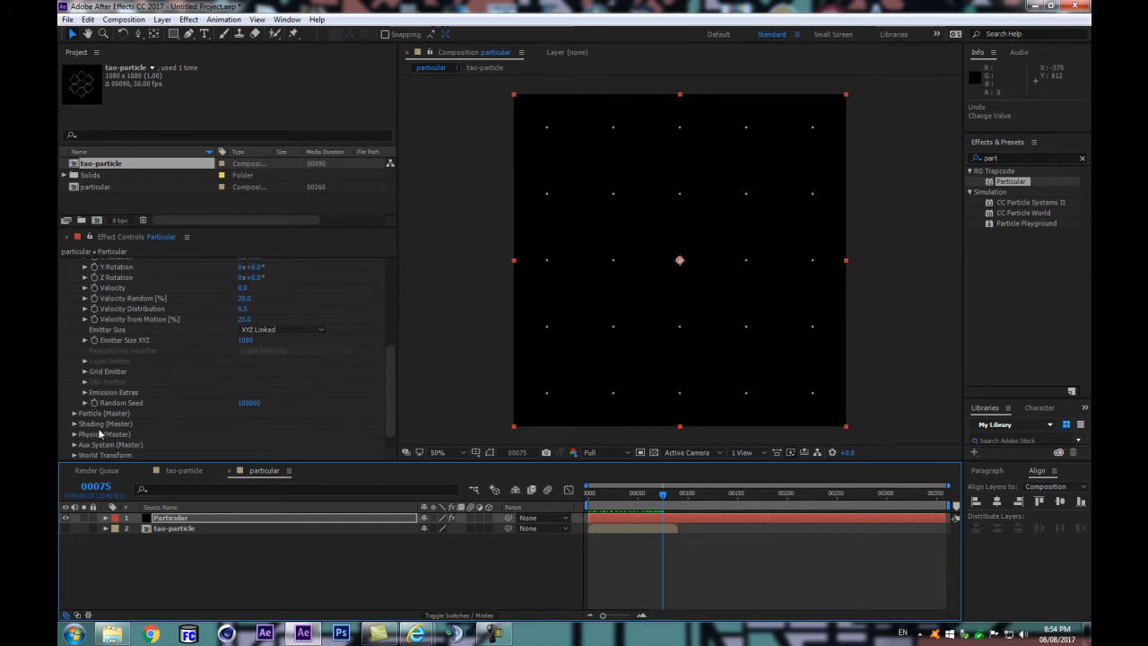
click(74, 414)
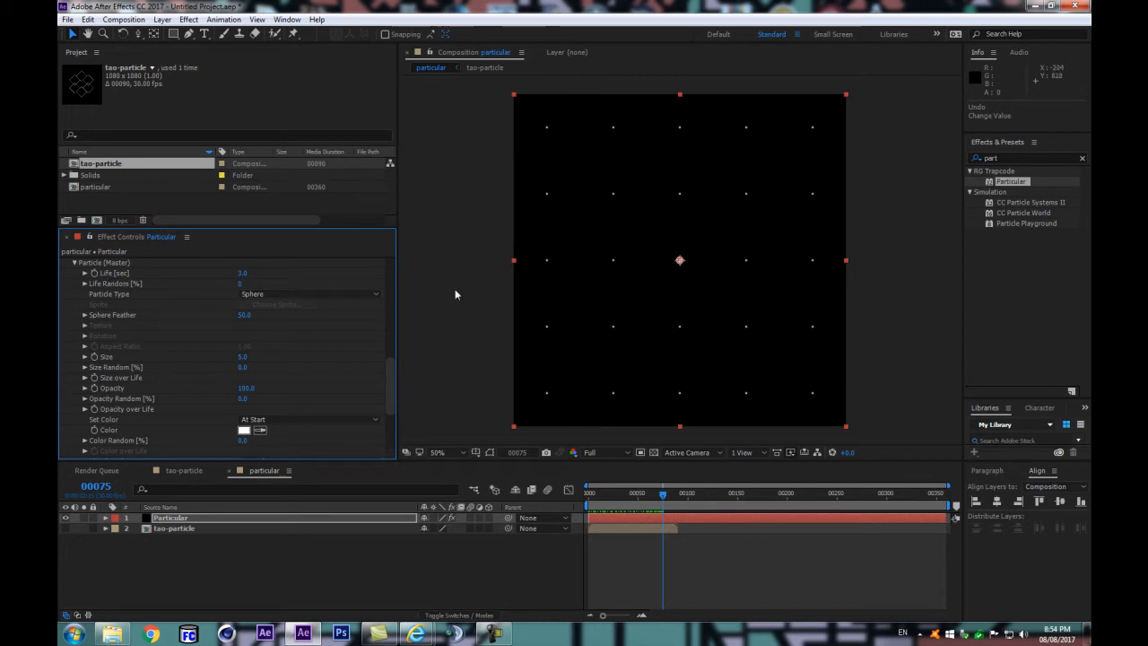
click(189, 531)
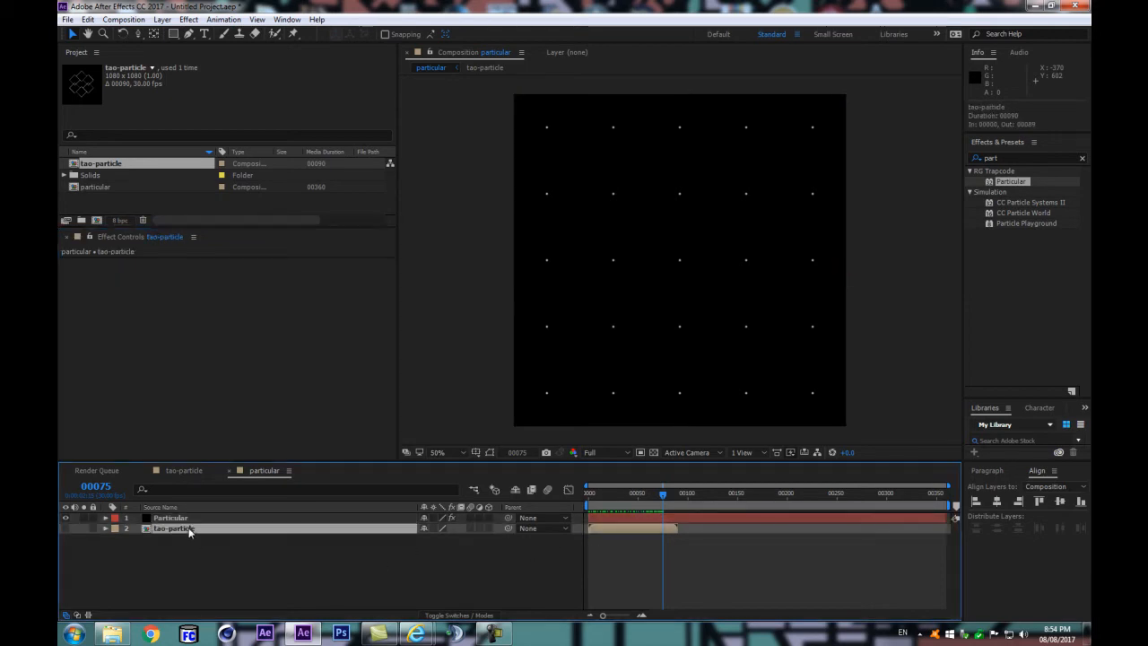
Step: Move to frame 90 and set the Particular layer's Particle Type to Sprite in the Particle (Master) settings
drag(663, 494, 682, 499)
key(Page_Down)
click(190, 520)
scroll(263, 444, down, 5)
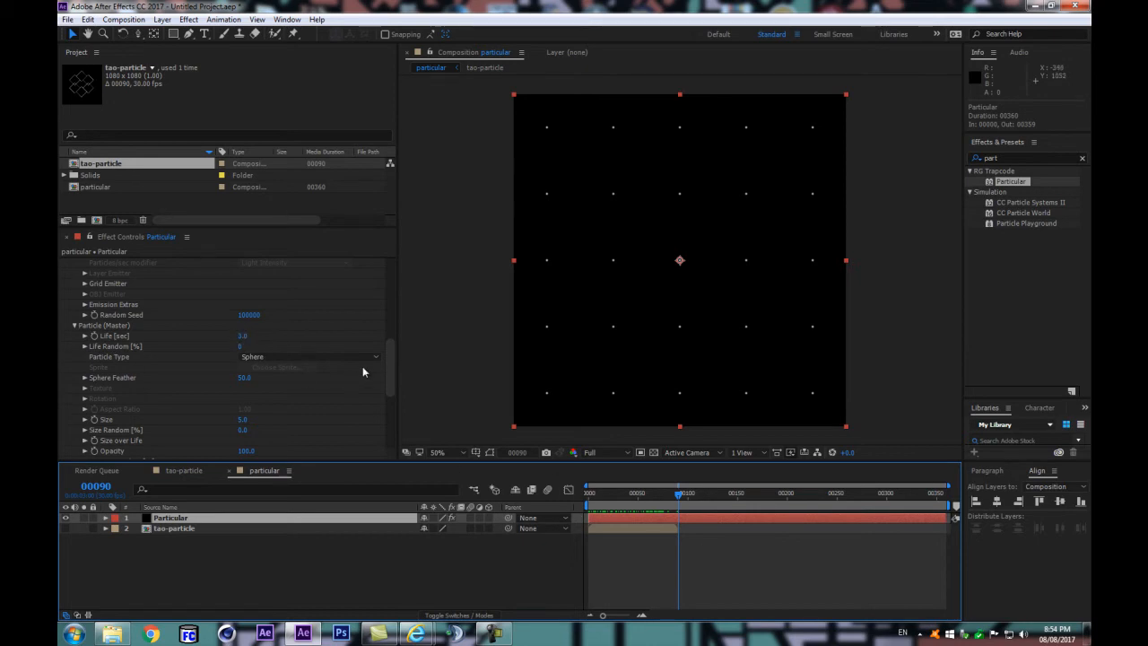
drag(391, 366, 393, 387)
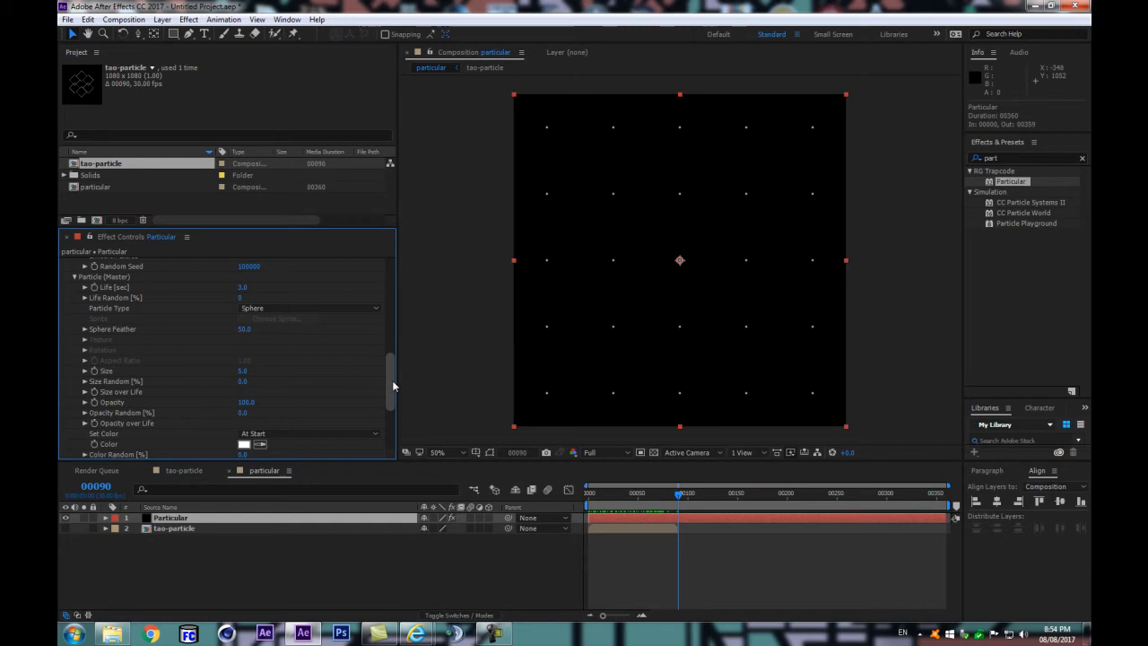
scroll(309, 386, down, 4)
scroll(309, 385, up, 2)
scroll(308, 386, up, 1)
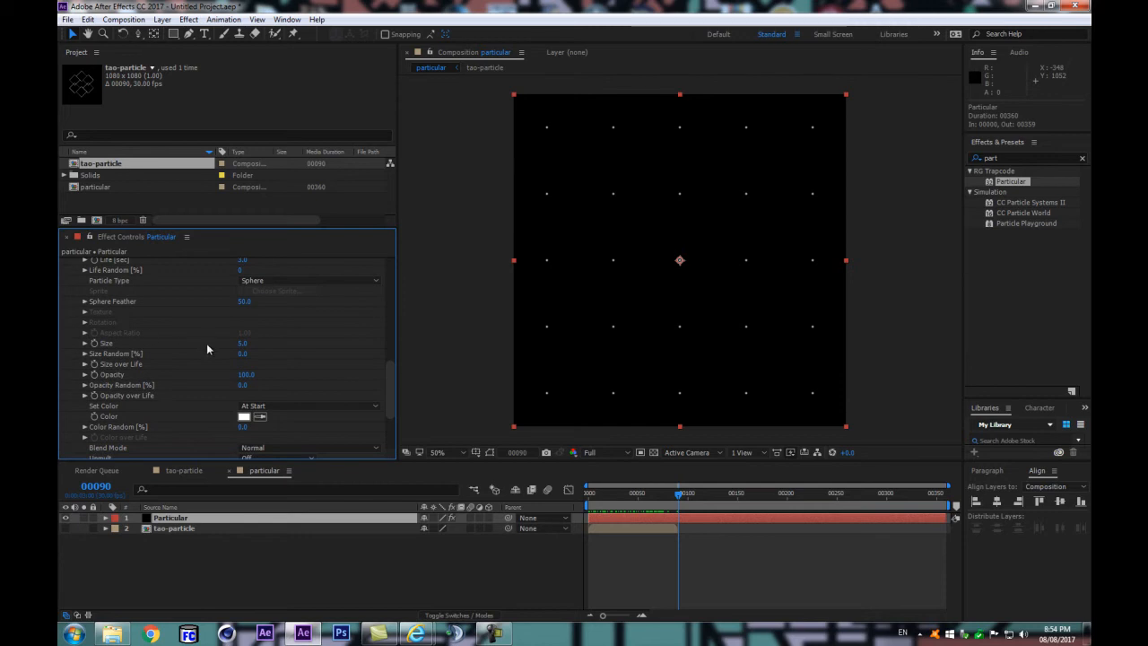
click(282, 281)
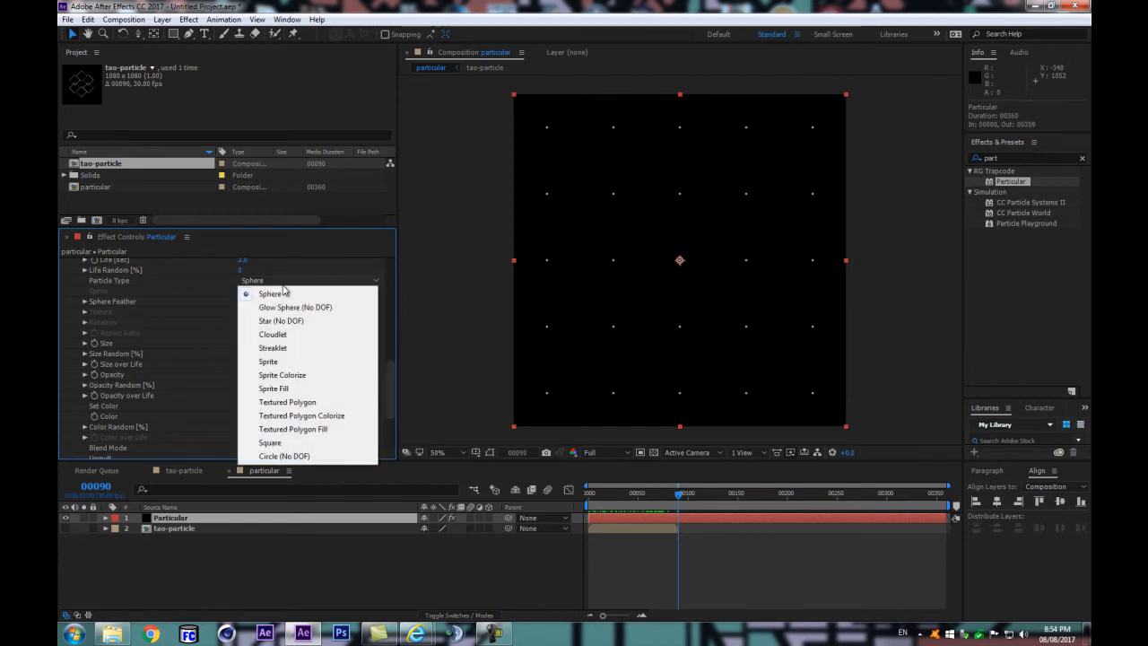
click(296, 362)
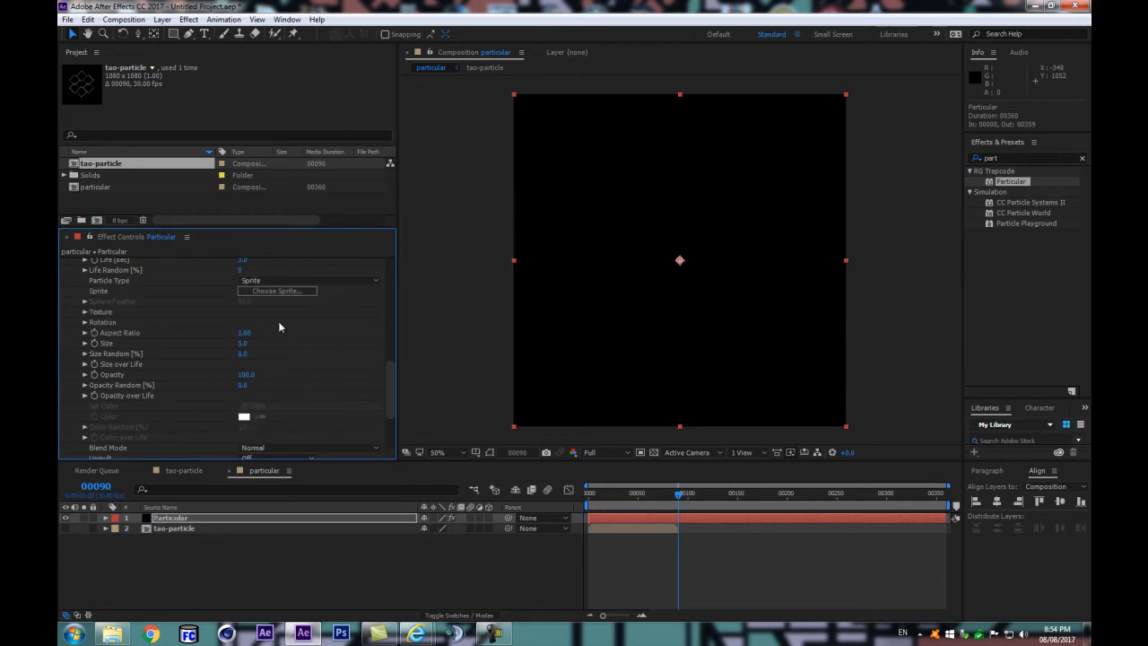
Step: Look at the preset sprites without choosing one, and assign the tao-particle layer as the particle's Texture layer
click(271, 290)
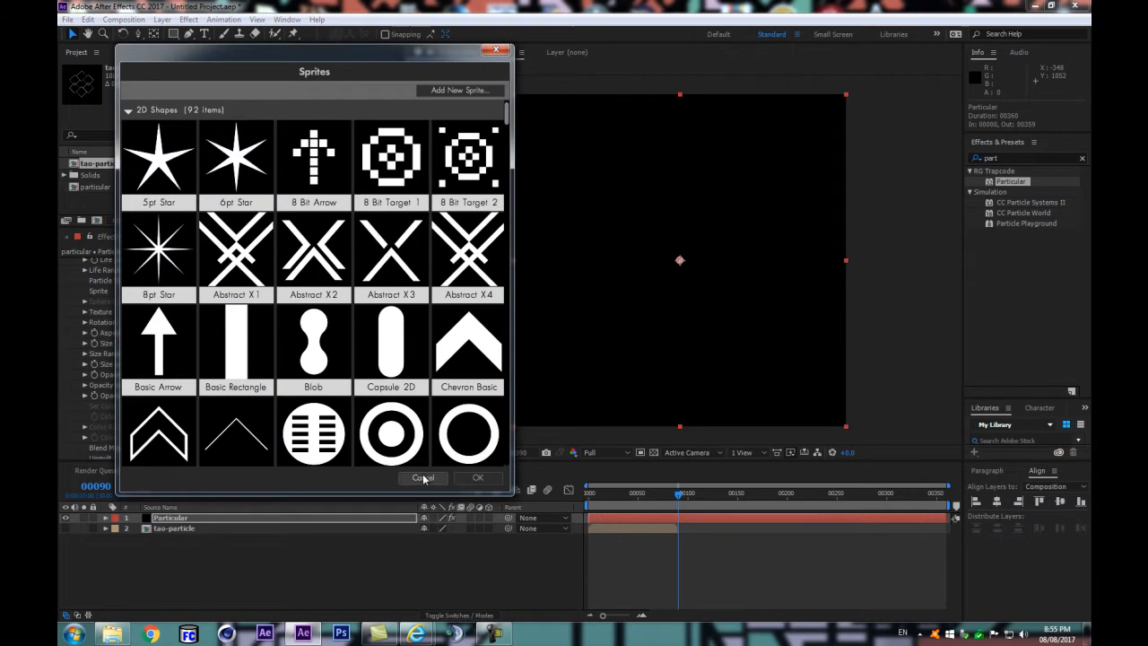
click(422, 477)
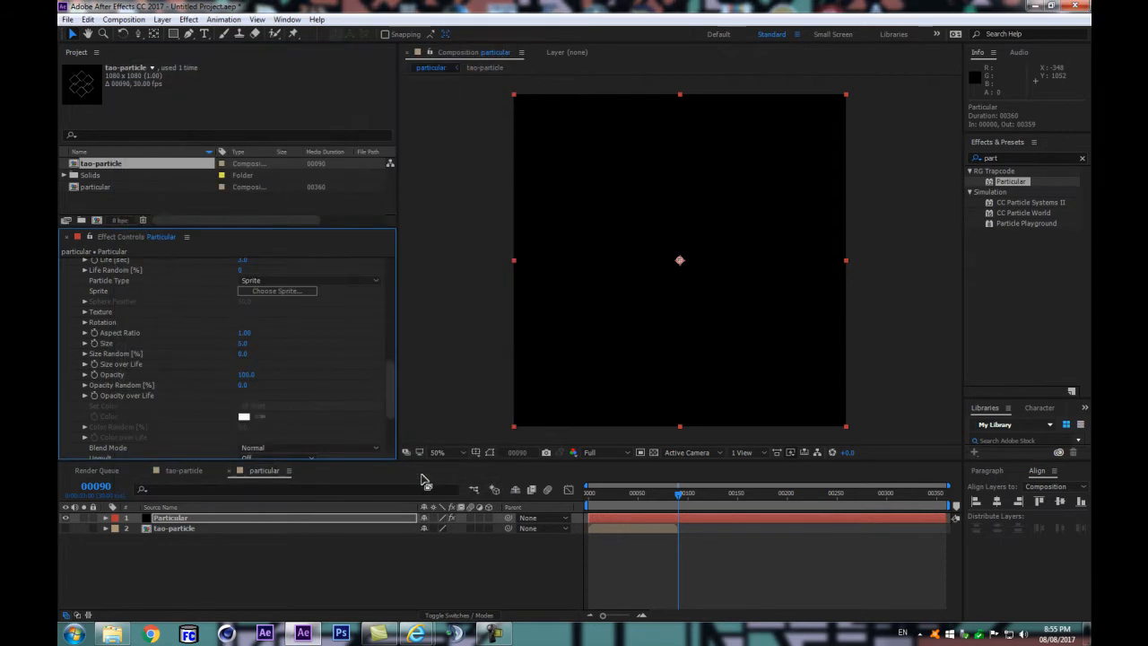
click(84, 311)
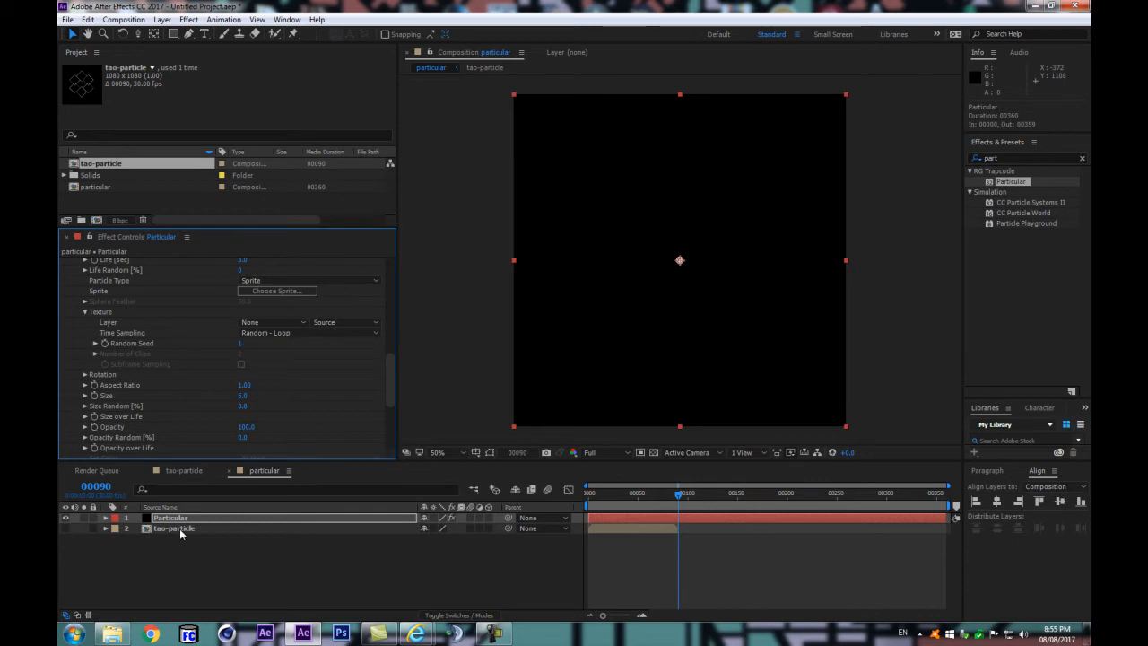
click(257, 324)
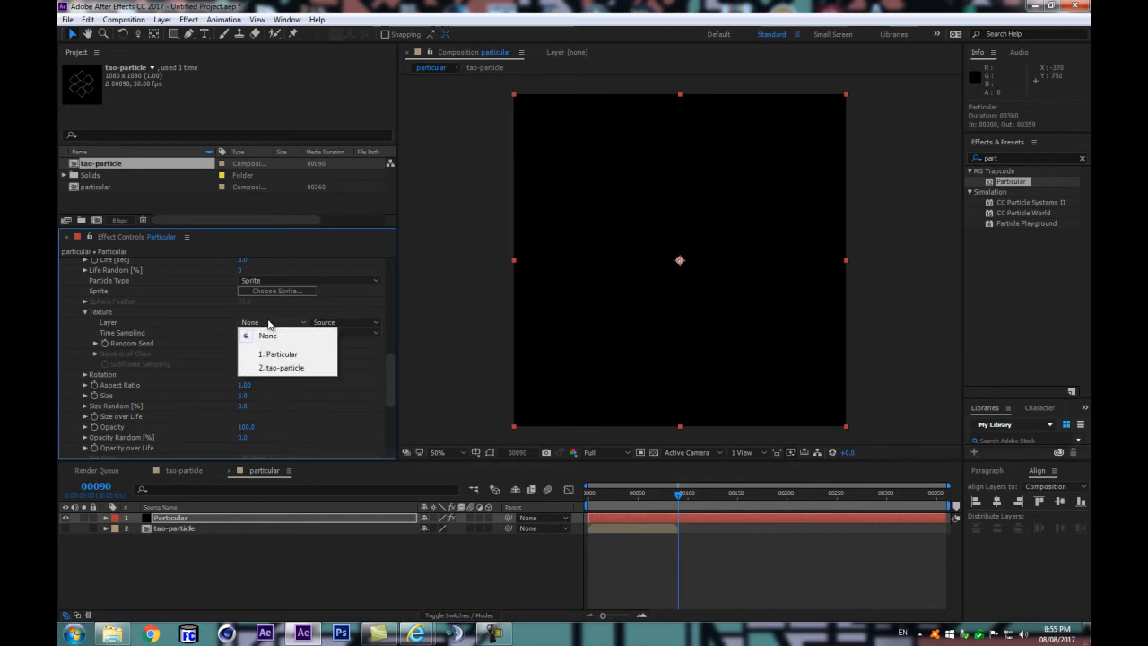
click(278, 368)
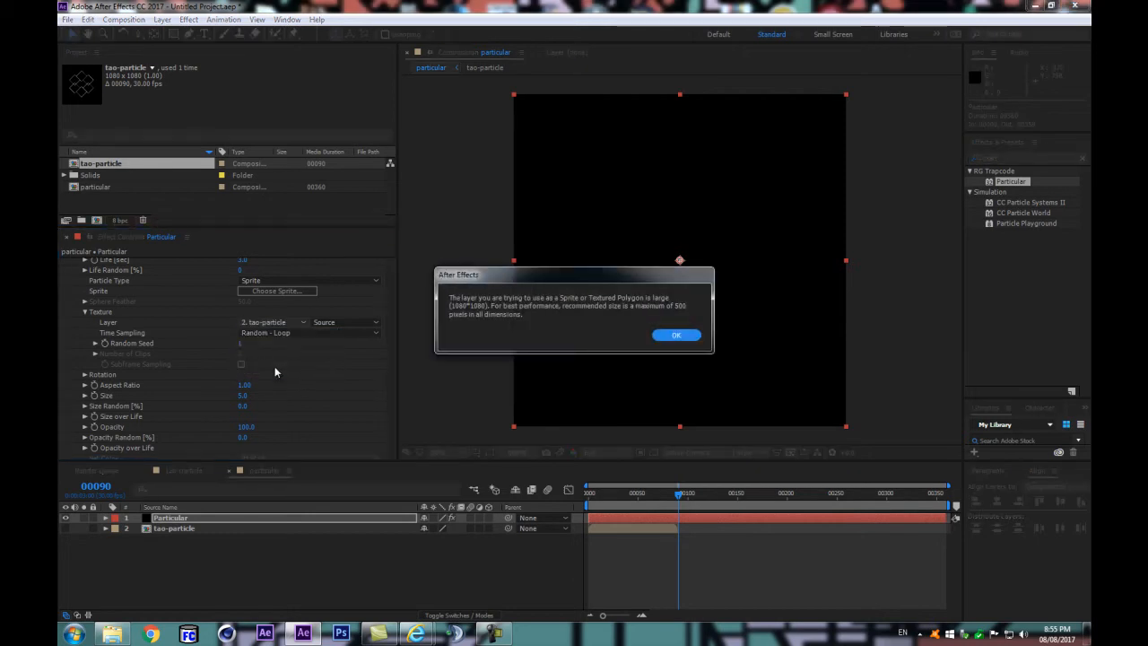
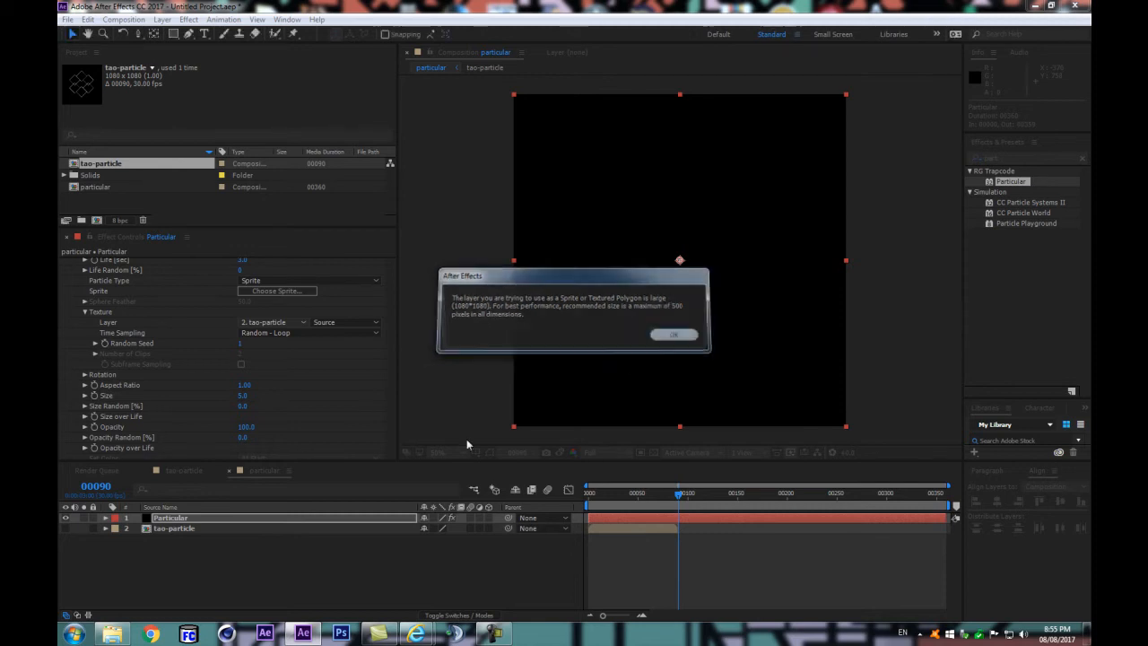
Step: Accept the large-texture warning, move to frame 40 and set the sprite particle Size to 228
click(680, 336)
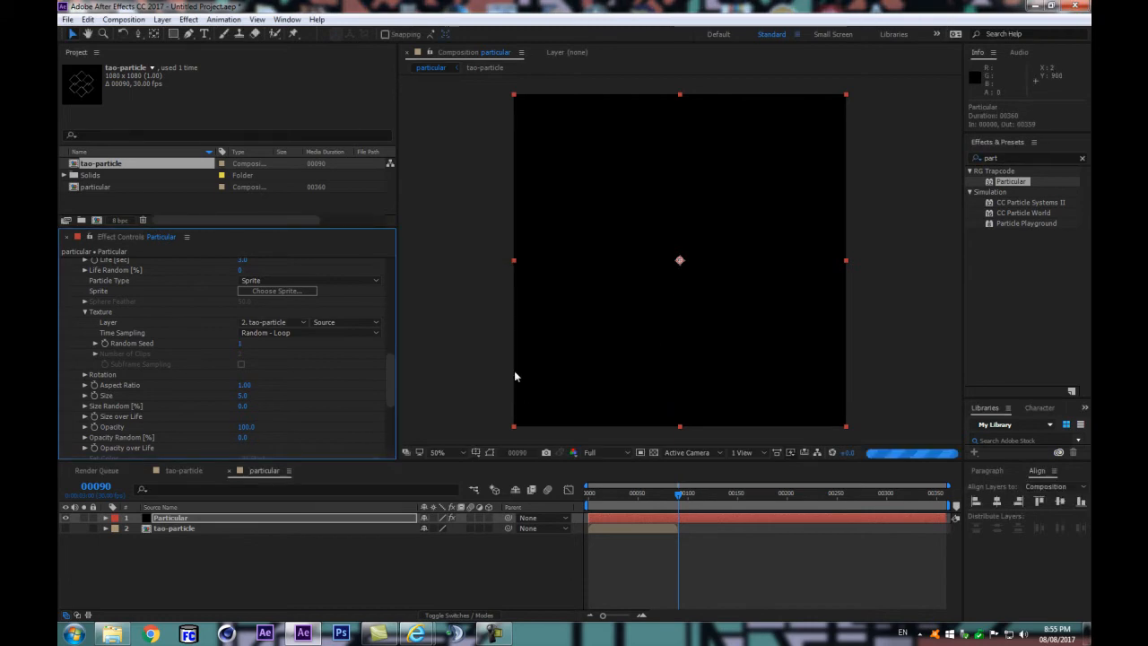
click(627, 493)
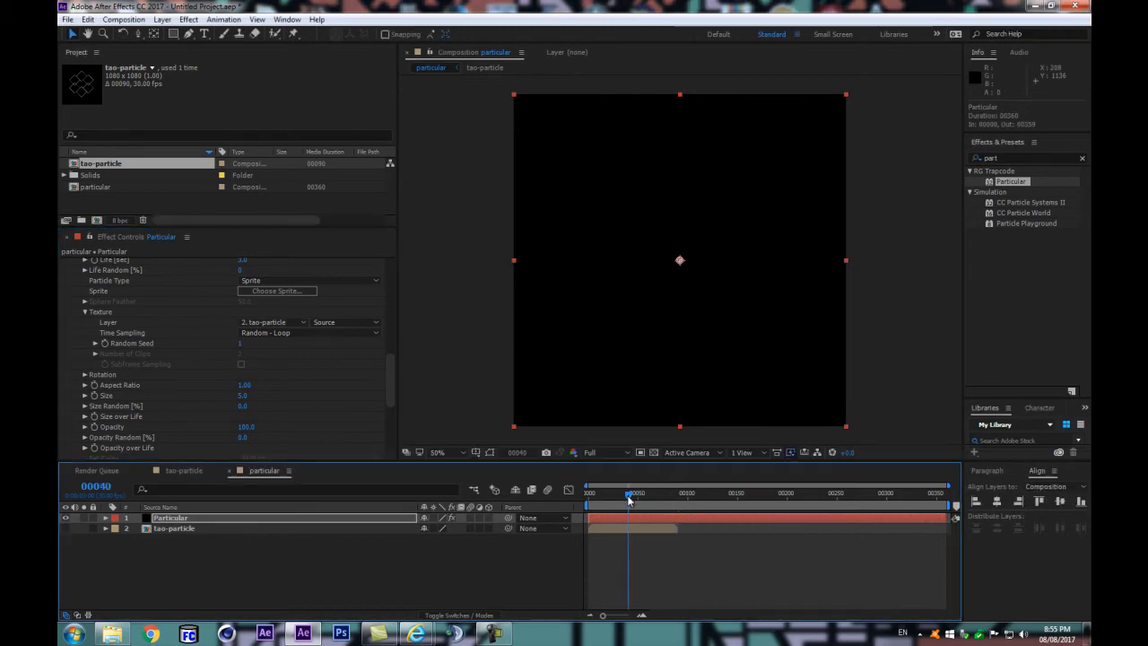
drag(392, 374, 387, 396)
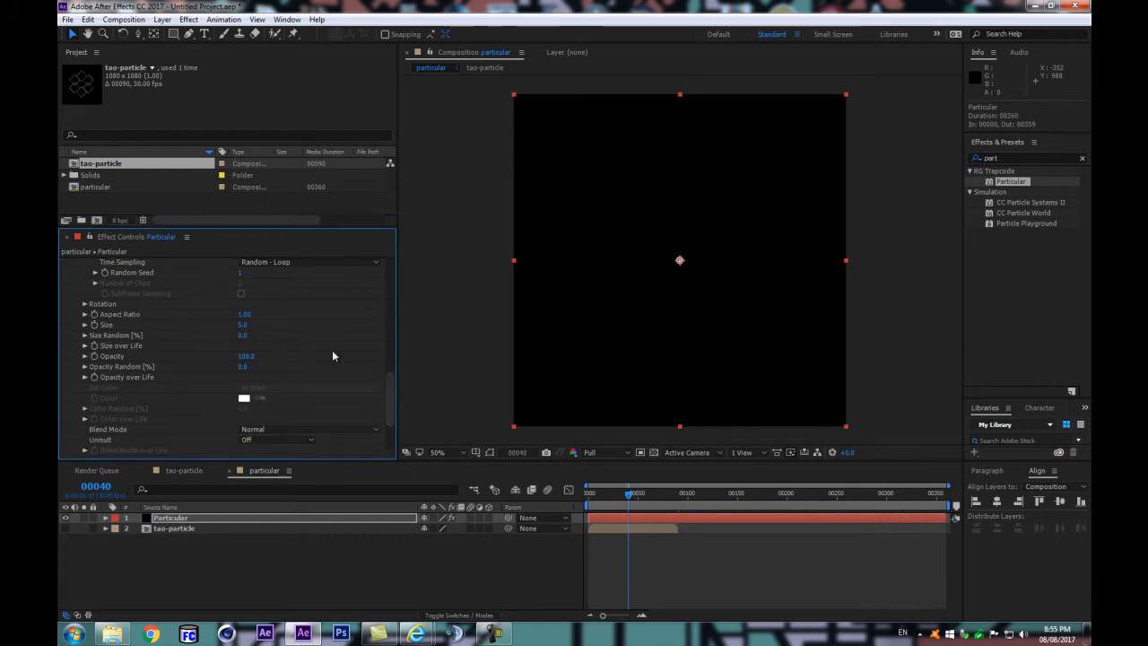
drag(243, 324, 384, 332)
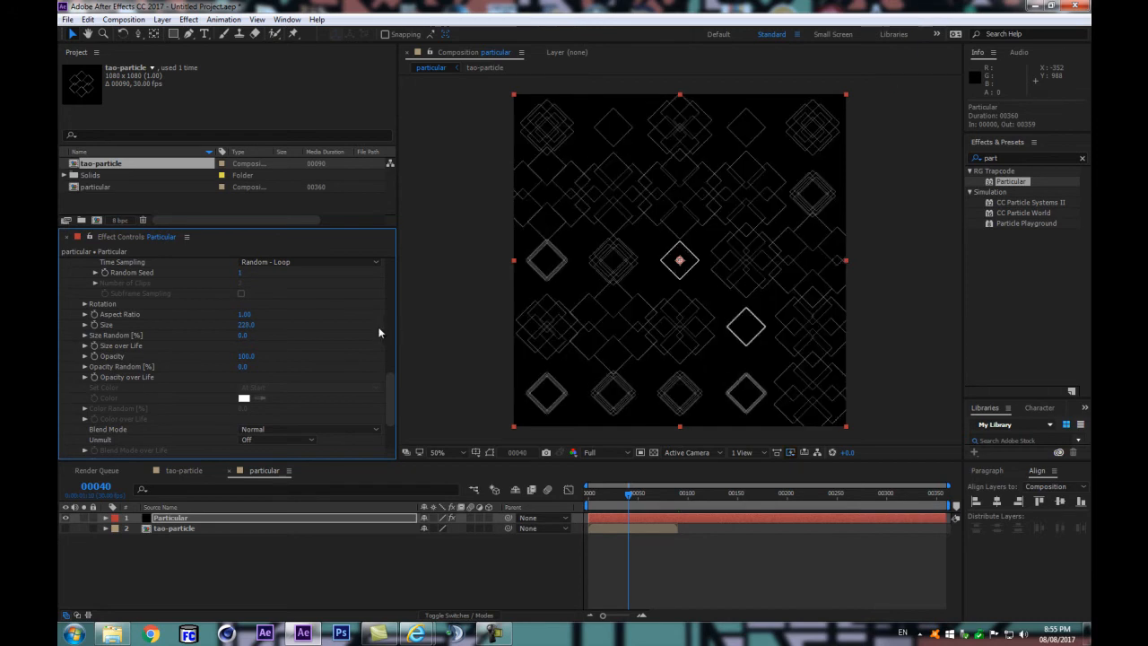
Step: Play the particle grid animation and end the composition's work area at frame 89
mouse_move(601, 499)
mouse_down()
mouse_move(592, 499)
mouse_move(624, 499)
mouse_up()
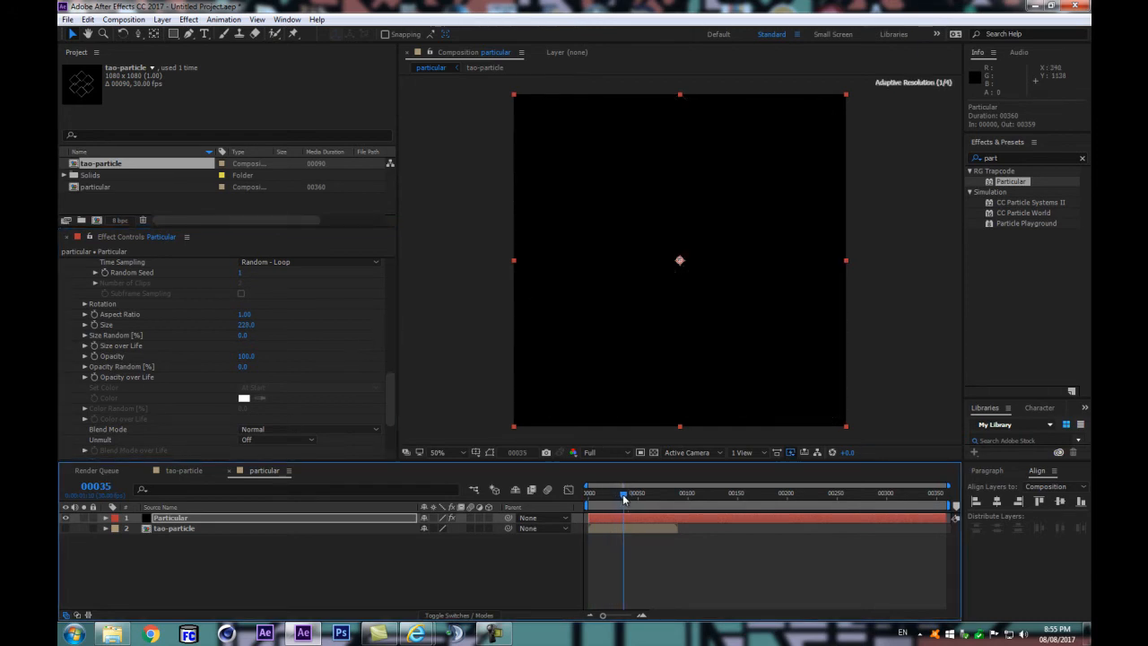
scroll(349, 349, up, 1)
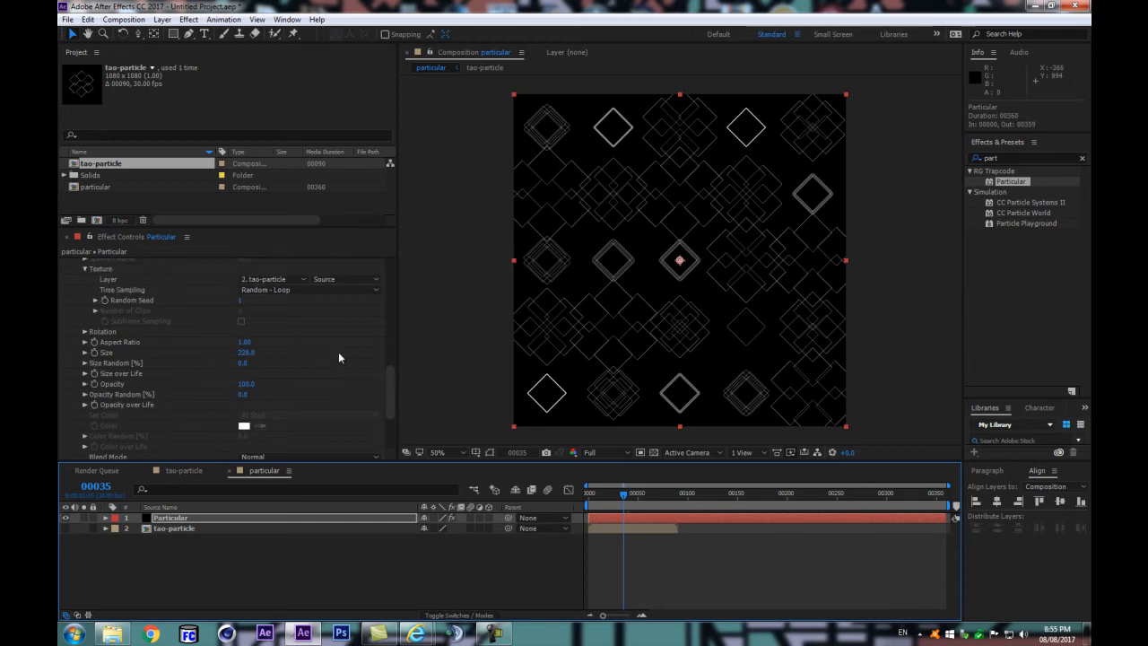
click(411, 590)
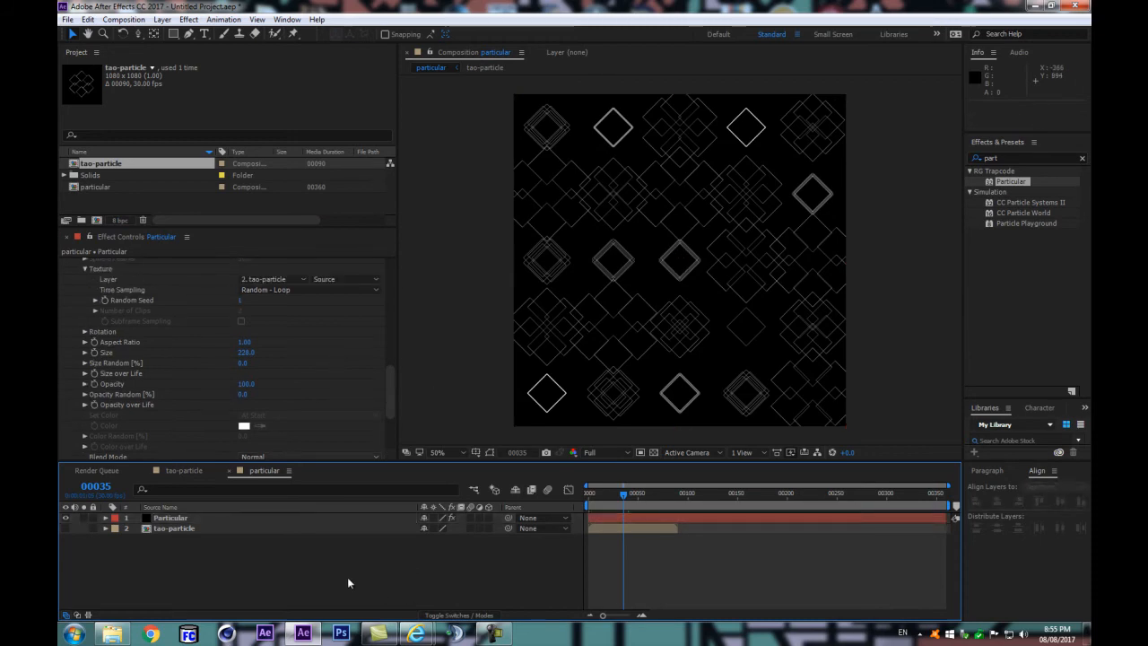
key(space)
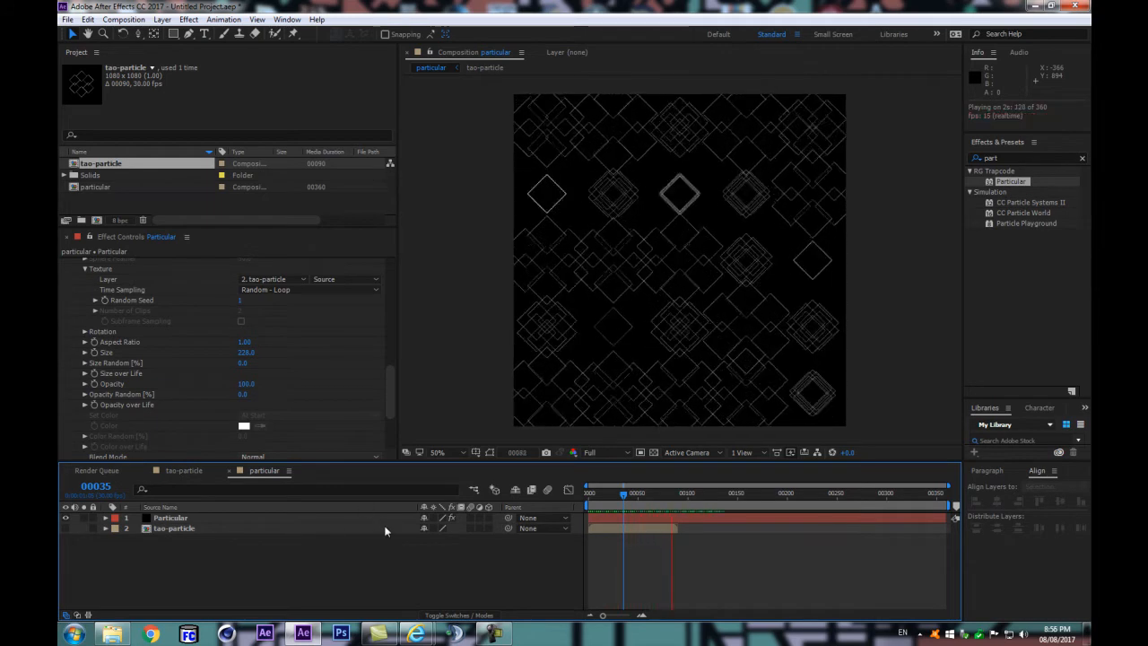
drag(685, 489, 676, 492)
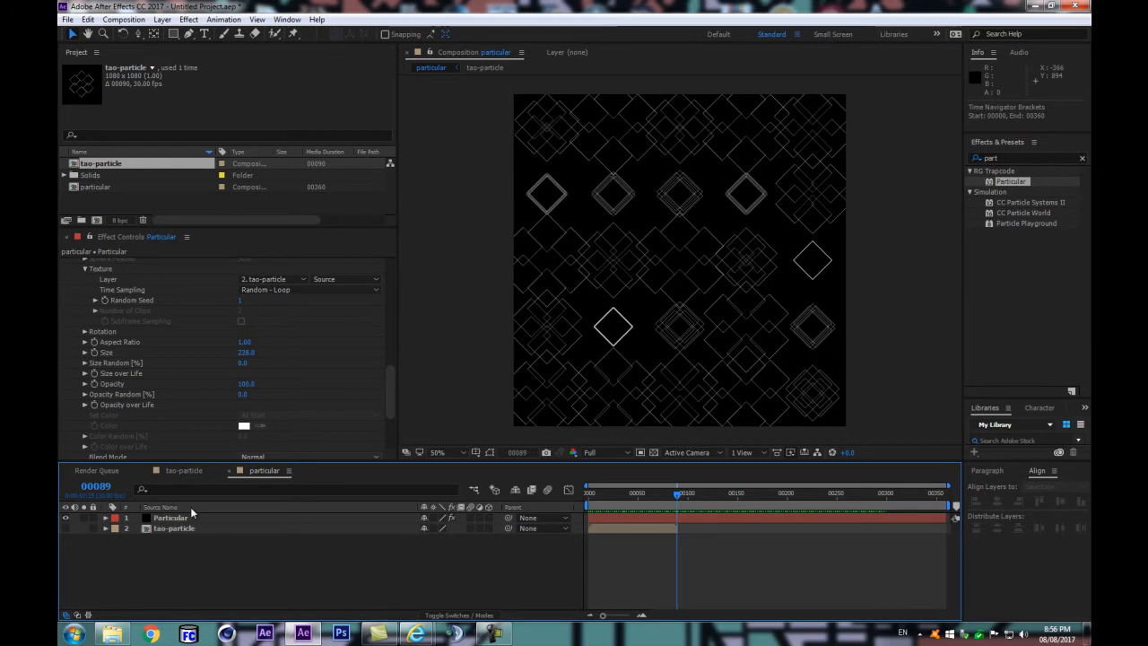
key(space)
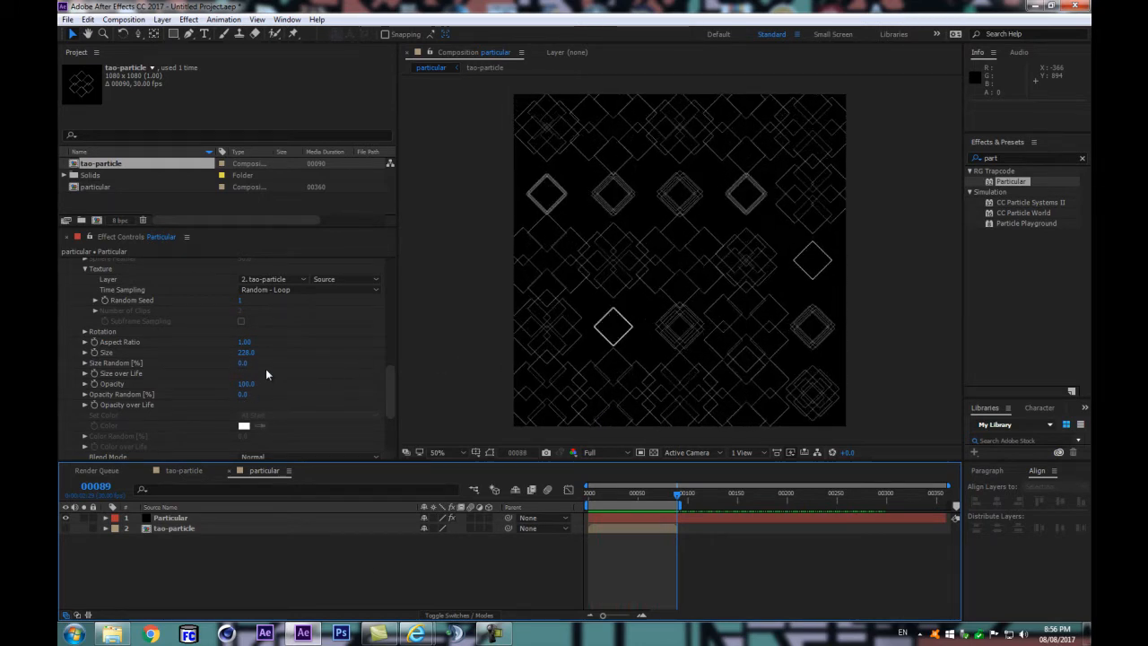
Step: Enlarge the sprite particle Size to 307 and preview the work area
drag(246, 353, 337, 354)
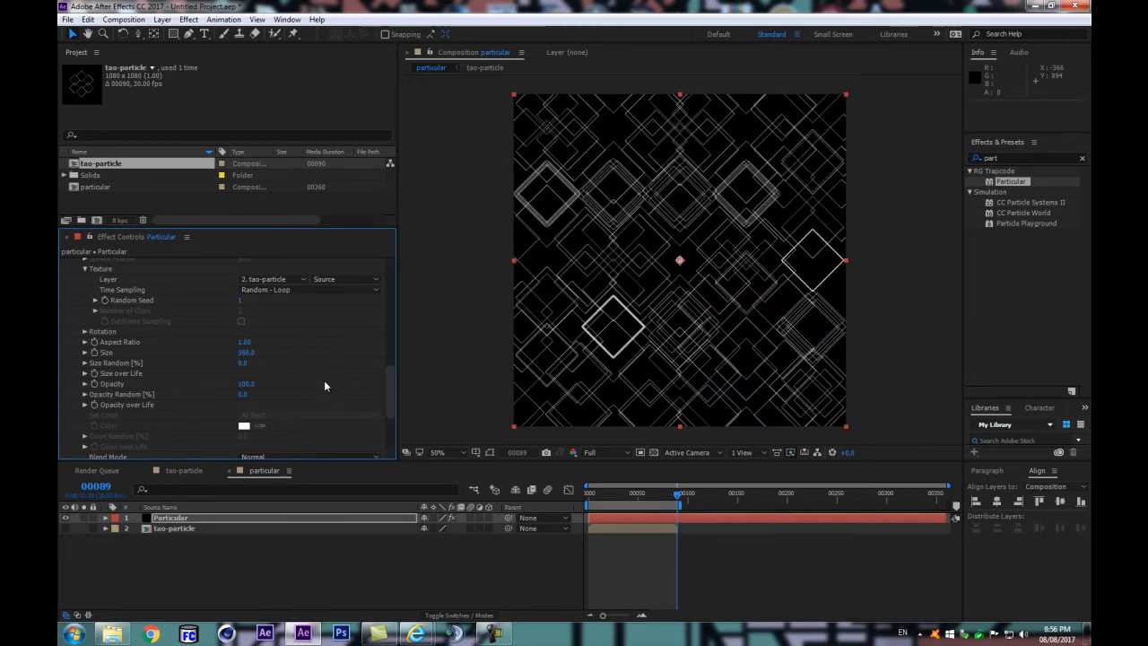
drag(251, 356, 227, 356)
click(366, 589)
key(space)
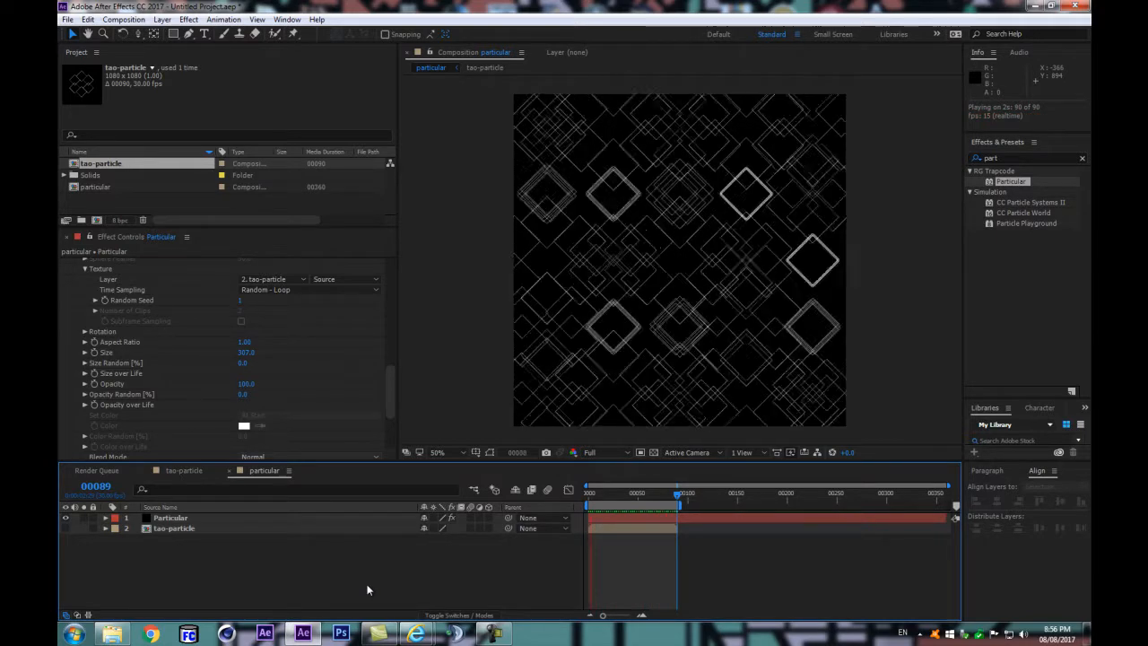
Step: Compare the last frames of the loop with frames 0 and 1 to check where the particles start appearing
key(Page_Up)
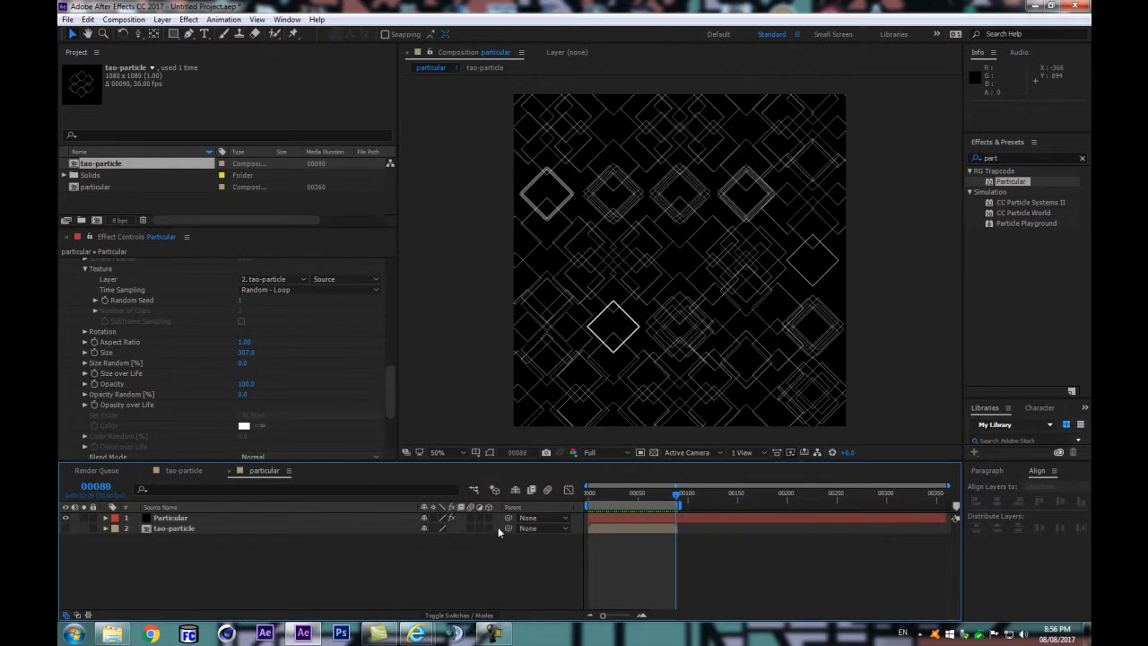
key(Home)
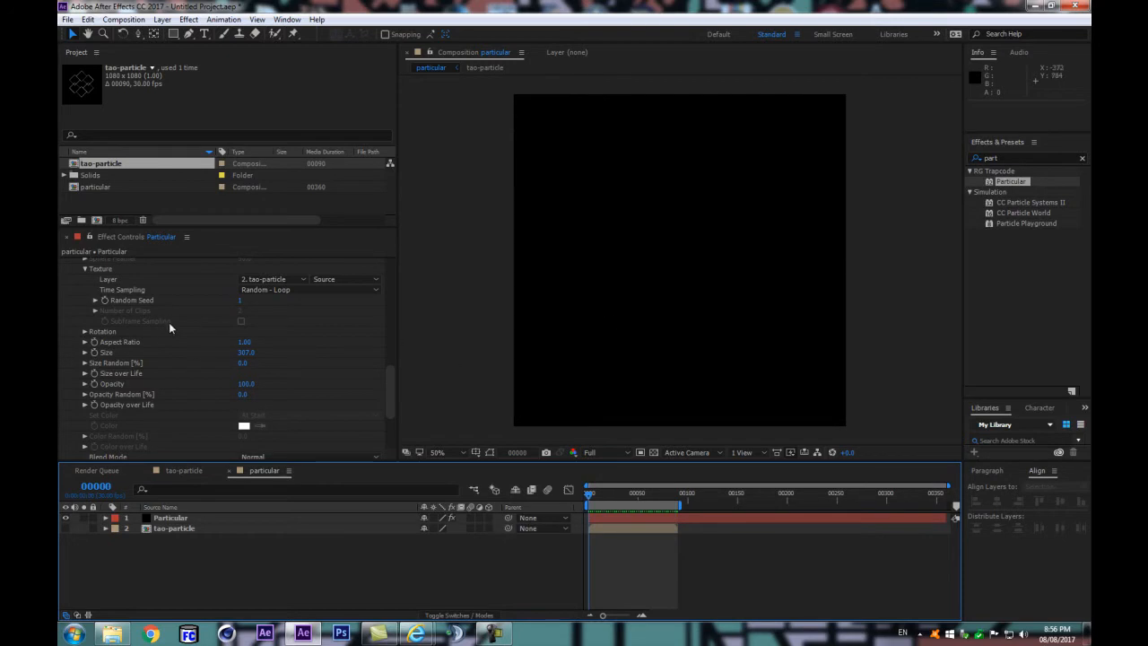
key(Page_Down)
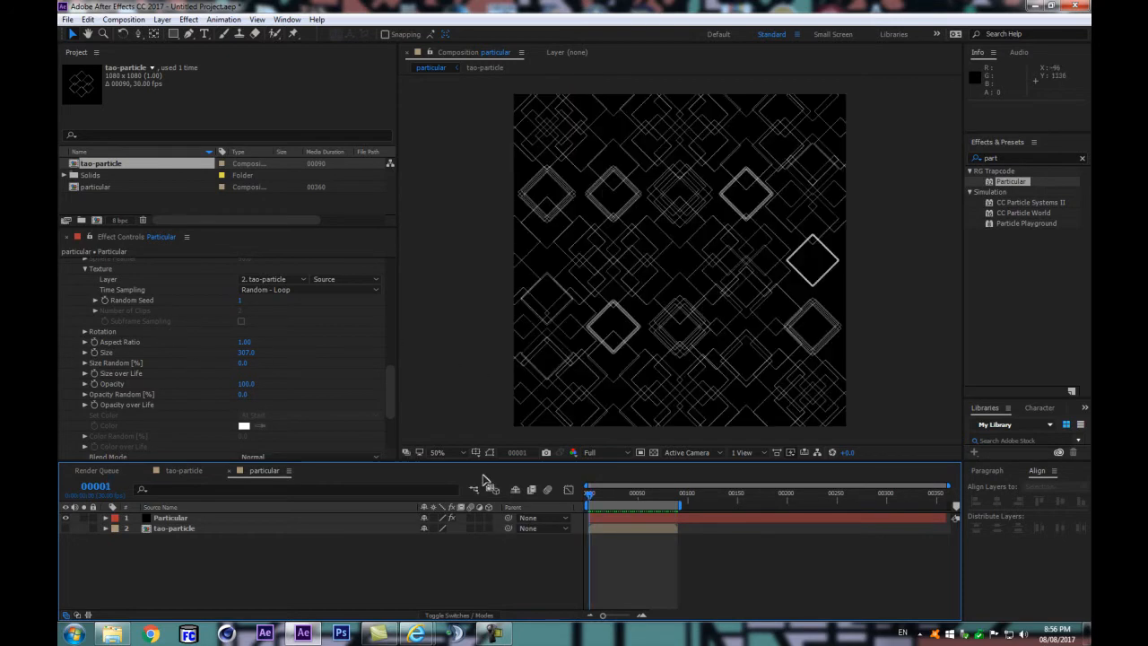
key(Page_Up)
key(Page_Down)
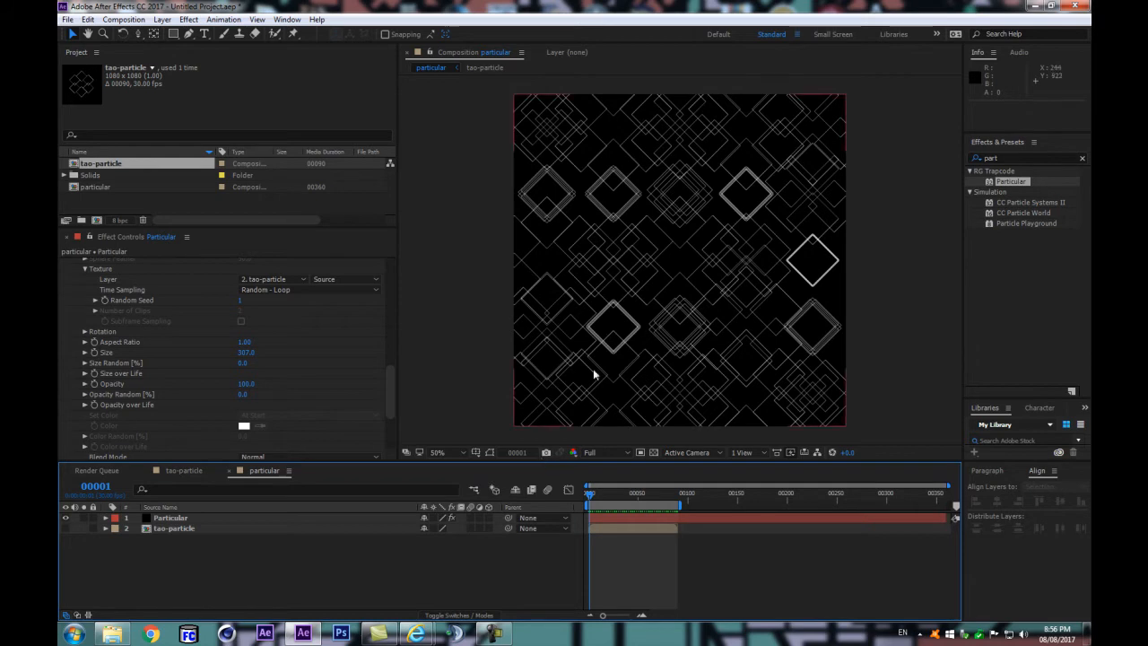
scroll(605, 341, up, 1)
key(Page_Up)
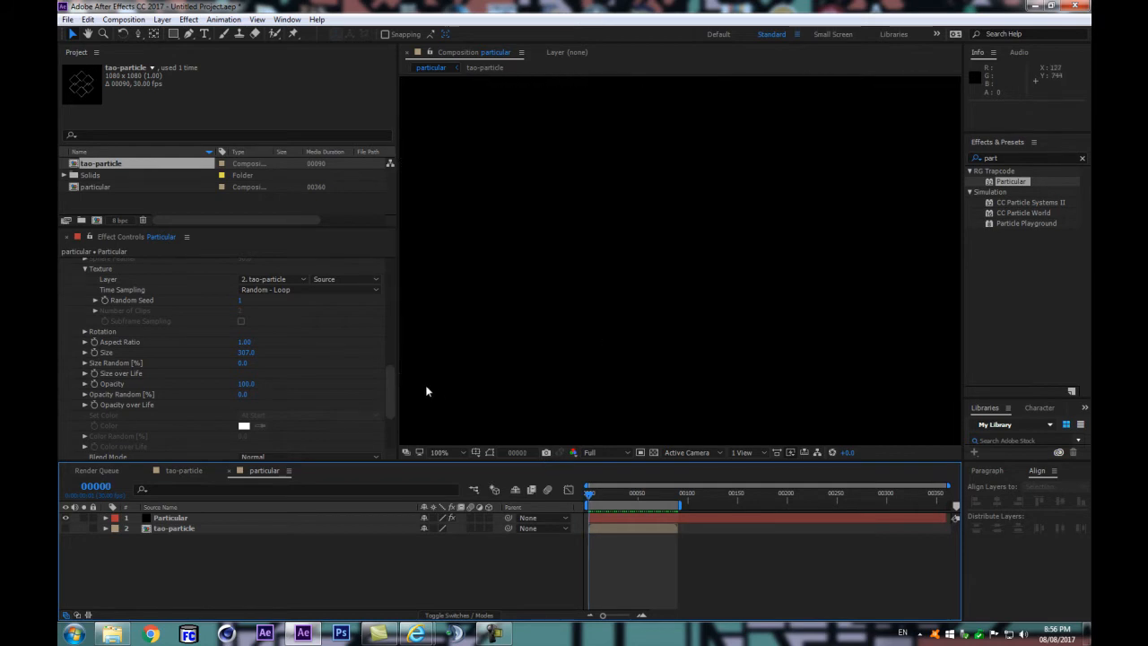
key(Page_Down)
scroll(579, 368, up, 1)
scroll(579, 368, down, 1)
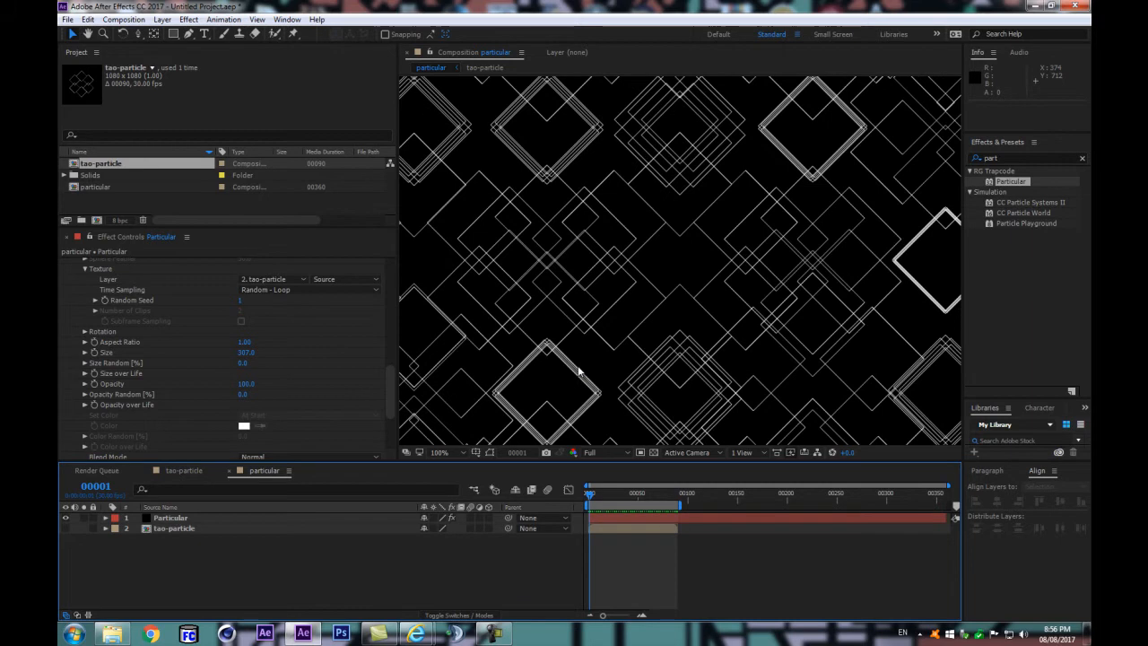
Step: Shift the Particular layer one frame earlier and play the loop from frame 0
click(226, 518)
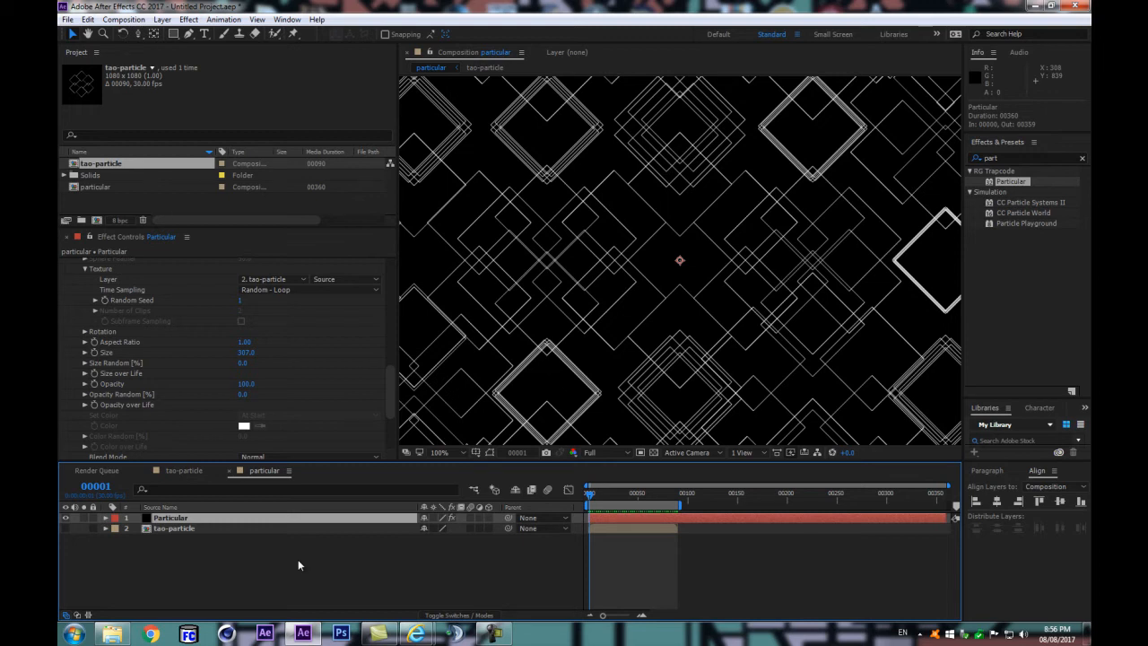
key(alt+Page_Up)
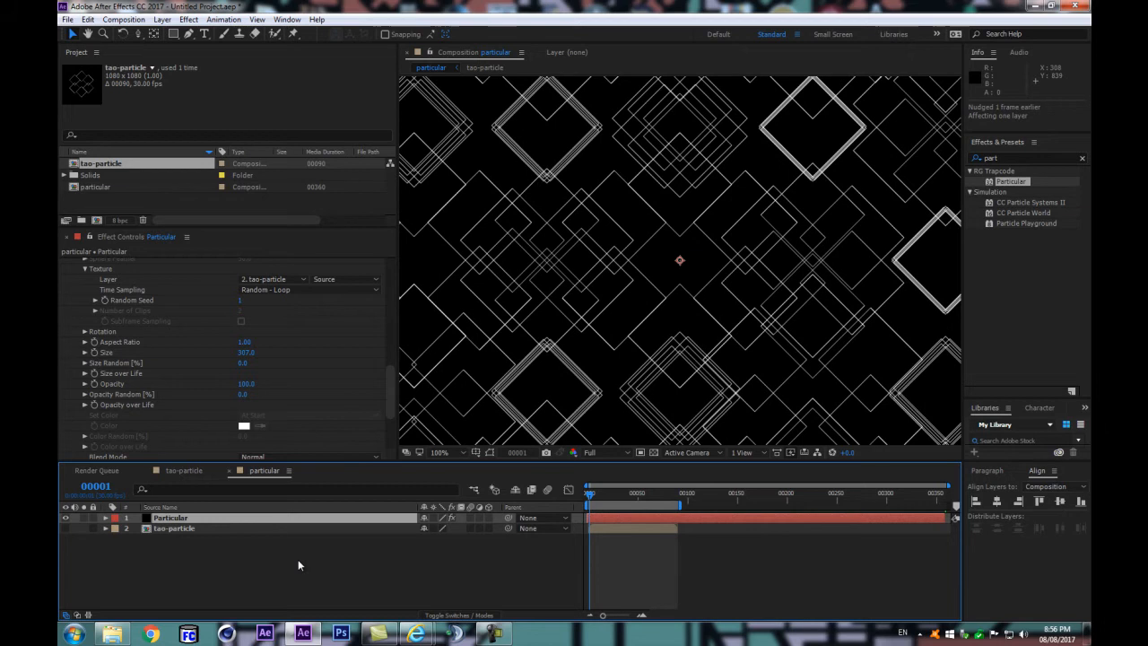
key(Home)
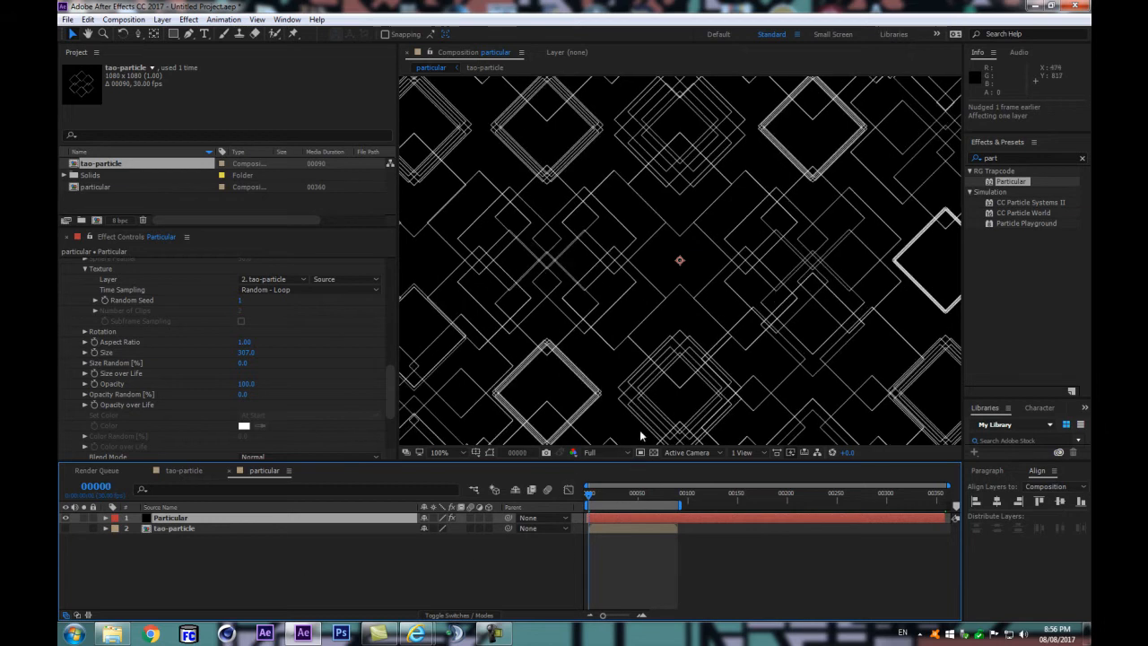
scroll(572, 320, down, 1)
scroll(572, 320, up, 1)
key(space)
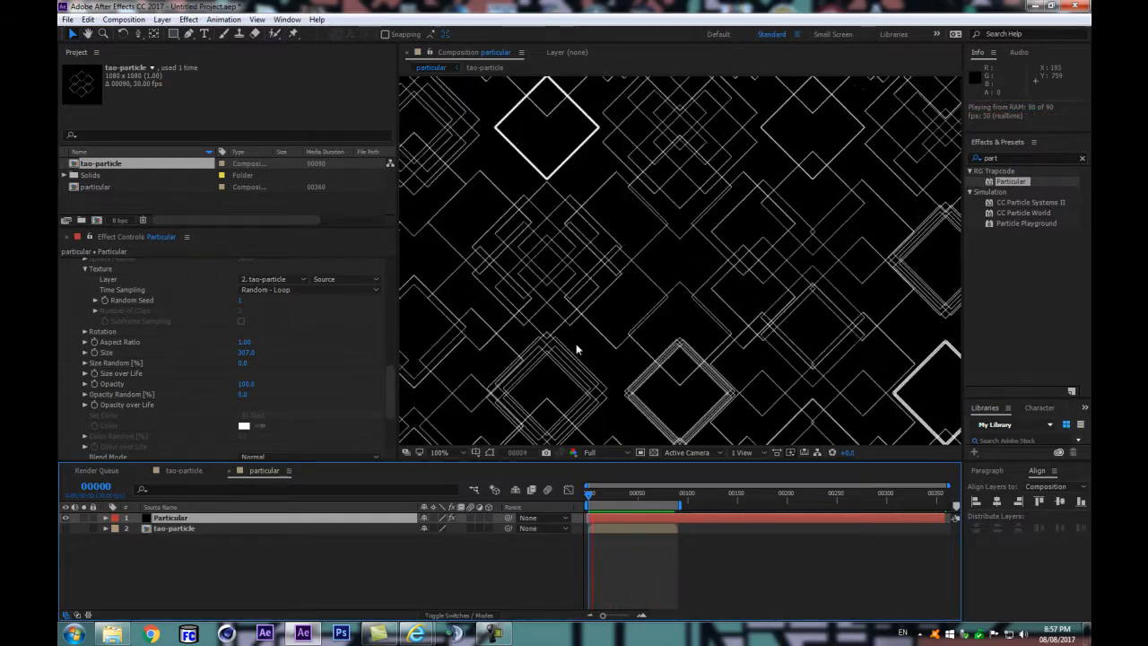
key(space)
key(comma)
key(space)
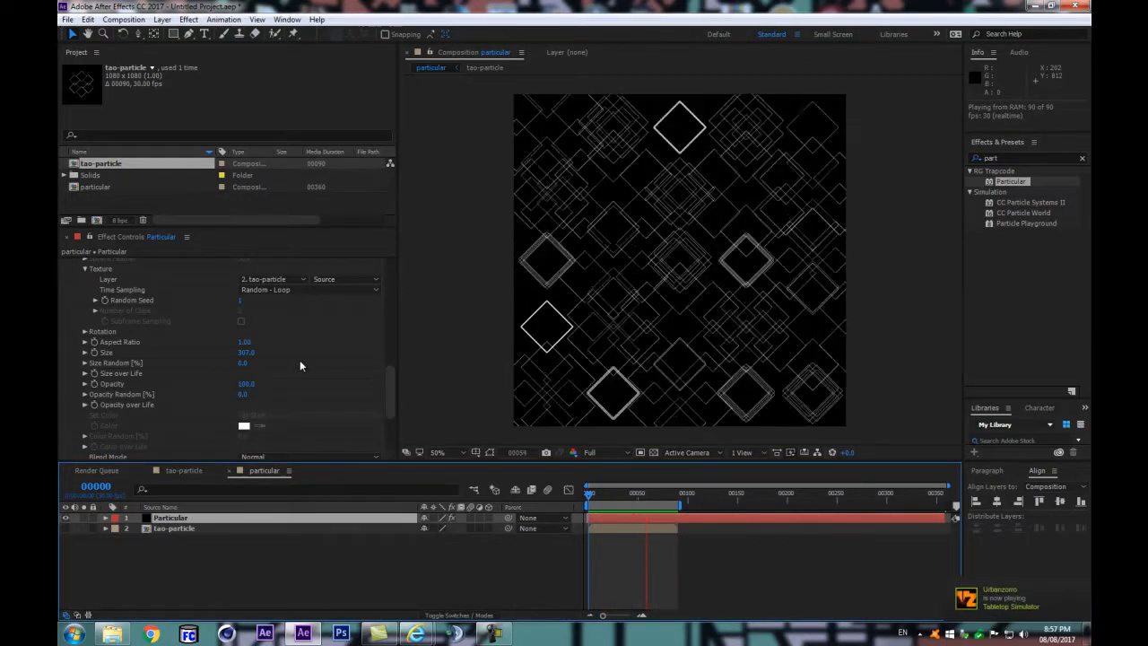
Step: Try different Random Seed values for the emitter, ending at 101540
drag(387, 393, 382, 343)
drag(239, 367, 343, 355)
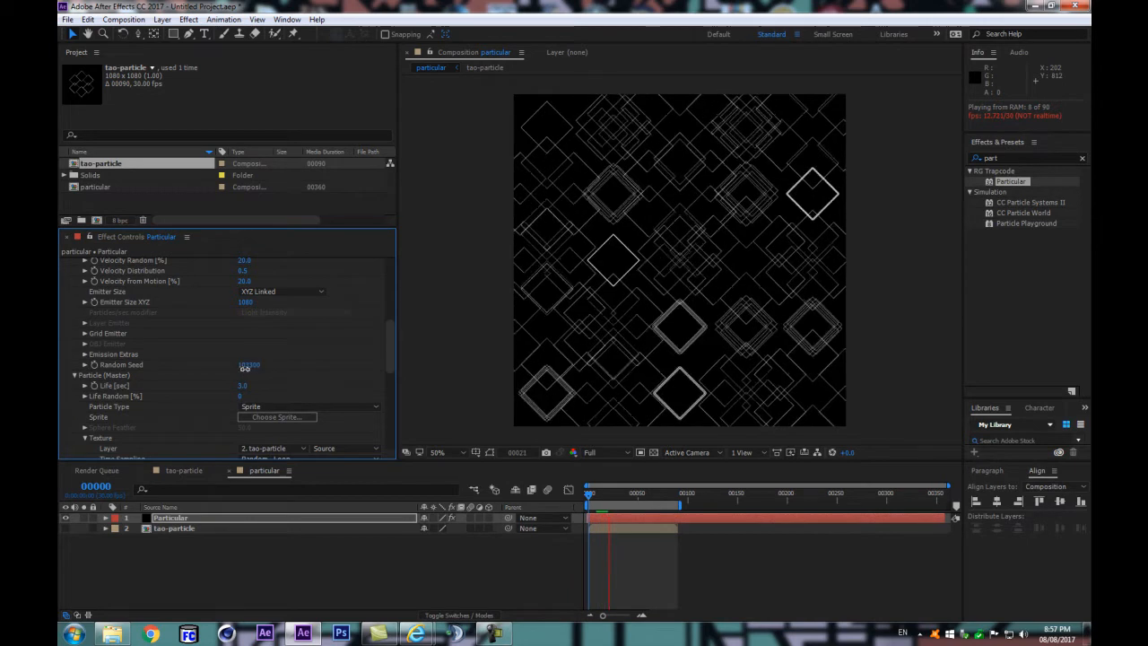
drag(252, 364, 182, 384)
Step: Switch Emitter Size to XYZ Individual and set Emitter Size Y and Z to 1080
scroll(116, 385, up, 3)
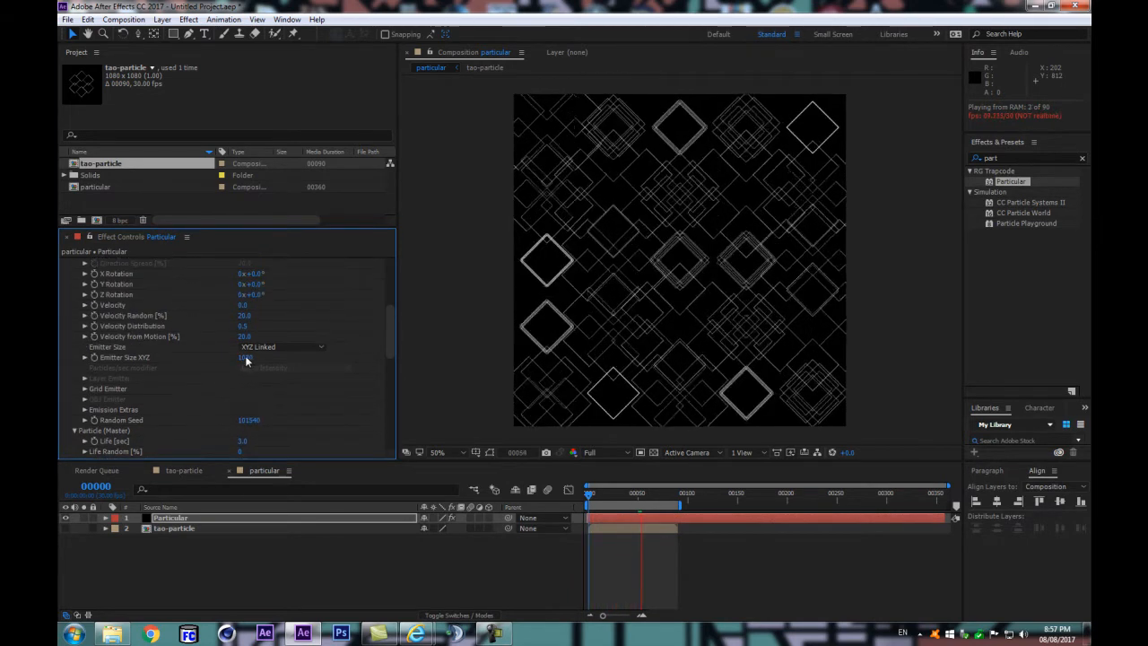
click(286, 348)
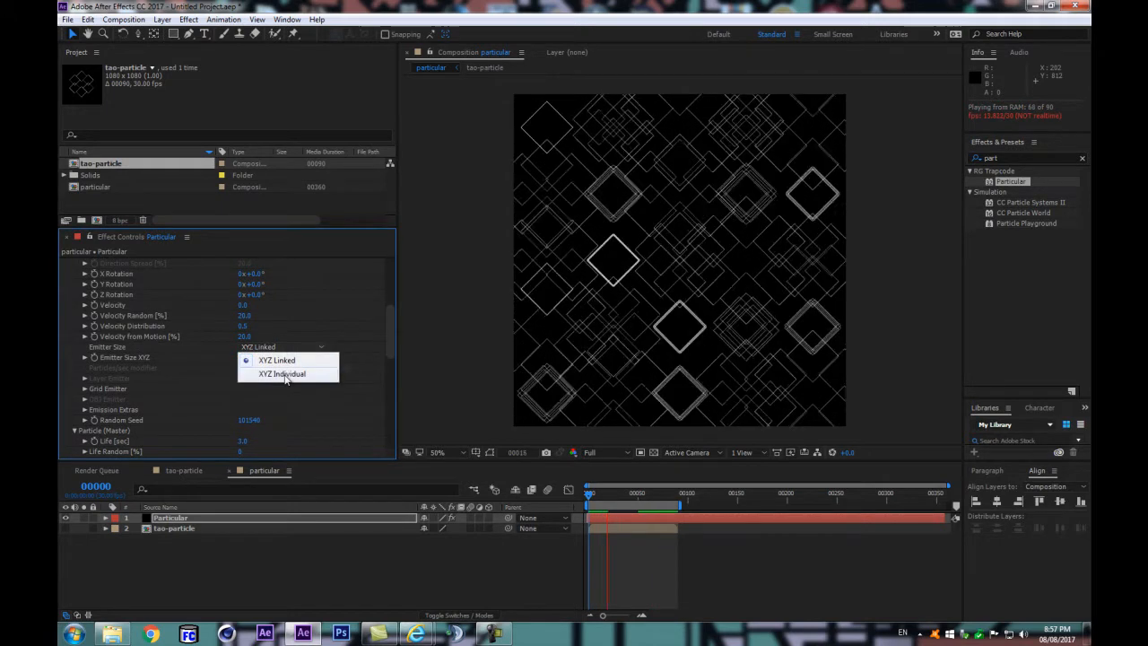
click(283, 373)
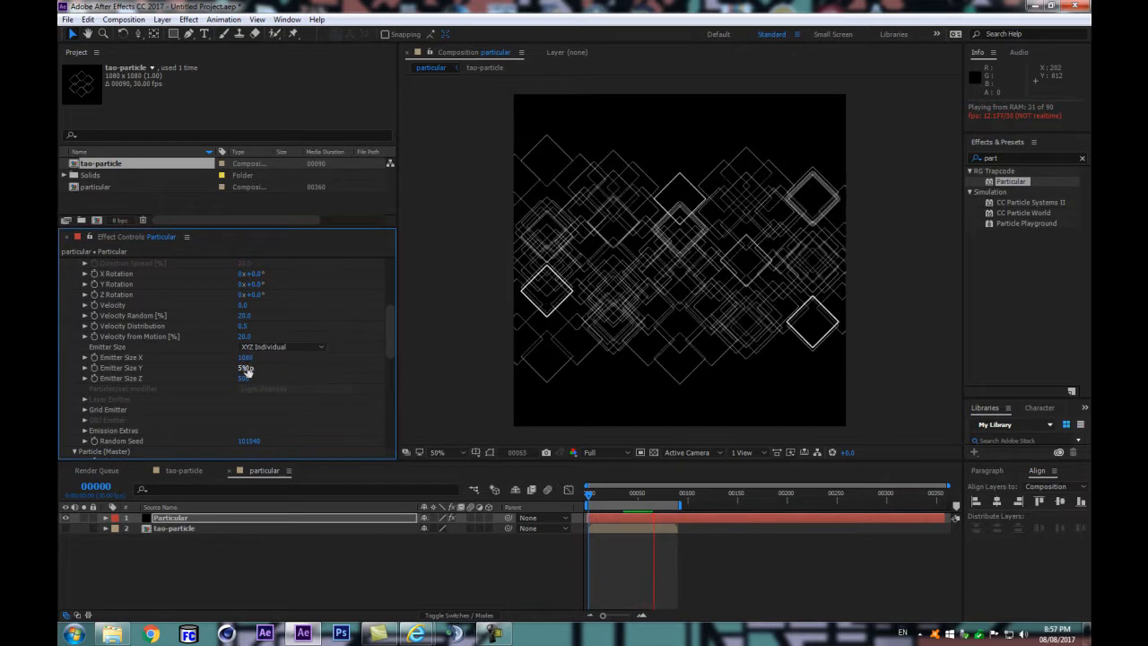
click(244, 367)
text(108)
key(Return)
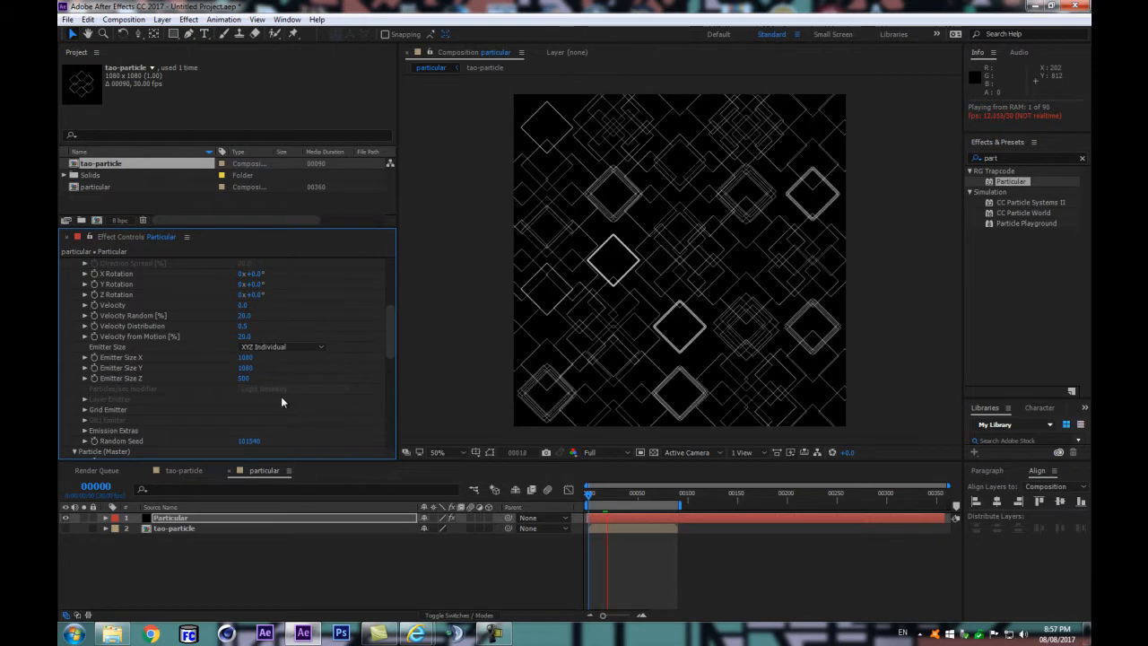
click(244, 377)
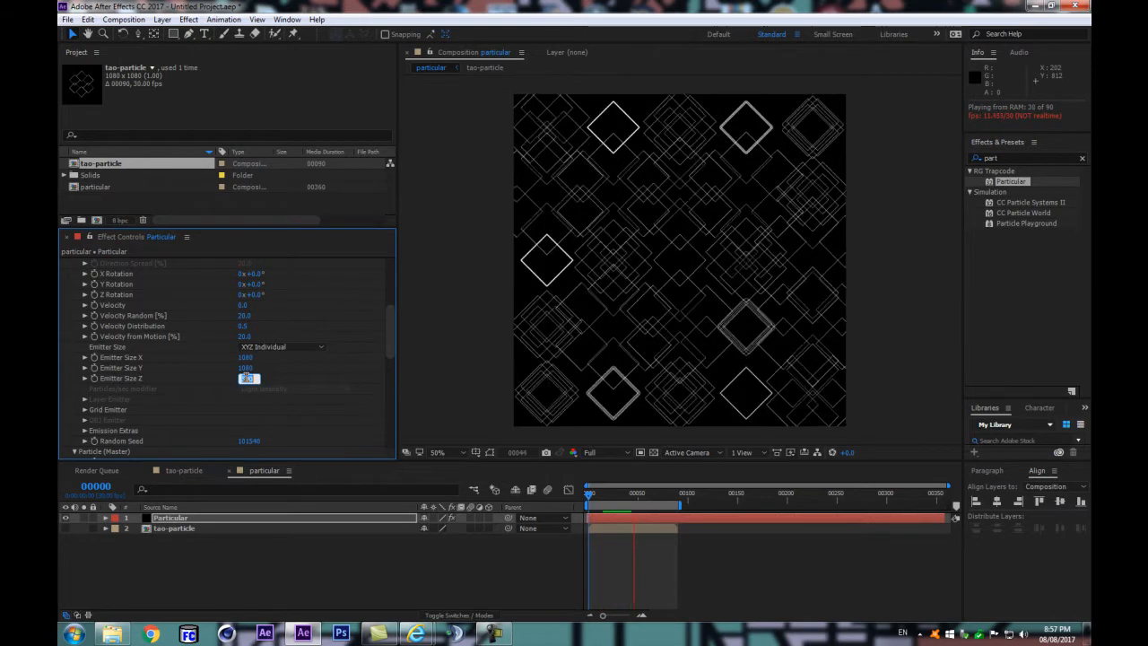
key(Return)
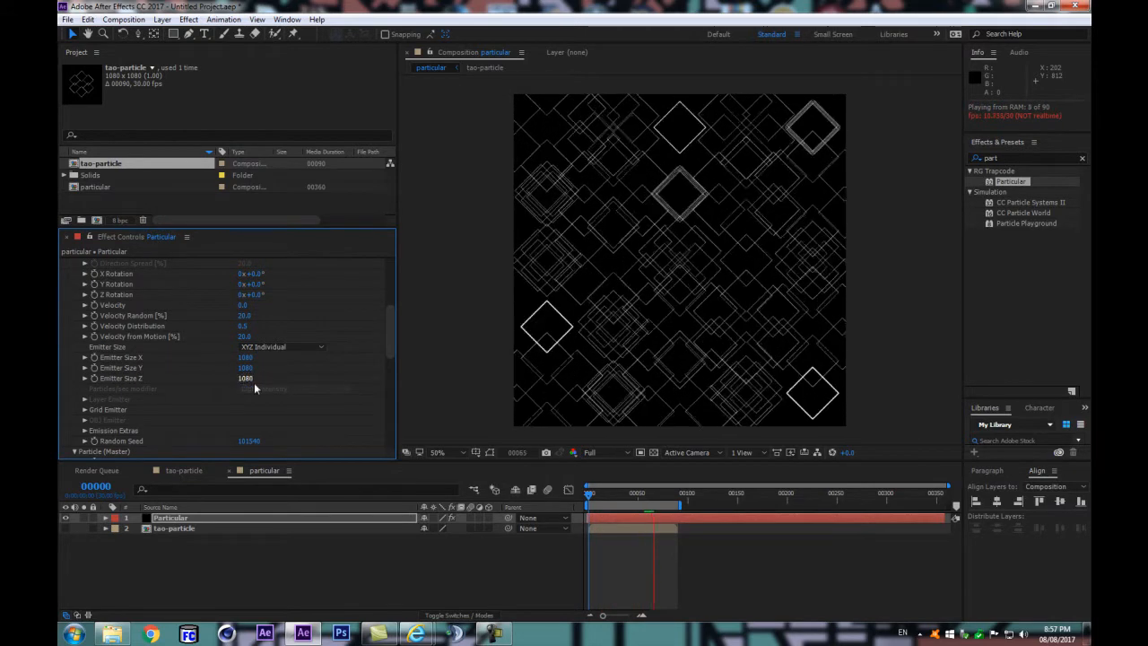
Step: Expand the Grid Emitter settings and set the emitter's Random Seed to 101170
scroll(260, 406, down, 3)
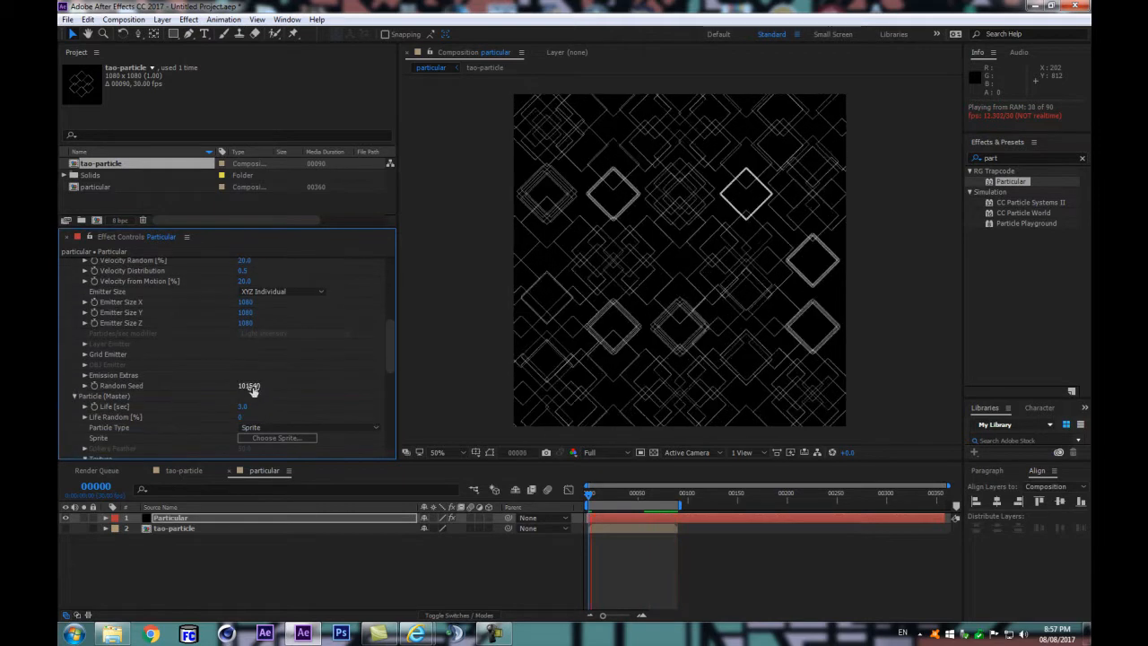
click(85, 355)
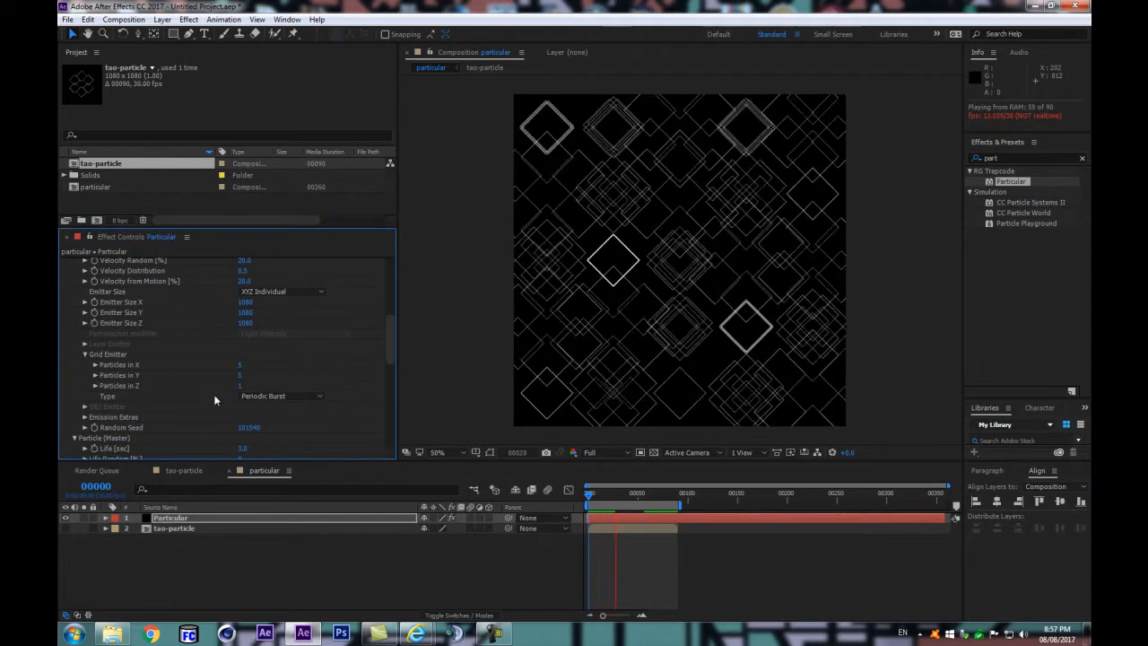
scroll(274, 404, down, 2)
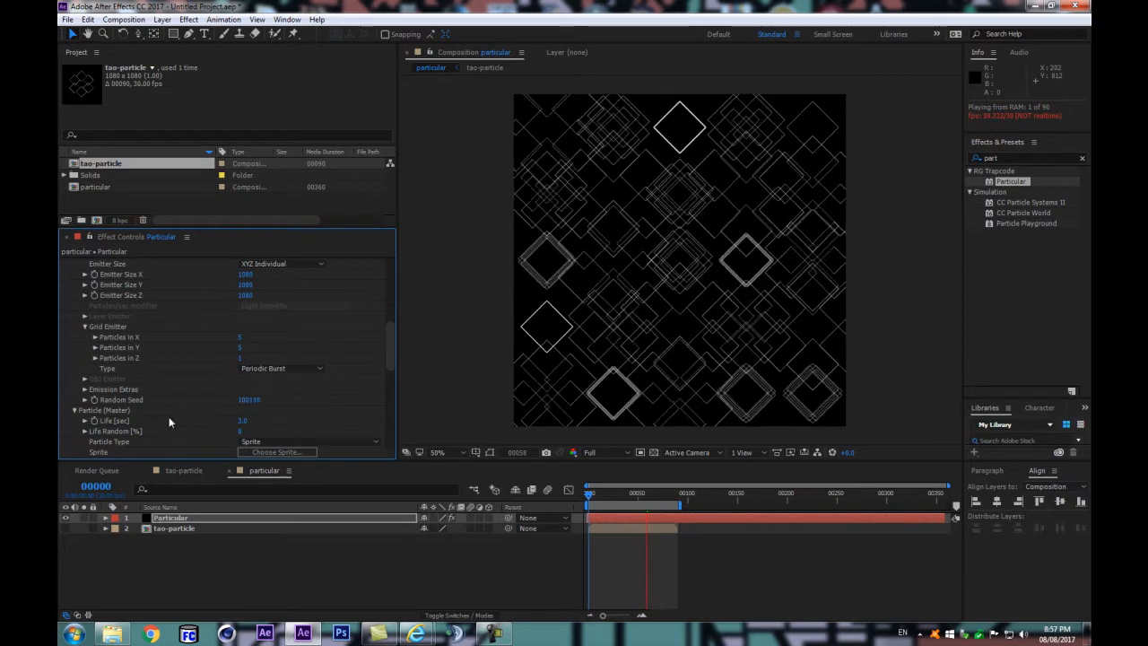
scroll(199, 417, down, 6)
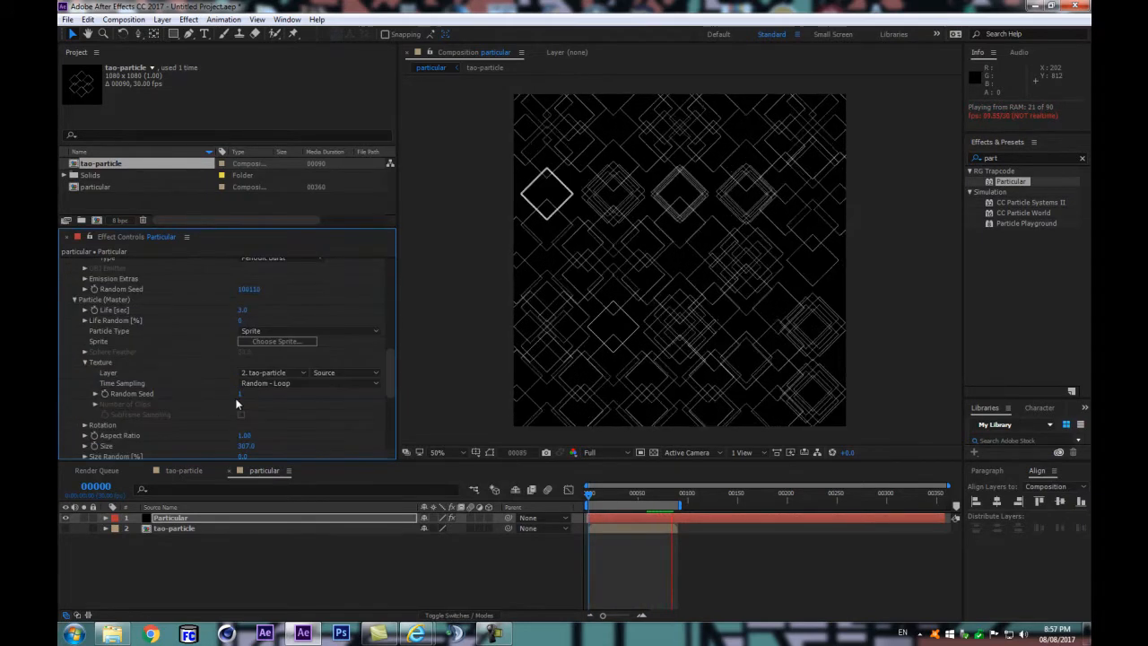
scroll(251, 389, up, 2)
drag(251, 321, 273, 314)
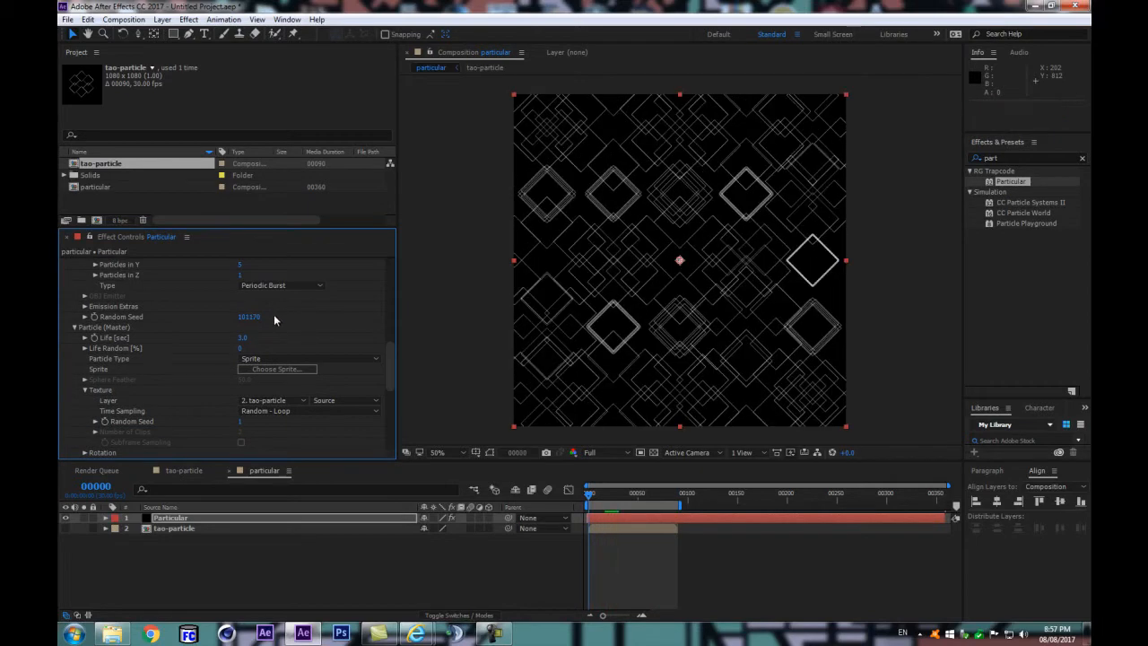
Step: Set the emitter's Random Seed to 101840 and the sprite texture's Random Seed to 461
mouse_move(247, 319)
mouse_down()
mouse_move(263, 313)
mouse_move(252, 319)
mouse_up()
scroll(243, 375, down, 2)
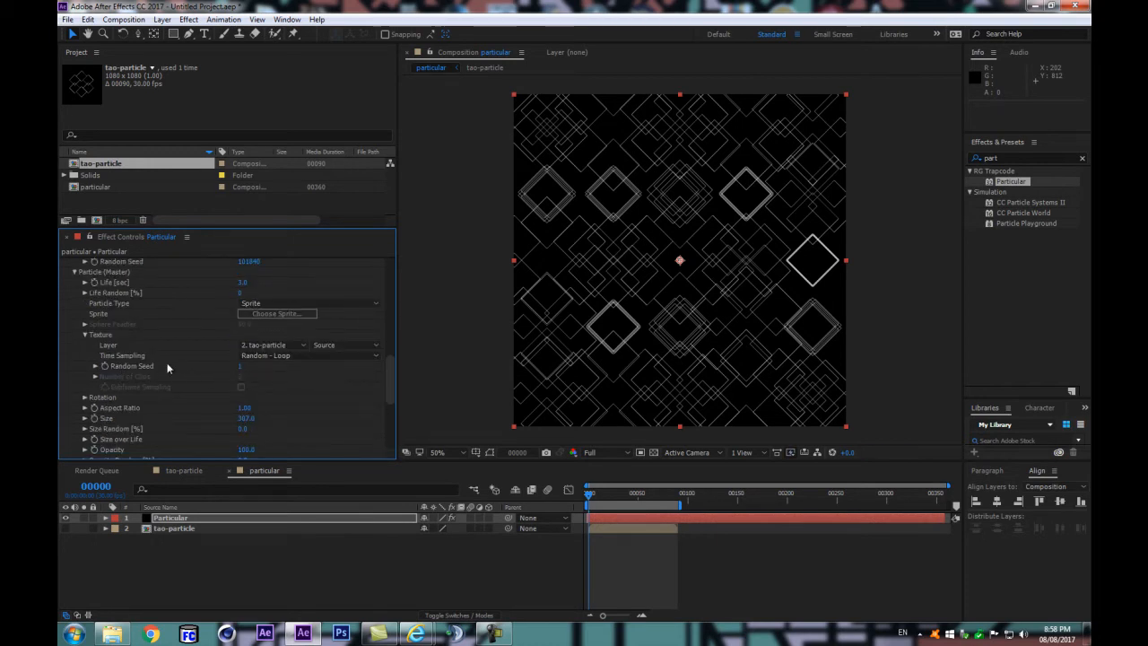
drag(238, 369, 259, 368)
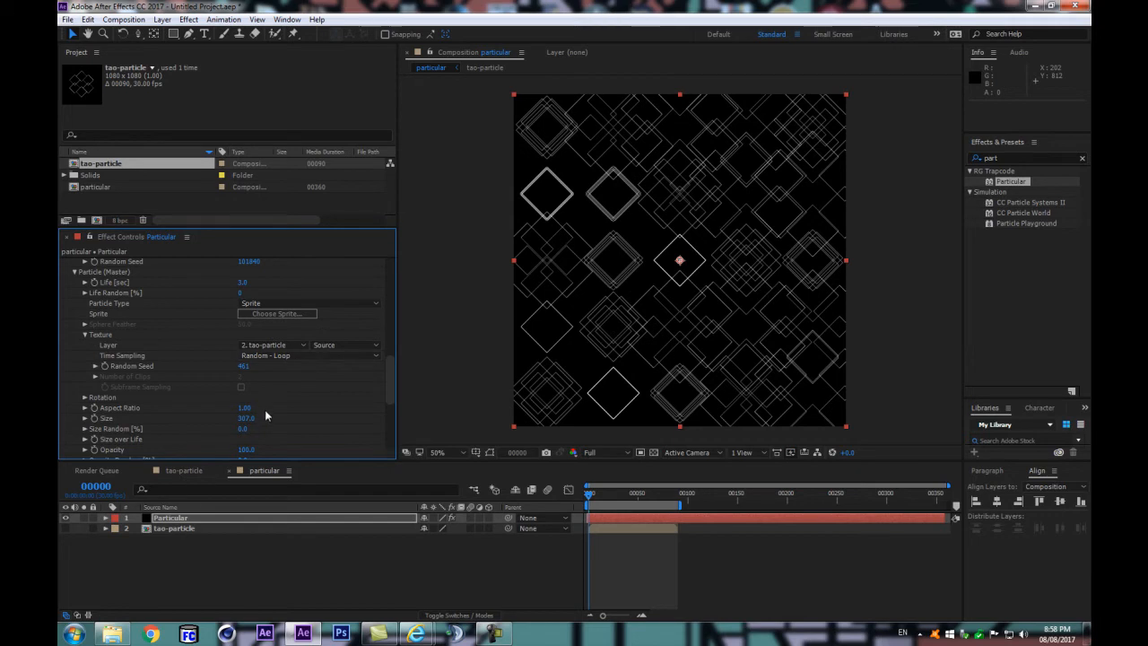
Step: Enlarge the particle Size to 467 and preview the loop
scroll(264, 409, down, 2)
drag(246, 362, 341, 346)
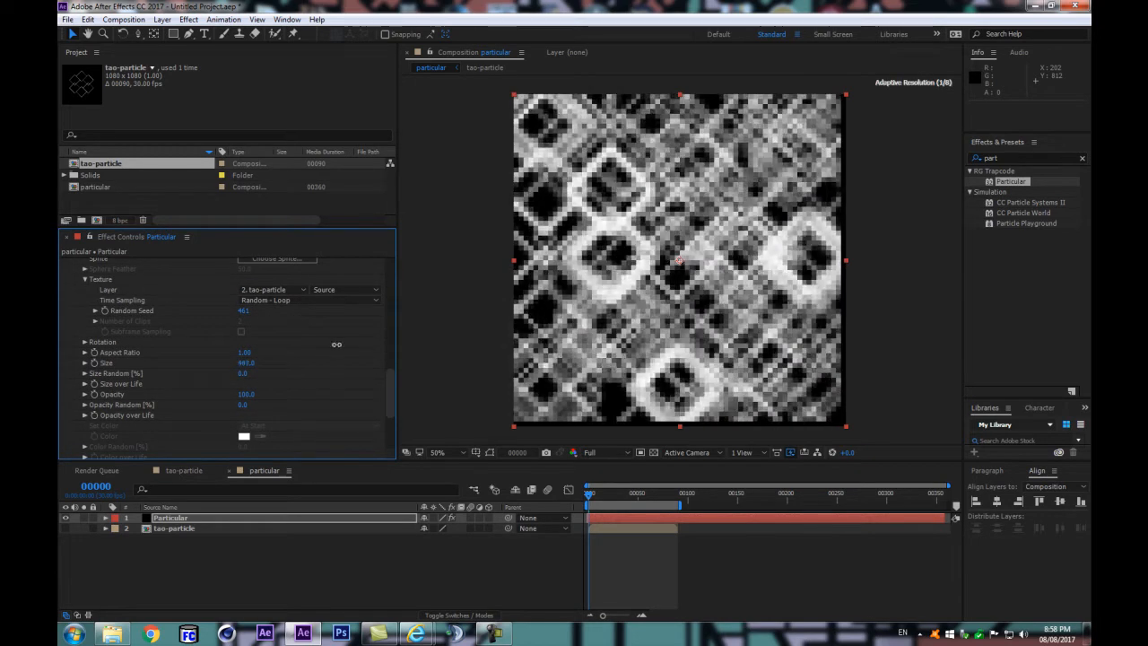
click(345, 558)
key(space)
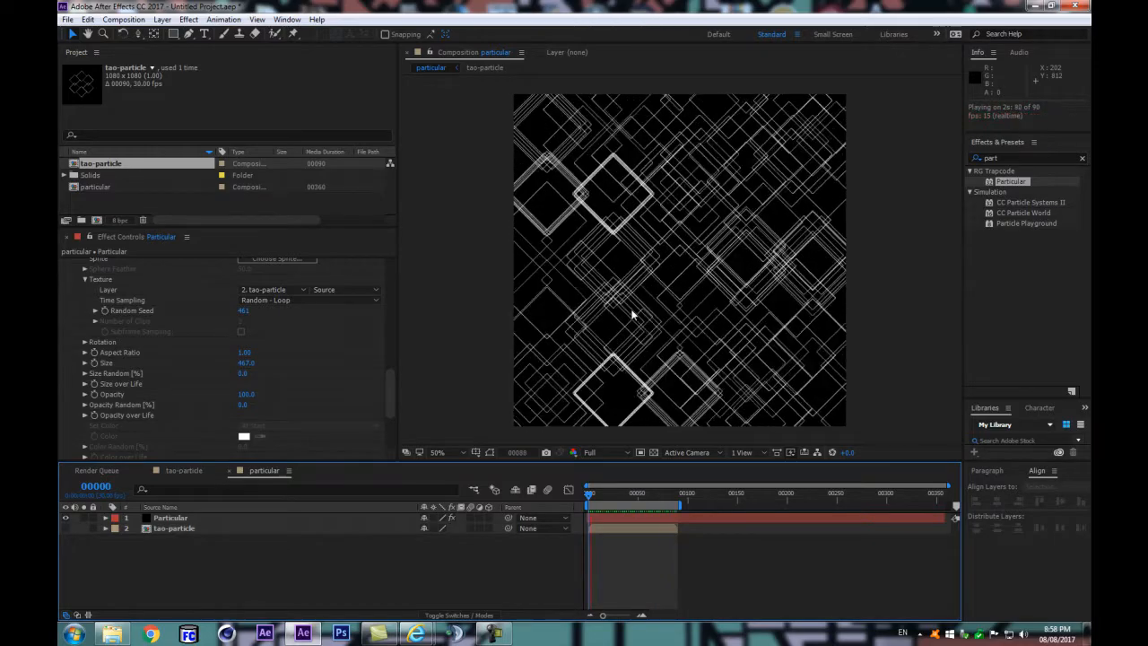
key(space)
key(space)
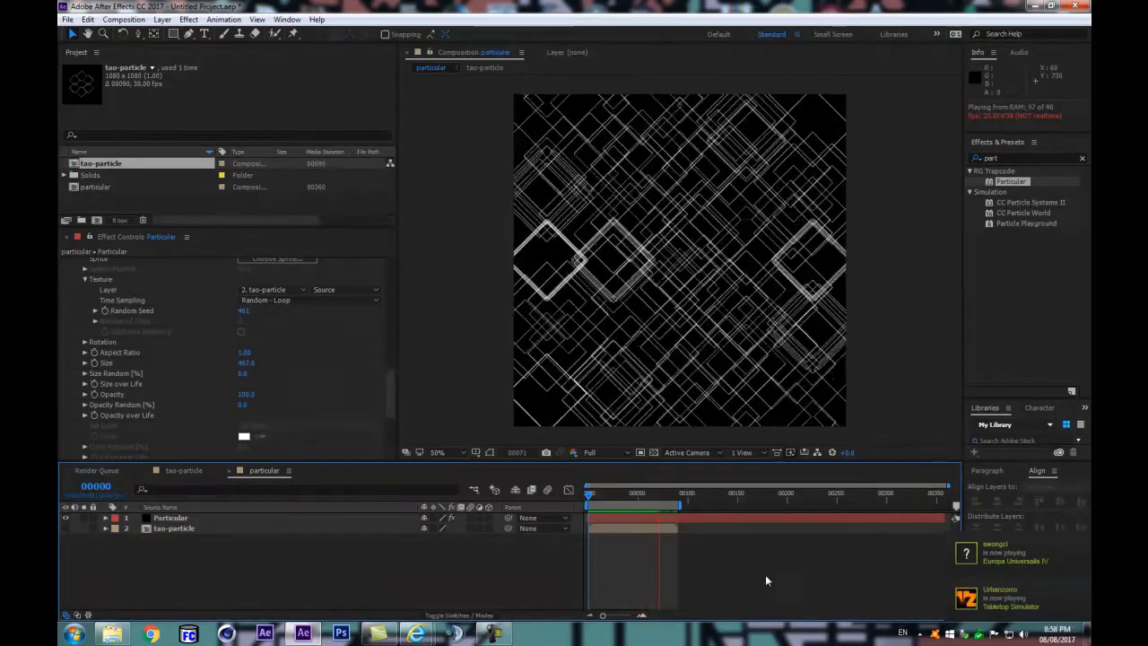
click(462, 596)
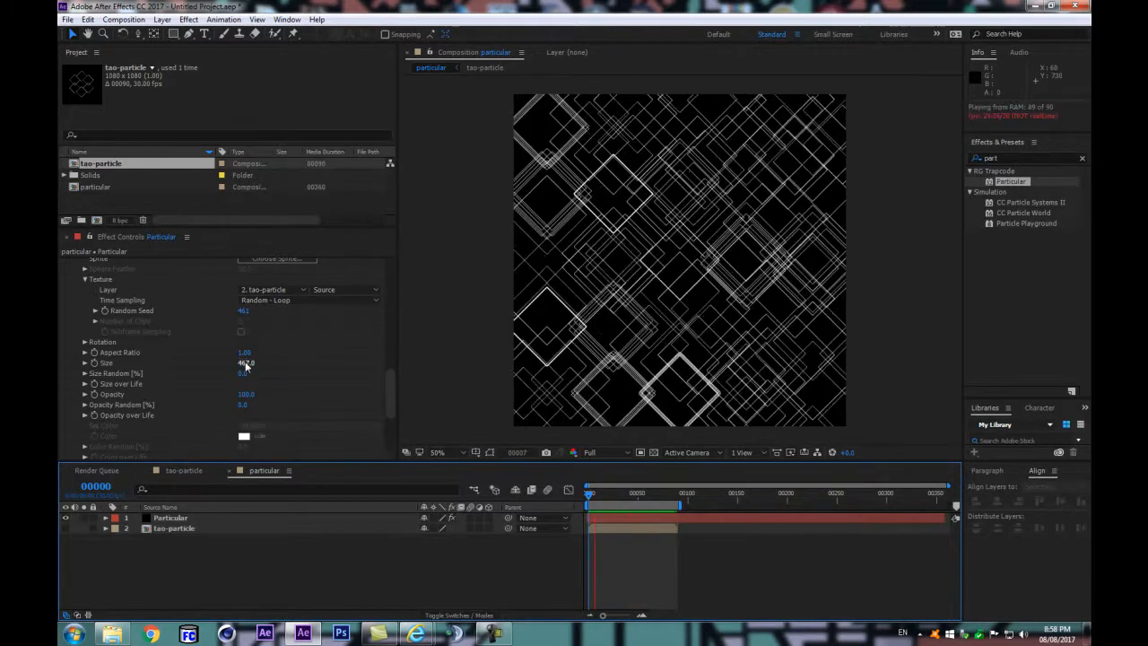
Step: Stop the preview and review the Emitter settings from Emitter Behavior and Direction down to the Grid Emitter values
drag(391, 391, 392, 356)
click(247, 546)
key(space)
scroll(276, 344, up, 5)
click(277, 343)
click(276, 368)
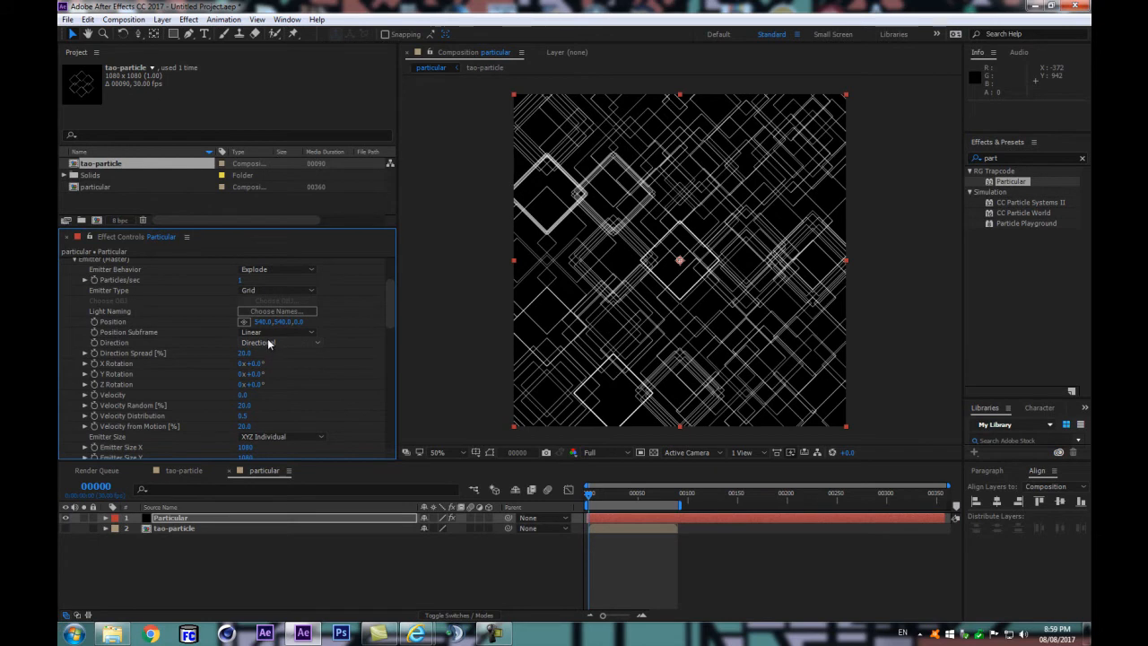
scroll(274, 377, down, 3)
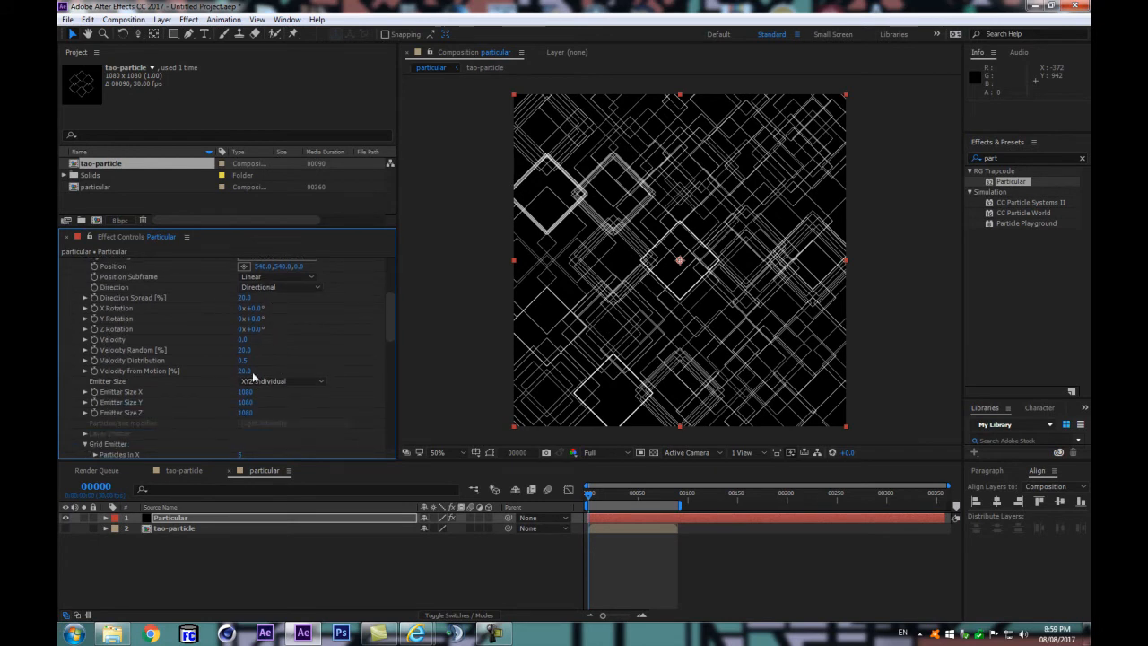
scroll(269, 376, down, 4)
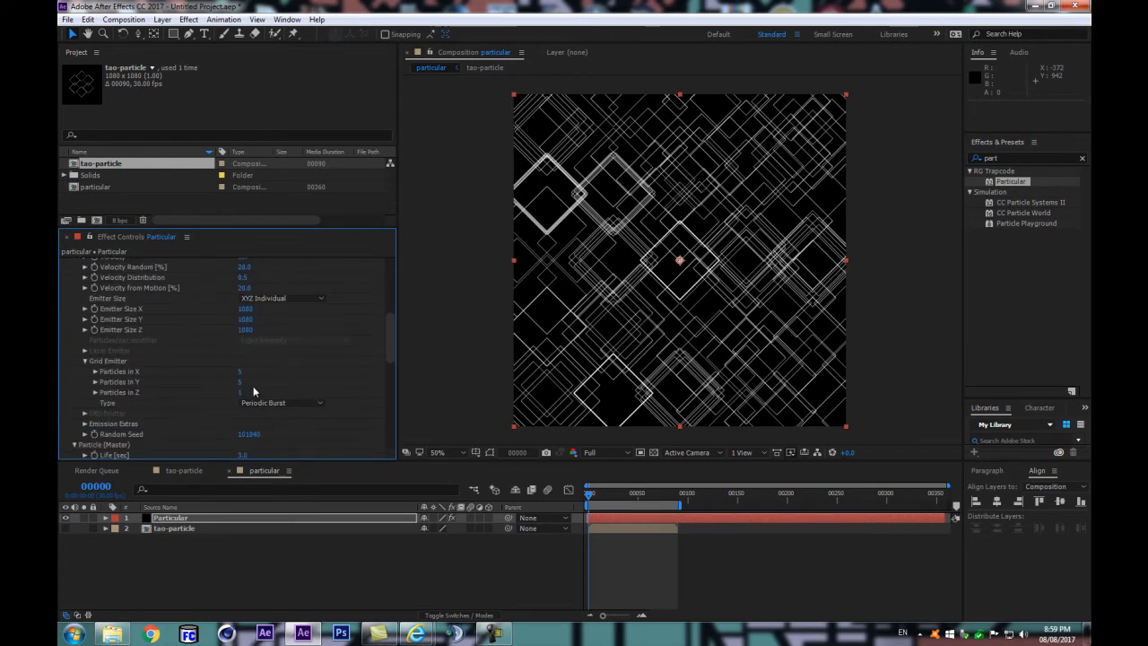
Step: Try 50 Particles in Z in the grid emitter and set the value back to 1
click(240, 392)
text(50)
key(Return)
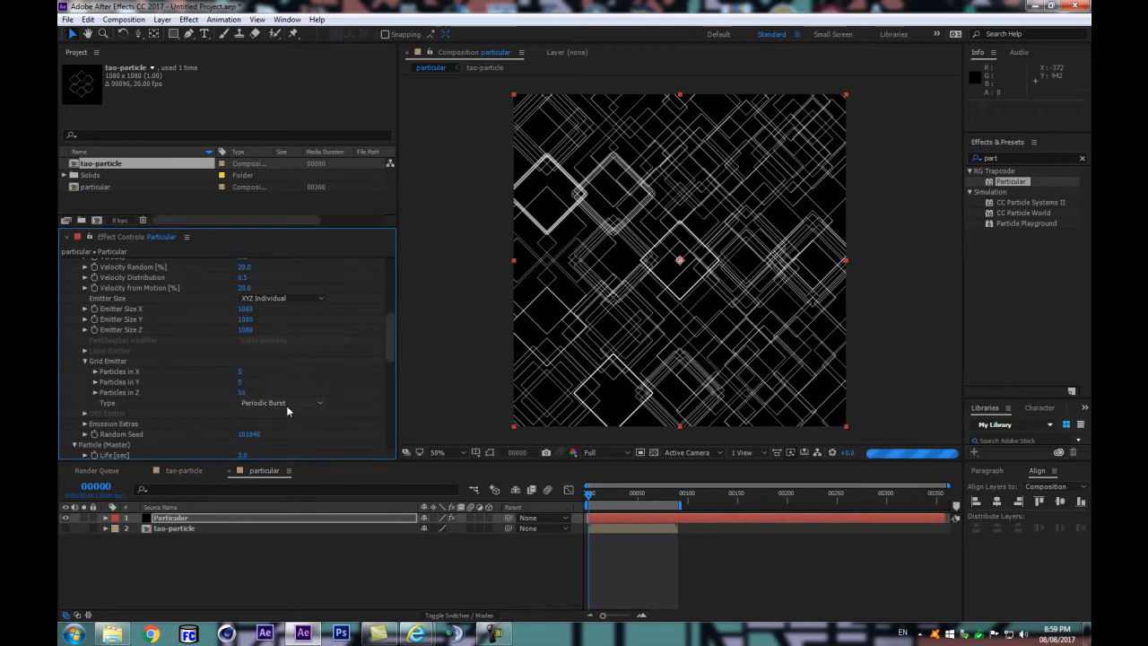
click(241, 393)
key(Return)
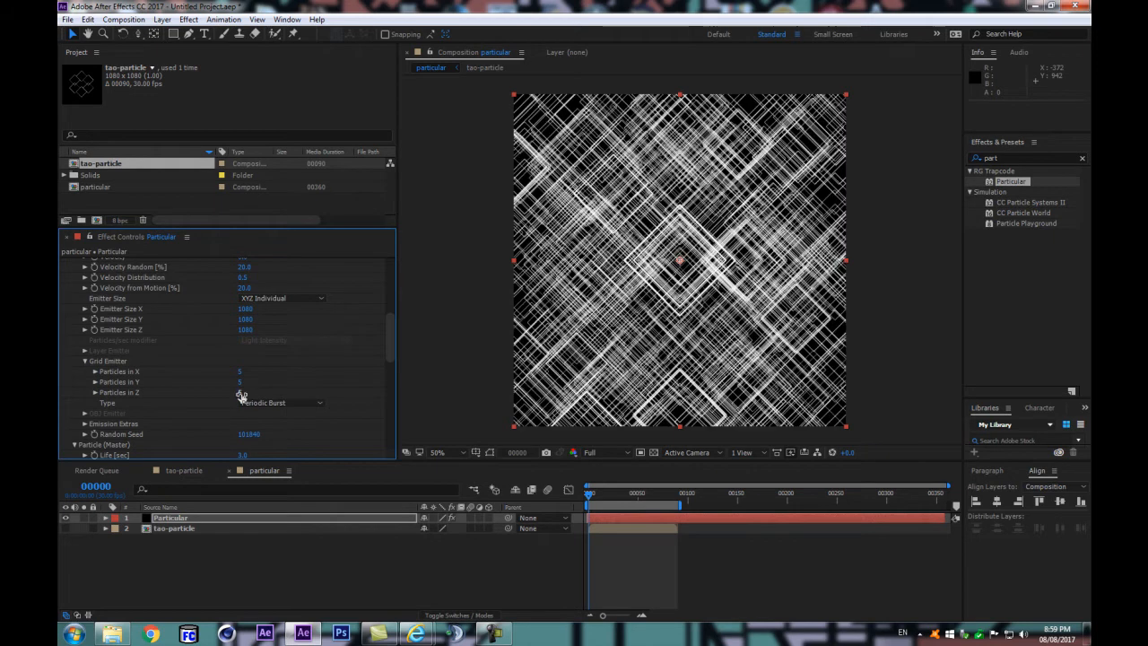
click(242, 394)
text(5)
key(Return)
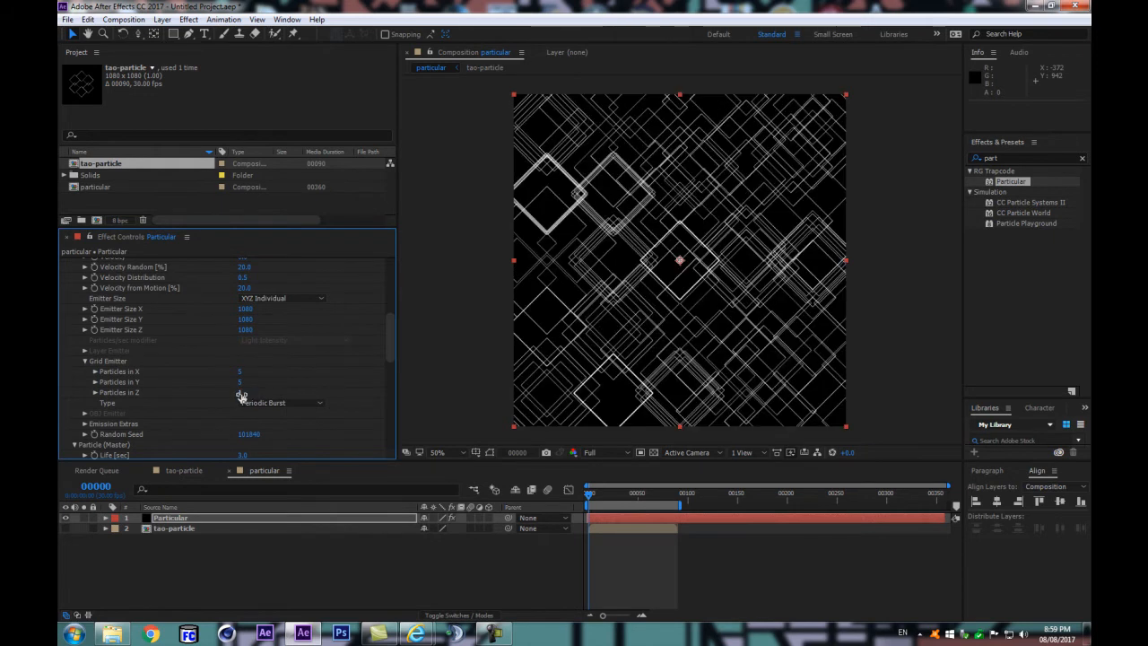
Step: Set the grid emitter's Particles in Y to 3, preview the loop, and set the emitter's Random Seed to 102160
click(240, 384)
text(3)
key(Return)
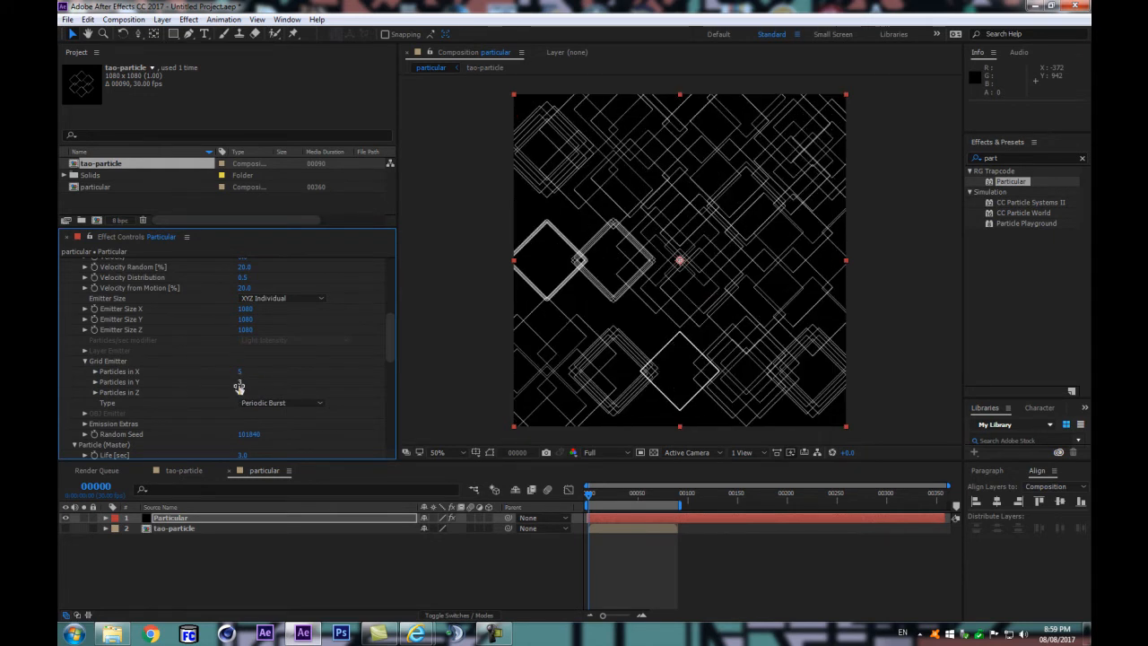
click(308, 588)
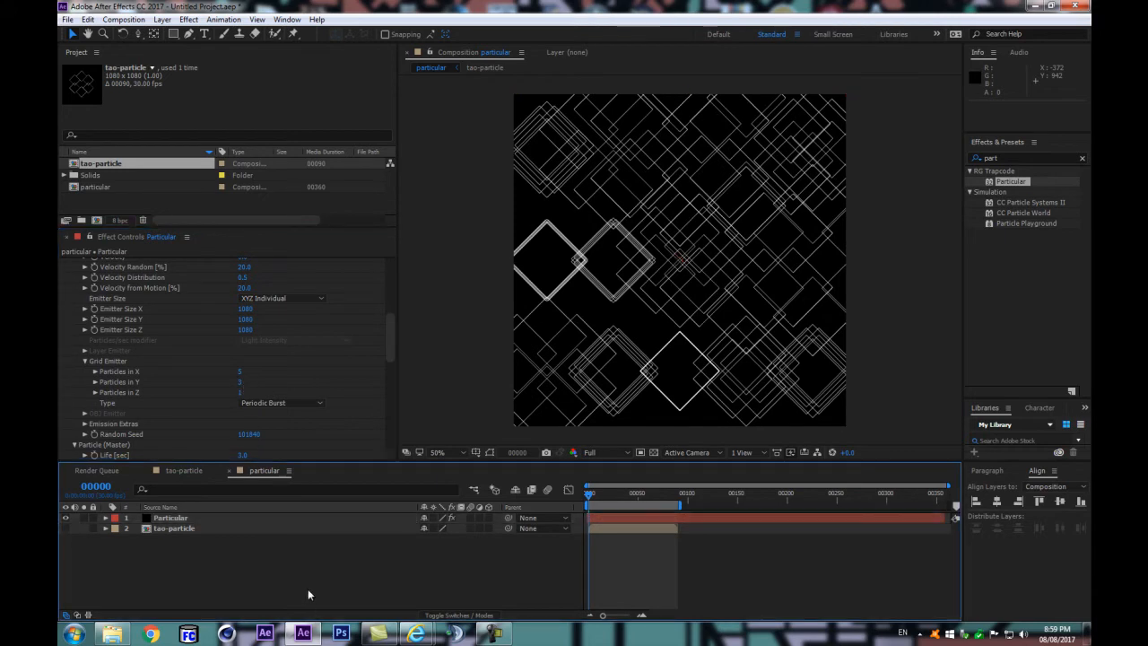
key(space)
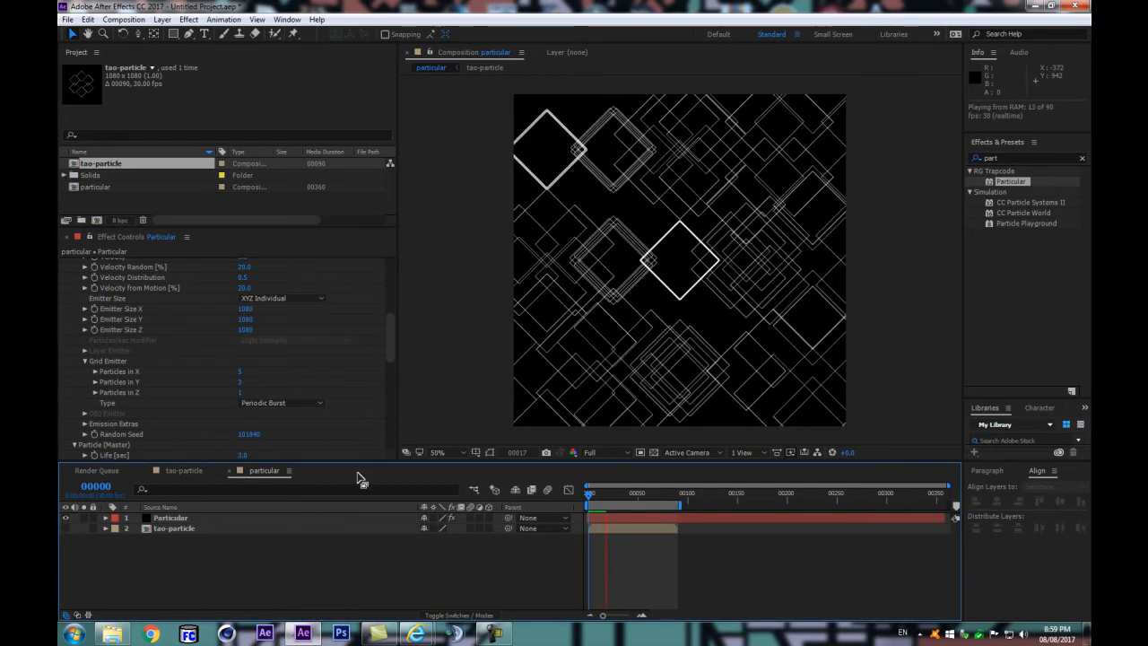
drag(254, 434, 273, 434)
Step: Try the Traverse type for the grid emitter and return it to Periodic Burst
click(281, 403)
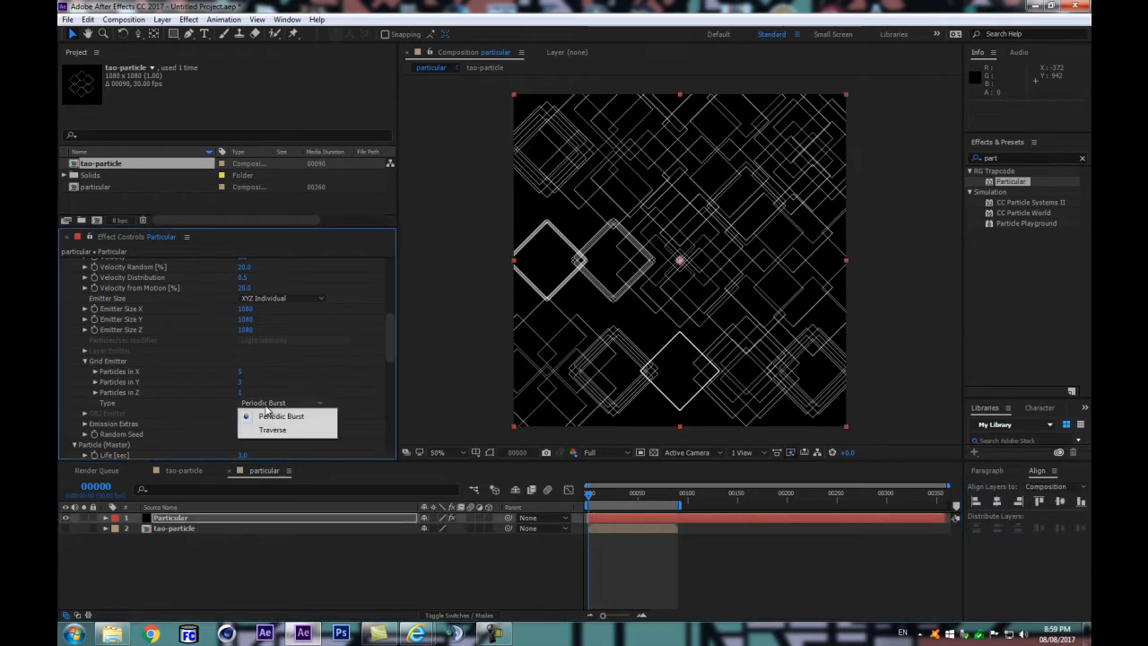
click(273, 427)
click(267, 403)
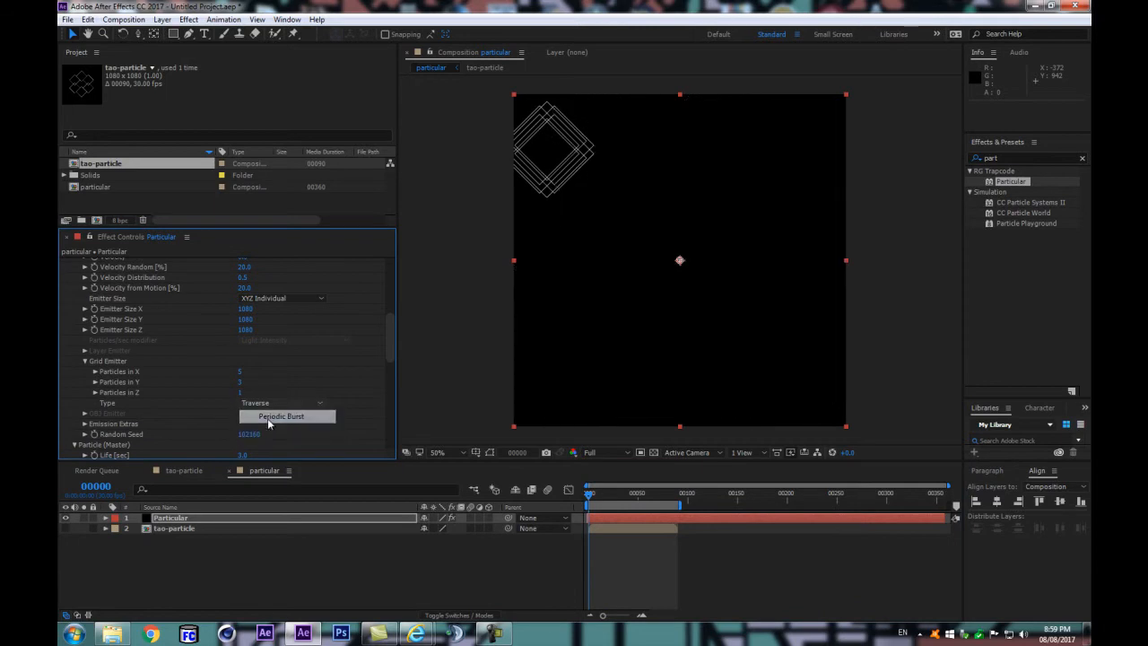
click(269, 413)
Step: Check the texture's Time Sampling options, keeping Random - Loop, look over the remaining particle settings, and preview the loop
scroll(287, 410, down, 2)
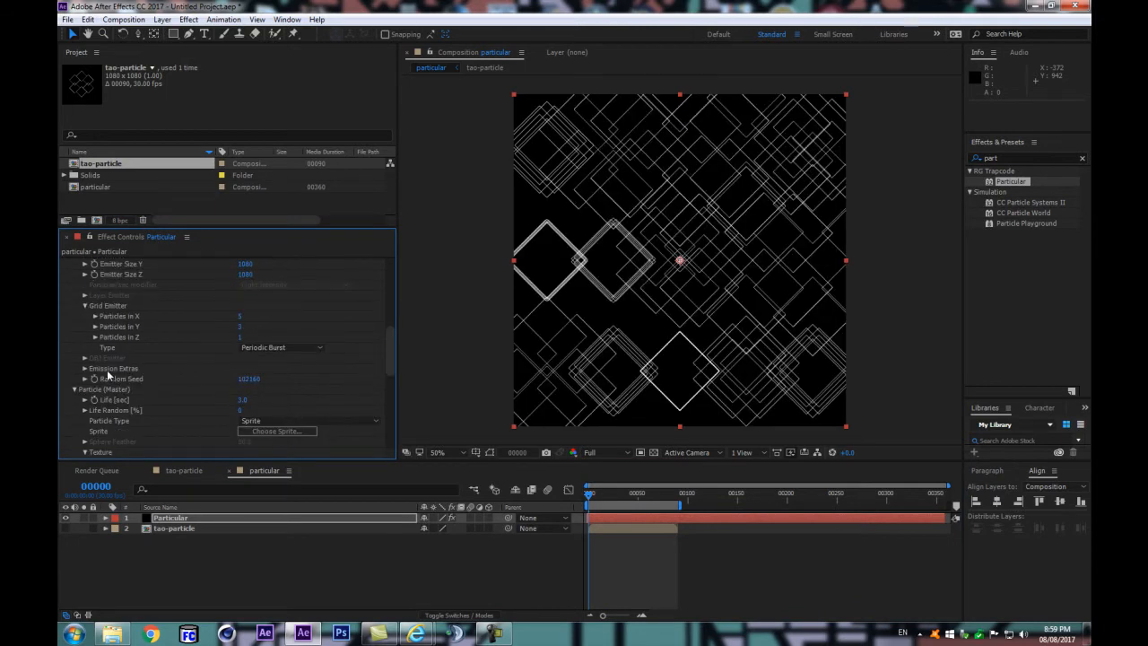
scroll(254, 391, down, 2)
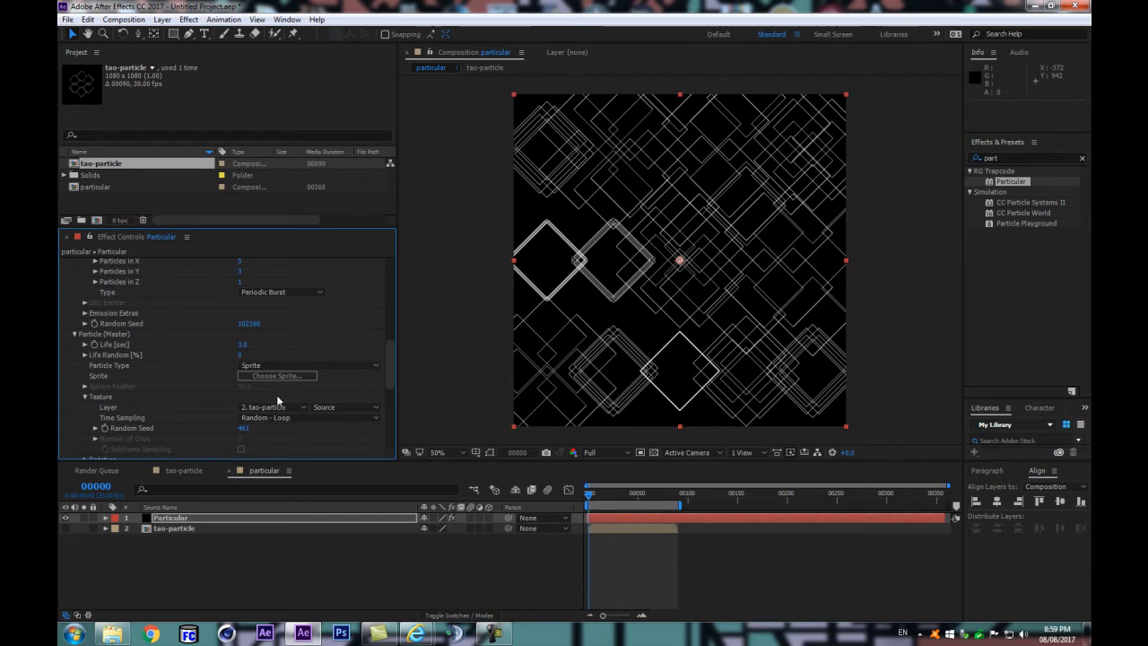
scroll(273, 394, down, 2)
click(269, 363)
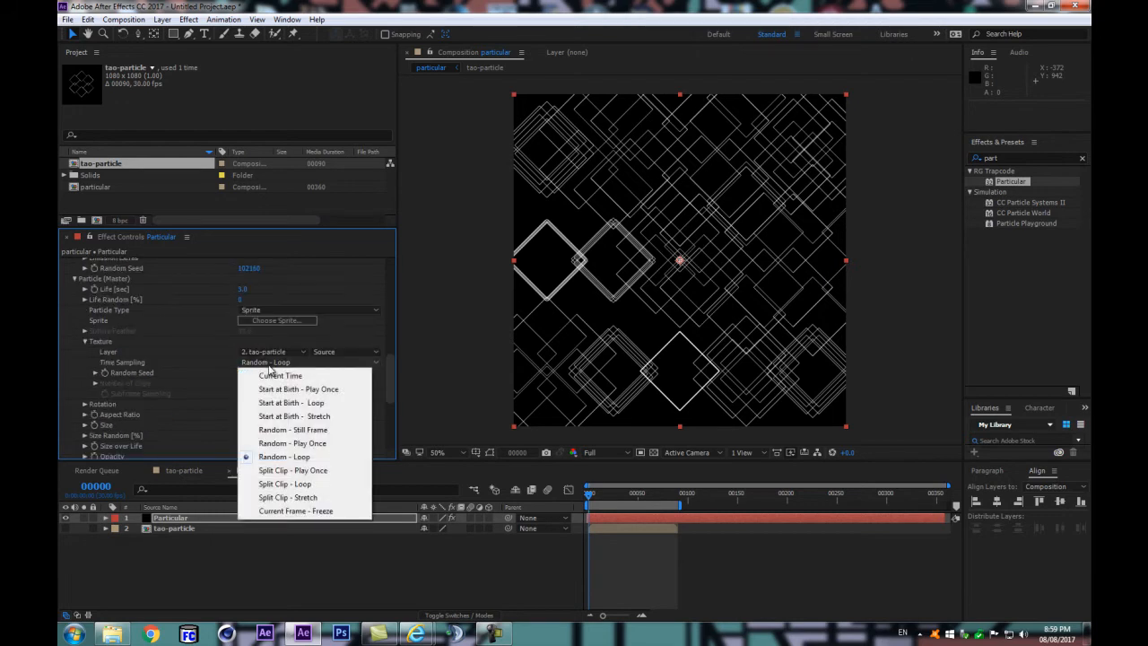
click(284, 456)
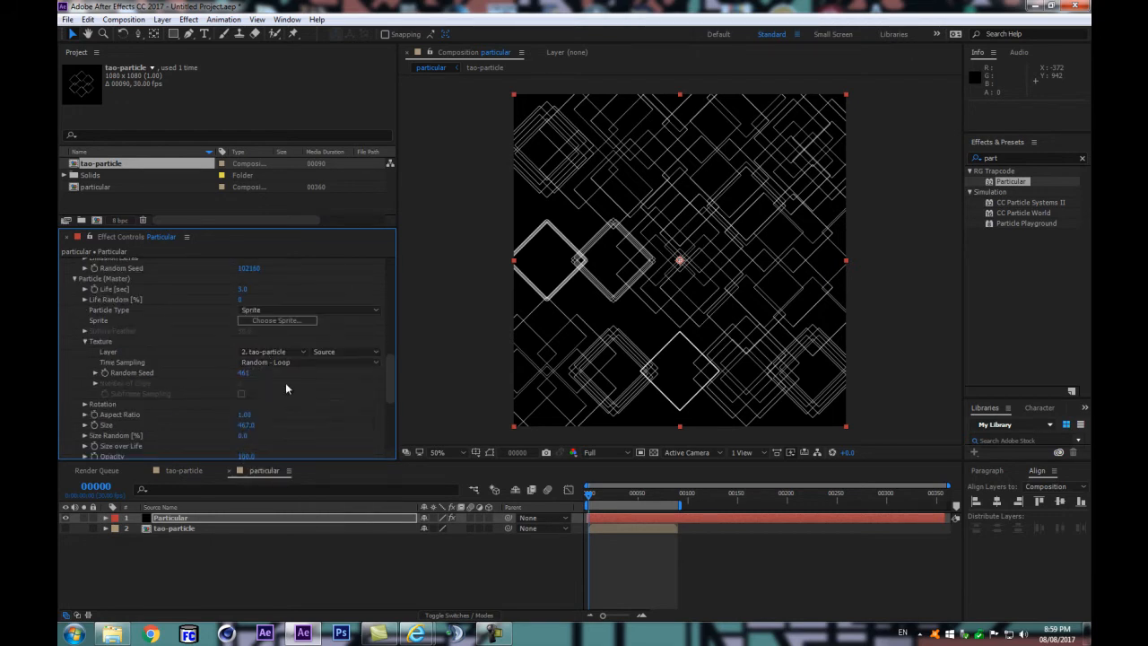
scroll(283, 385, down, 3)
scroll(276, 389, down, 3)
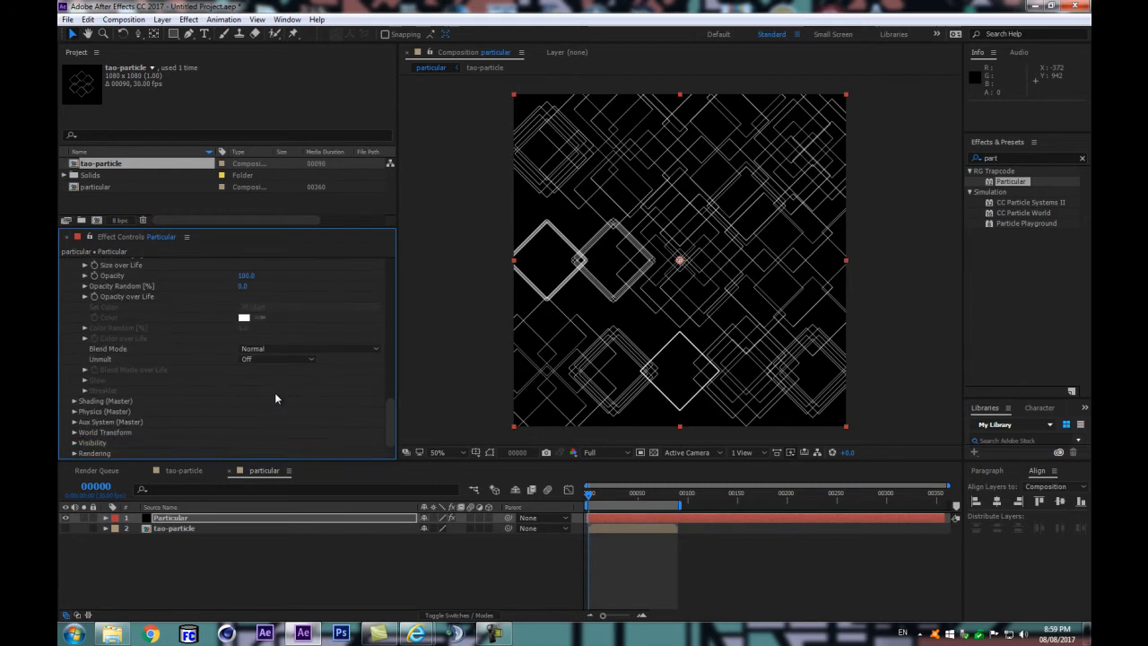
key(space)
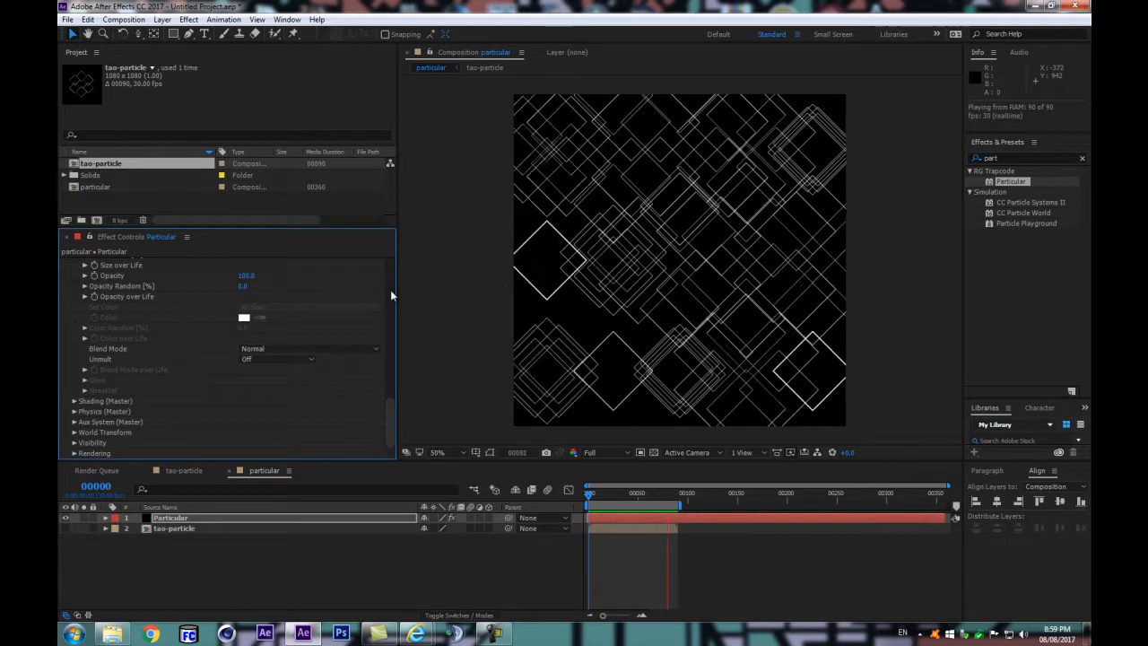
key(space)
Step: Switch the texture's Time Sampling to Current Time and preview the synchronized pattern
scroll(308, 360, up, 5)
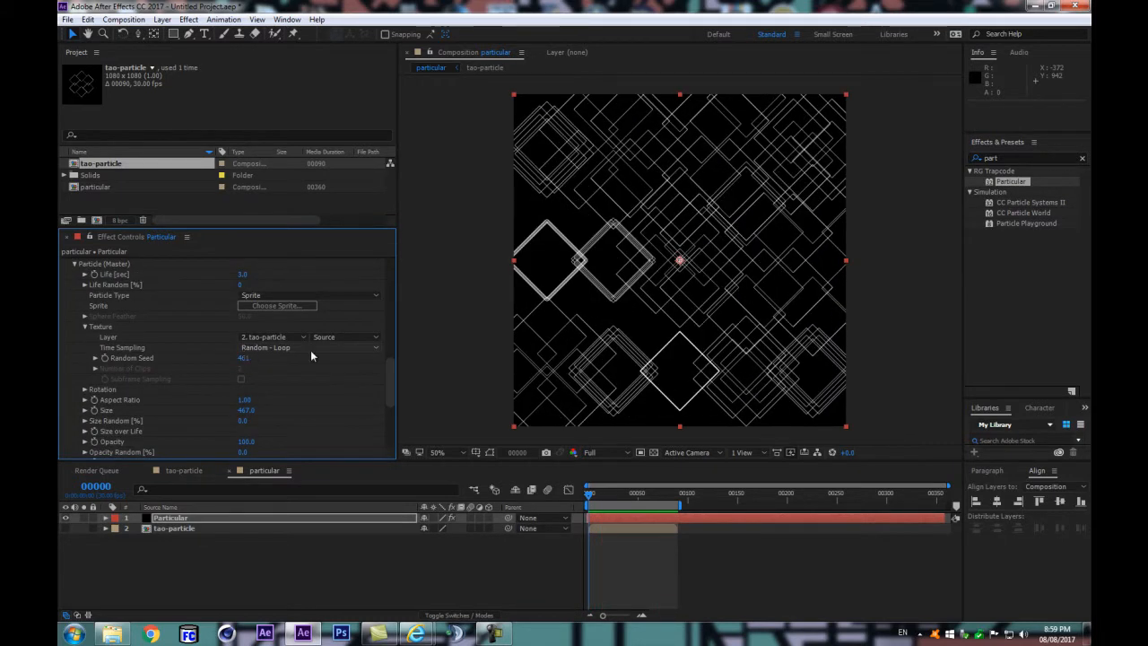
click(310, 348)
click(287, 361)
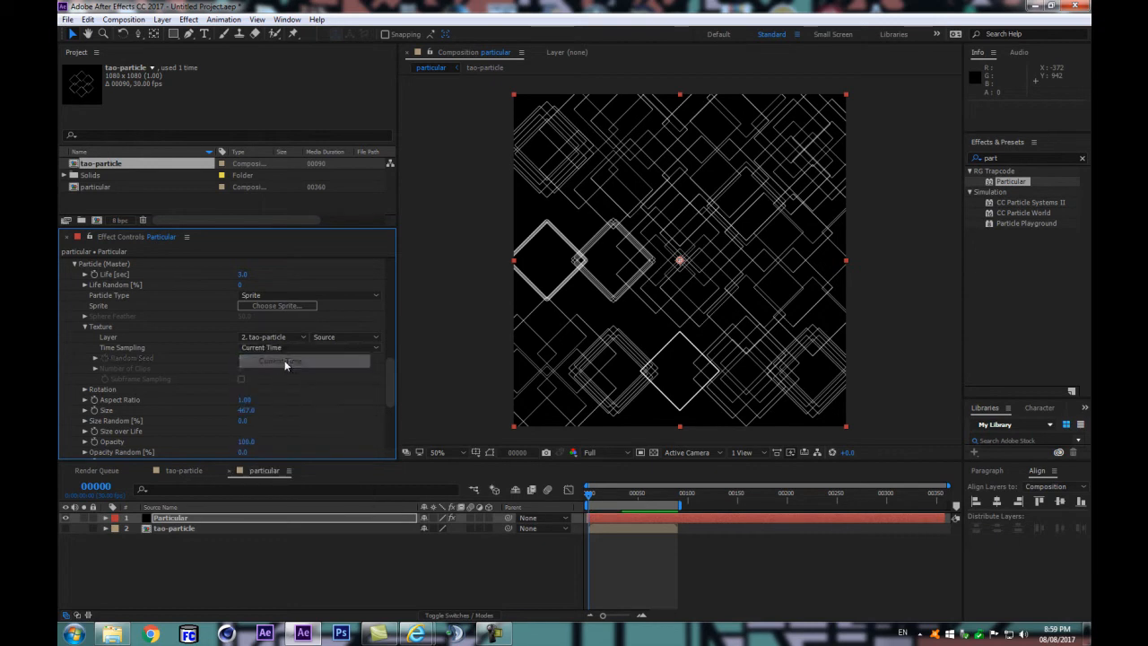
click(350, 568)
key(space)
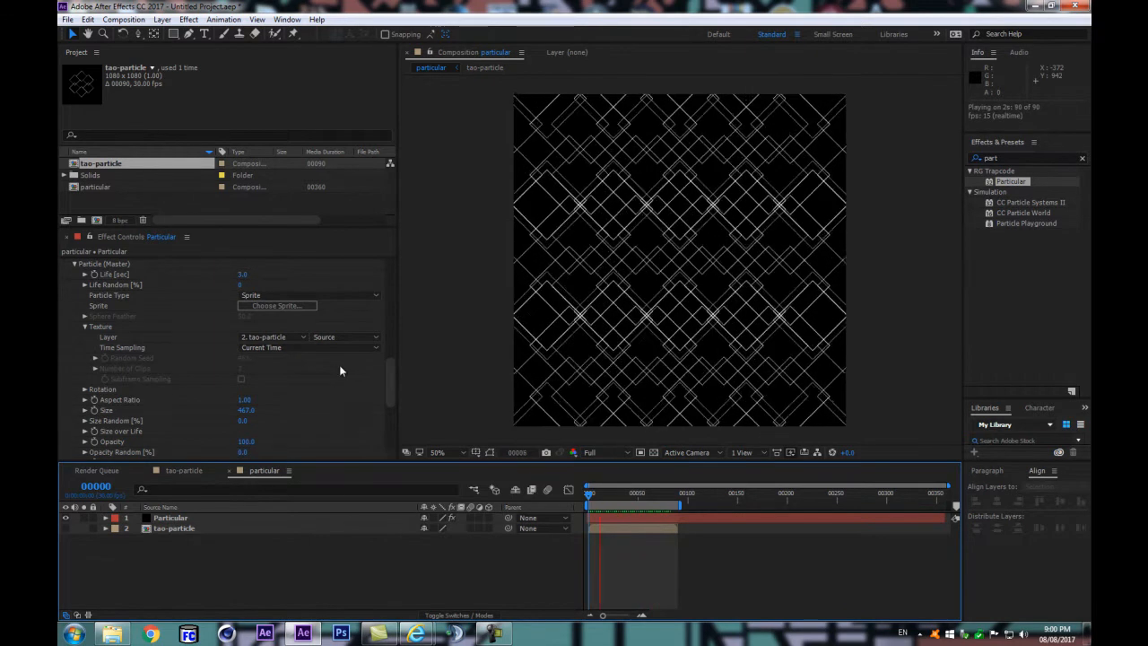
key(space)
Step: Reduce the particle Size to 363 while viewing frame 45, and preview the loop
drag(620, 496, 633, 496)
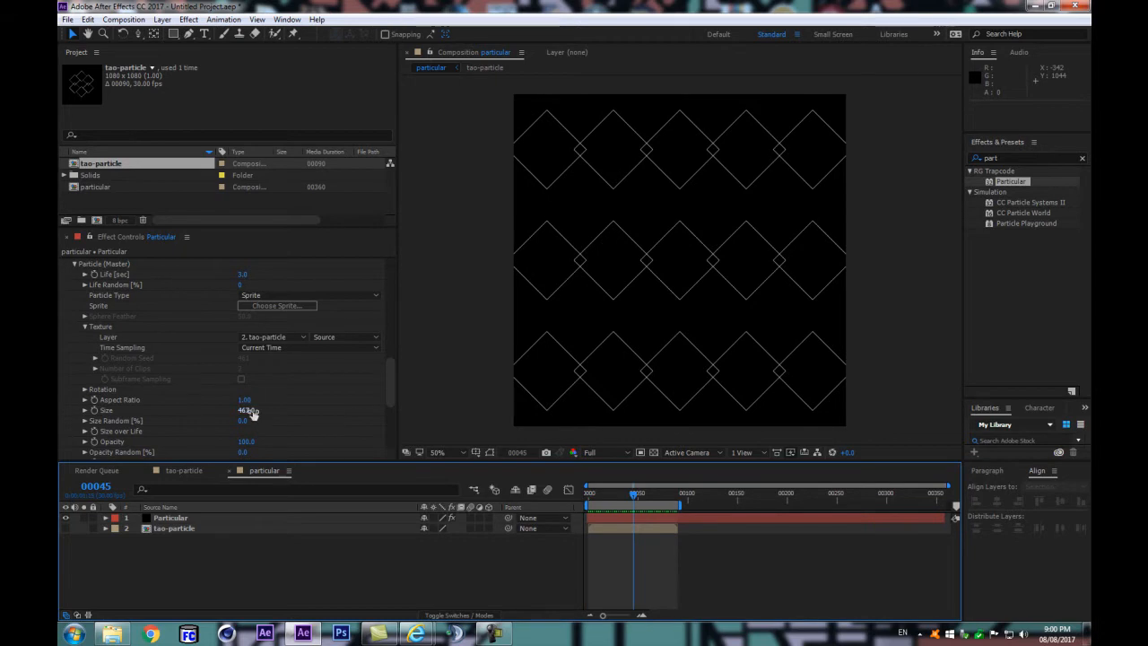
drag(251, 413, 189, 426)
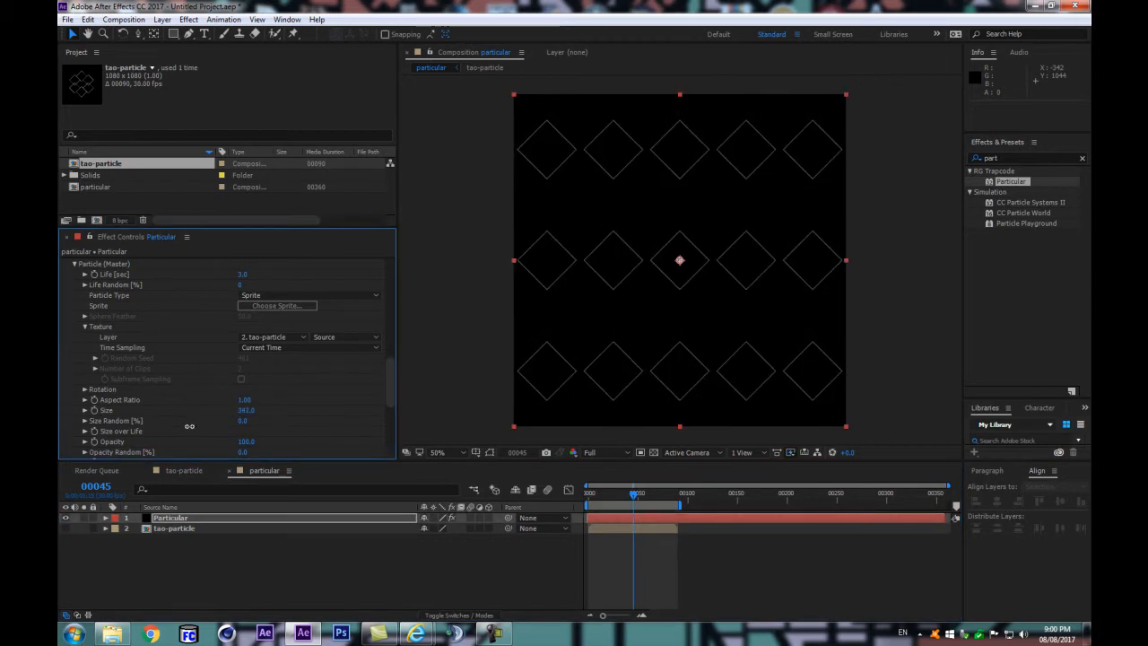
click(332, 554)
key(space)
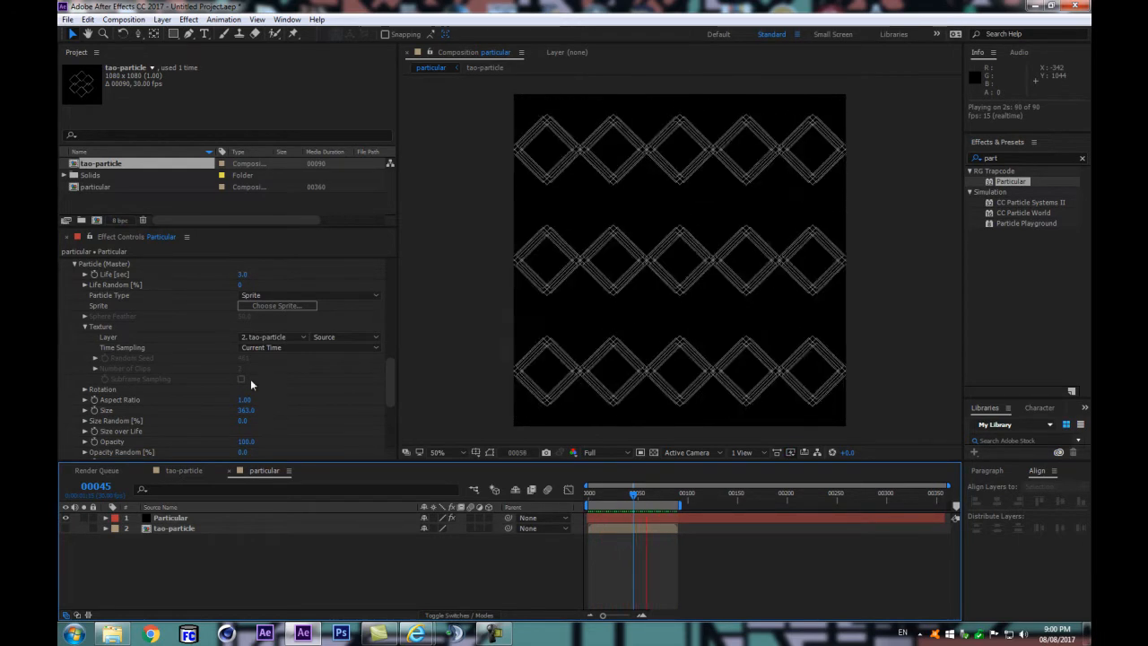
Step: Set the texture's Time Sampling to Random - Loop, scrub around frame 46, and preview the loop
click(253, 348)
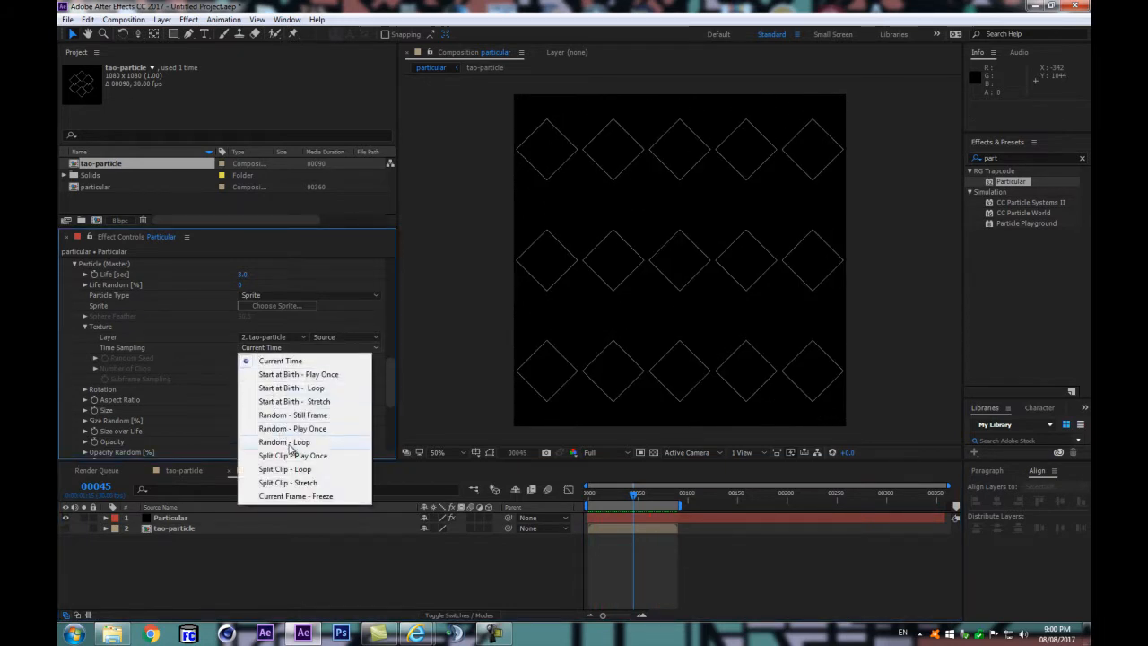
click(285, 442)
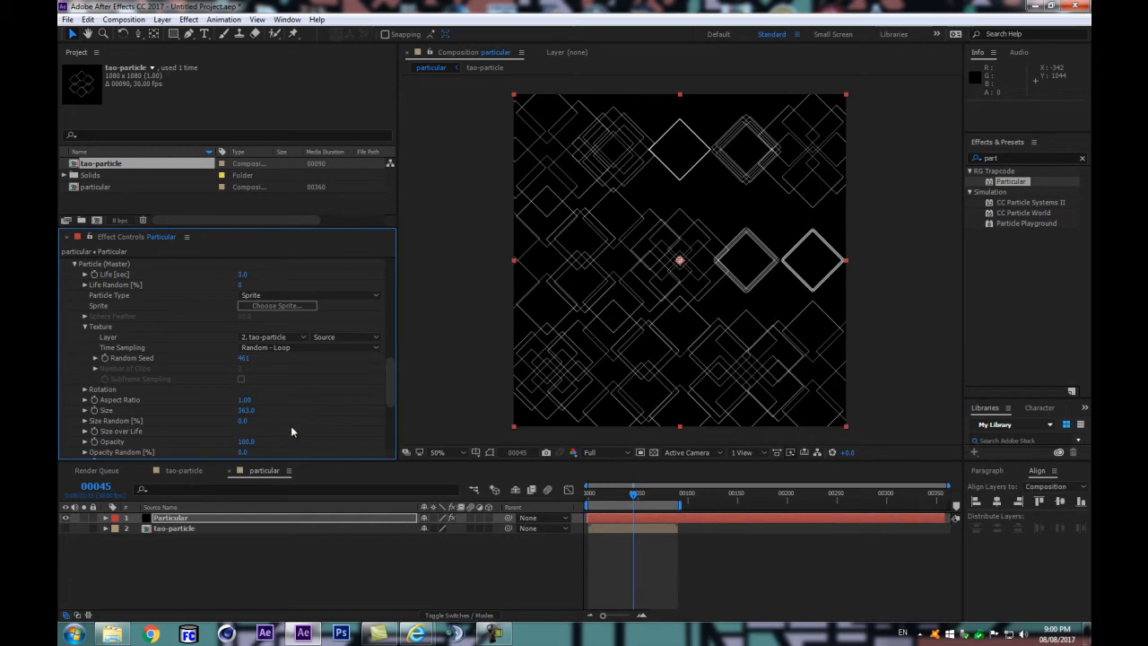
click(635, 494)
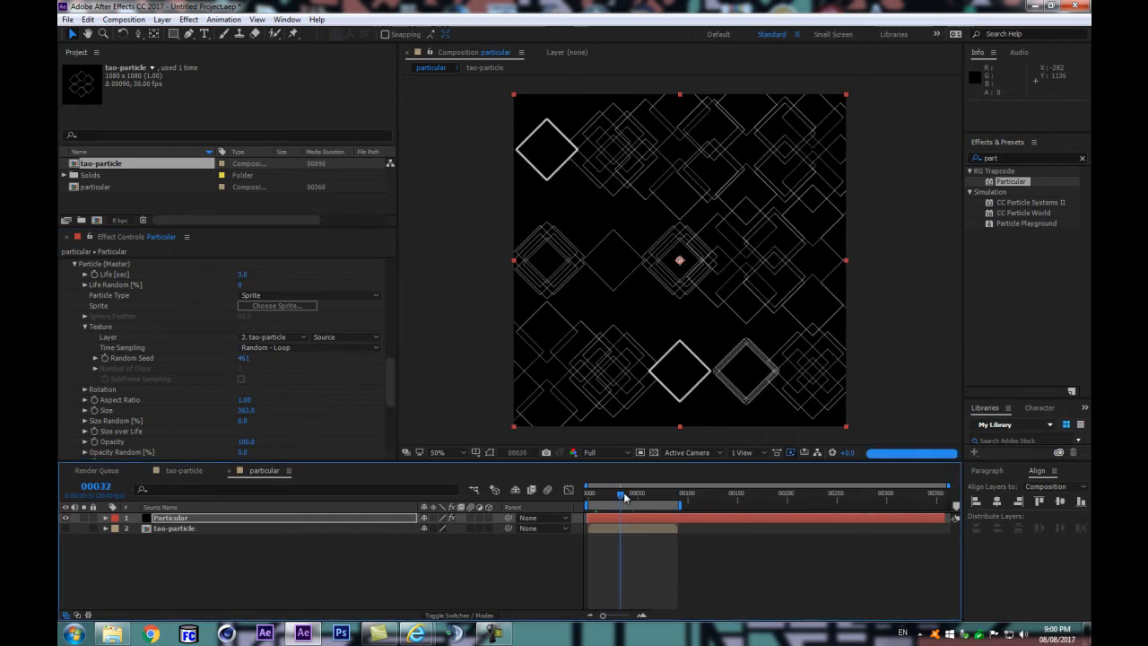
click(442, 577)
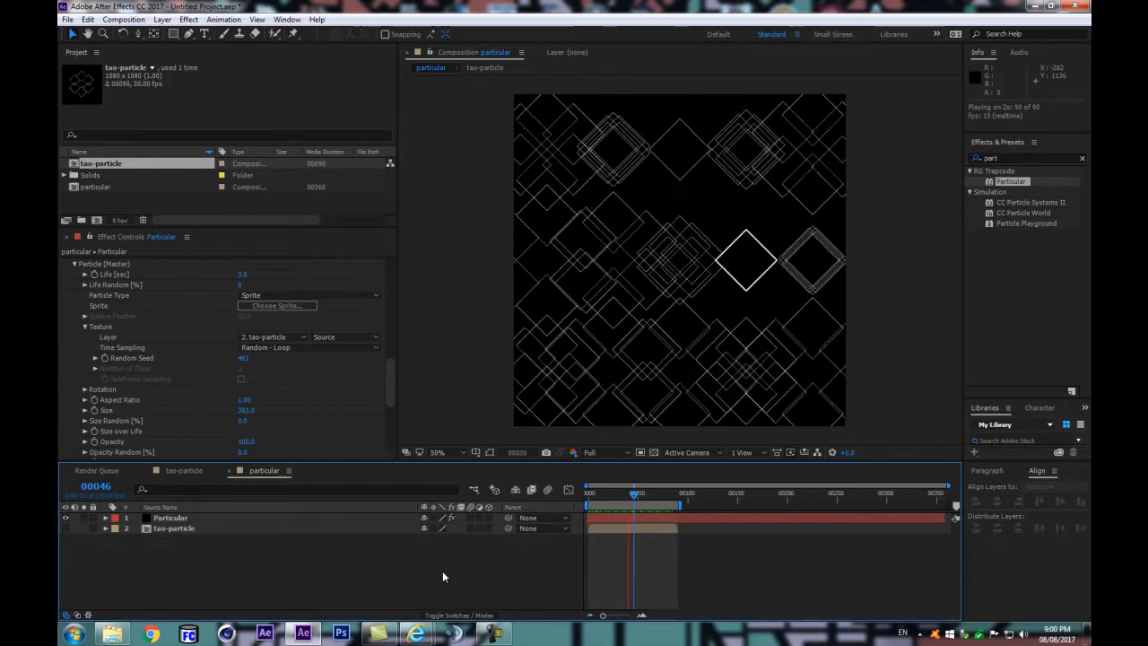
key(space)
Step: Set the sprite texture's Random Seed to 1031 and preview the loop
drag(240, 358, 298, 357)
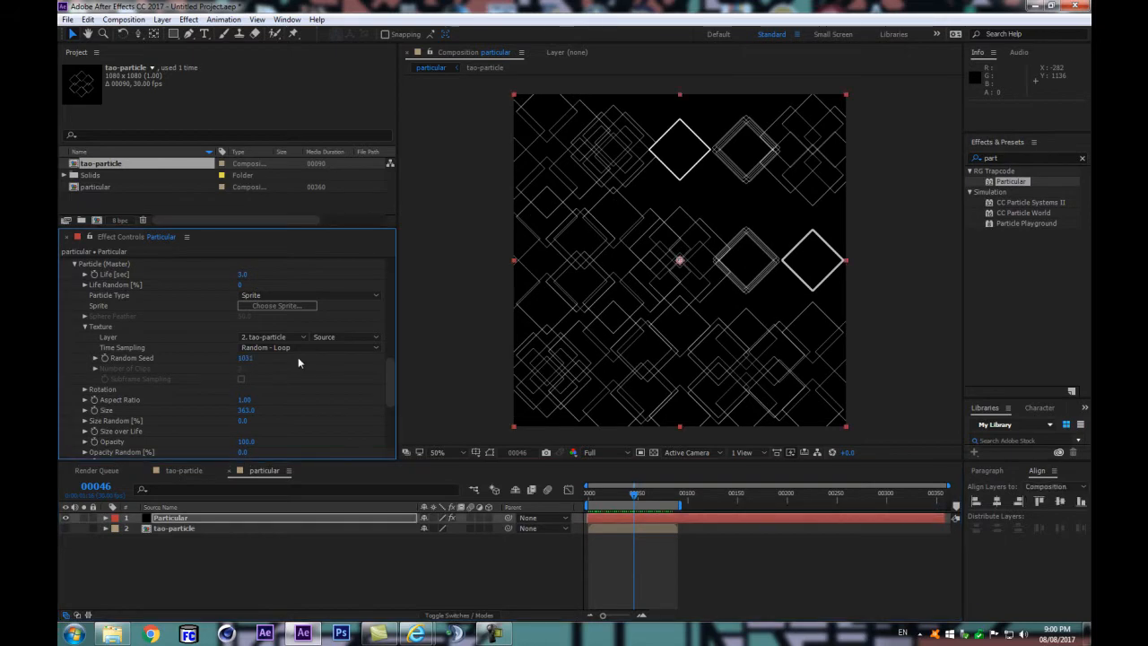
click(314, 531)
key(space)
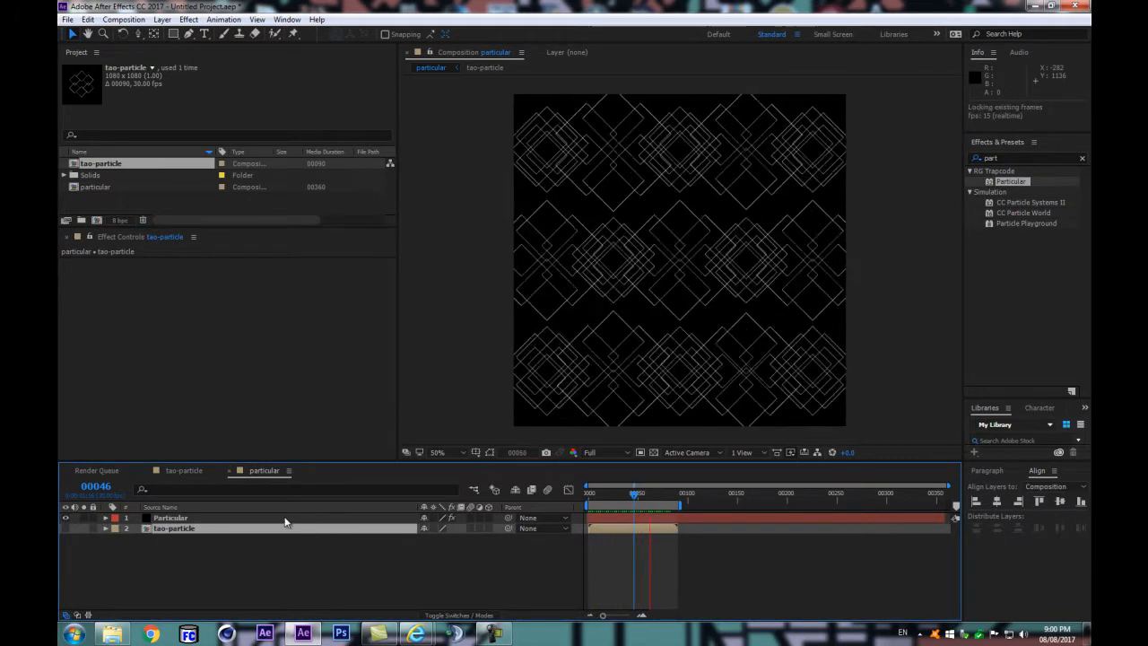
Step: Set the grid emitter's Random Seed to 102530 on the Particular layer
click(292, 518)
drag(388, 289, 389, 358)
drag(258, 392, 272, 392)
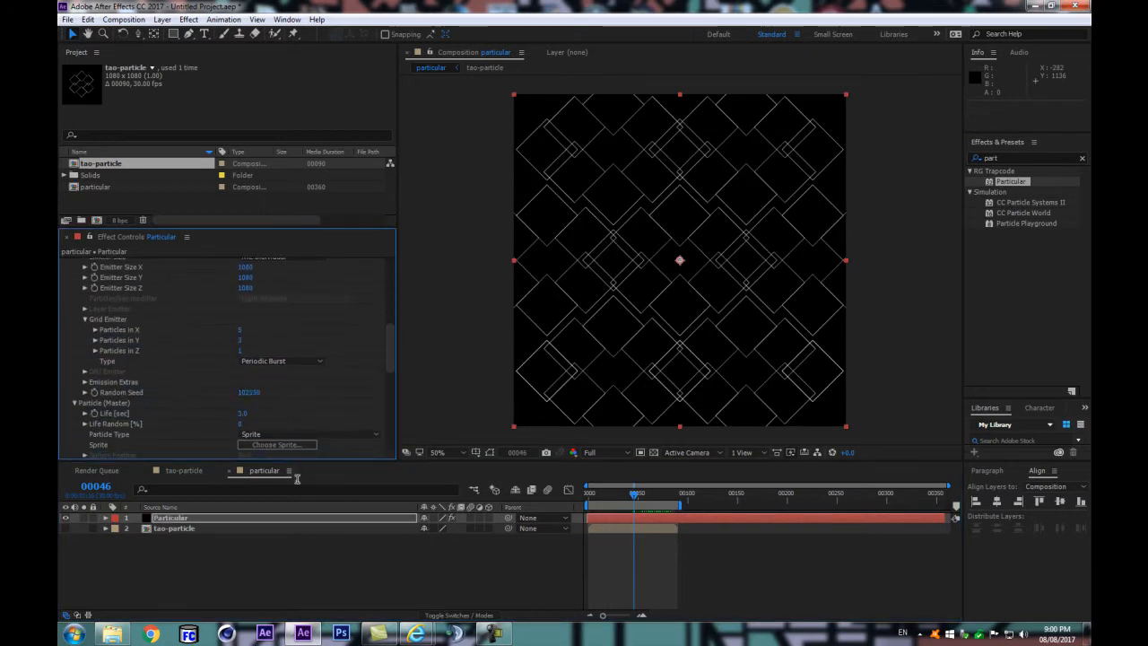
Step: Set the sprite texture's Random Seed to 1331 and preview the loop
scroll(257, 417, down, 4)
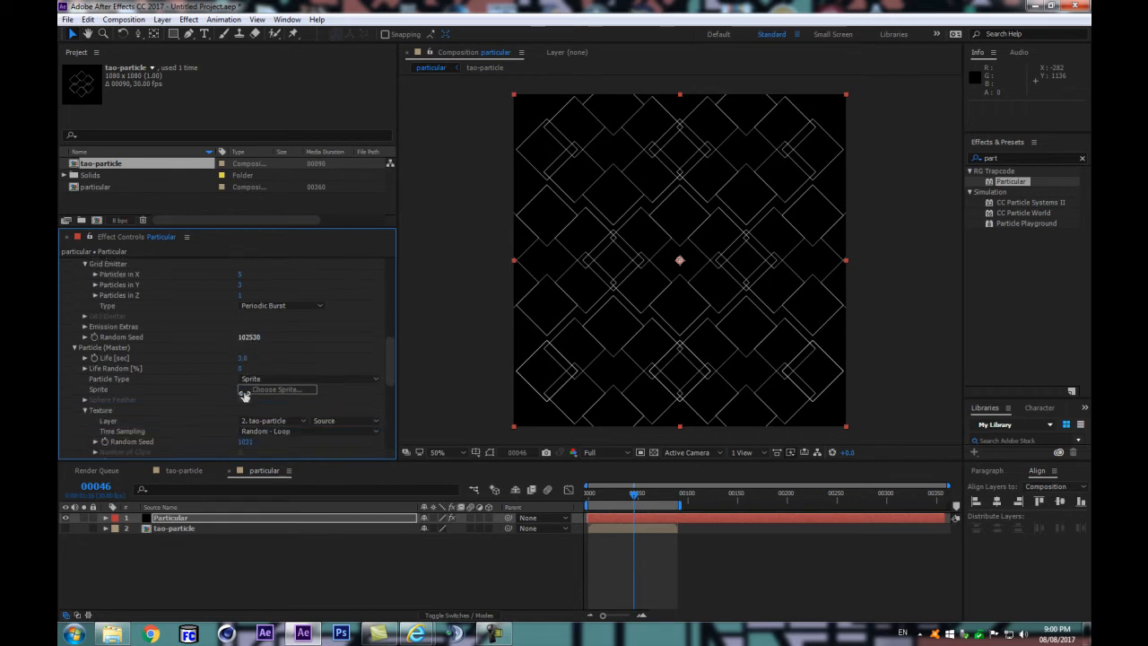
drag(245, 359, 266, 359)
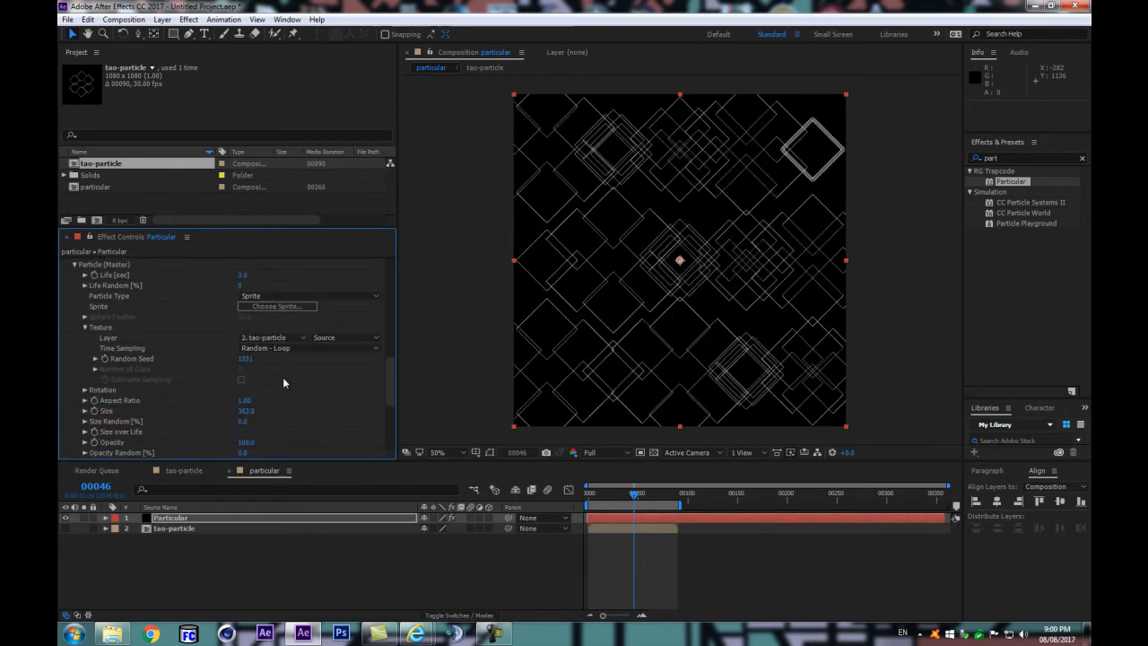
click(321, 572)
key(space)
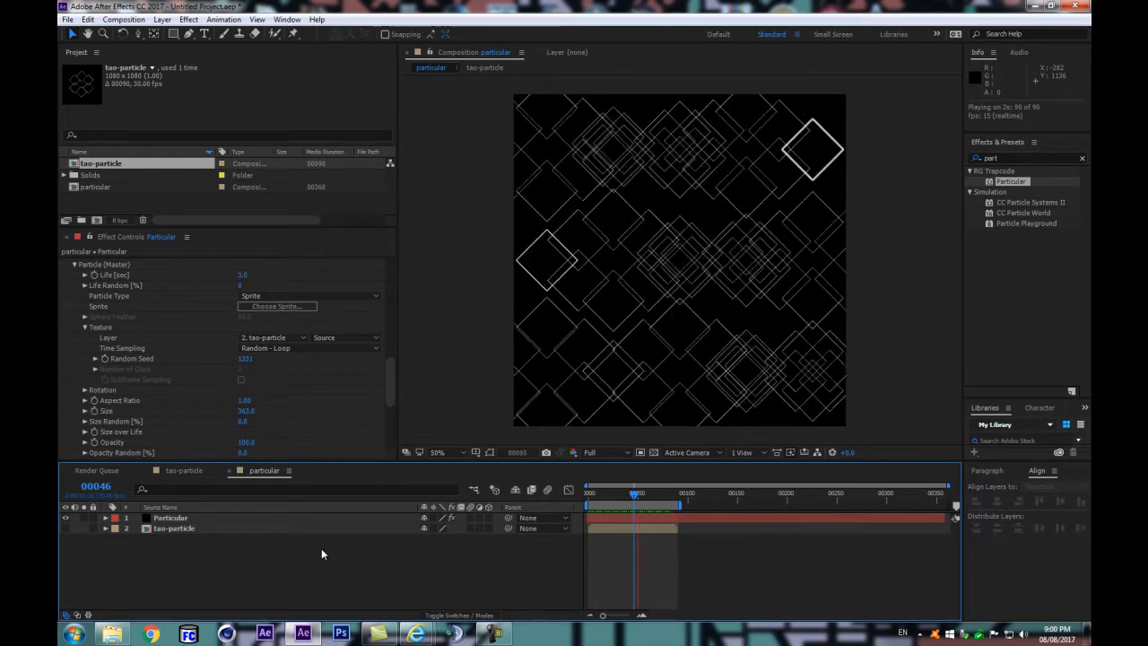
key(space)
Step: Try a smaller Emitter Size X to narrow the grid, and undo the change
scroll(303, 365, up, 3)
scroll(271, 341, up, 1)
drag(243, 295, 9, 319)
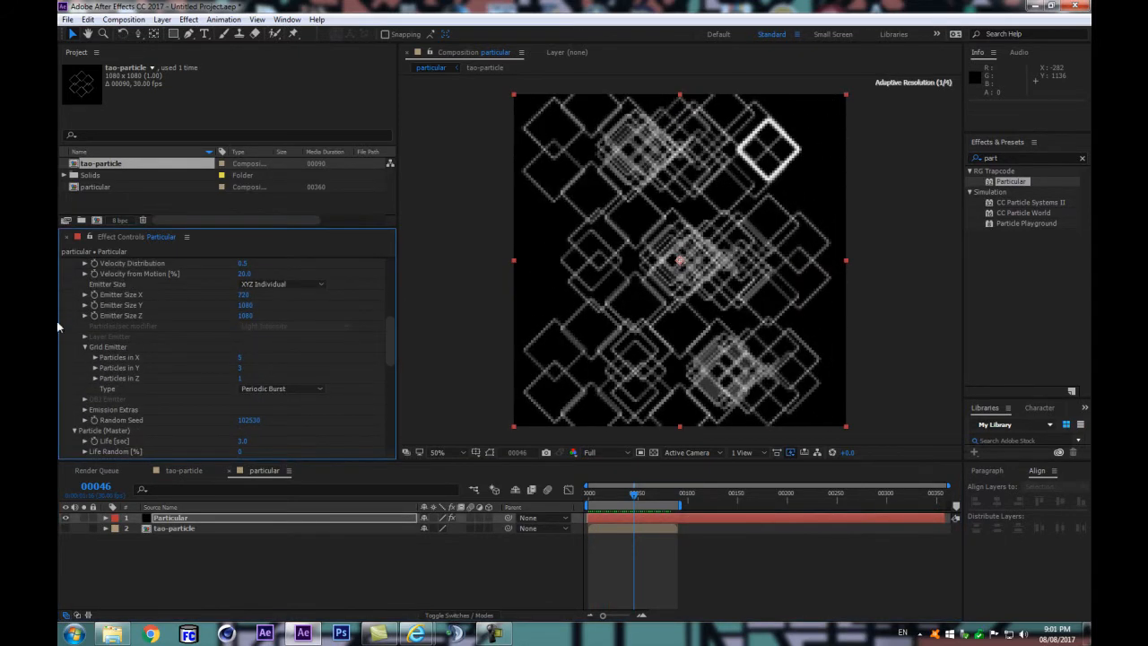
key(ctrl+z)
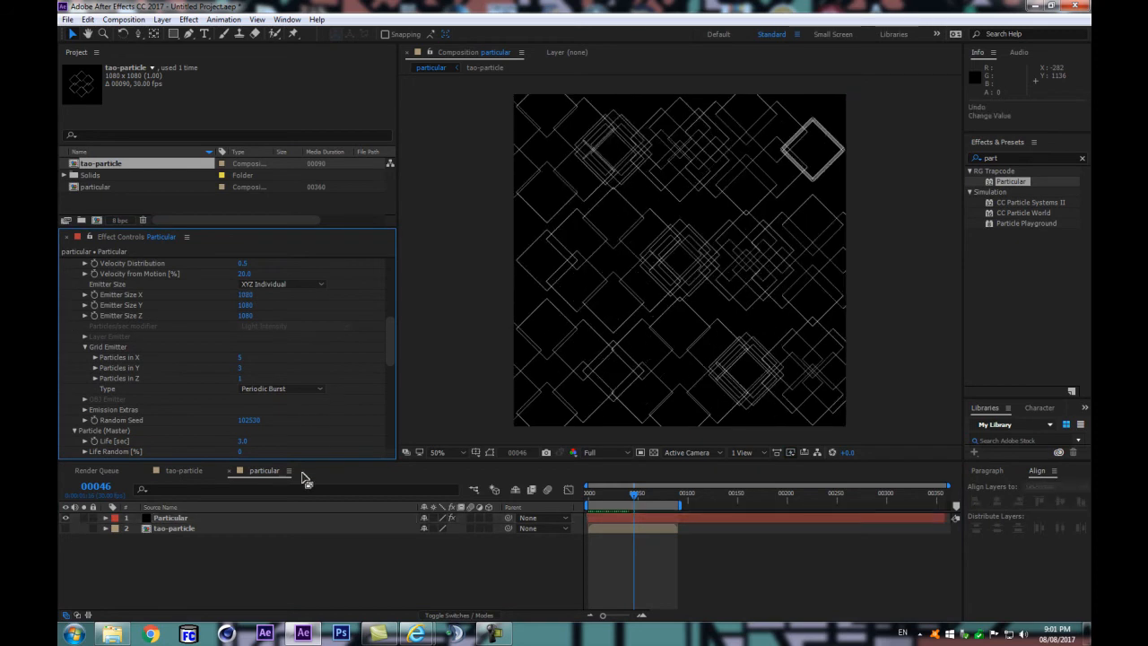
Step: Collapse the Emitter (Master) group and look through the Particle (Master) settings and the remaining Particular groups
scroll(297, 428, up, 2)
drag(391, 340, 397, 301)
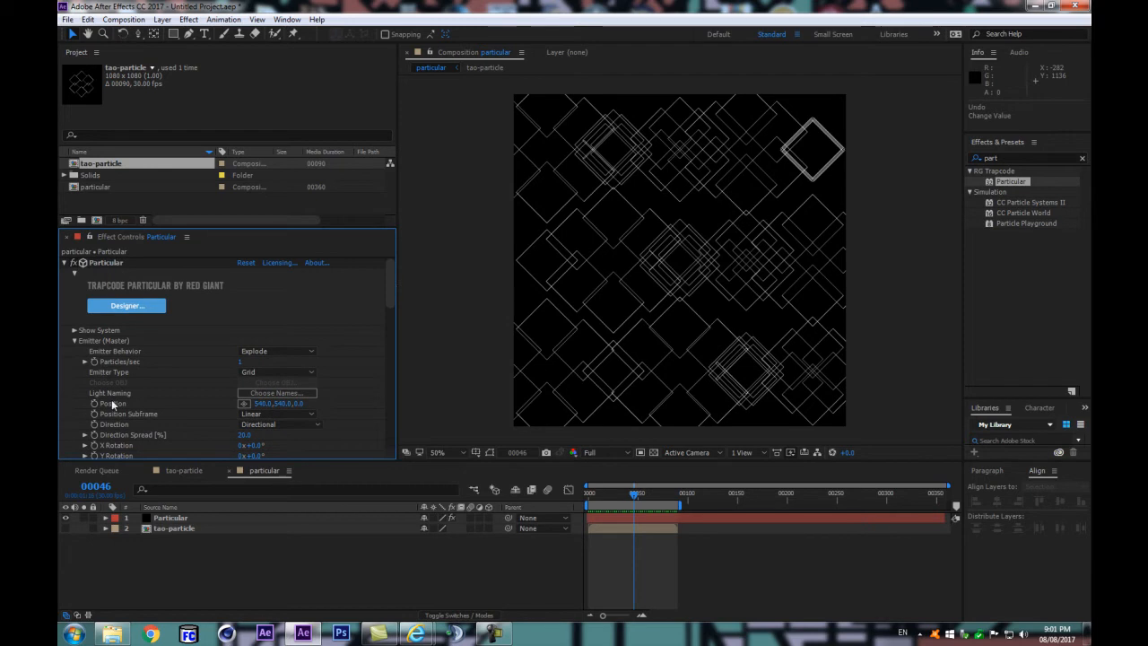
click(76, 340)
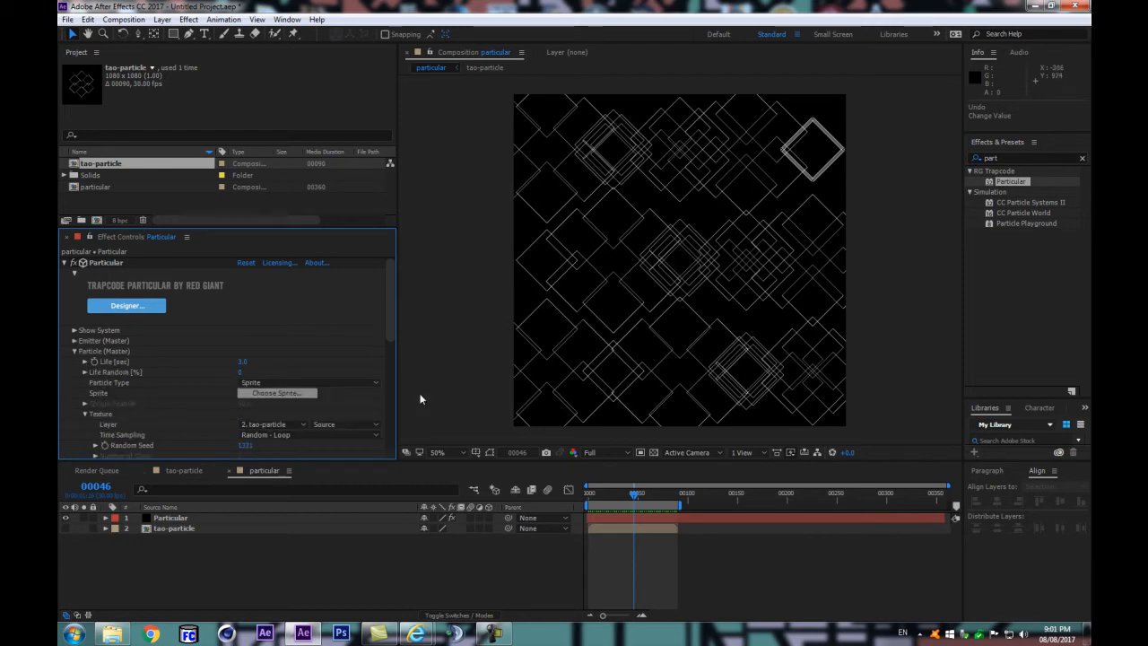
drag(390, 310, 381, 331)
scroll(381, 337, down, 1)
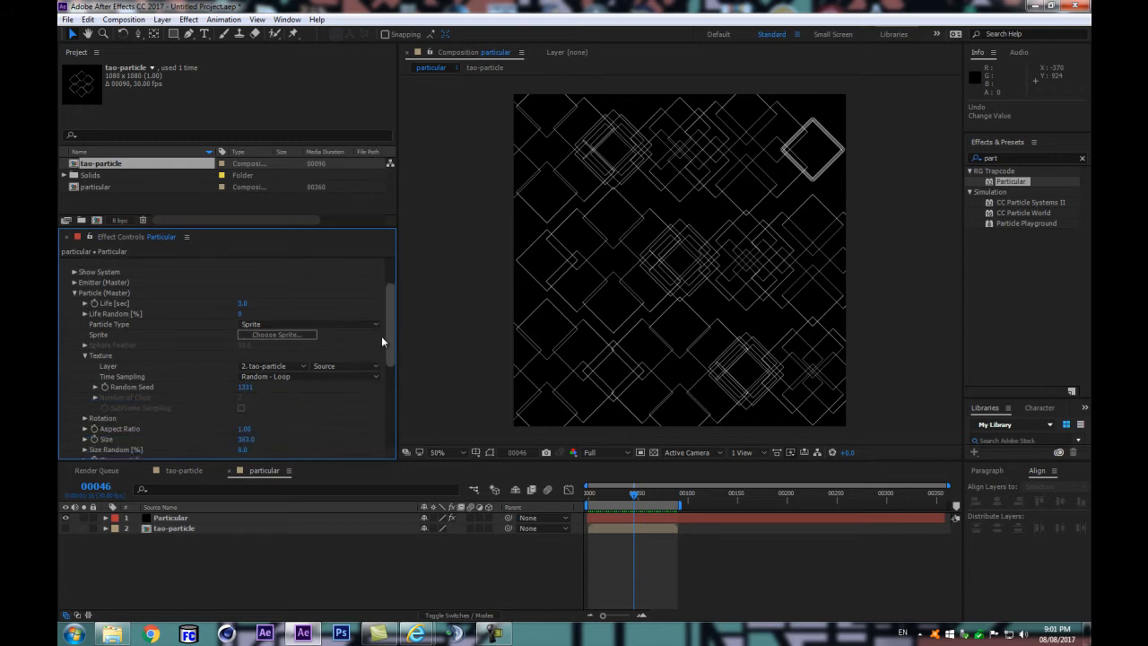
scroll(381, 336, up, 1)
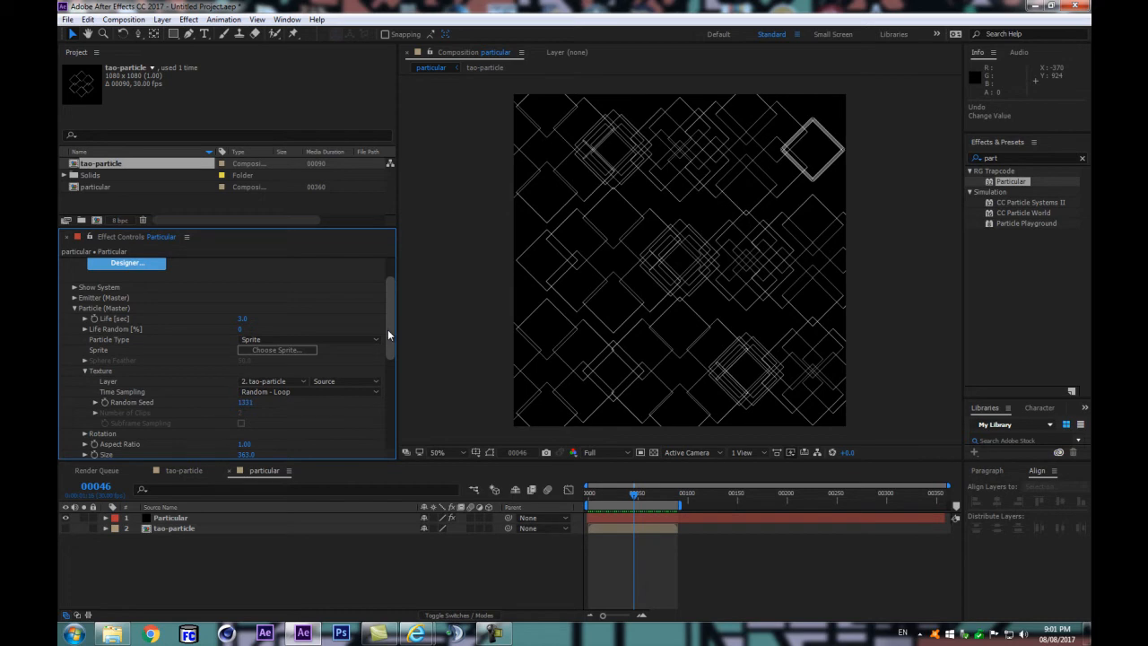
mouse_move(389, 331)
mouse_down()
mouse_move(378, 393)
mouse_move(365, 402)
mouse_move(373, 421)
mouse_up()
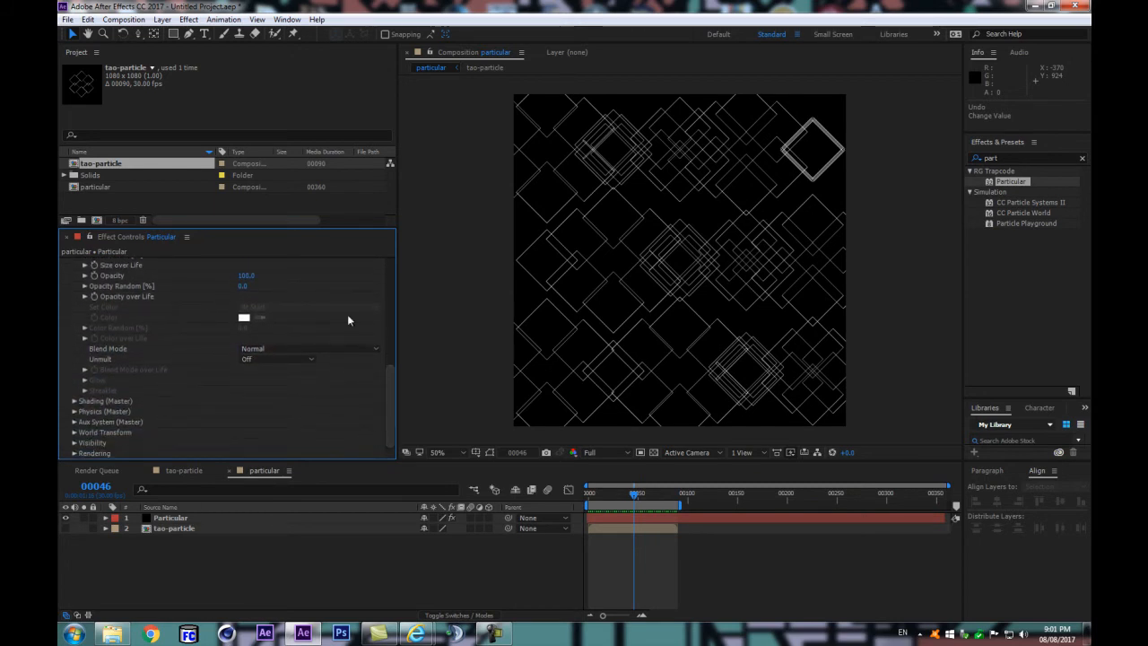
Step: Enlarge the project list, rename the tao-particle composition to tao-particle_01, and duplicate it
drag(346, 227, 337, 266)
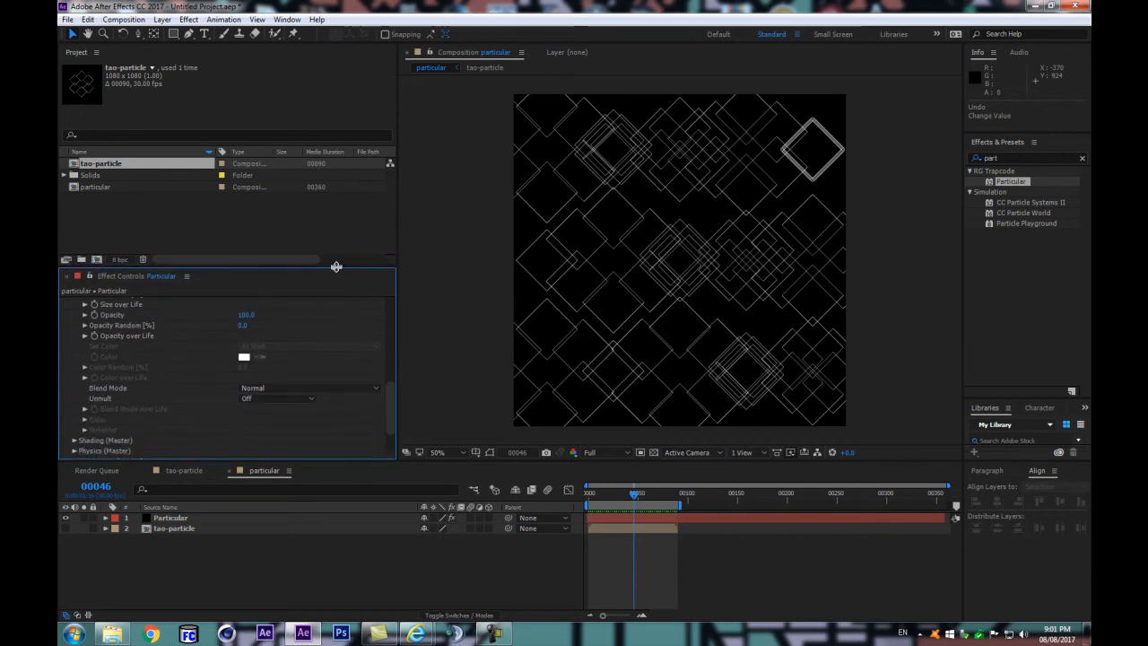
click(113, 188)
click(108, 164)
click(134, 163)
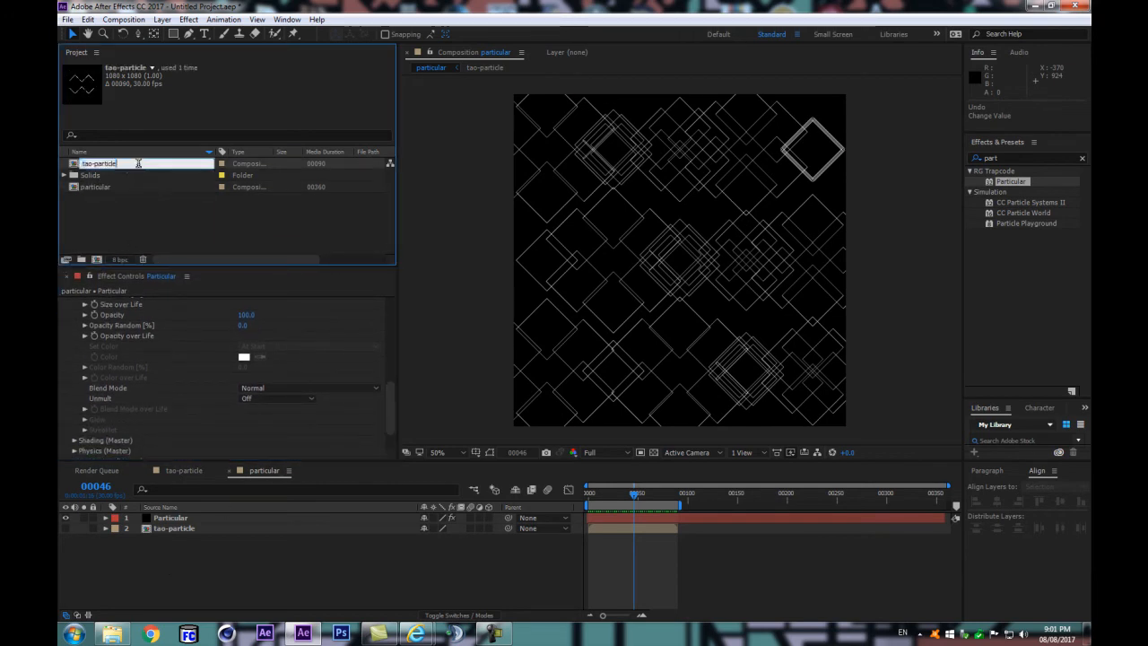
text(_01)
key(Return)
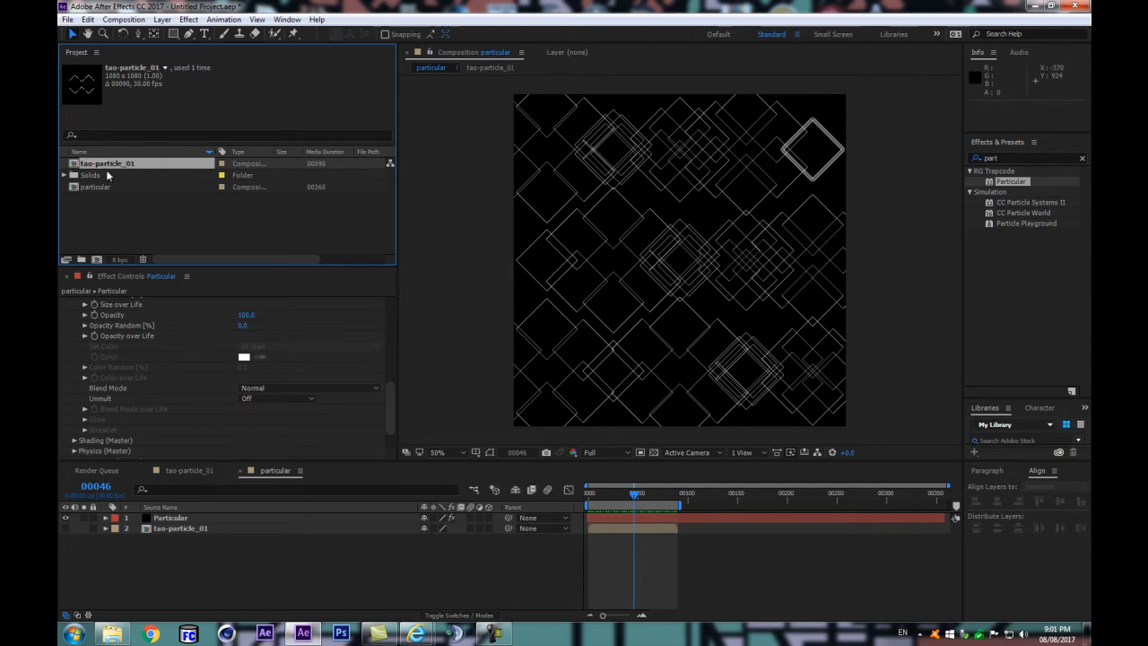
key(ctrl+d)
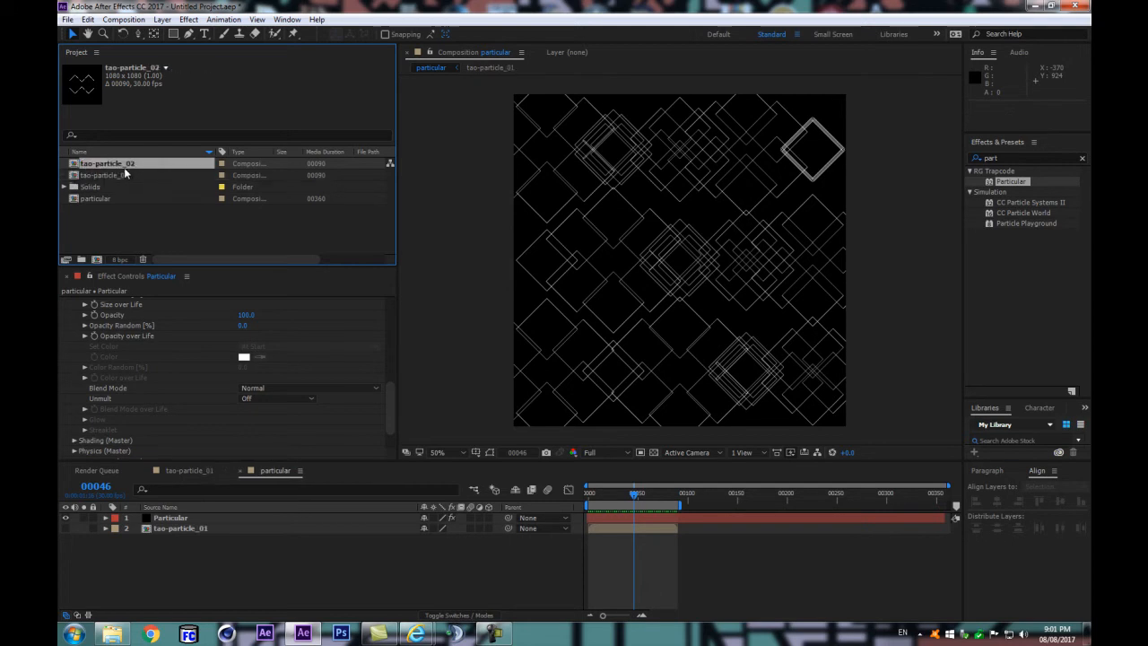
Step: Open the tao-particle_02 composition, select its Black Solid 1 layer and go to frame 13
double_click(111, 164)
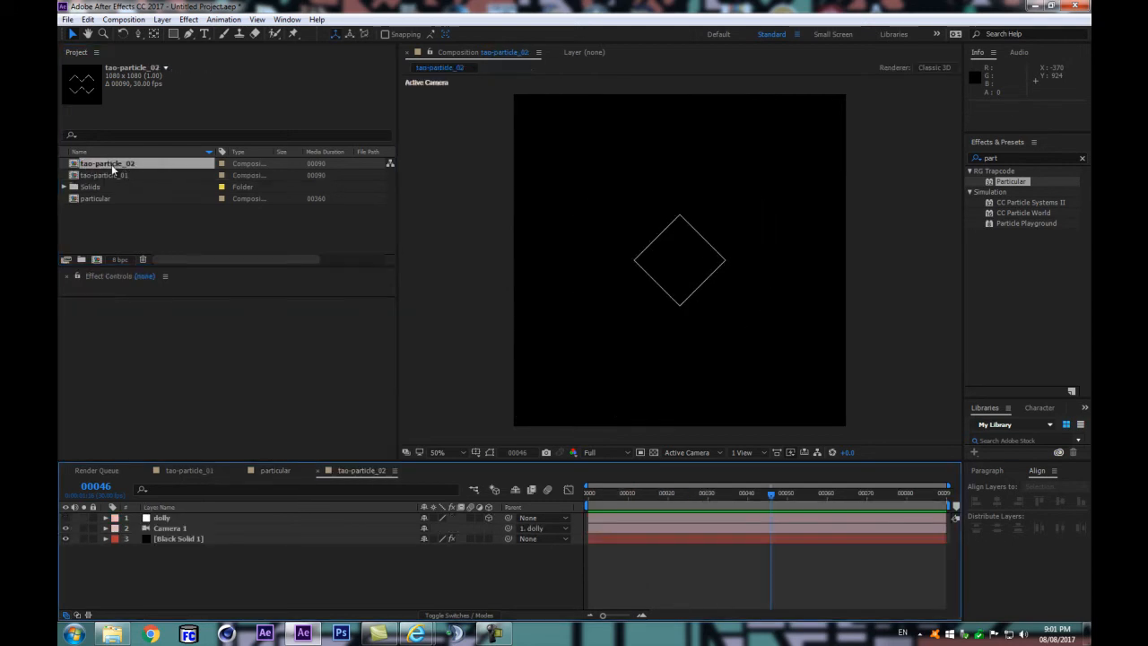
click(165, 539)
click(641, 496)
Step: Try a different Rotate Z for the Path Generator on Black Solid 1, and undo it
scroll(249, 374, down, 5)
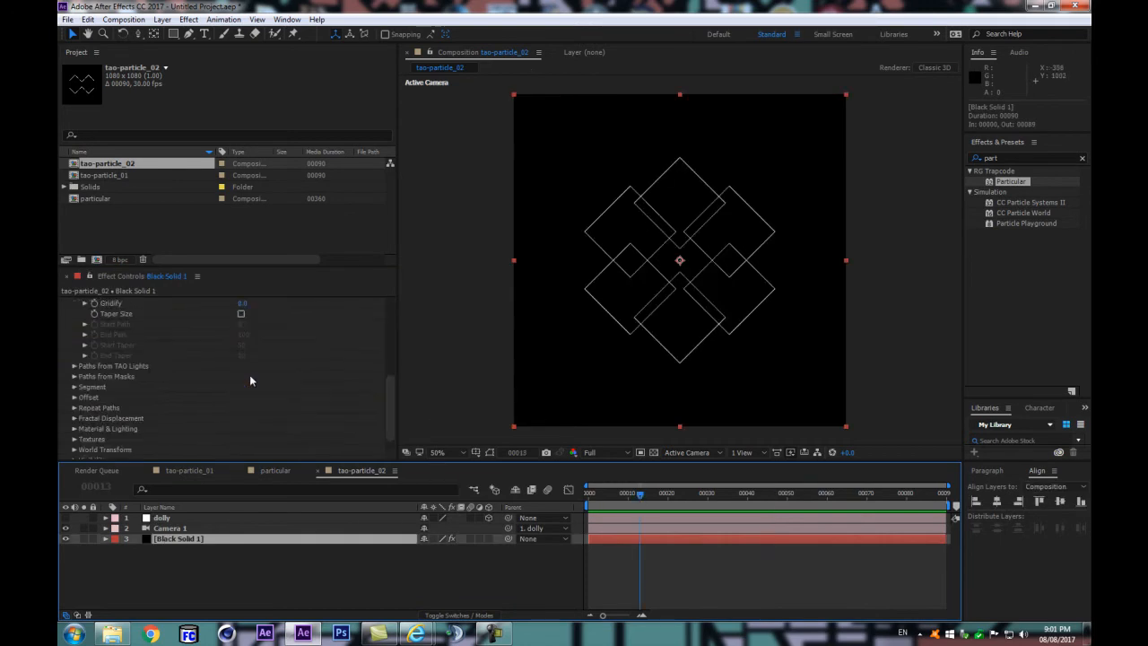
scroll(213, 373, up, 2)
scroll(253, 375, up, 3)
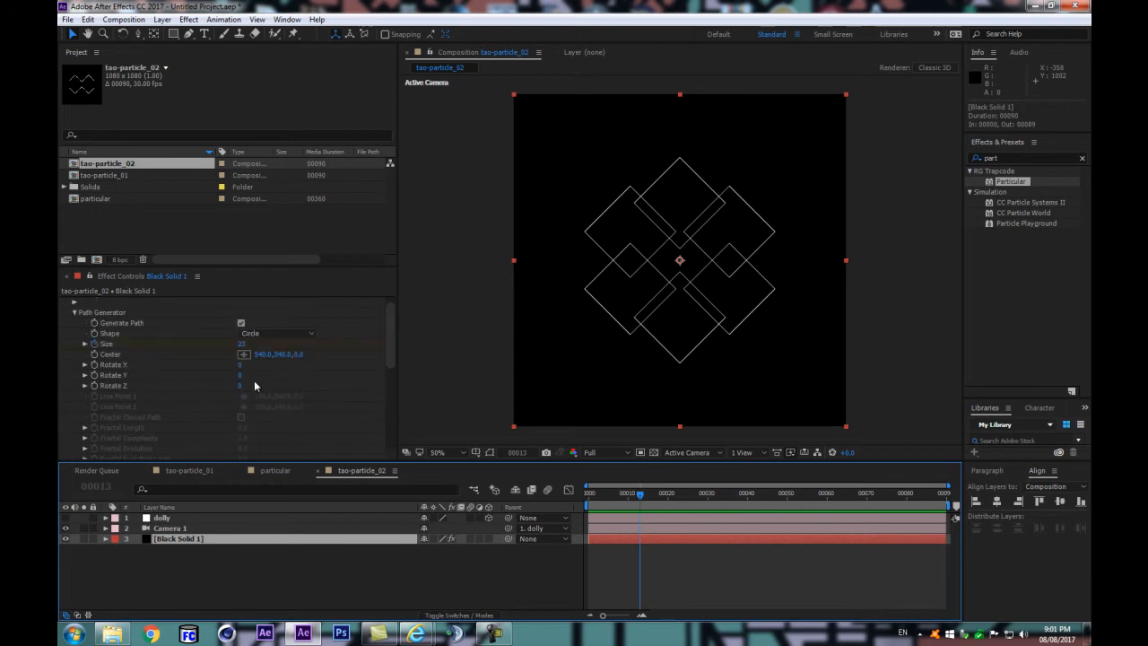
drag(240, 386, 255, 378)
key(ctrl+z)
Step: Set Rotate X to 45 in the Tao Segment settings and preview the tao-particle_02 loop
scroll(77, 417, down, 3)
scroll(77, 417, down, 3)
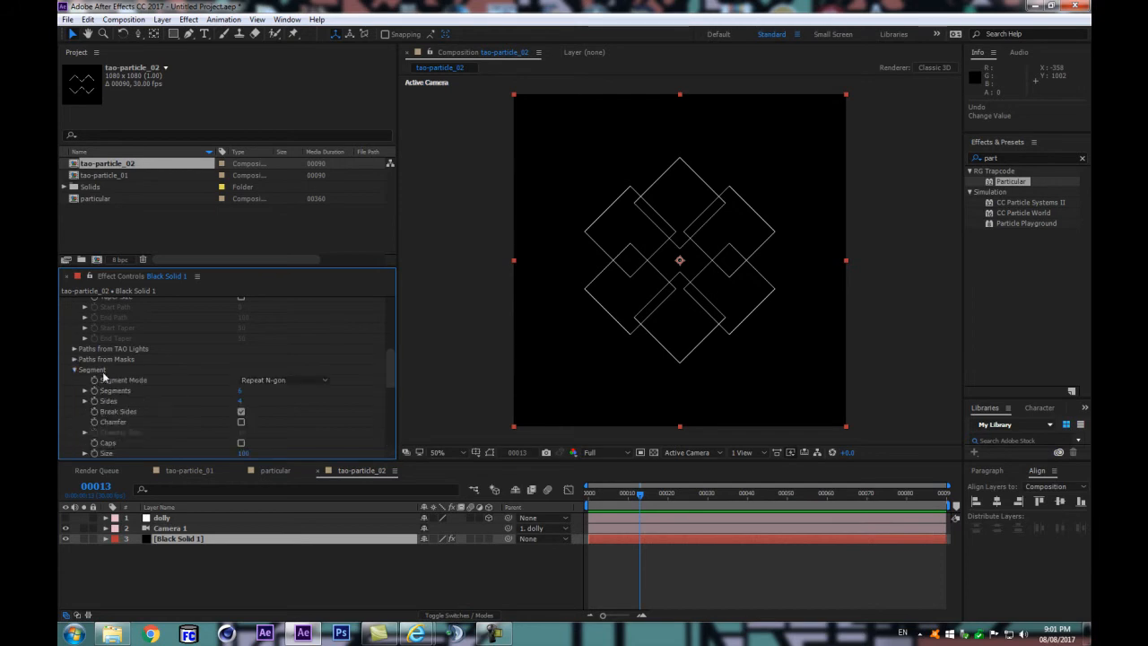
click(74, 369)
scroll(127, 358, down, 3)
click(239, 393)
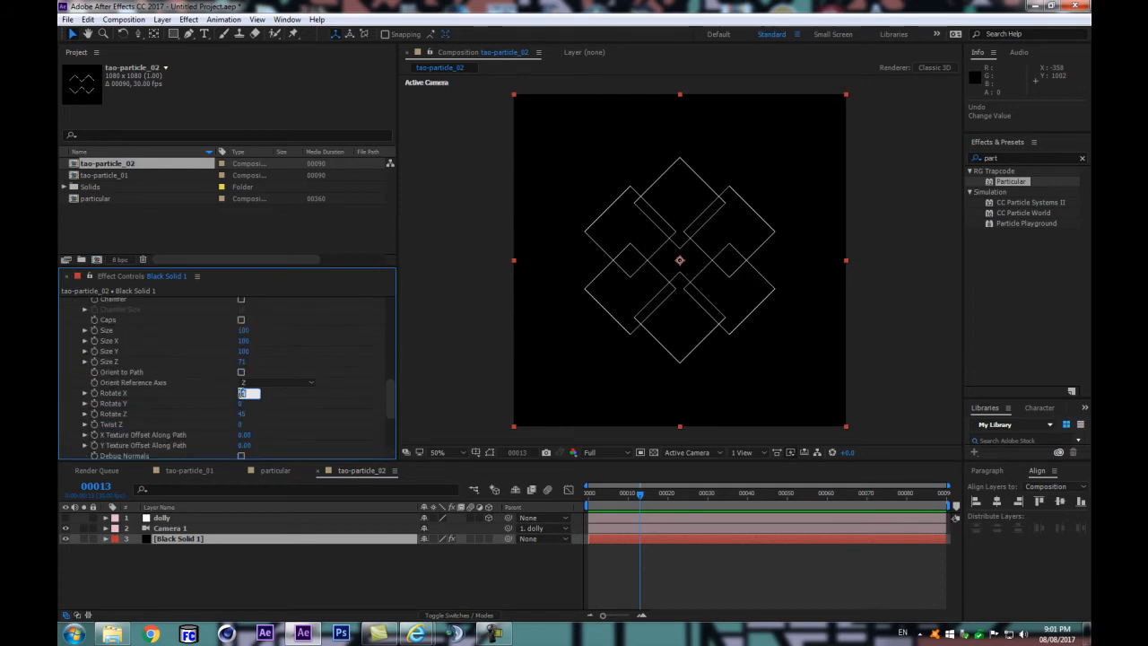
text(45)
key(Return)
click(356, 565)
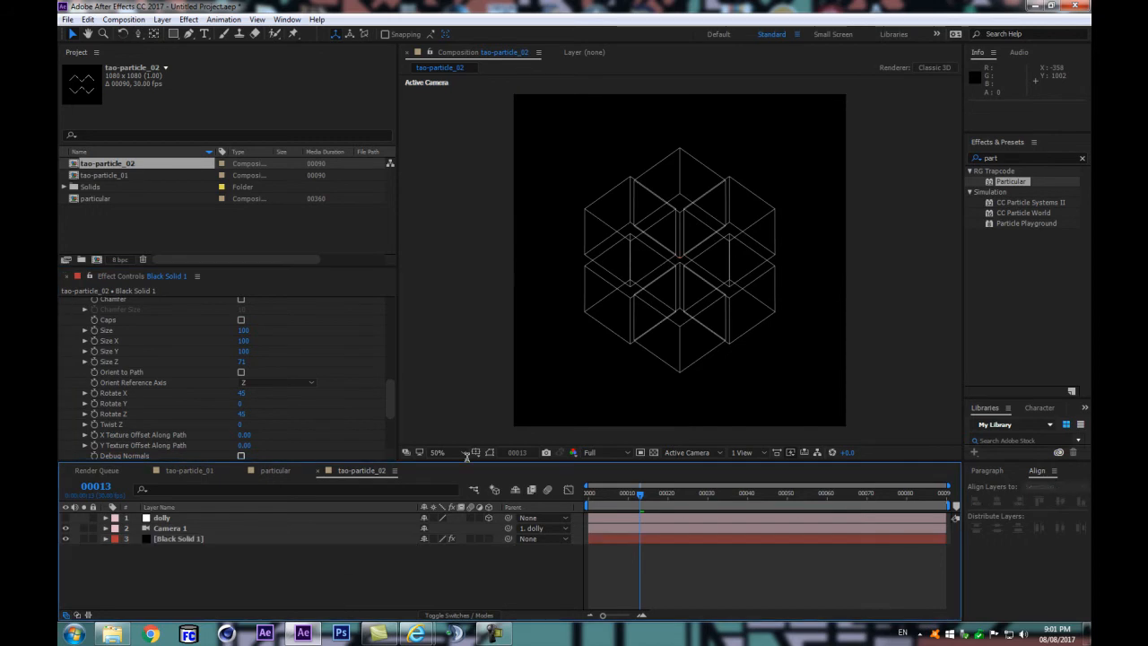
key(space)
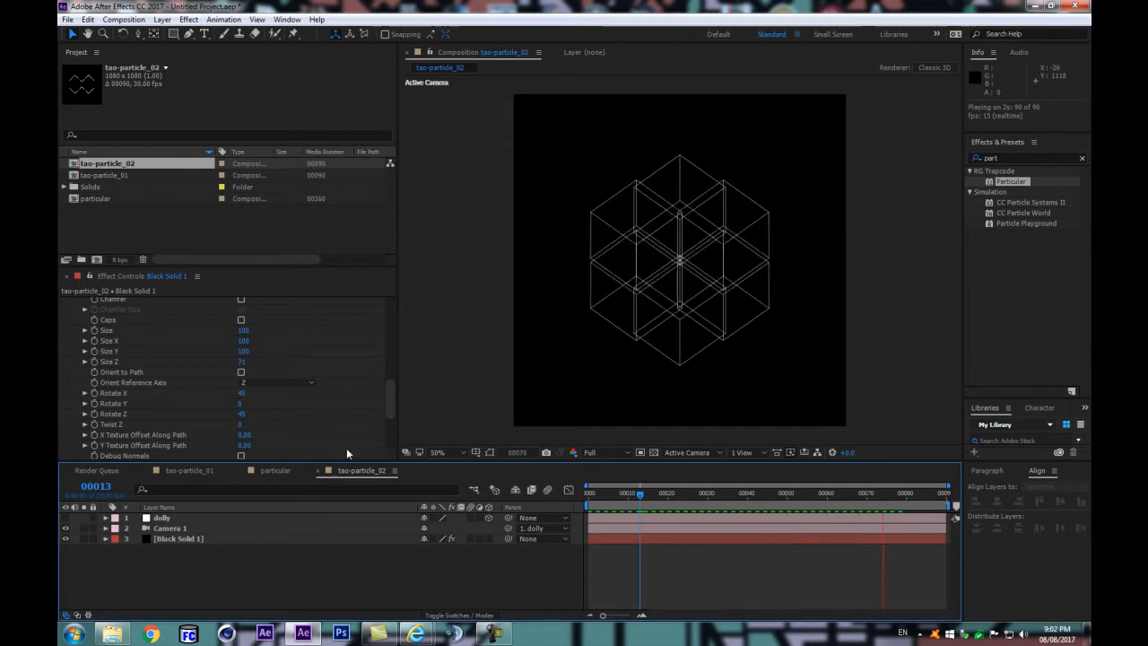
key(space)
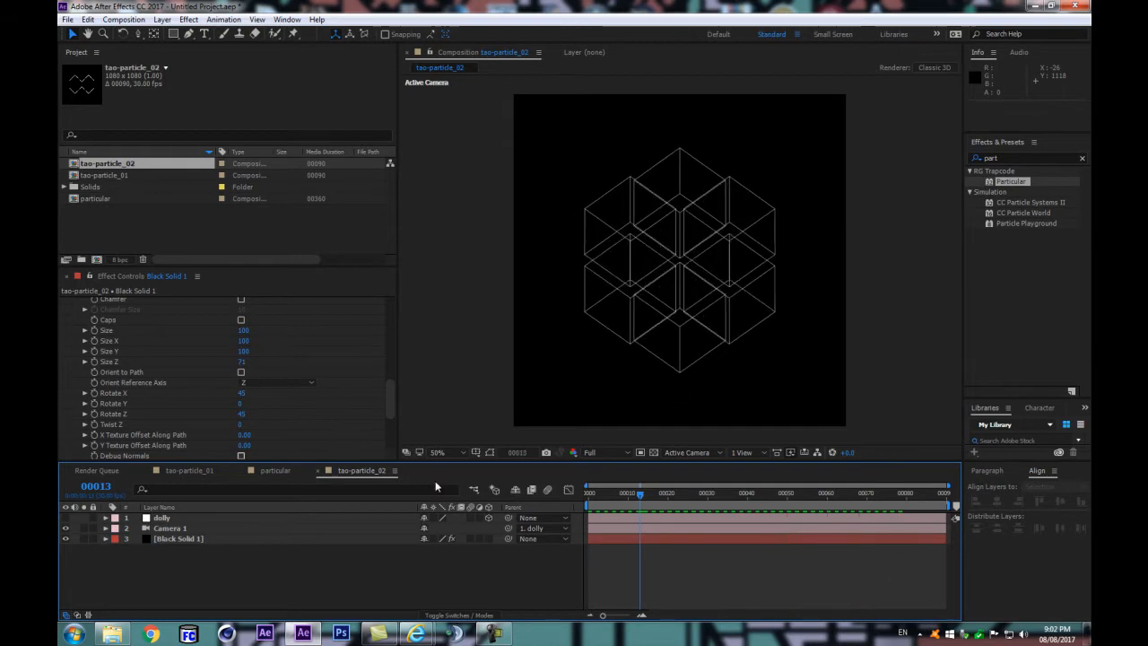
Step: Duplicate the particular composition and open the copy
double_click(132, 199)
click(260, 229)
key(ctrl+d)
double_click(113, 196)
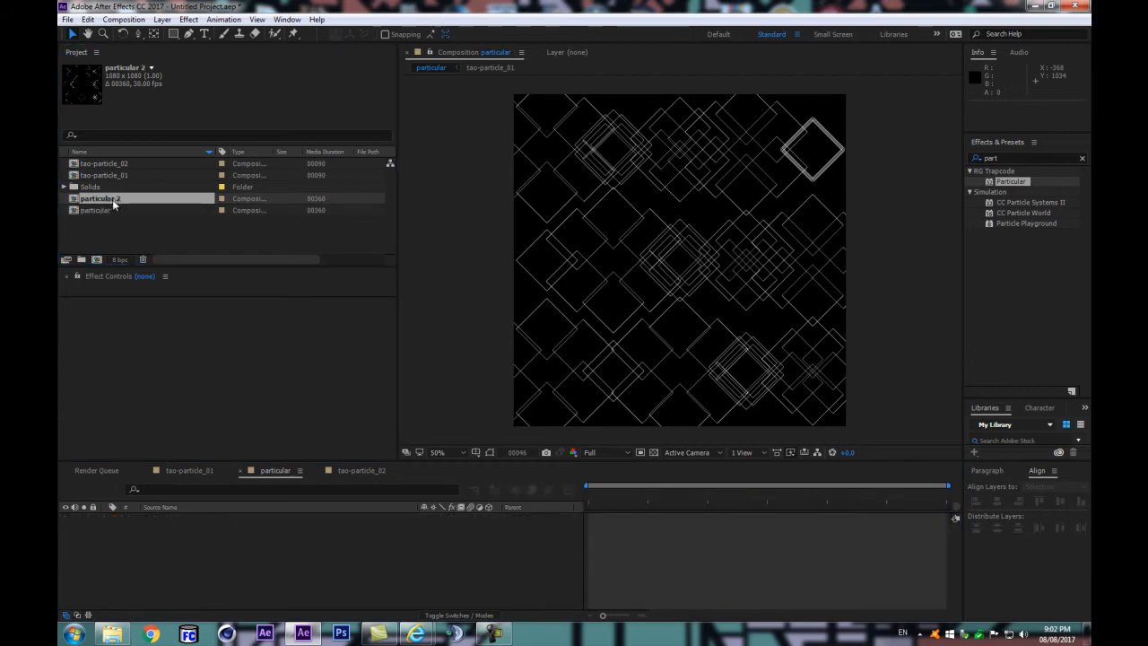
Step: Replace the tao-particle_01 layer with tao-particle_02 in the duplicated composition and preview the new pattern
click(185, 529)
drag(117, 163, 172, 527)
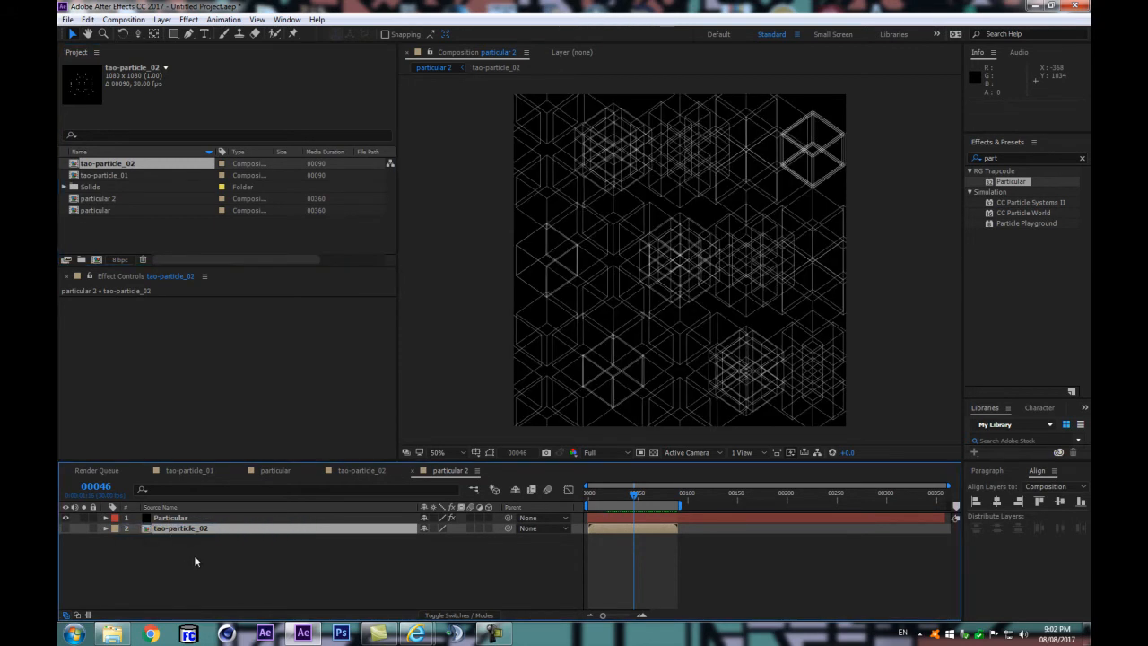
click(195, 556)
key(space)
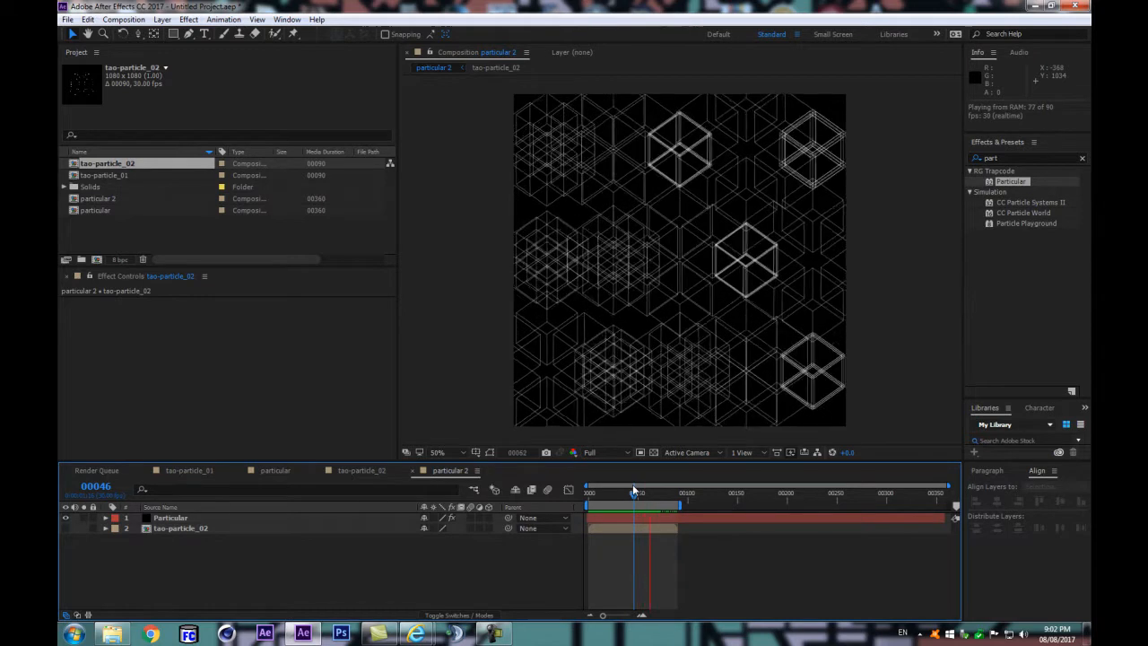
key(space)
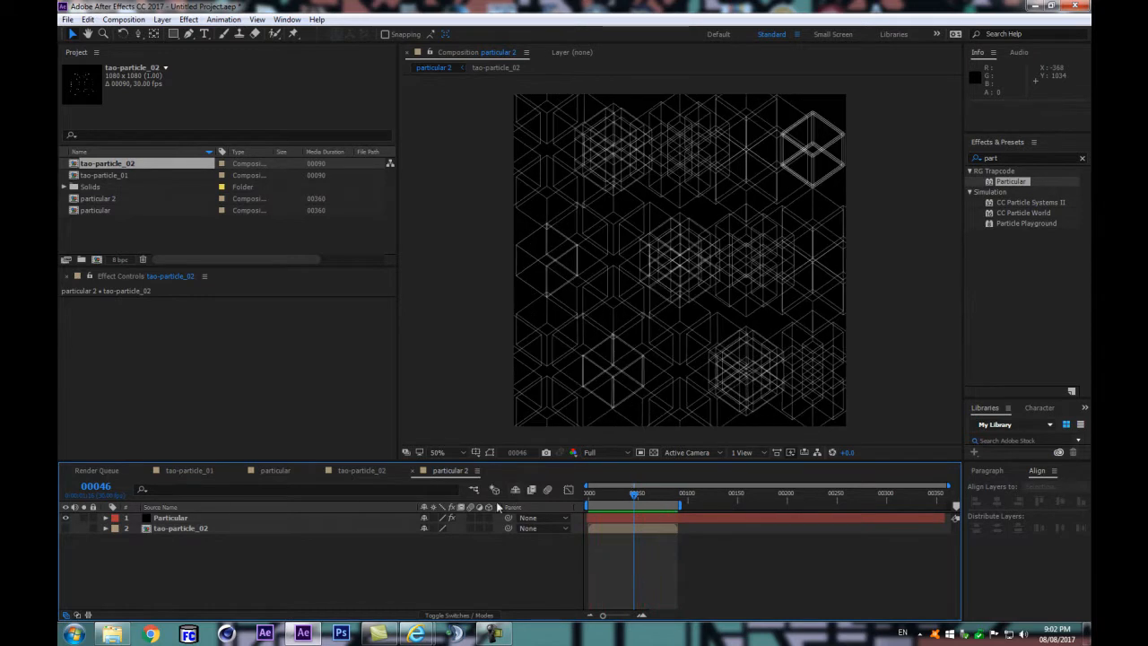
click(187, 520)
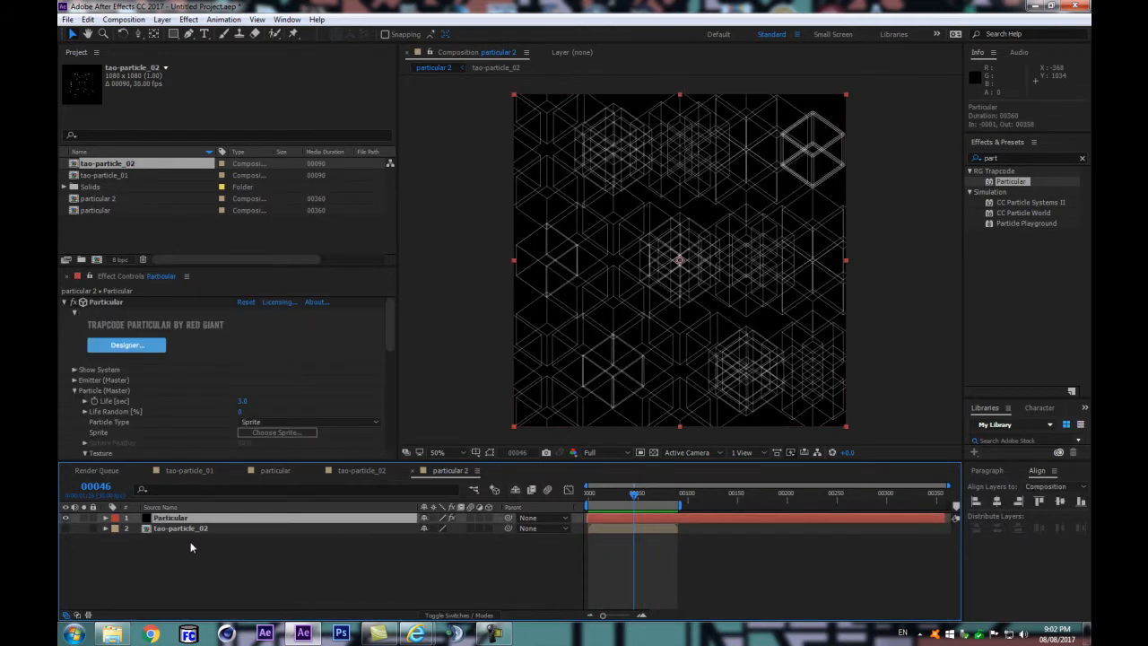
key(F2)
click(224, 521)
click(198, 529)
click(218, 565)
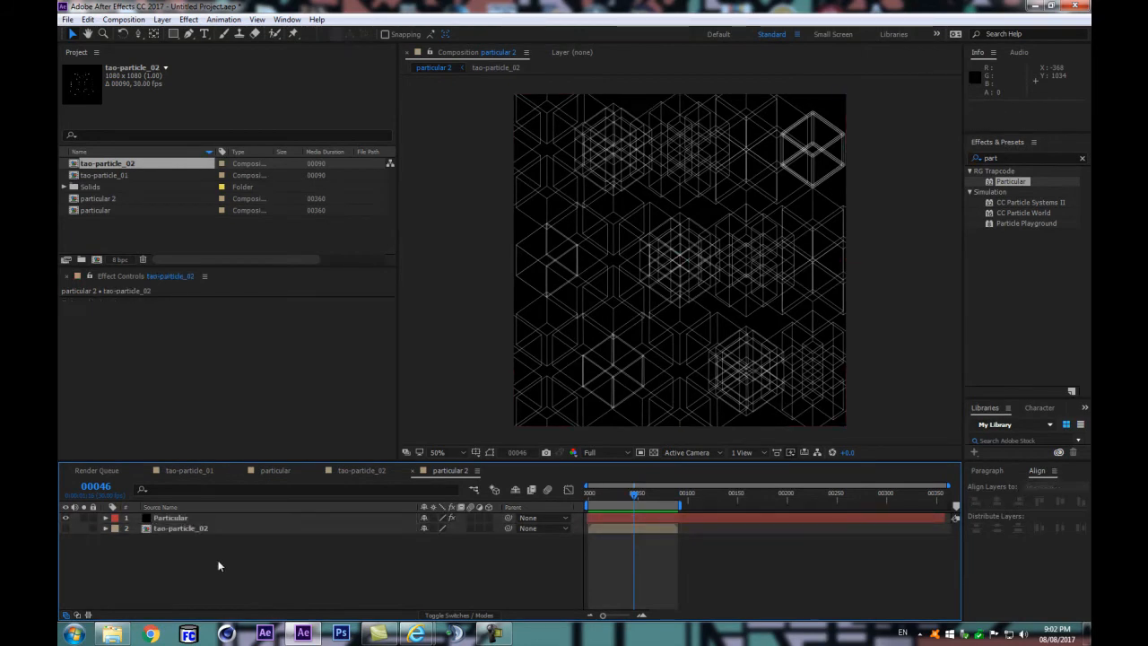
Step: Create a single composition from tao-particle_02 and tao-particle_01 with Sequence Layers on and dimensions from tao-particle_02, and scrub through it
ctrl+click(106, 175)
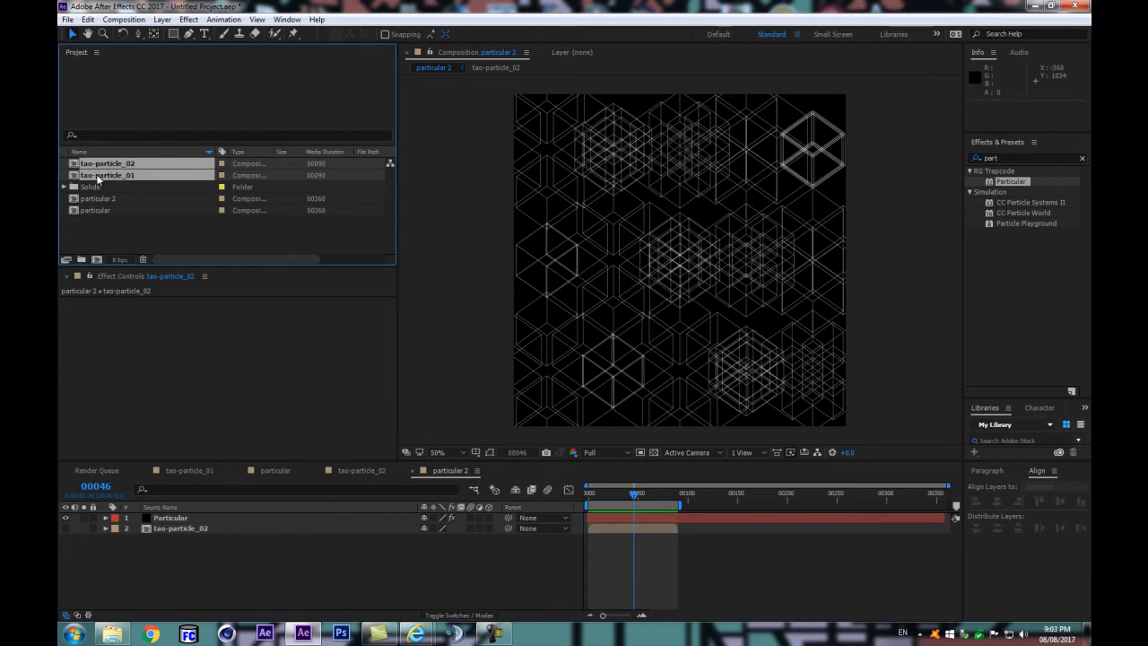
drag(98, 178, 96, 259)
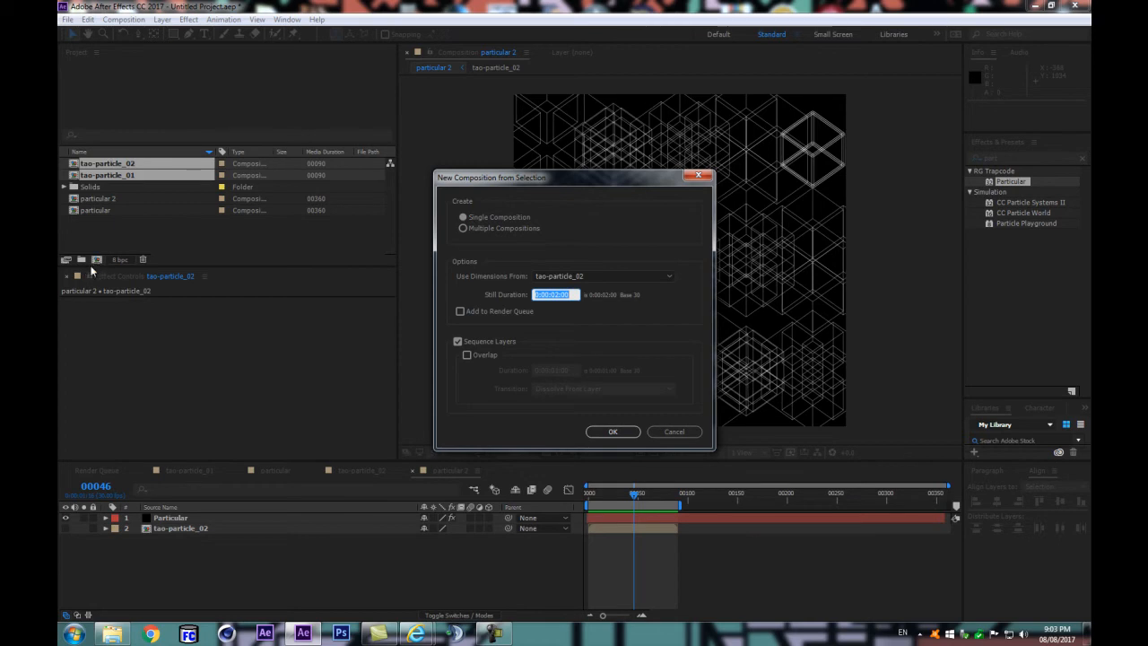
drag(494, 182, 367, 220)
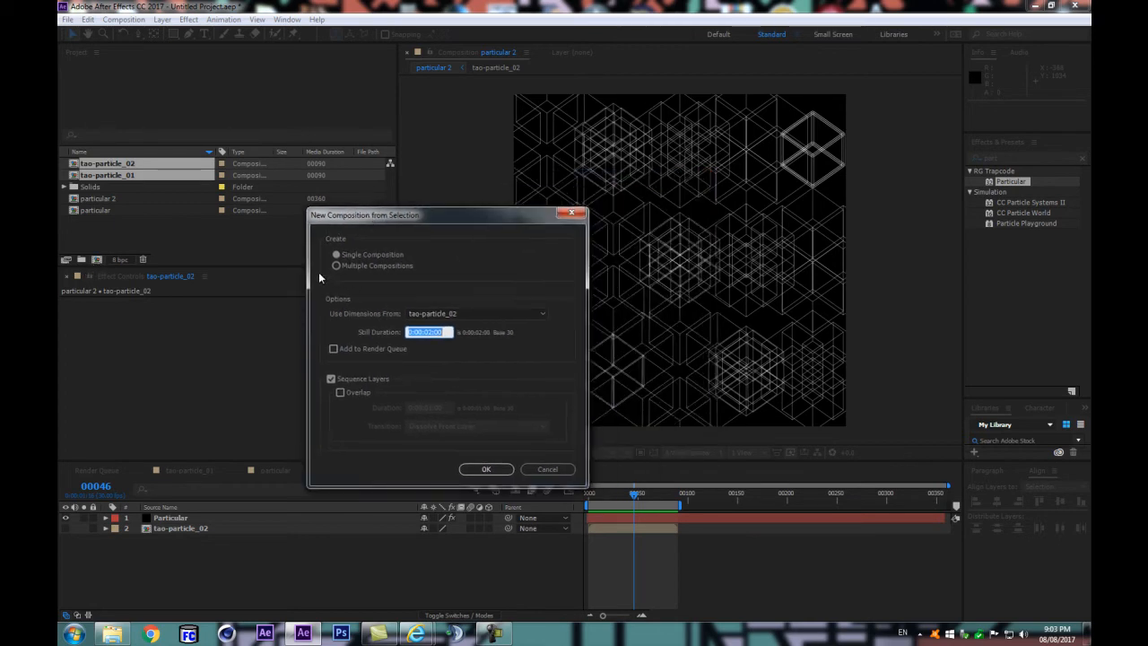
click(337, 256)
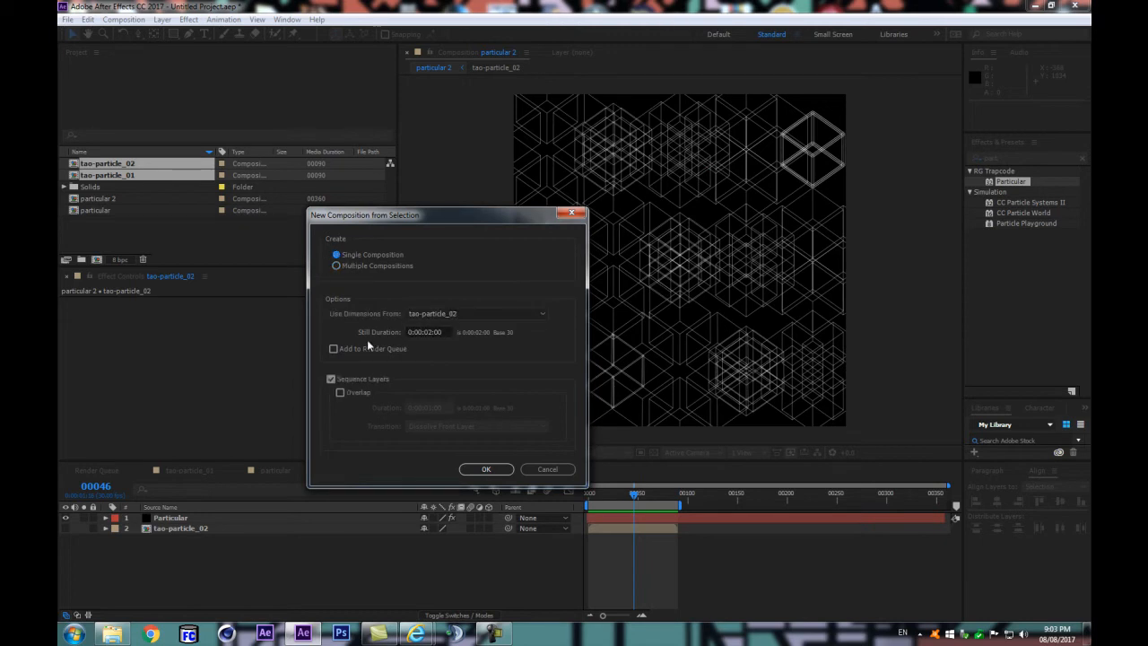
click(332, 380)
click(485, 469)
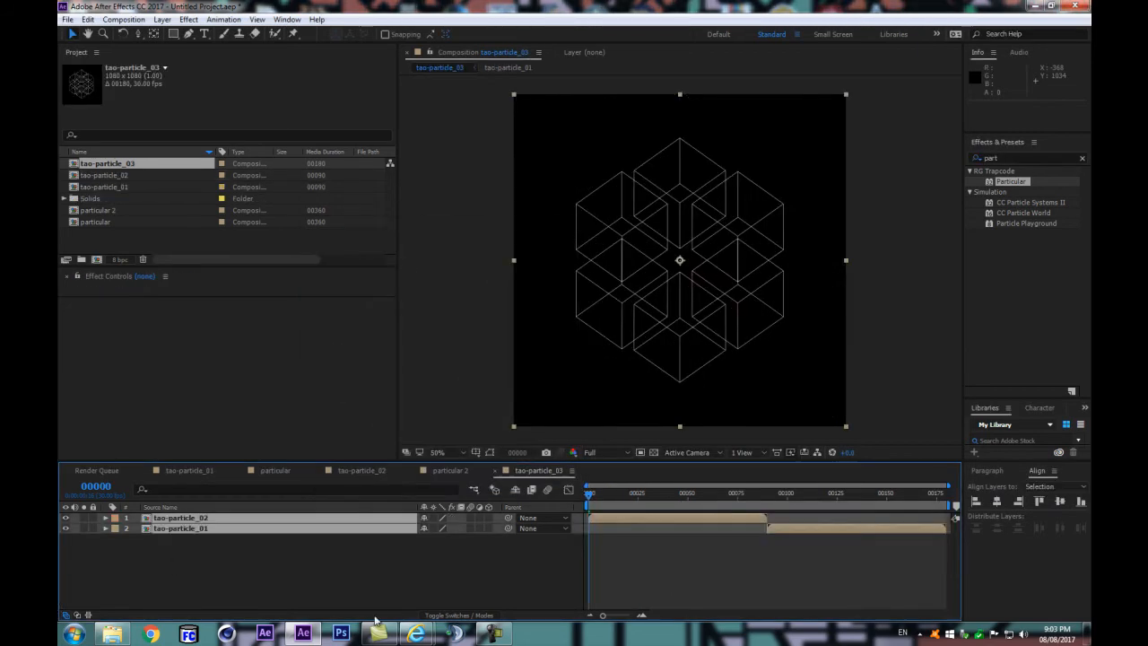
click(419, 564)
drag(589, 494, 548, 520)
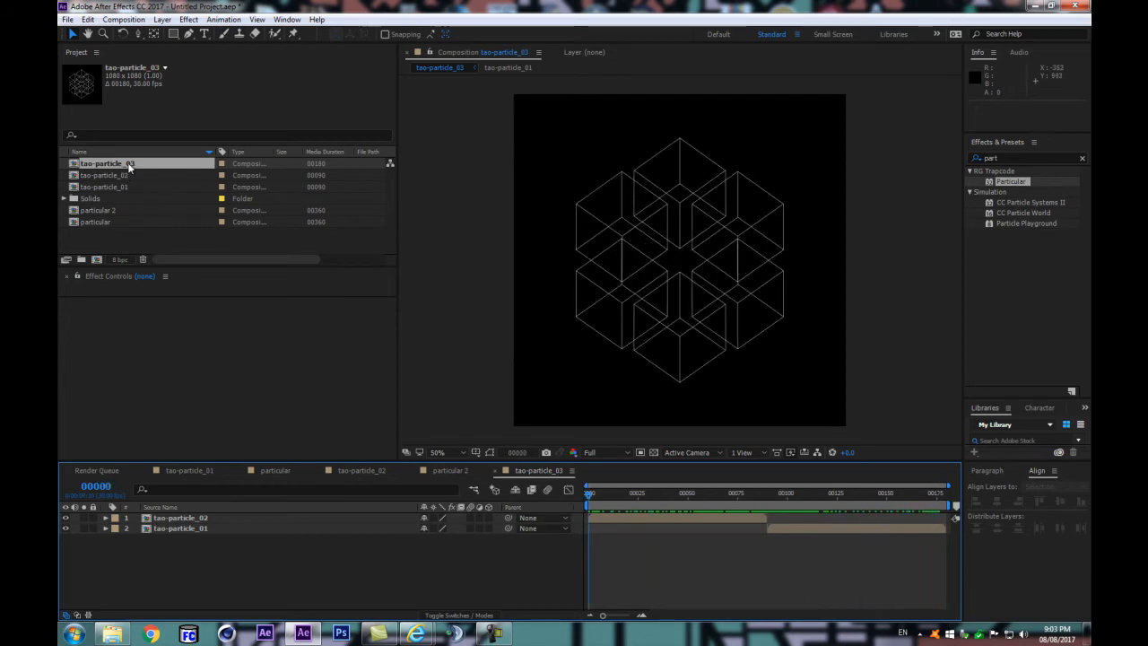
Step: Rename the tao-particle_03 composition as tao-particle_group
click(128, 165)
key(Return)
text(group)
key(Return)
Step: Duplicate the particular 2 composition and open the copy
click(104, 214)
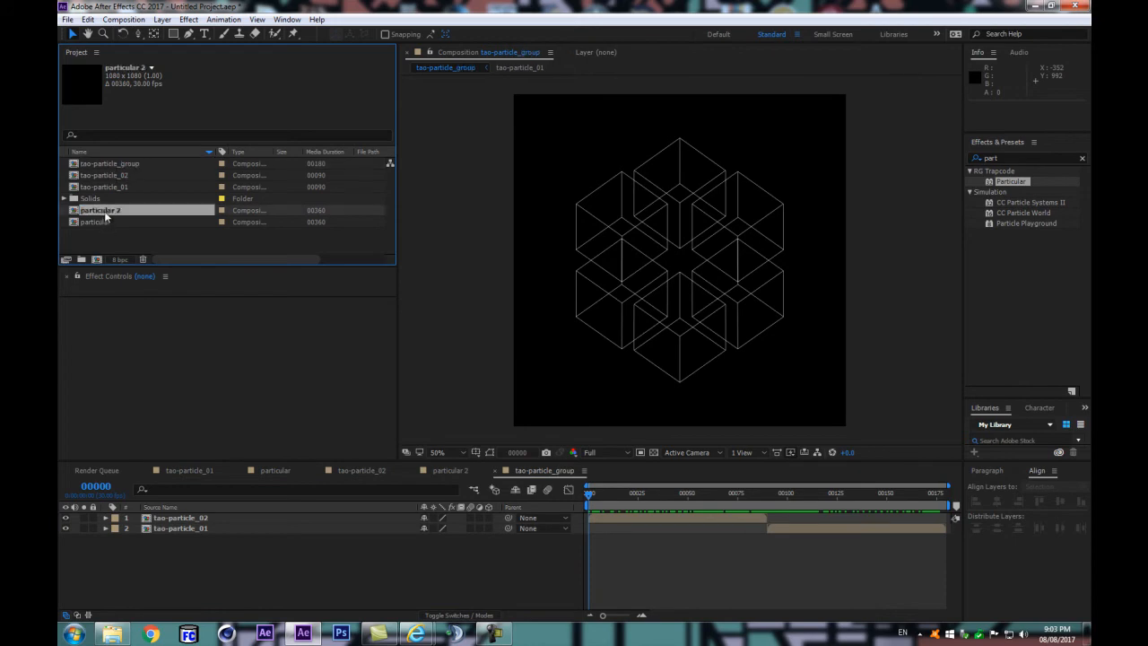
key(ctrl+d)
double_click(105, 211)
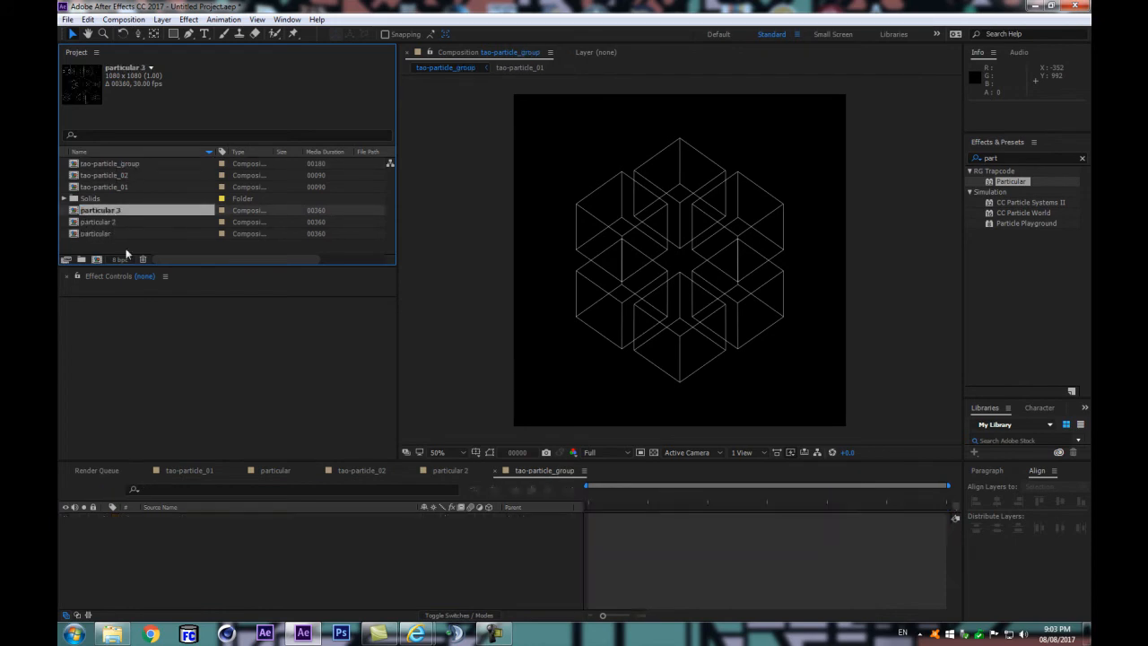
Step: Try Random - Still Frame as the Particular texture's Time Sampling, scrub the pattern, and set the texture's Random Seed to 2061
click(179, 519)
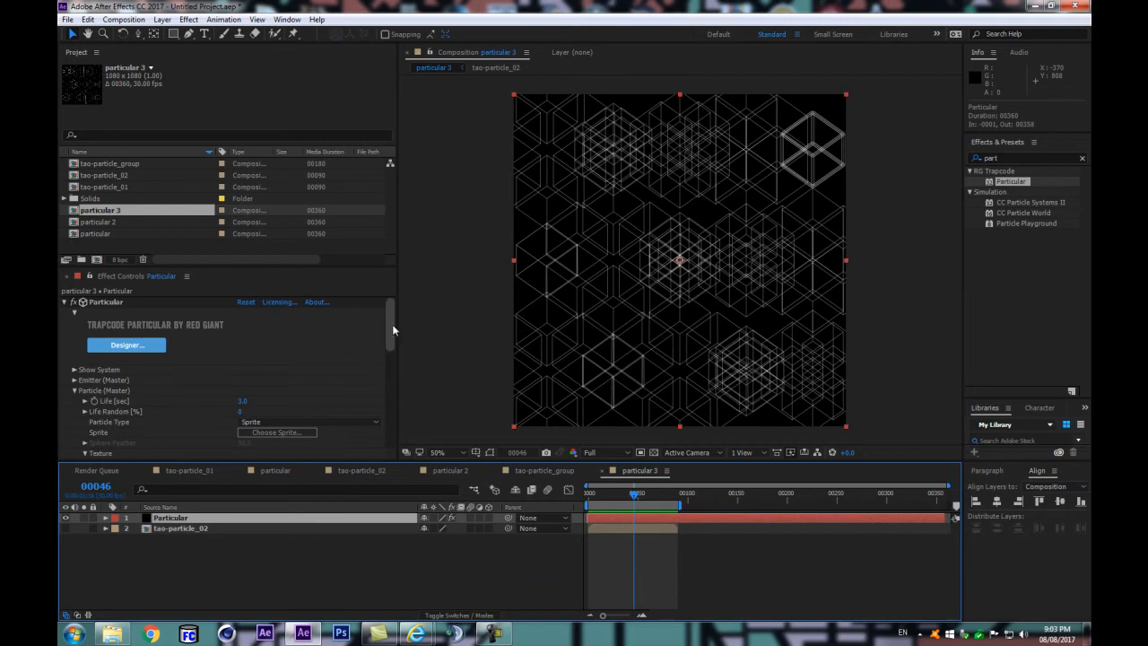
scroll(179, 377, down, 2)
scroll(163, 351, down, 4)
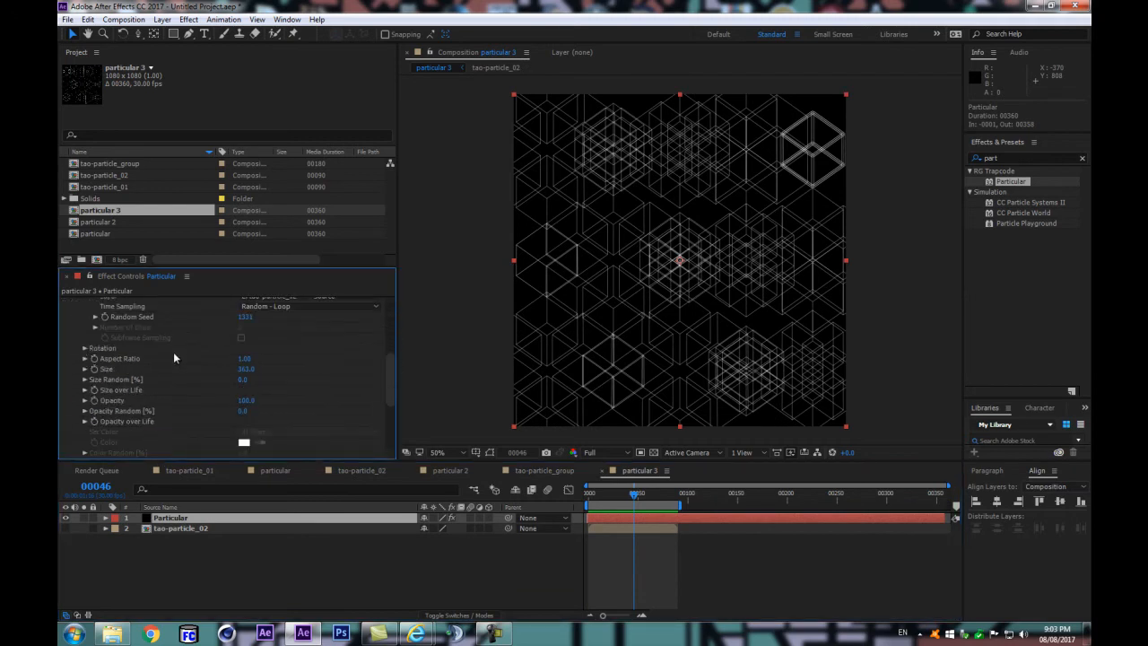
scroll(175, 352, up, 3)
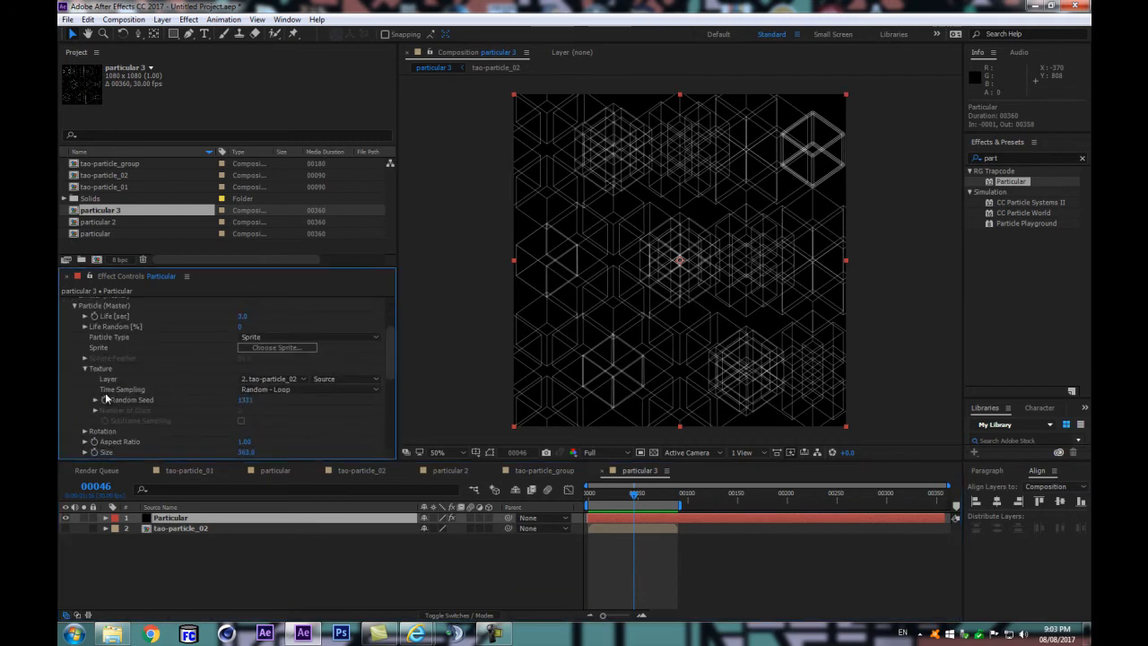
click(279, 392)
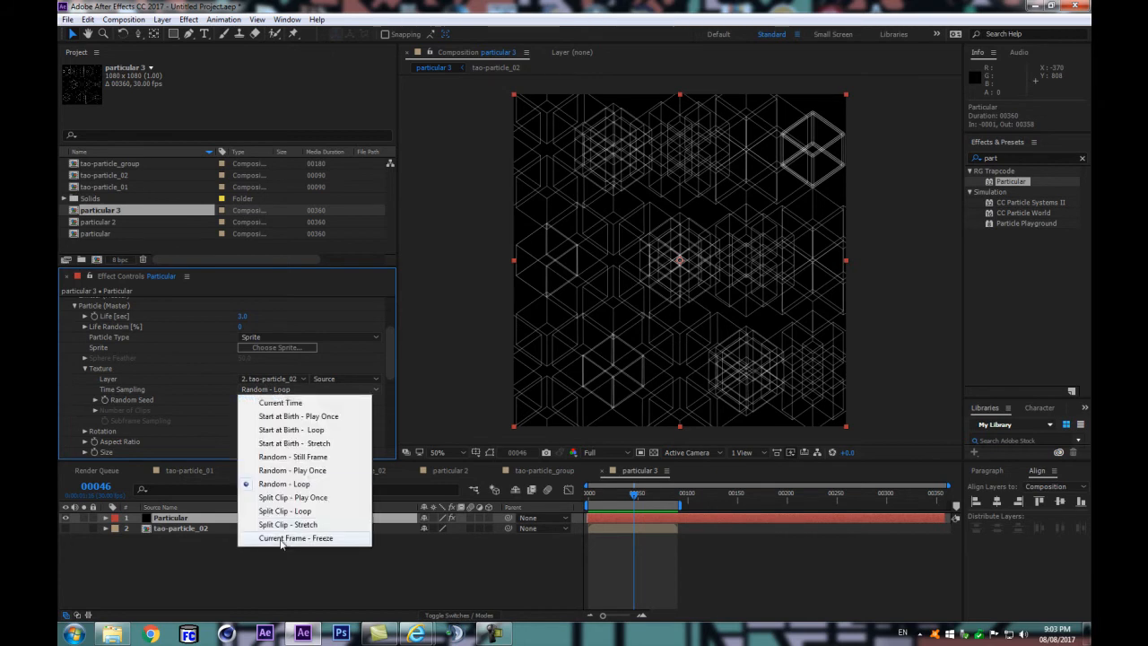
click(281, 460)
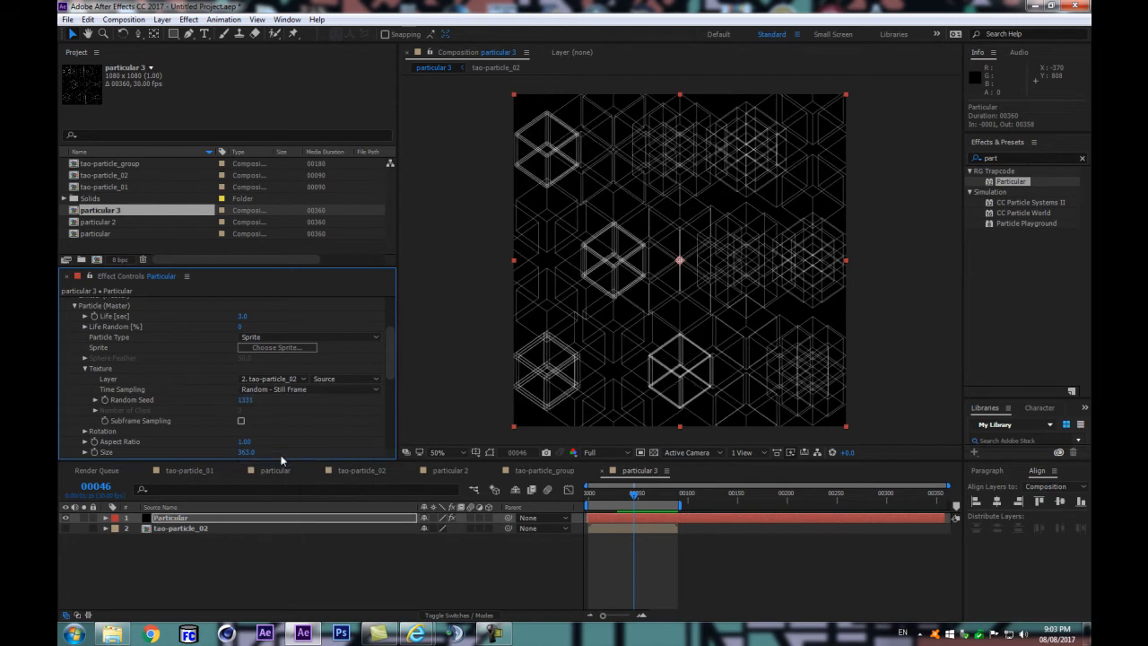
drag(589, 494, 645, 507)
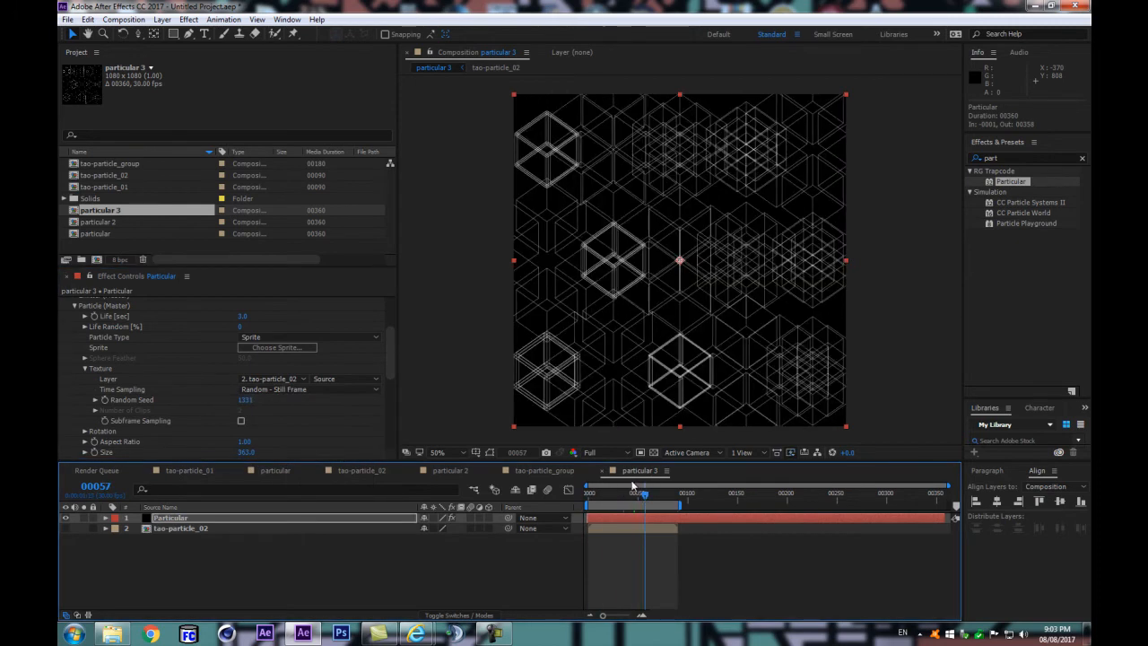
mouse_move(242, 403)
mouse_down()
mouse_move(258, 408)
mouse_move(258, 396)
mouse_up()
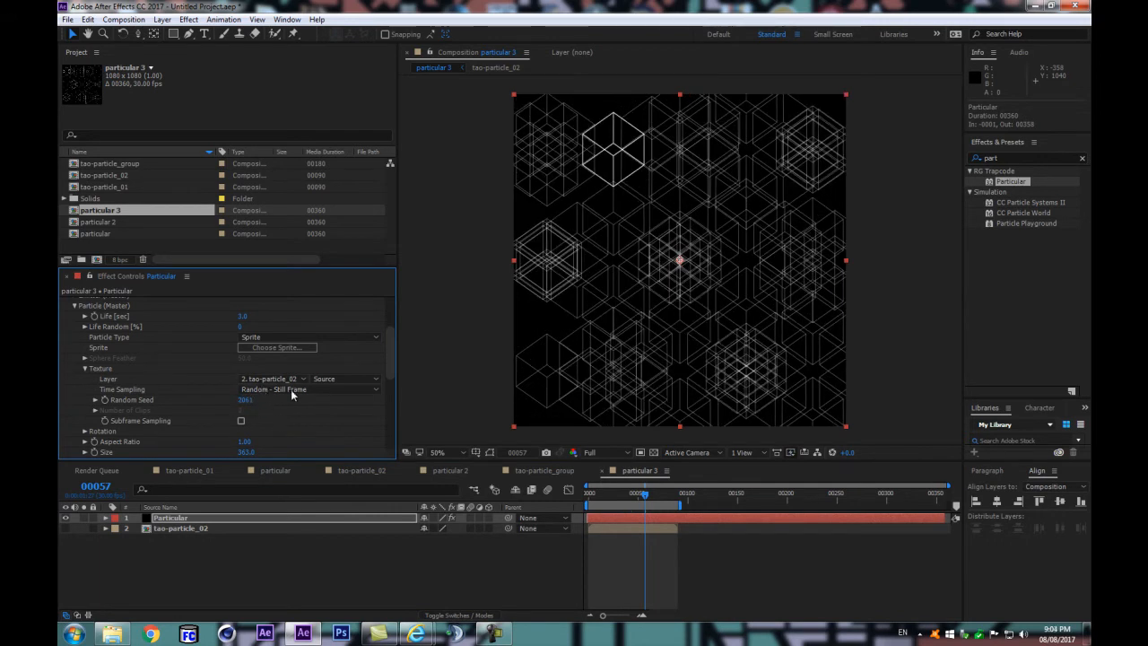
Step: Try Random - Play Once as the texture's Time Sampling, scrub through the pattern, and switch back to Random - Loop
click(278, 389)
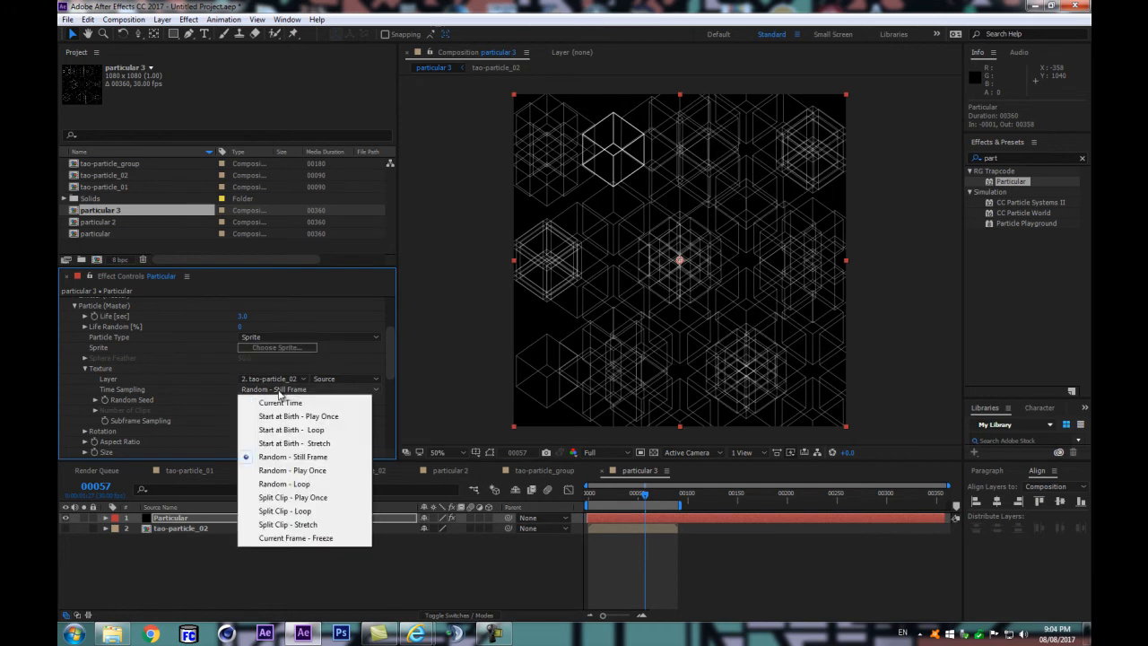
click(302, 470)
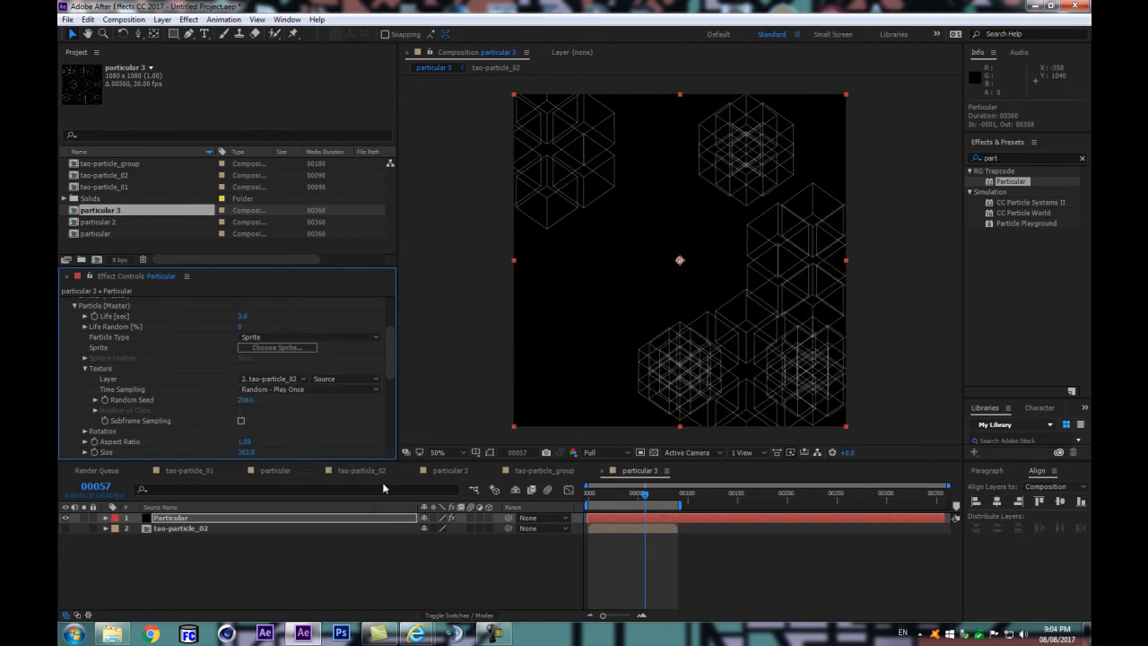
drag(594, 495, 644, 504)
click(303, 389)
click(296, 484)
Step: Set the texture's Time Sampling to Split Clip - Loop, scrub the pattern, and raise the Random Seed for a different arrangement
click(289, 390)
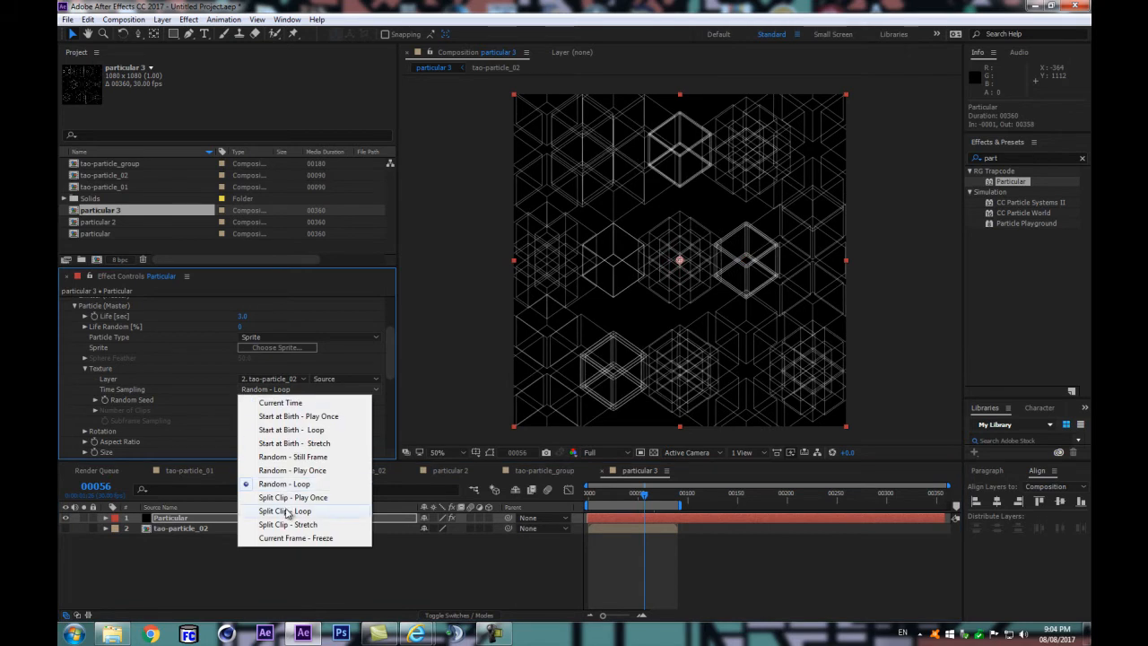
click(285, 510)
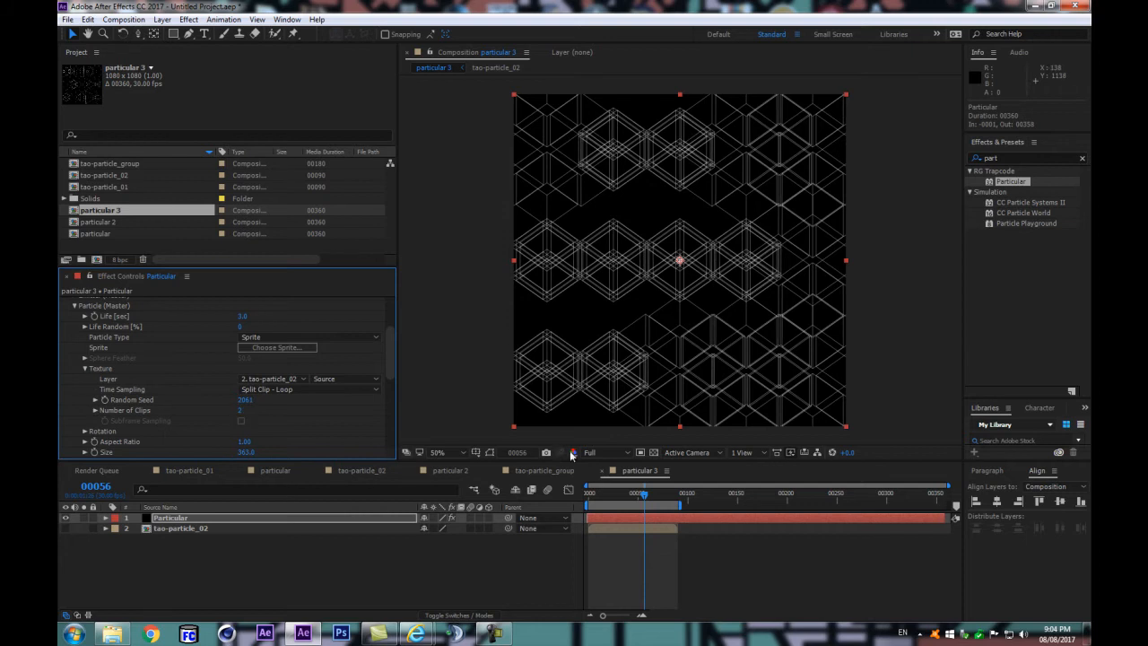
mouse_move(614, 495)
mouse_down()
mouse_move(641, 494)
mouse_move(625, 499)
mouse_up()
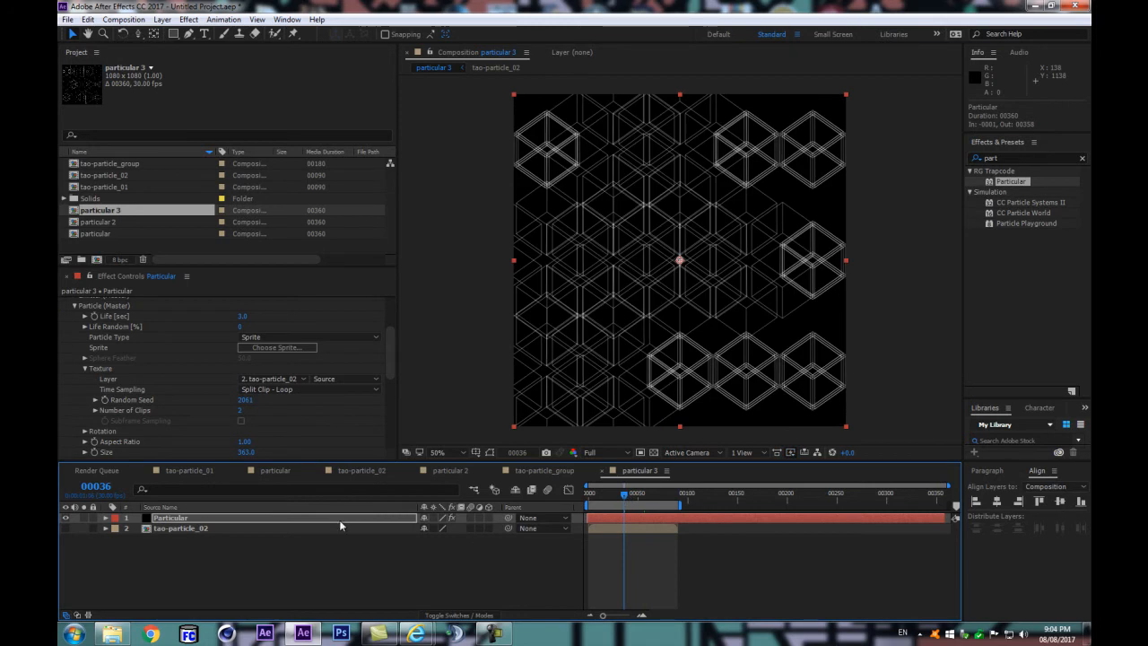
drag(245, 399, 281, 394)
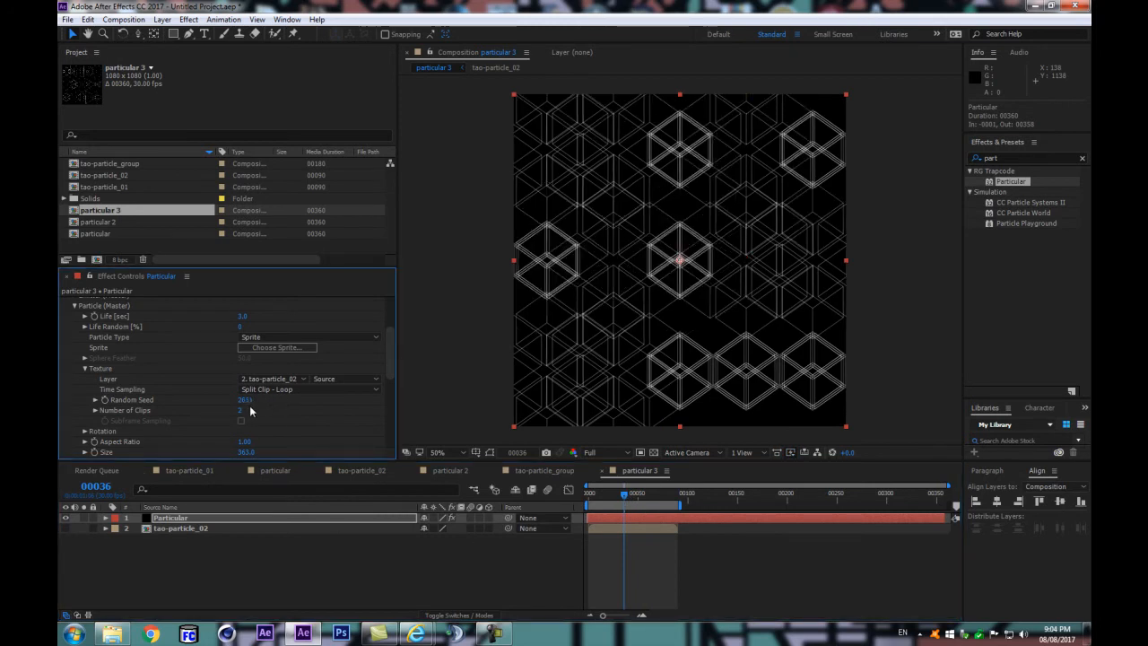
Step: Open the tao-particle_02 source composition and scrub back to its first frame to examine the loop
click(248, 528)
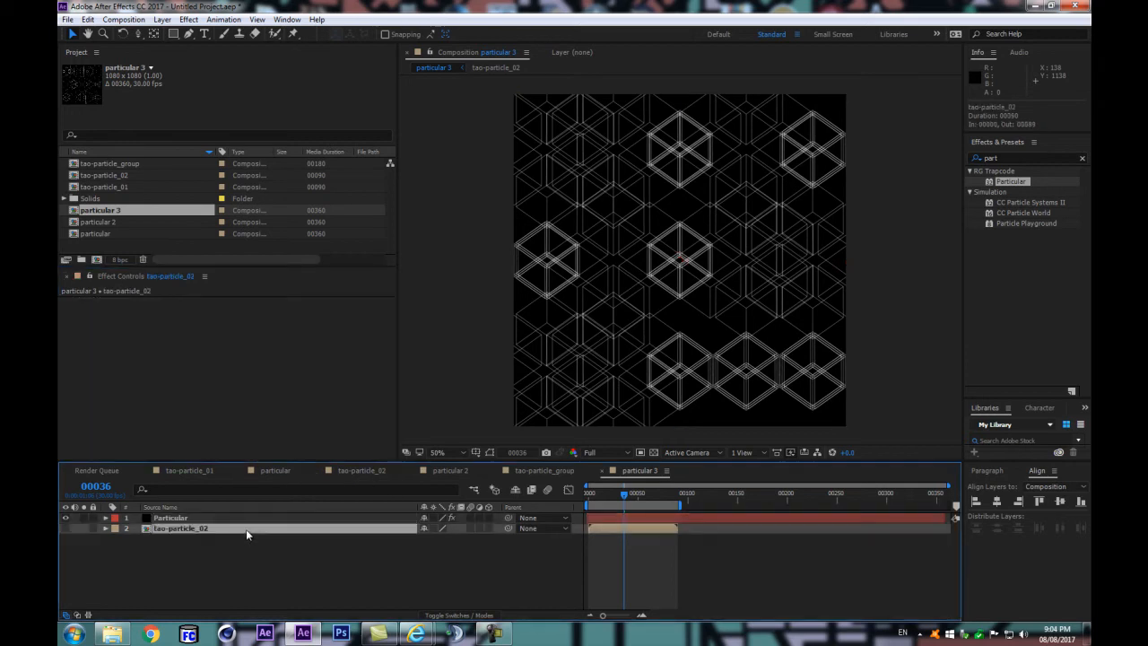
double_click(248, 528)
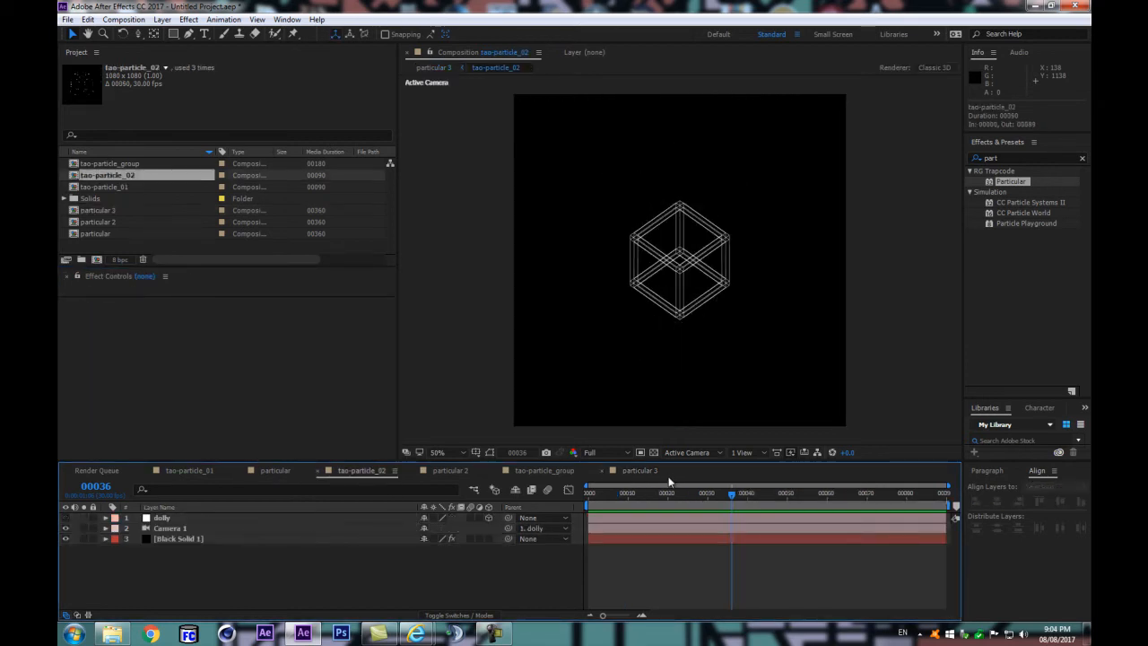
drag(732, 498, 565, 521)
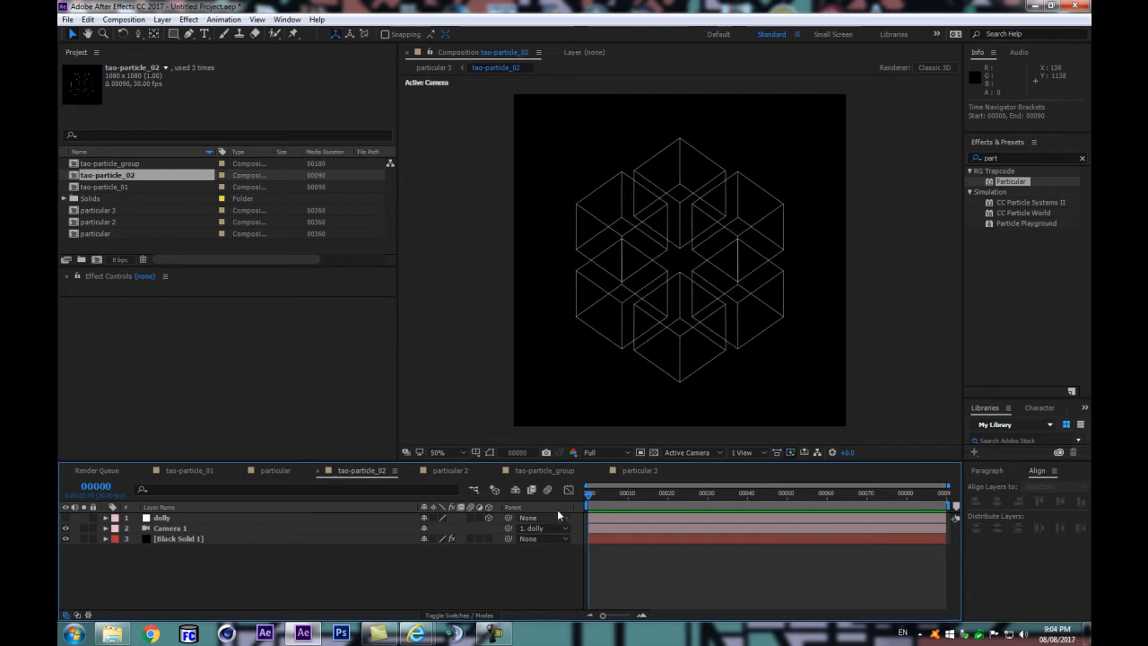
Step: Replace the tao-particle_02 layer in particular 3 with tao-particle_group and preview the pattern
click(109, 165)
double_click(105, 212)
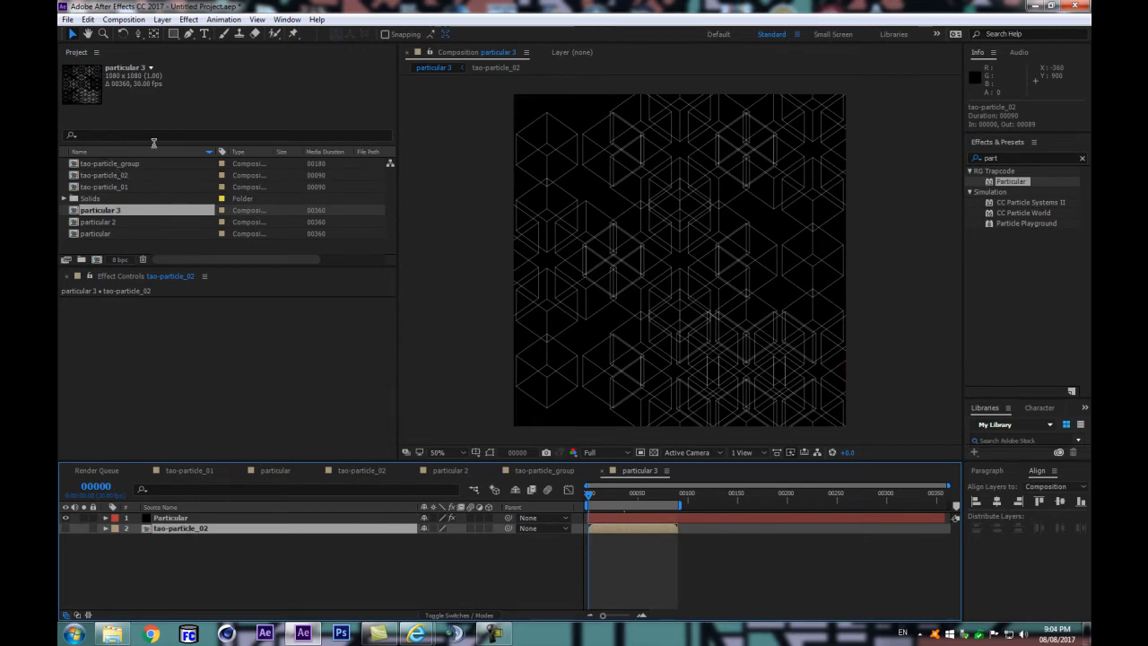
drag(113, 163, 199, 531)
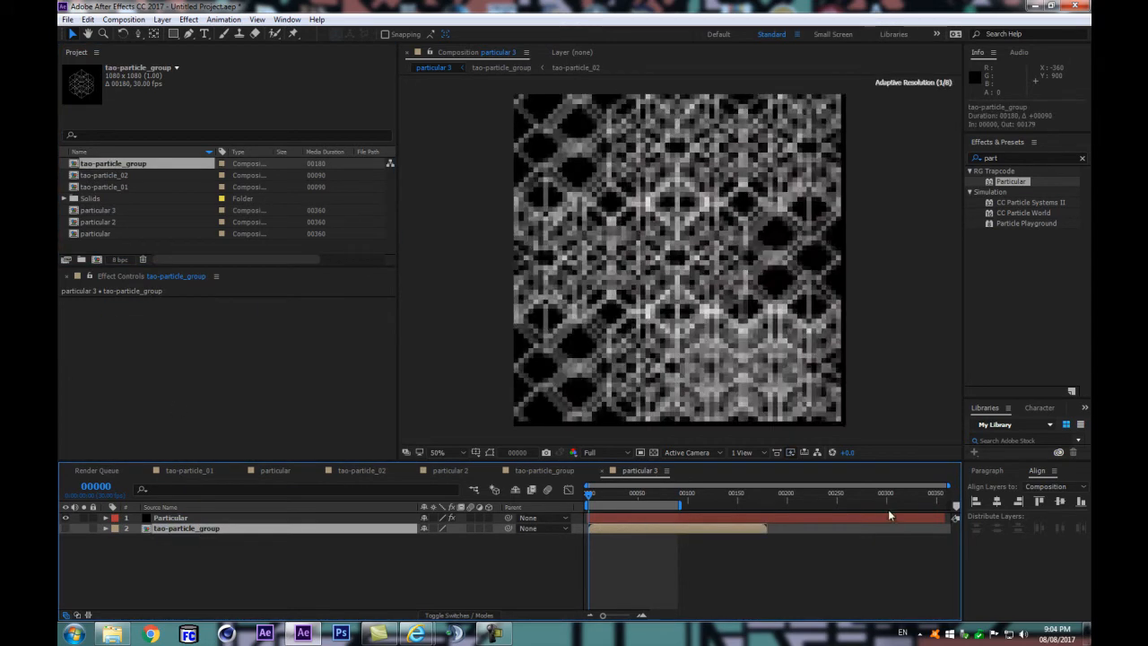
click(539, 558)
key(space)
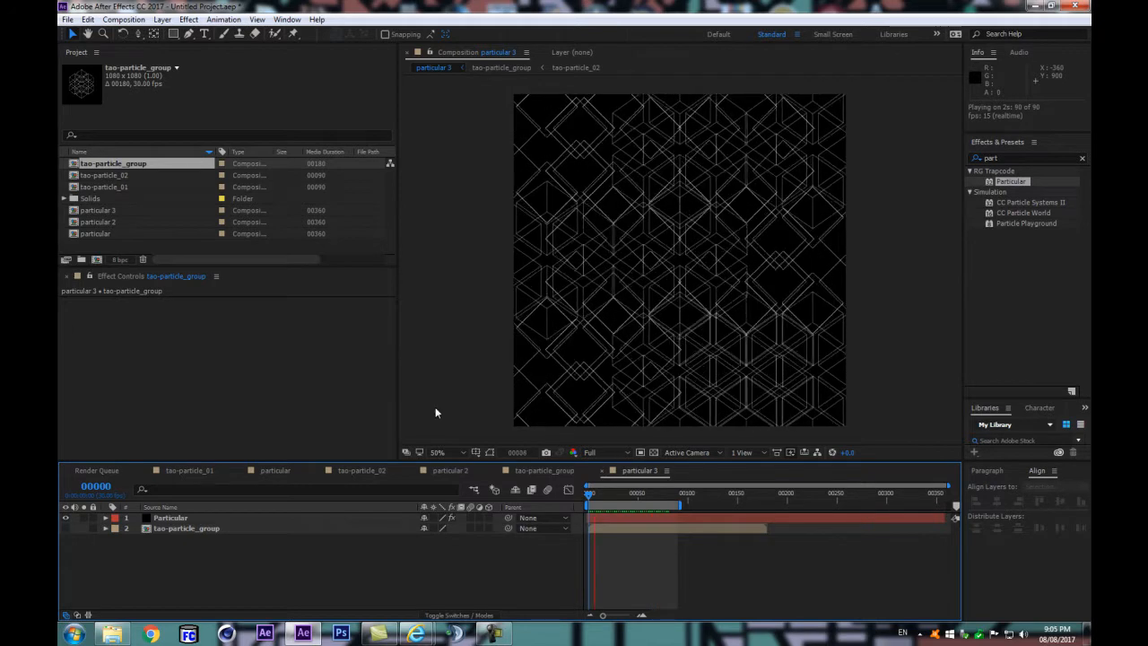
key(space)
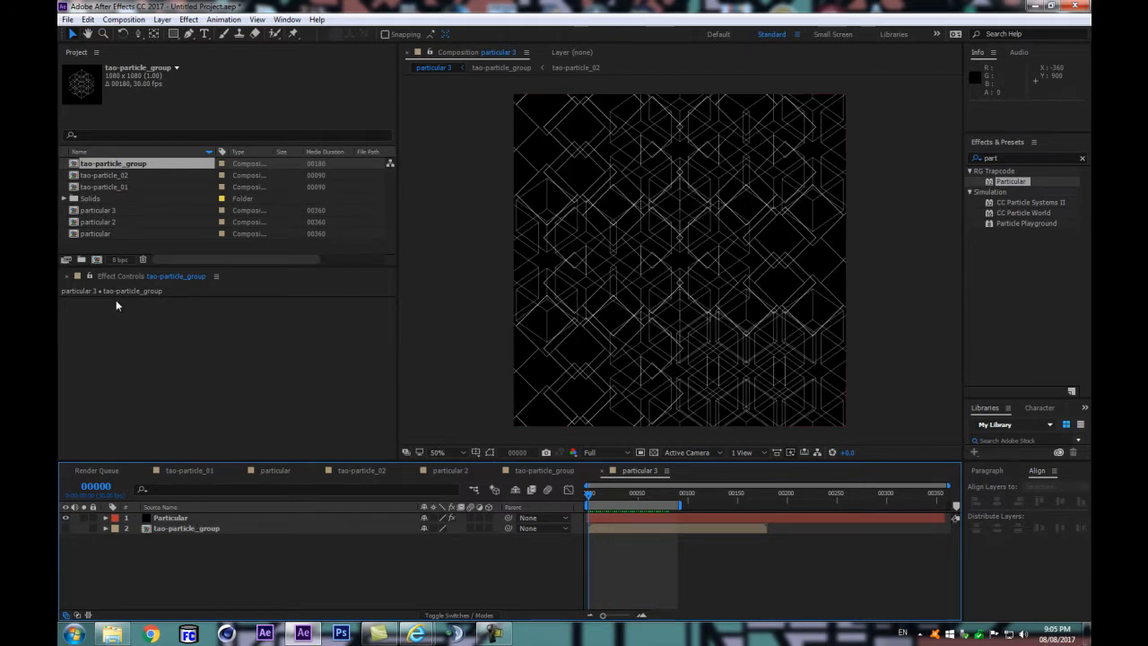
Step: Open tao-particle_02 and set Rotate X to 0 in the Tao Segment settings of Black Solid 1
click(112, 224)
double_click(128, 177)
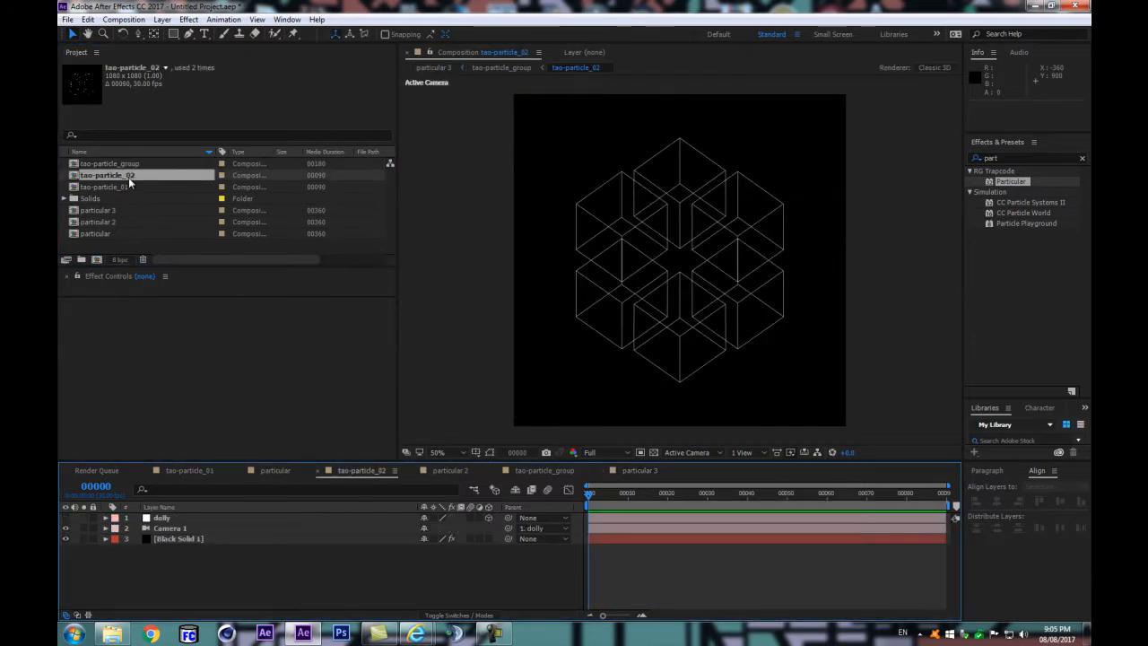
click(178, 538)
scroll(184, 350, down, 6)
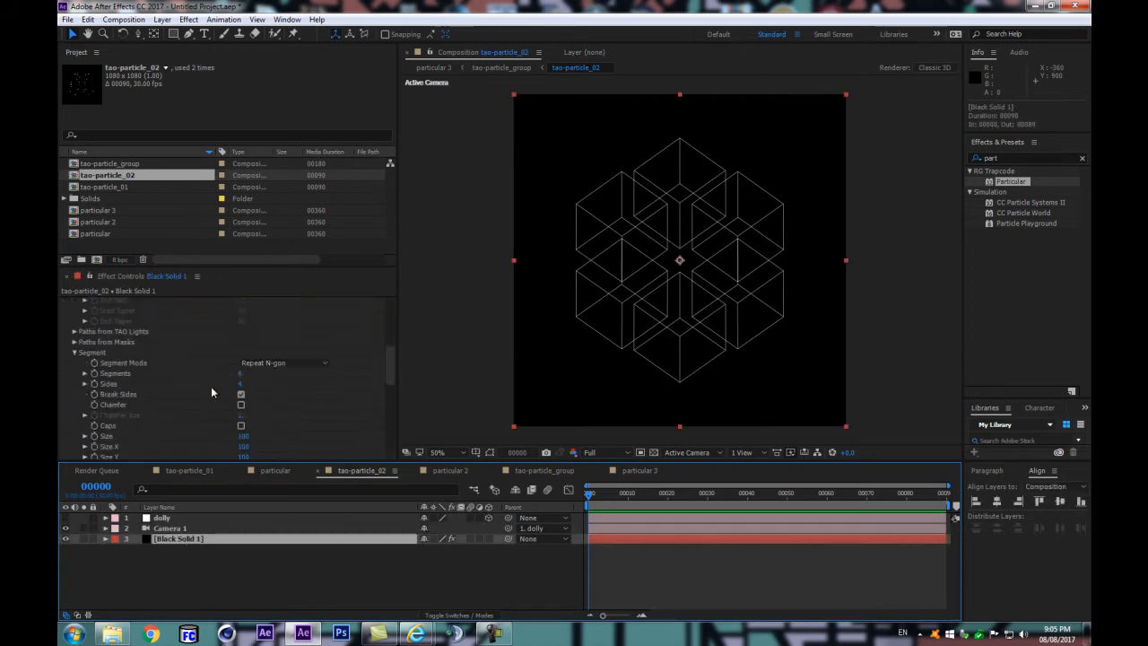
scroll(247, 376, down, 2)
mouse_move(242, 385)
mouse_down()
mouse_move(256, 388)
mouse_move(225, 394)
mouse_up()
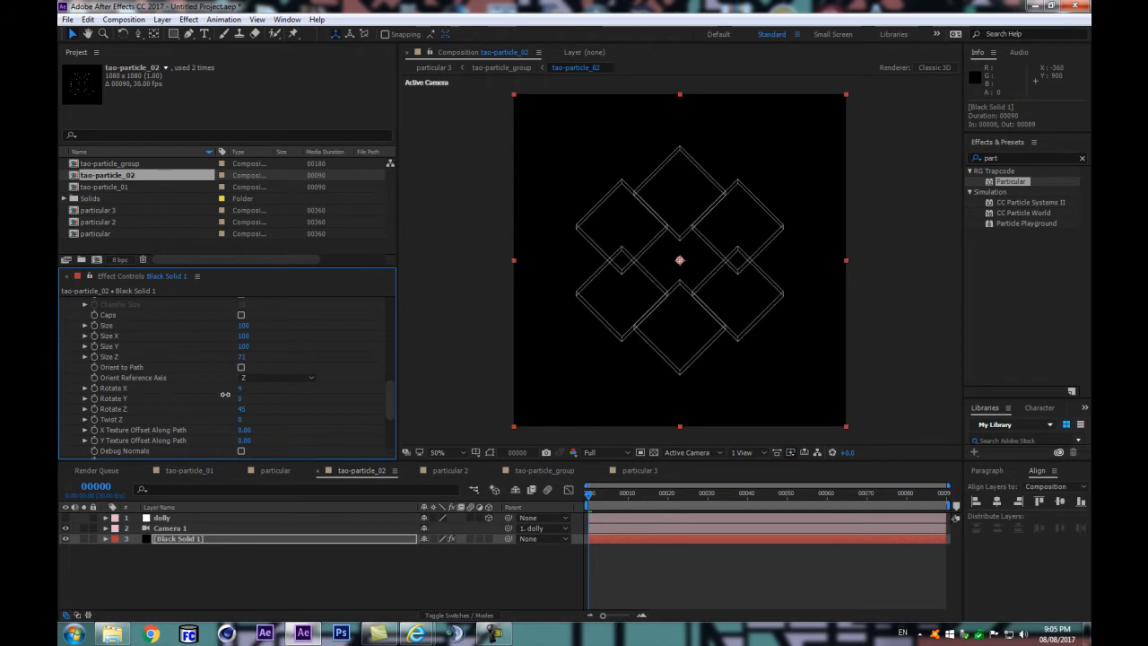
click(241, 389)
text(0)
key(Return)
Step: Set the Tao segment's Rotate Z to 0 and preview the tao-particle_02 loop from the start
click(240, 408)
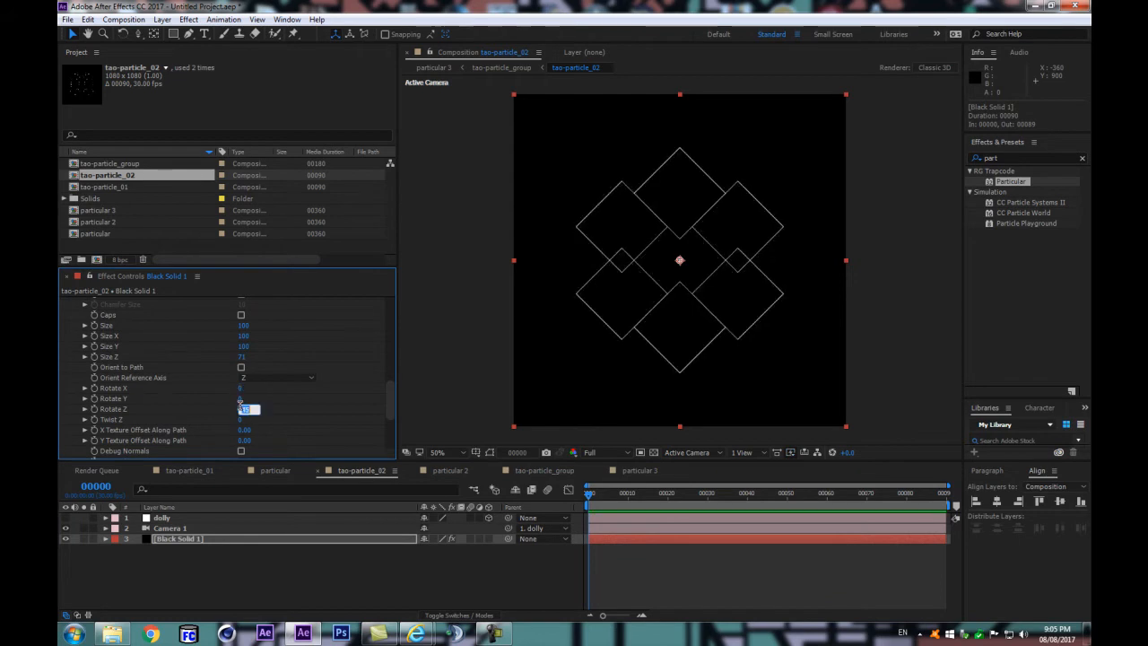
text(0)
key(Return)
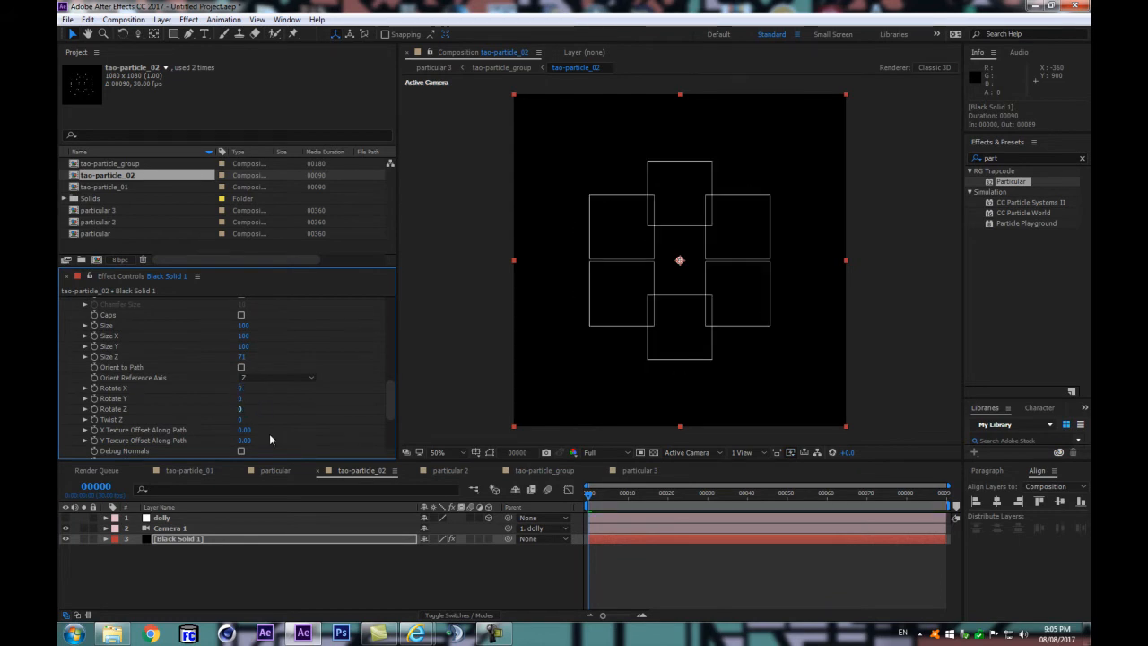
drag(586, 498, 511, 525)
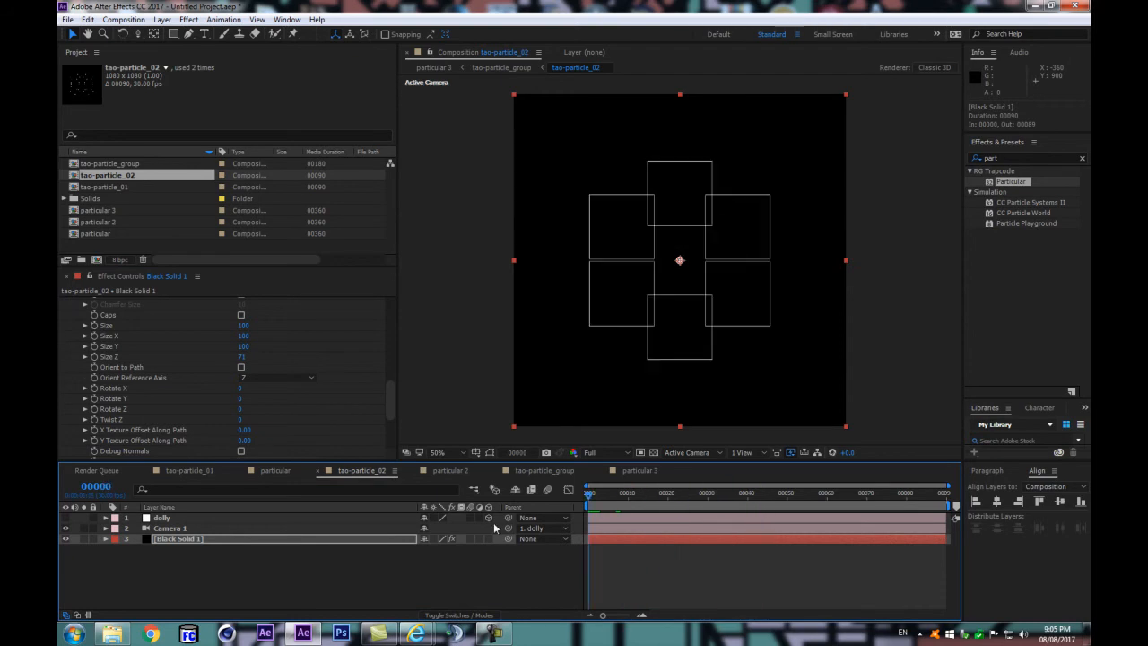
key(space)
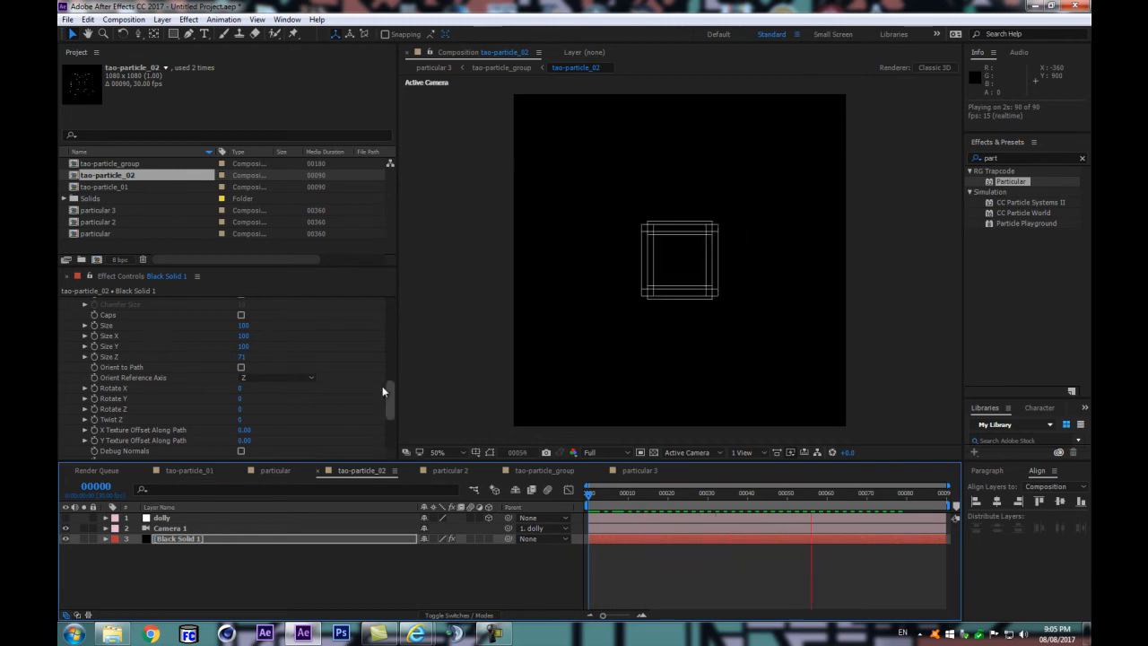
key(space)
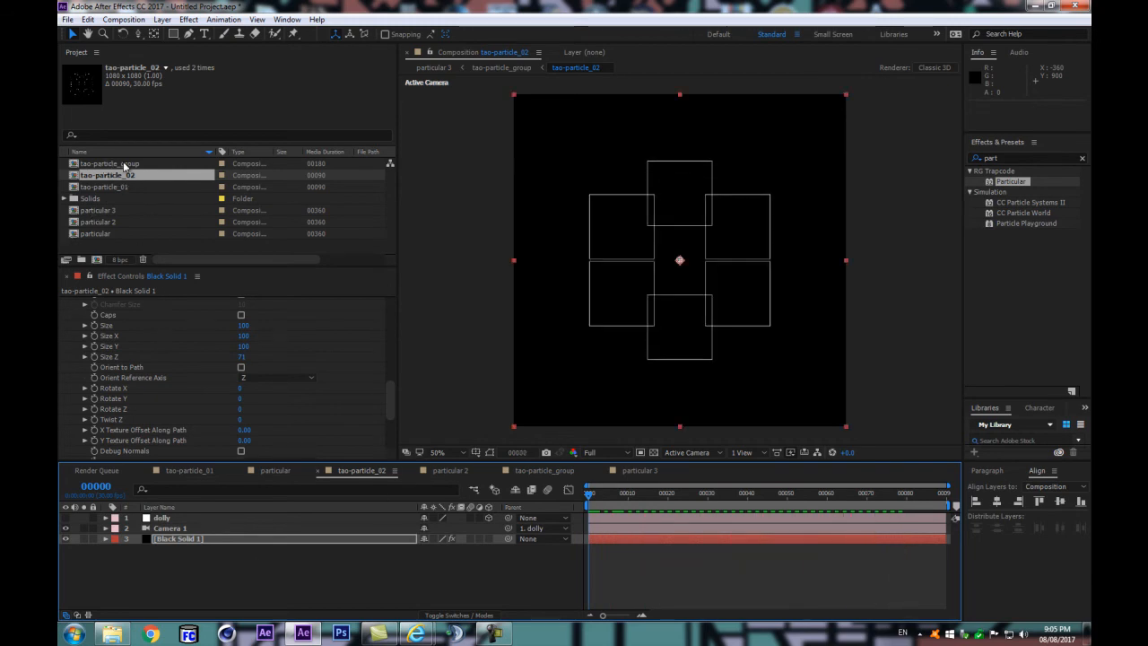
Step: Scrub through tao-particle_group and preview the updated pattern in particular 3
double_click(123, 164)
drag(589, 493, 858, 499)
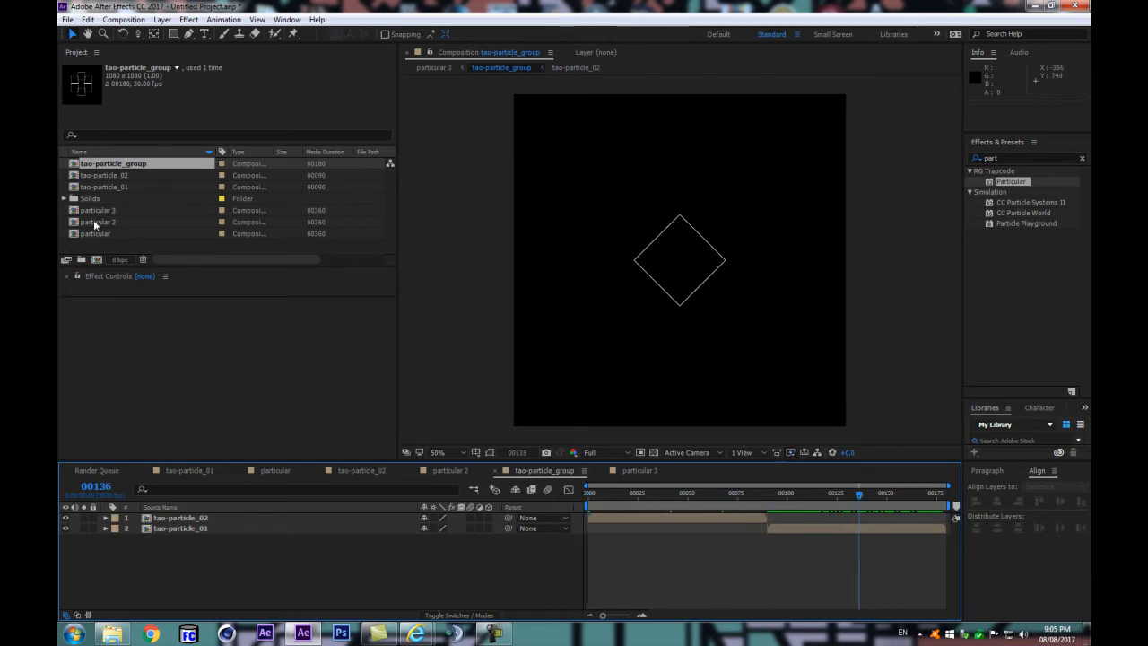
double_click(97, 210)
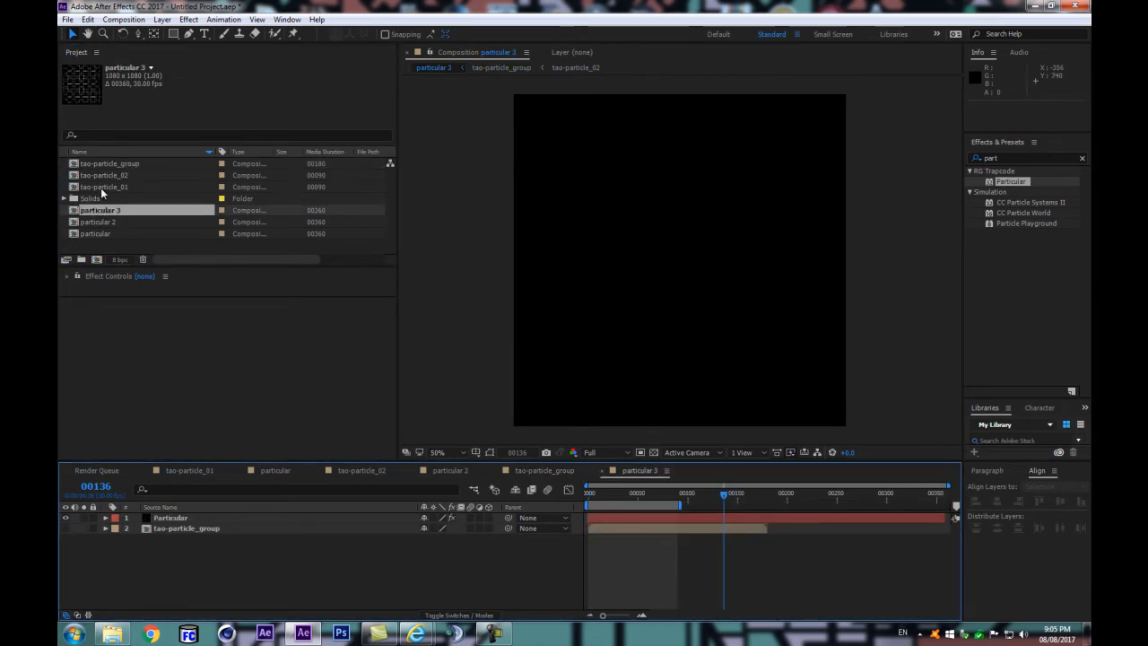
drag(653, 493, 612, 498)
key(space)
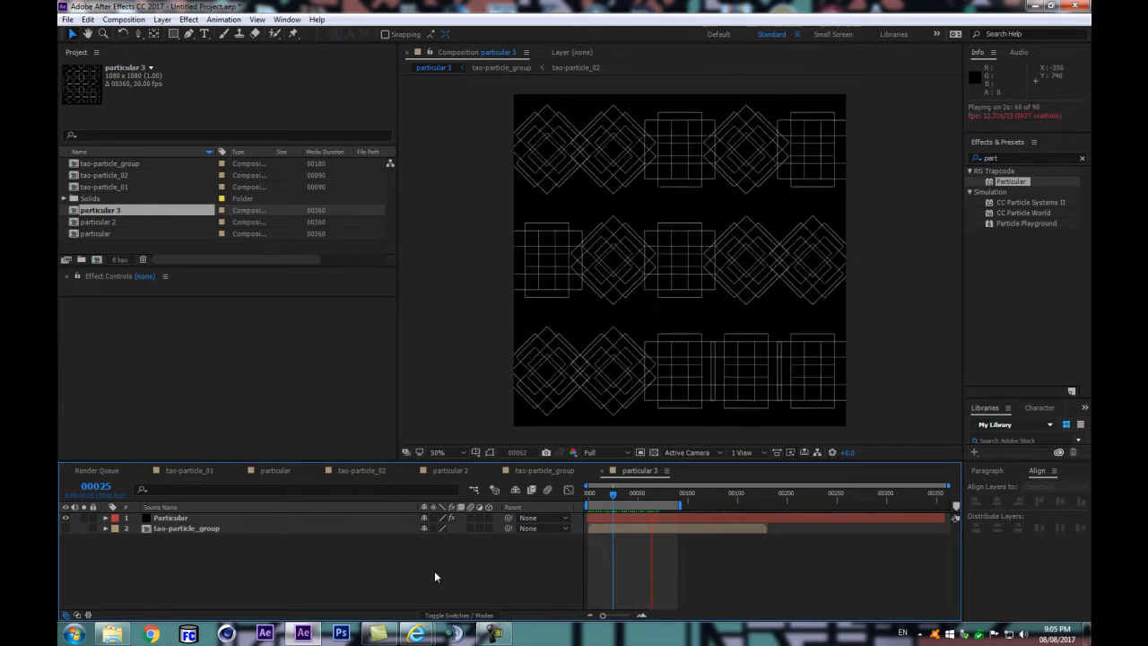
Step: Review the Particular layer's Texture settings and scrub the particular 3 pattern through its early frames to about frame 24
click(169, 520)
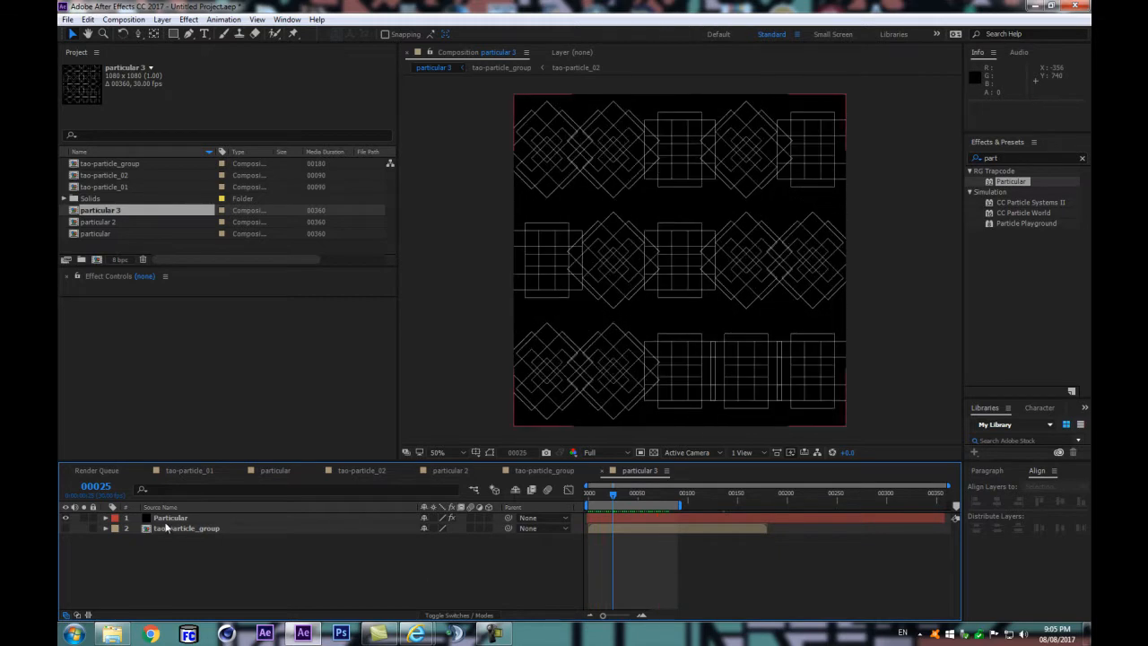
drag(391, 345, 391, 437)
scroll(99, 411, up, 5)
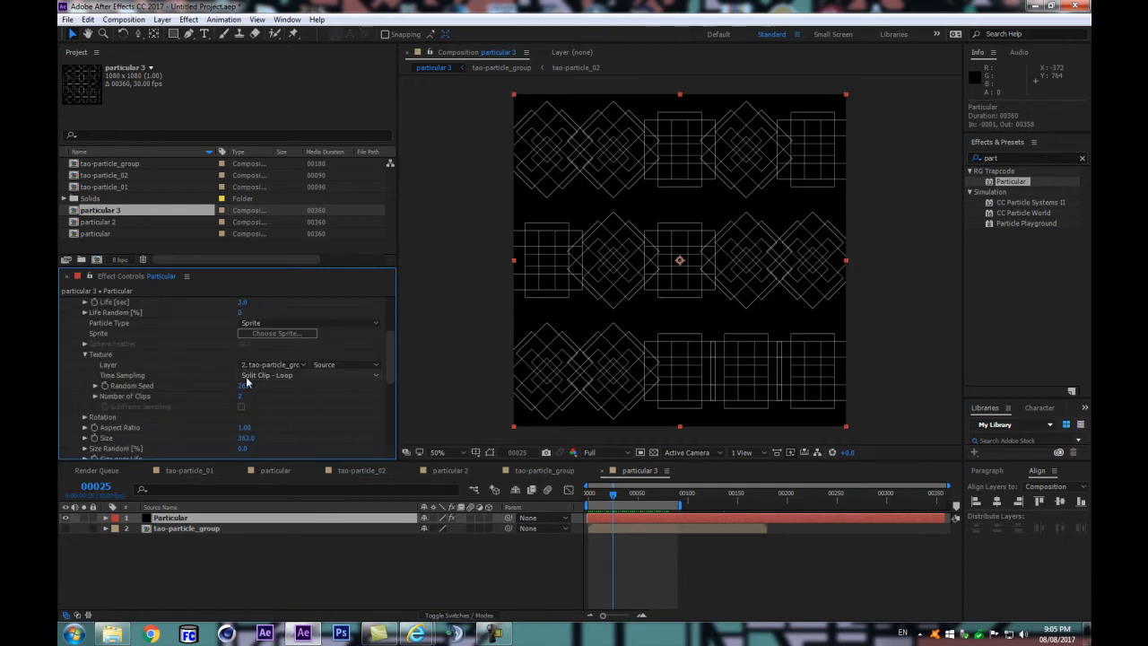
click(614, 493)
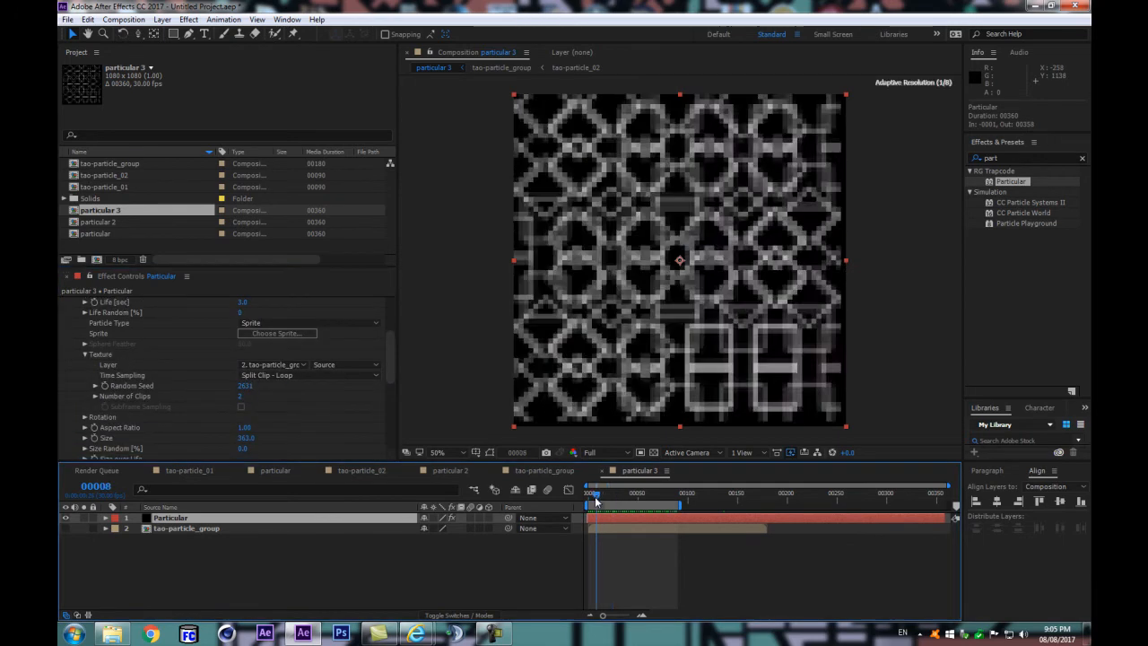
drag(613, 492, 611, 490)
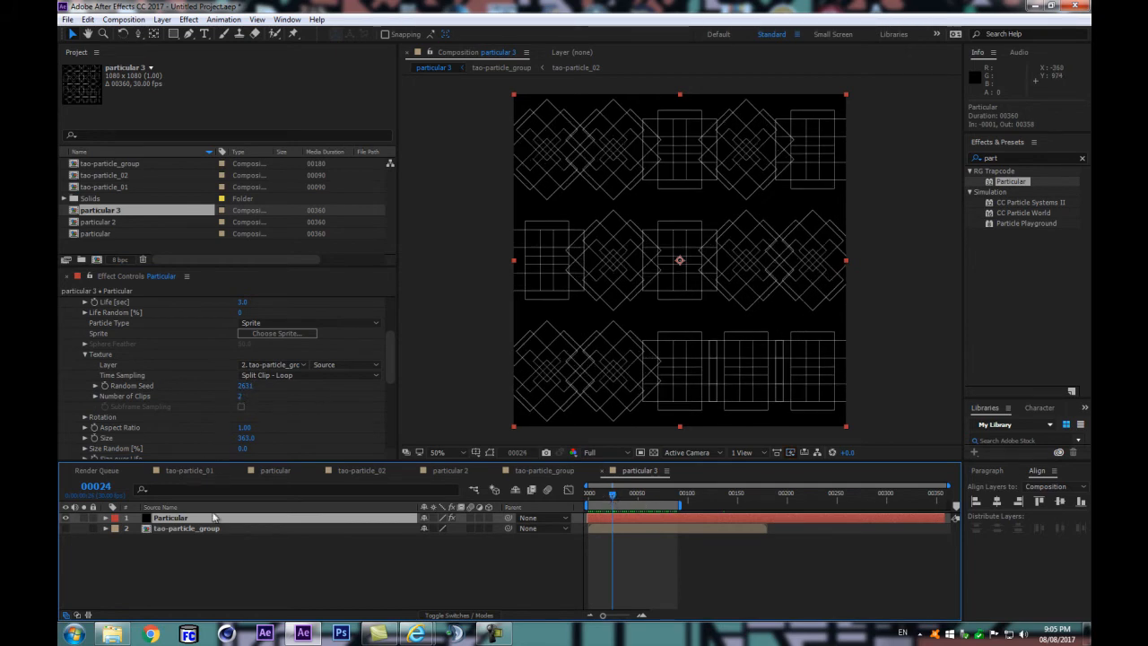
Step: Examine the particular 3 pattern frame by frame around the loop end at frame 89
click(681, 492)
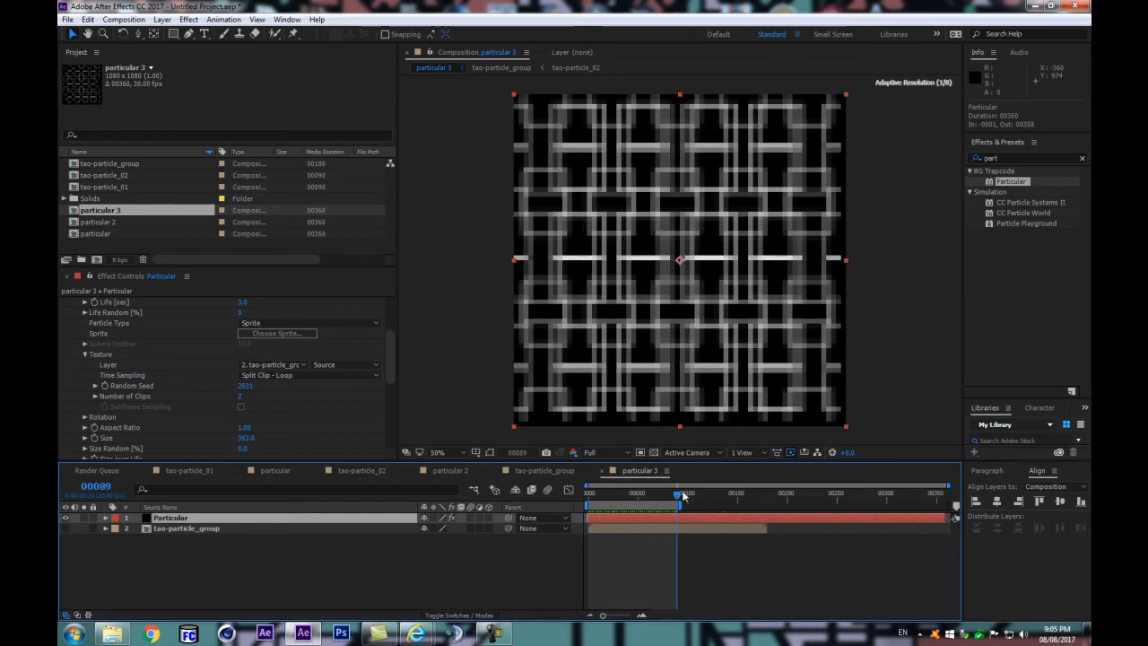
key(Page_Down)
key(Page_Up)
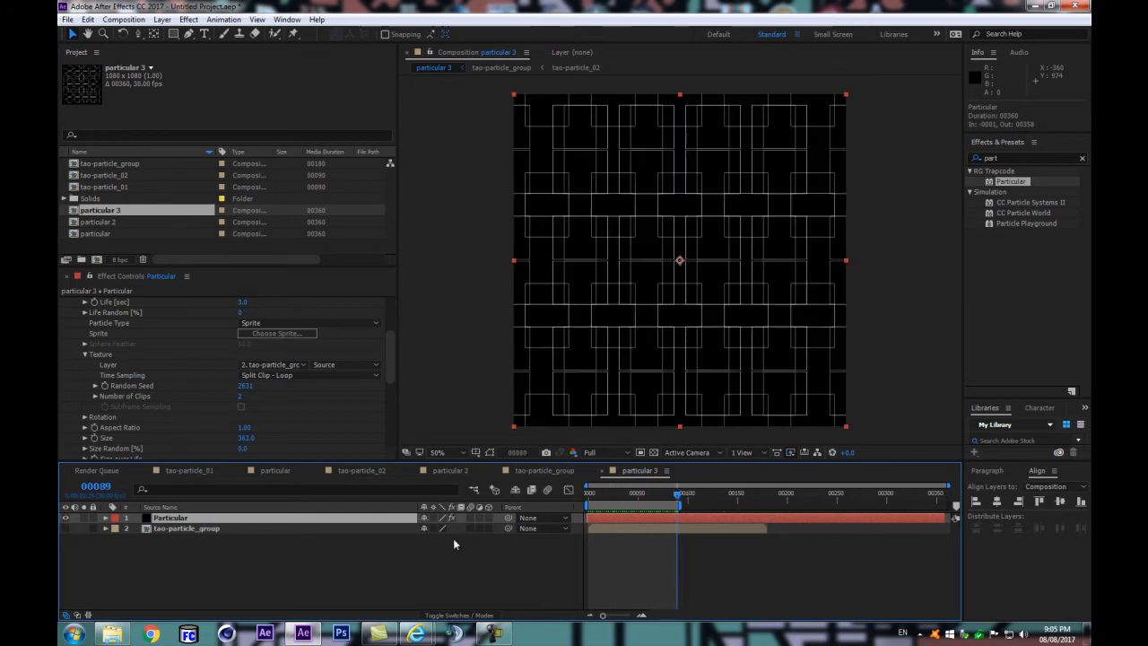
key(Page_Down)
key(Page_Up)
key(Page_Up)
key(Page_Down)
key(Page_Up)
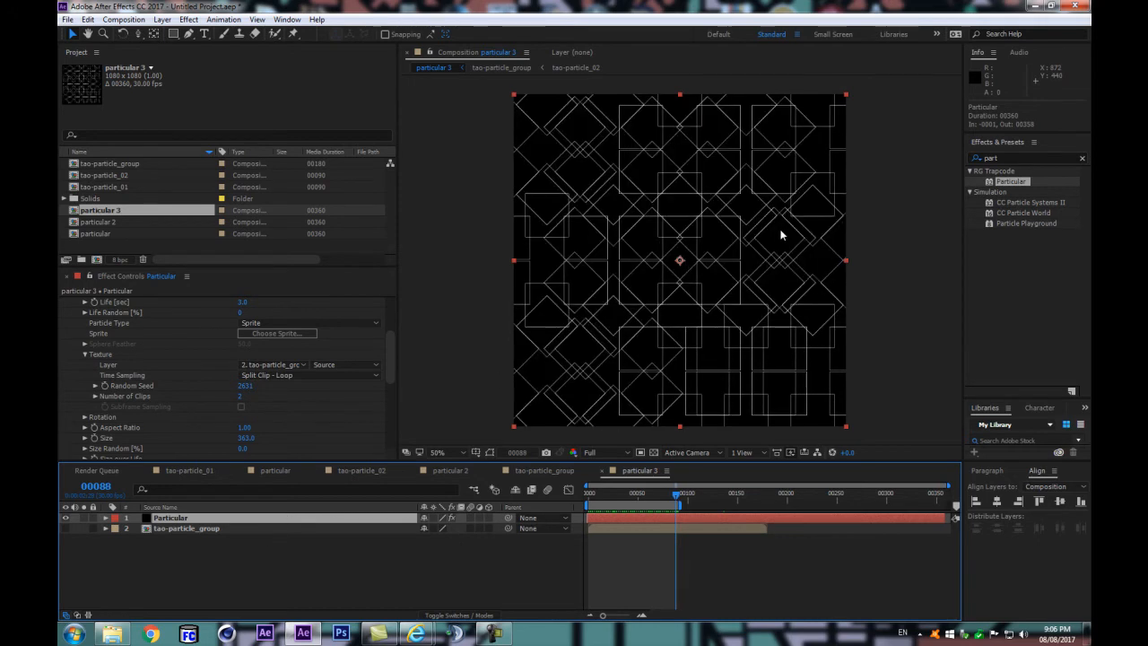
Step: Set the tao-particle_group composition's duration to 181 frames and view its added last frame
double_click(188, 530)
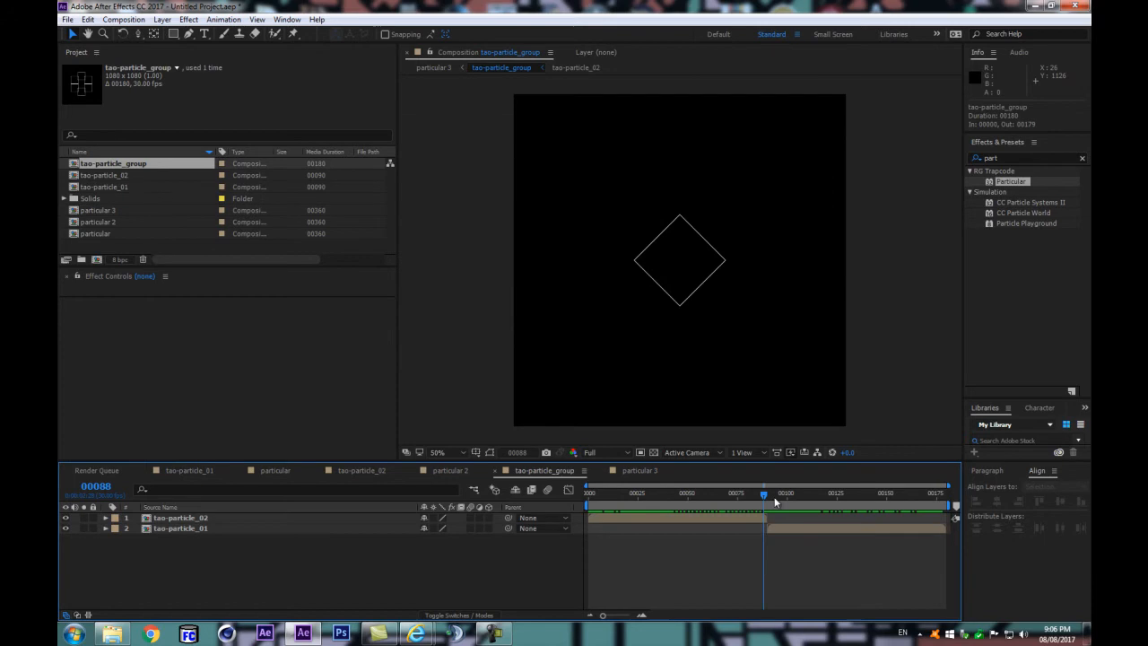
key(End)
click(123, 19)
click(157, 49)
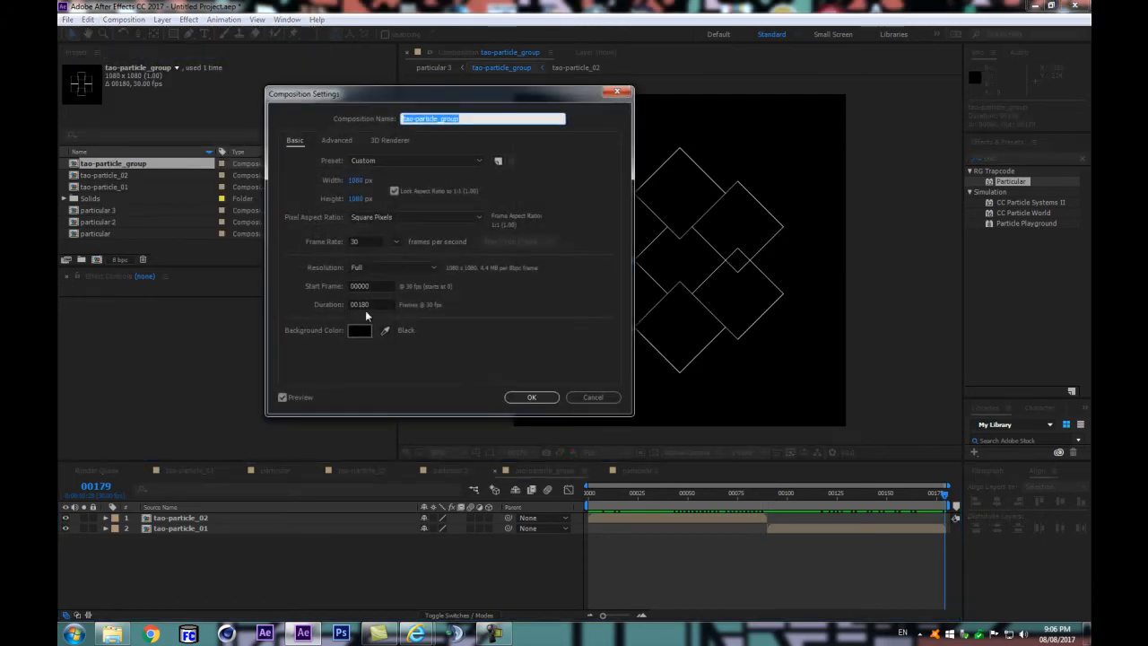
click(375, 305)
key(BackSpace)
text(1)
key(Return)
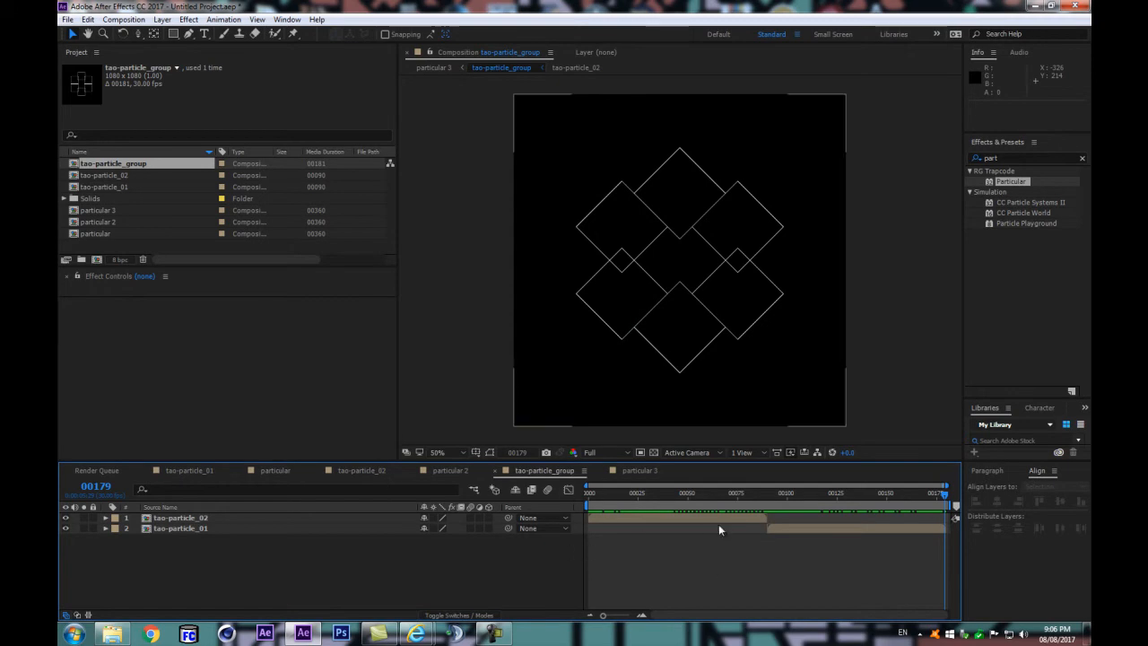
key(Page_Down)
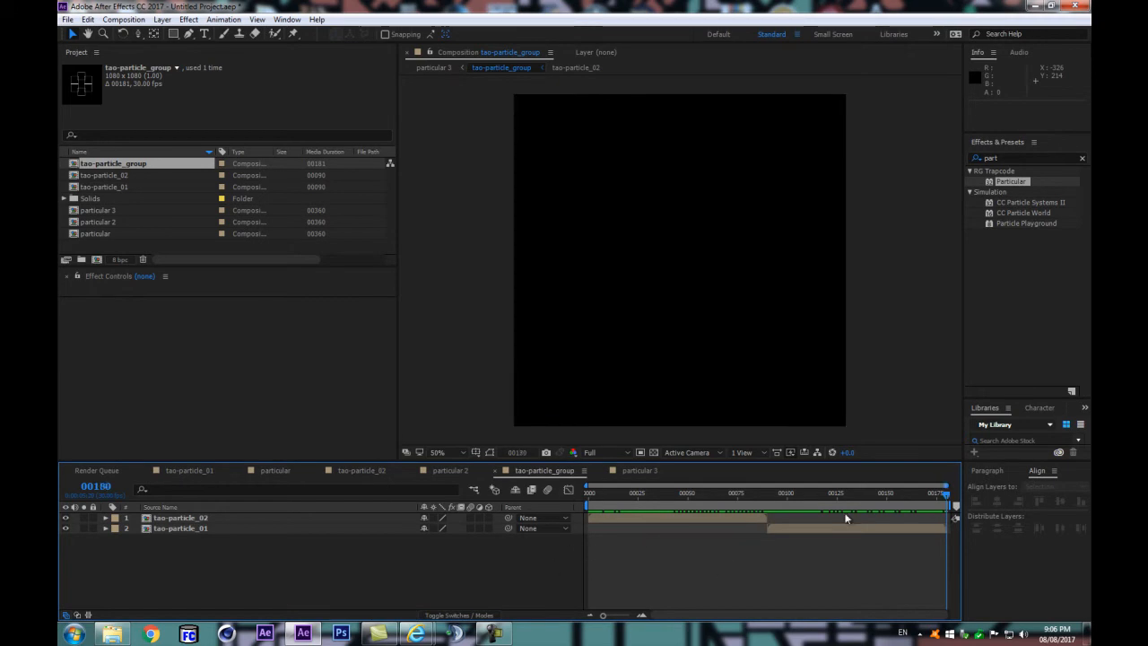
Step: Return to particular 3 and extend the tao-particle_group layer by one frame to a duration of 181 frames
key(Tab)
click(395, 494)
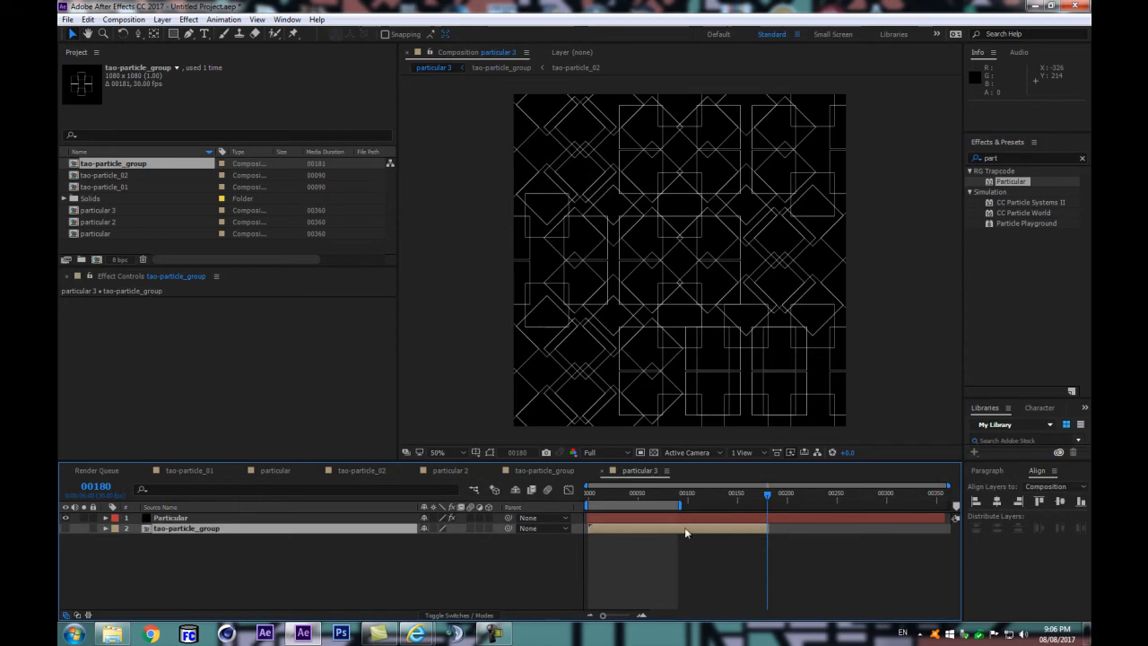
key(equal)
key(equal)
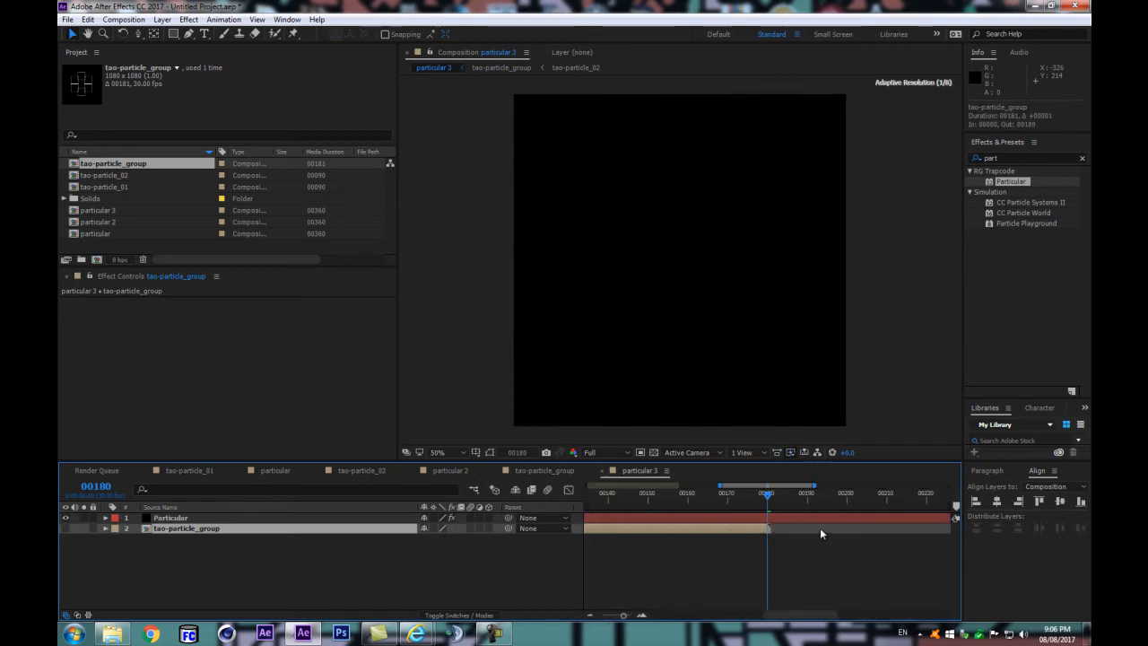
key(minus)
key(minus)
Step: Examine the particular 3 pattern frame by frame around the loop end, working back to frame 67
click(632, 493)
drag(633, 495, 677, 495)
key(Page_Up)
key(Page_Down)
key(Page_Down)
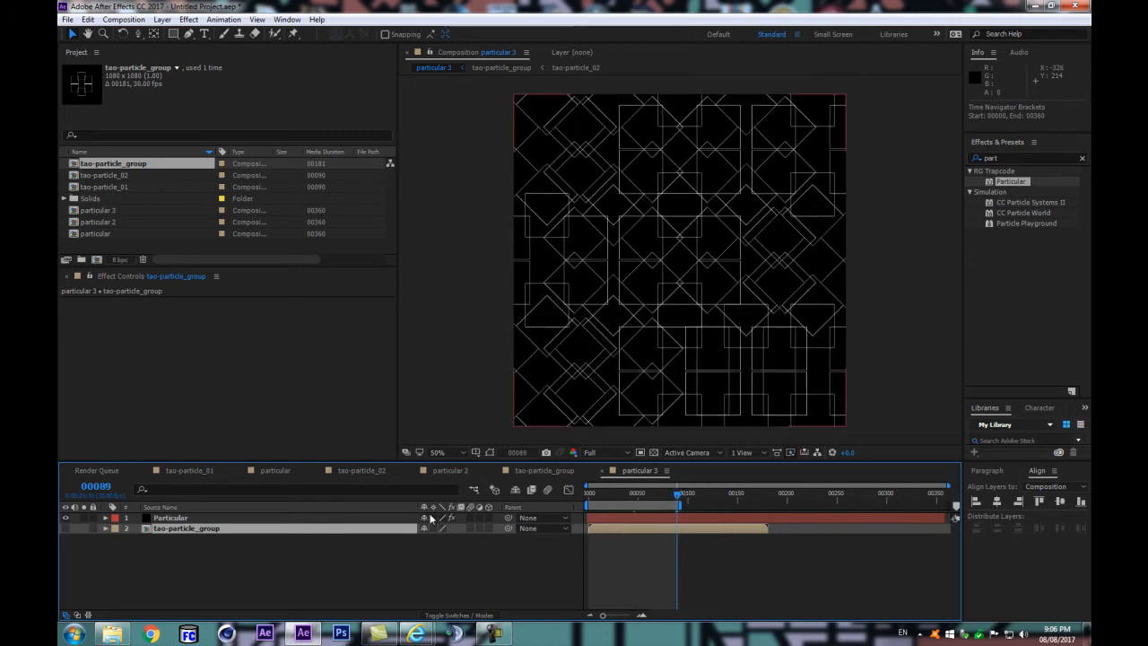
key(Page_Up)
key(Page_Up)
key(Page_Up)
key(Page_Up)
key(Page_Up)
key(Page_Up)
key(Page_Up)
key(Page_Up)
key(Page_Up)
key(Page_Up)
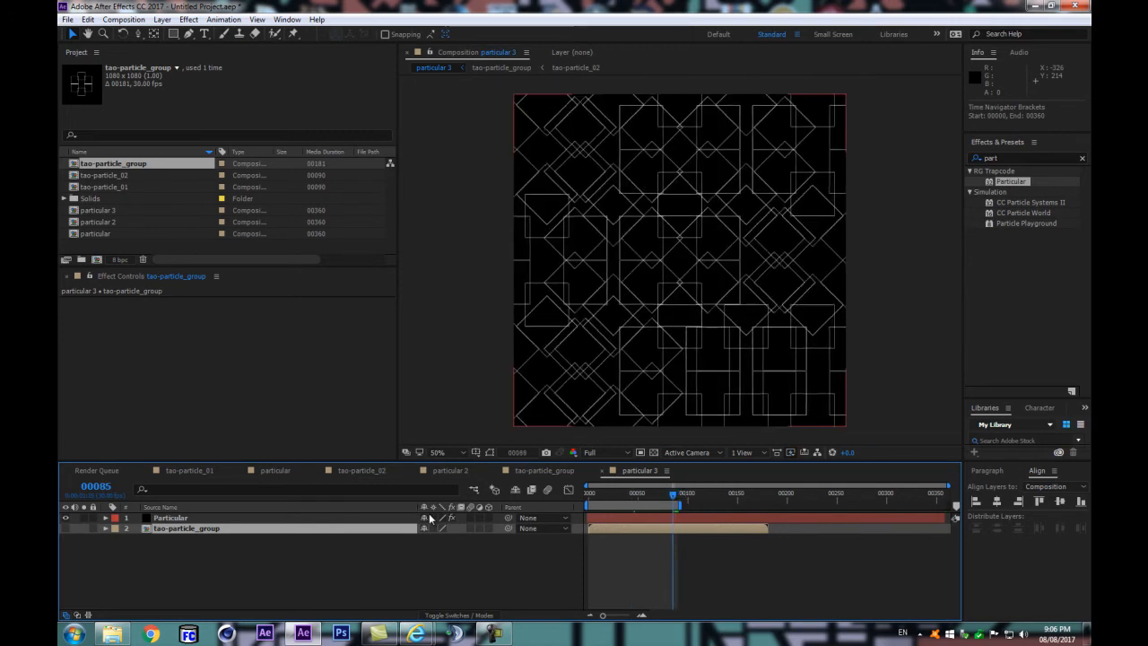
key(Page_Up)
key(Page_Up)
key(Page_Up)
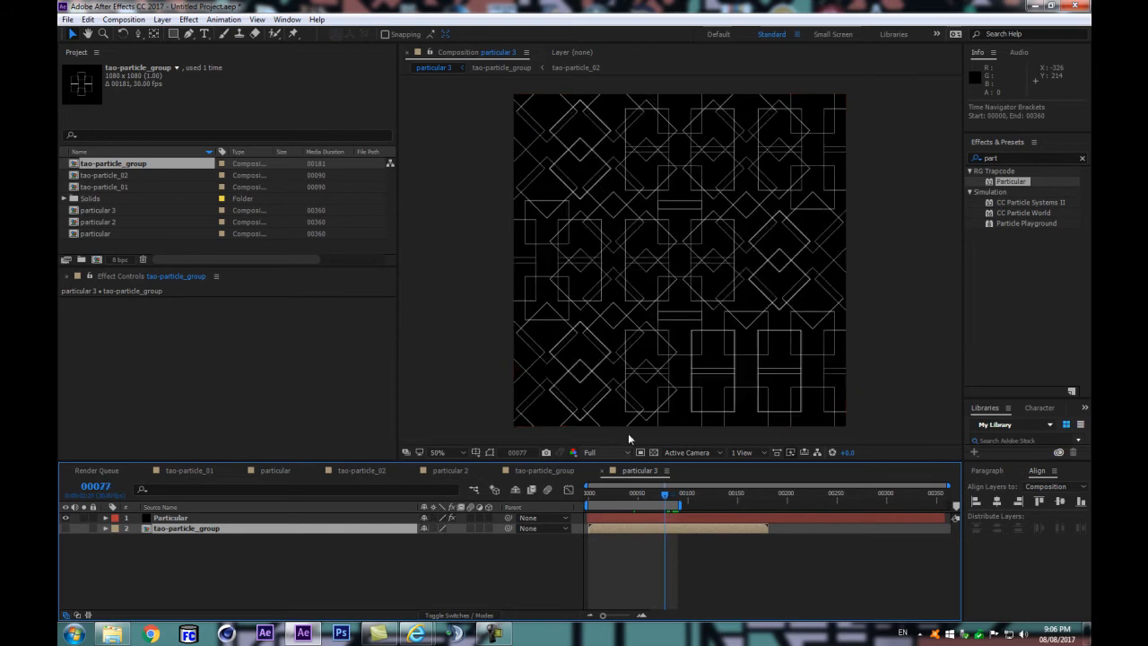
mouse_move(670, 499)
mouse_down()
mouse_move(592, 504)
mouse_move(654, 502)
mouse_up()
Step: Review the Time Sampling options in the Particular layer's Texture settings, keeping Split Clip - Loop
click(176, 518)
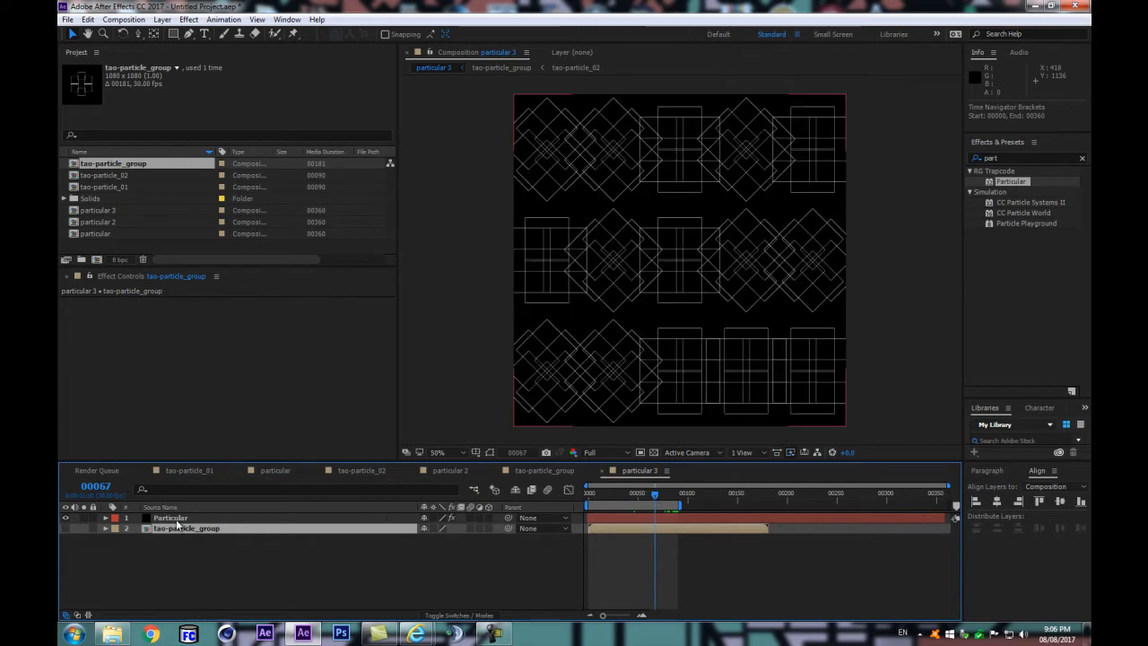
scroll(393, 358, down, 5)
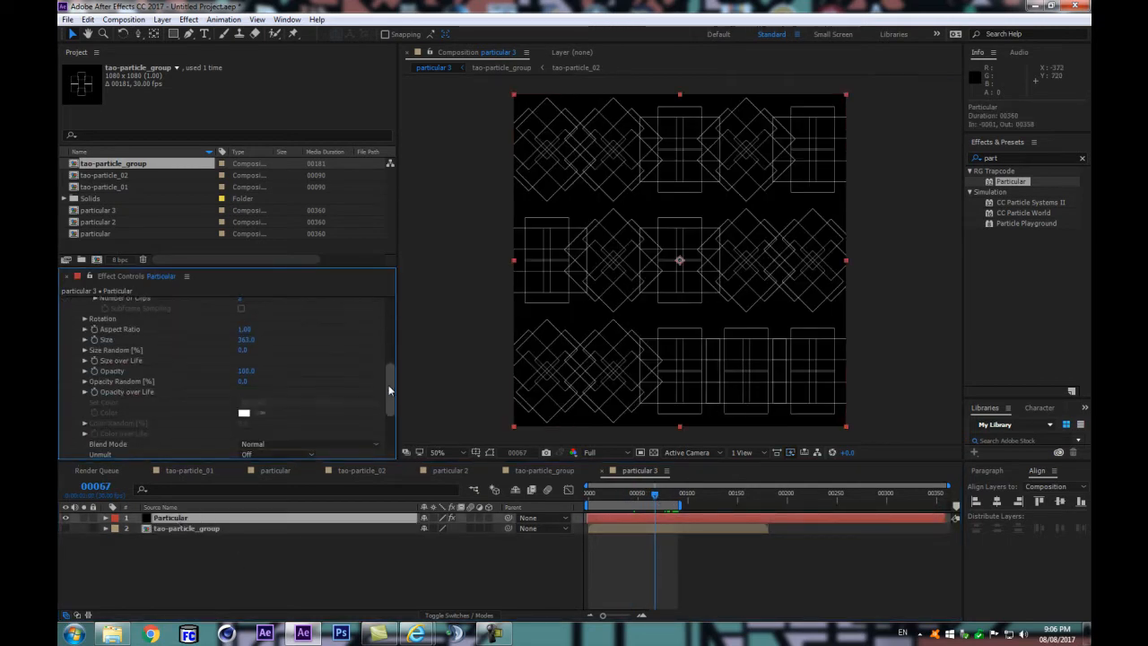
scroll(394, 370, up, 2)
click(251, 368)
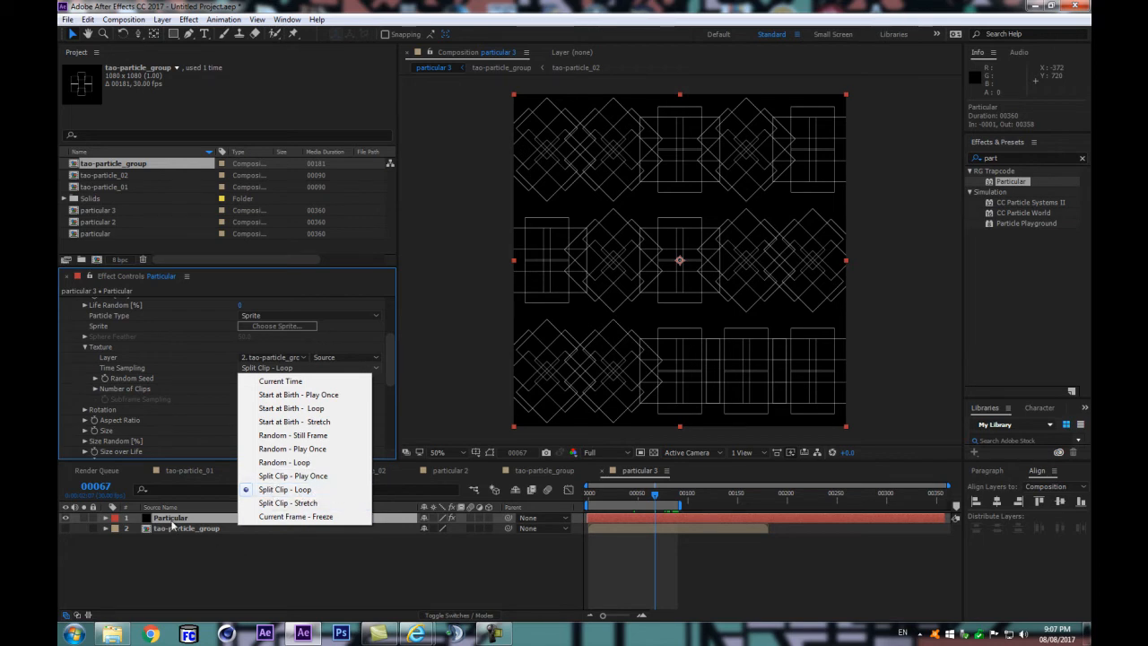
click(173, 522)
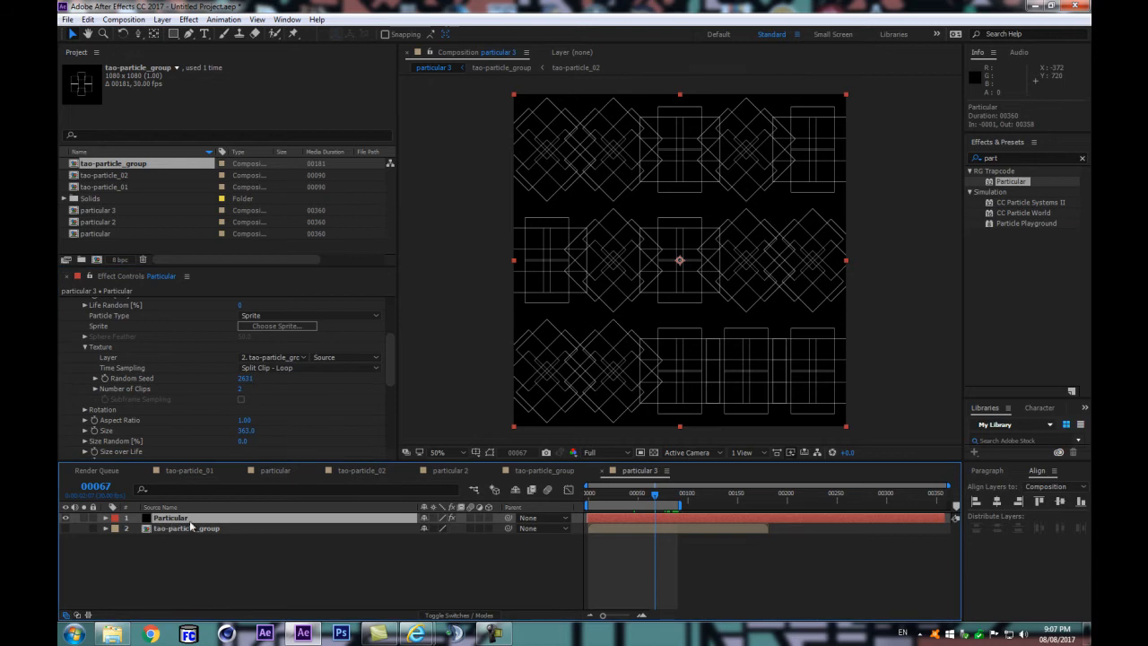
Step: Collapse the Particle (Master) settings and expand Show System to inspect the particle systems in particular 3
drag(391, 342, 395, 311)
click(74, 391)
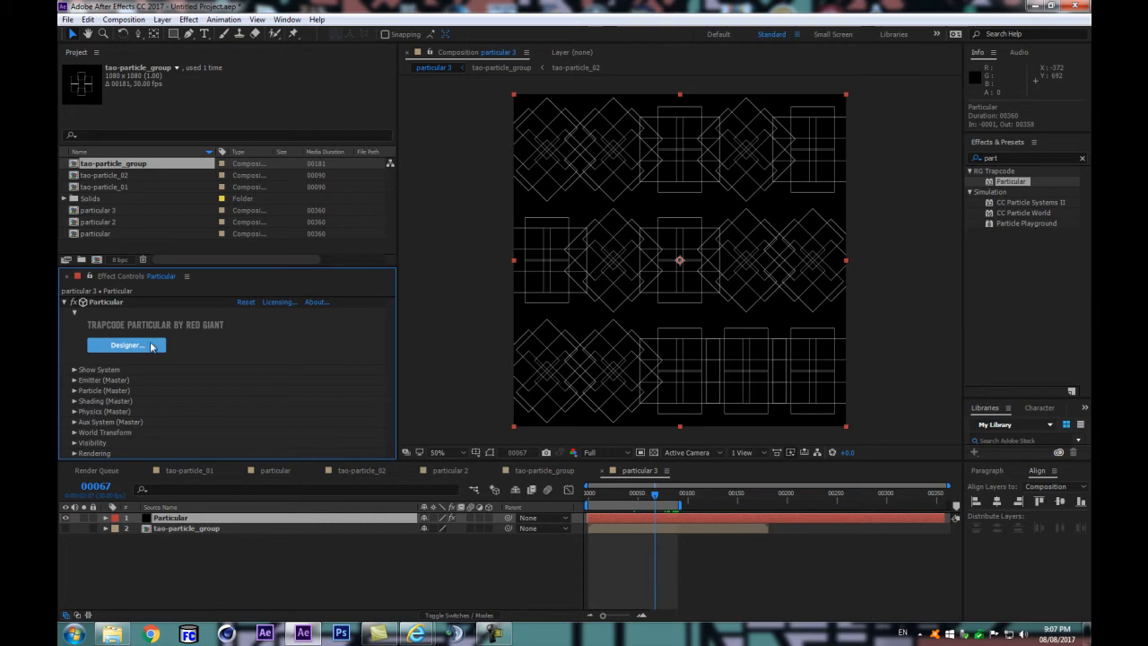
click(74, 370)
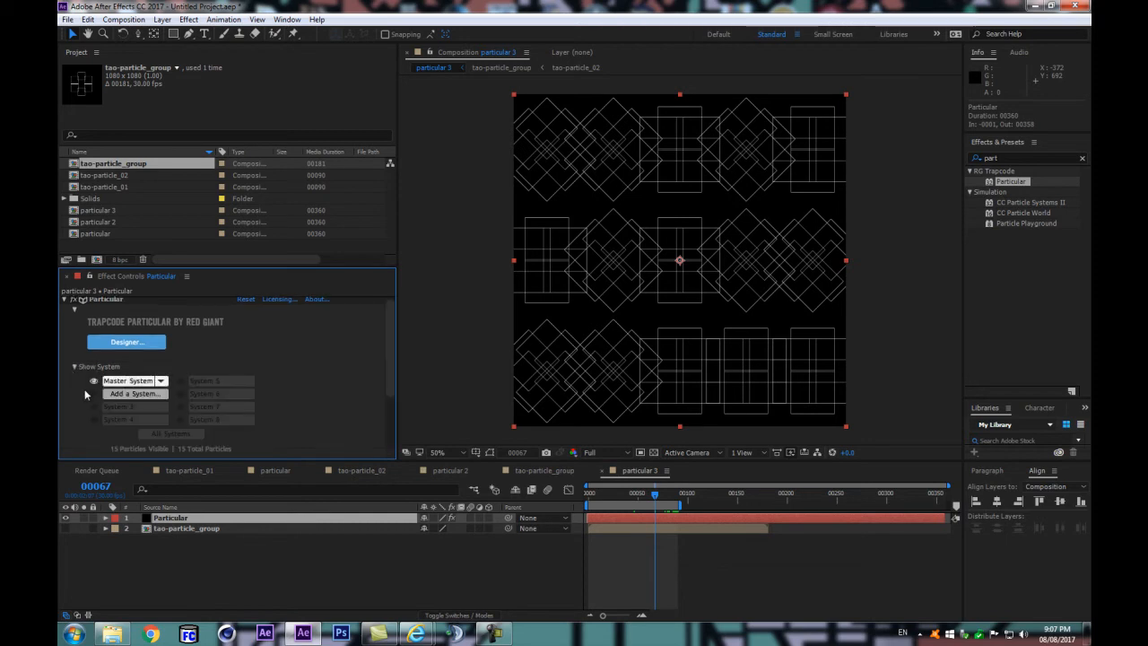
drag(397, 332, 397, 414)
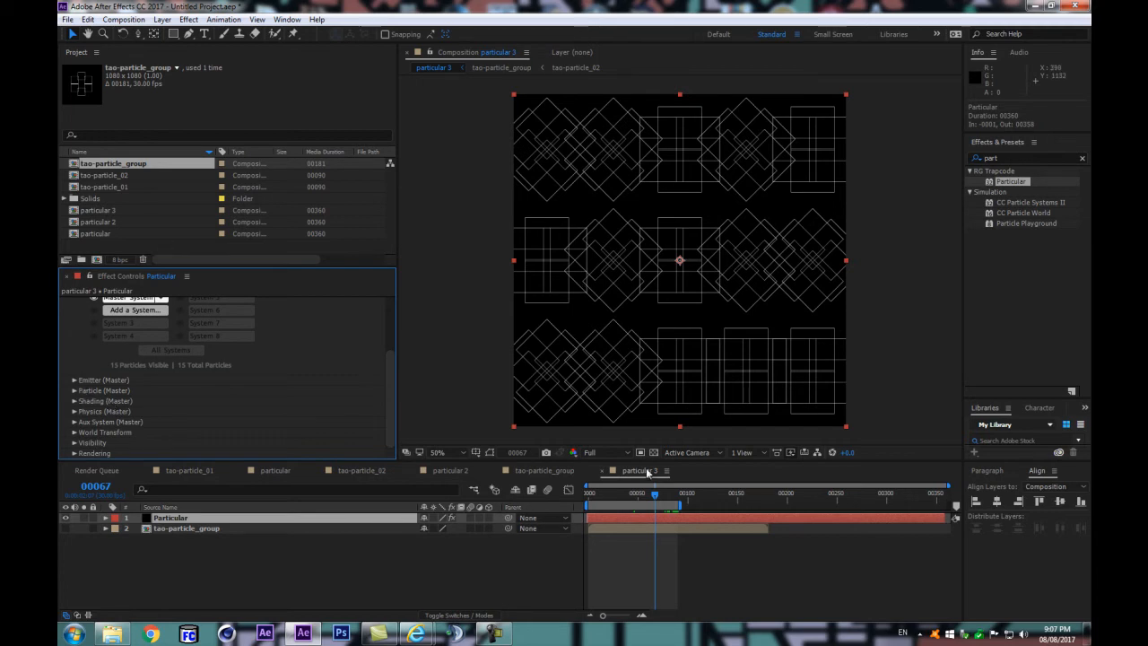
Step: Preview the particular 3 pattern and park the playhead at frame 48
key(space)
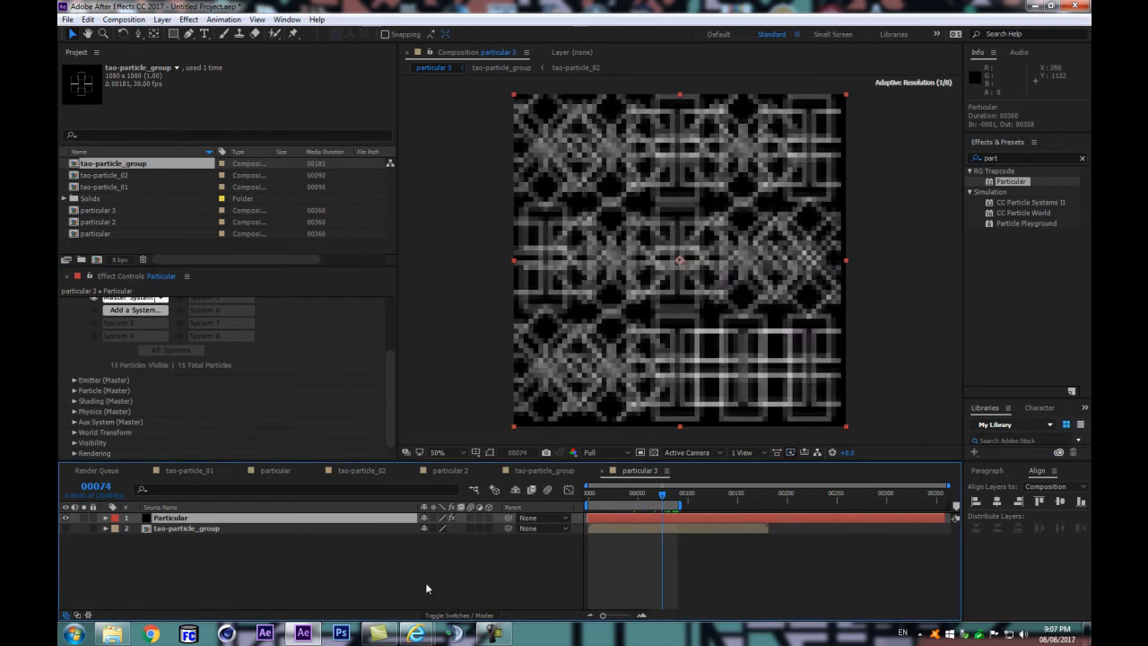
click(425, 586)
key(space)
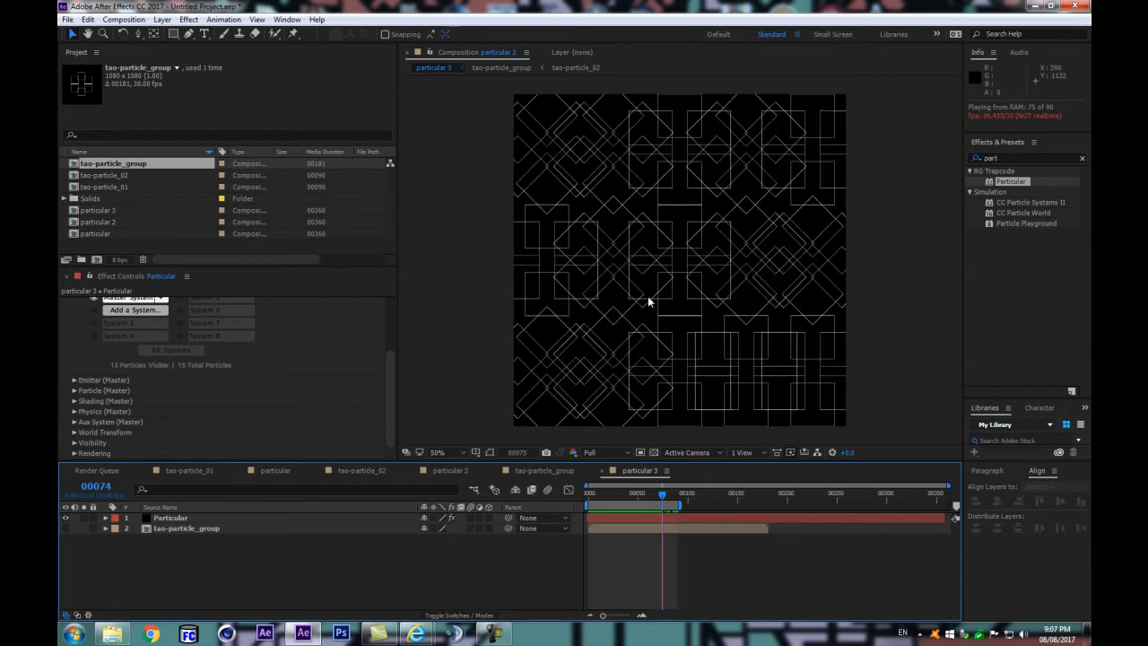
key(space)
drag(622, 494, 637, 505)
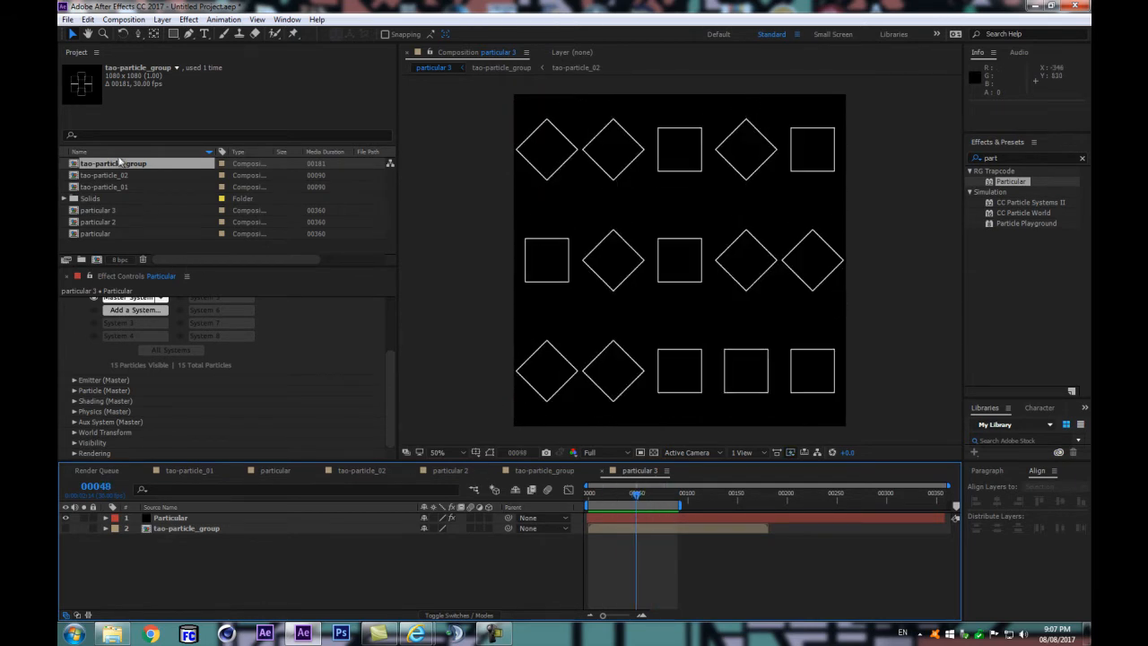
Step: Duplicate the particular 2 composition and open the copy, particular 4
click(112, 212)
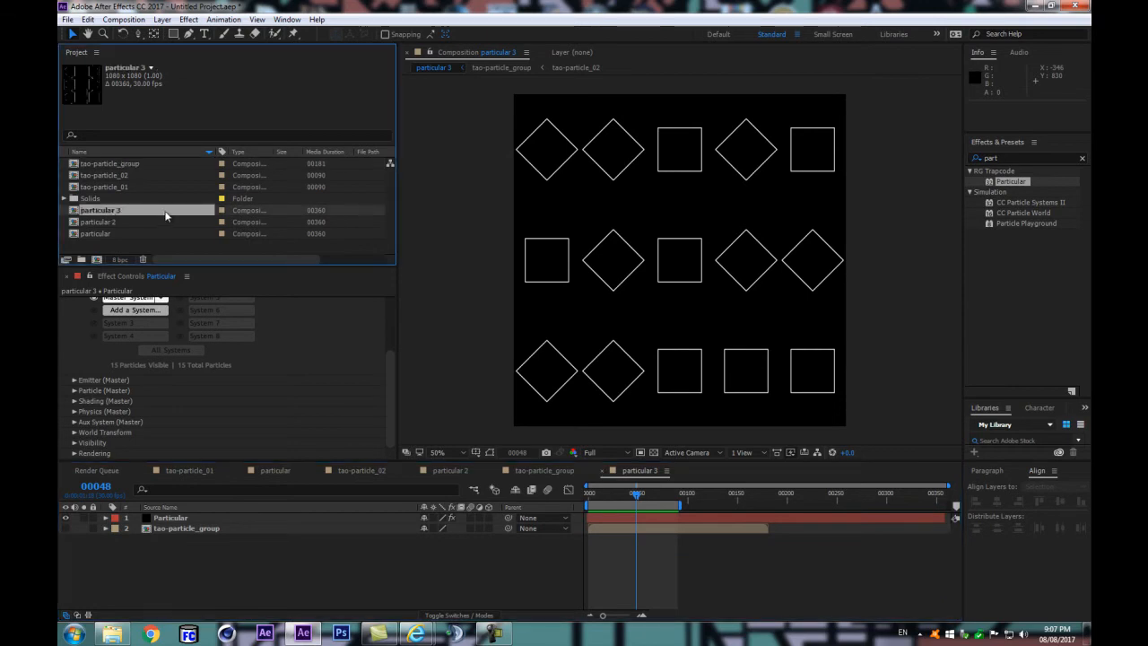
click(103, 223)
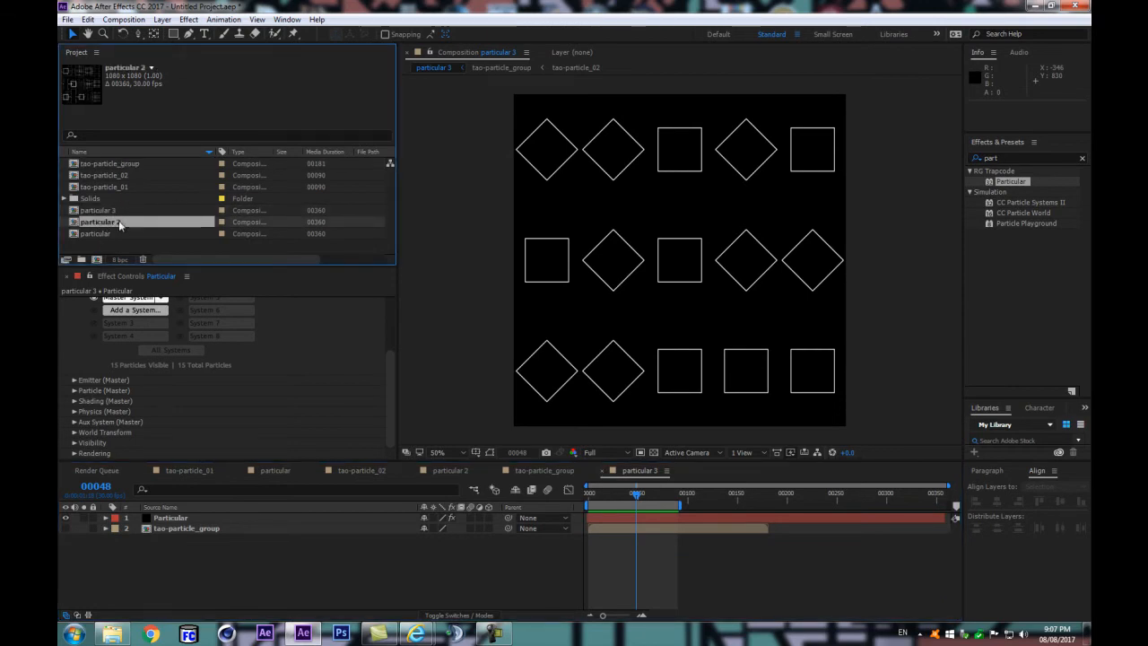
key(ctrl+d)
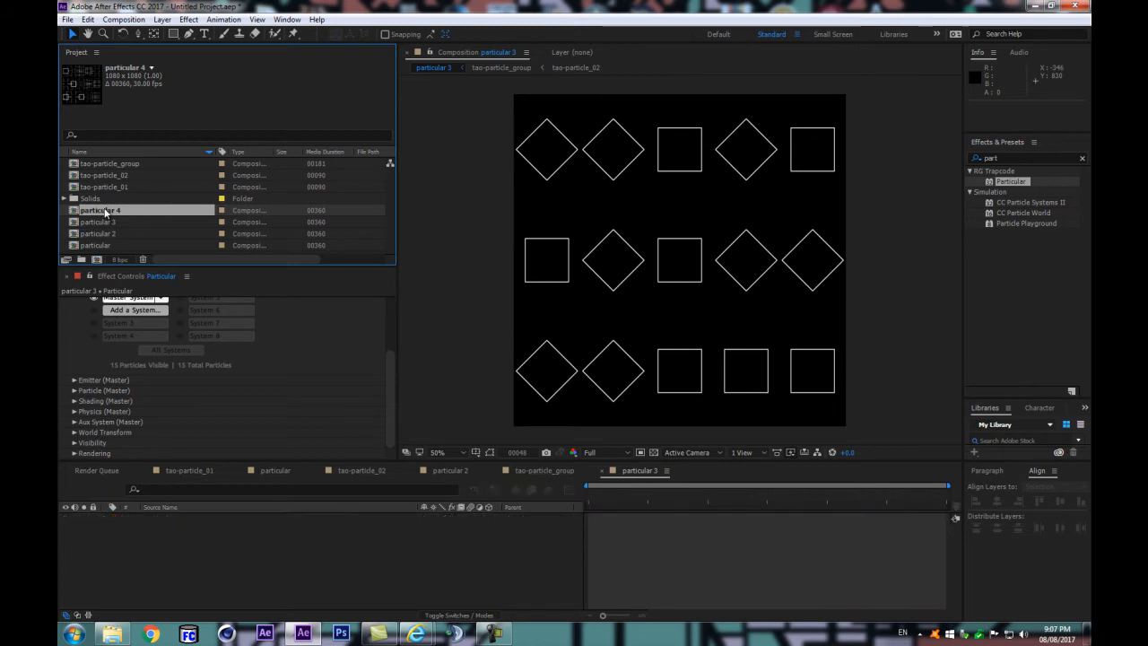
double_click(106, 212)
Step: Preview the particular 4 pattern and return the playhead to frame 0
click(624, 494)
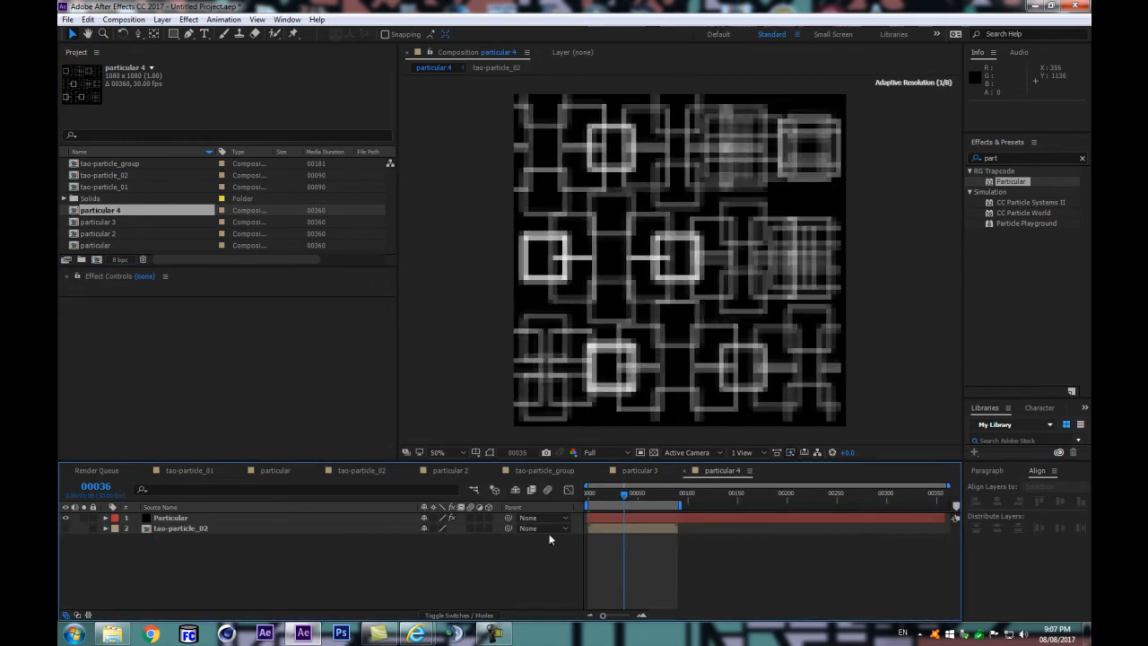
key(space)
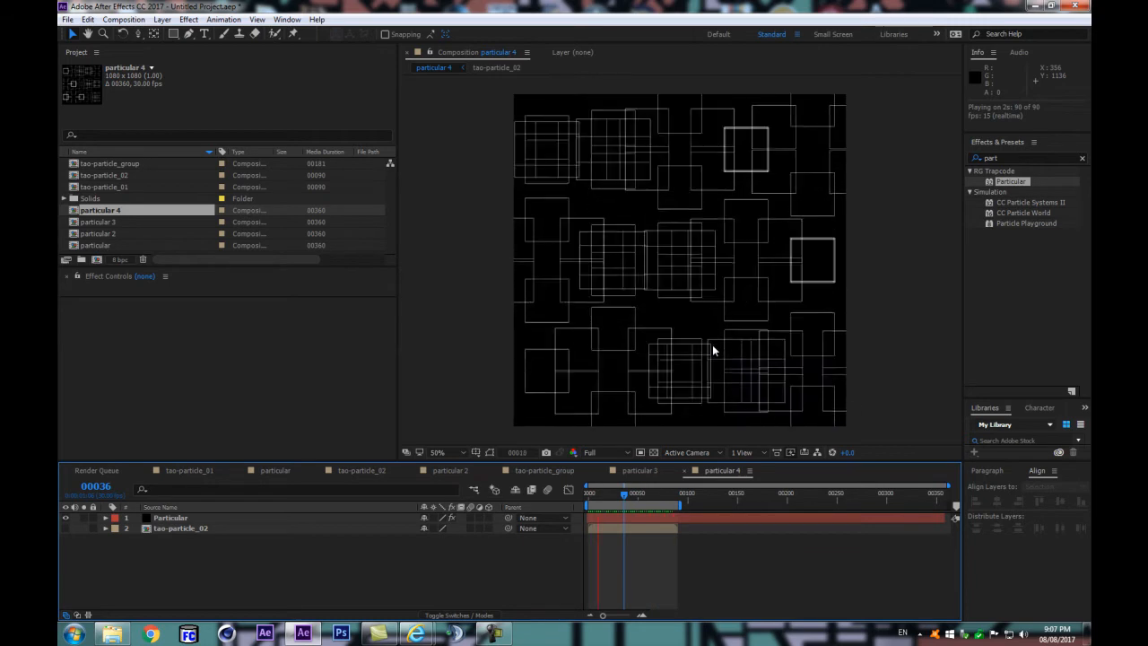
key(space)
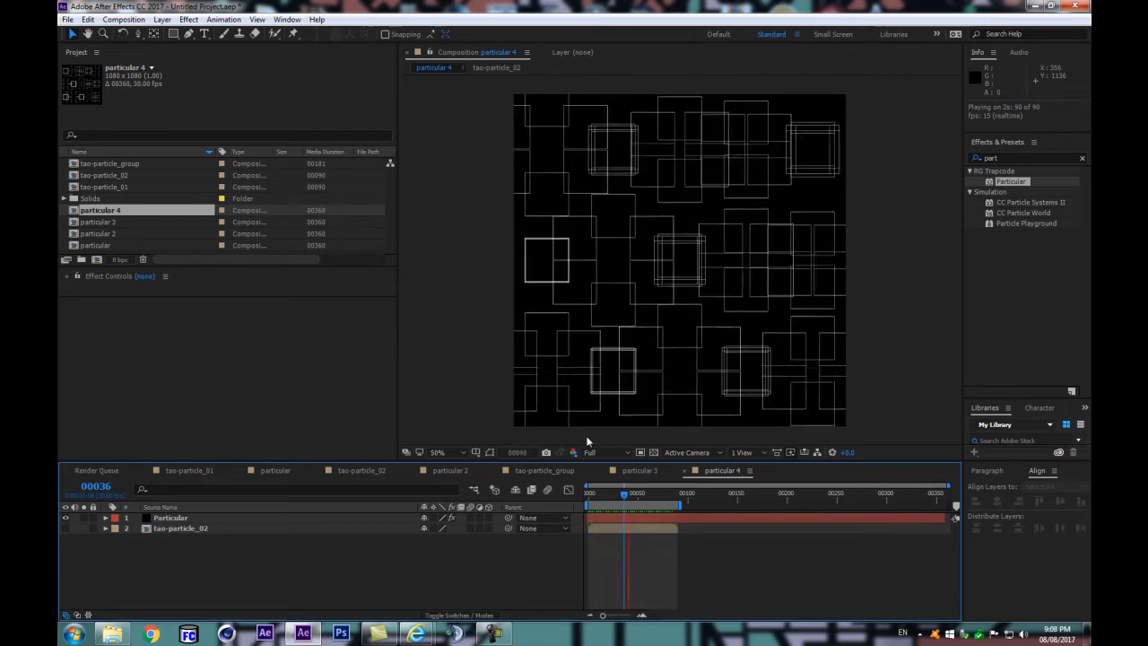
drag(625, 495, 581, 510)
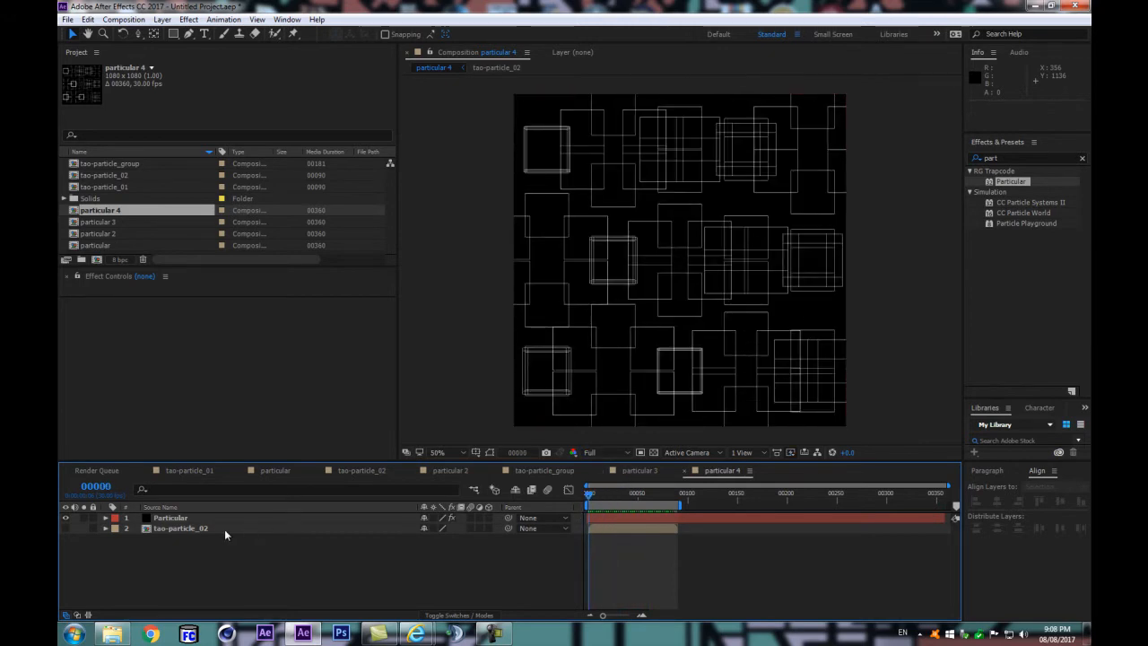
Step: Collapse the Particle (Master) settings of the Particular layer in particular 4 and expand Show System
click(185, 520)
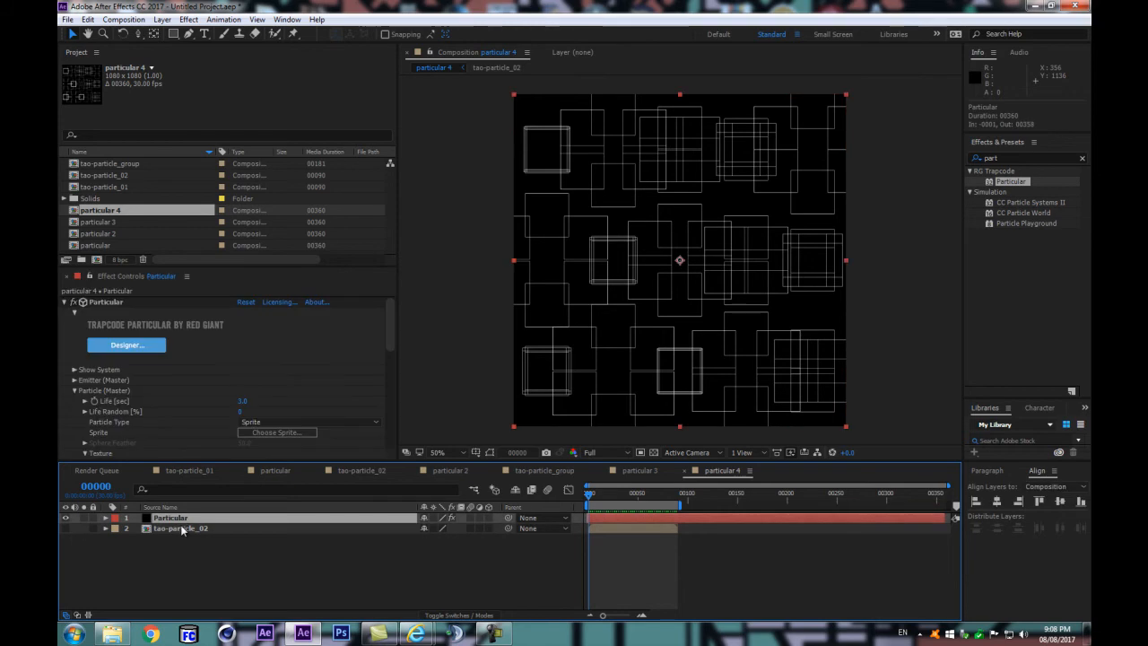
mouse_move(389, 342)
mouse_down()
mouse_move(386, 362)
mouse_move(392, 341)
mouse_up()
click(75, 384)
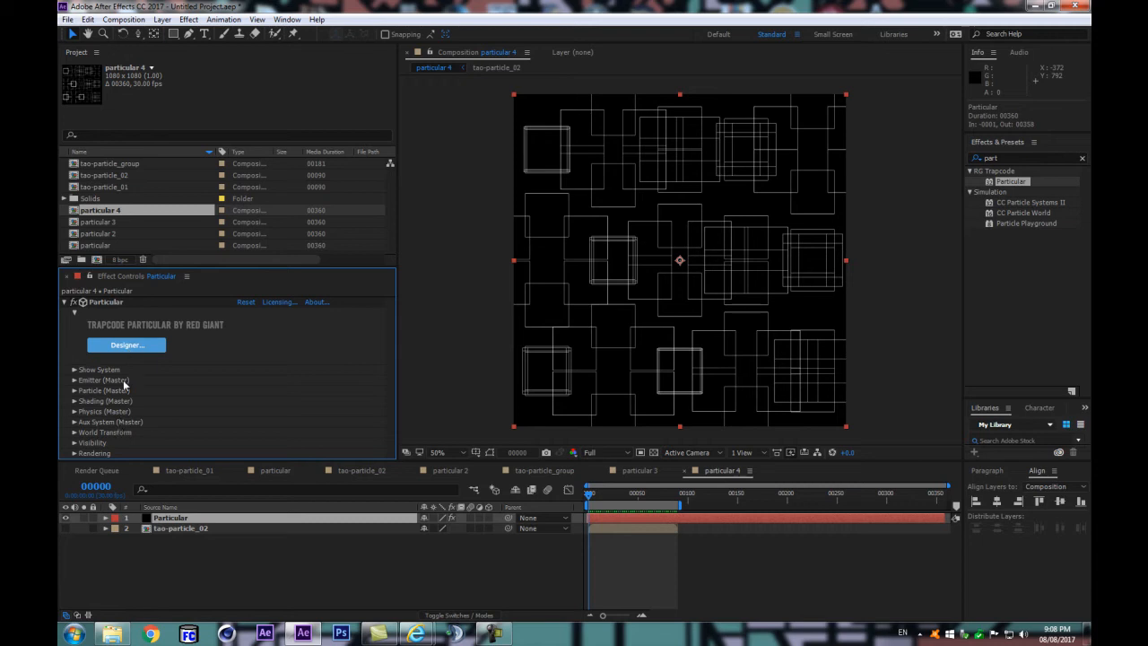
click(74, 373)
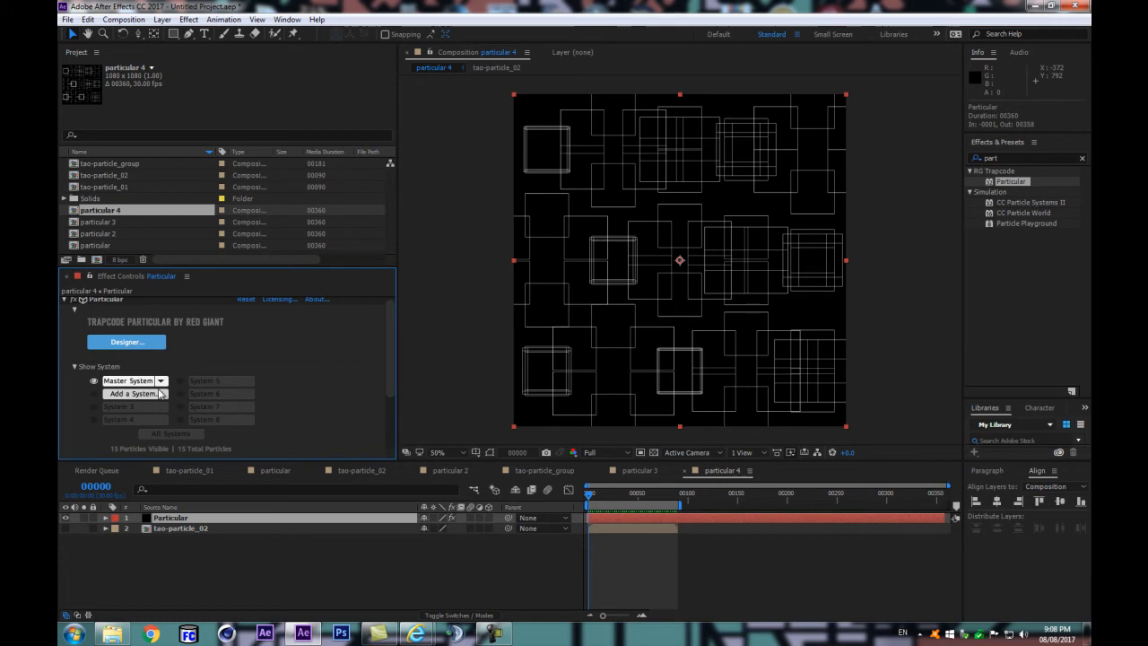
Step: Duplicate the Master System in the Particular Designer and apply the setup to the layer
click(115, 342)
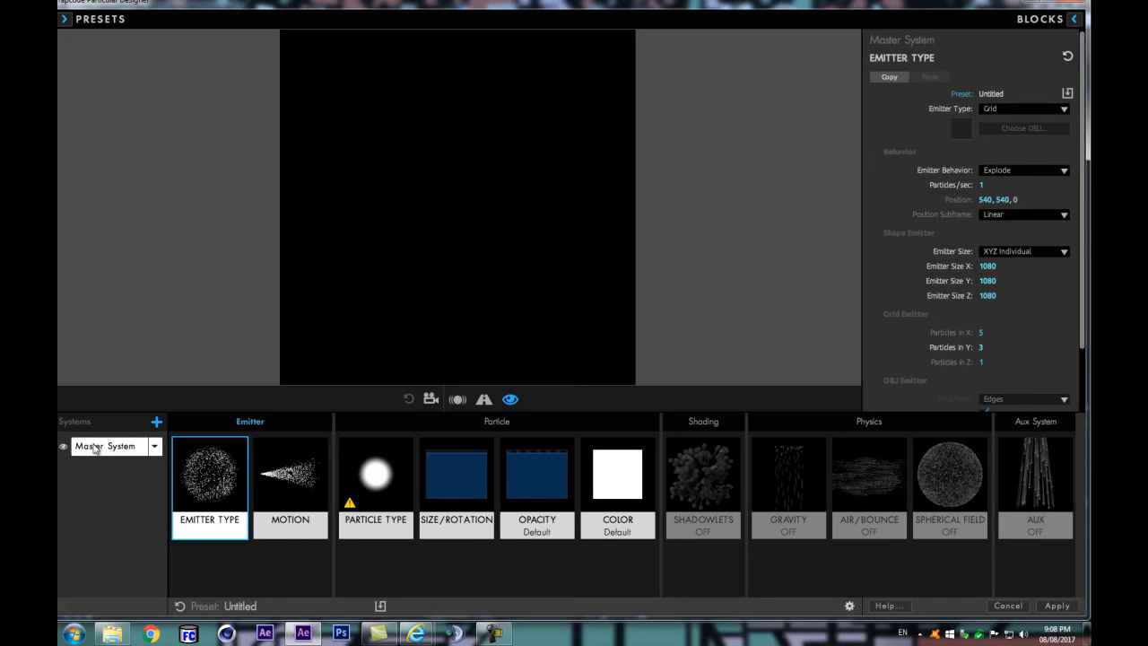
click(156, 447)
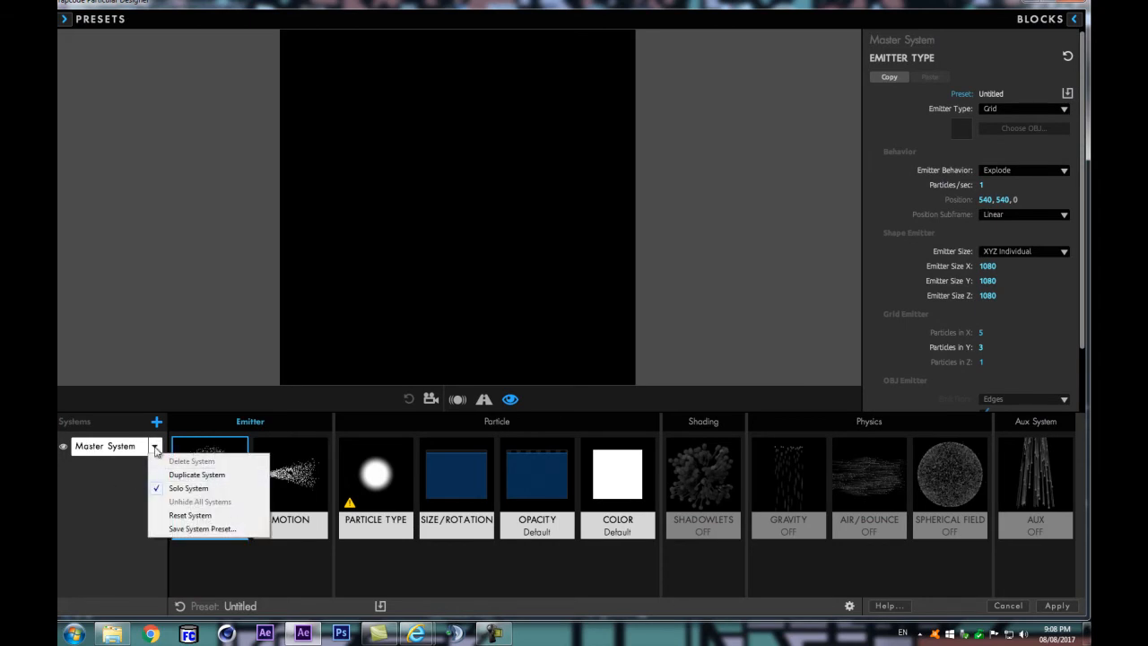
click(181, 474)
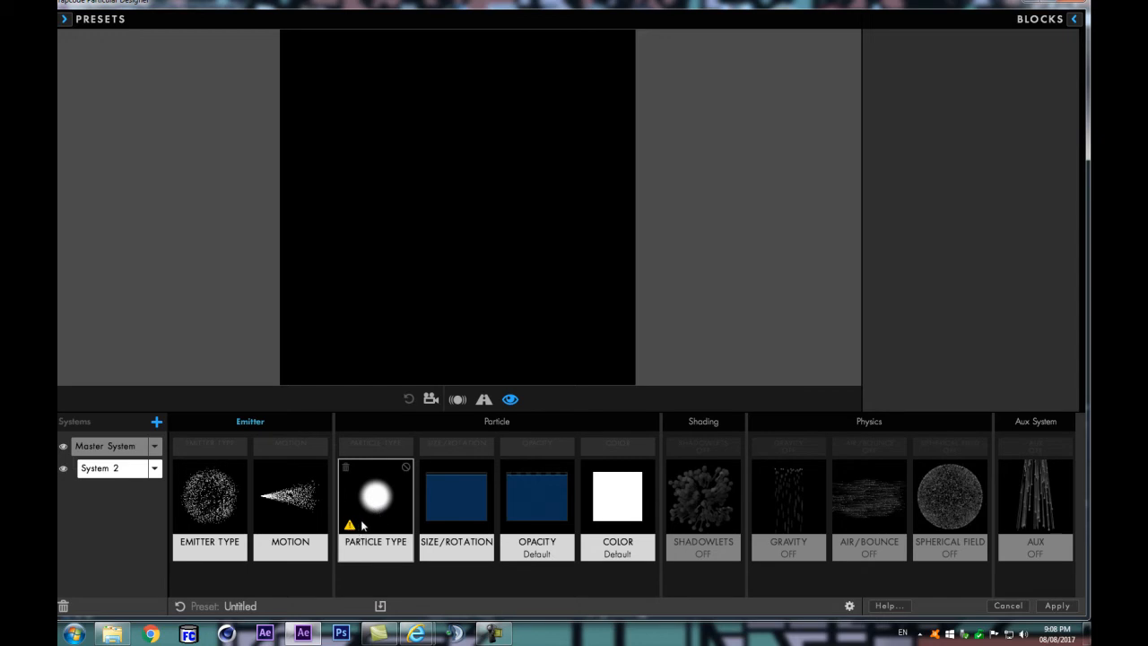
mouse_move(363, 526)
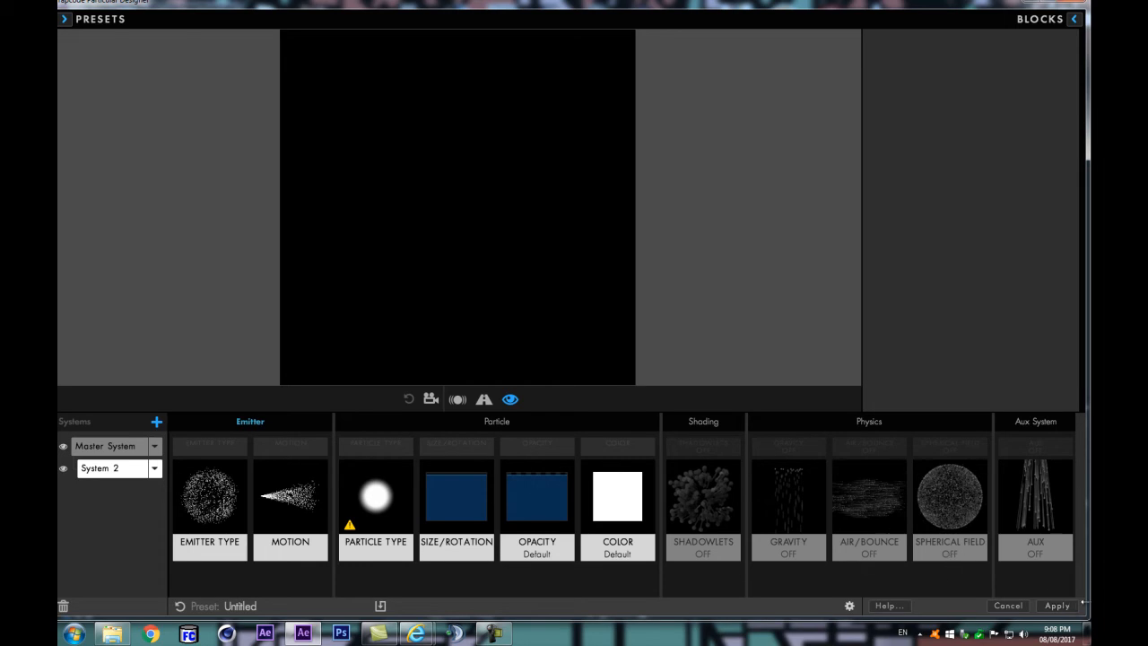
click(1058, 606)
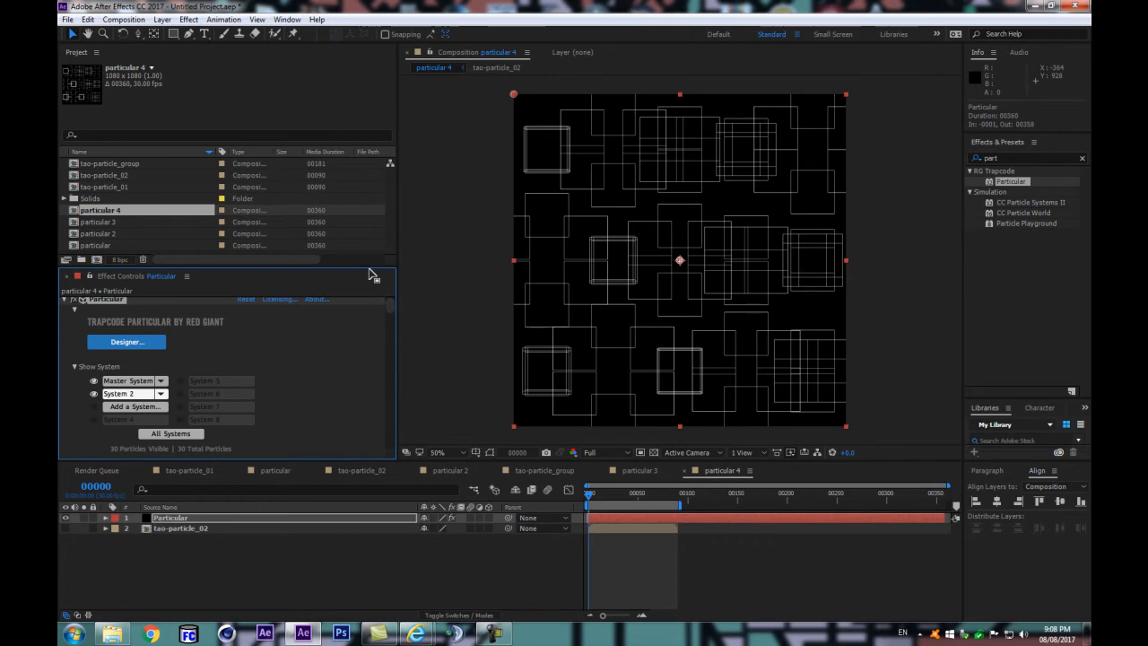
Step: Show the System 2 parameters, collapse their Particle and Physics groups, and keep the playhead at frame 0
drag(357, 267, 357, 204)
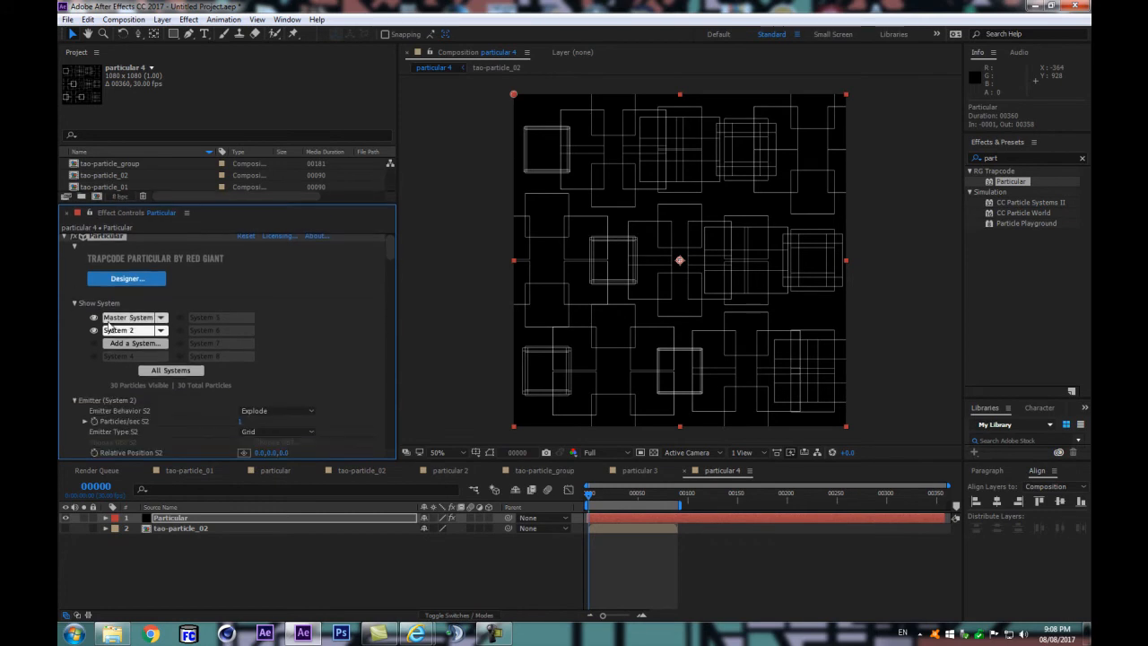
click(121, 319)
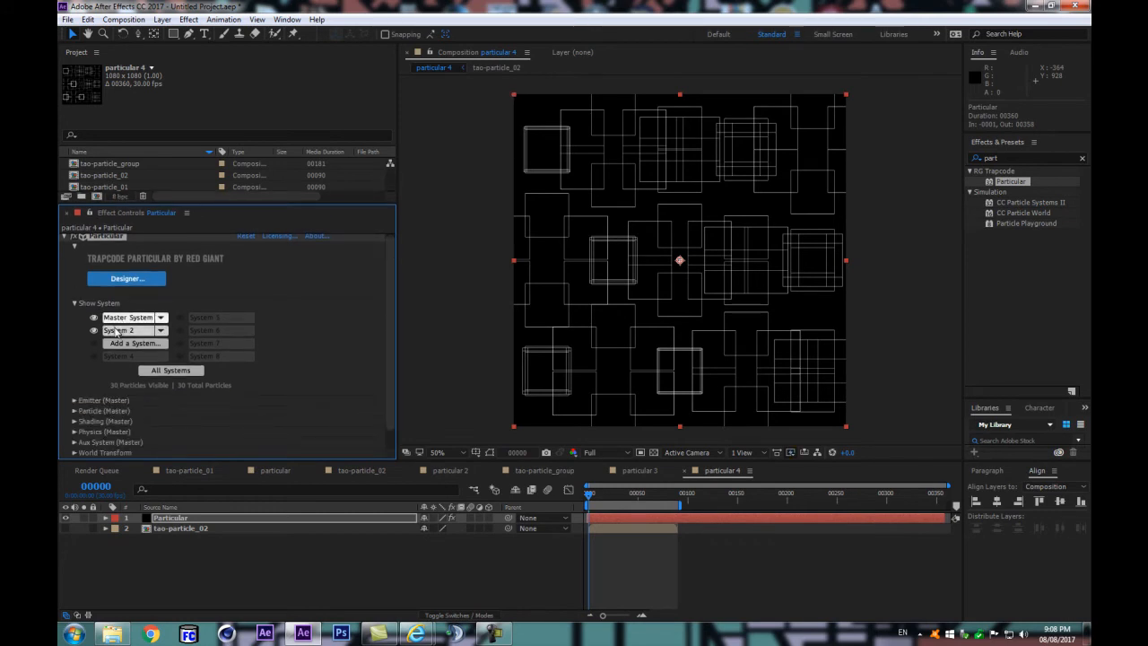
click(116, 332)
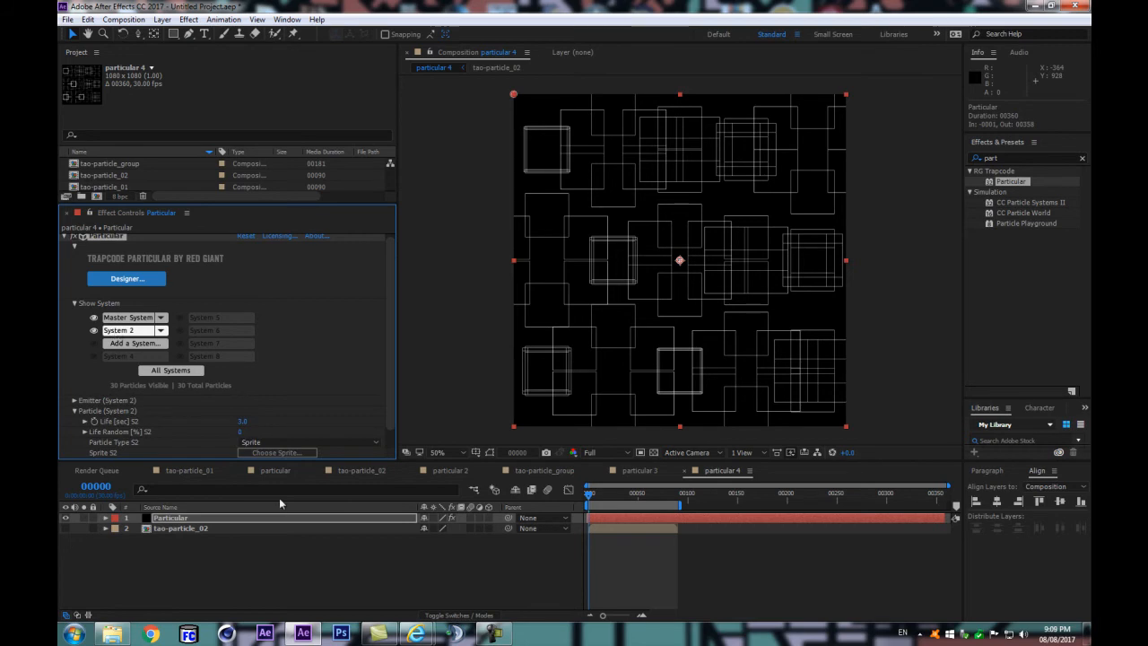
drag(265, 460, 280, 552)
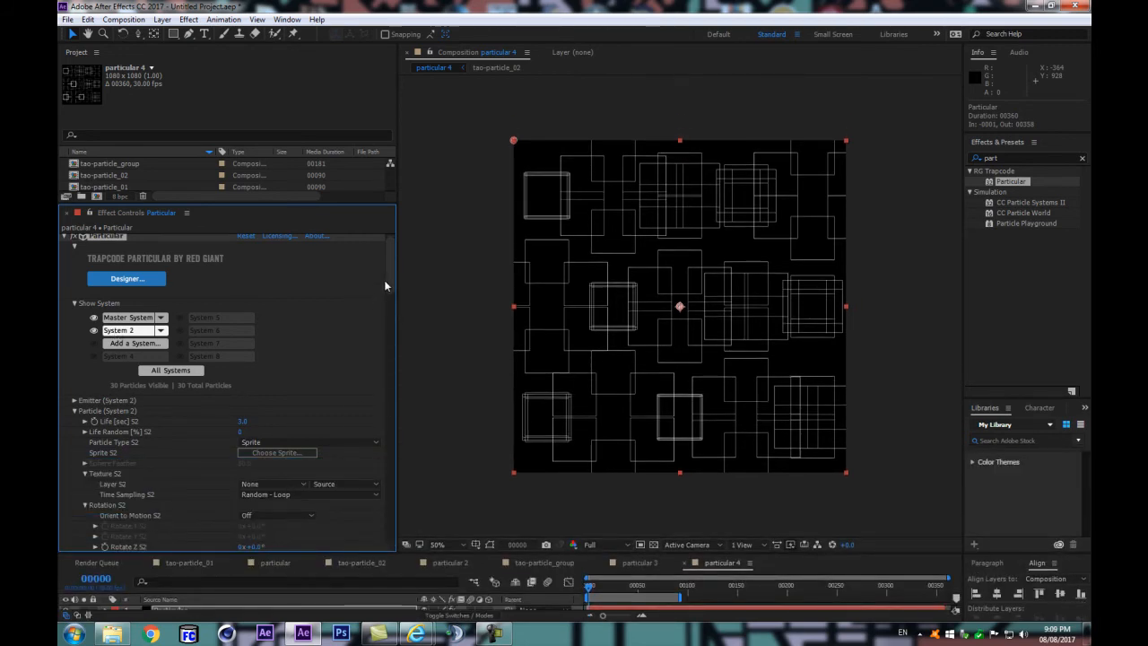
drag(394, 267, 394, 292)
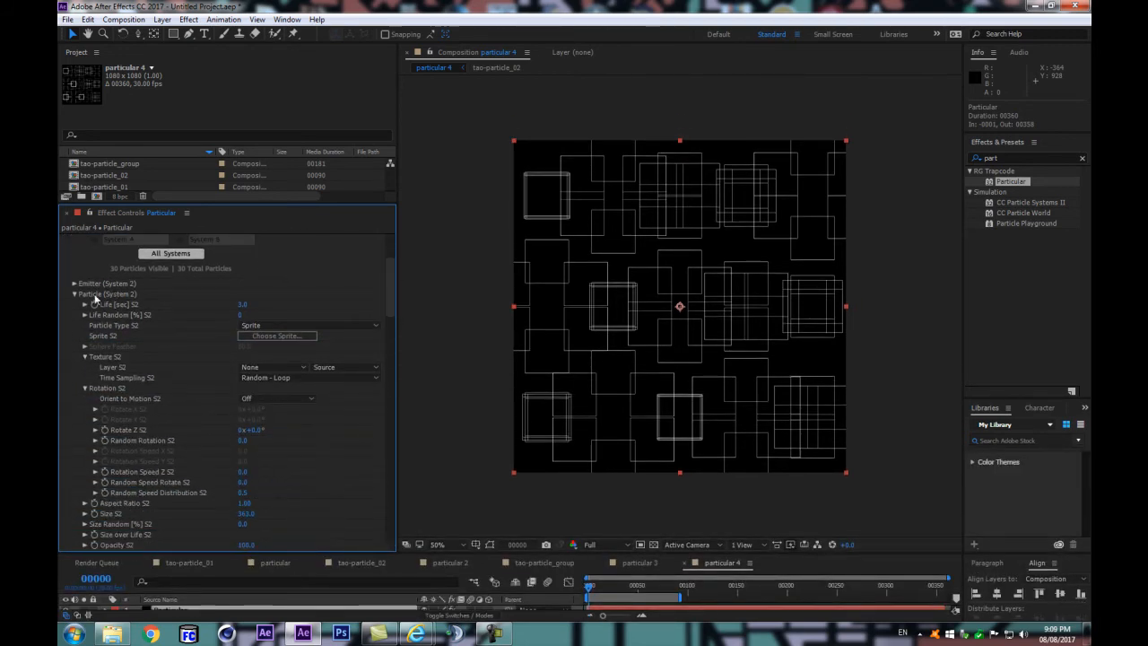
click(74, 294)
click(74, 315)
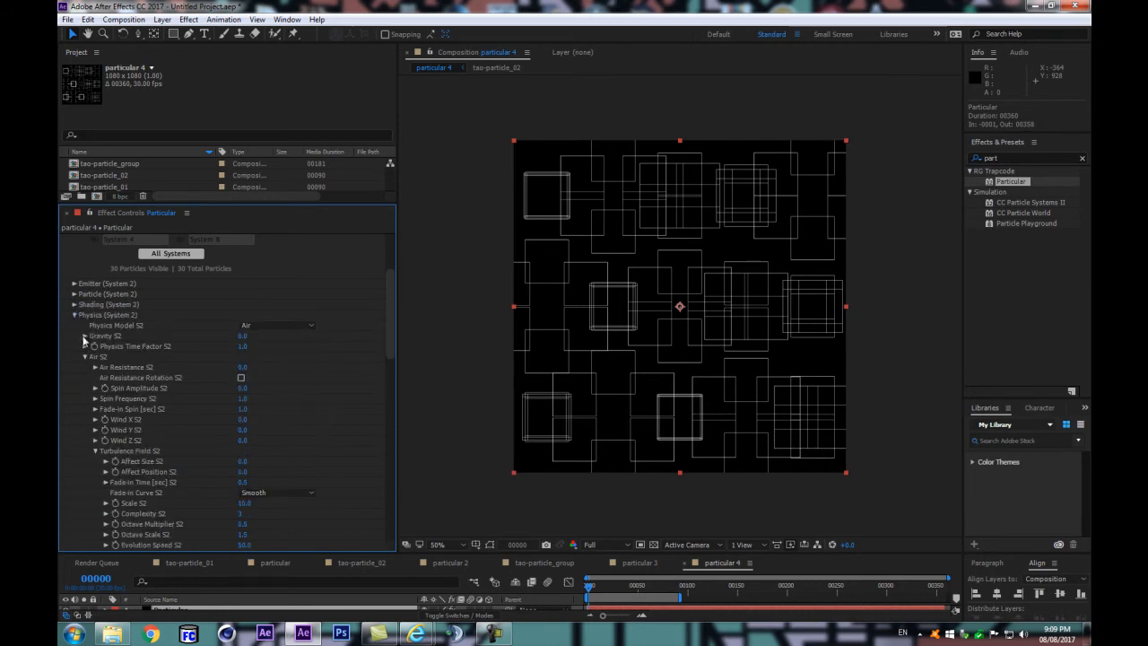
click(74, 316)
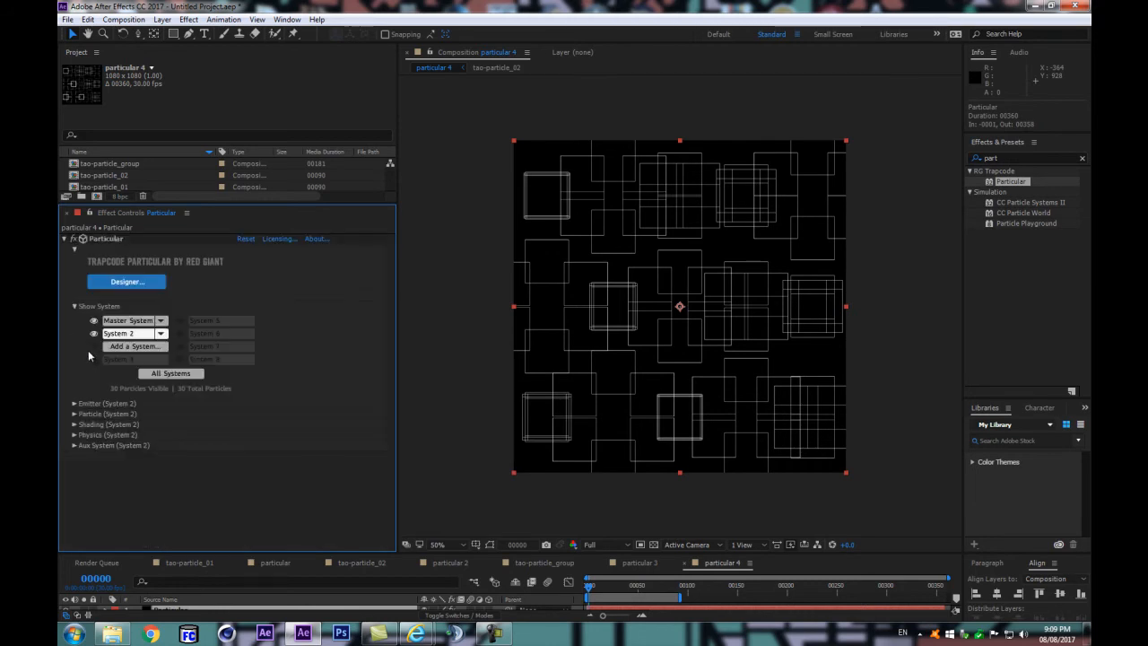
drag(477, 555, 469, 489)
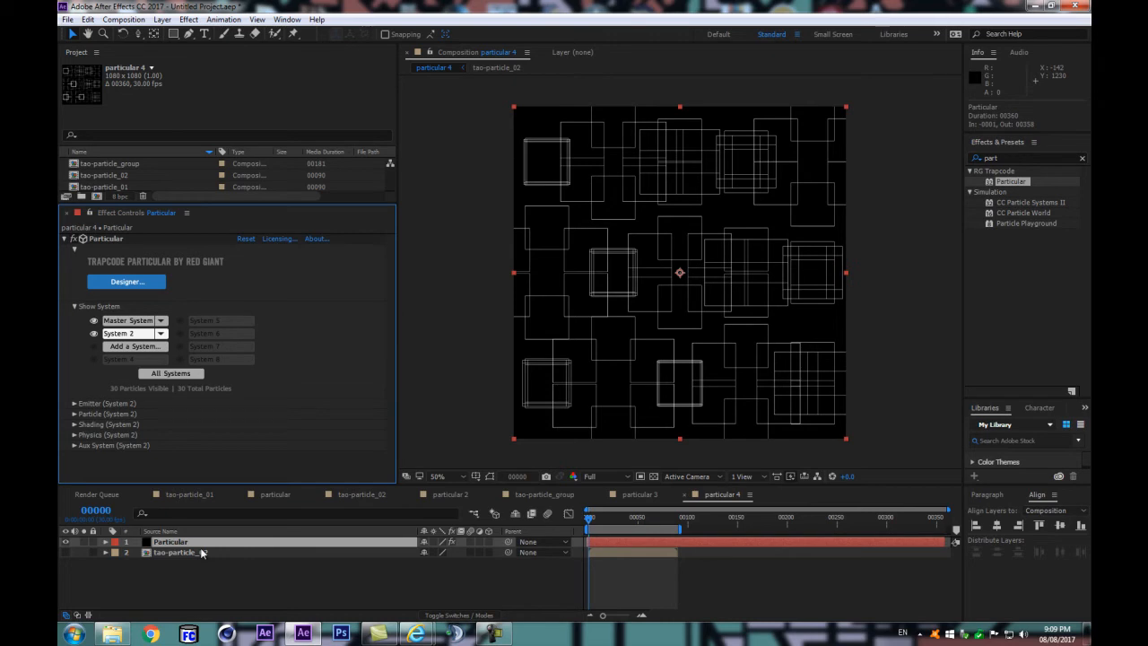
click(600, 521)
drag(600, 521, 587, 520)
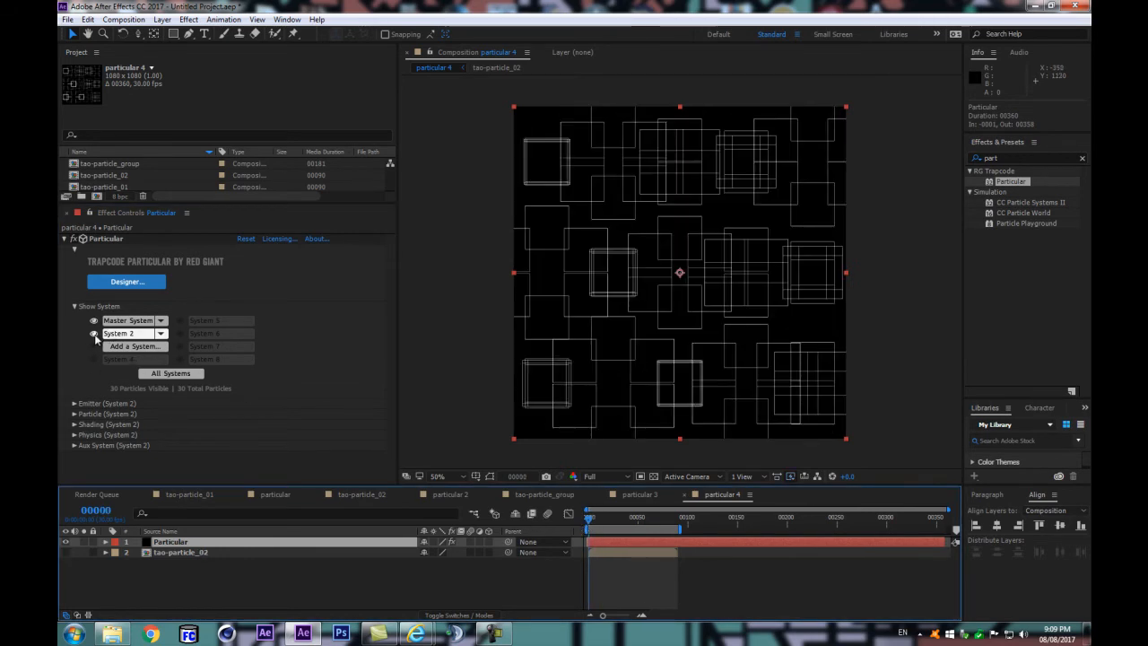
Step: Compare the Master System and System 2 parameters, then expand Particle (System 2)
click(114, 339)
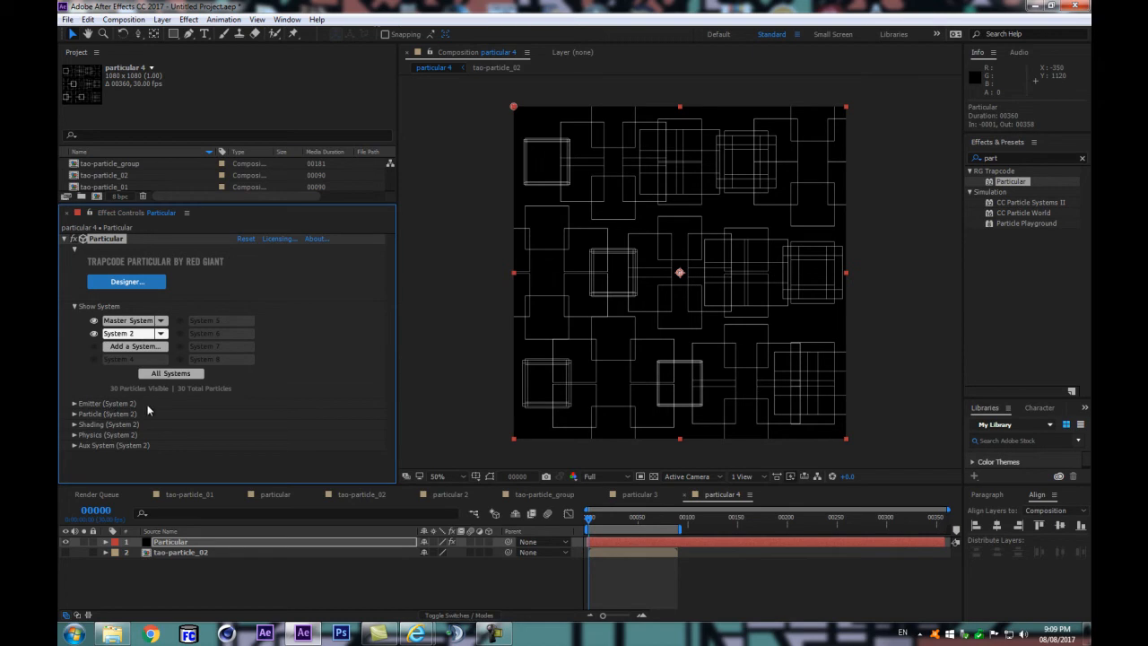
click(126, 320)
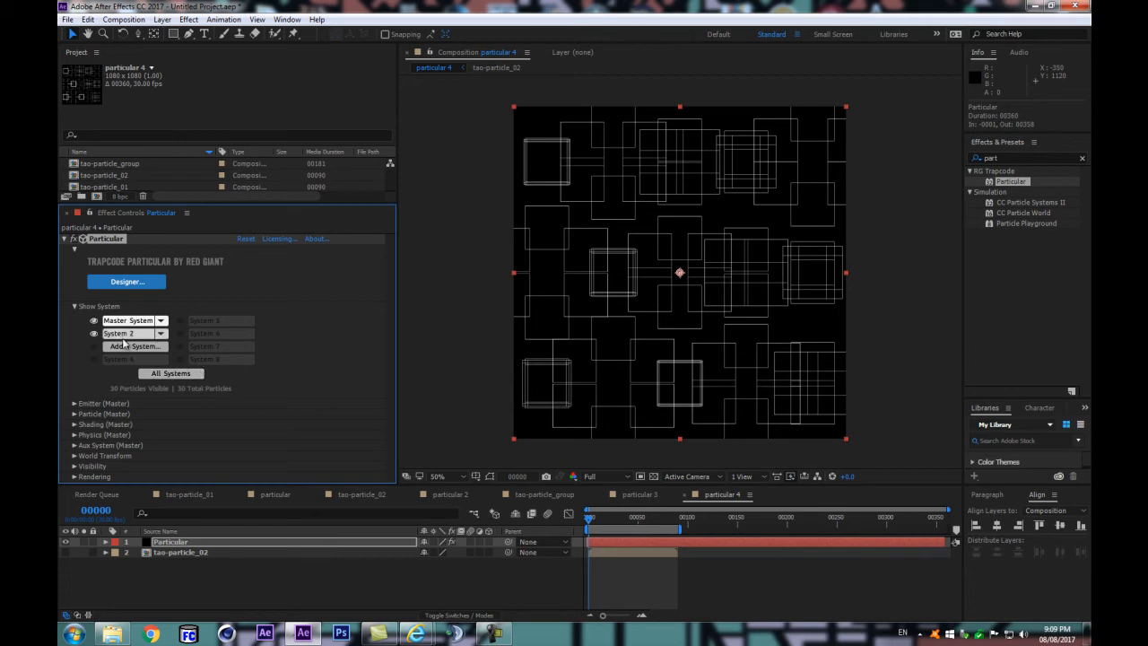
click(123, 333)
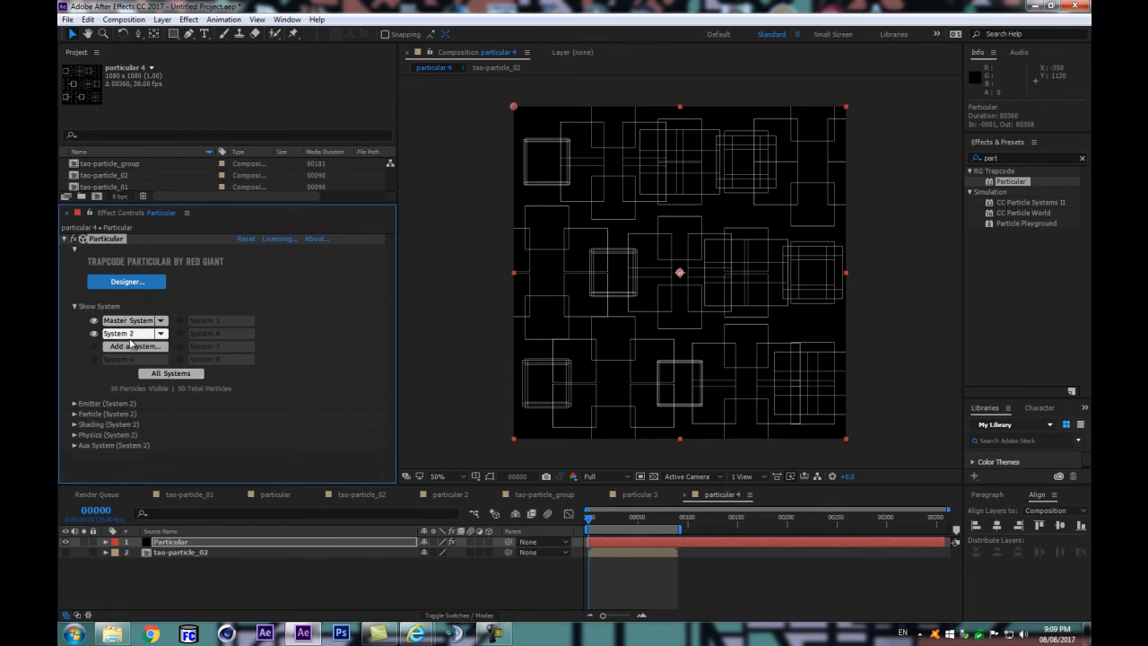
click(74, 414)
scroll(184, 417, down, 4)
scroll(252, 403, up, 3)
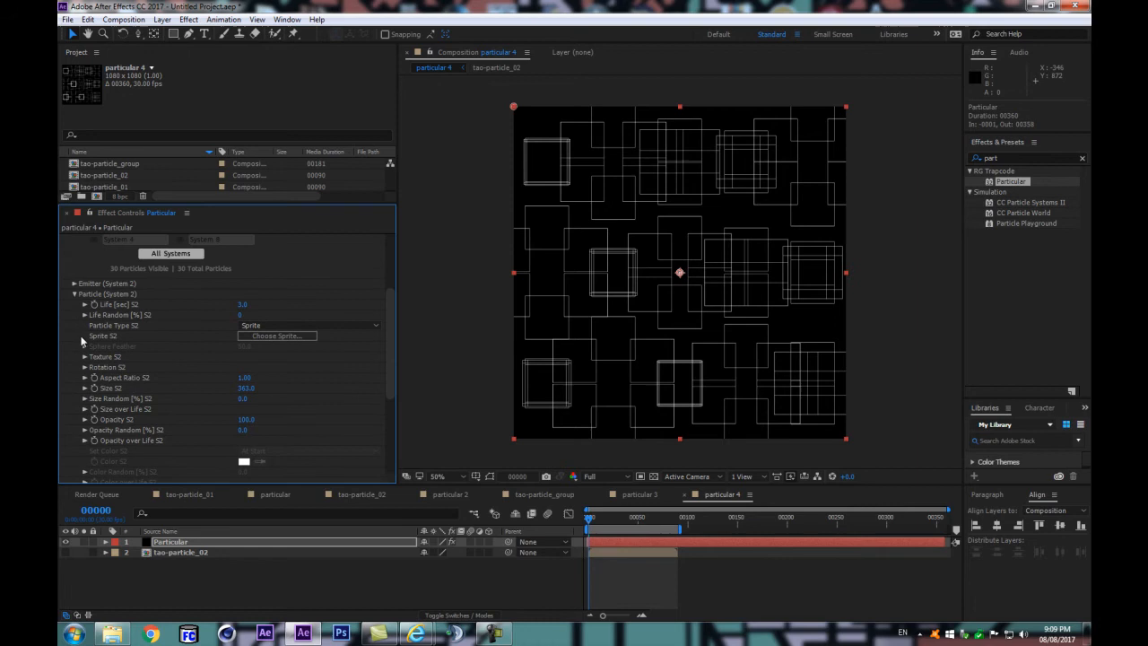
Step: Expand Emitter (System 2), collapse its OBJ Emitter group, and examine the grid and Random Seed settings
click(75, 283)
scroll(206, 376, down, 2)
scroll(265, 440, down, 2)
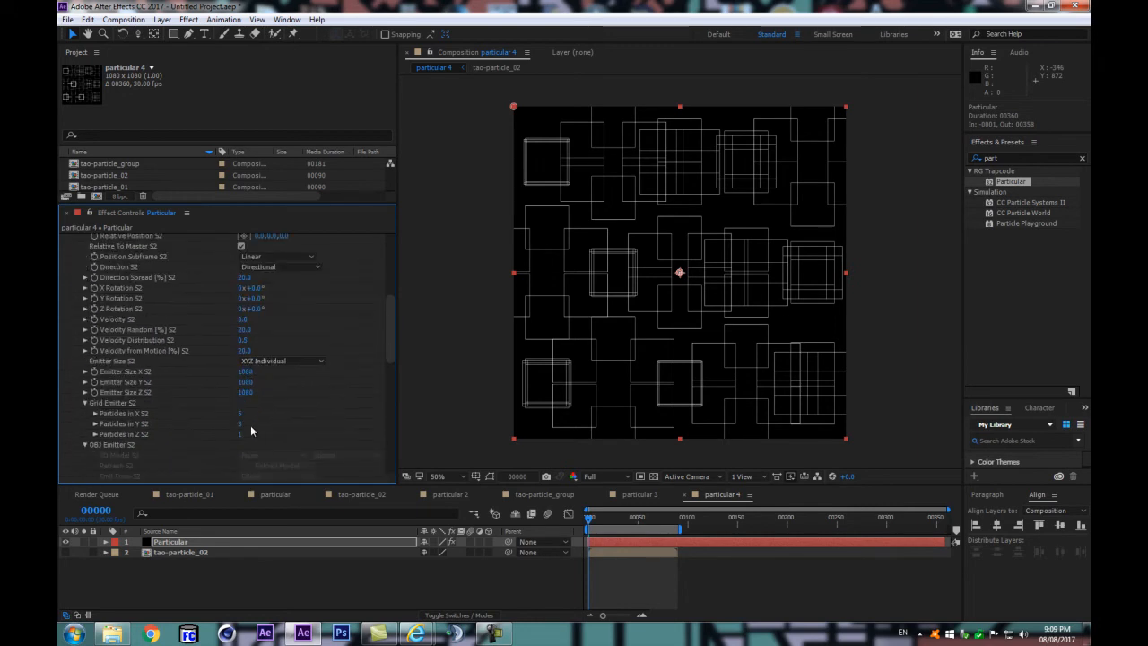
scroll(258, 370, up, 2)
scroll(190, 409, down, 3)
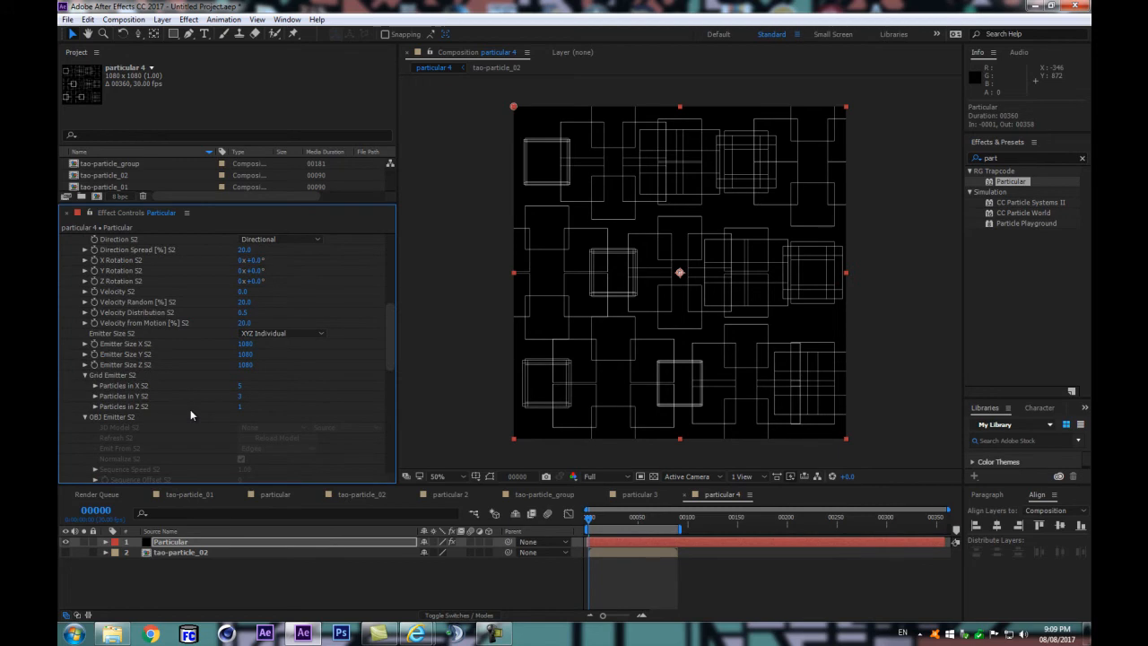
click(84, 417)
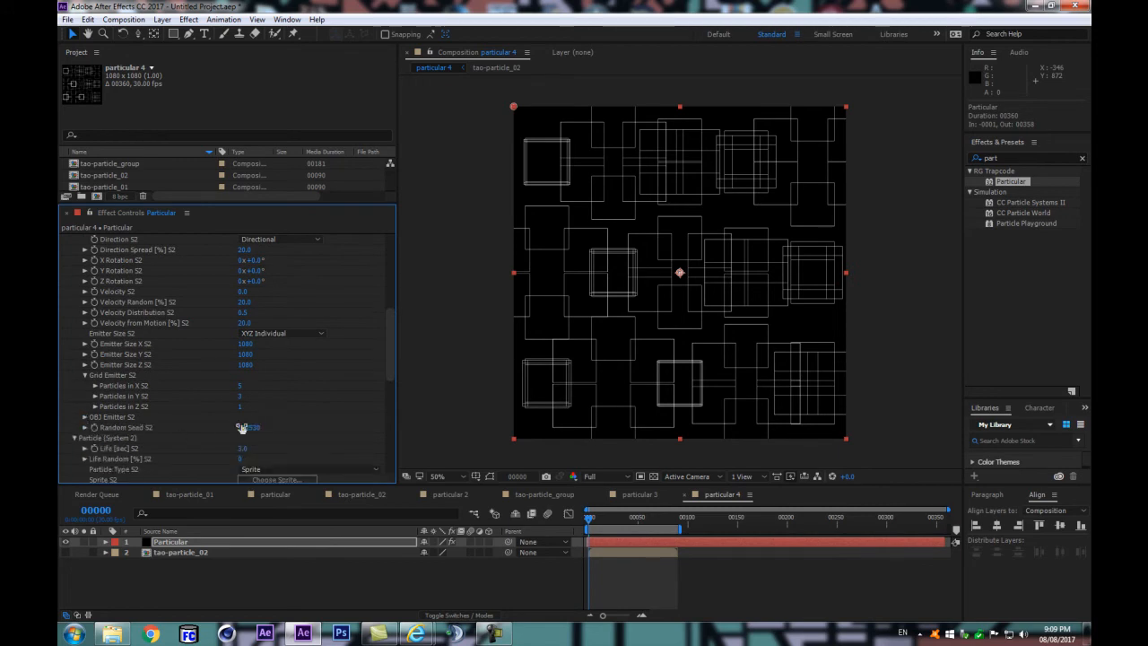
drag(264, 428, 272, 426)
scroll(272, 425, down, 5)
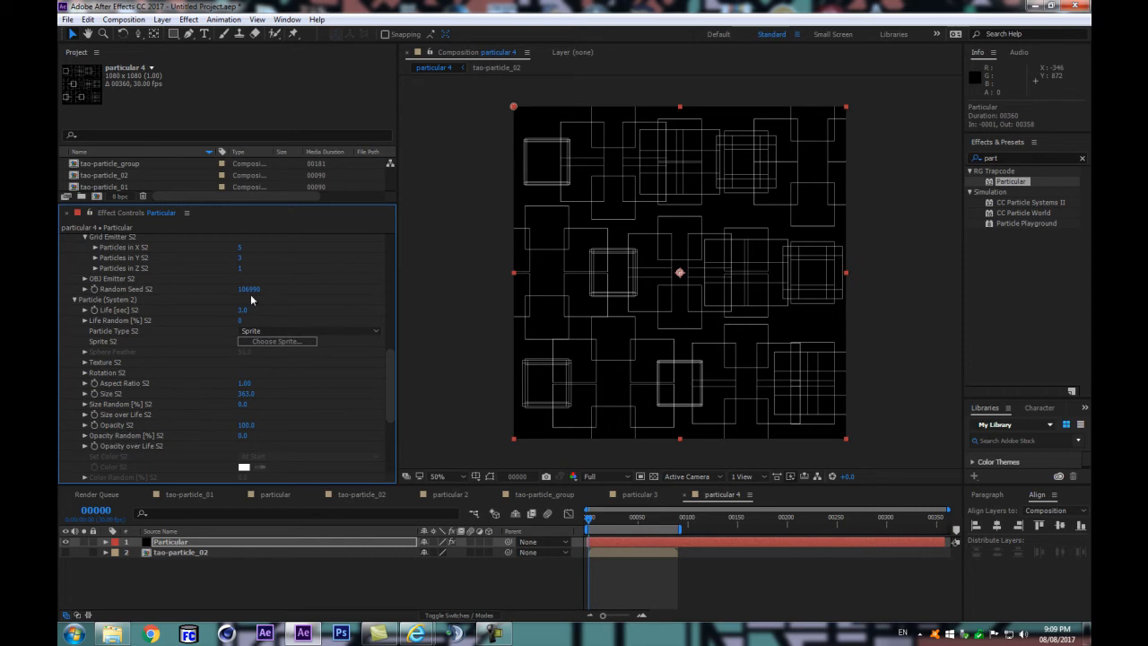
Step: Expand Texture S2 and check which layers are available as the System 2 sprite texture
scroll(111, 366, down, 3)
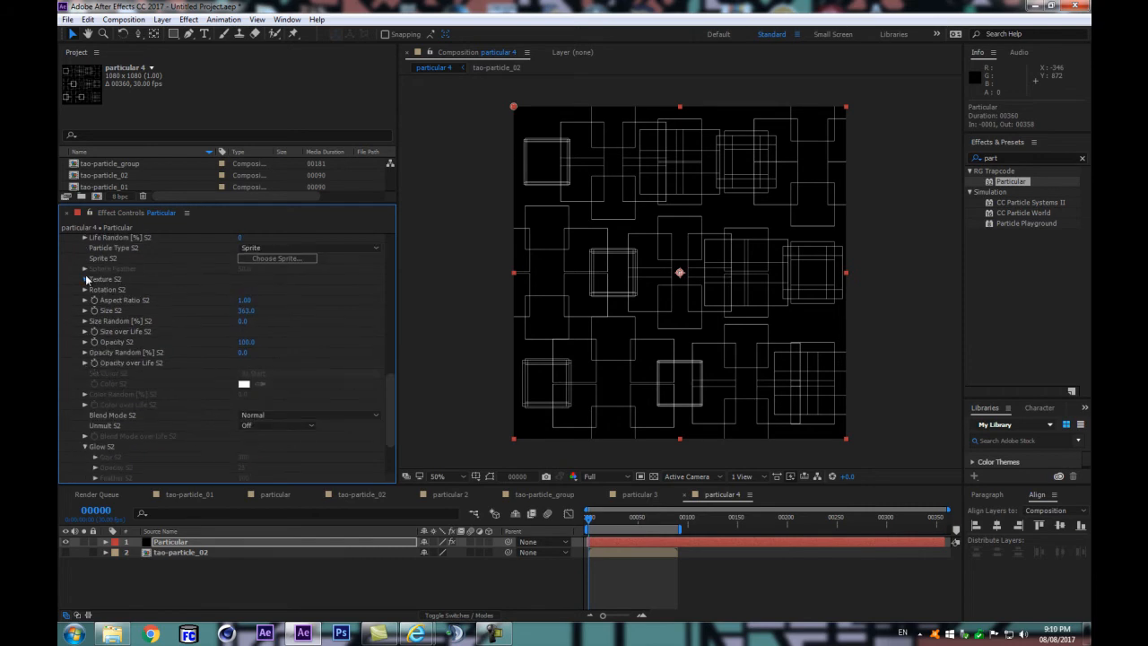
click(85, 279)
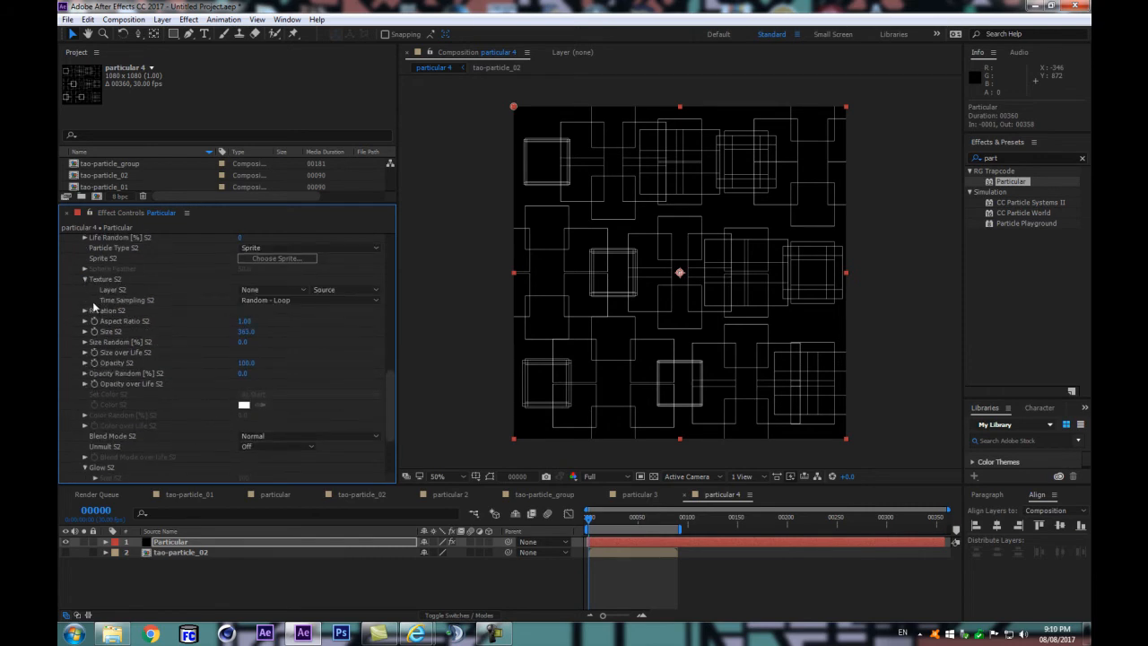
click(272, 290)
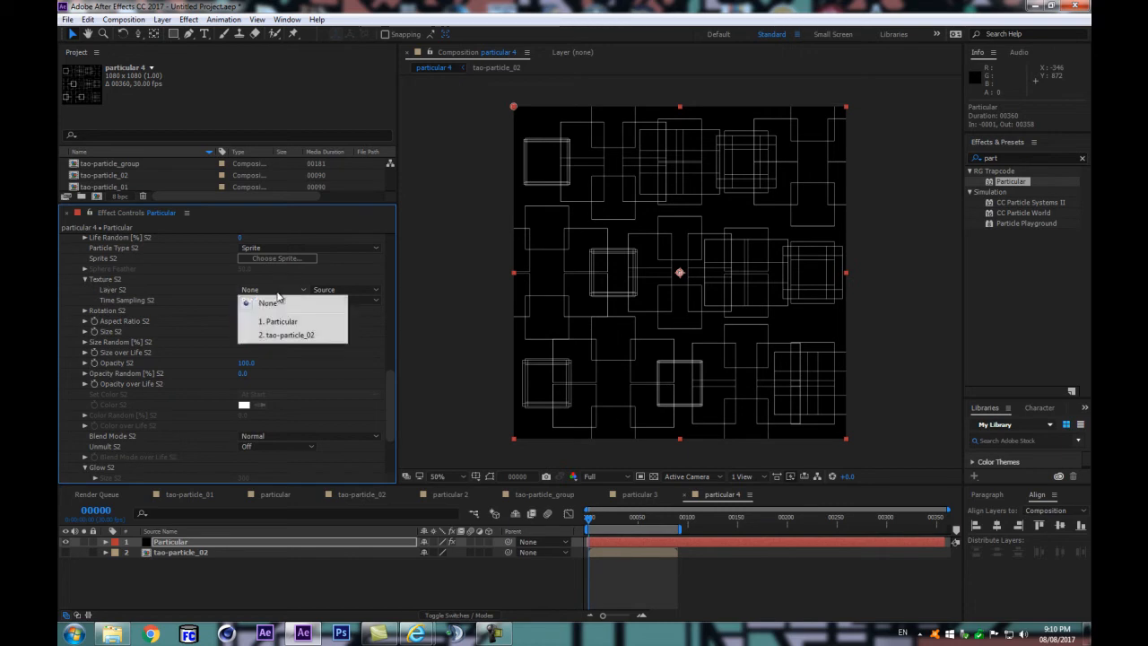
click(148, 292)
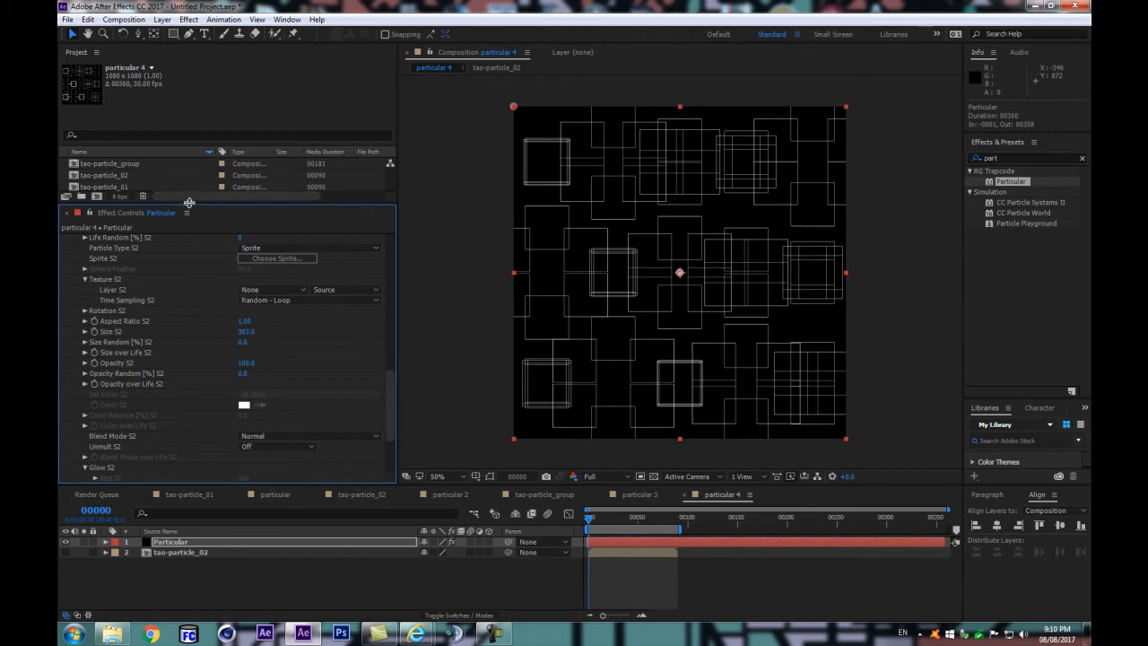
Step: Add the tao-particle_01 composition beneath tao-particle_02 in particular 4, hide it, and reselect the Particular layer
drag(187, 205, 186, 247)
click(122, 188)
drag(122, 190, 187, 565)
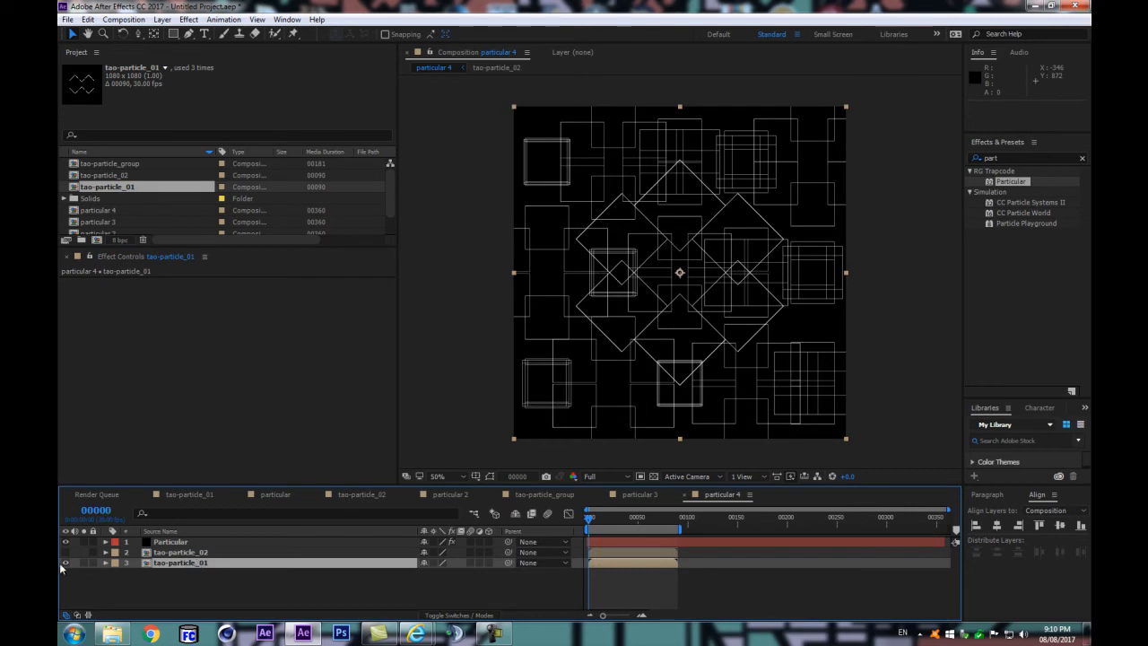
click(64, 562)
click(170, 542)
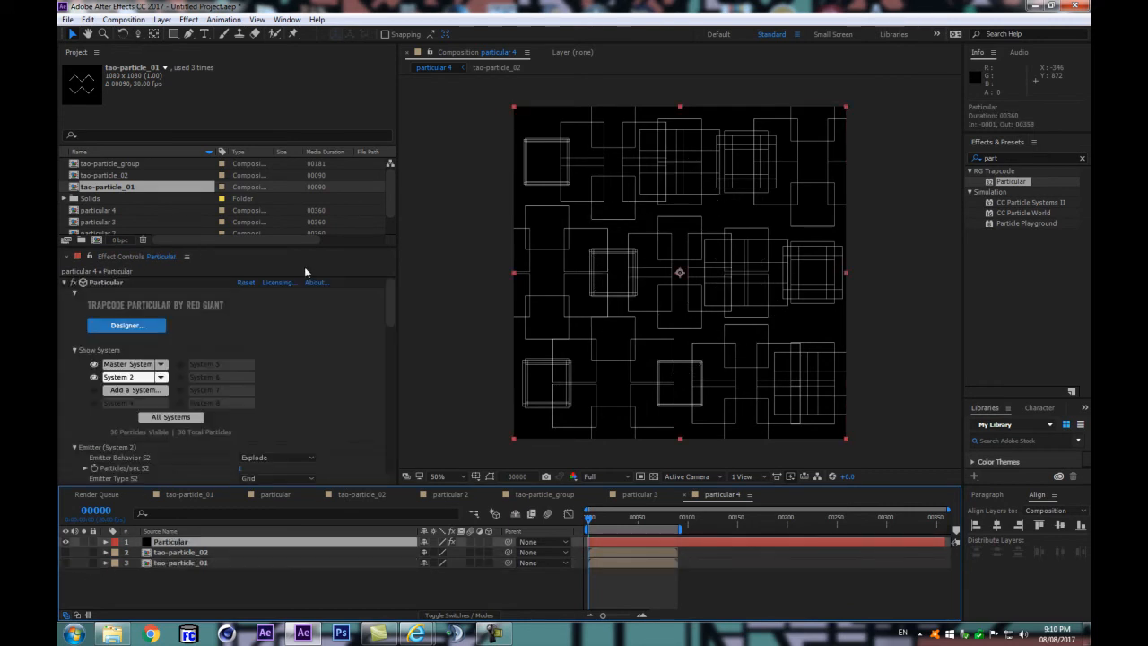
Step: Set the System 2 texture layer to 3. tao-particle_01
scroll(290, 347, down, 15)
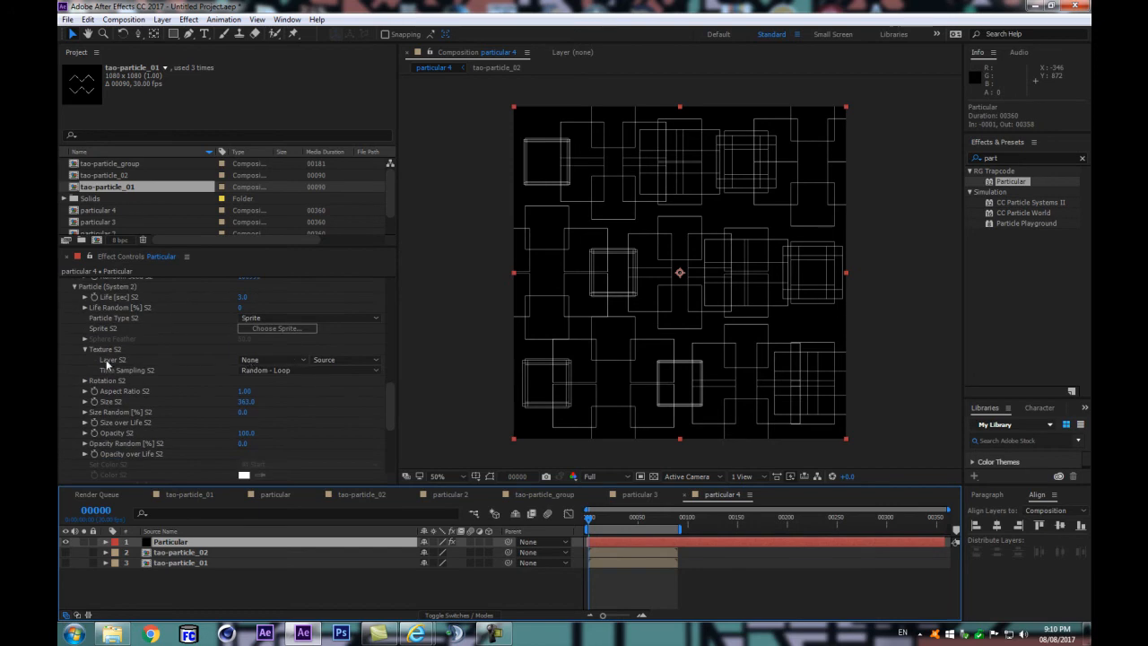
scroll(208, 384, down, 1)
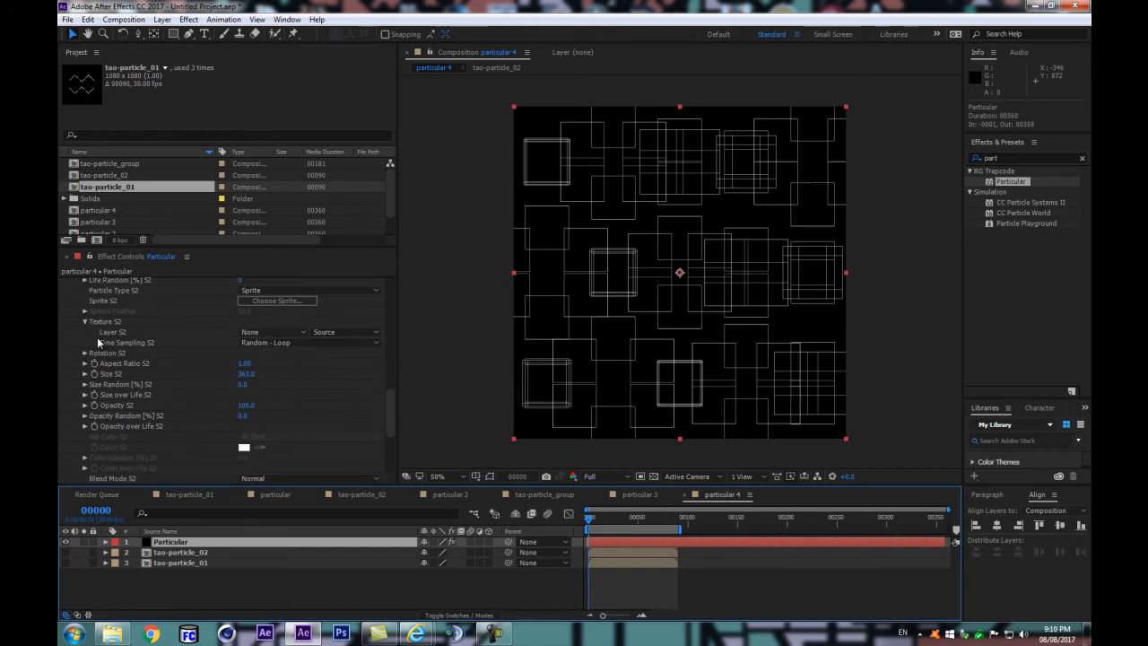
click(253, 333)
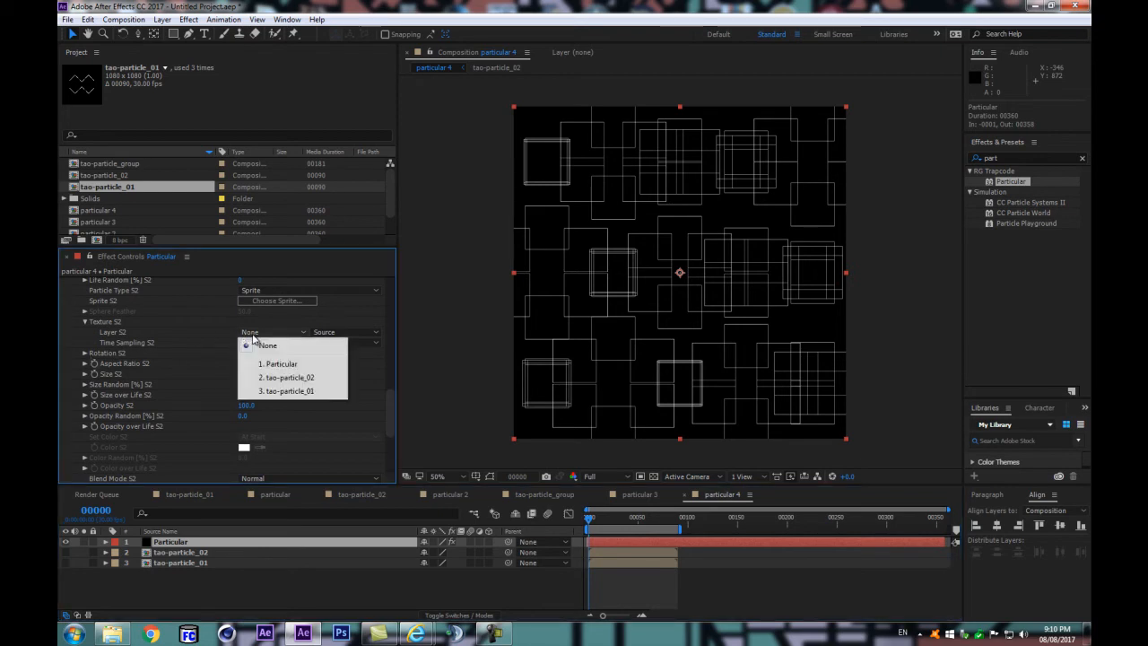
click(281, 392)
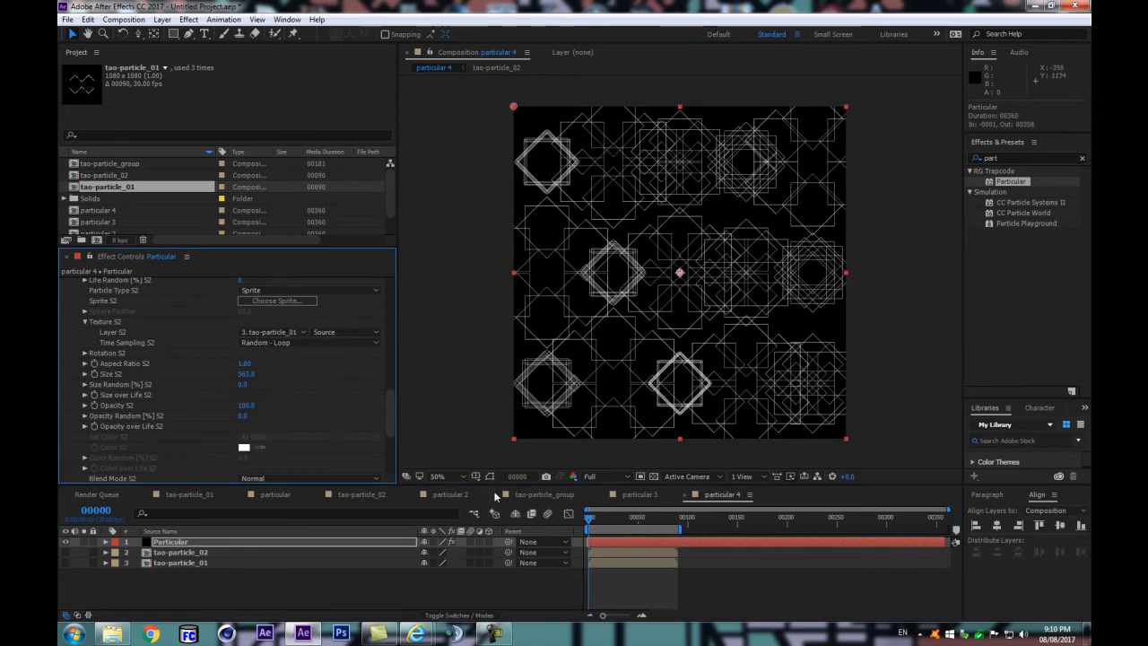
Step: Preview the particular 4 animation with both particle systems running
key(space)
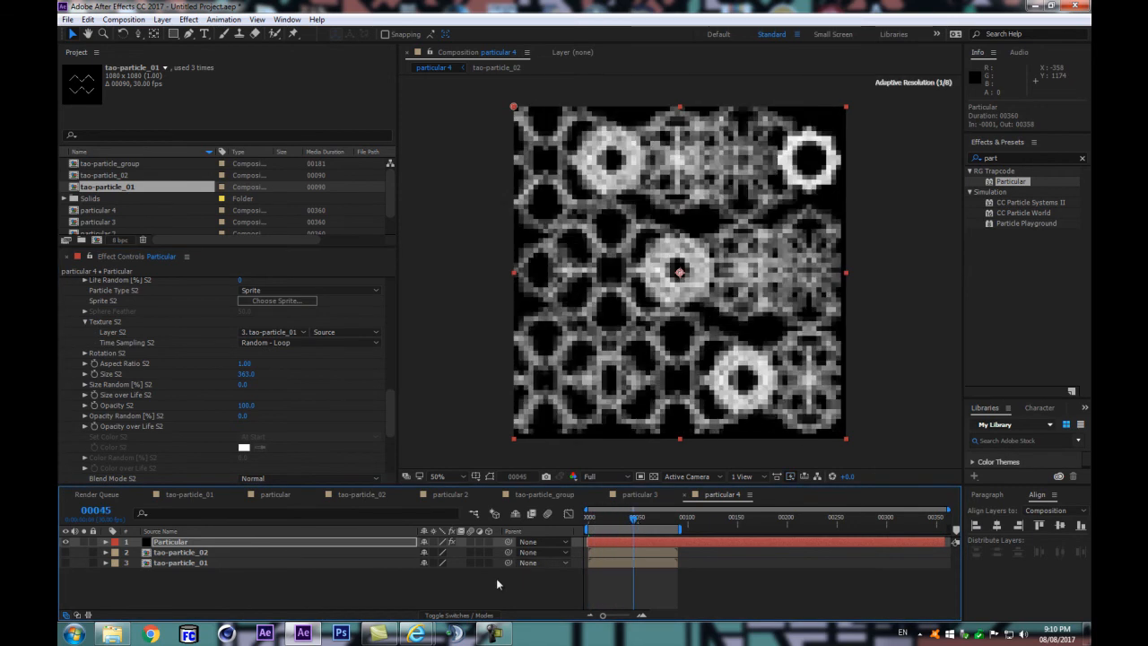
click(461, 583)
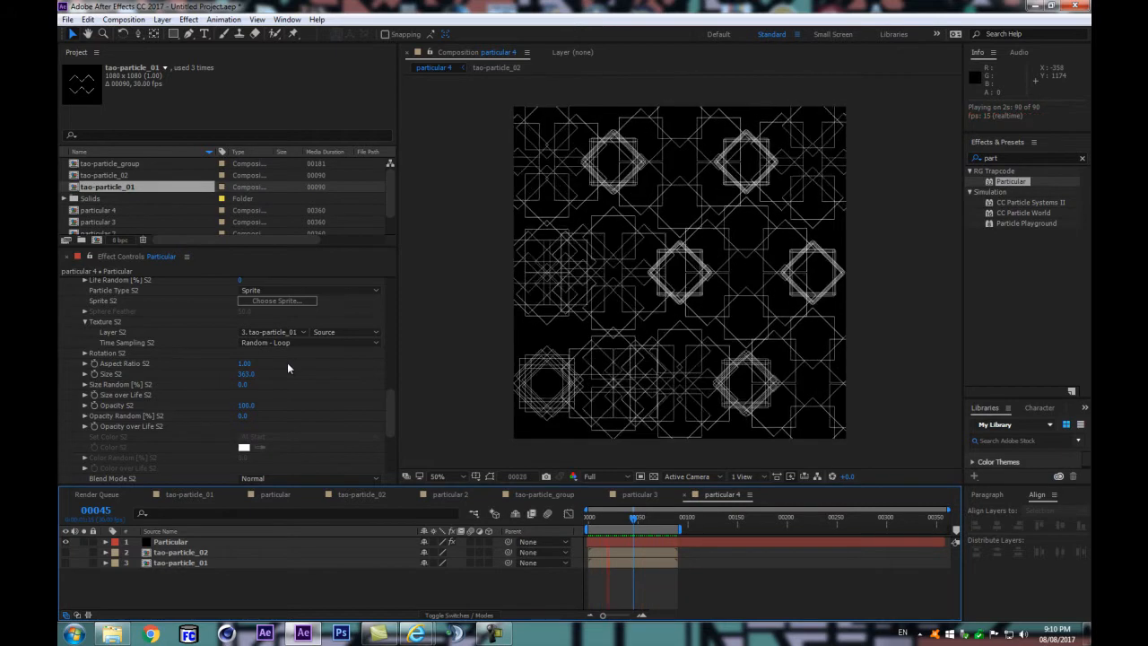
key(space)
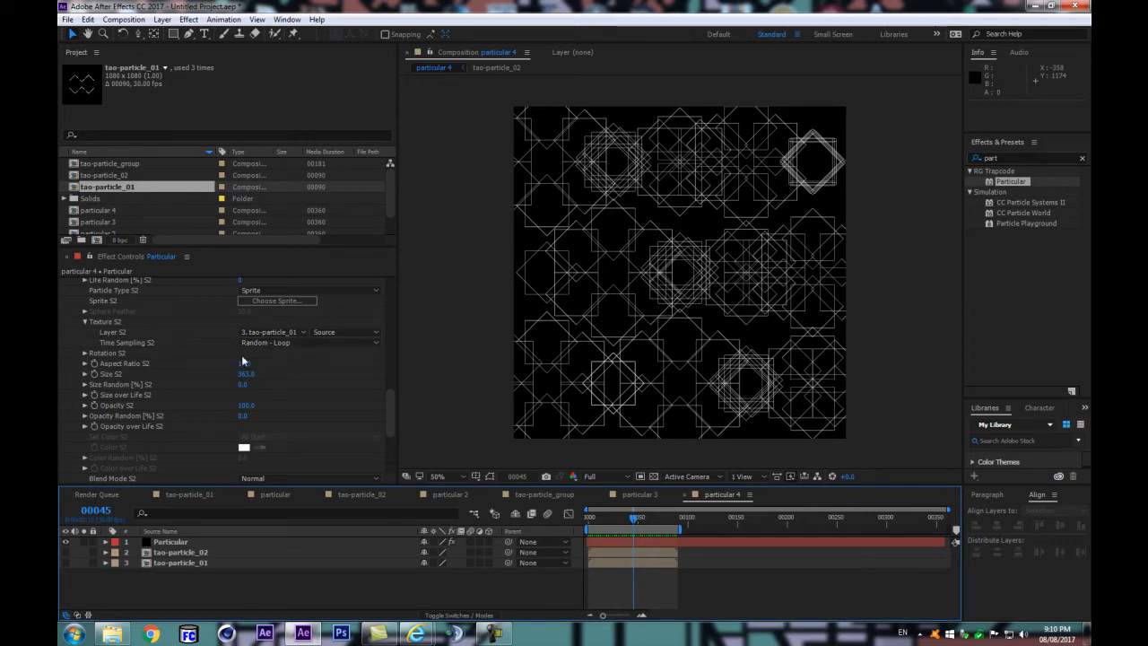
Step: Try a Size Random S2 of 23% and undo it
drag(251, 384, 260, 392)
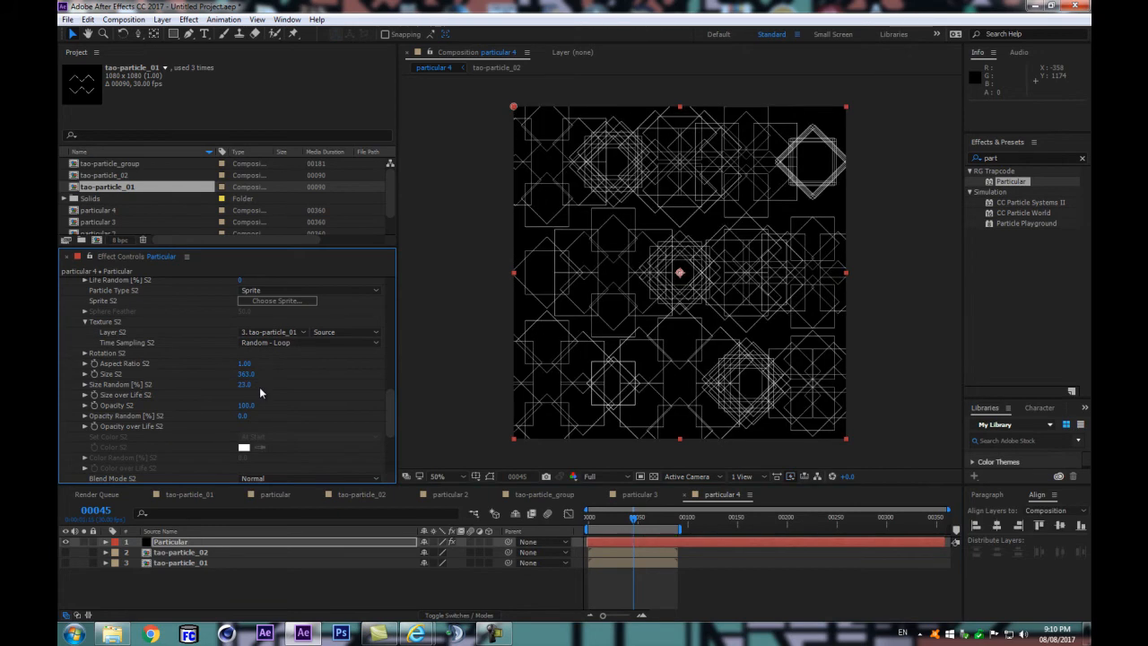
key(ctrl+z)
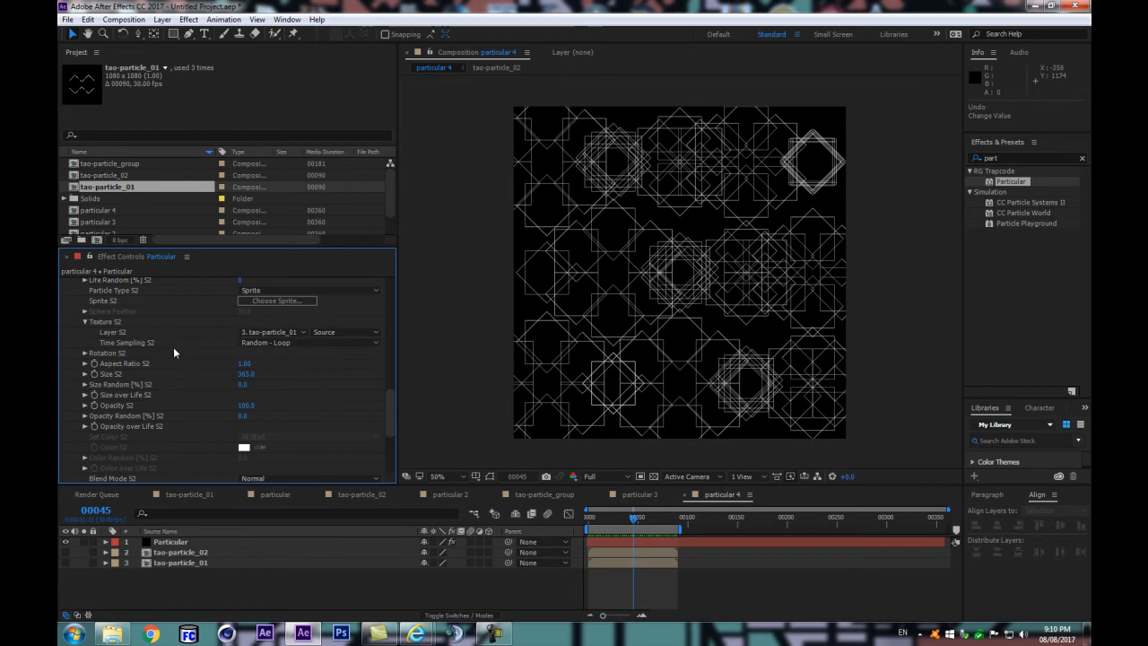
Step: Set the System 2 emitter's Random Seed to 109030
scroll(175, 352, up, 2)
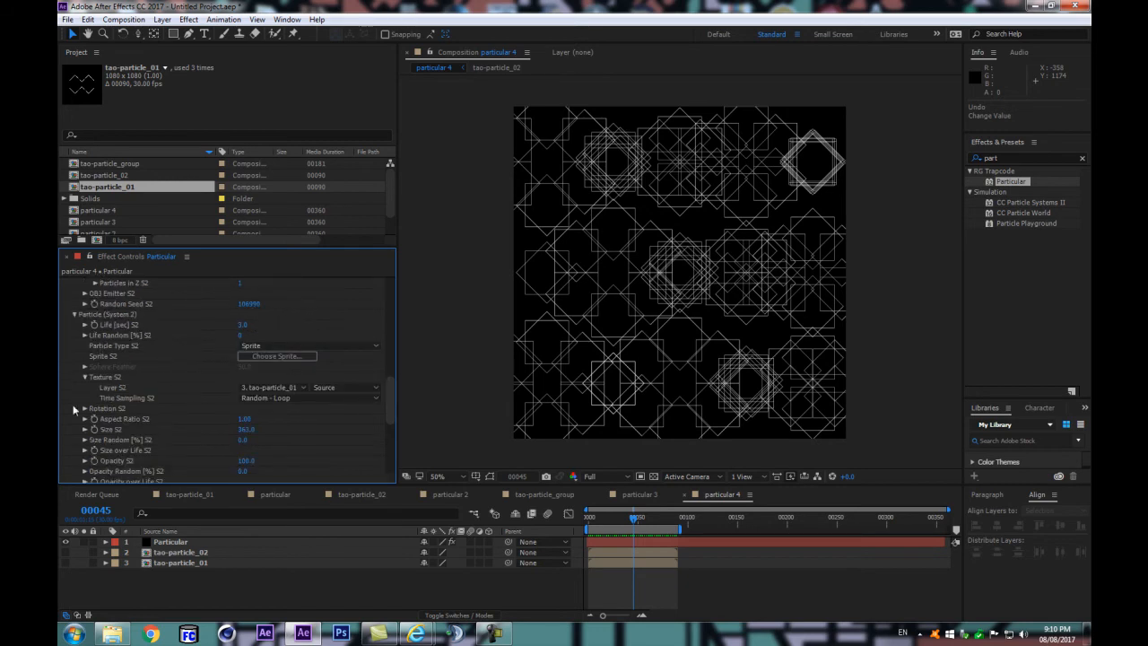
scroll(201, 357, up, 1)
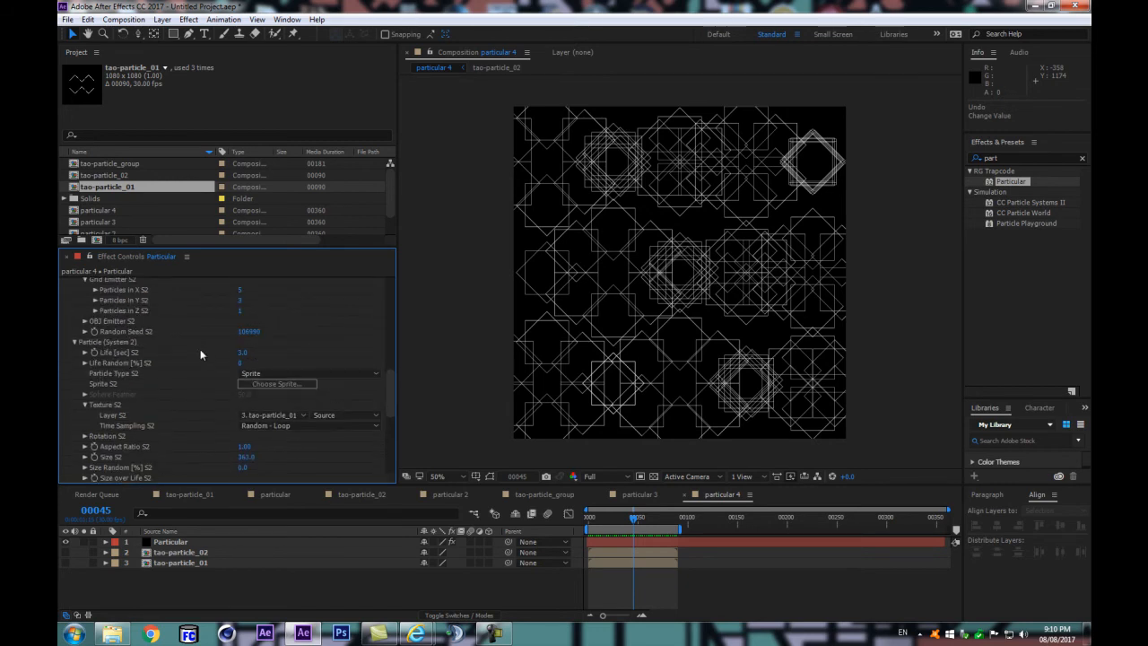
scroll(251, 336, up, 2)
drag(248, 386, 165, 400)
drag(241, 388, 402, 378)
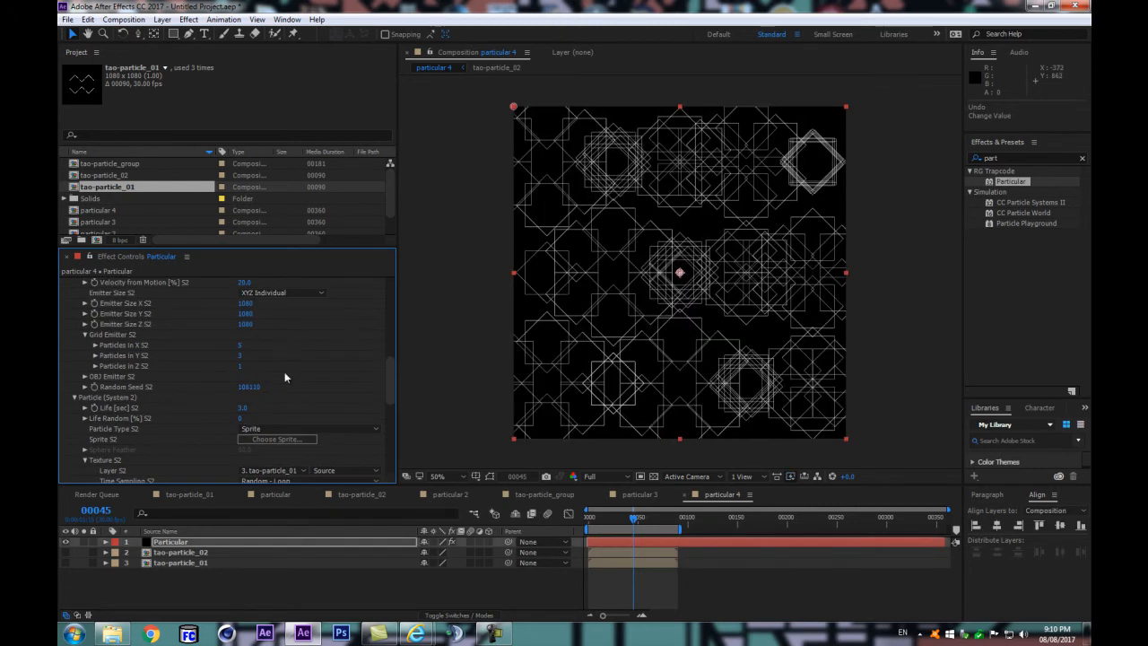
drag(257, 386, 303, 379)
Step: Set the master emitter's Random Seed to 104250 and enable Lights Unique Seeds
scroll(219, 331, up, 10)
scroll(294, 357, down, 8)
drag(258, 404, 289, 398)
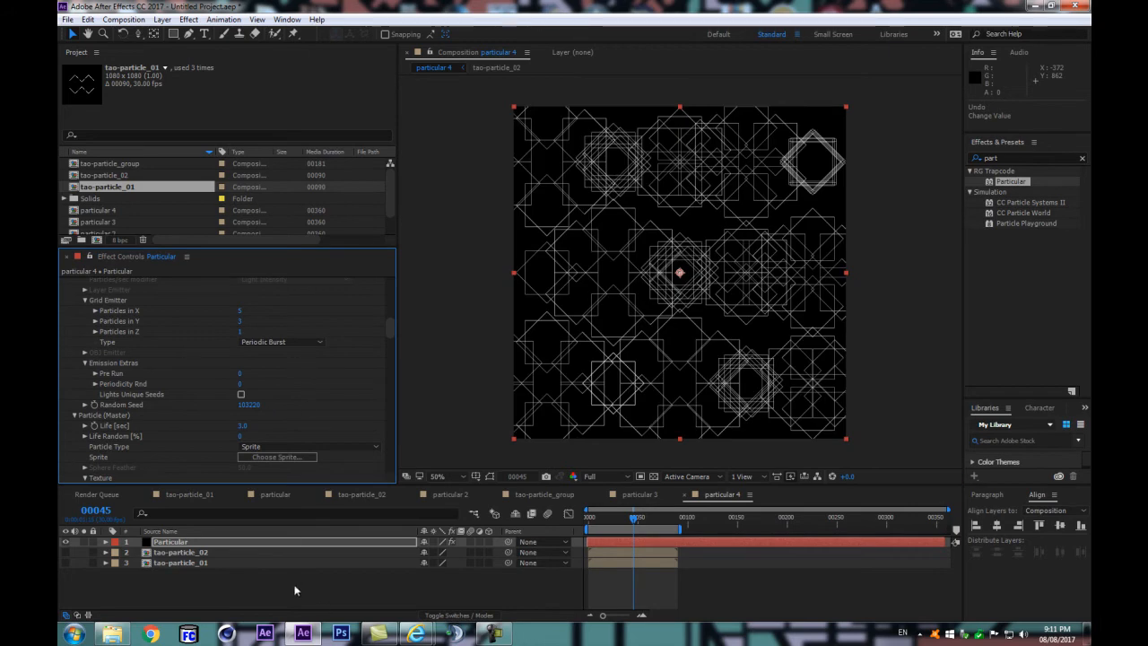
mouse_move(273, 398)
mouse_down()
mouse_move(263, 398)
mouse_move(269, 410)
mouse_up()
Step: Set the Random Seed of the master particle's texture to 1991 and preview the animation
scroll(278, 413, down, 2)
scroll(285, 417, down, 2)
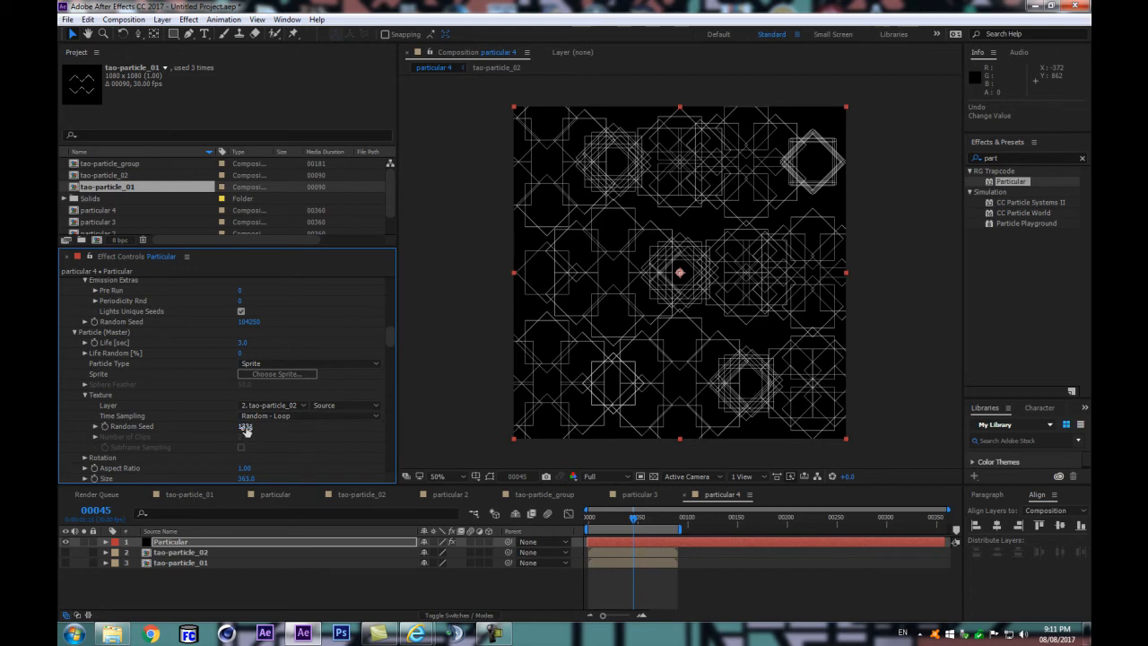
drag(245, 428, 263, 430)
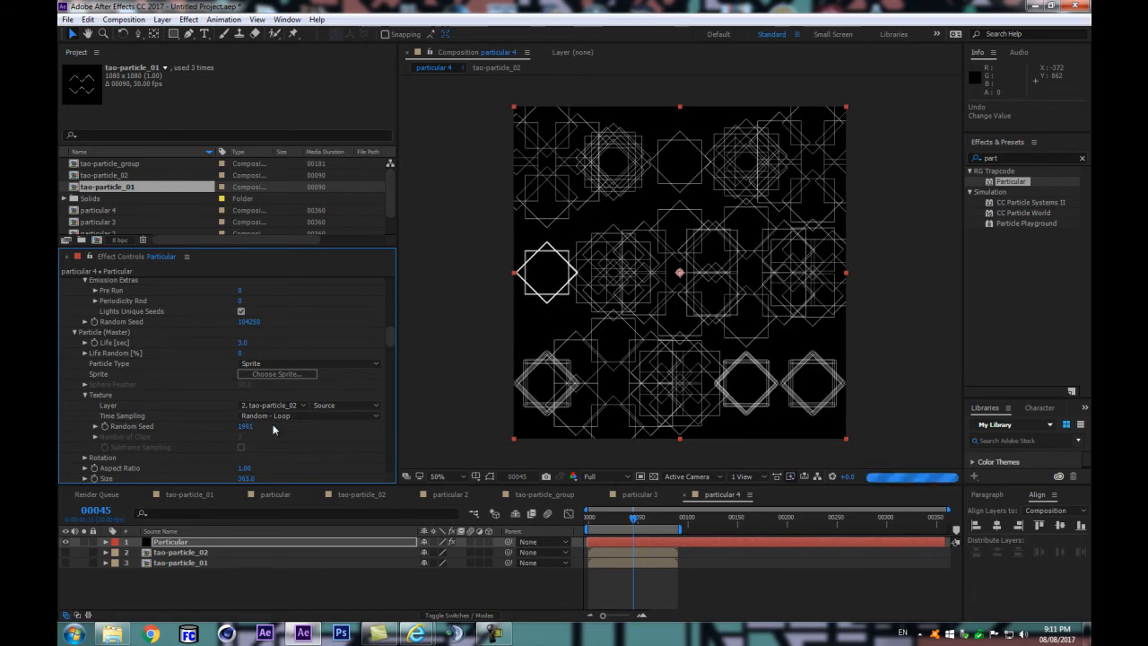
click(379, 592)
key(space)
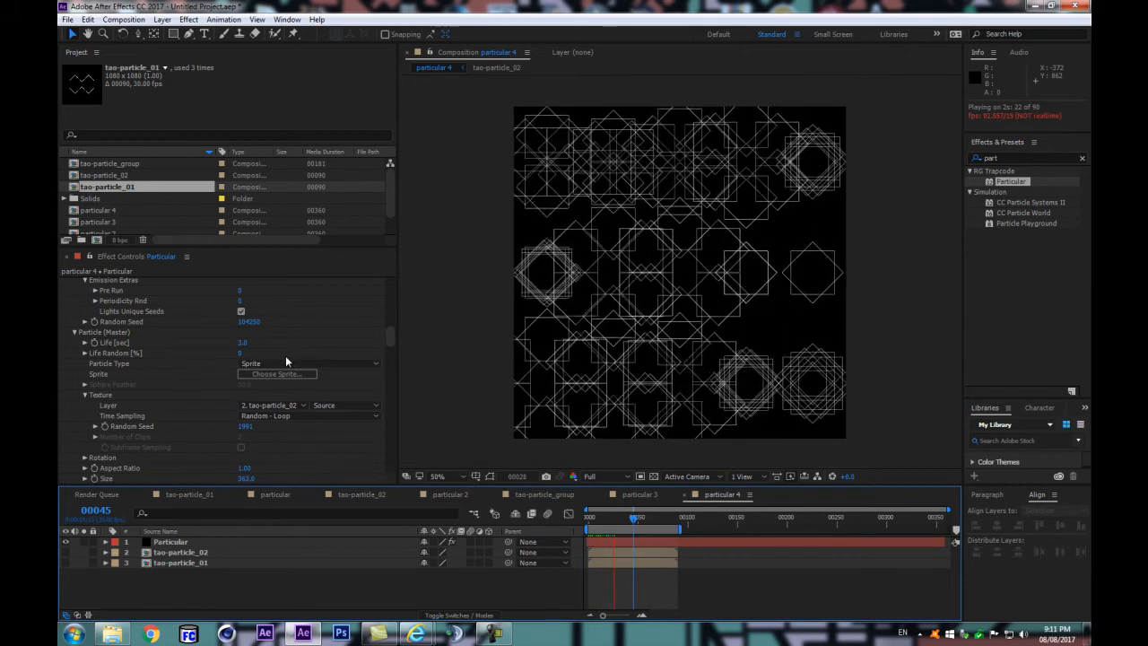
Step: Switch to System 2's emitter settings and expand its Grid Emitter group
scroll(278, 356, up, 5)
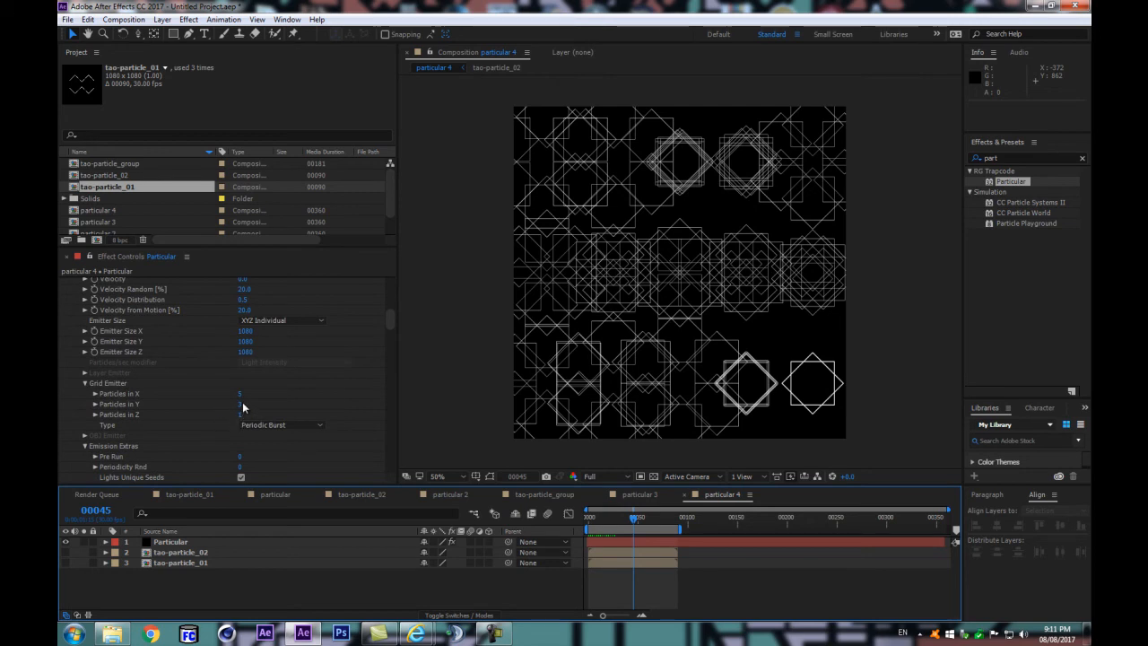
scroll(235, 400, up, 3)
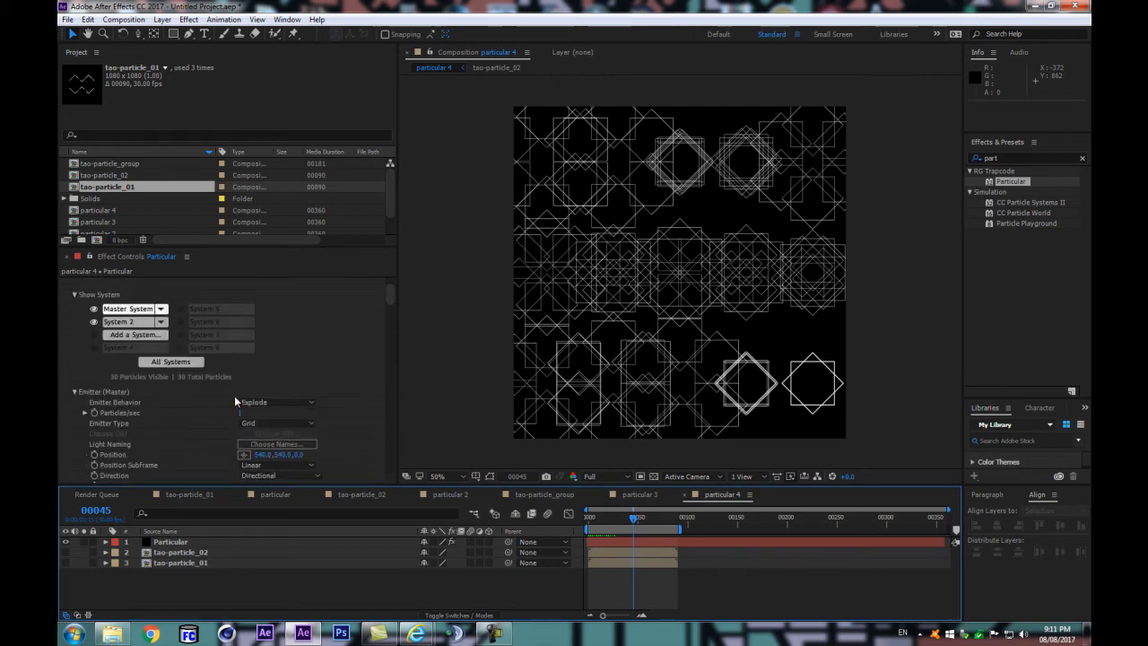
scroll(234, 395, up, 6)
click(113, 324)
scroll(222, 422, down, 7)
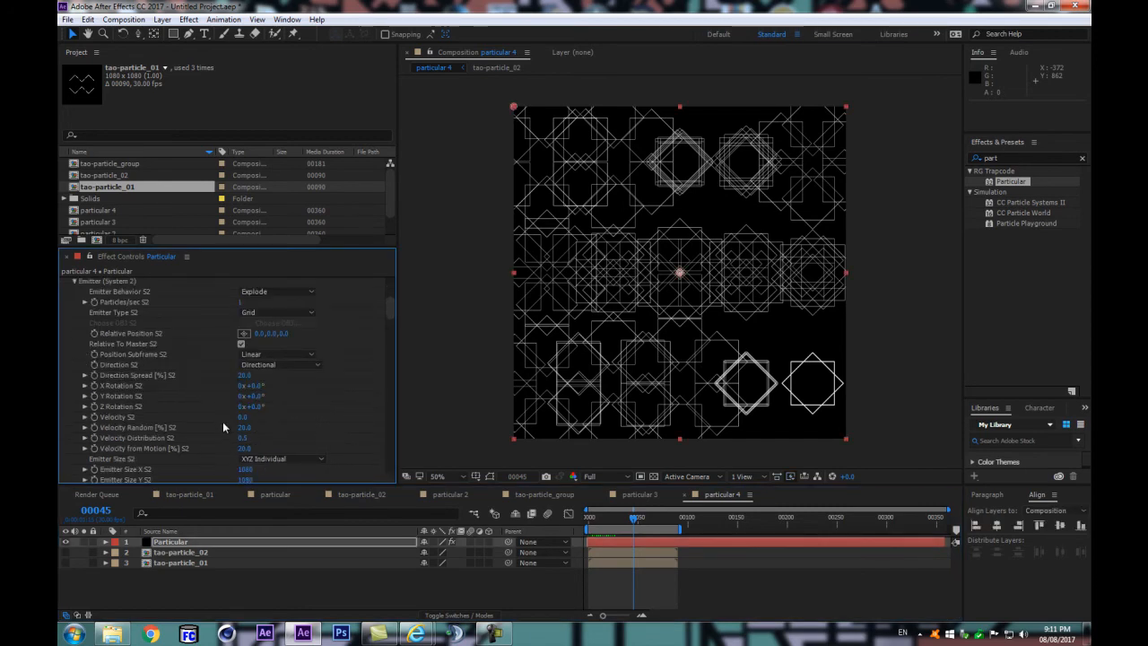
scroll(223, 422, down, 3)
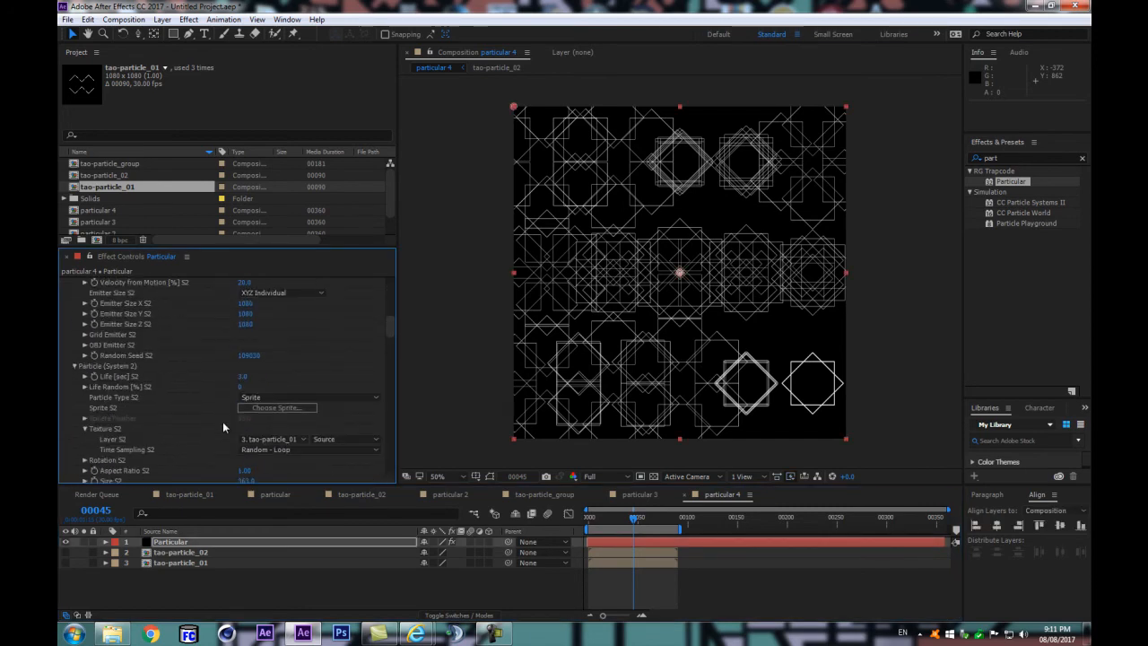
click(85, 345)
click(85, 345)
click(86, 345)
click(85, 346)
click(85, 335)
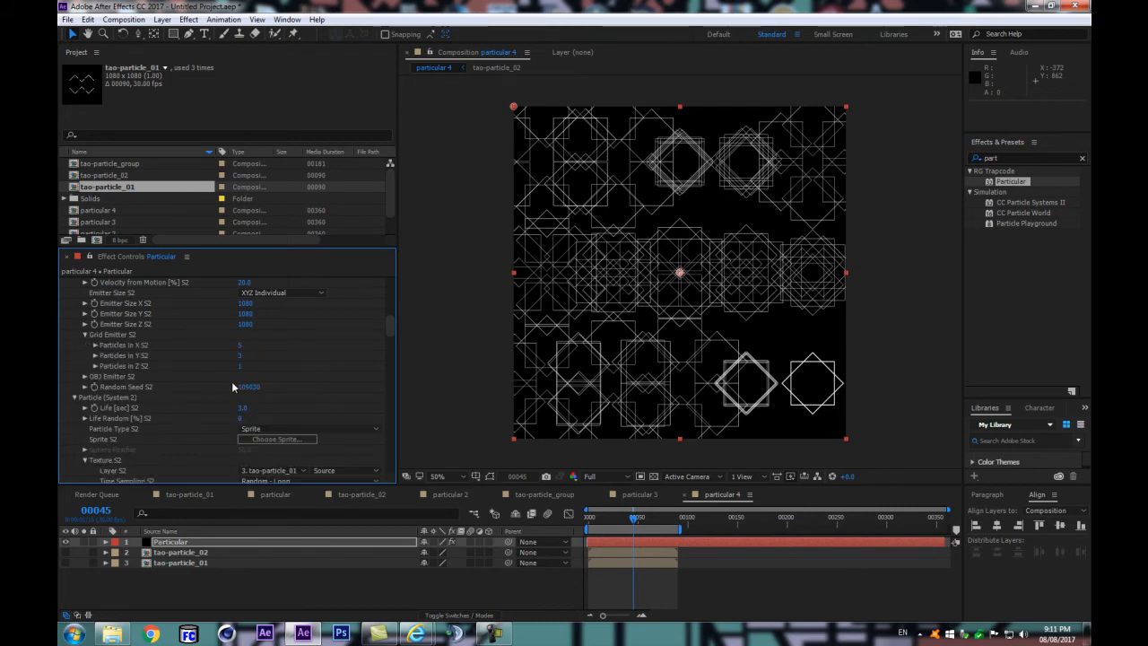
Step: Set System 2's Particles in Y to 5 and its emitter Random Seed to 109450
click(241, 355)
text(5)
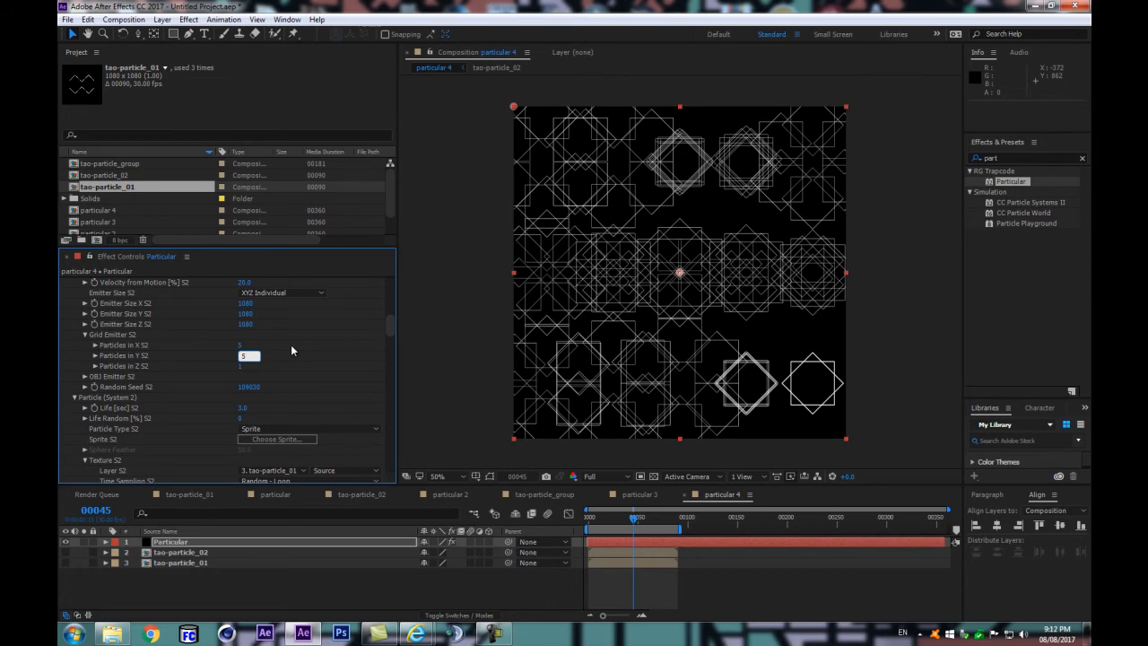
key(Return)
drag(248, 387, 282, 383)
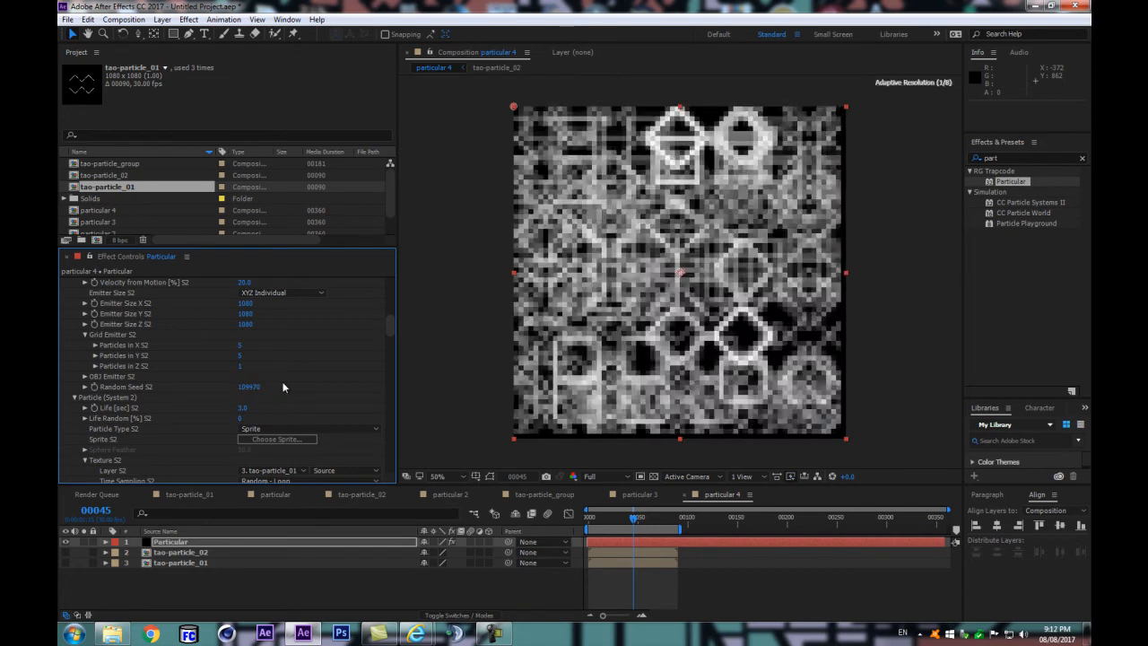
key(ctrl+z)
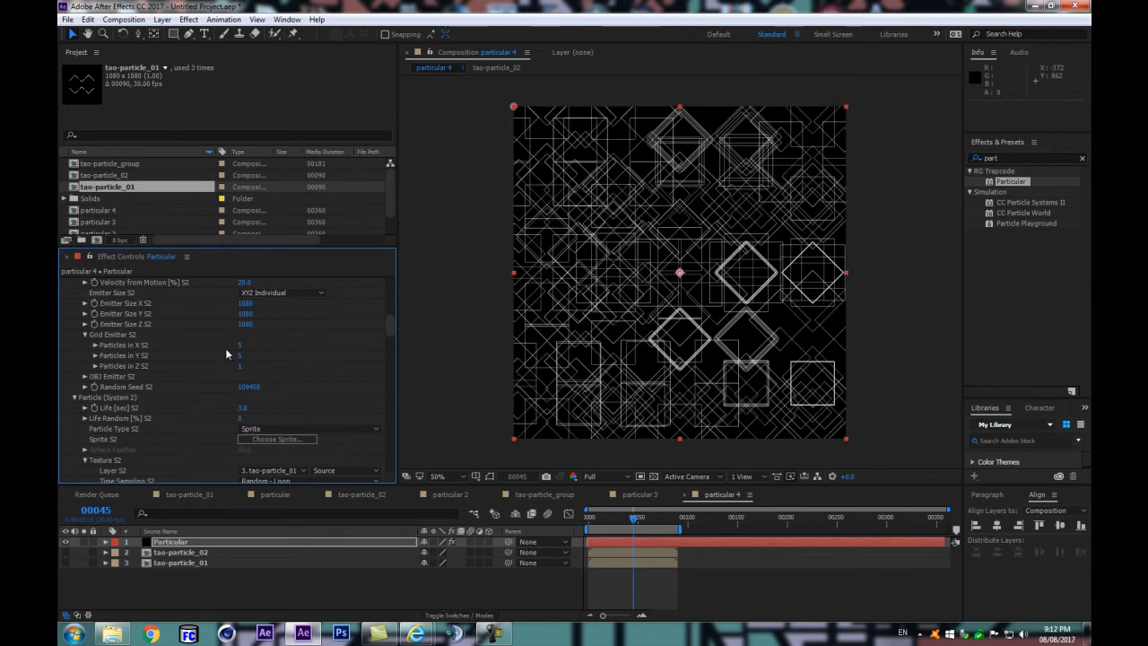
Step: Set the System 2 emitter's Direction to Uniform
scroll(226, 354, up, 1)
scroll(210, 388, up, 4)
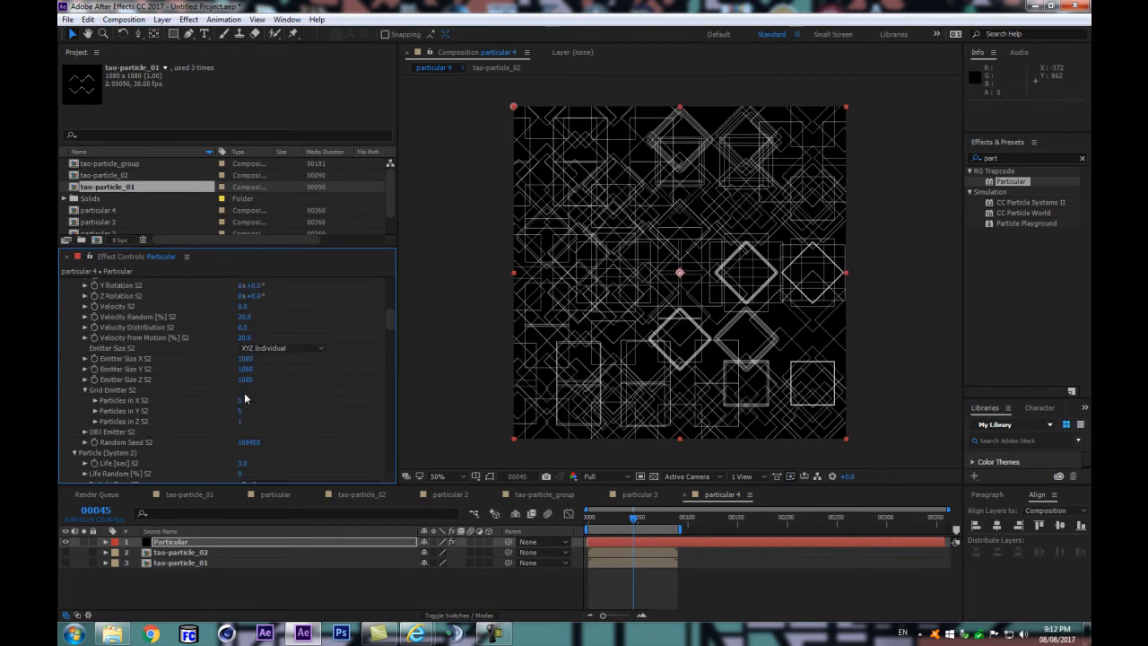
click(278, 337)
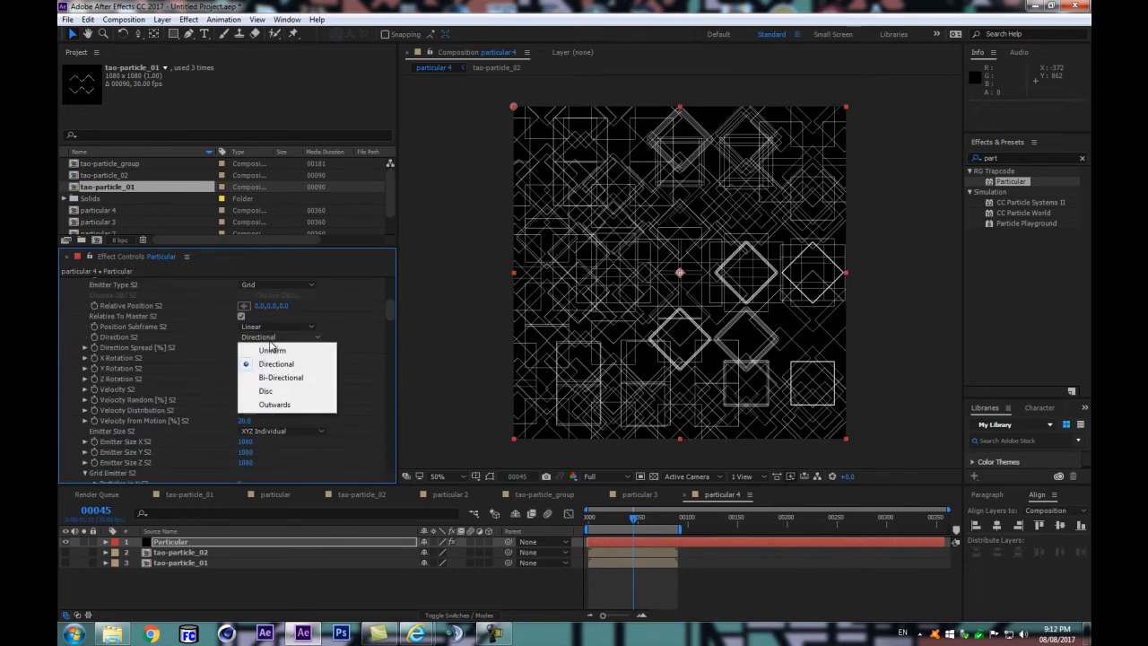
click(278, 351)
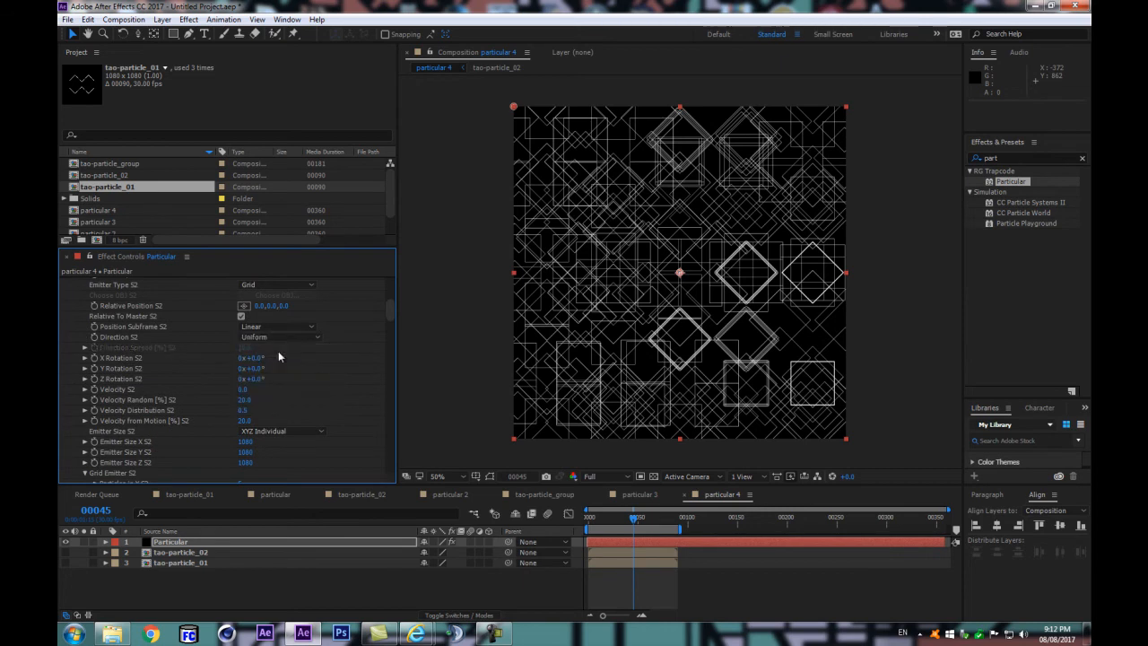
scroll(278, 356, up, 2)
click(274, 391)
click(265, 374)
Step: Compare the pattern with Relative To Master S2 turned off and on
click(241, 371)
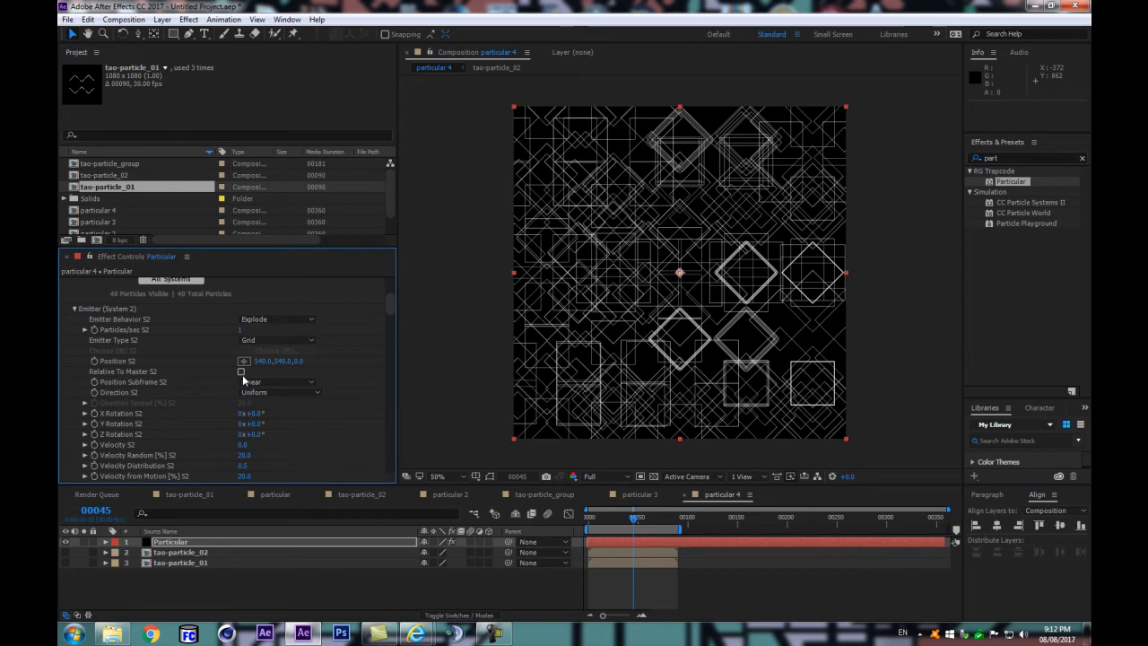
click(241, 371)
click(241, 371)
click(240, 371)
Step: Look through the System 2 particle settings and preview the animation with the denser grid
scroll(267, 398, down, 3)
scroll(266, 397, down, 3)
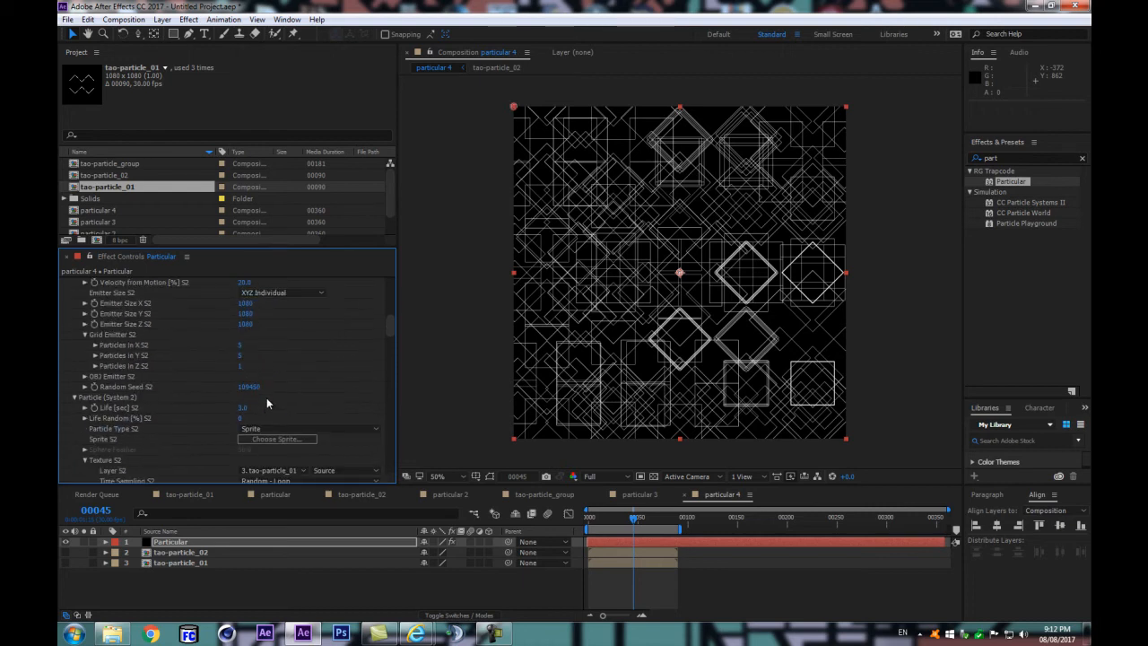
scroll(267, 398, down, 3)
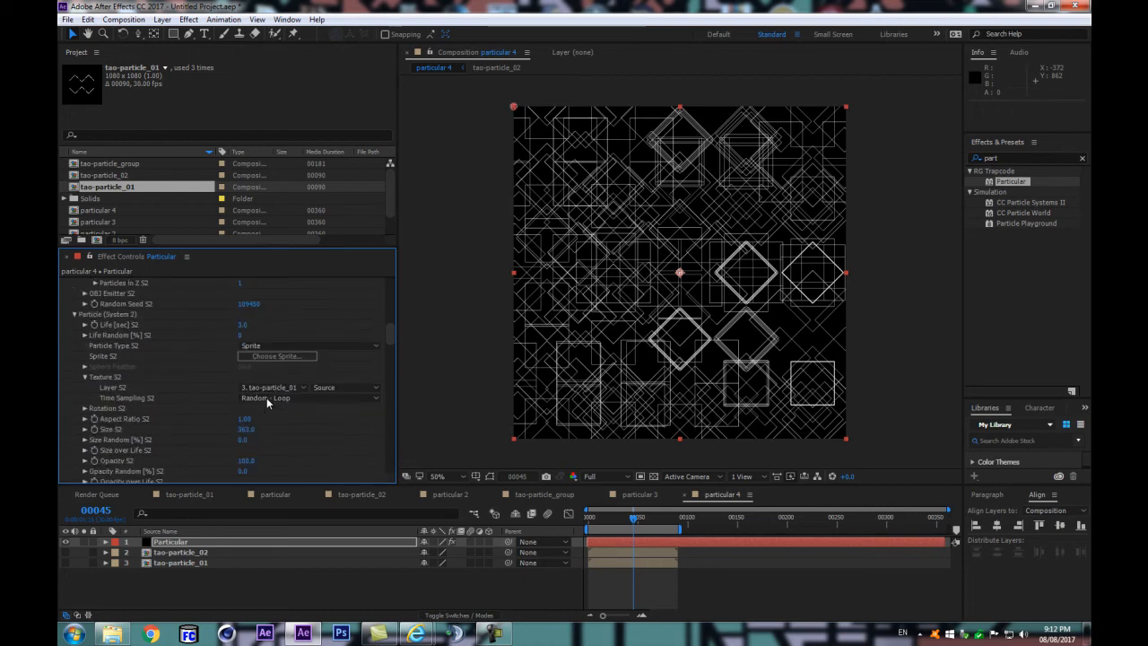
scroll(267, 397, down, 5)
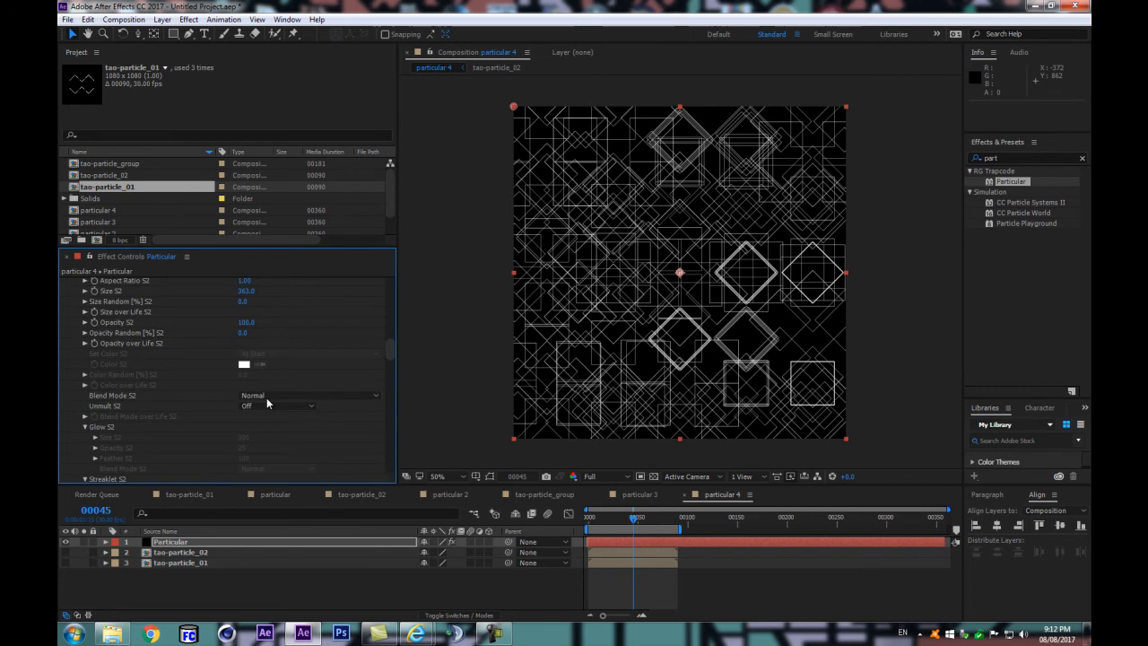
click(176, 594)
key(space)
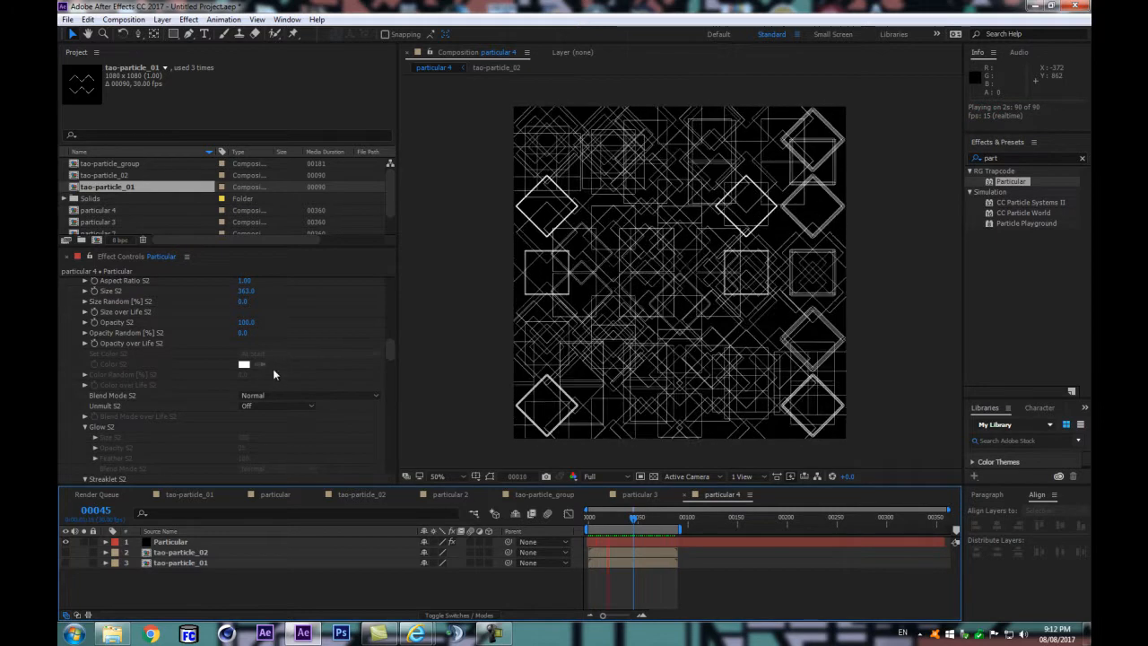
key(space)
Step: Expand the Rotation S2 group and open the Rotate Z S2 value for editing
scroll(149, 374, down, 2)
scroll(140, 379, down, 6)
scroll(97, 365, up, 8)
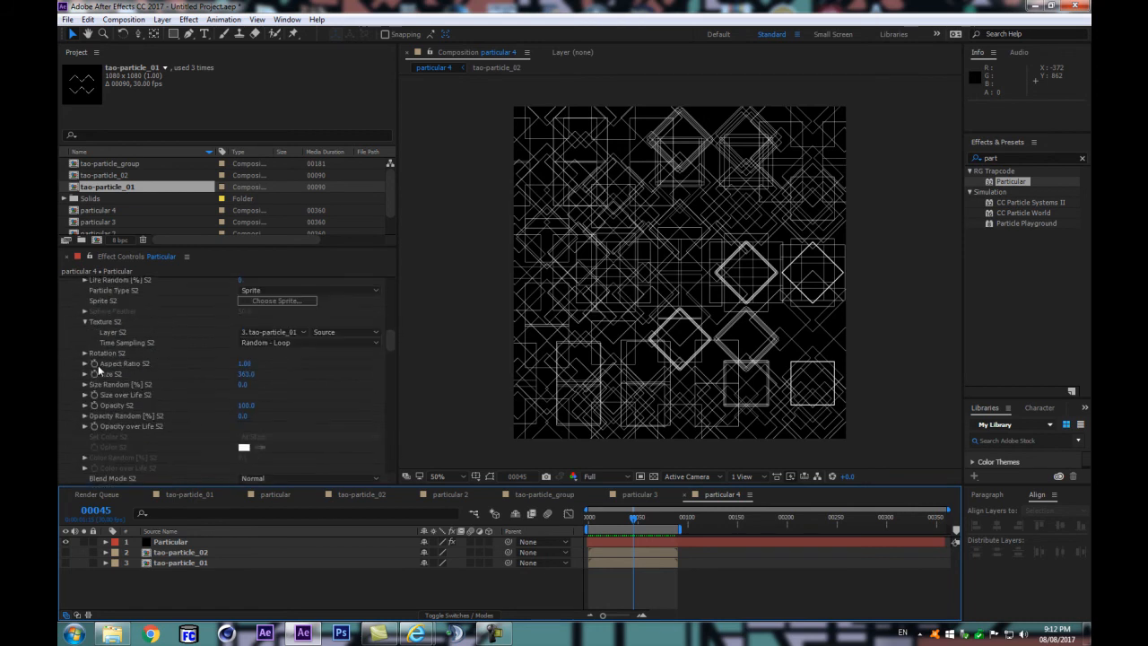
scroll(98, 365, up, 2)
click(86, 407)
scroll(134, 411, down, 1)
click(255, 413)
key(Return)
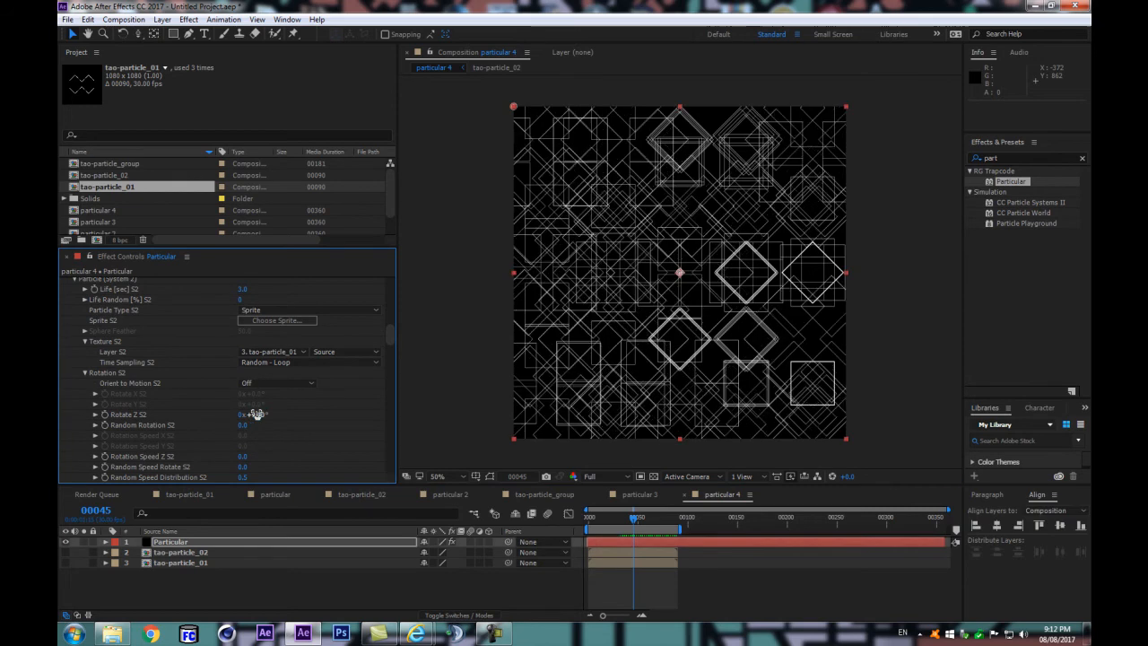
Step: Set Emitter Size X S2 to 762 and Emitter Size Y S2 to 982, and preview the animation
scroll(293, 406, up, 5)
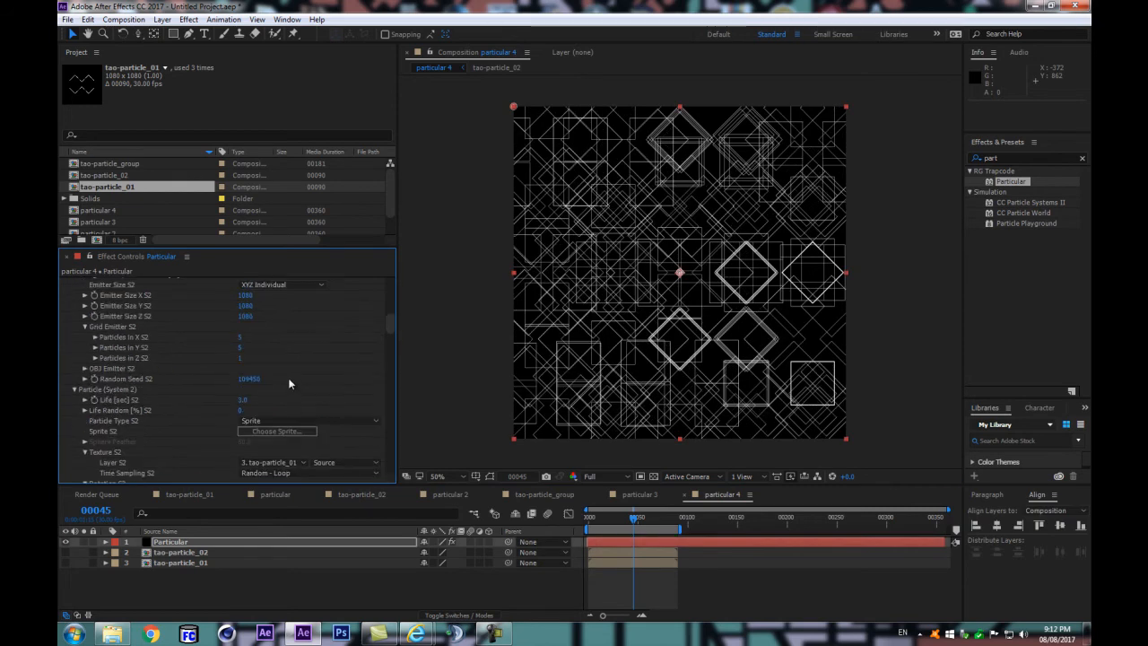
drag(201, 385, 100, 367)
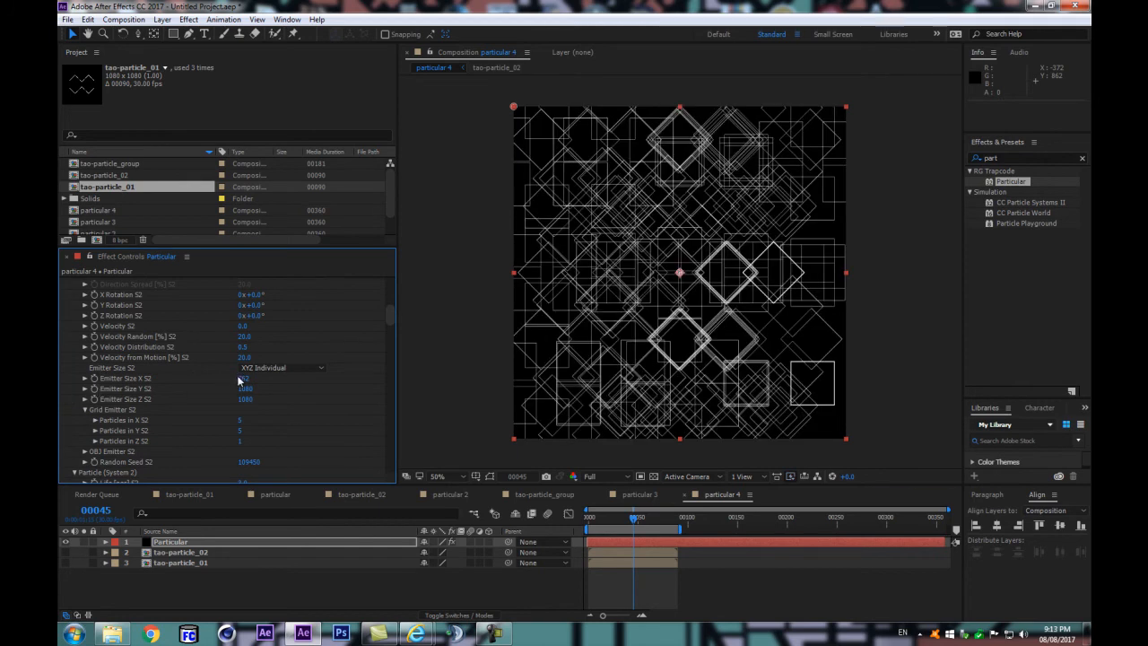
drag(245, 388, 84, 461)
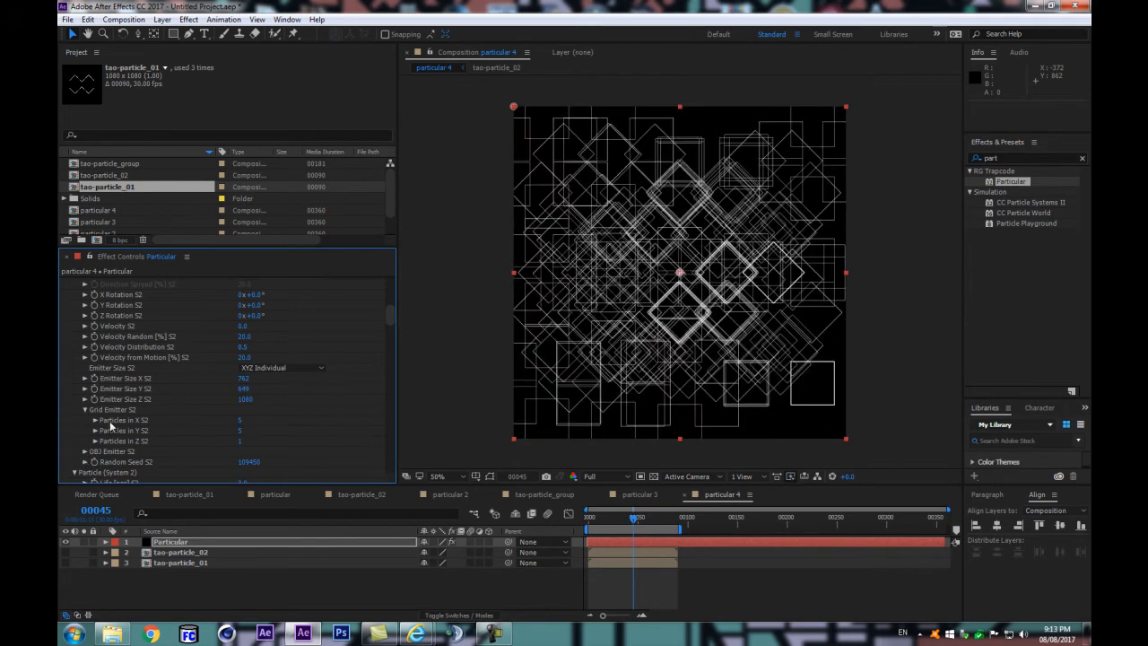
drag(244, 389, 425, 365)
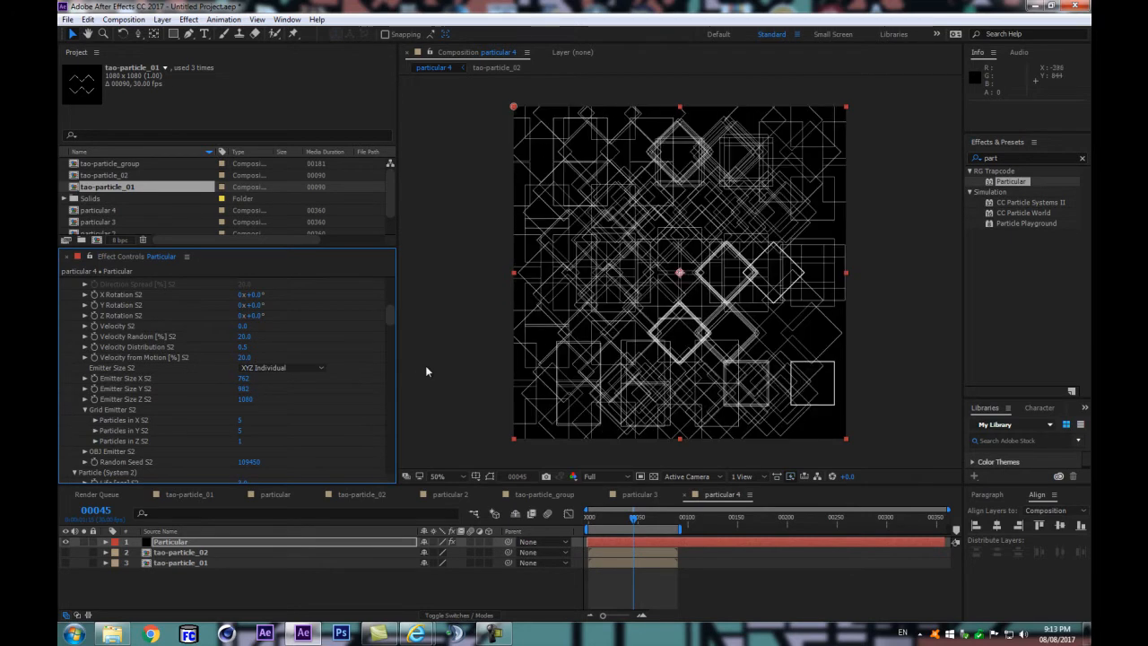
click(325, 592)
key(space)
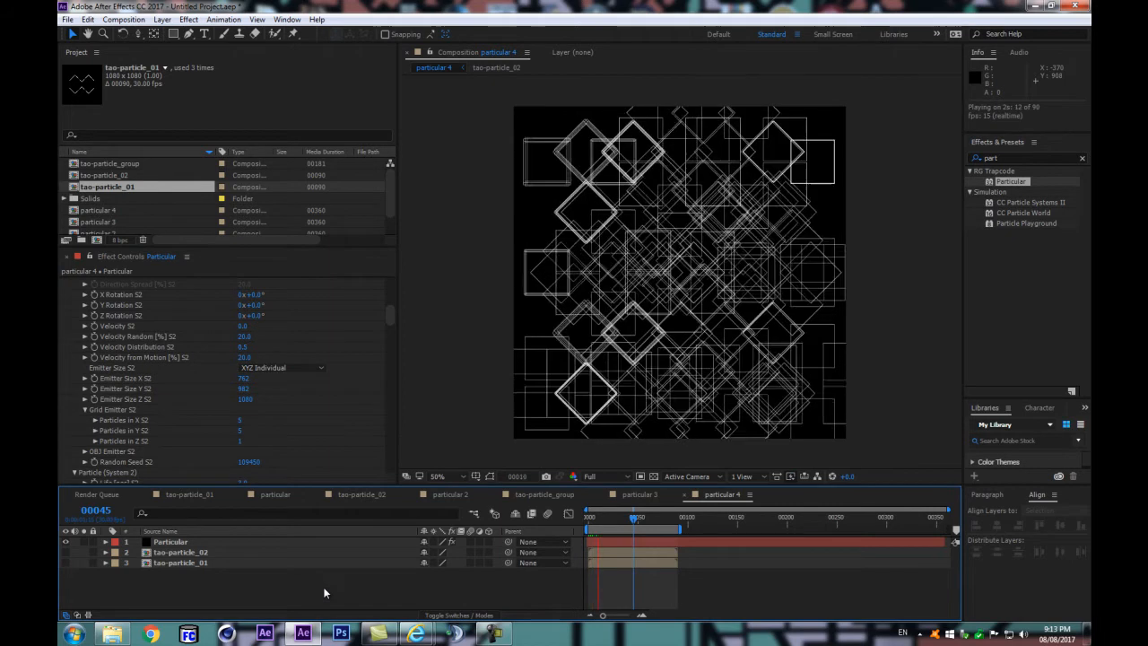
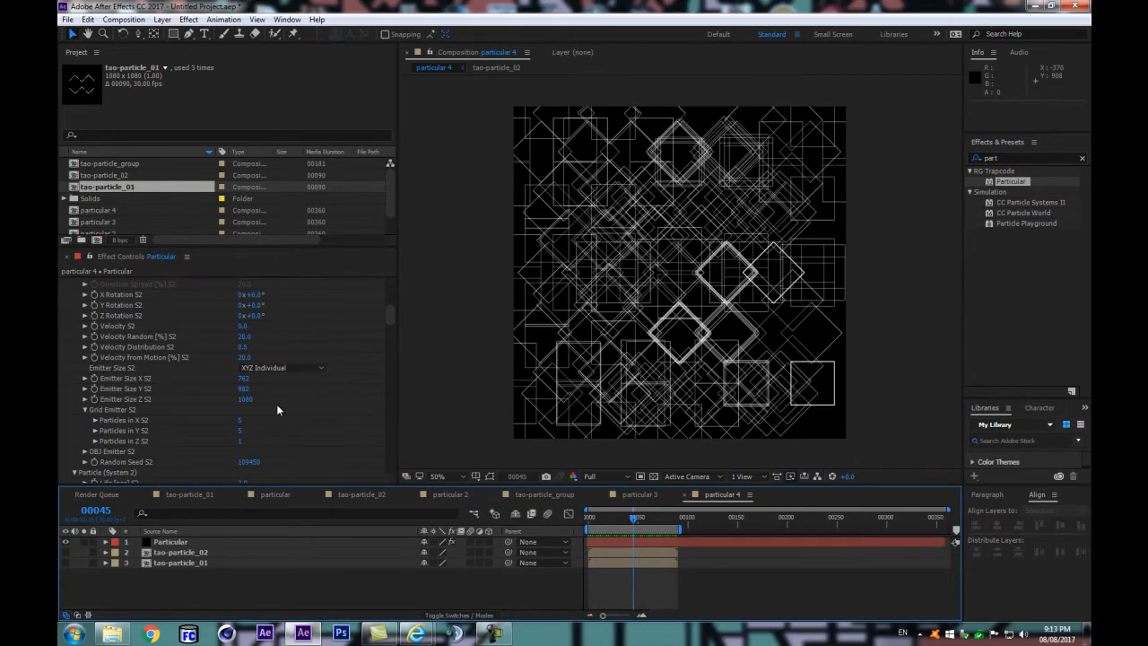
Step: Look through the System 2 particle and physics settings, including the Physics Model S2 options, down to the Turbulence Field S2 group
scroll(276, 404, down, 5)
scroll(271, 407, down, 3)
scroll(267, 404, down, 3)
scroll(266, 403, down, 1)
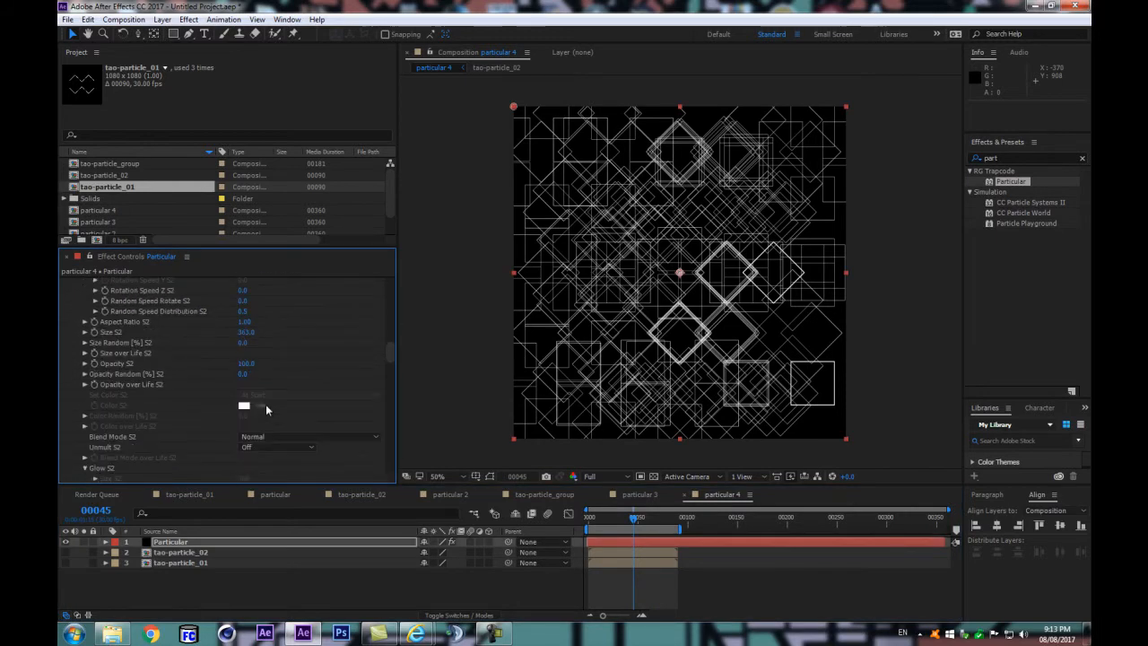
scroll(265, 410, down, 3)
scroll(270, 376, down, 5)
click(259, 367)
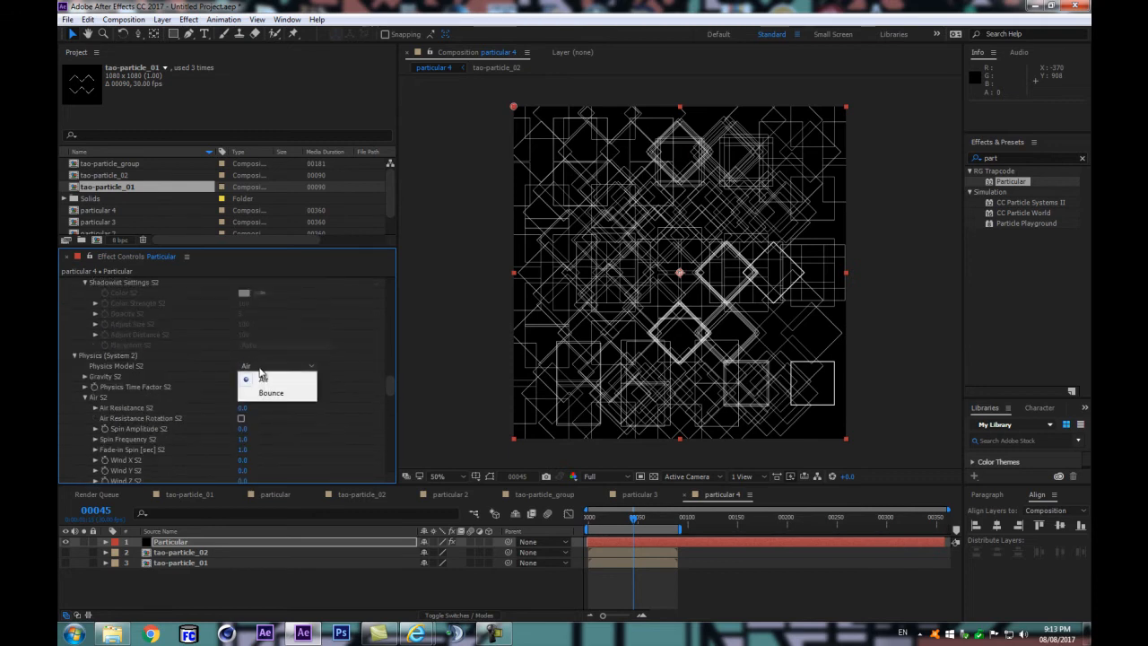
click(199, 373)
scroll(159, 418, down, 3)
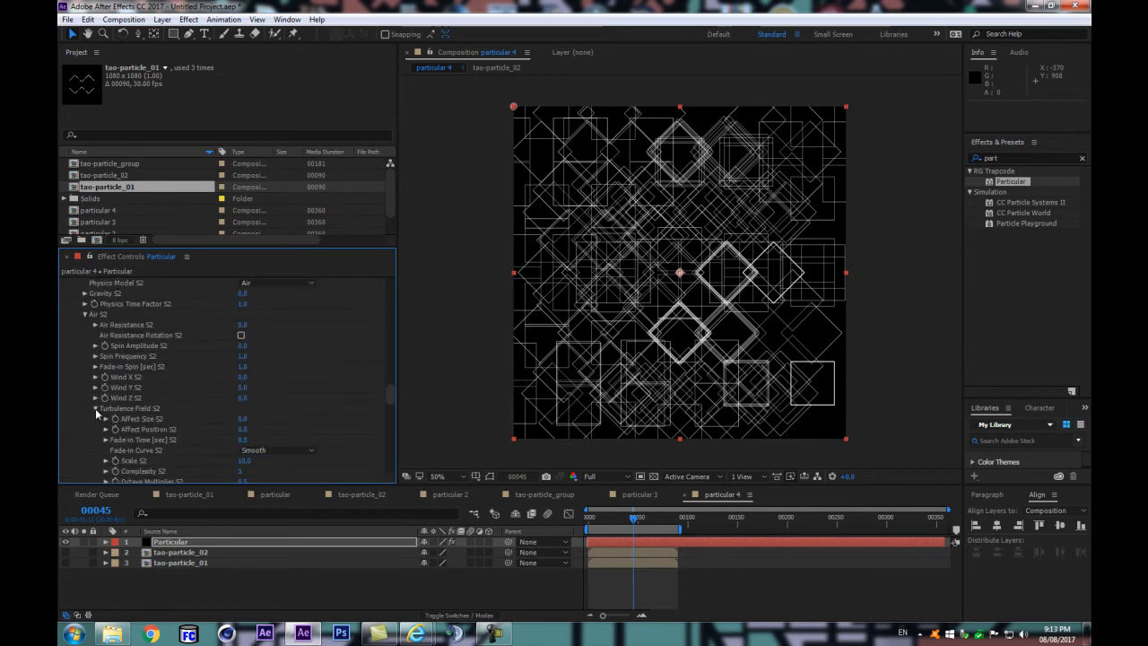
Step: Try a Turbulence Field Affect Size S2 of 36 and reset it to 0
drag(245, 419, 266, 413)
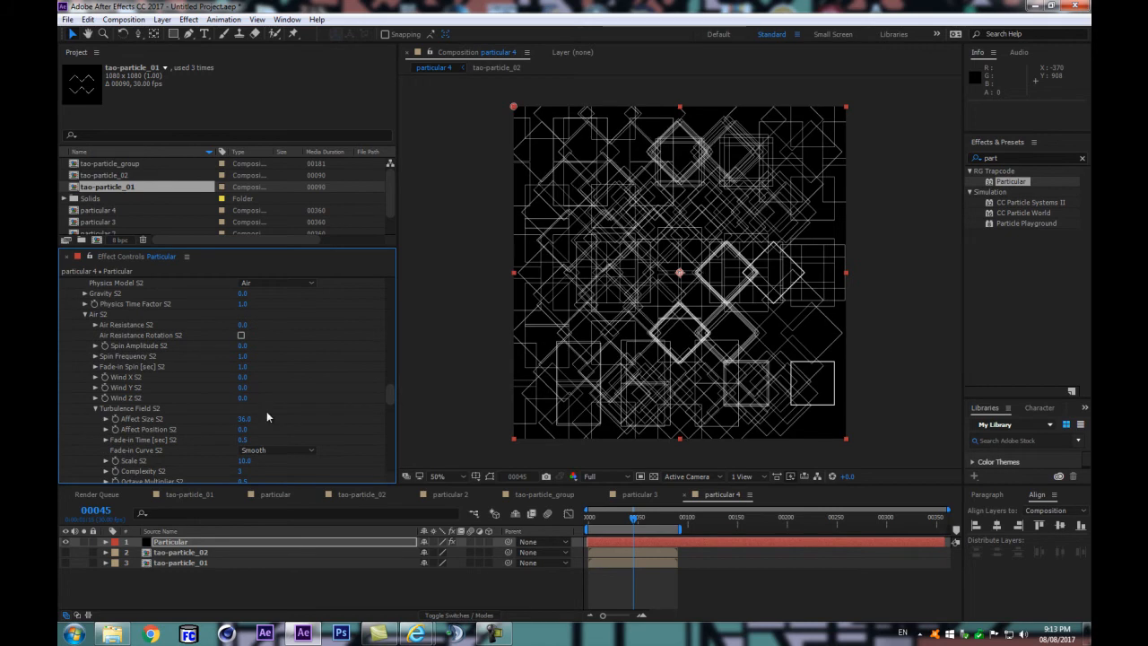
click(247, 420)
text(0)
key(Return)
Step: Raise the turbulence Affect Position S2 to 588 and try a Scale S2 of 0
drag(242, 429, 541, 372)
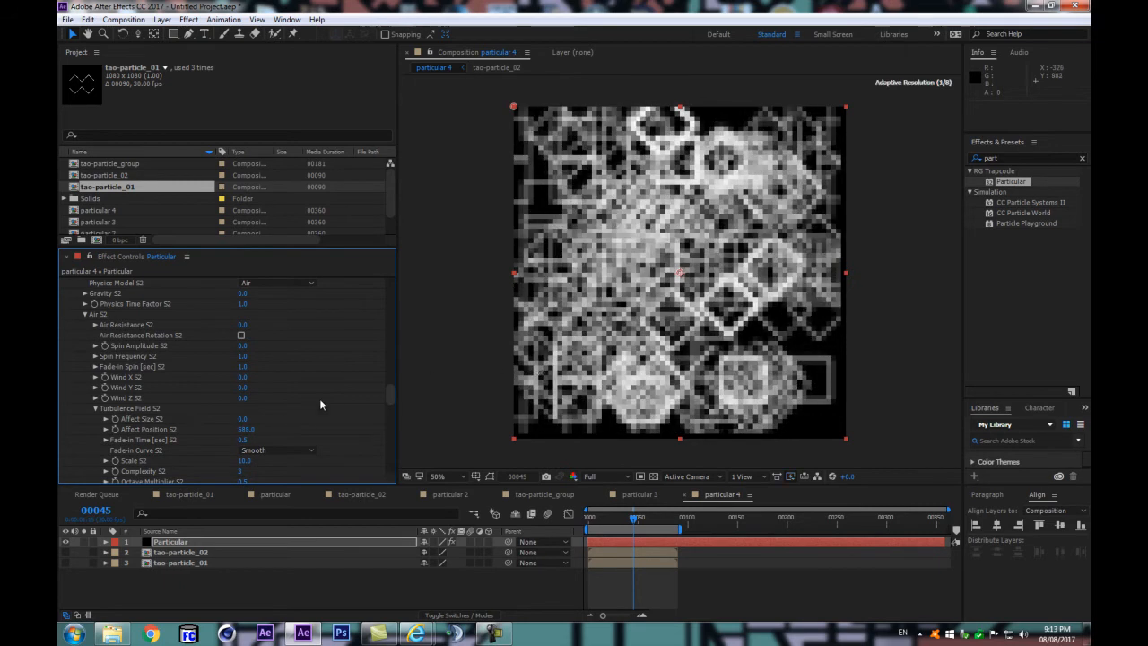
scroll(274, 418, down, 2)
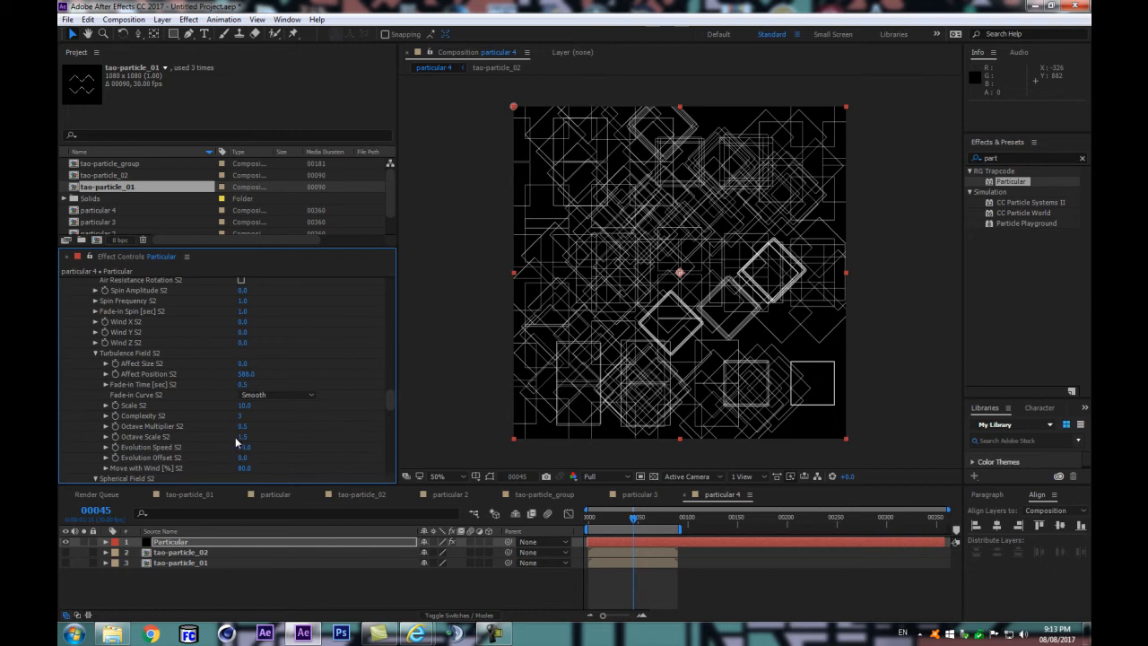
click(244, 405)
text(0)
key(Return)
key(ctrl+z)
Step: Preview the animation with the System 2 particles displaced by turbulence
scroll(275, 411, down, 1)
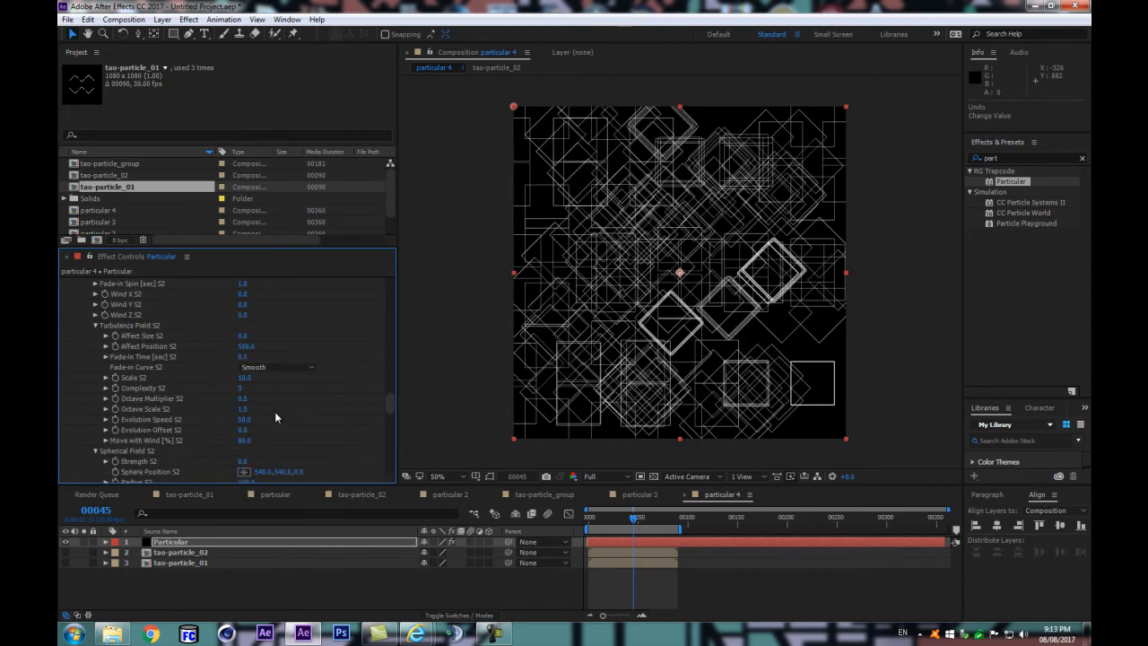
click(206, 580)
key(space)
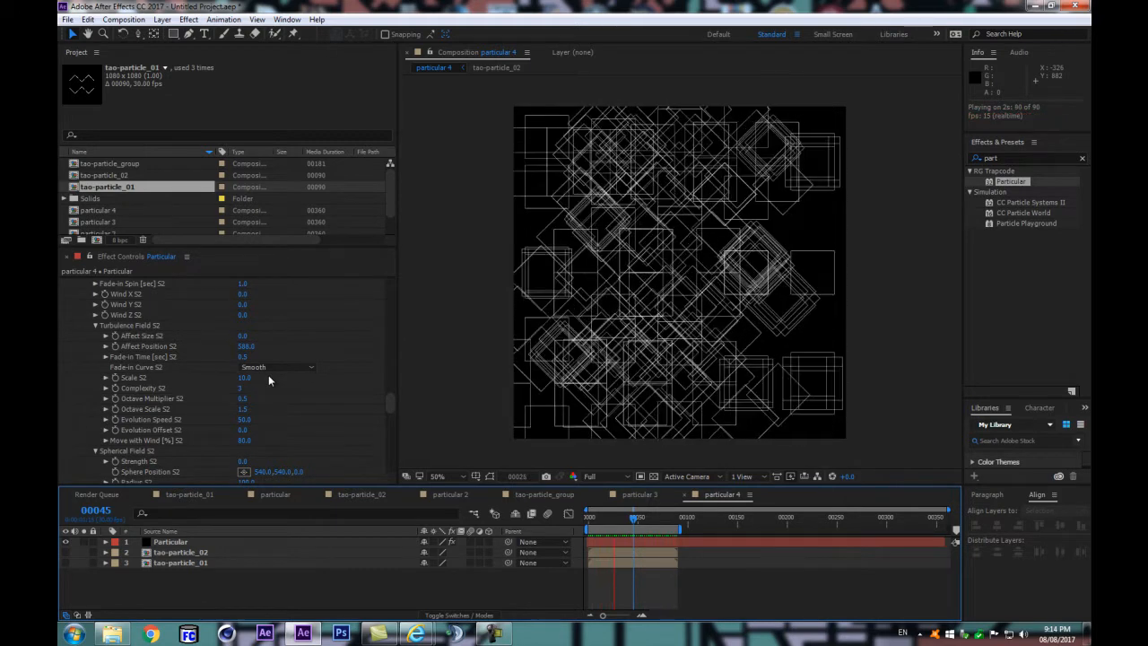
key(space)
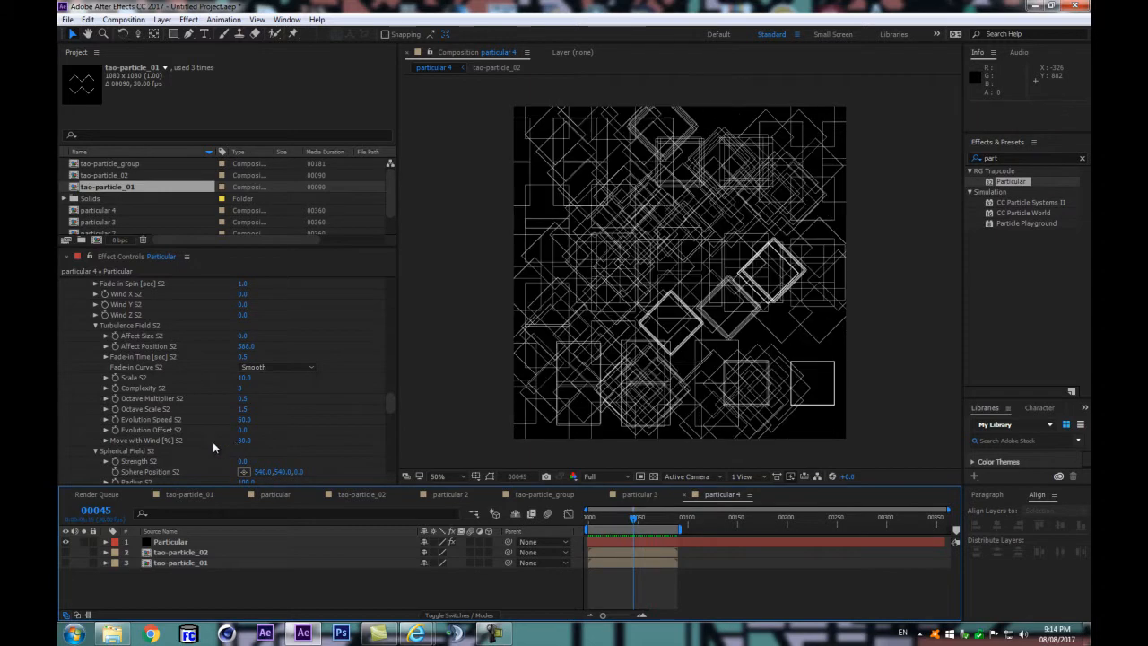
Step: Reset the turbulence Affect Position S2 to 0 and preview the animation
scroll(228, 399, down, 3)
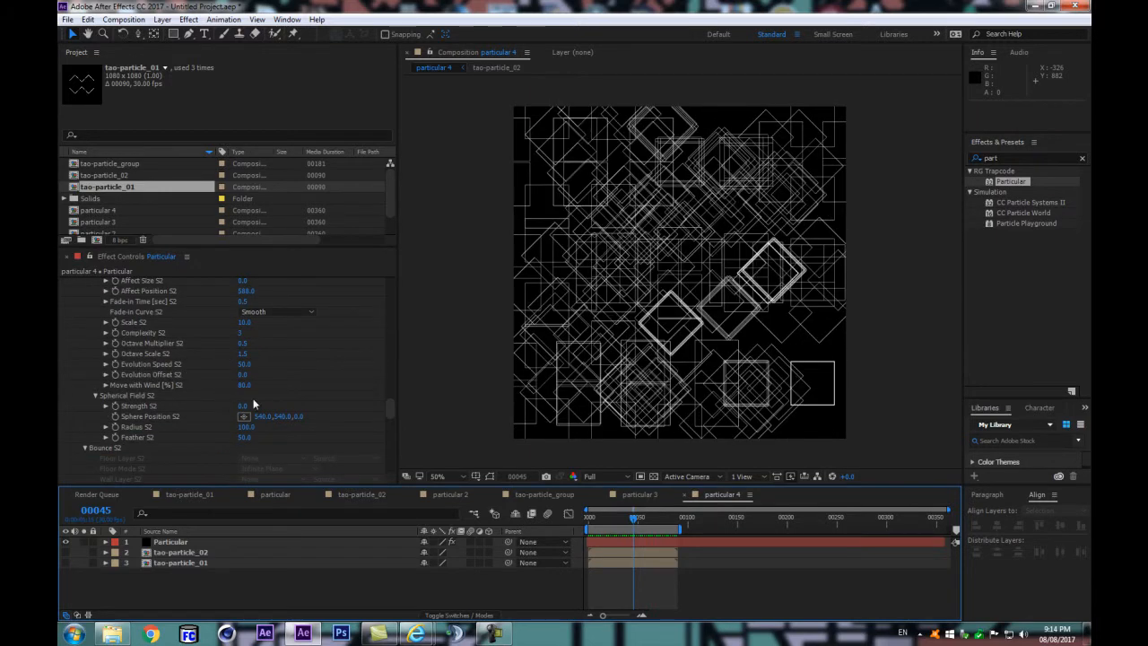
scroll(253, 404, up, 2)
click(247, 319)
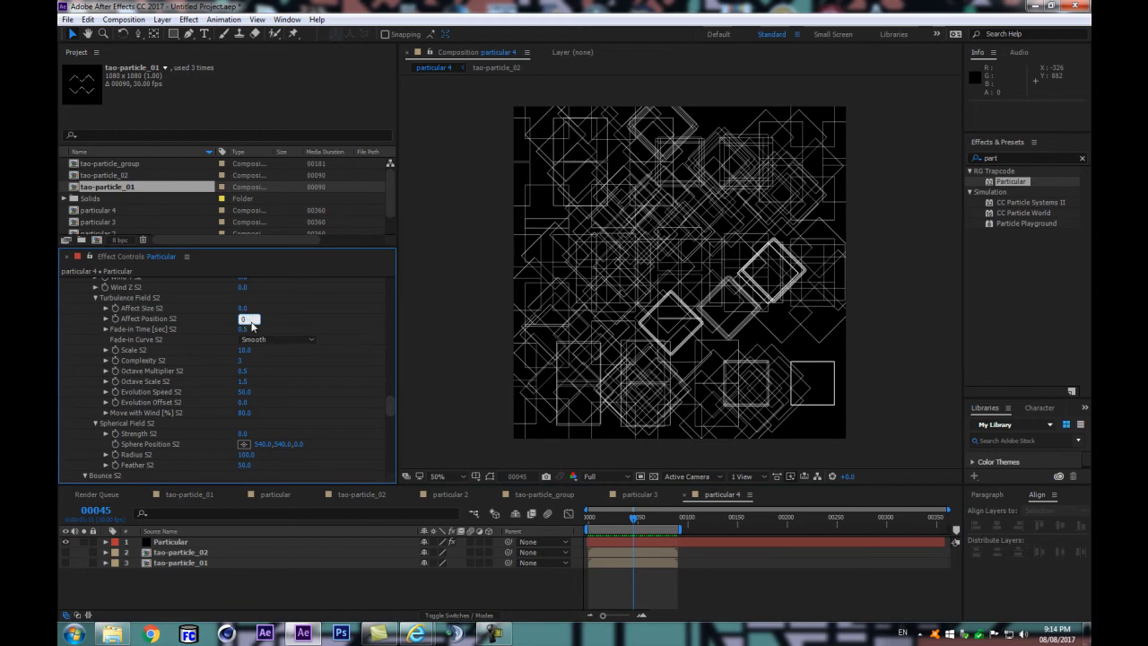
click(298, 325)
scroll(298, 321, up, 4)
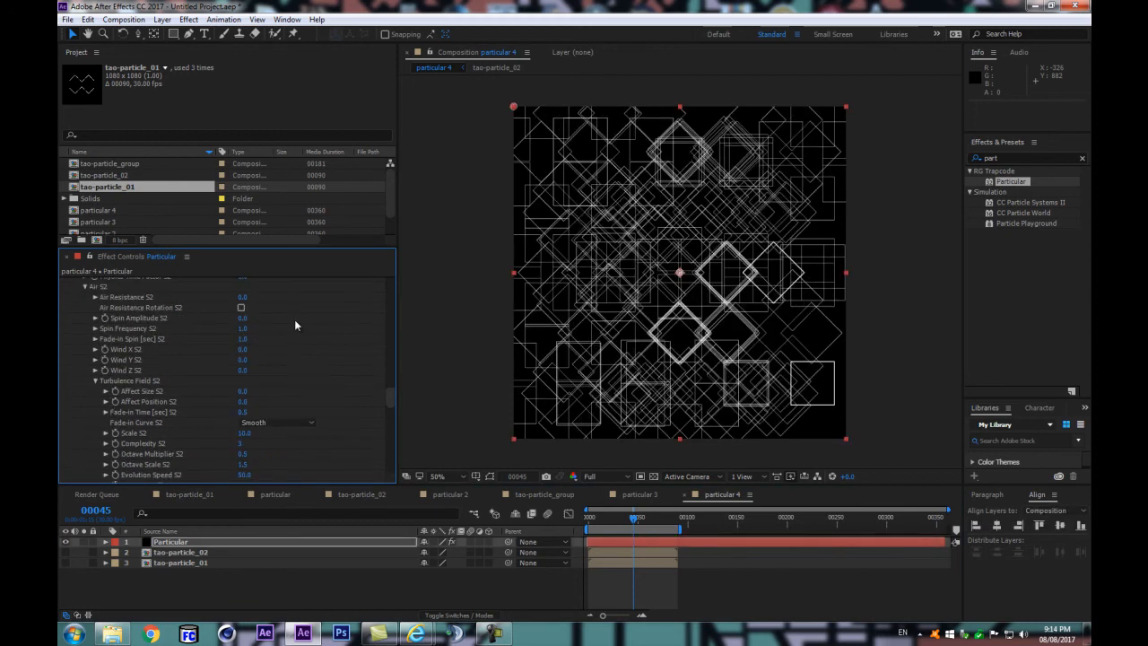
click(261, 586)
key(space)
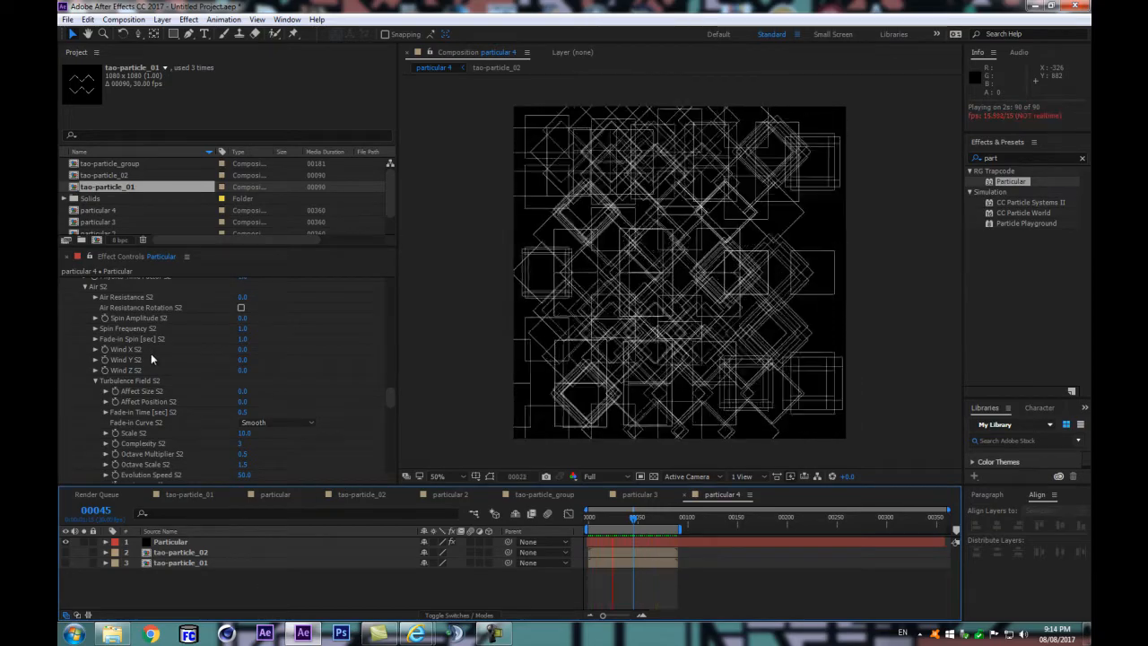
Step: Compare the pattern with System 2 hidden and shown, and hide the Master System to isolate System 2
scroll(151, 359, up, 5)
scroll(125, 346, up, 10)
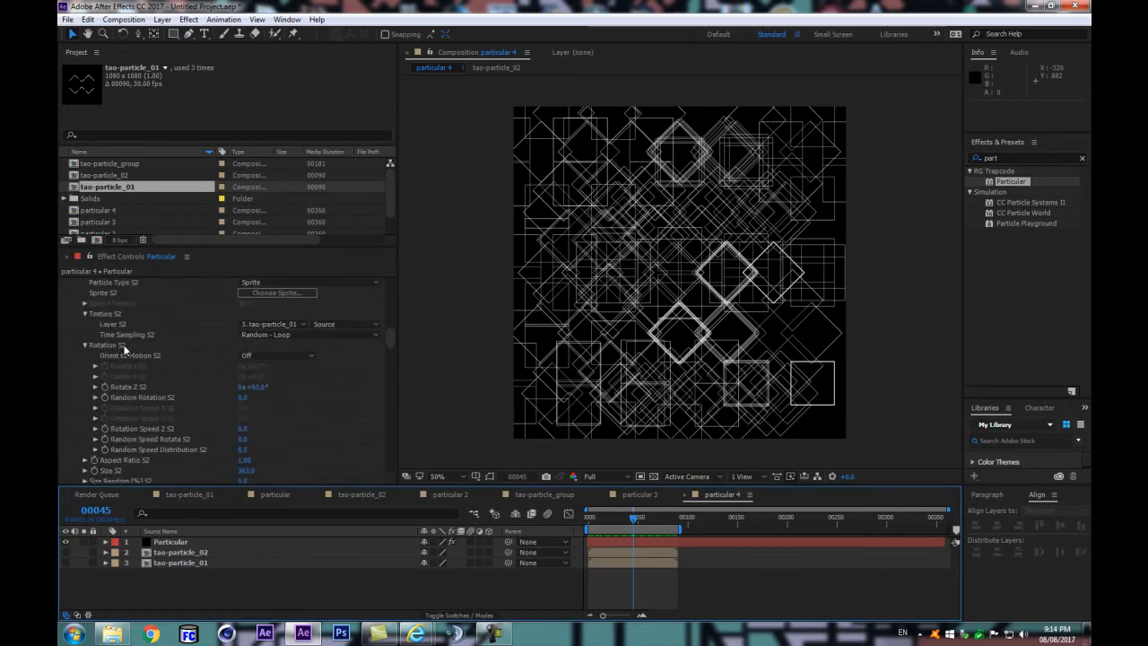
click(93, 381)
click(92, 378)
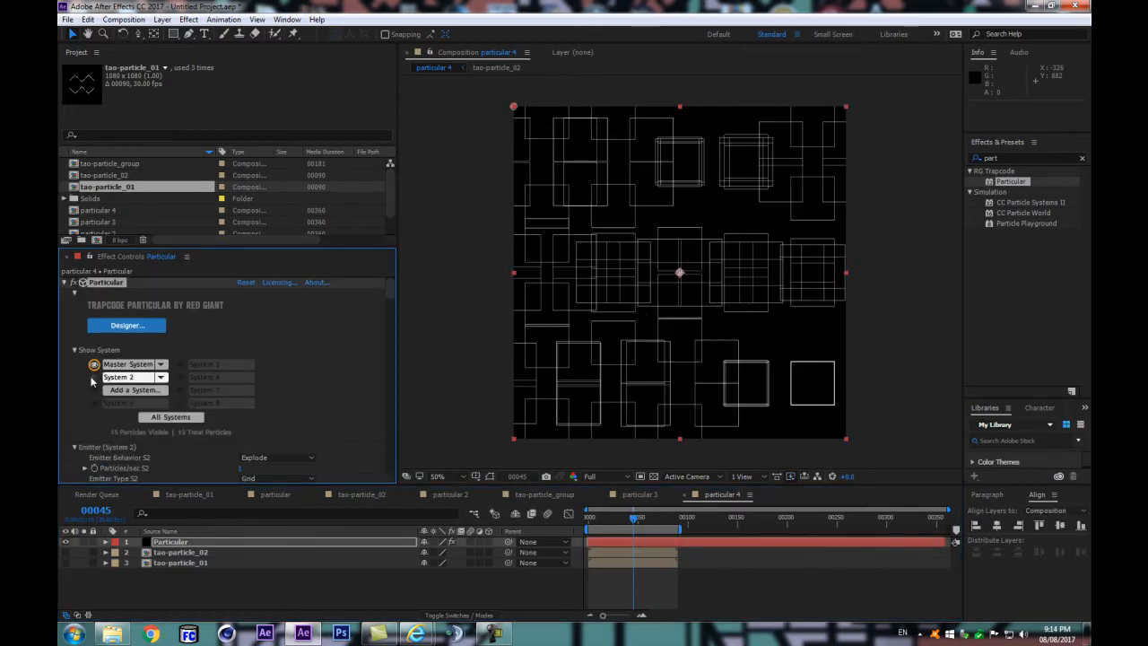
click(92, 376)
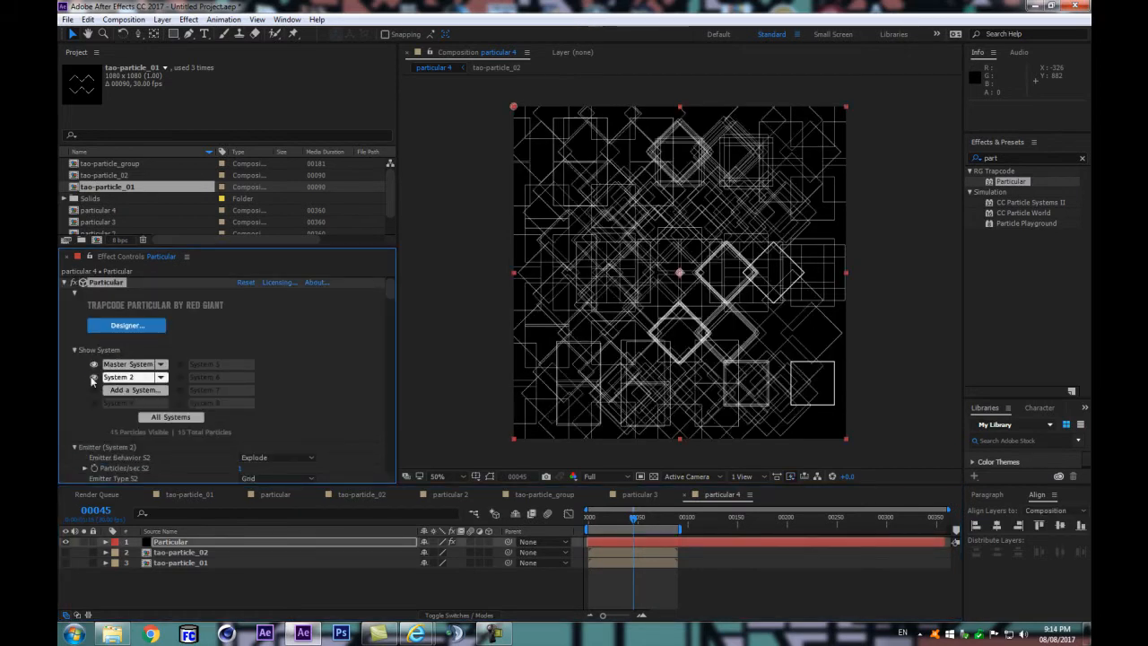
click(94, 364)
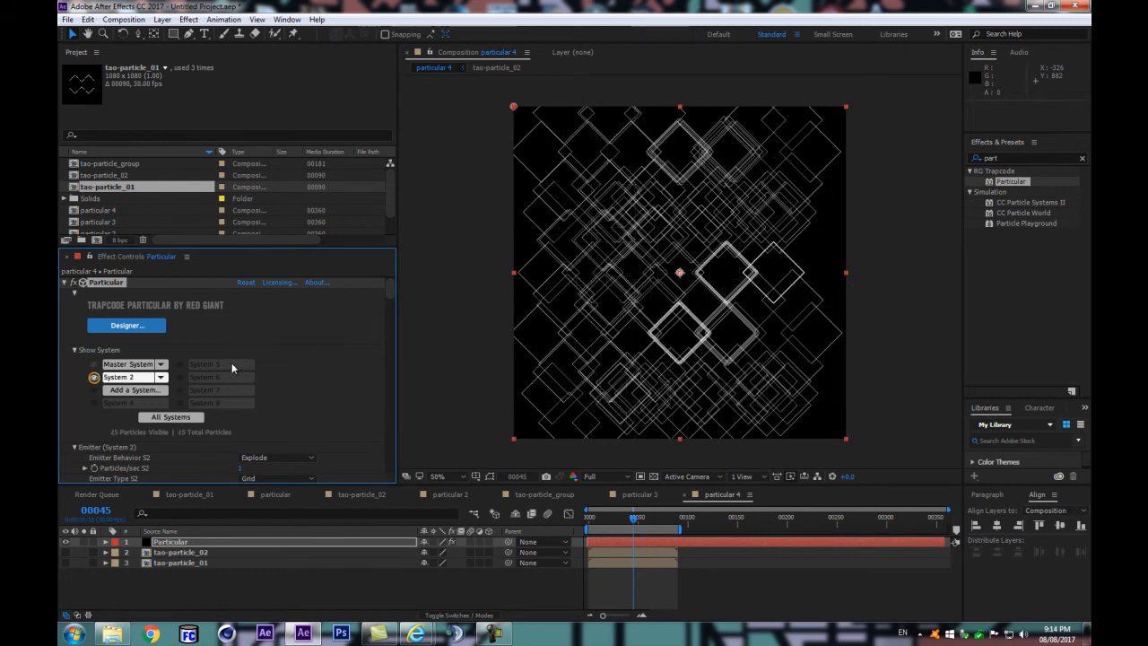
Step: Set Particles in Y S2 to 3 and change Random Seed S2 to 112340
scroll(230, 364, down, 10)
click(241, 439)
key(Return)
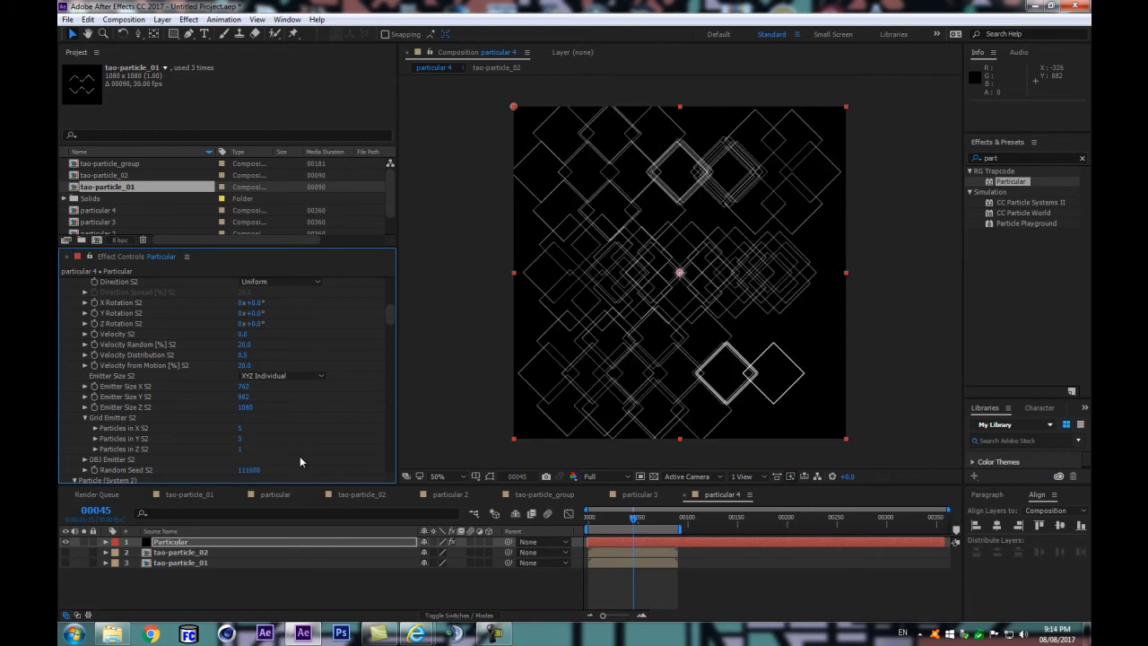
scroll(285, 446, down, 4)
mouse_move(247, 304)
mouse_down()
mouse_move(274, 298)
mouse_move(266, 304)
mouse_up()
Step: Change the System 2 emitter behavior to Continuous
scroll(292, 344, up, 3)
scroll(294, 348, up, 2)
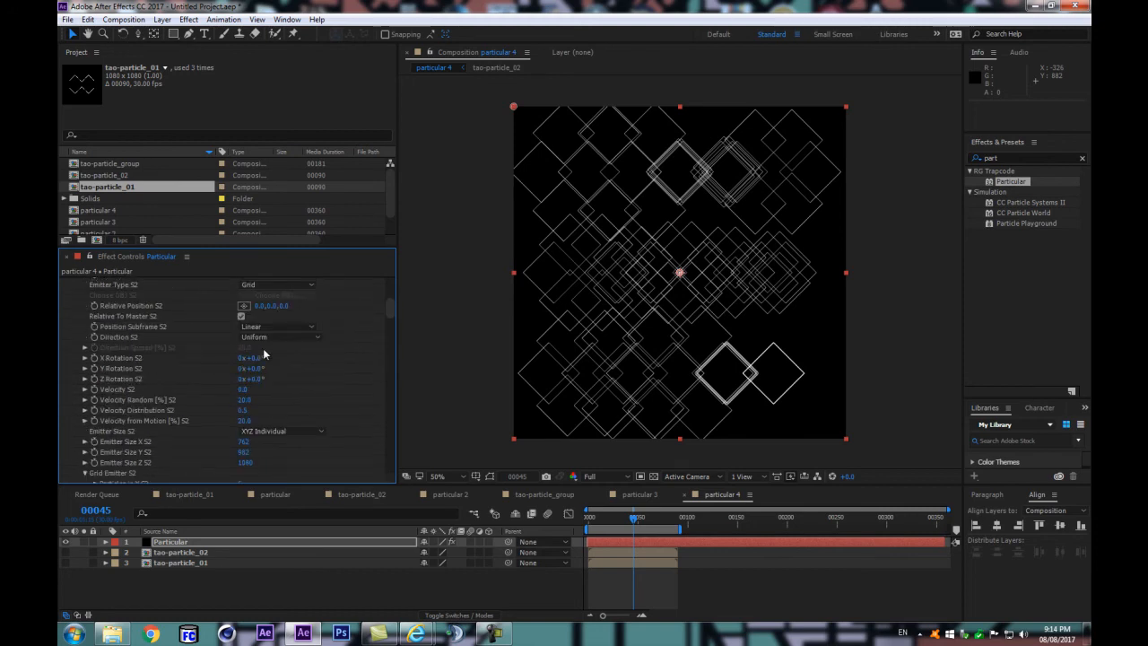
scroll(264, 353, up, 1)
scroll(264, 353, up, 1)
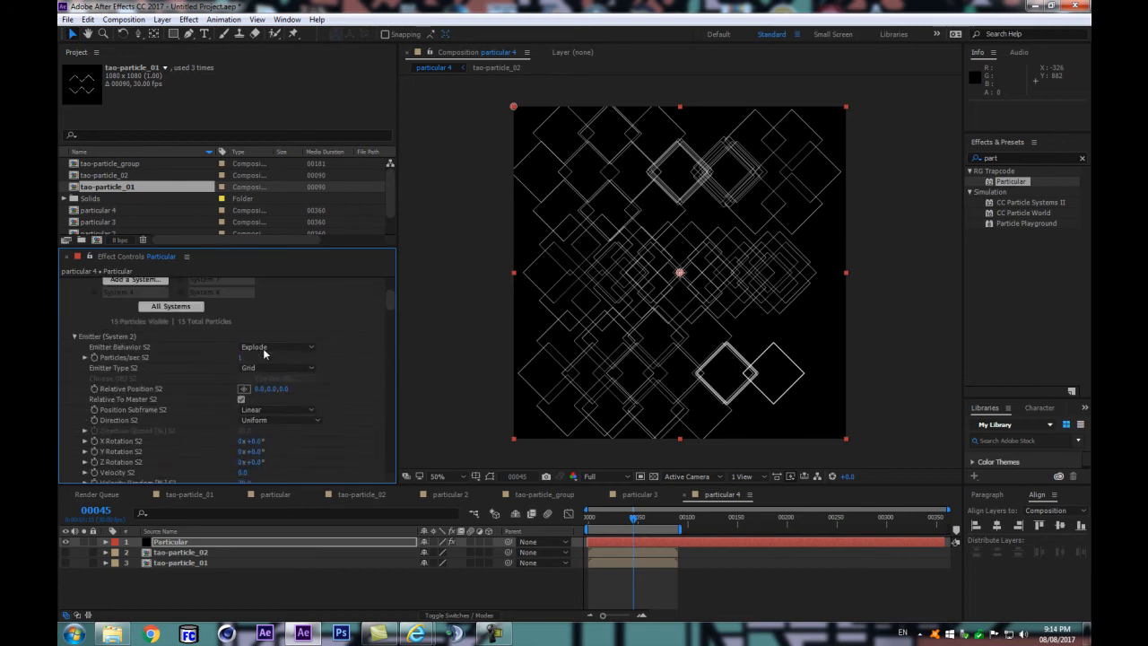
click(265, 348)
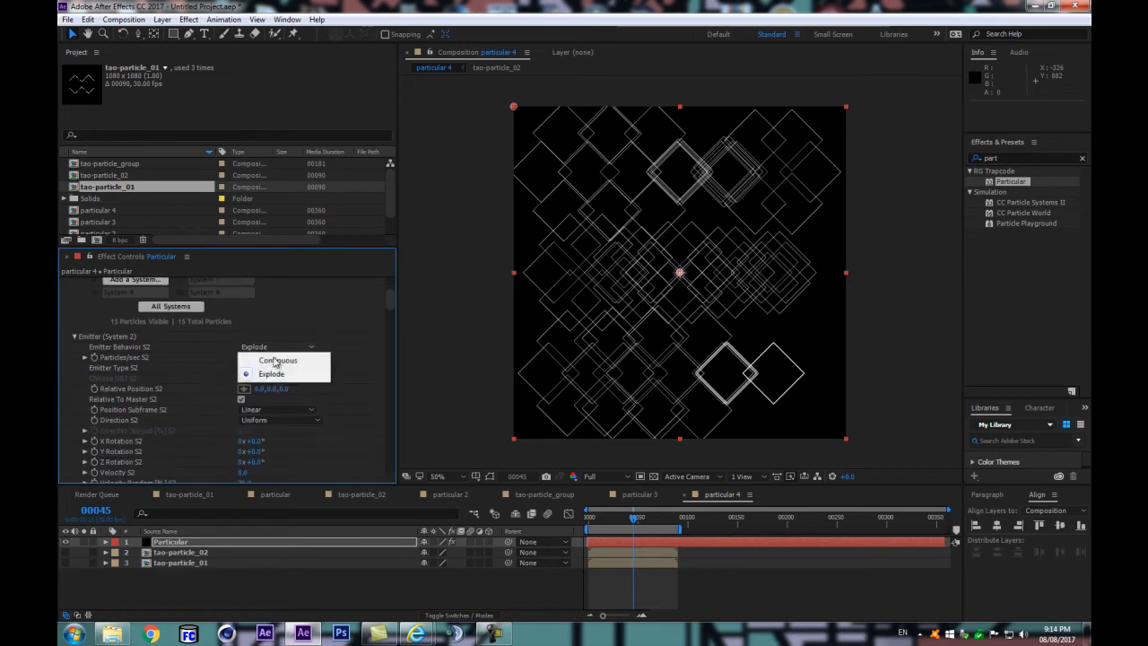
click(279, 359)
Step: Change Random Seed S2 to 113530 and try a Life [sec] S2 of 6
scroll(278, 369, down, 4)
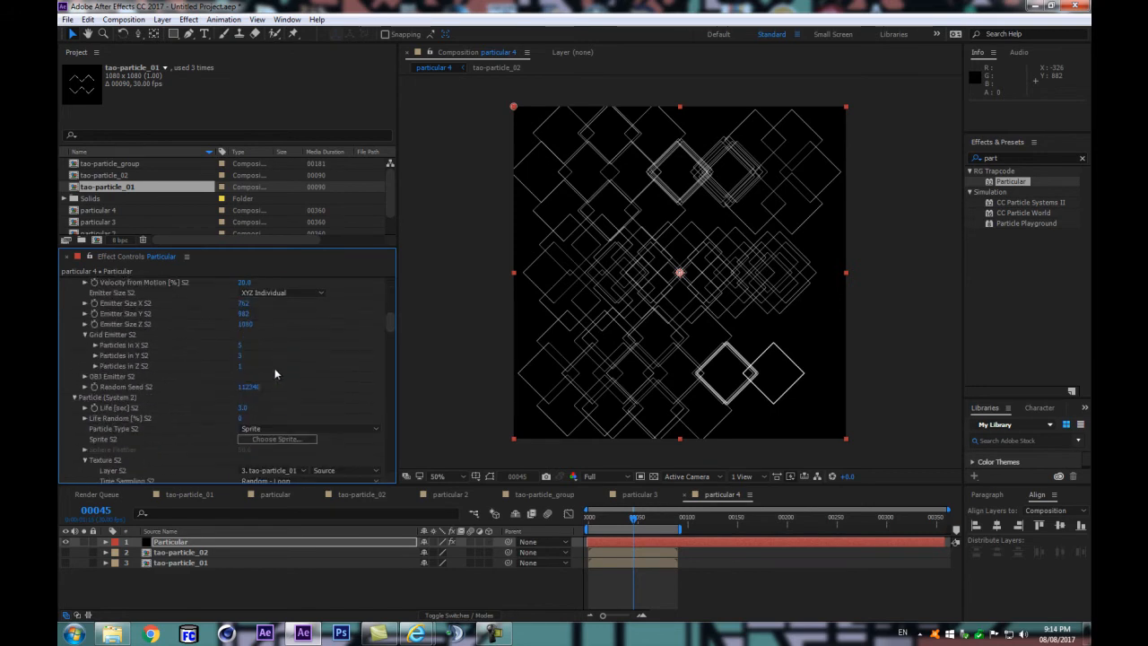
drag(247, 387, 279, 383)
click(242, 407)
text(6)
key(Return)
drag(250, 389, 281, 383)
key(ctrl+z)
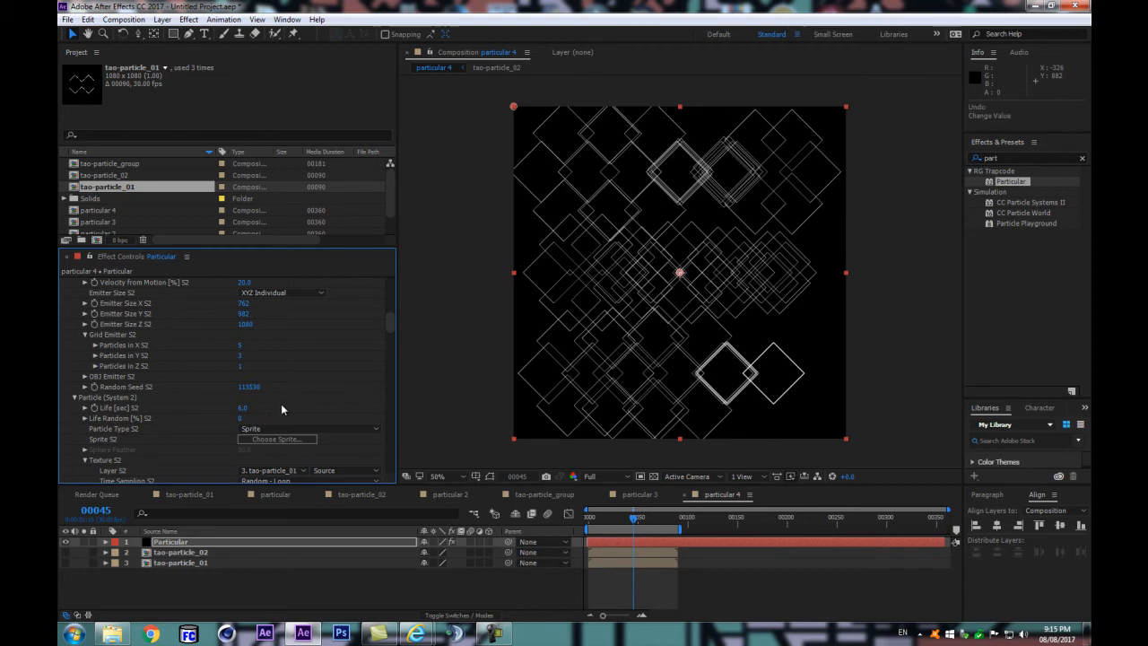
Step: Check the Particle Type S2 options and try Split Clip - Loop as the Time Sampling S2 mode
click(272, 428)
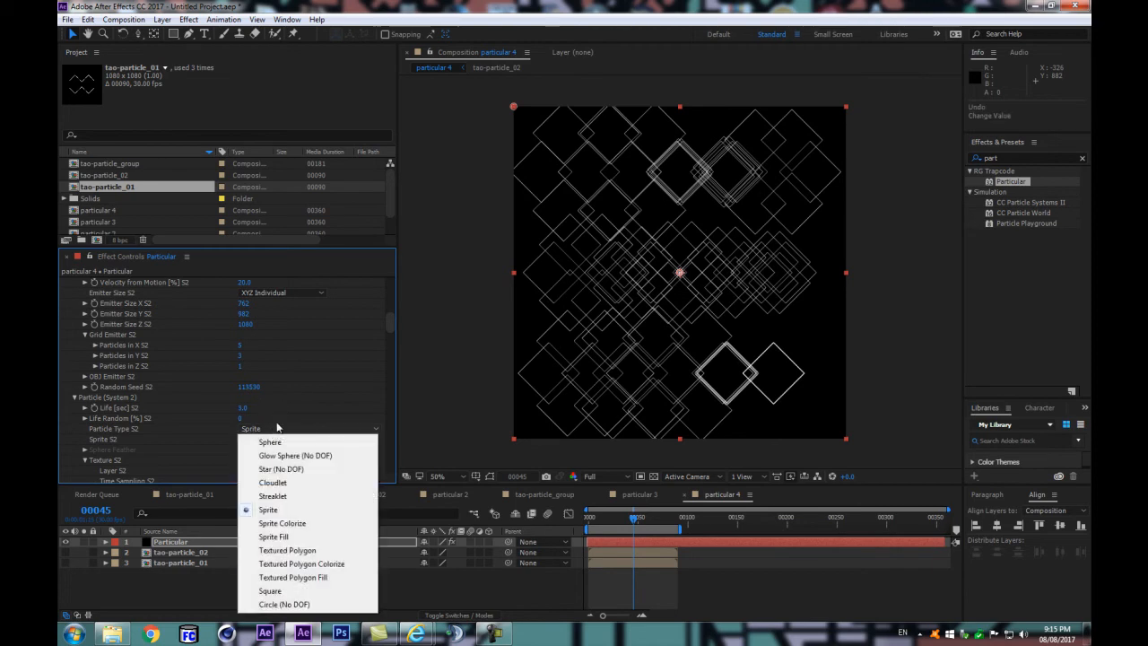
click(280, 401)
scroll(281, 401, down, 3)
click(274, 370)
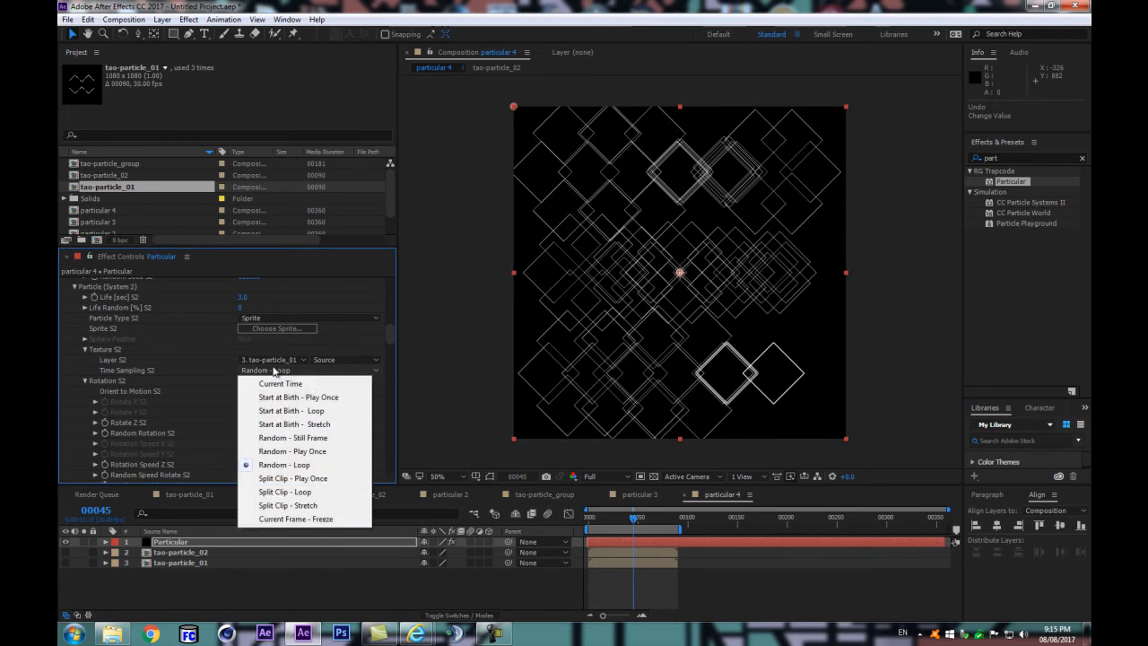
click(292, 492)
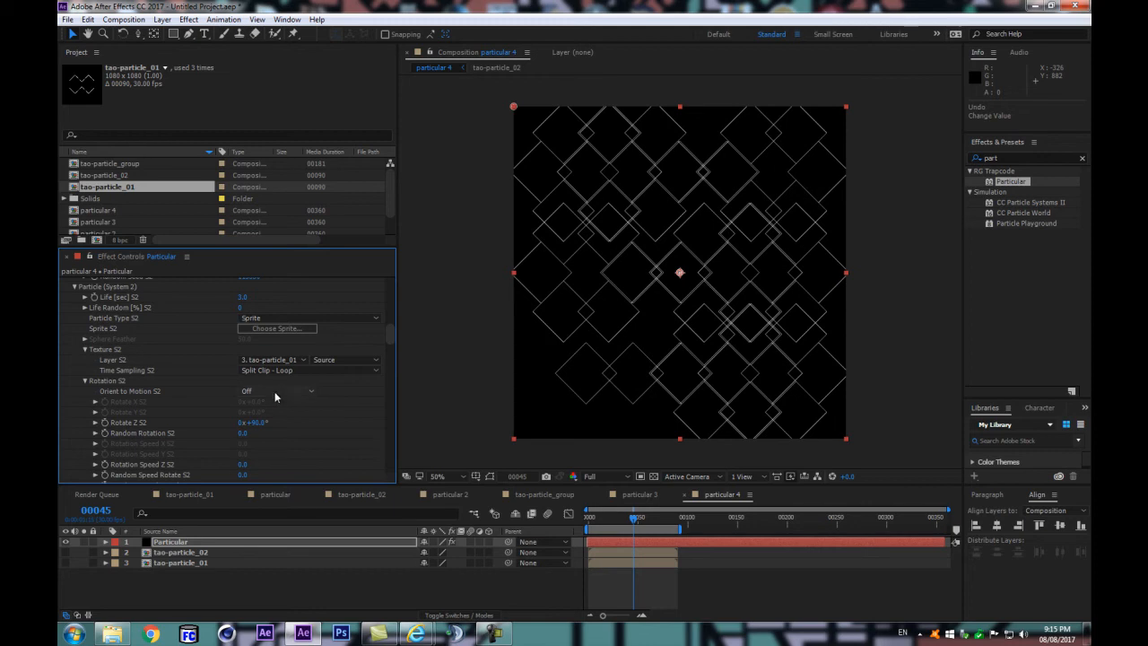
key(ctrl+z)
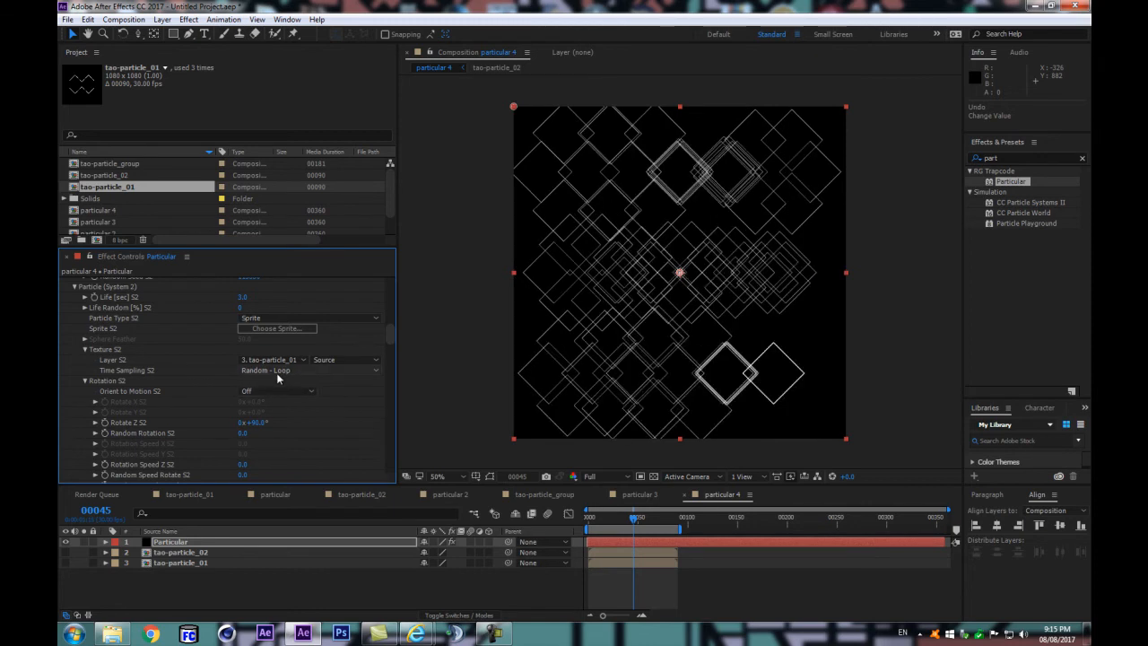
scroll(276, 395, down, 3)
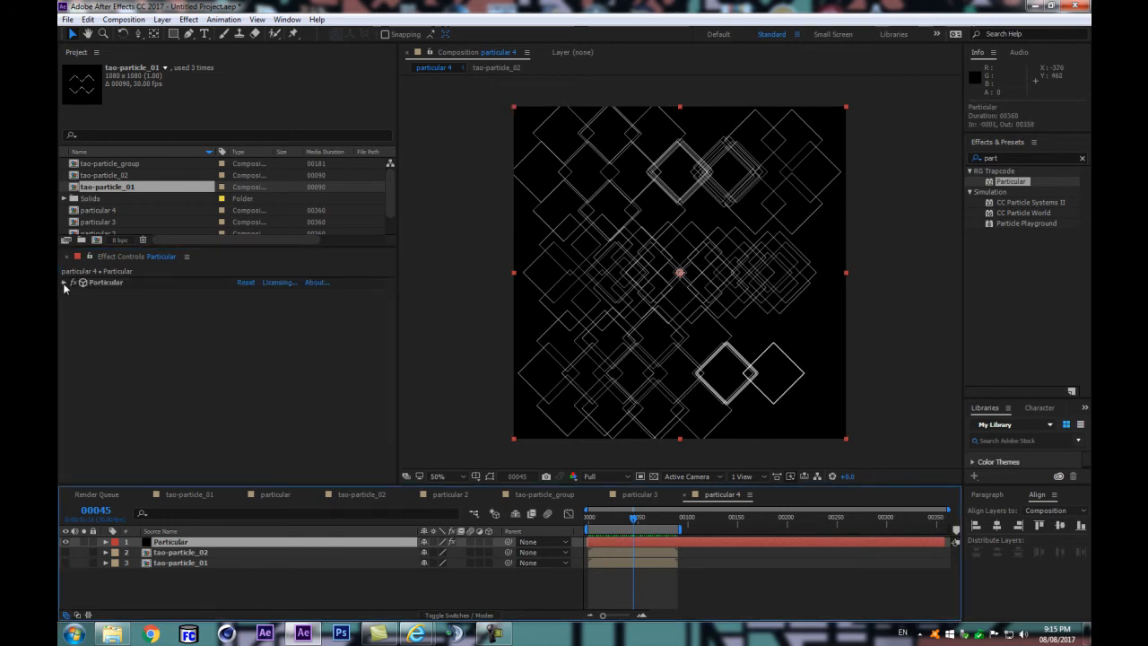
Step: Show both particle systems together and switch to the Master System's settings
click(64, 282)
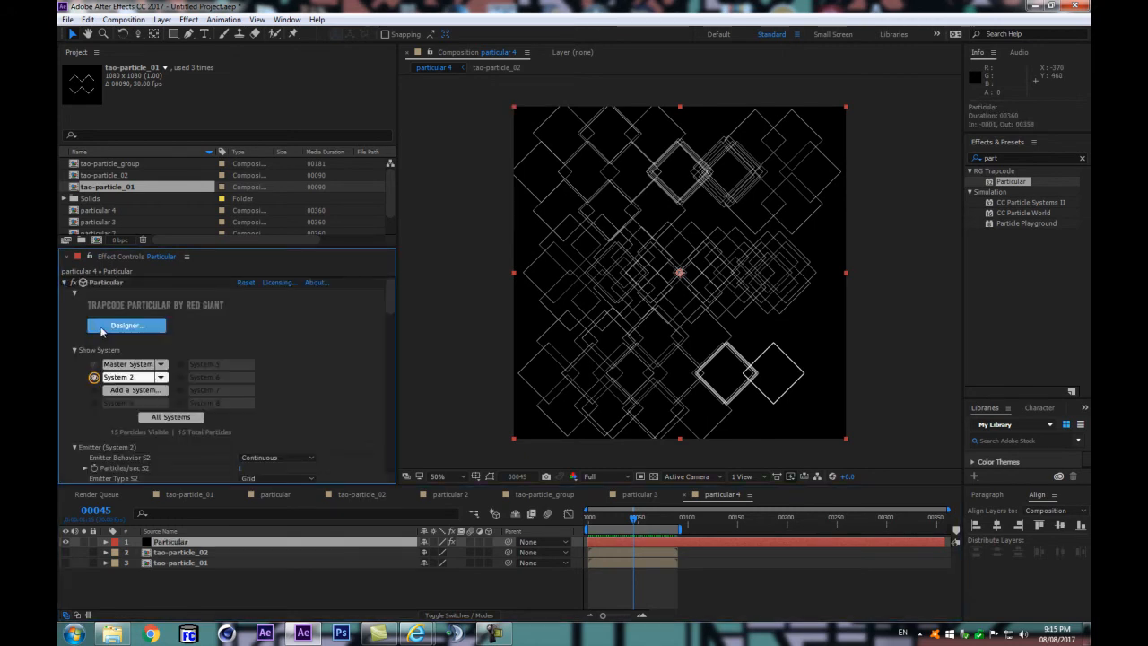
click(93, 376)
click(137, 365)
scroll(243, 444, down, 4)
scroll(158, 414, down, 8)
scroll(91, 403, up, 10)
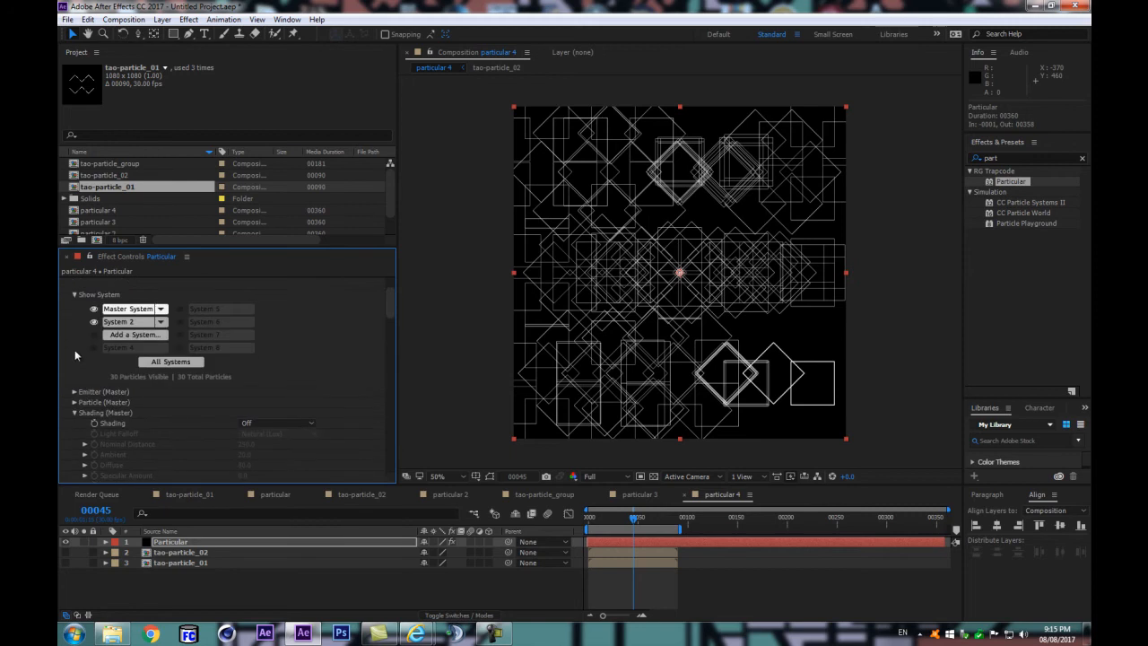
Step: Set the Master emitter's Emitter Size Z to 0 and reduce its Emitter Size Y to about 778
click(74, 391)
scroll(80, 400, down, 3)
scroll(260, 417, down, 3)
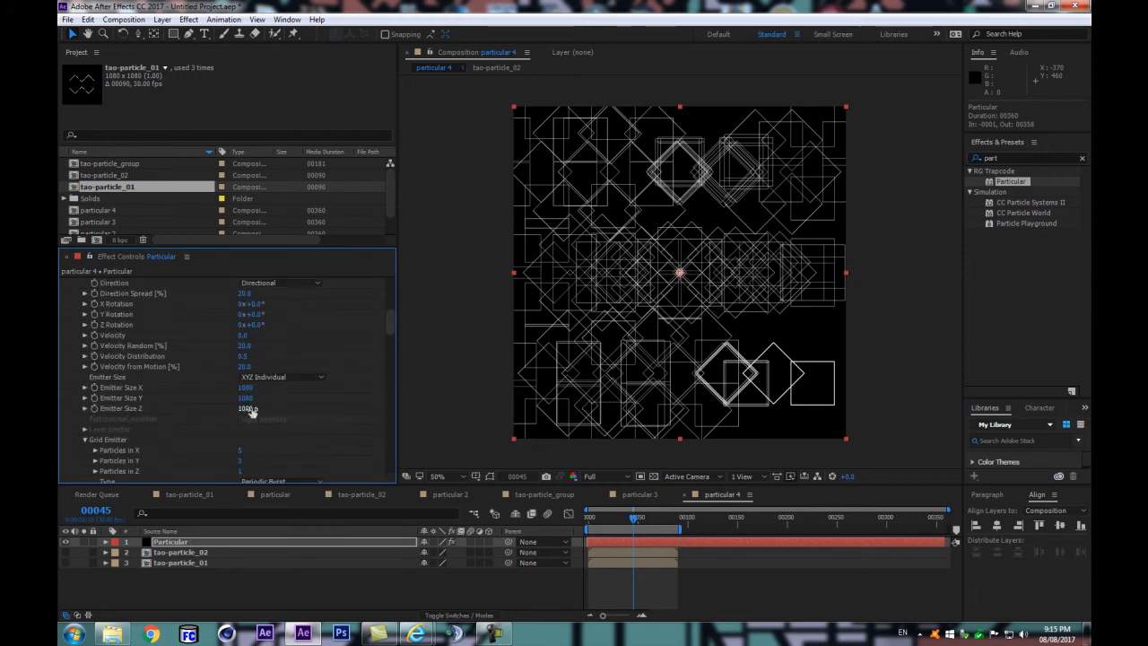
click(248, 408)
key(Return)
drag(251, 401, 229, 435)
Step: Set the Master grid emitter's Particles in X to 4 and preview the animation
scroll(252, 422, down, 1)
click(240, 422)
text(4)
key(Return)
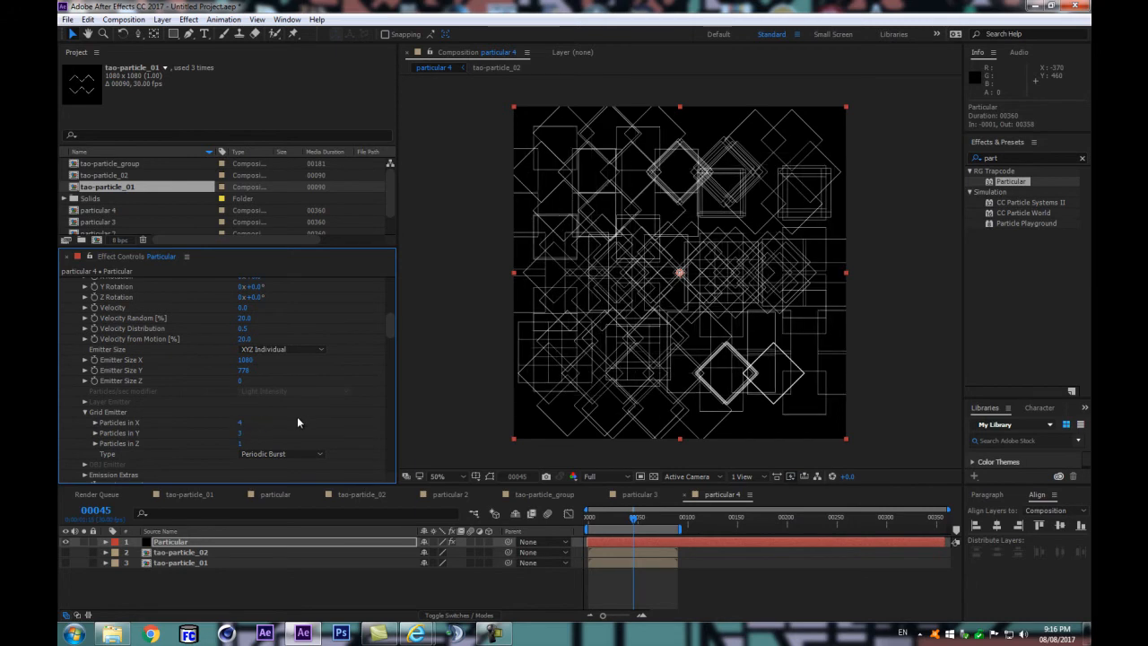
click(305, 596)
key(space)
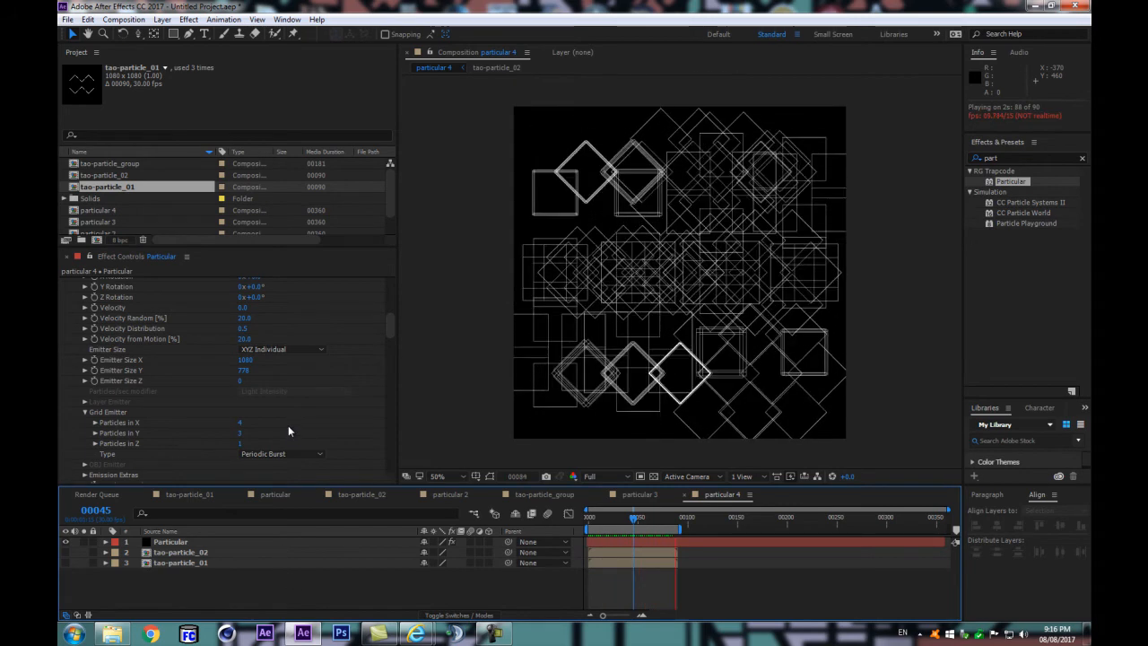
scroll(284, 411, down, 3)
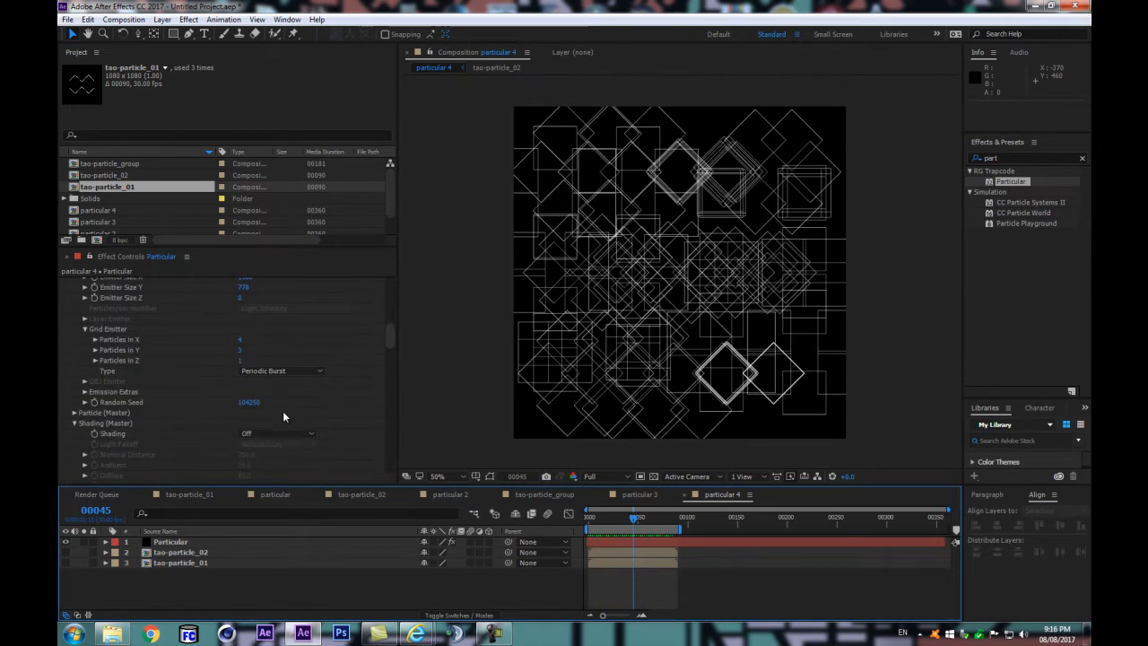
scroll(269, 417, down, 3)
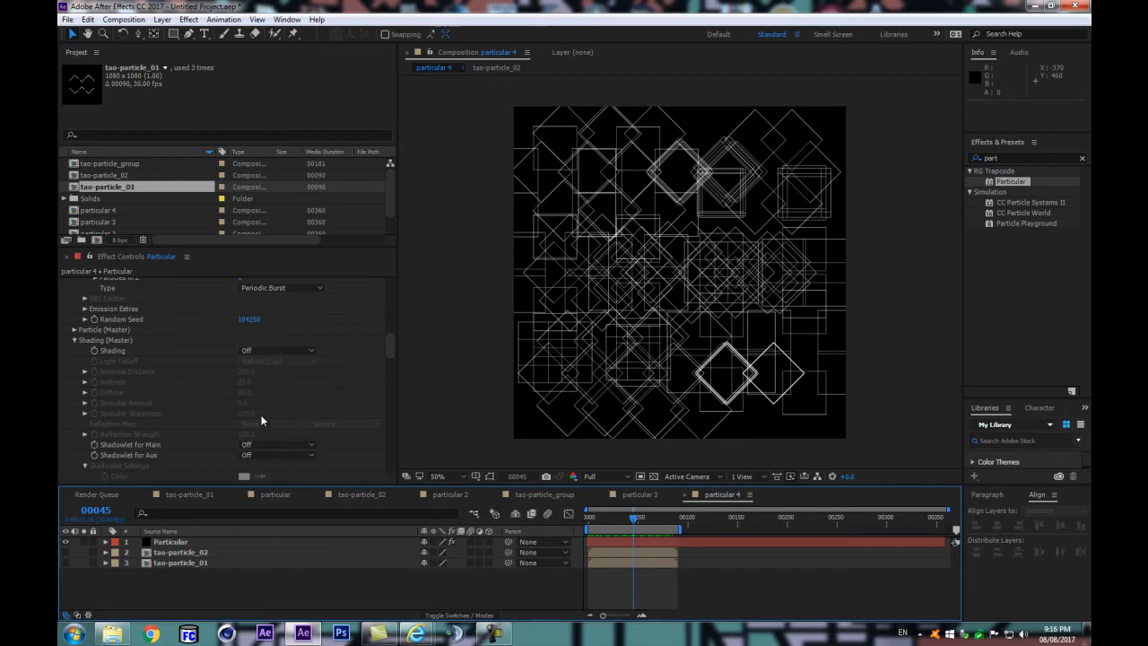
Step: In the Master emitter, turn off Lights Unique Seeds and set Periodicity Rnd to 24 and Random Seed to 104910
click(84, 308)
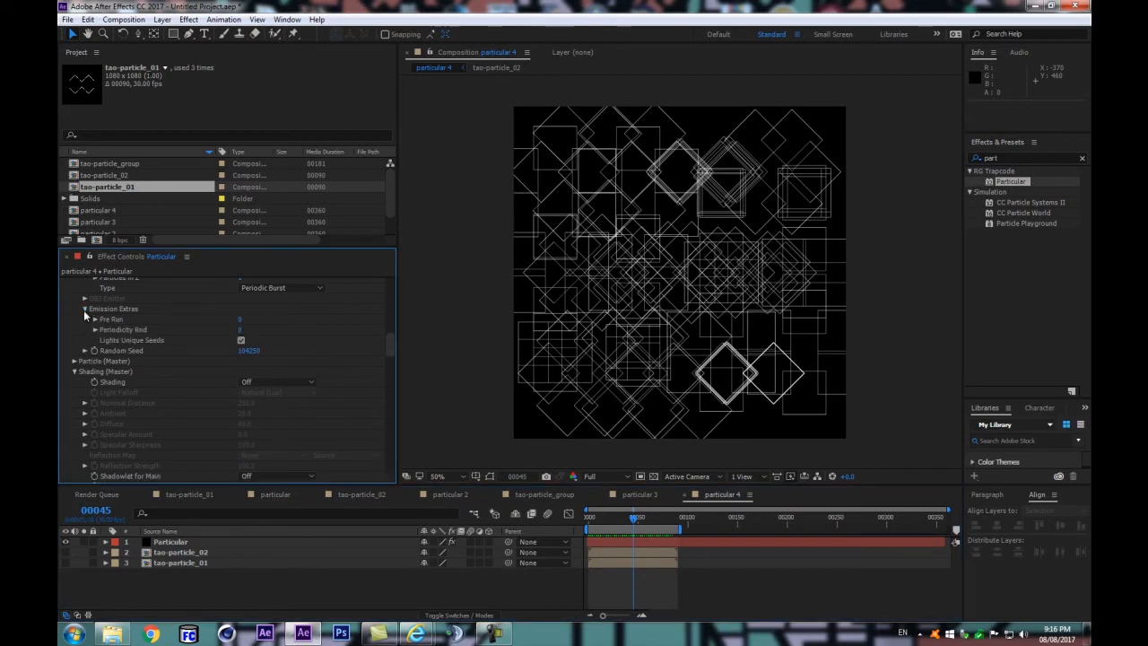
click(242, 341)
click(242, 340)
mouse_move(248, 351)
mouse_down()
mouse_move(279, 343)
mouse_move(253, 330)
mouse_up()
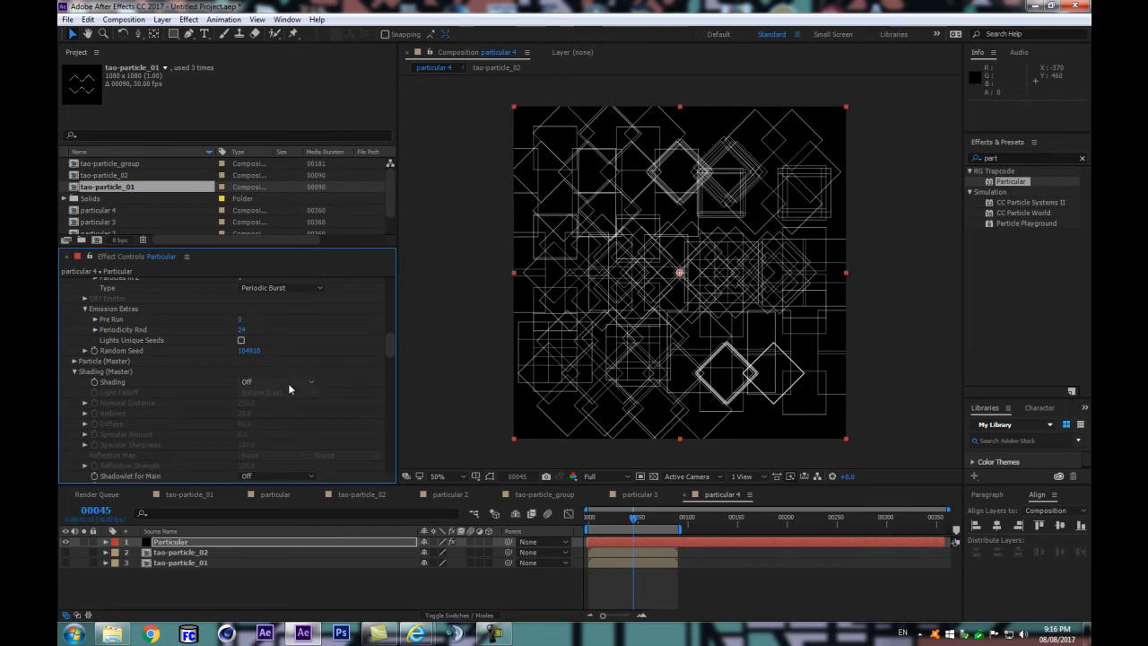
Step: Change the Random Seed of the Master particle's texture time sampling to about 3091
scroll(292, 400, down, 3)
scroll(292, 400, down, 3)
key(ctrl+z)
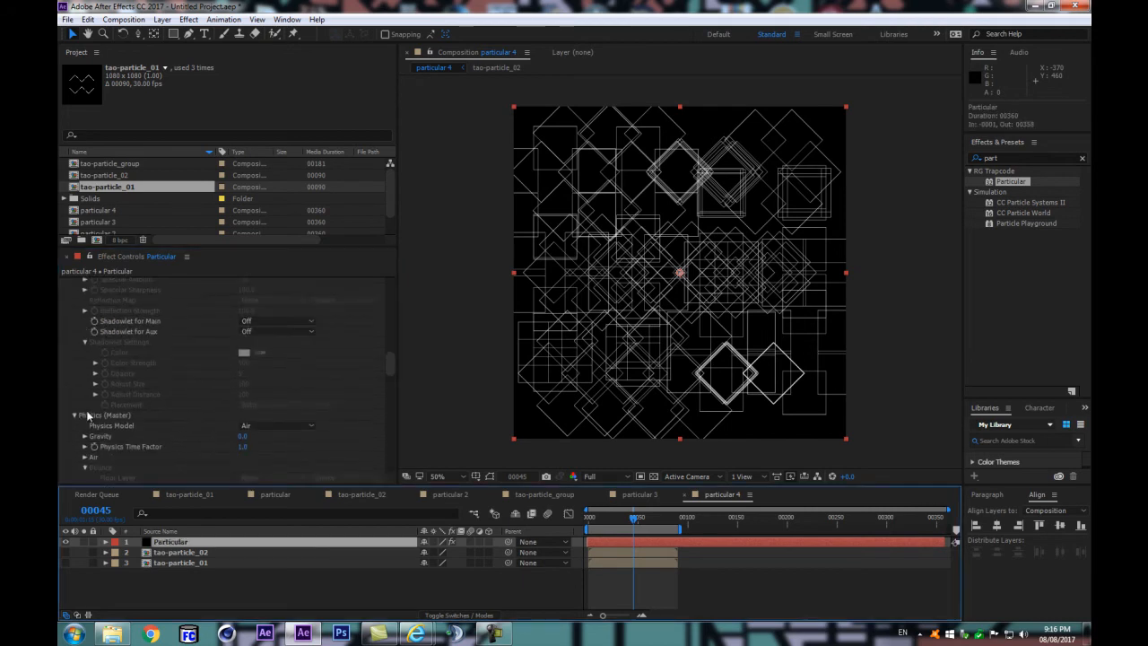
click(74, 345)
scroll(155, 388, down, 2)
scroll(206, 391, up, 1)
drag(244, 376, 276, 369)
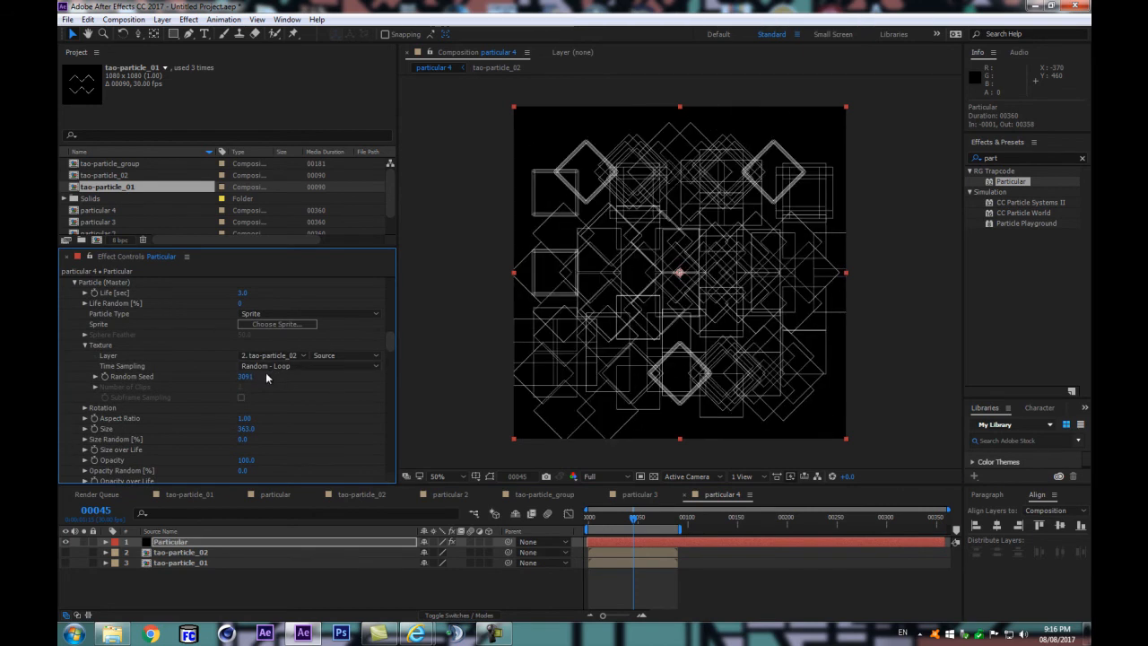
Step: Set the Master emitter's Emitter Size Y to 1080
scroll(261, 377, up, 3)
scroll(257, 376, up, 3)
click(247, 374)
text(1080)
key(Return)
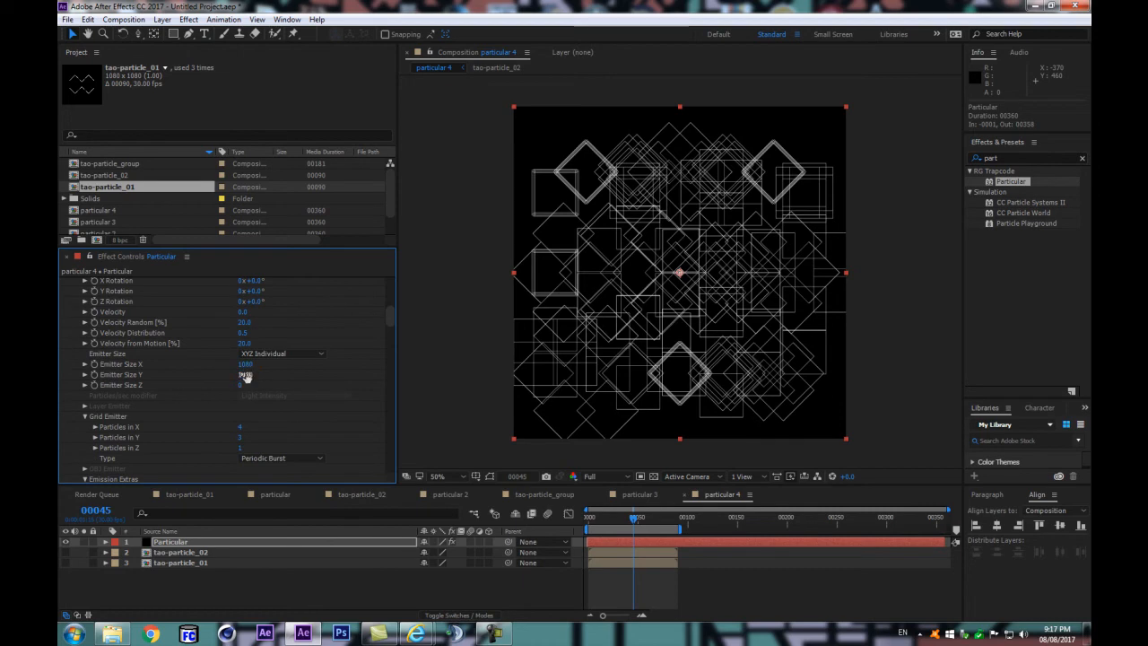
Step: Set the Master grid emitter to 5 particles in X and 5 particles in Y
scroll(233, 393, up, 2)
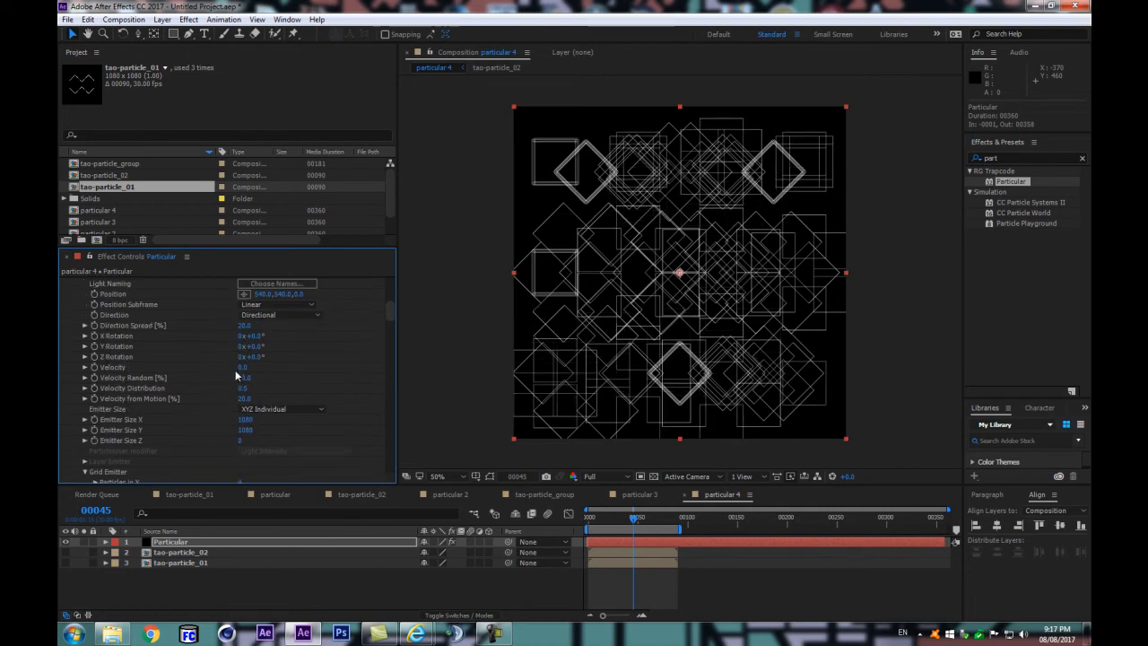
click(244, 324)
key(Return)
scroll(278, 394, down, 2)
click(248, 438)
text(5)
key(Return)
click(240, 427)
text(5)
key(Return)
Step: Increase the Master emitter's Emitter Size X to 1430 and preview the animation
drag(249, 364, 263, 360)
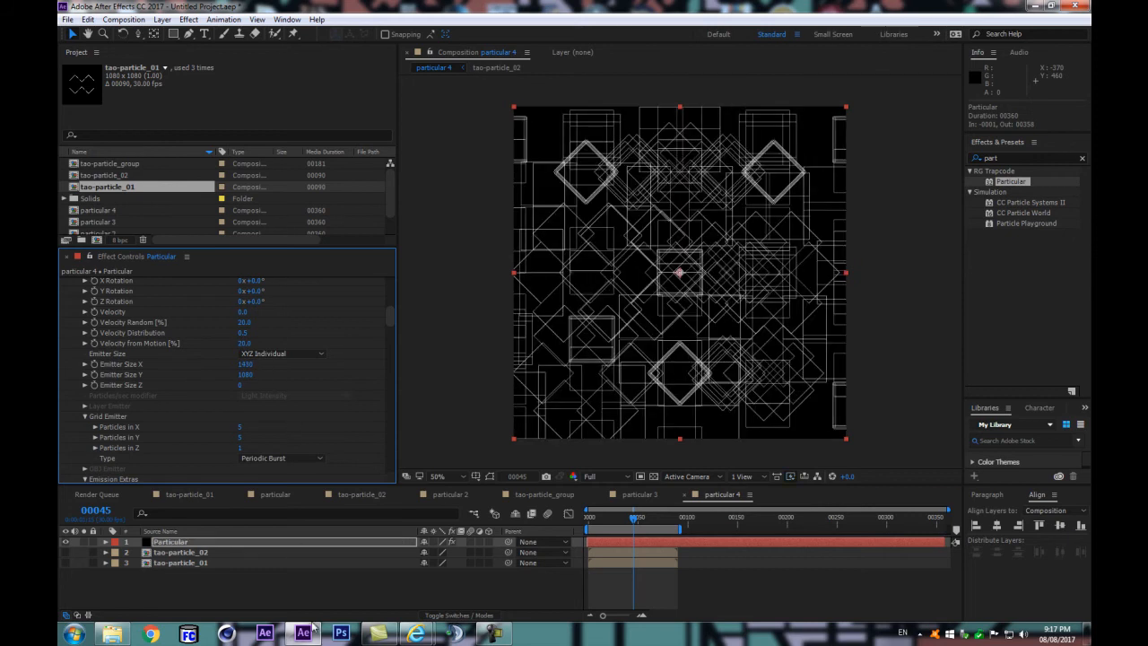
click(303, 586)
key(space)
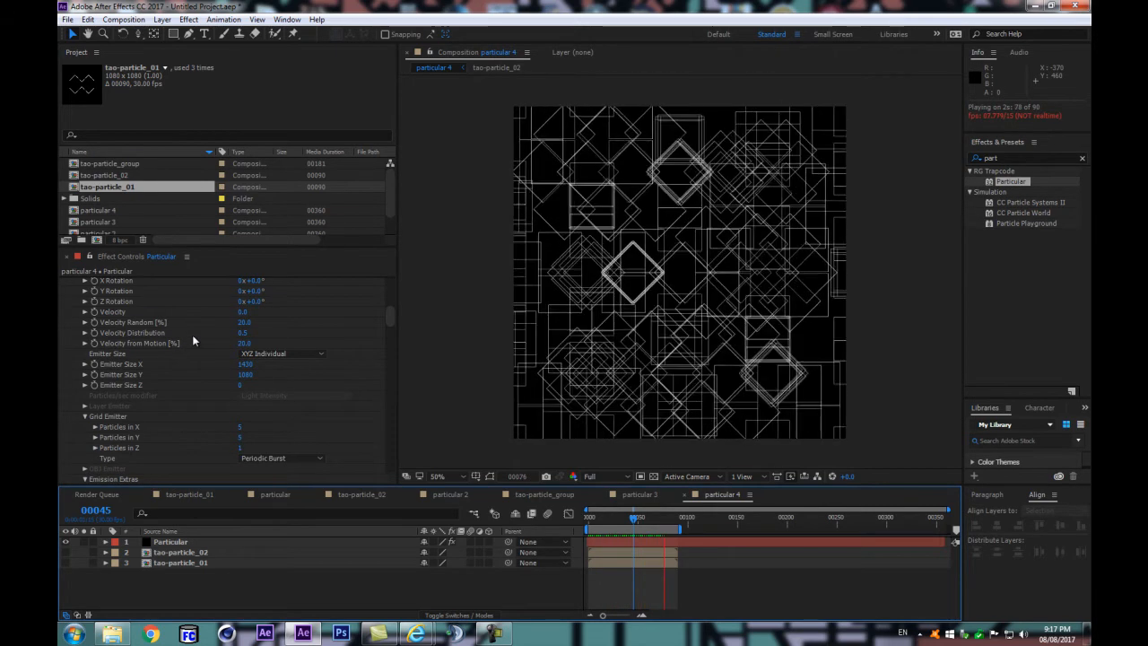
key(space)
Step: Solo System 2 in the view and set the Master emitter's Emitter Size X to 1080
scroll(135, 359, up, 10)
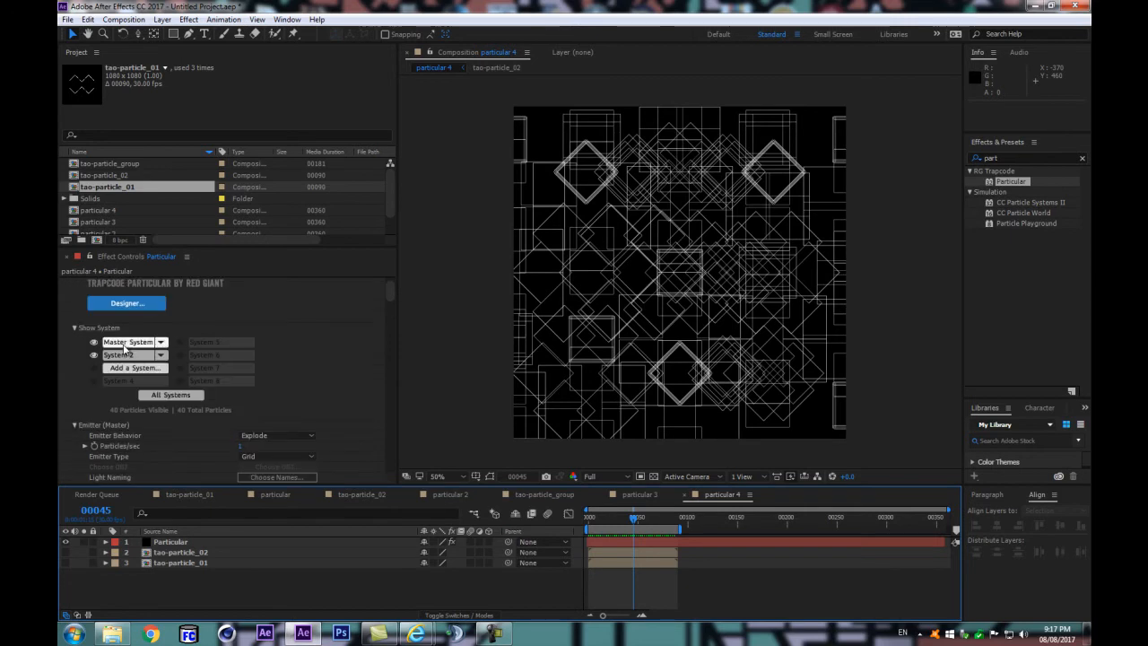
click(93, 355)
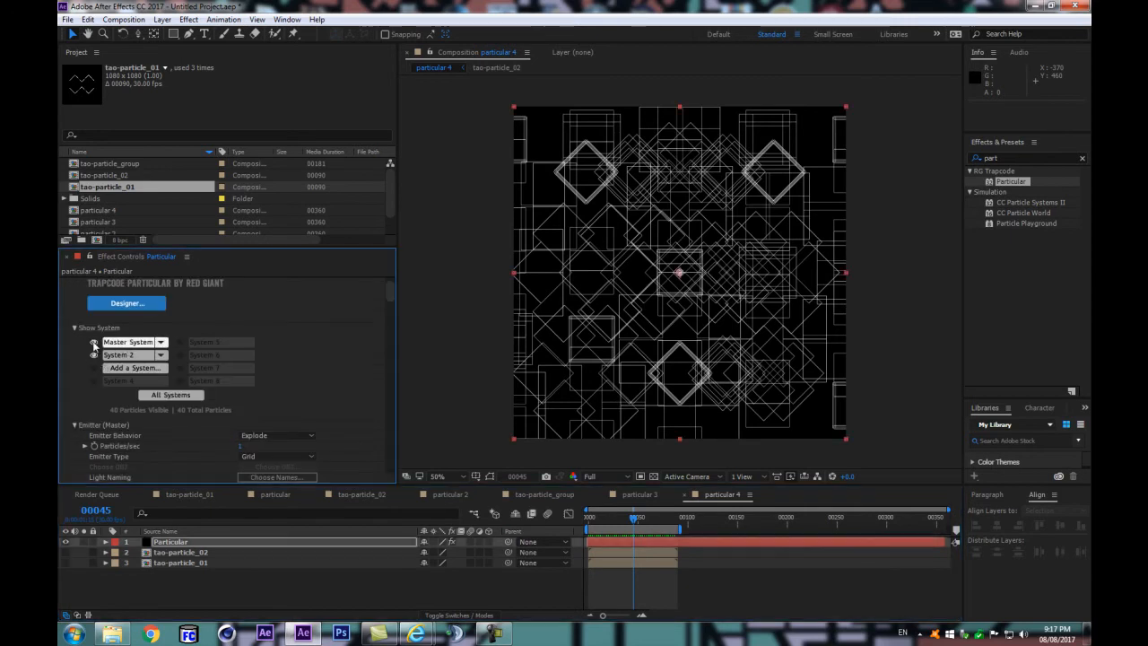
scroll(219, 415, down, 5)
click(249, 420)
text(1080)
key(Return)
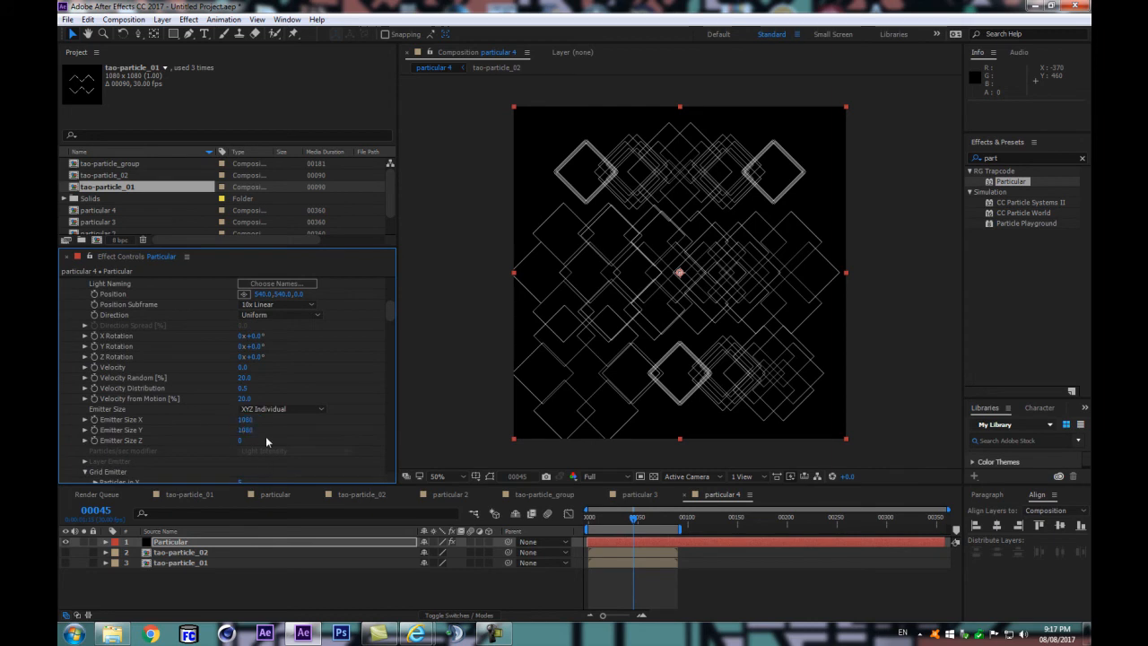
Step: Try other particle counts for the Master grid emitter, undoing the X change and adjusting Particles in Y
scroll(265, 436, down, 3)
drag(239, 399, 258, 418)
key(ctrl+z)
drag(240, 410, 254, 419)
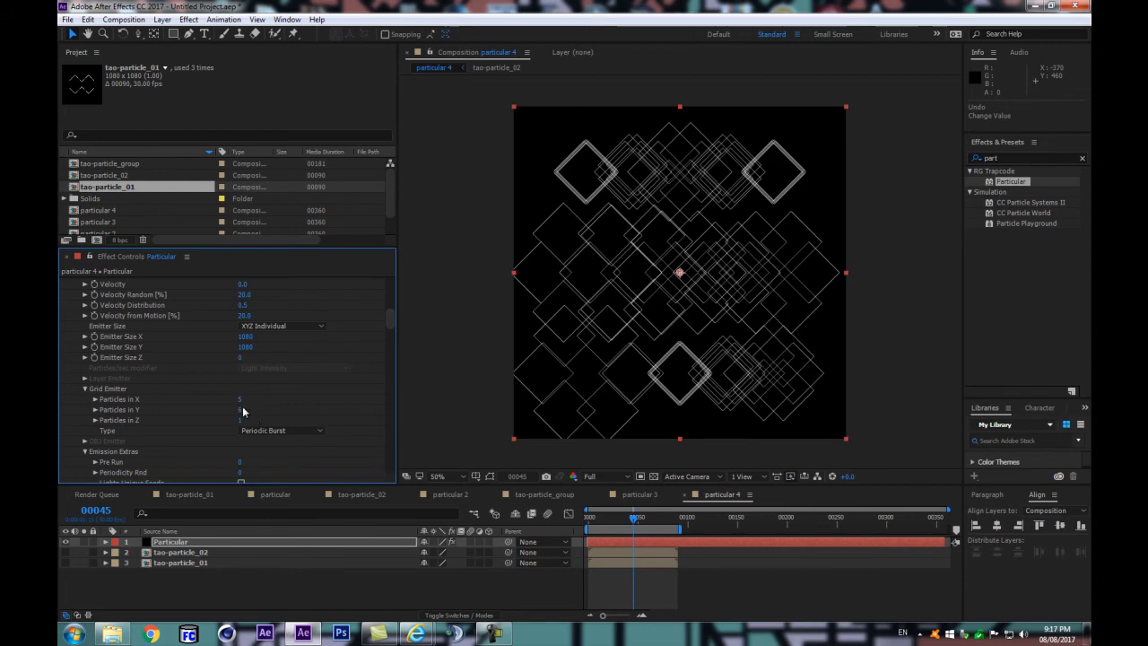
drag(239, 409, 232, 410)
Step: Switch to System 2's settings and set Emitter Size X S2 and Emitter Size Y S2 to 1080
scroll(242, 406, up, 8)
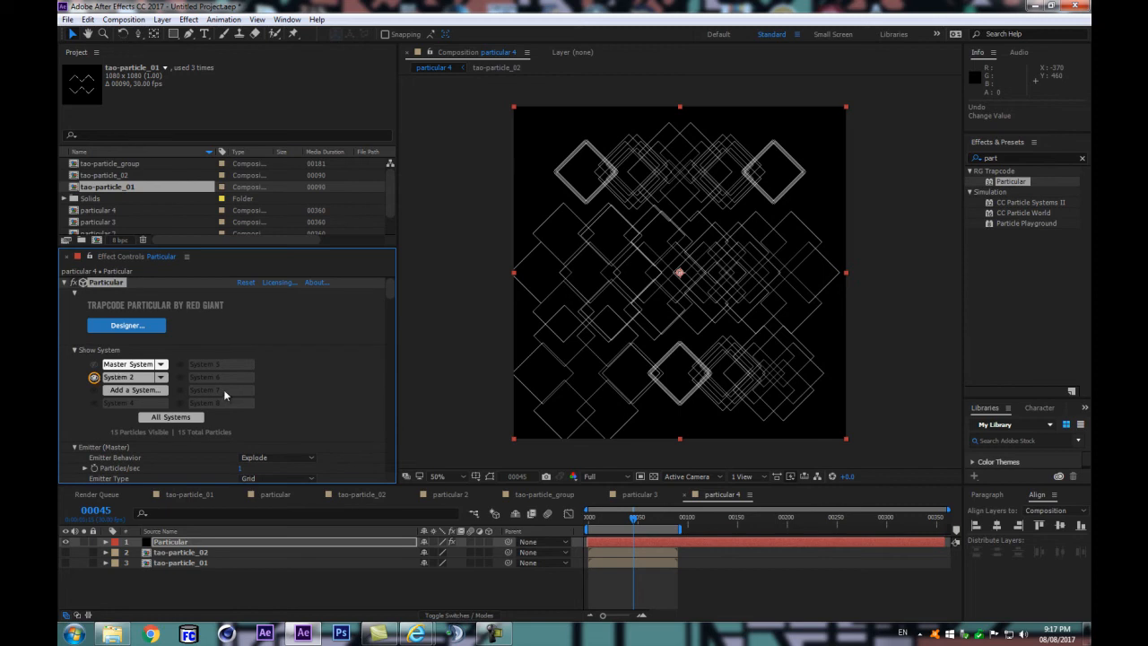
scroll(255, 408, down, 8)
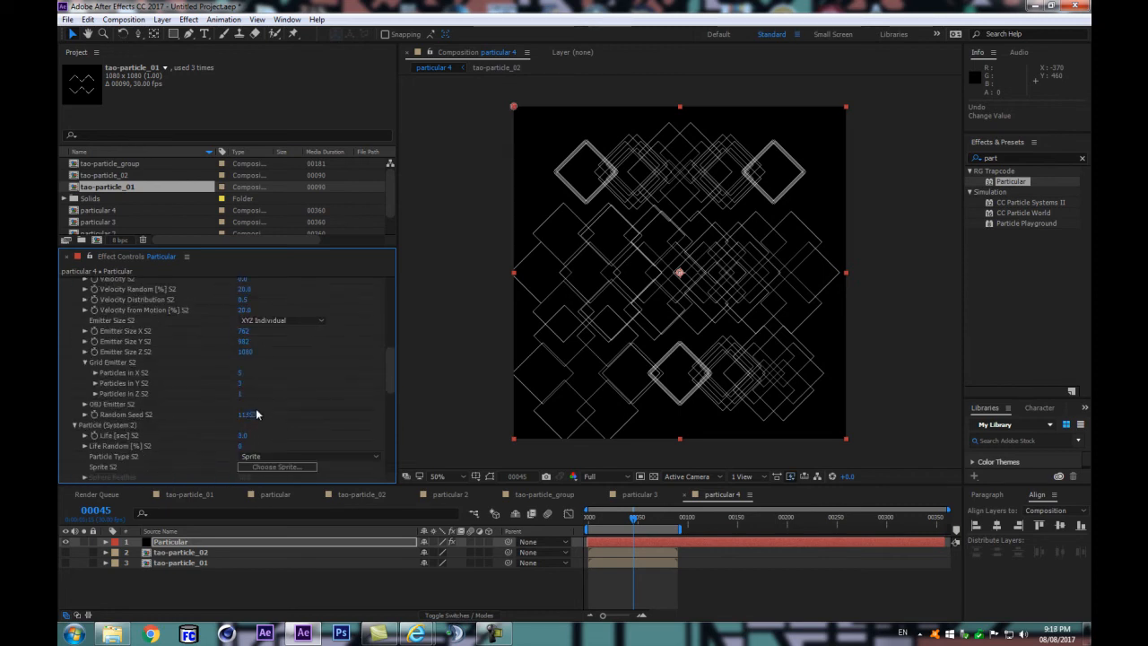
click(245, 330)
text(1080)
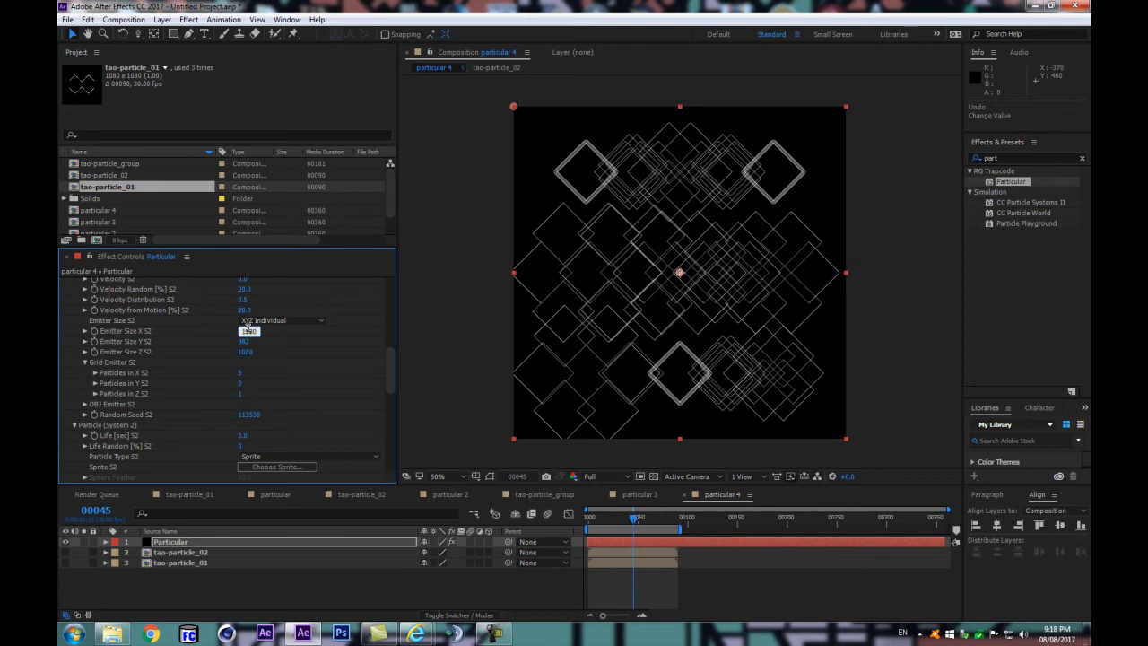
key(Tab)
text(1080)
key(Return)
Step: Set Particles in Y S2 to 5 and preview the System 2 animation
click(239, 383)
key(Return)
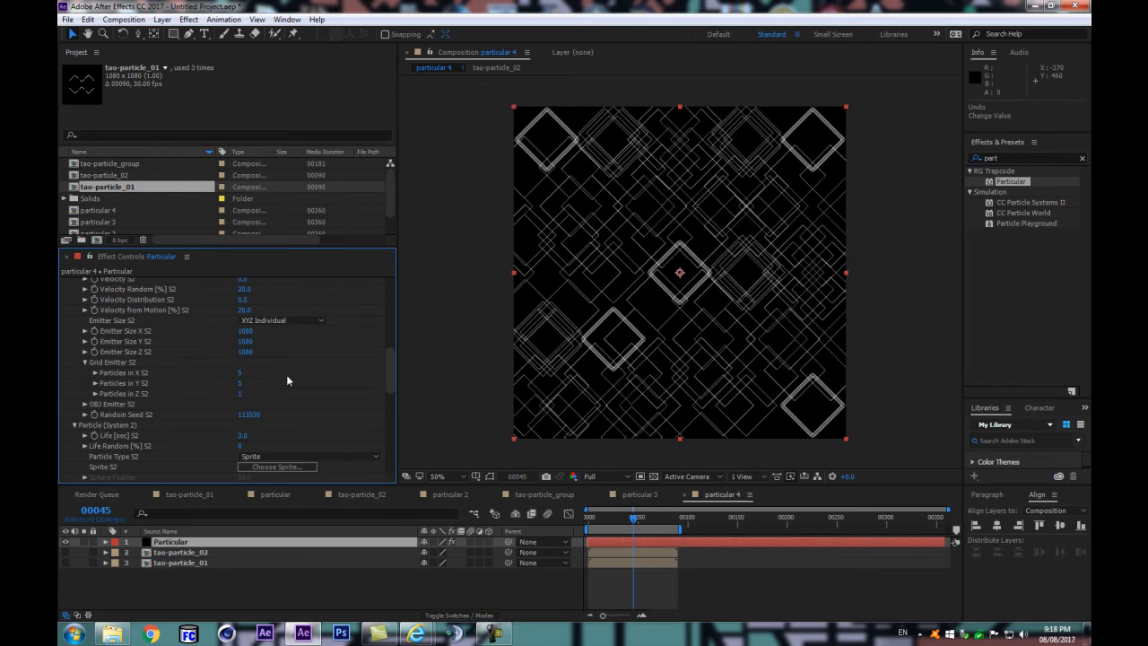
click(259, 588)
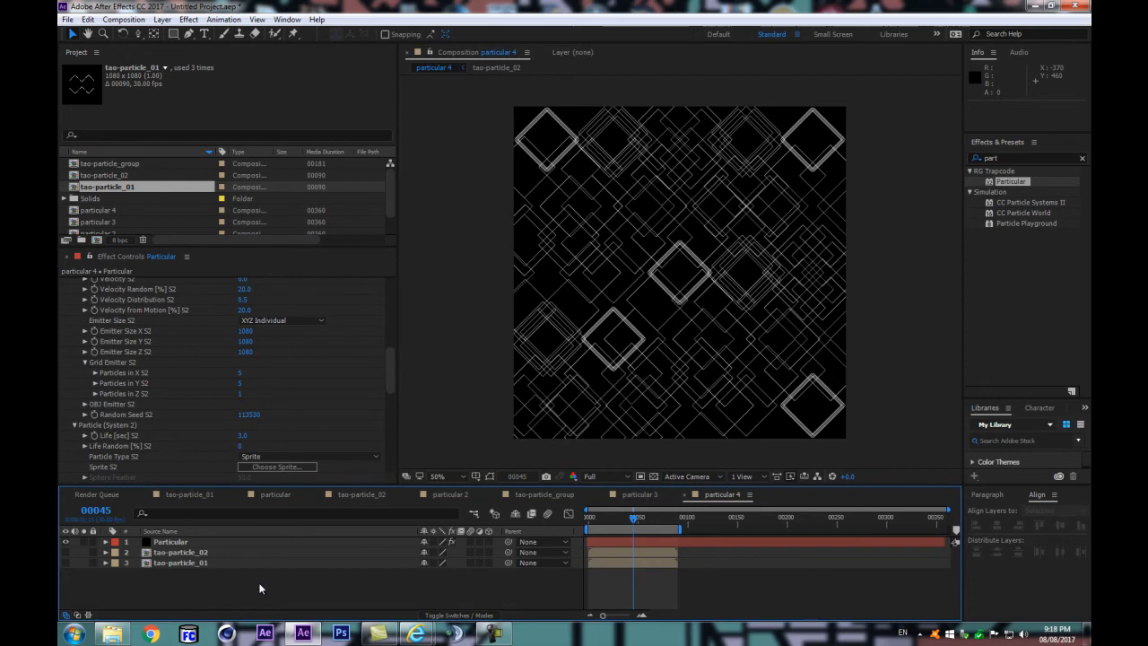
click(207, 562)
key(space)
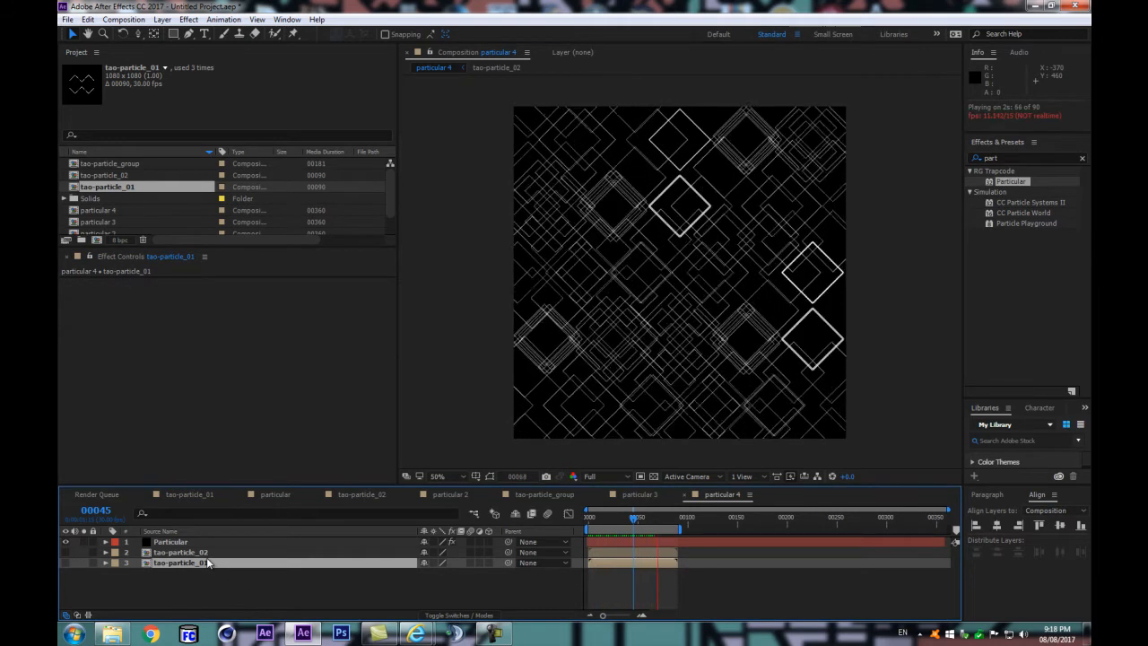
key(space)
Step: Vary the System 2 sprites by setting Size S2 to 384 and Size Random S2 to about 56%
click(166, 542)
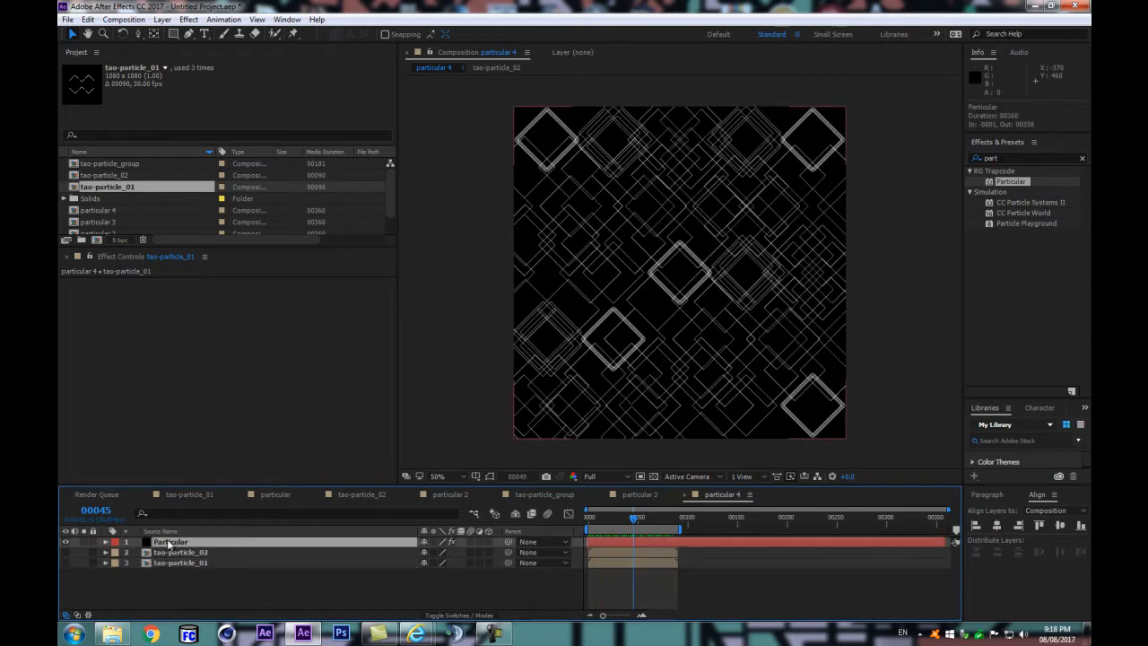
scroll(307, 394, down, 10)
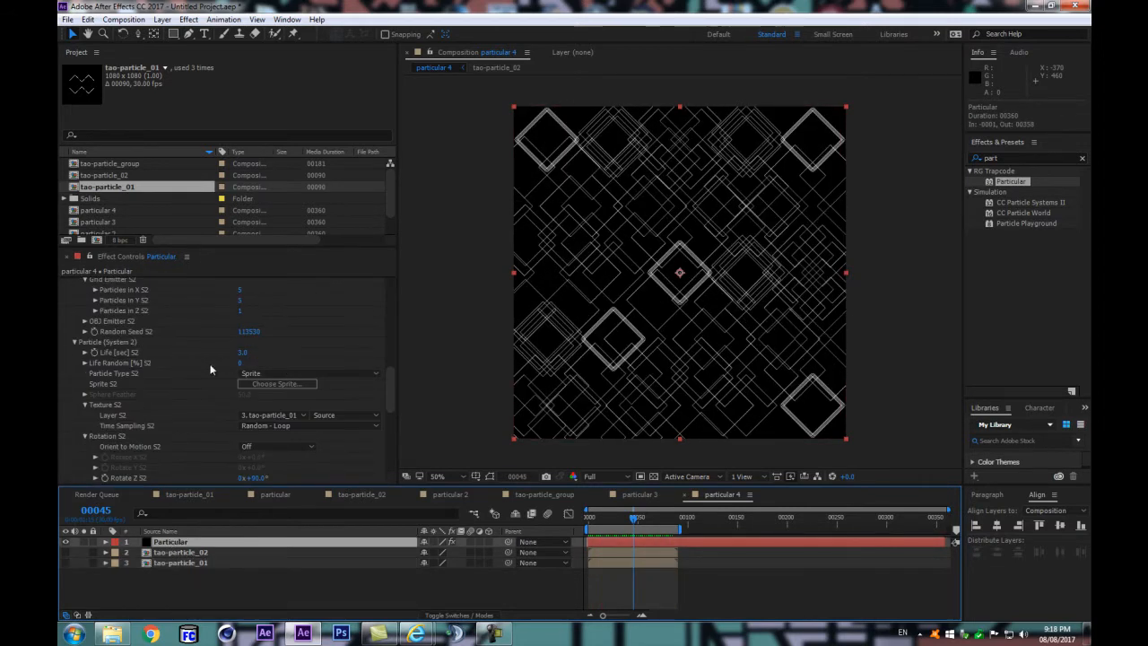
scroll(179, 368, up, 2)
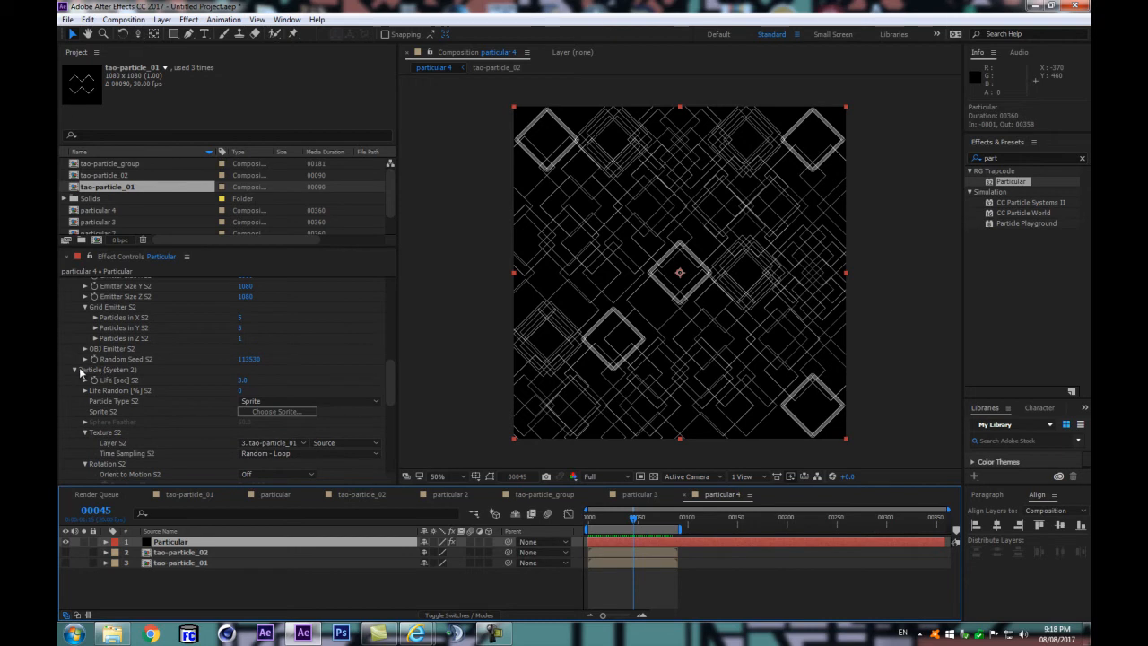
click(74, 370)
key(ctrl+z)
scroll(159, 439, down, 6)
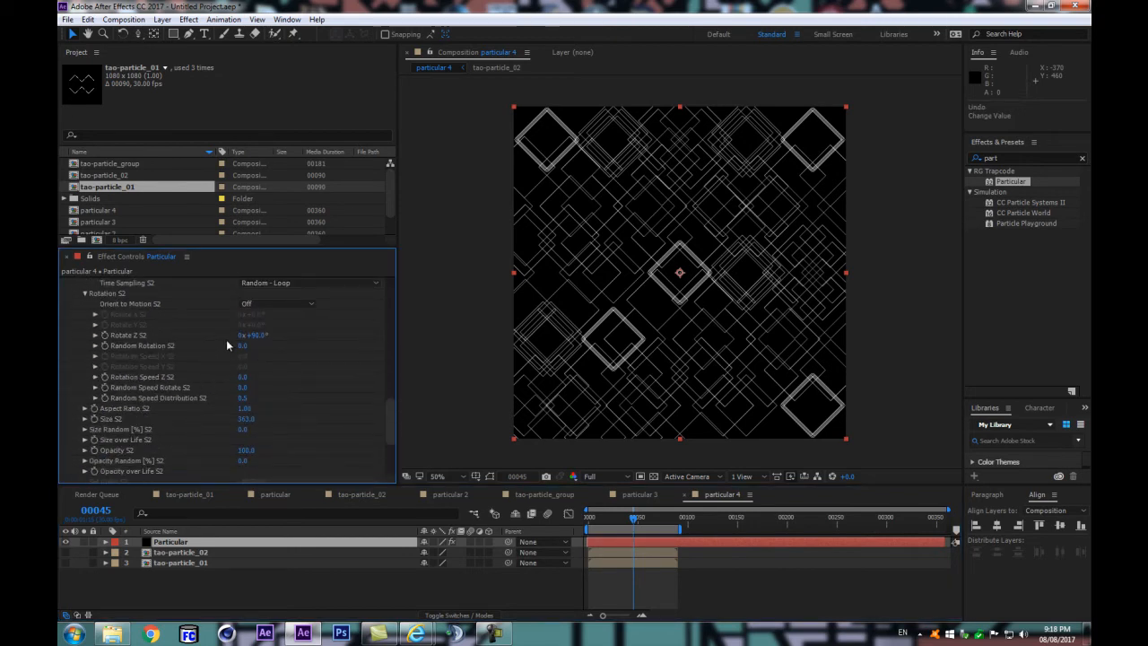
drag(245, 423, 272, 424)
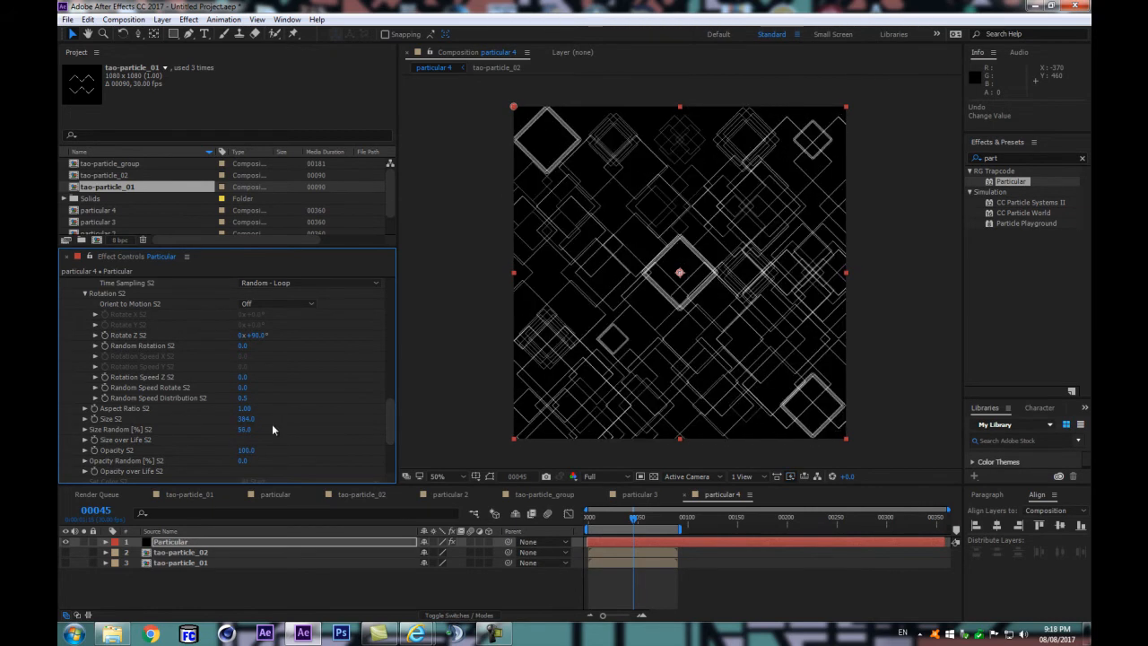
Step: Set Random Seed S2 to 115830 and preview the animation
scroll(277, 408, up, 6)
drag(254, 385, 278, 379)
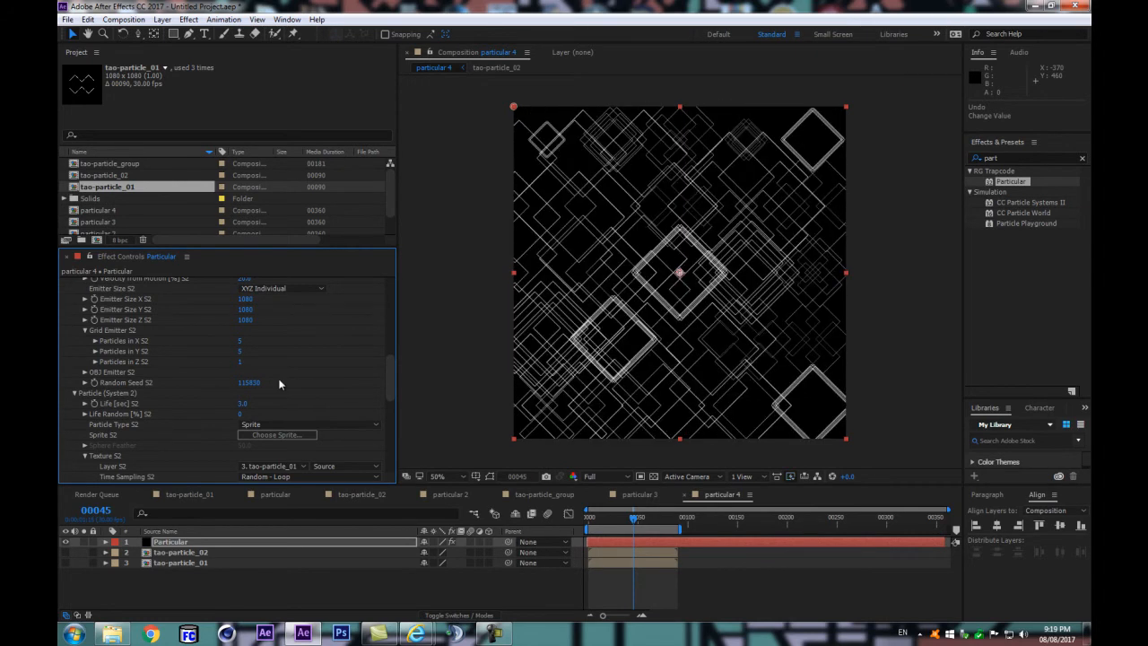
click(287, 591)
key(space)
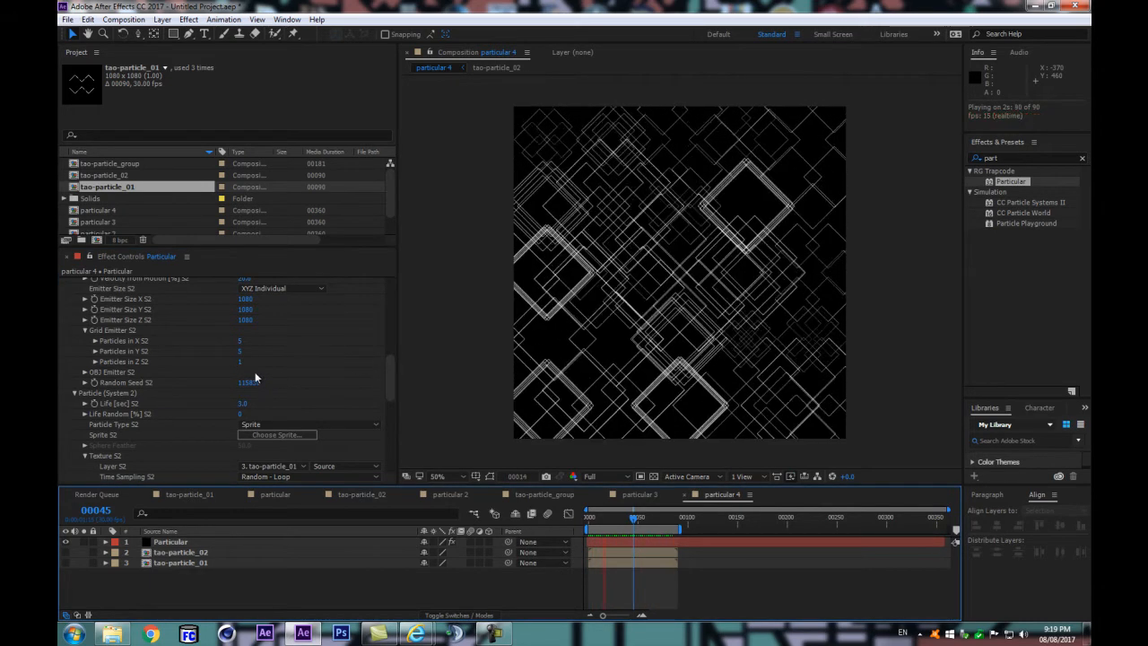
key(space)
Step: Show the Master System together with System 2 and reduce Particles in X S2 and Particles in Y S2 to 3
scroll(150, 337, up, 10)
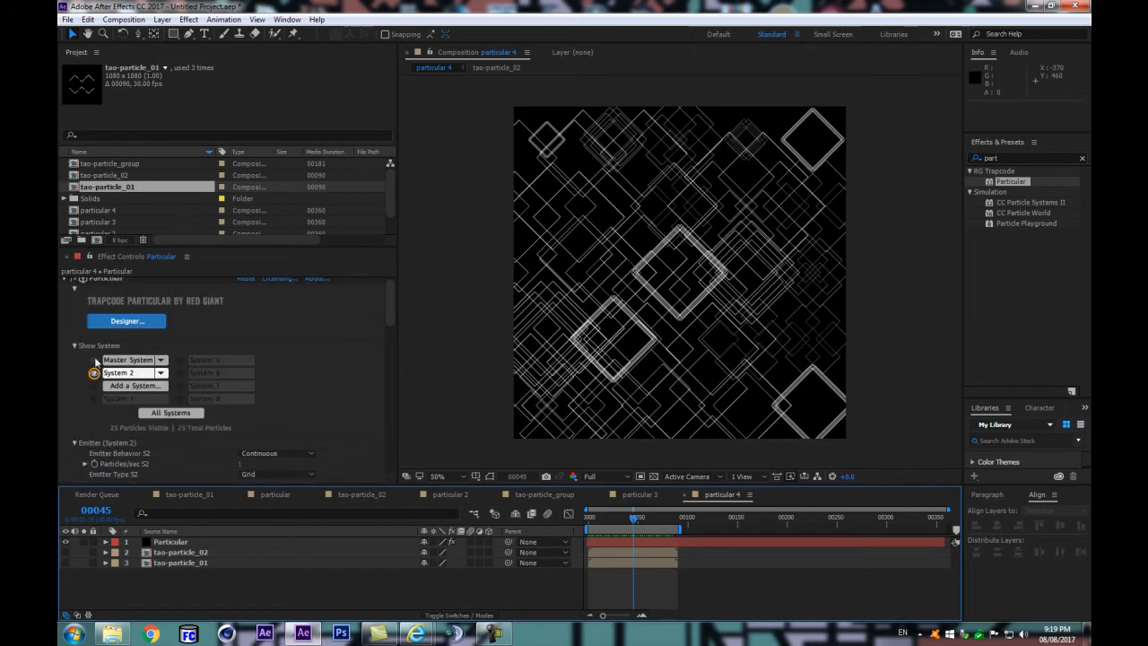
click(93, 360)
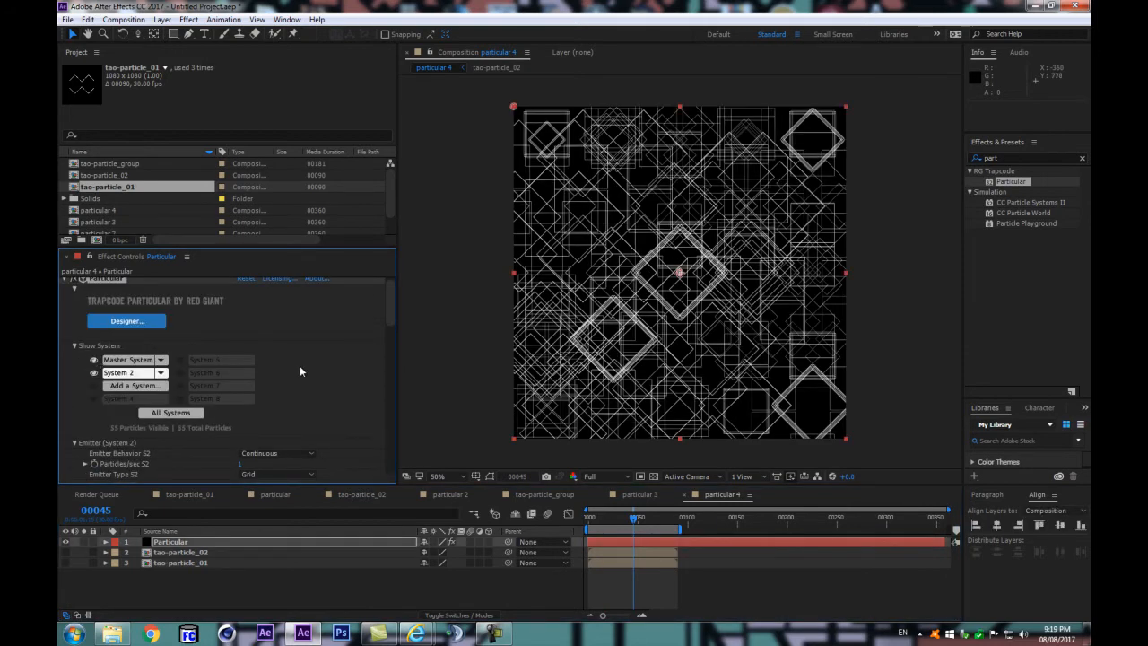
scroll(293, 369, down, 10)
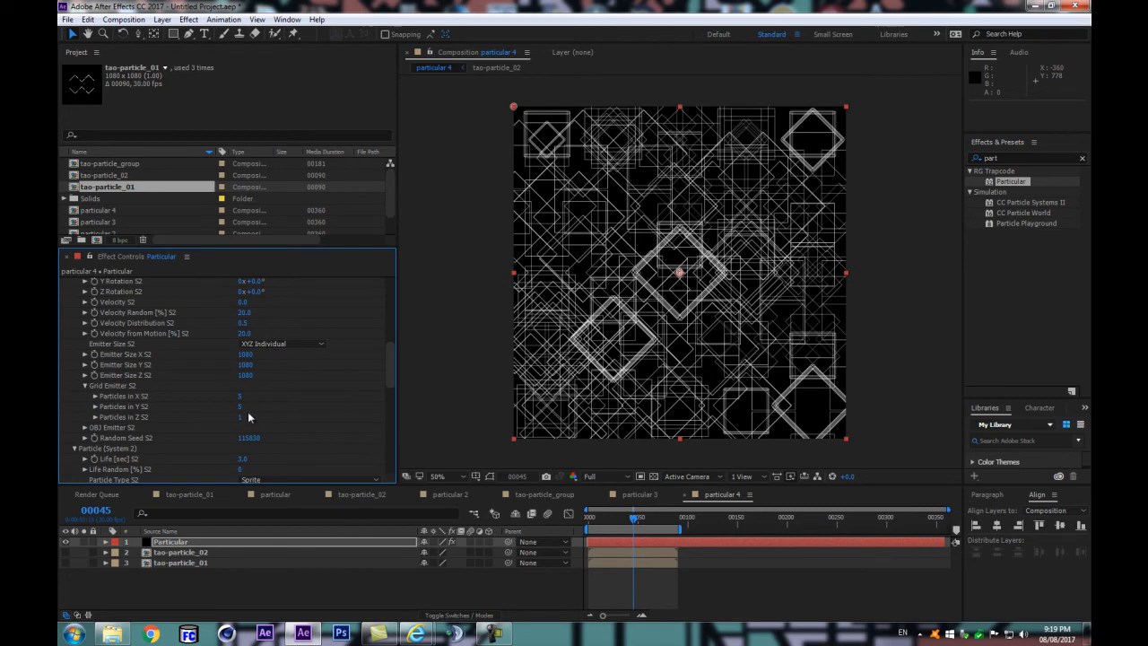
click(241, 408)
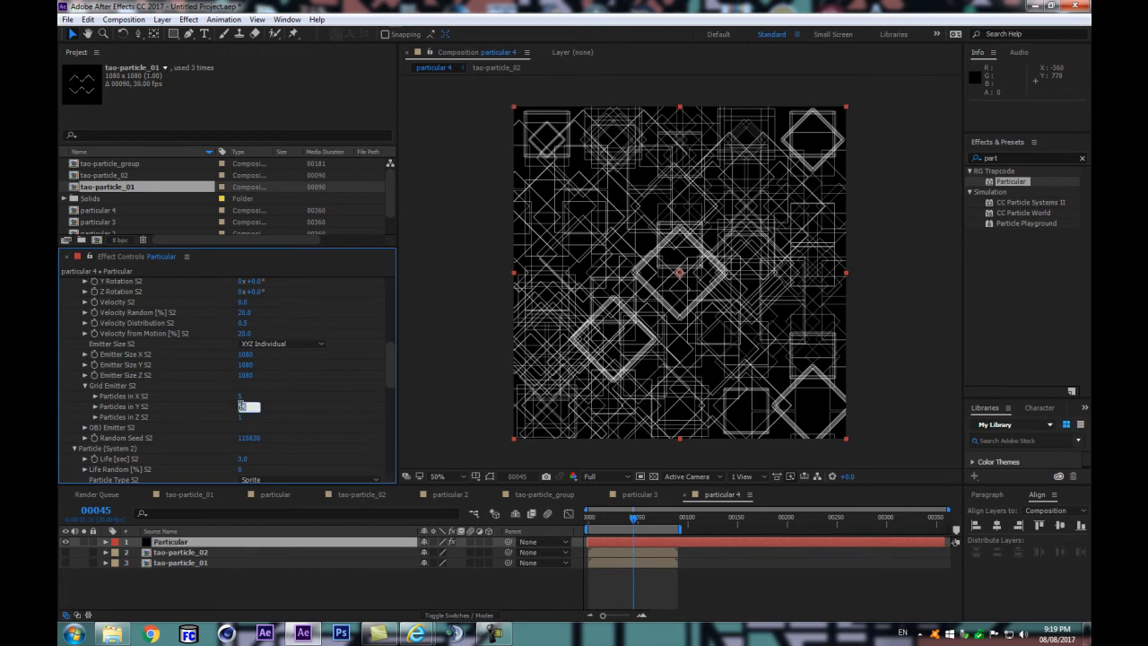
text(3)
key(Return)
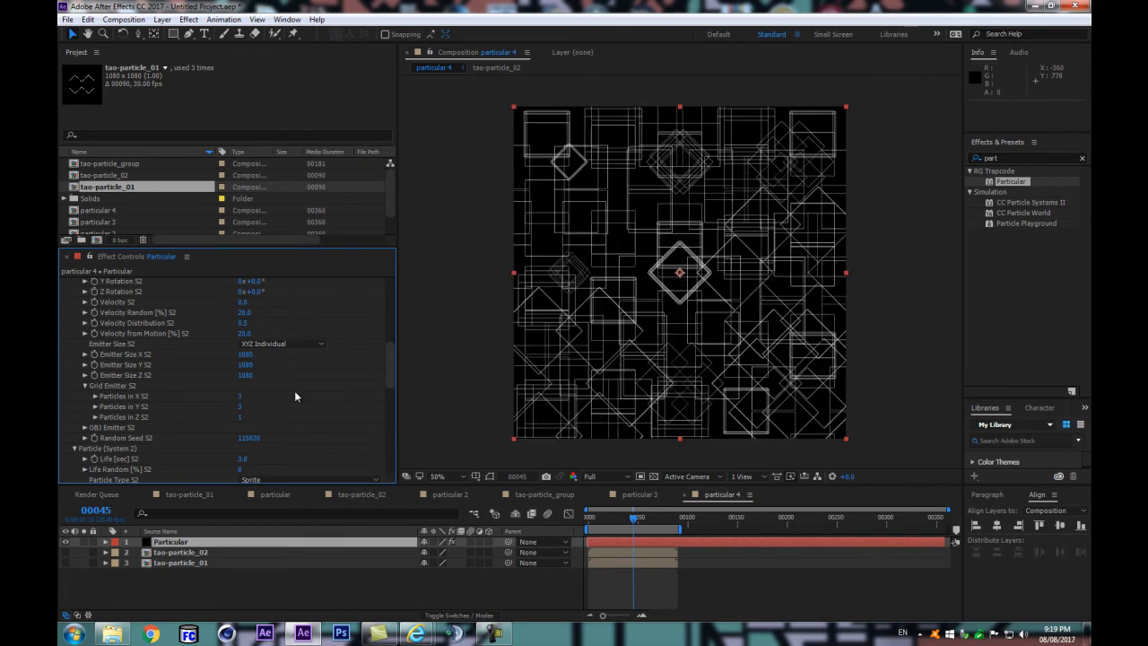
Step: Set Emitter Size X S2, Y S2 and Z S2 to 800
click(245, 354)
text(800)
click(245, 365)
text(800)
click(244, 376)
text(800)
key(Return)
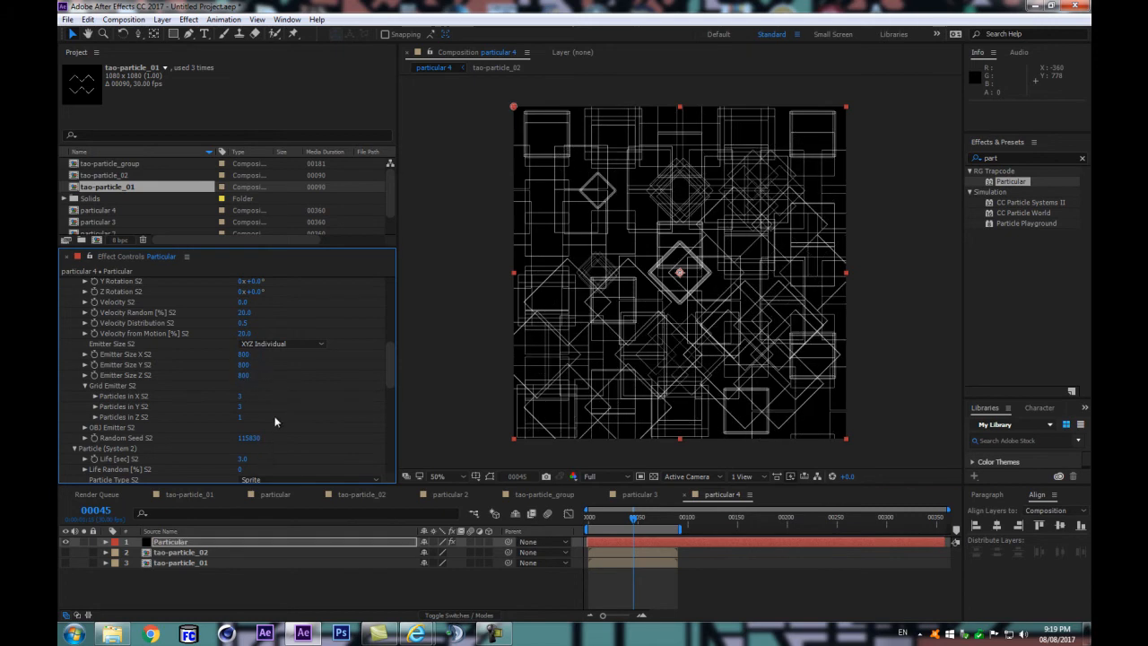
Step: Try Random Seed S2 values up to 117290 and undo back to 116500
scroll(275, 417, down, 4)
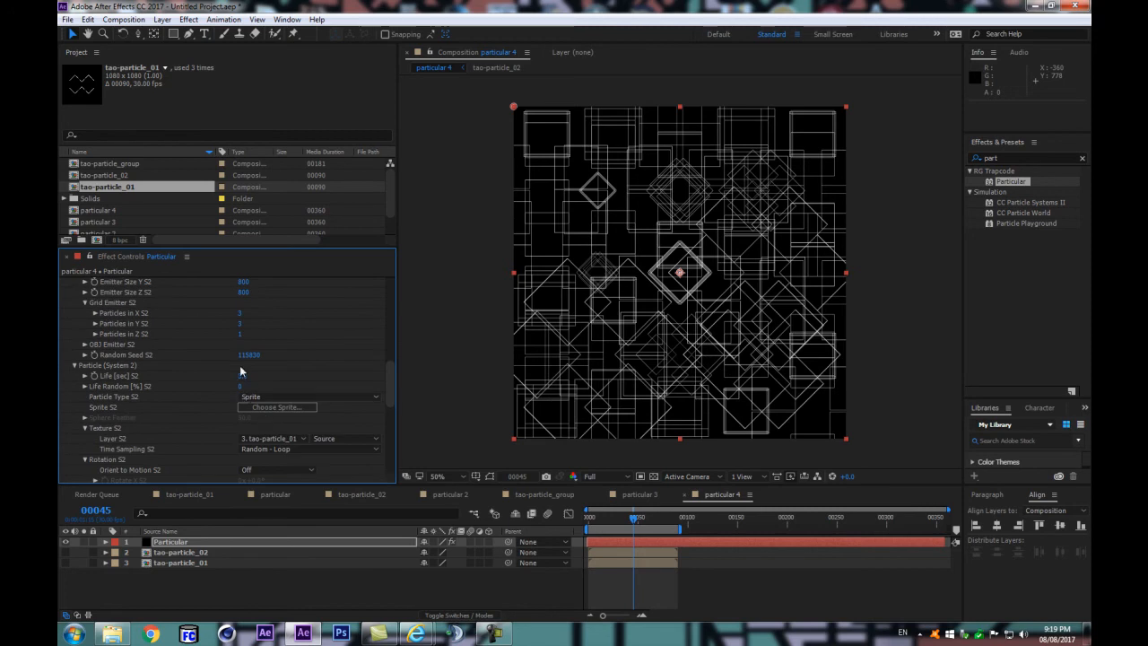
drag(247, 354, 310, 348)
drag(280, 347, 253, 359)
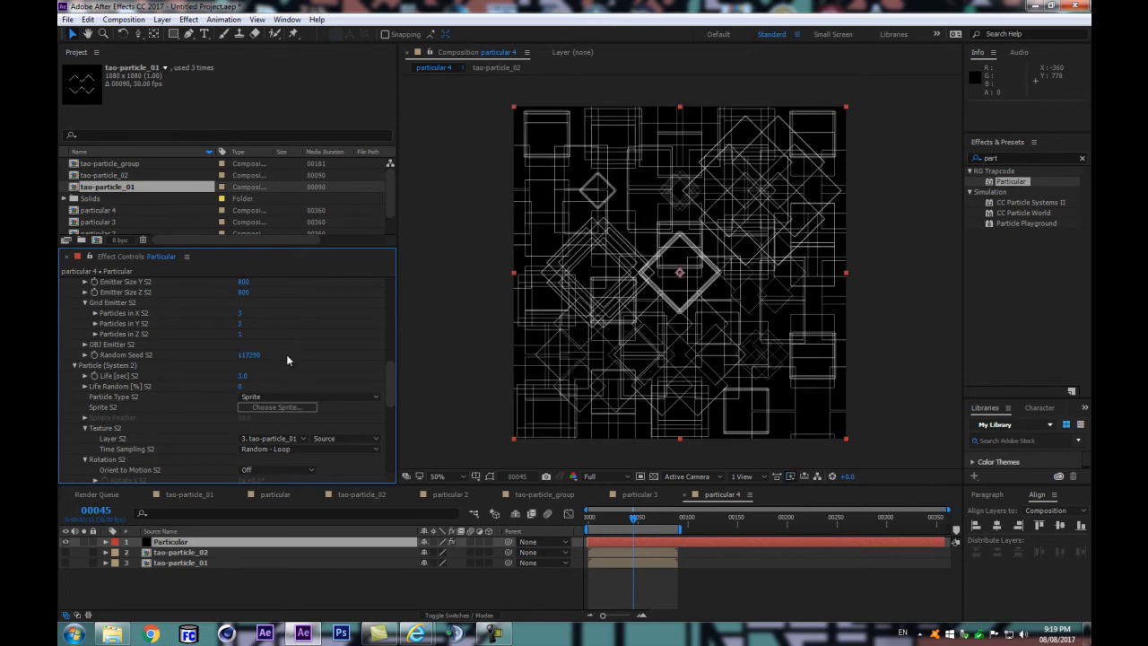
key(ctrl+z)
key(ctrl+z)
key(ctrl+z)
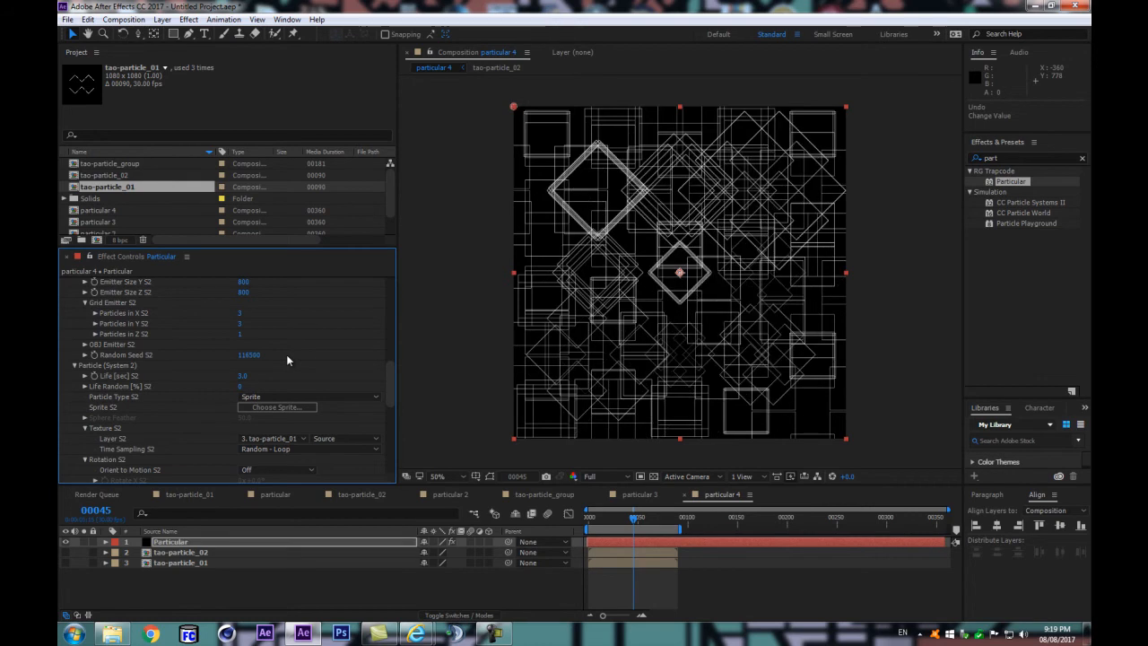
Step: Set the Master System's grid to 3 Particles in X and 3 Particles in Y
scroll(283, 351, up, 4)
scroll(283, 358, up, 6)
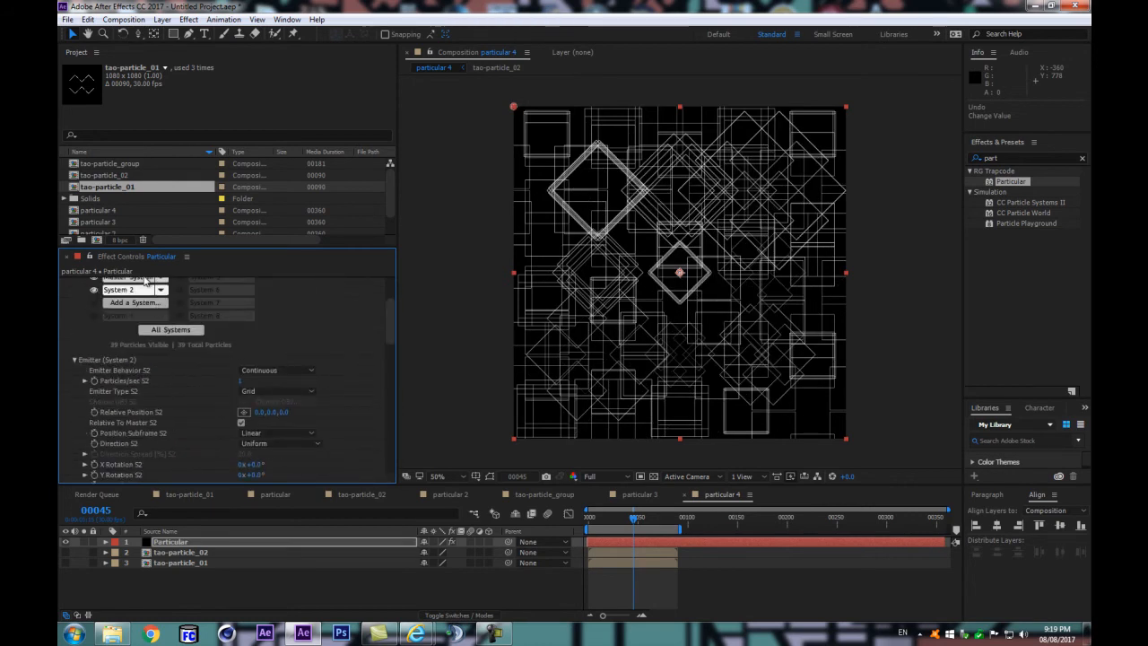
click(145, 281)
scroll(286, 382, down, 3)
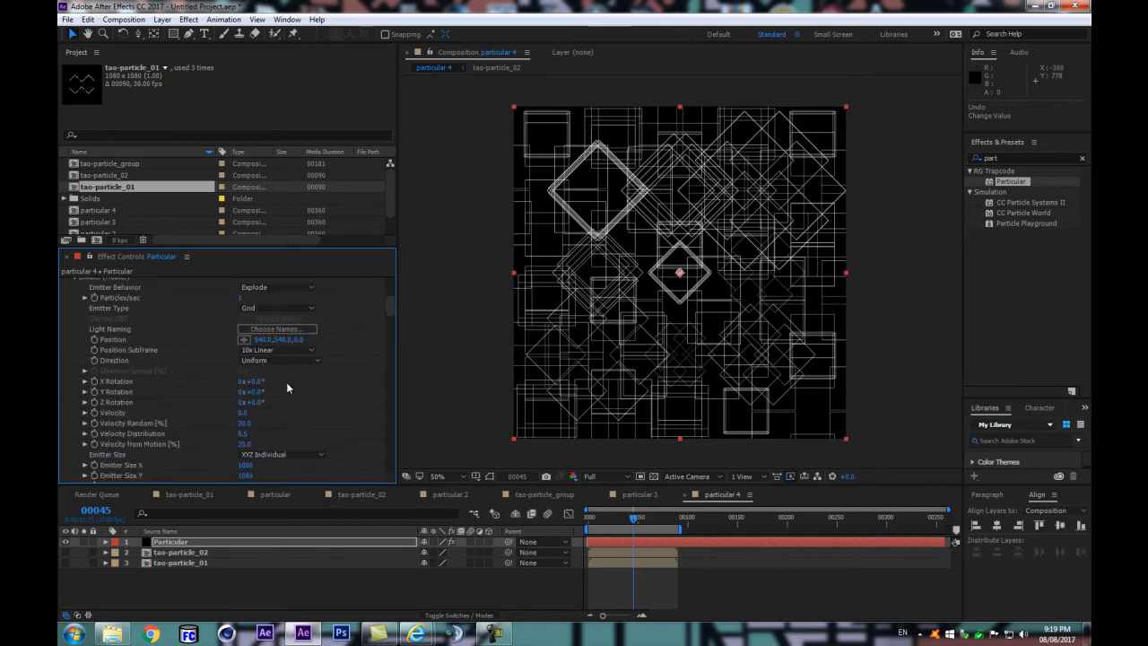
scroll(287, 382, down, 4)
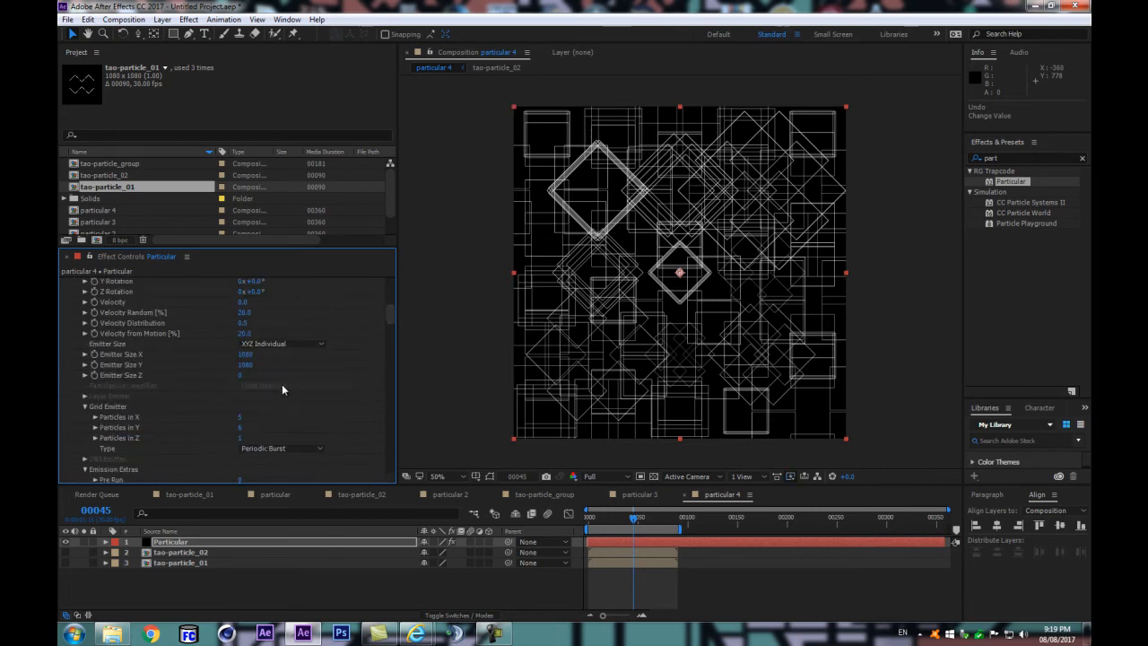
click(241, 416)
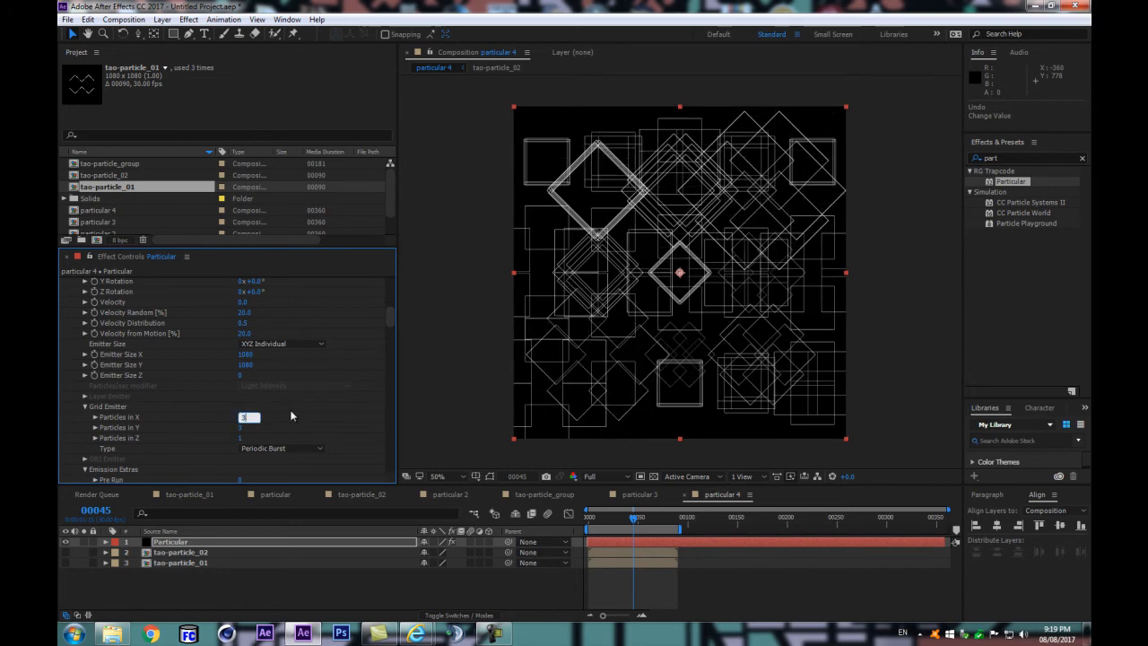
text(3)
key(Return)
Step: Set System 2's grid to 5 Particles in X S2 and 5 Particles in Y S2
scroll(290, 416, down, 20)
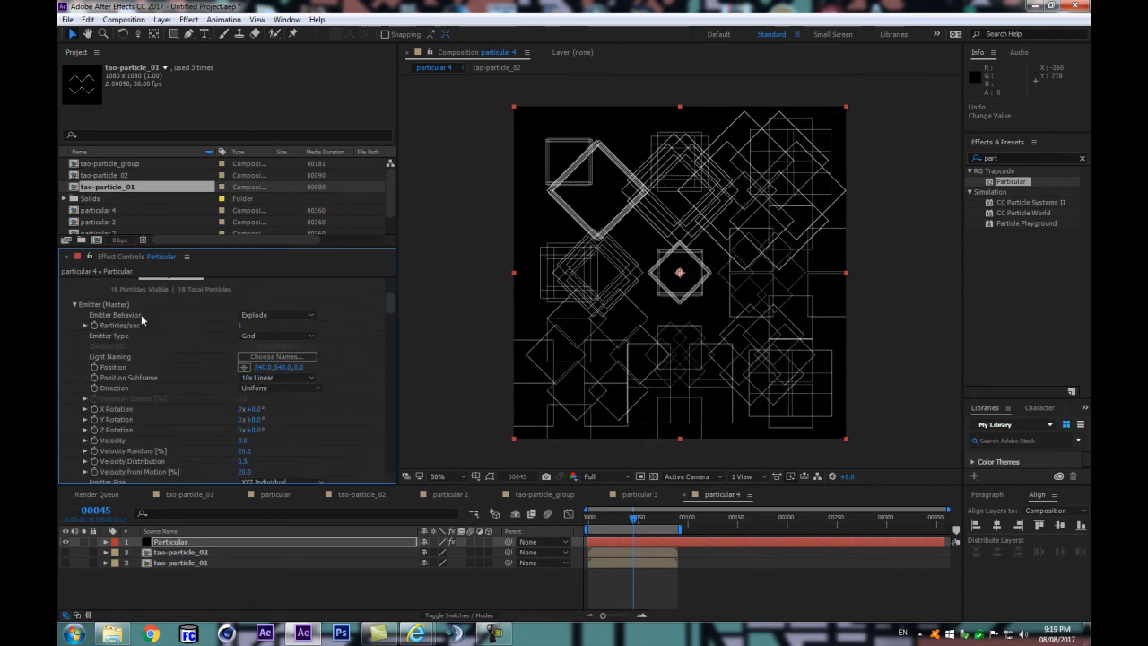
click(240, 423)
key(Return)
click(240, 435)
text(5)
key(Return)
Step: Set Emitter Size X S2 and Emitter Size Y S2 to 1080
click(241, 382)
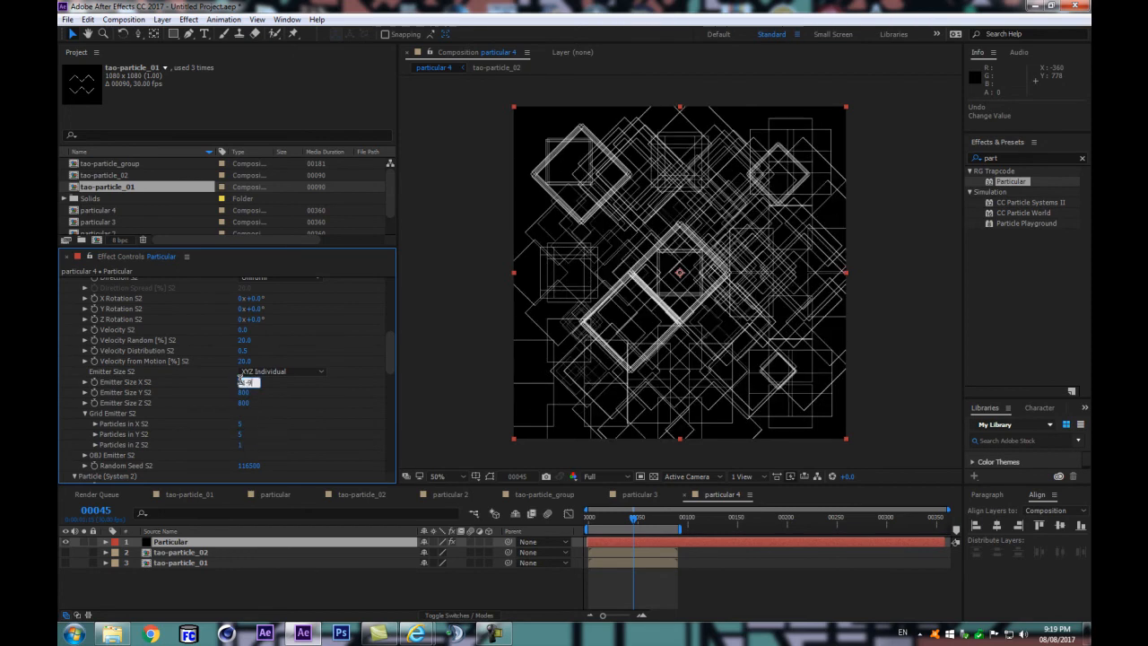
key(Tab)
text(0)
key(Return)
click(240, 382)
click(240, 393)
text(108)
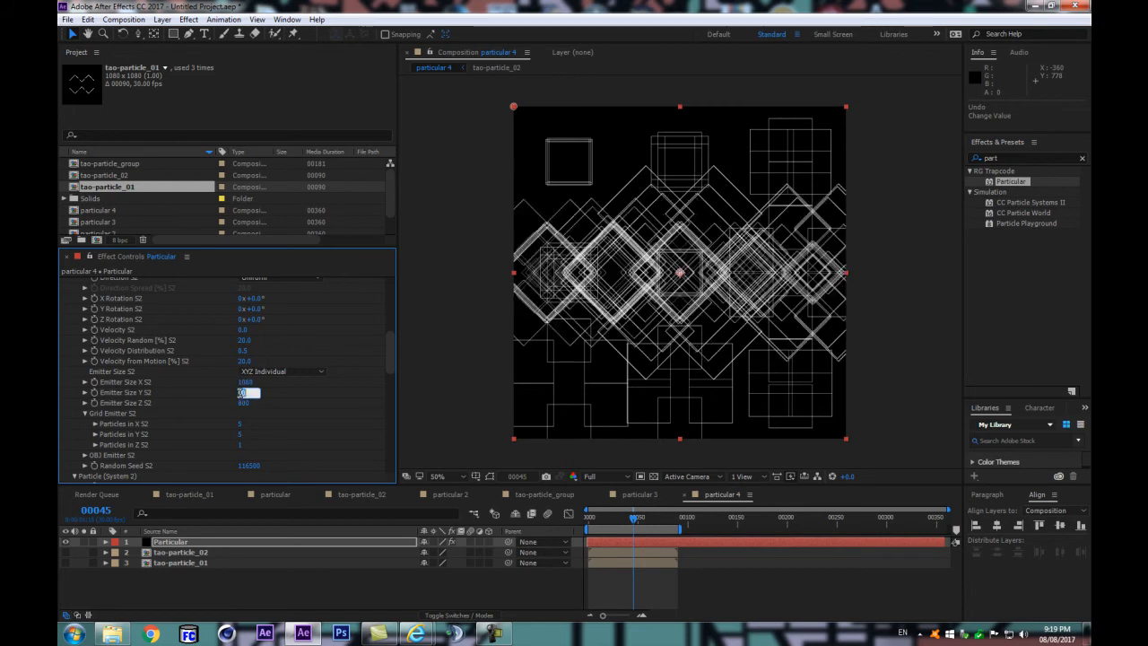
text(0)
key(Return)
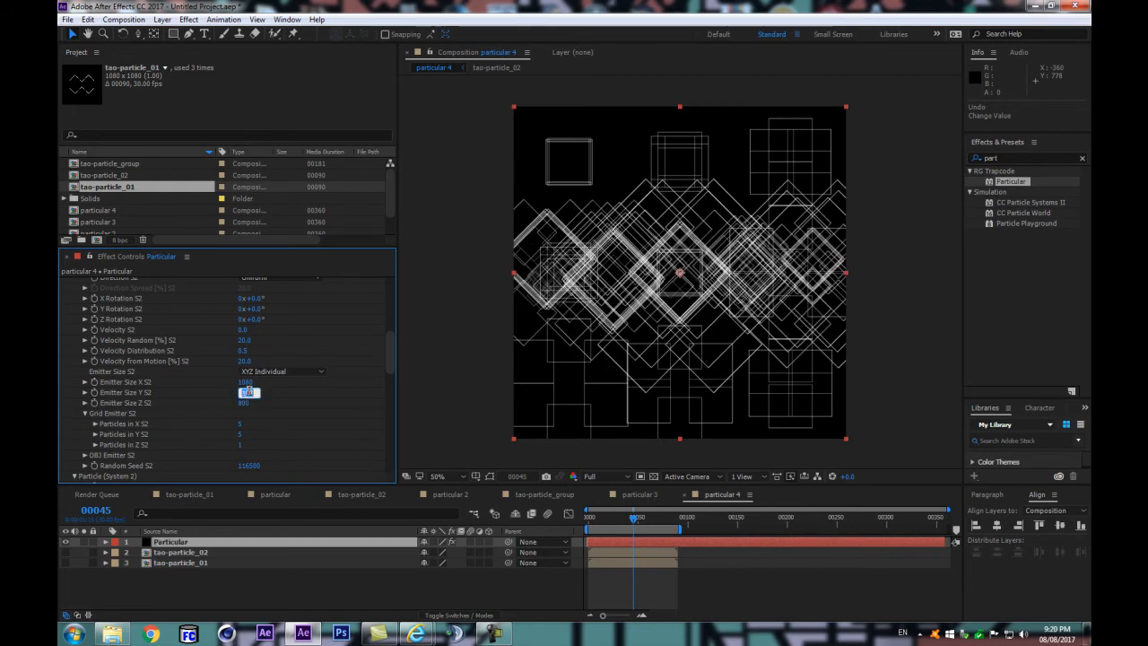
Step: Switch to the Master System's settings and hide System 2
scroll(269, 377, up, 10)
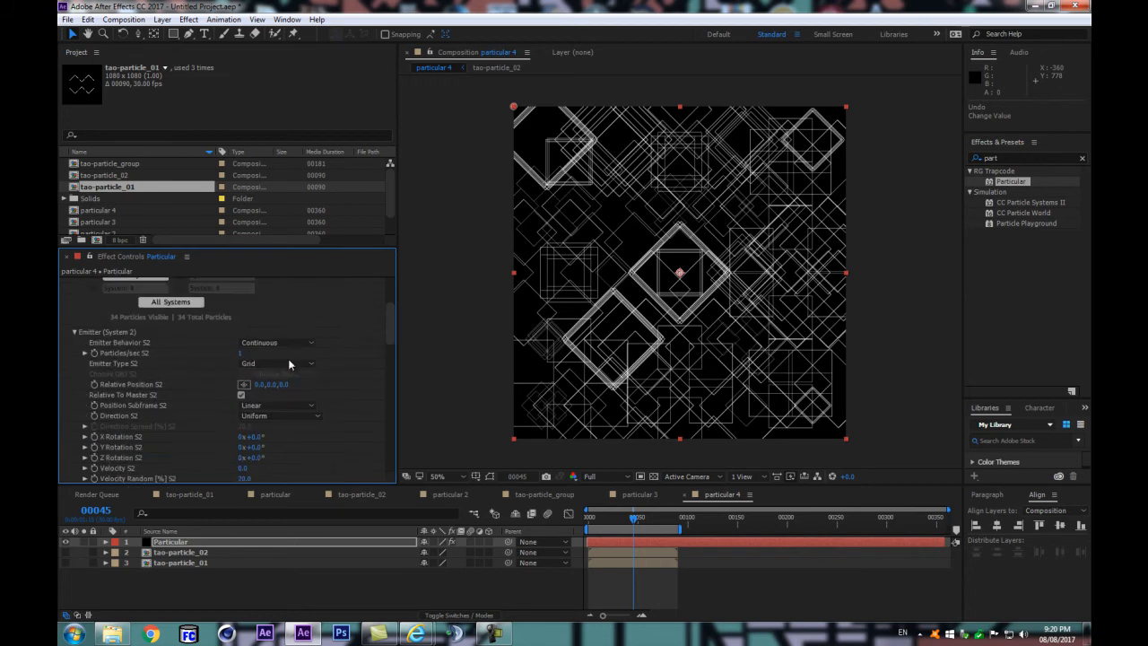
click(119, 365)
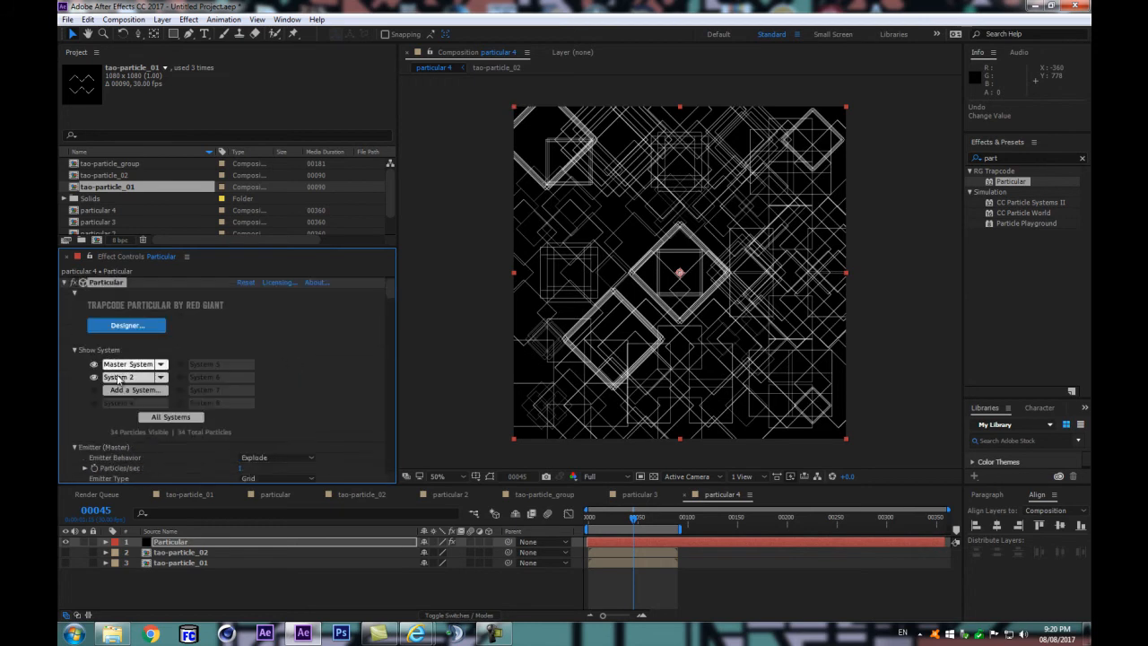
click(94, 382)
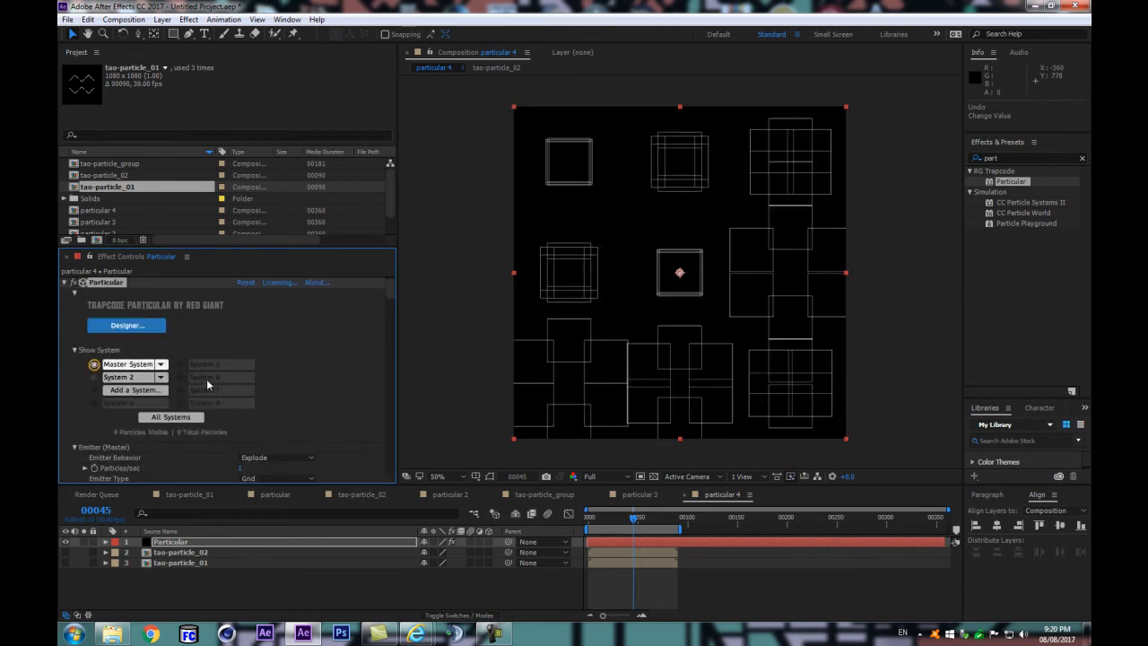
Step: Set the Master System's Size Random to 55% and change its emission Random Seed to vary the squares
scroll(269, 381, down, 5)
scroll(260, 434, down, 5)
scroll(252, 406, down, 3)
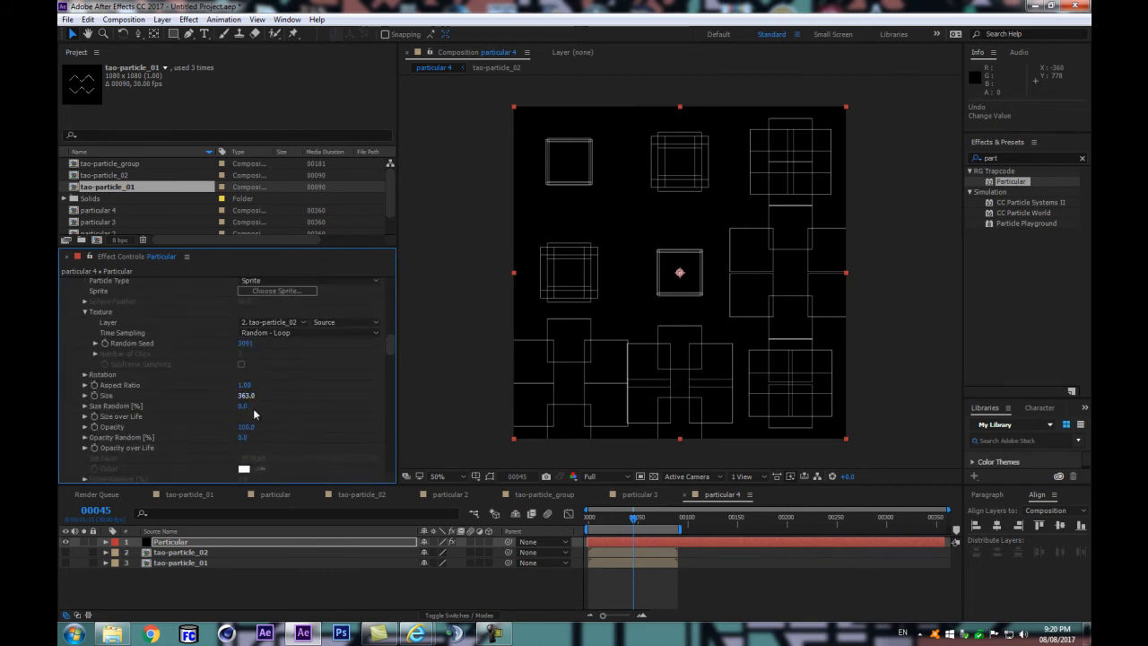
drag(250, 406, 273, 406)
scroll(273, 406, up, 4)
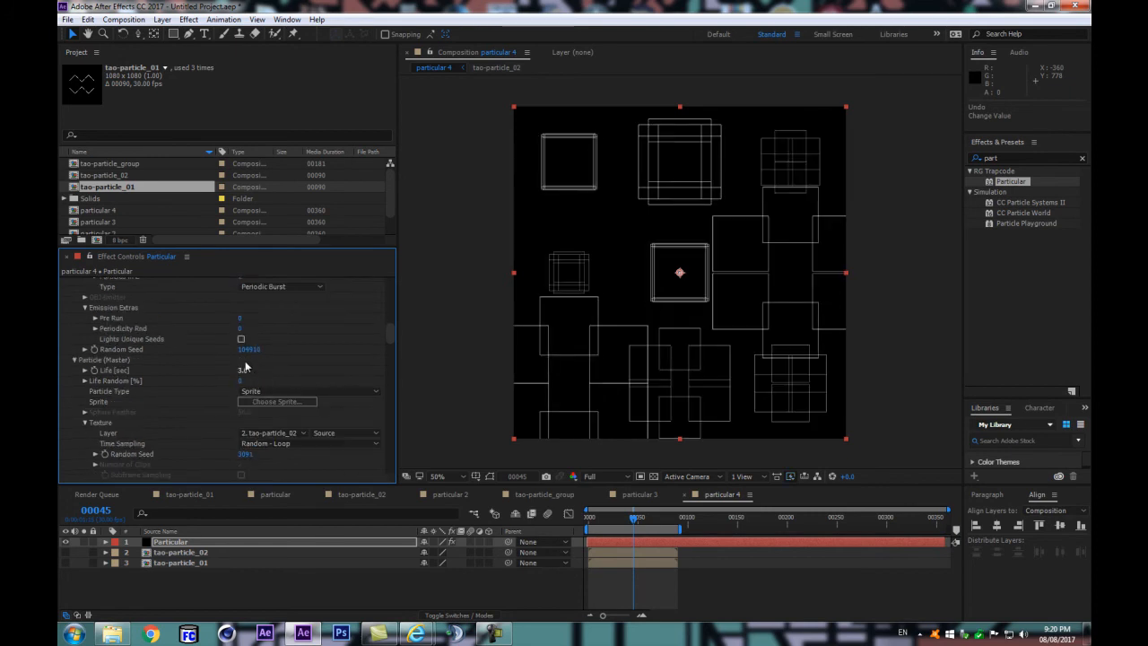
drag(304, 342, 300, 342)
Step: Show System 2 again and preview the combined animation
scroll(302, 350, up, 10)
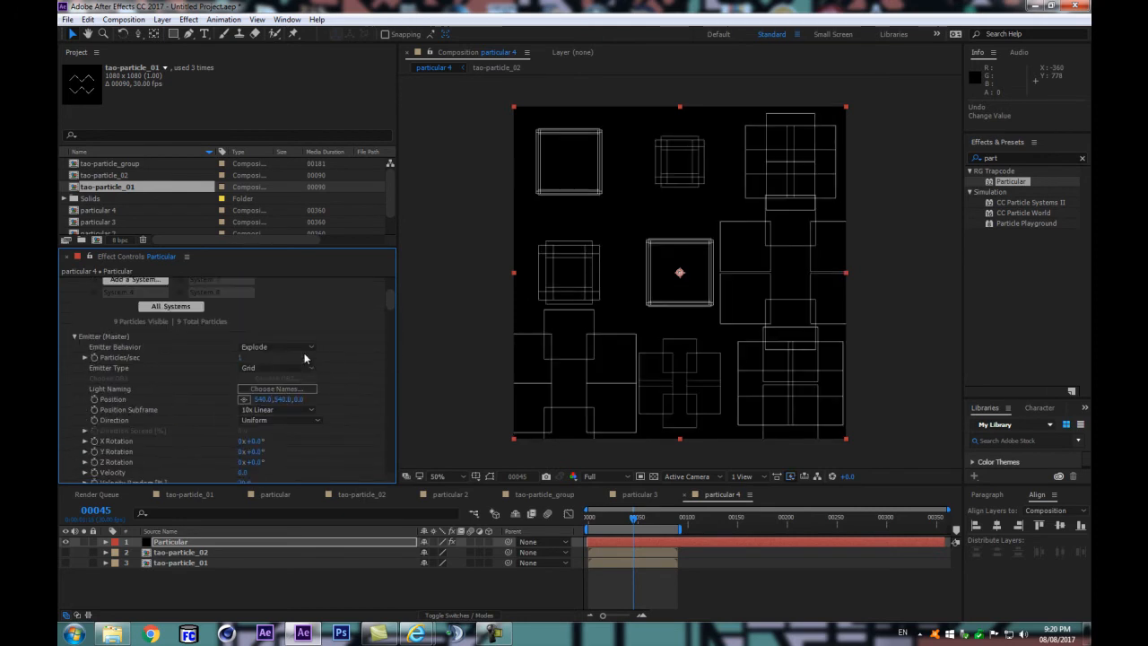
click(95, 376)
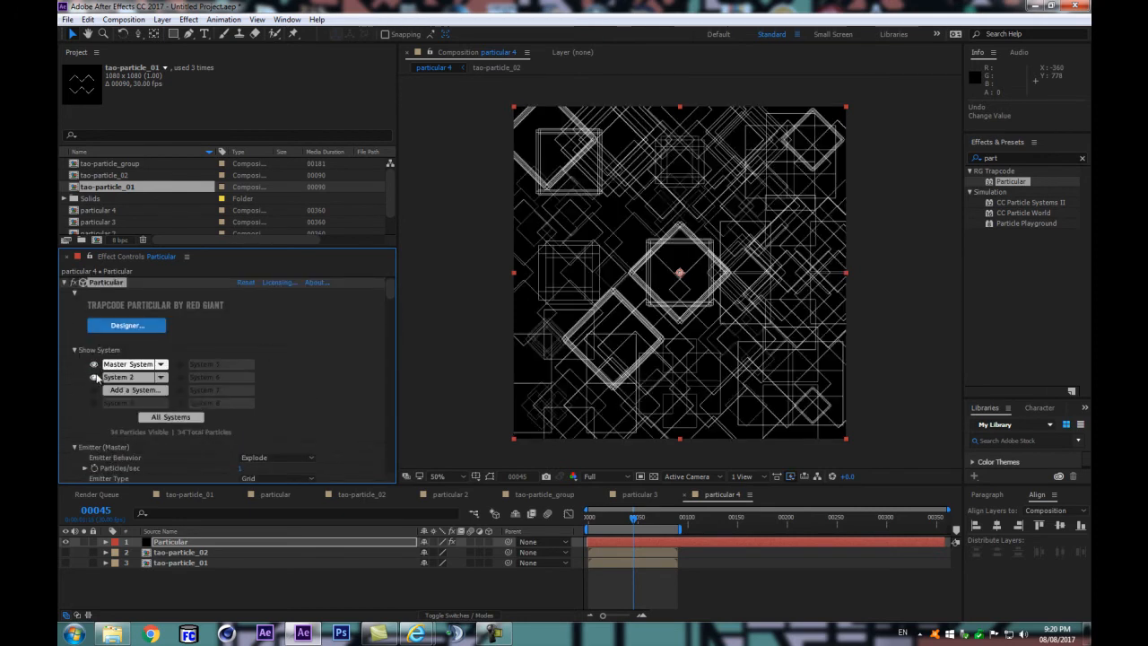
click(286, 586)
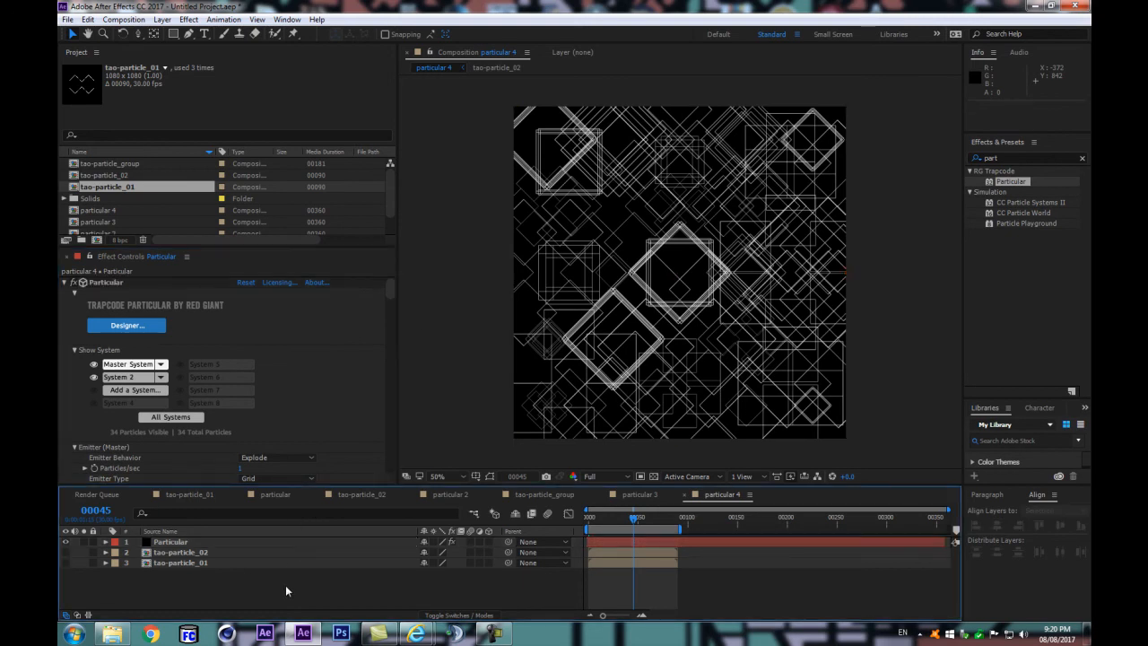
key(space)
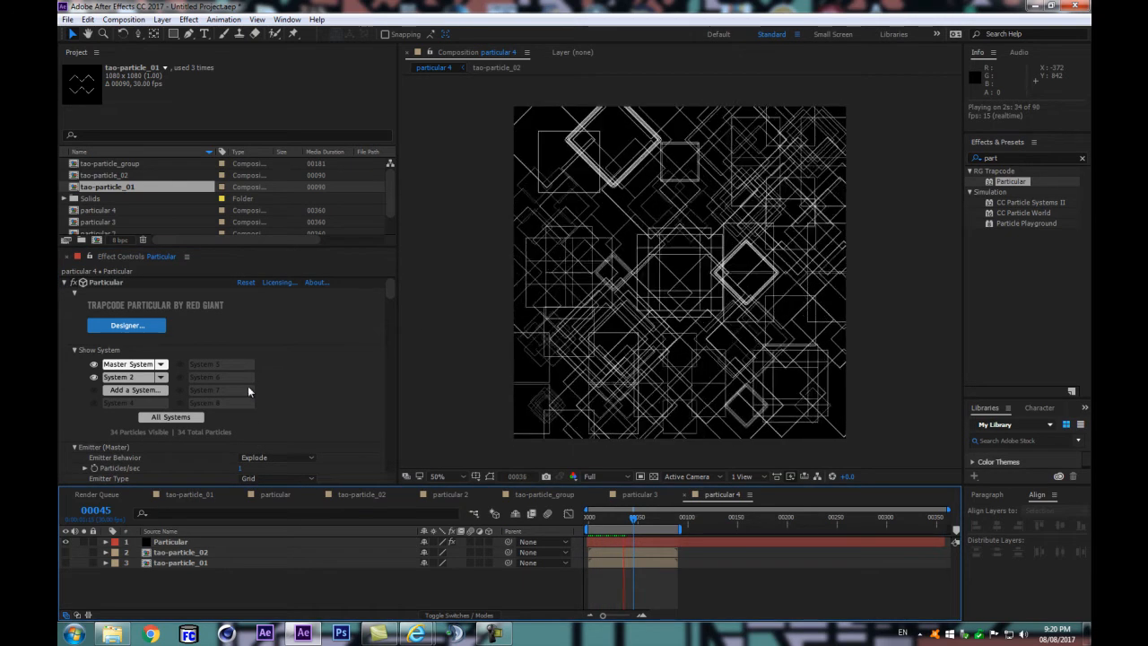
Step: Shift System 2 sideways by setting Relative Position S2 to -121, 0, 0
click(123, 378)
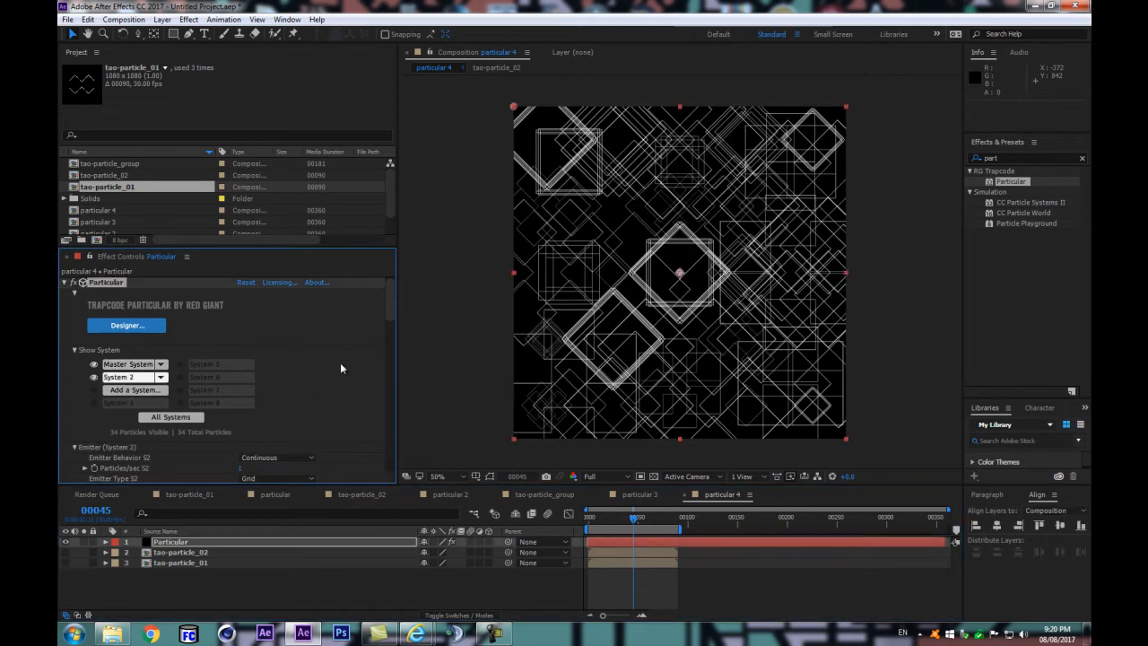
scroll(340, 364, down, 2)
scroll(340, 361, down, 3)
mouse_move(257, 392)
mouse_down()
mouse_move(275, 388)
mouse_move(175, 417)
mouse_move(206, 412)
mouse_up()
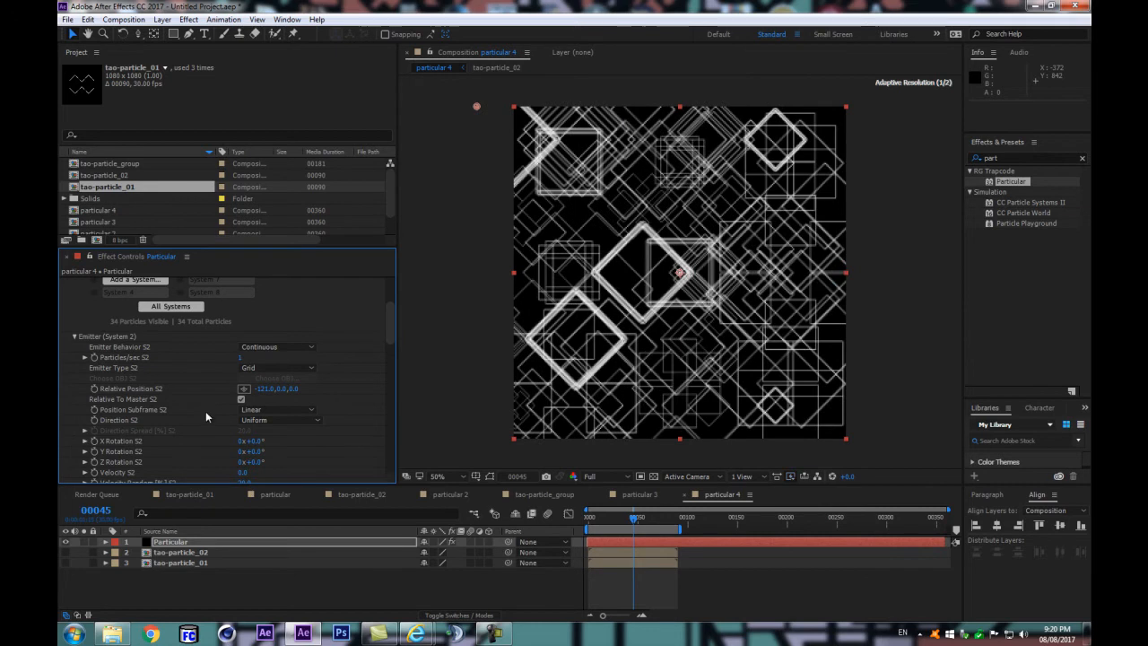
Step: Set the Master System's emitter Position to 559, 508, 0 and preview the animation
scroll(186, 384, up, 3)
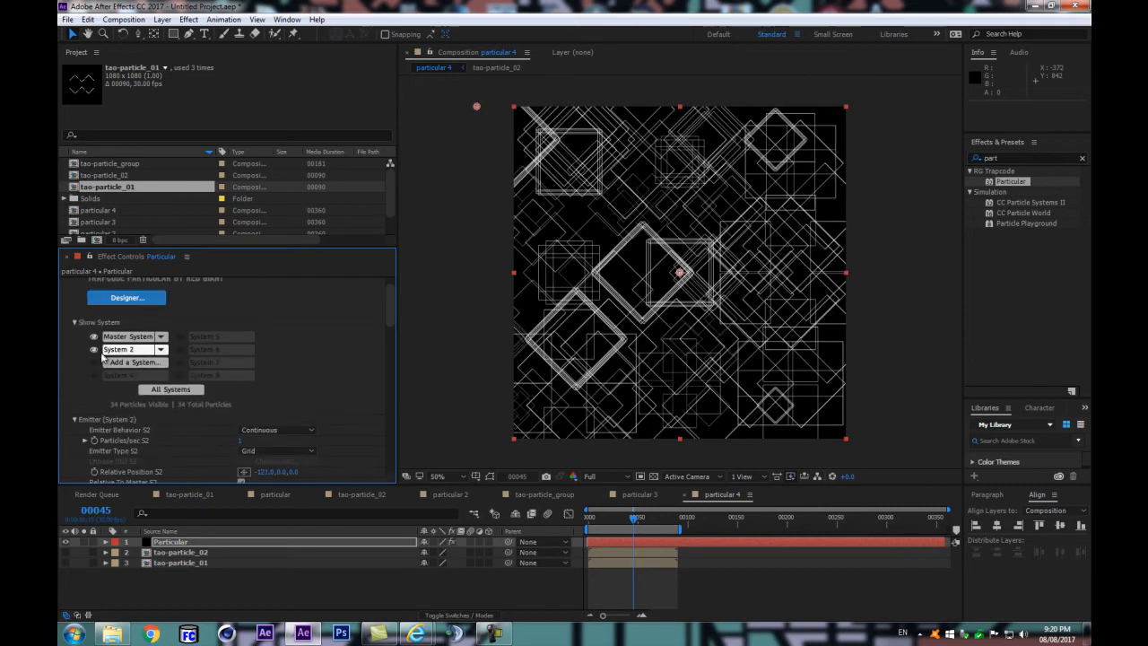
click(129, 336)
scroll(260, 422, down, 2)
drag(283, 429, 275, 451)
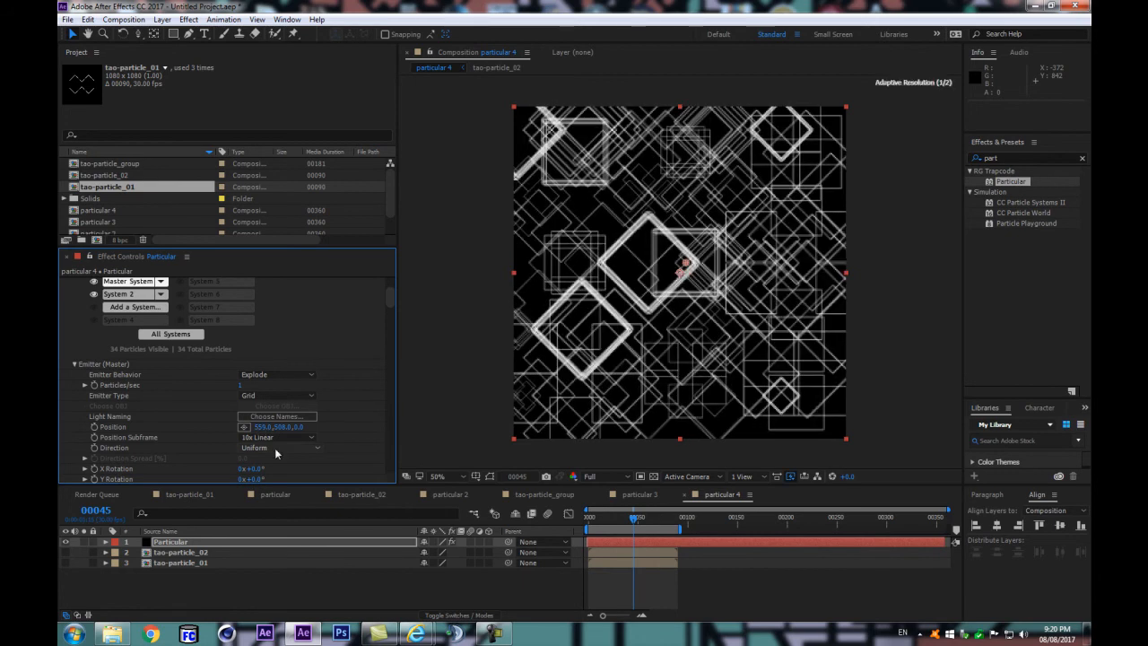
click(337, 594)
key(space)
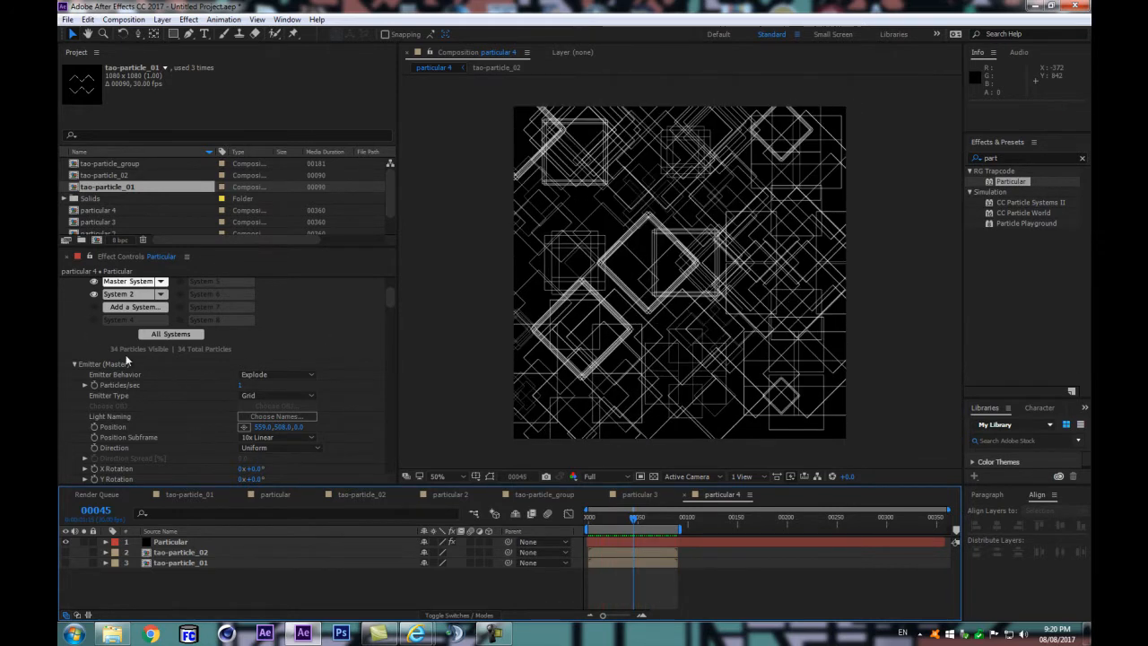
Step: Collapse the Emitter (Master) settings, look through the other Particular parameter groups and expand Particle (Master)
scroll(139, 355, up, 3)
click(70, 296)
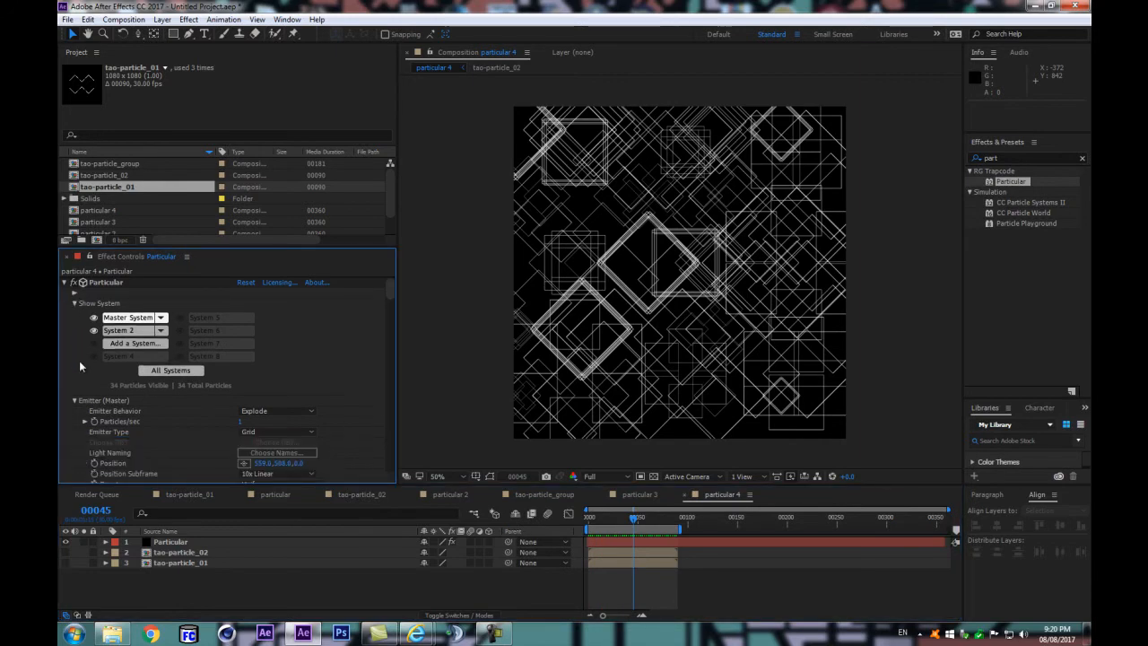
click(73, 400)
click(74, 420)
click(73, 421)
click(75, 431)
click(75, 432)
scroll(96, 426, down, 2)
click(76, 396)
click(76, 396)
click(76, 407)
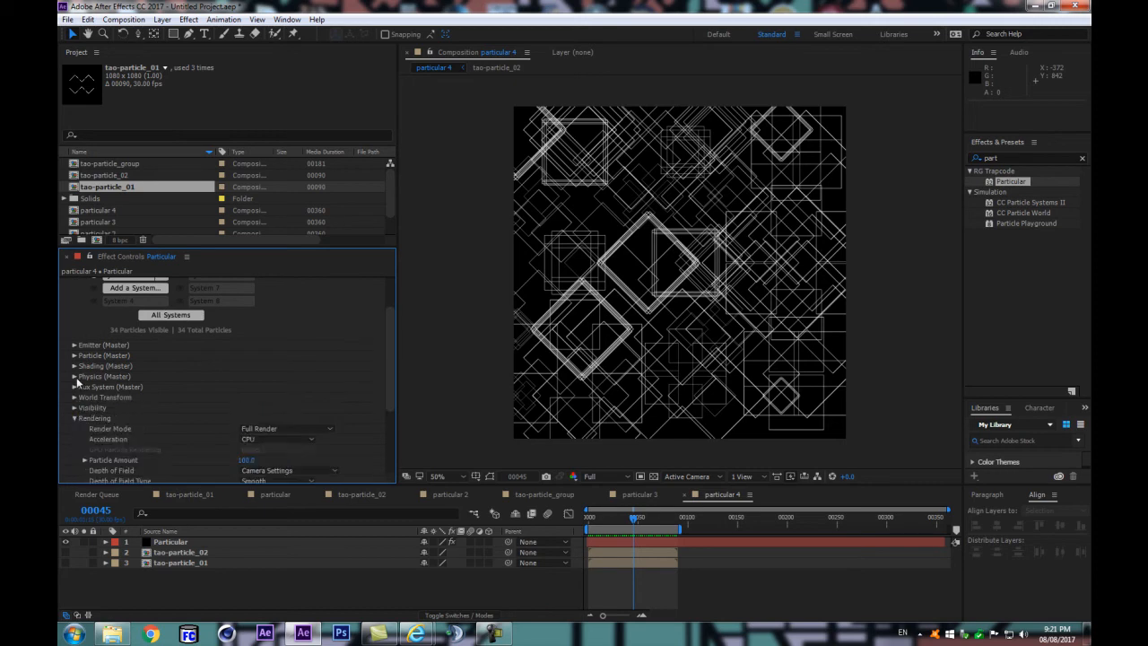
click(73, 356)
scroll(208, 349, down, 3)
Step: Hide the Master System's particles and set its Particle Type to Sprite Fill
scroll(251, 352, up, 5)
click(93, 318)
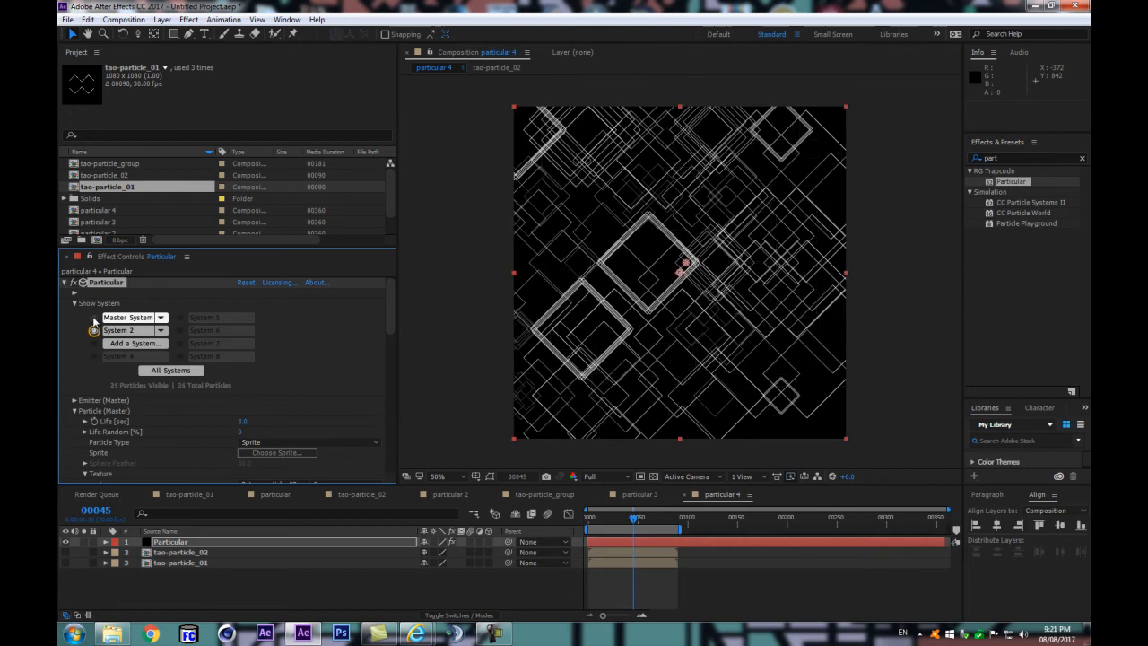
scroll(191, 436, down, 2)
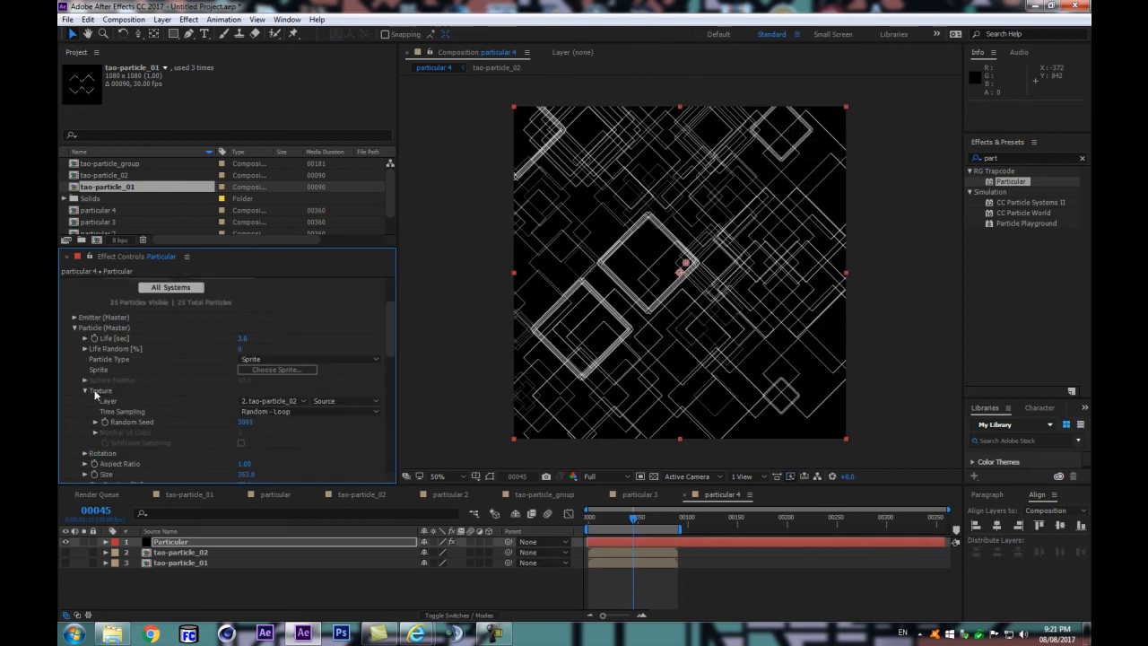
scroll(109, 378, down, 1)
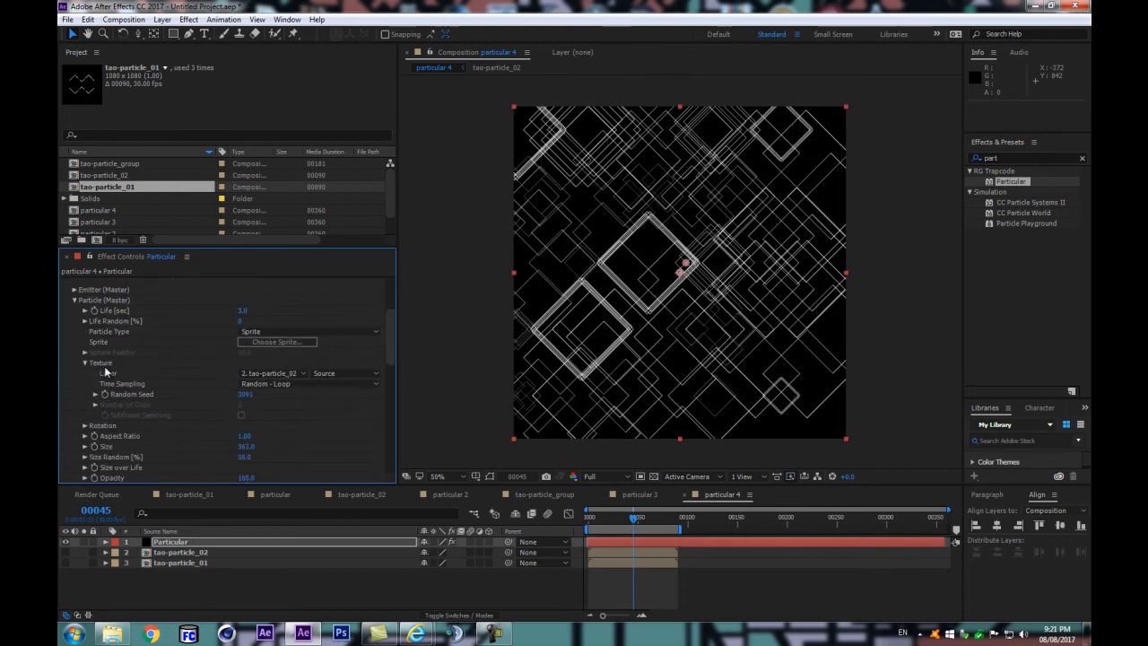
click(269, 332)
click(282, 438)
Step: Set the Master particles' Set Color option to Over Life and expand the Color over Life gradient
scroll(180, 392, down, 3)
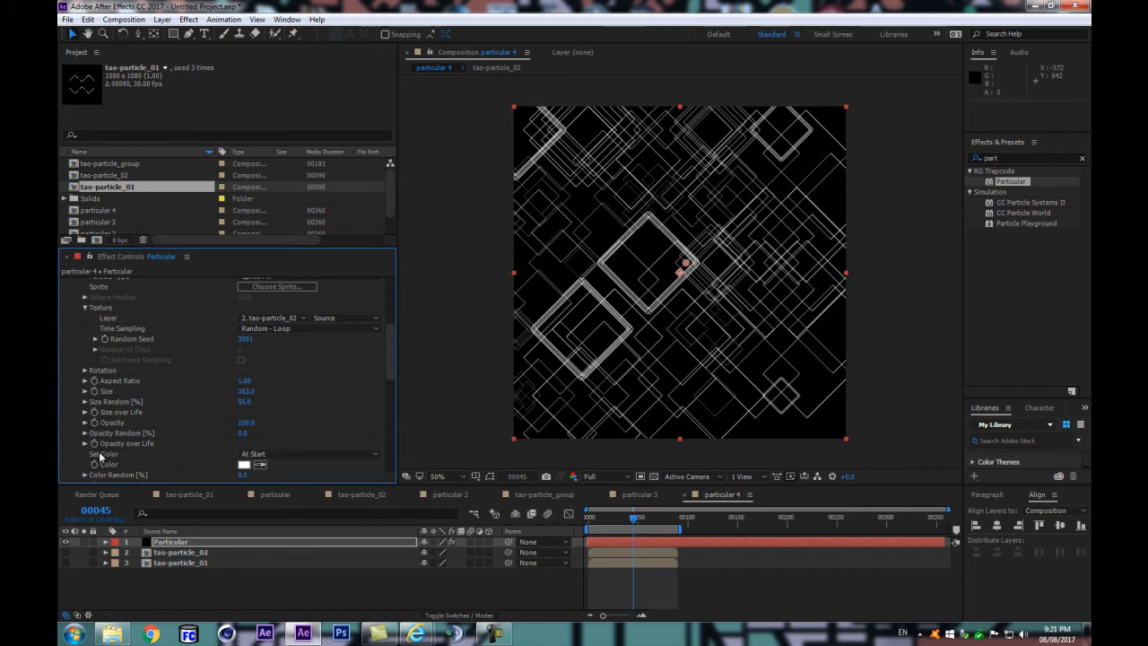
scroll(101, 456, down, 2)
click(299, 427)
click(291, 452)
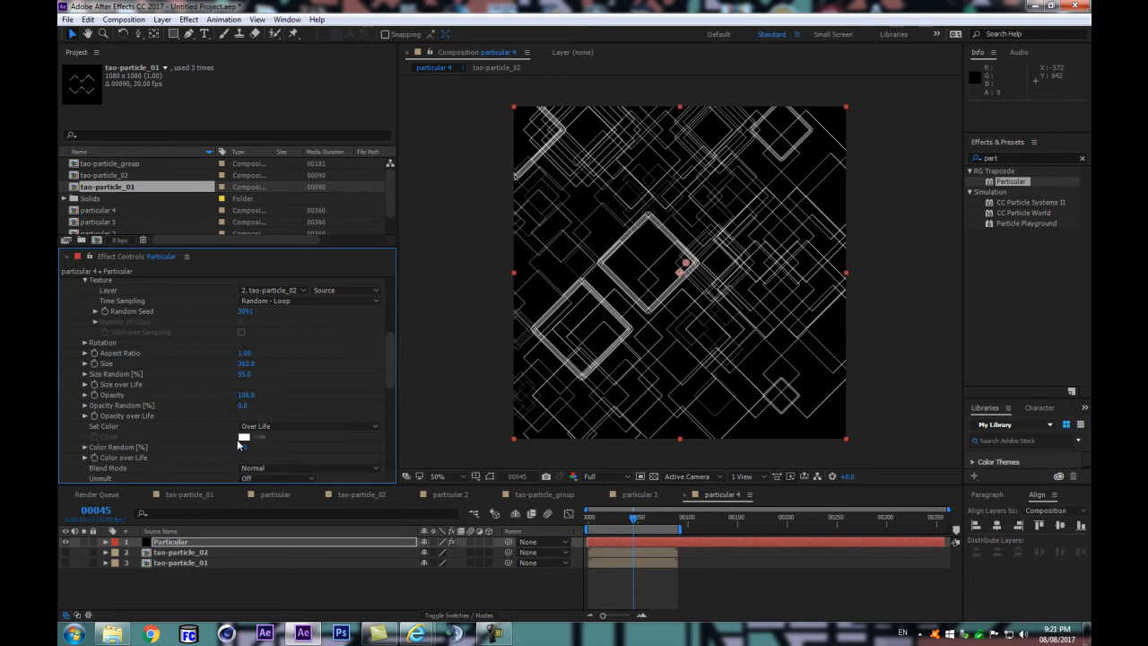
click(85, 458)
scroll(83, 460, down, 4)
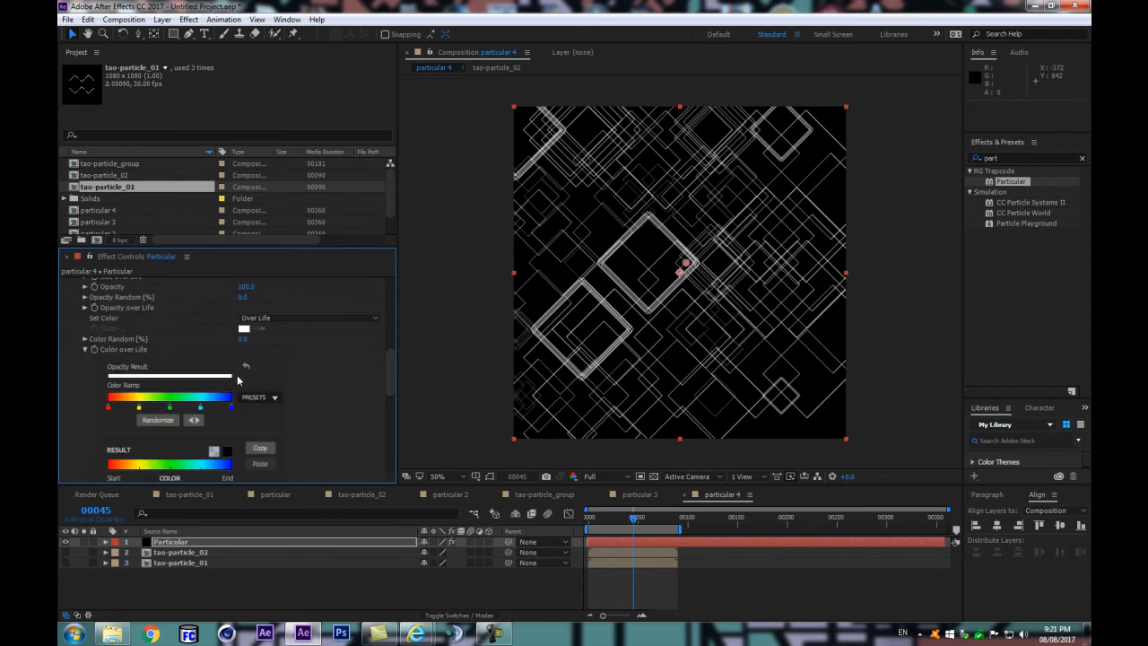
Step: Scrub the timeline to frame 30 and switch the Particular effect to System 2's settings
scroll(242, 383, up, 3)
click(594, 519)
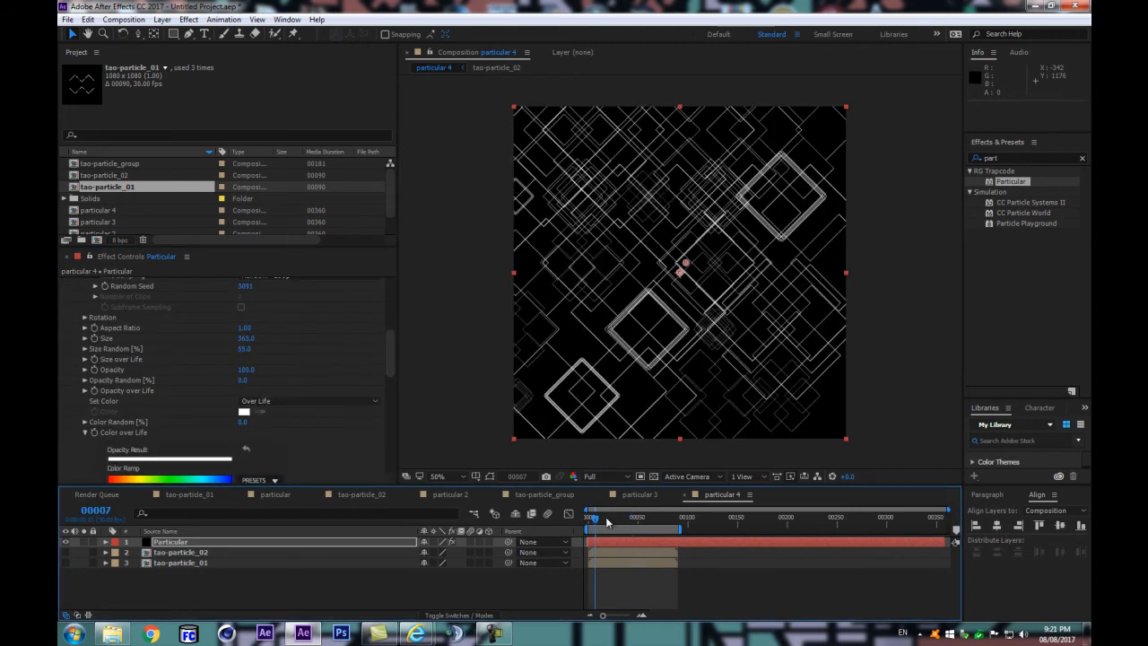
scroll(310, 382, up, 3)
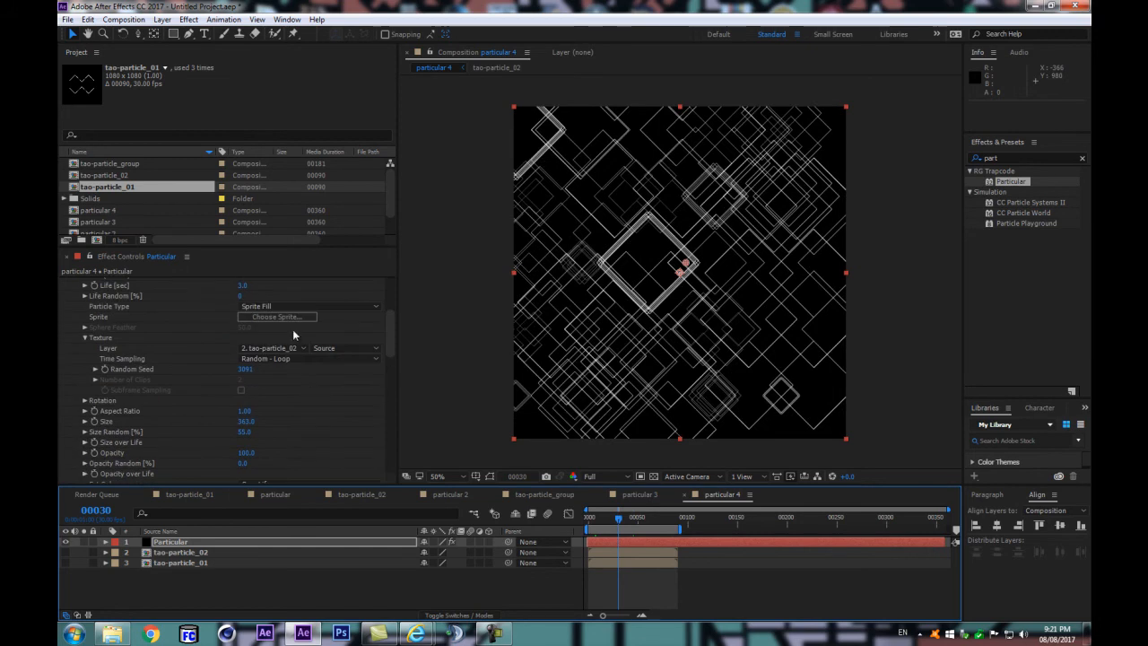
scroll(286, 337, up, 10)
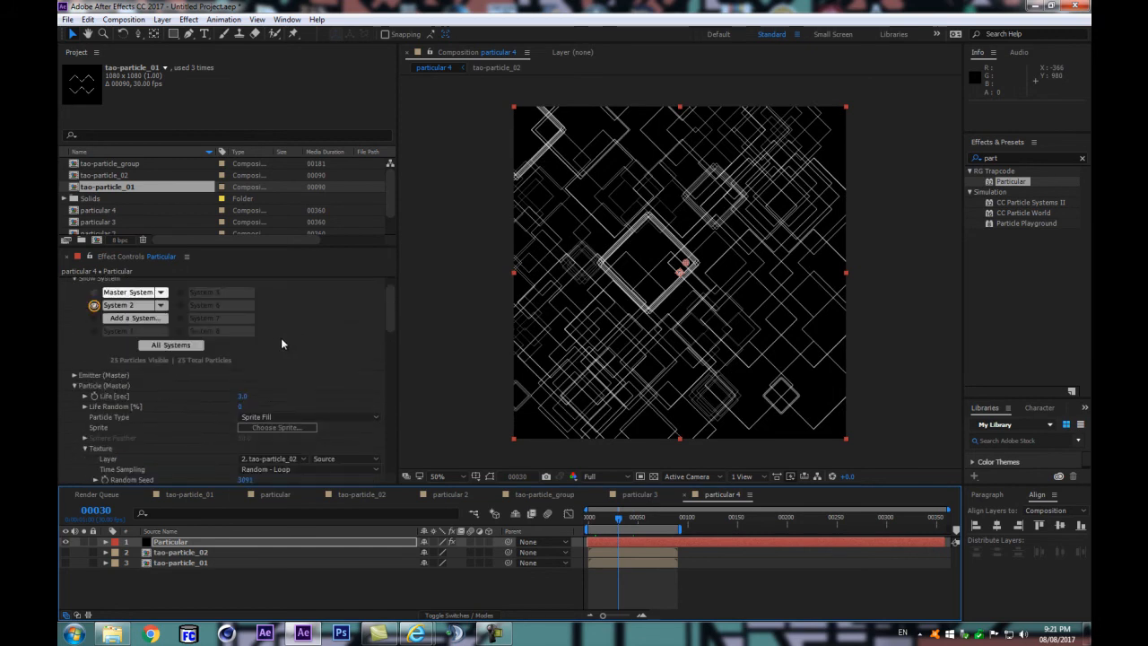
click(118, 315)
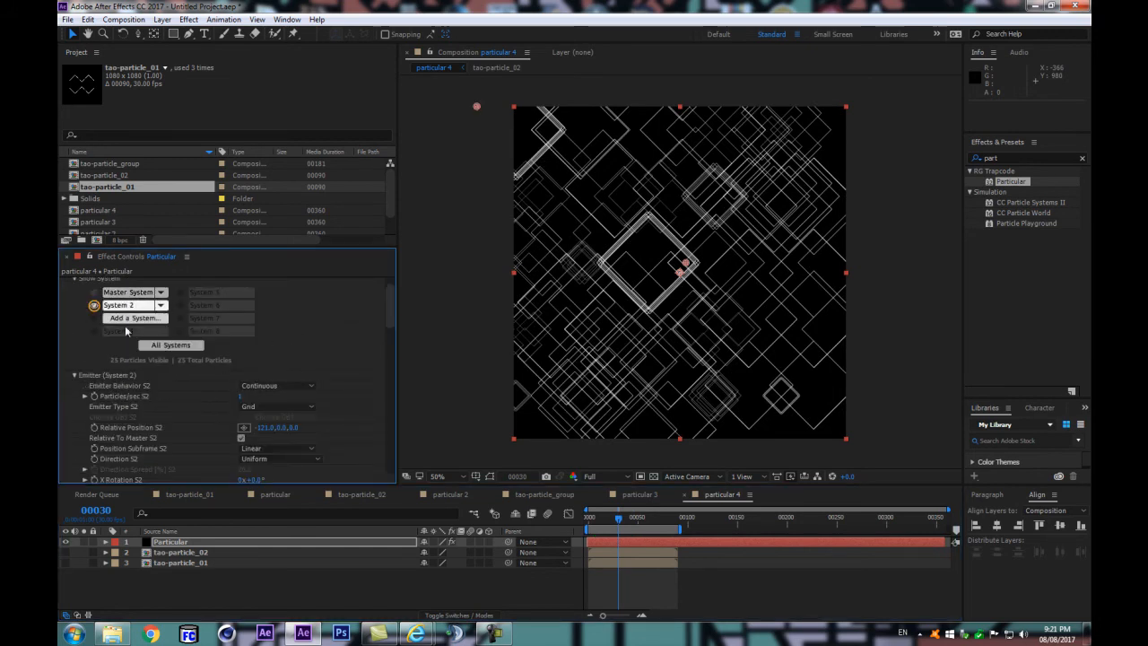
Step: Set System 2's Particle Type to Sprite Fill
scroll(264, 411, down, 5)
scroll(292, 413, down, 7)
scroll(303, 413, down, 4)
scroll(306, 410, up, 8)
scroll(306, 411, down, 2)
click(305, 409)
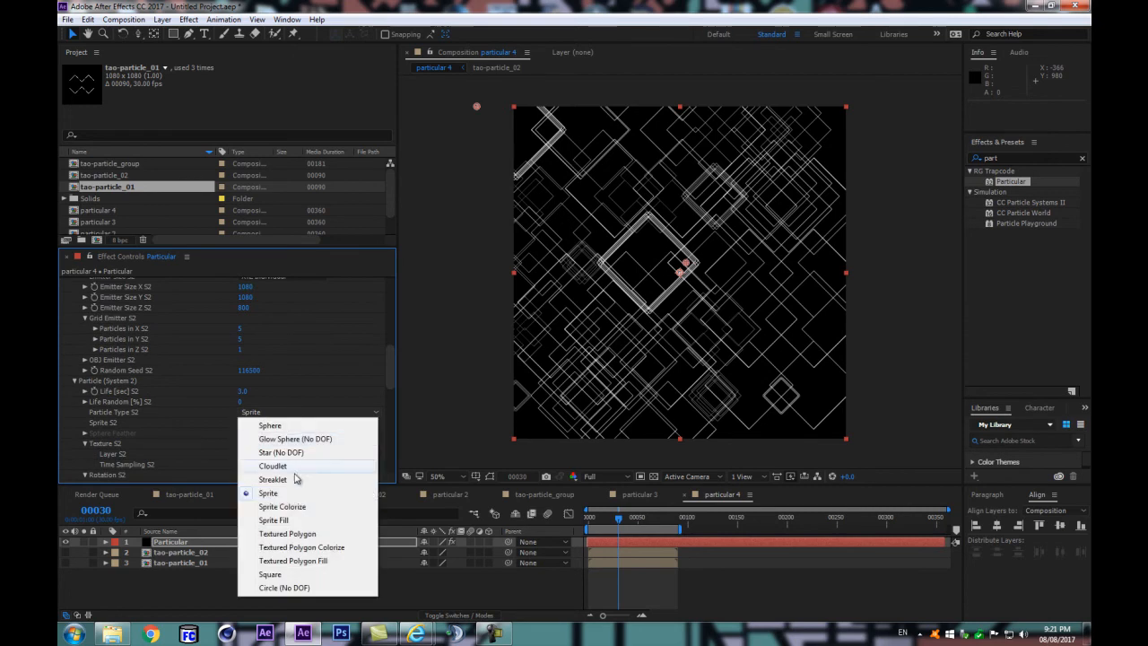
click(269, 522)
Step: Set the System 2 particles' Set Color option to Over Life and preview the animation
scroll(120, 405, down, 2)
scroll(120, 407, down, 2)
scroll(107, 424, down, 4)
scroll(111, 422, up, 2)
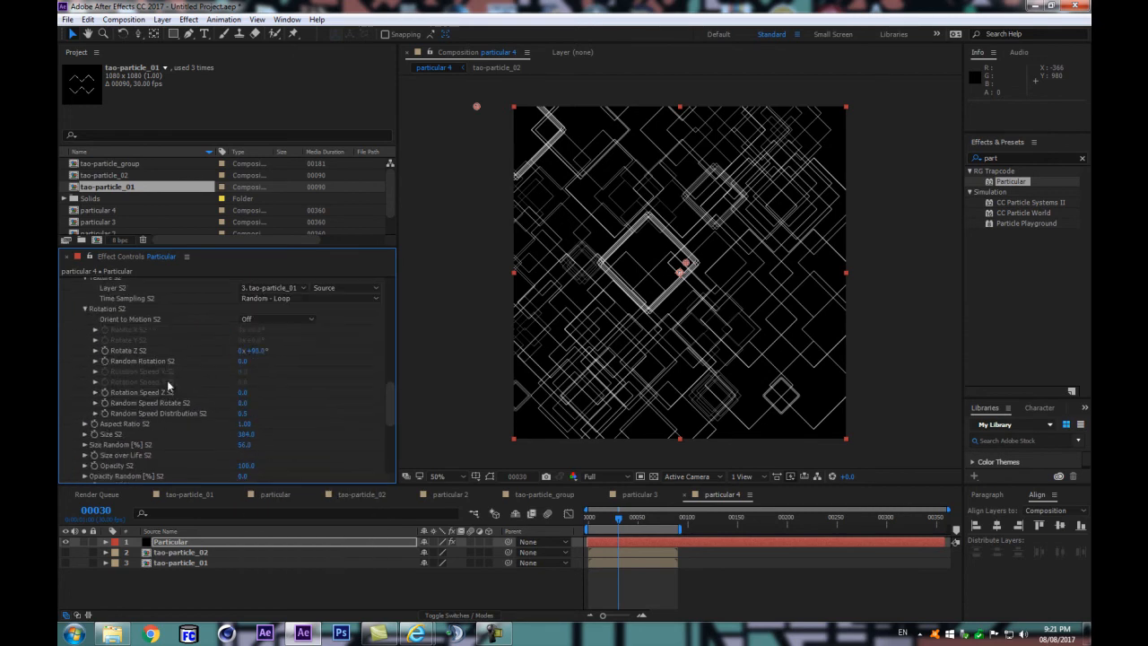
scroll(144, 386, down, 2)
click(269, 441)
click(280, 468)
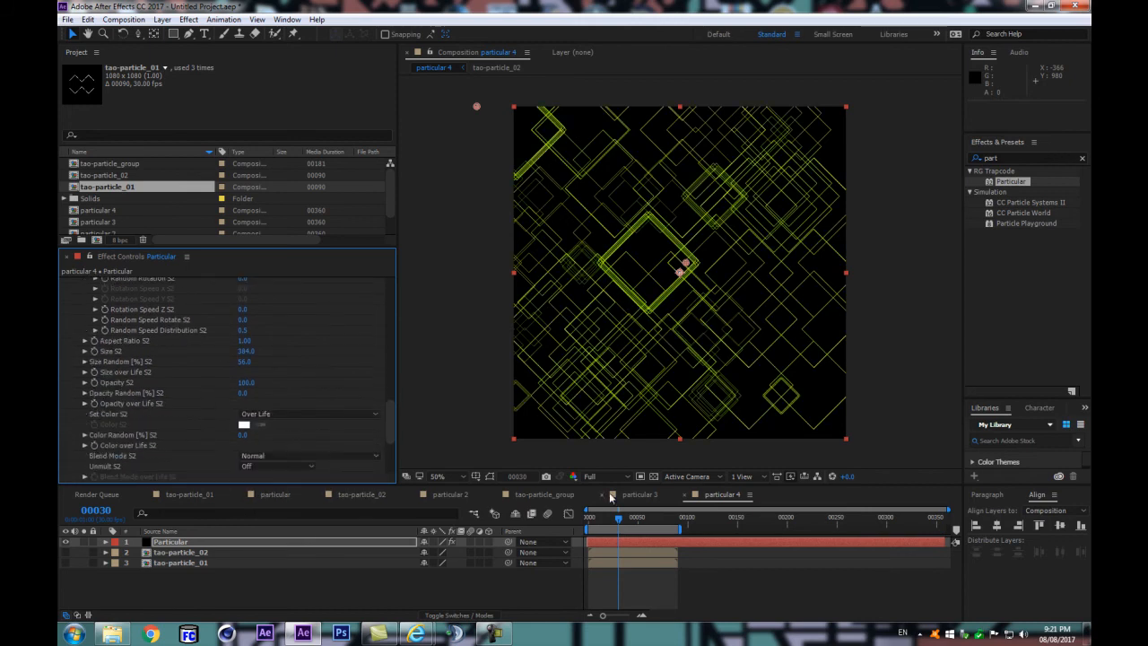
click(531, 584)
key(space)
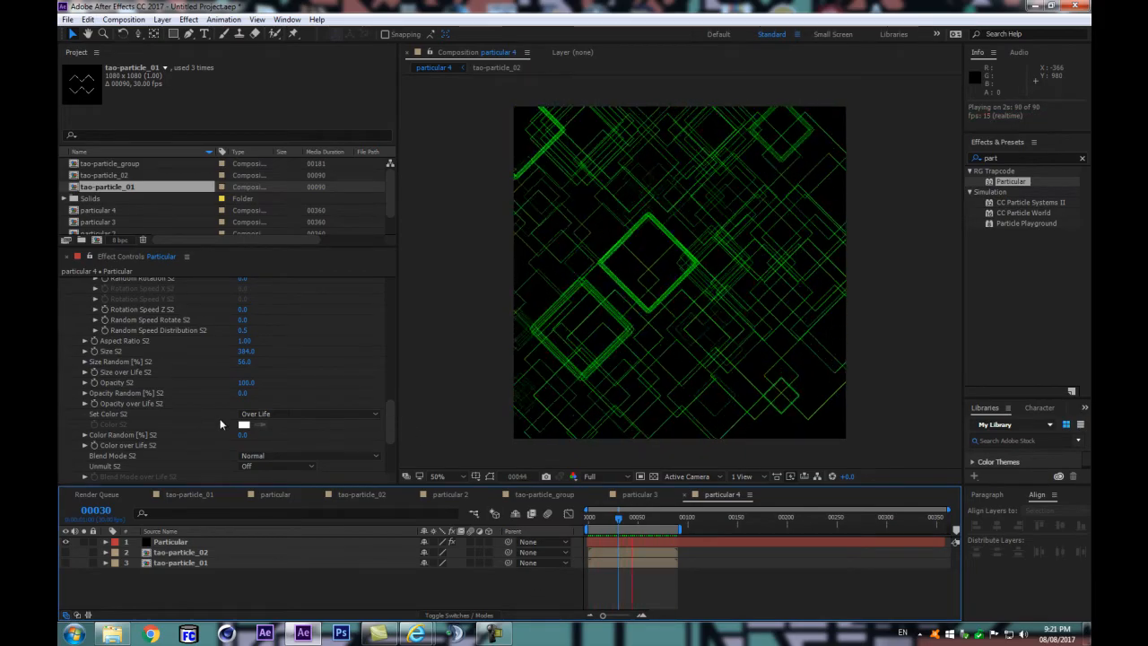
key(space)
Step: Expand System 2's Color over Life gradient, set its Set Color option to Random from Gradient and preview the animation
scroll(137, 418, down, 1)
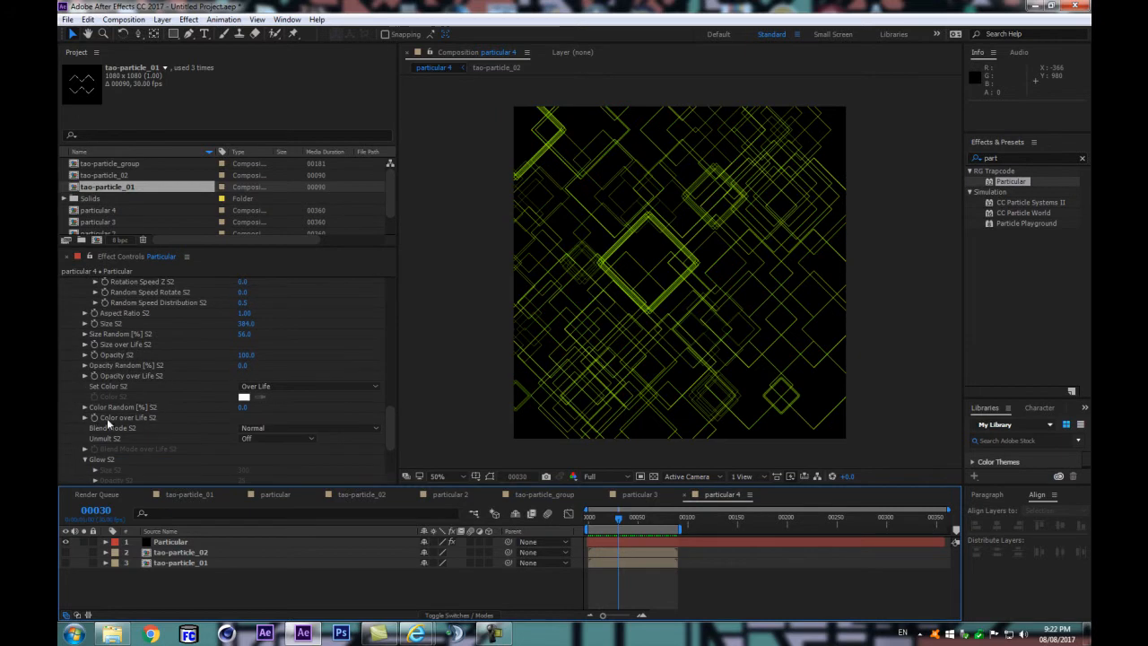
click(85, 416)
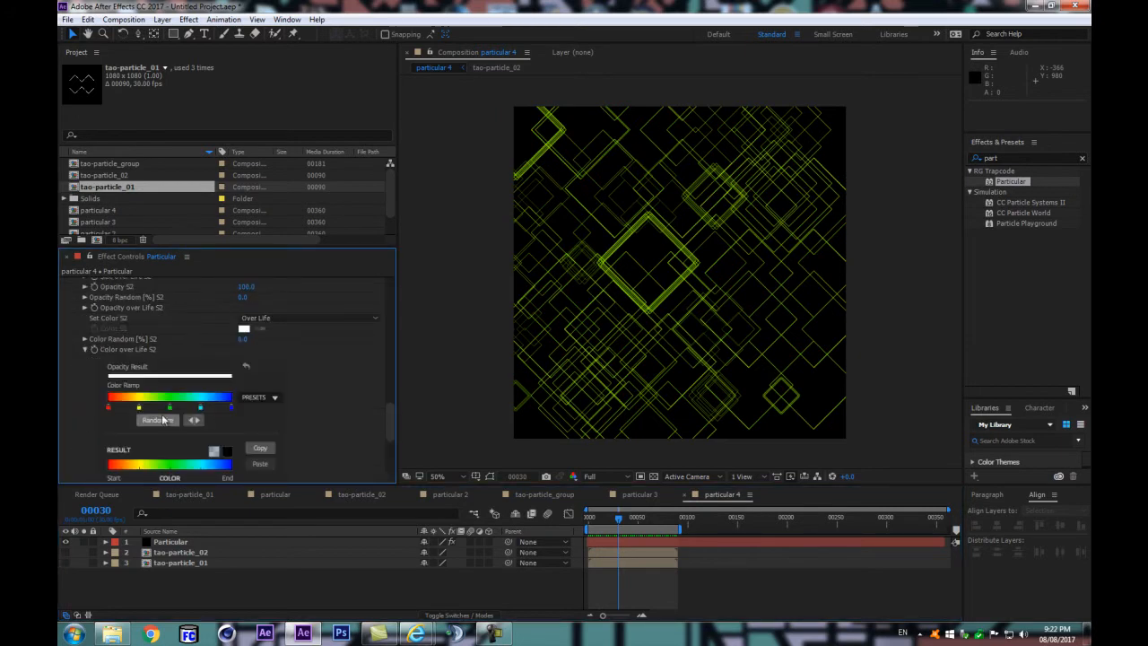
click(260, 317)
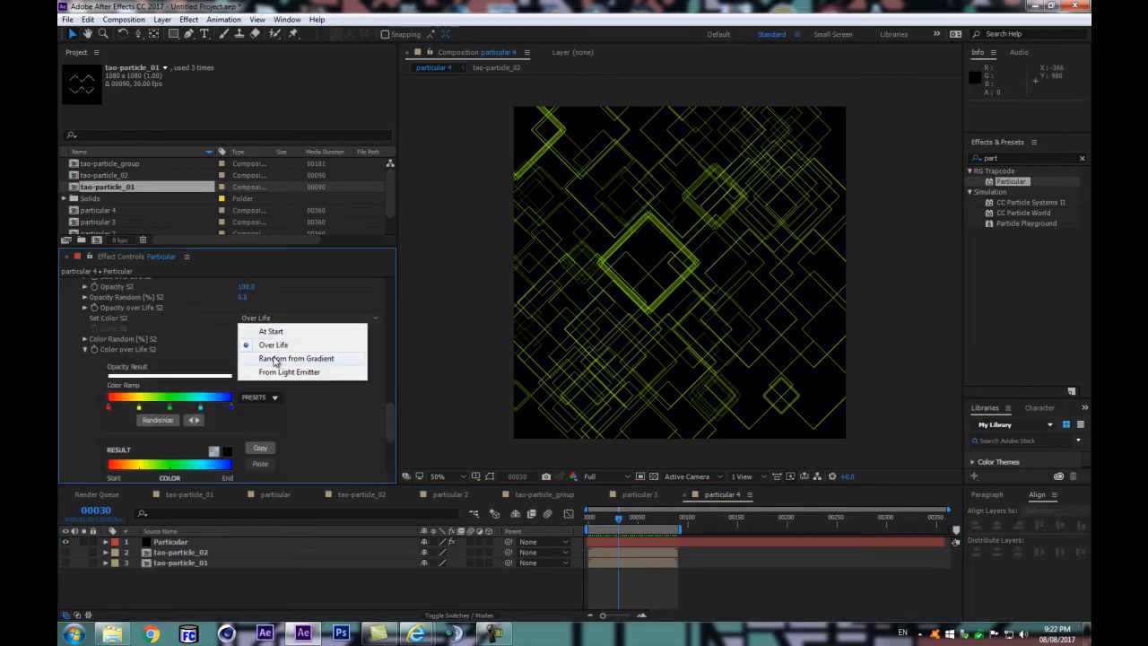
click(274, 359)
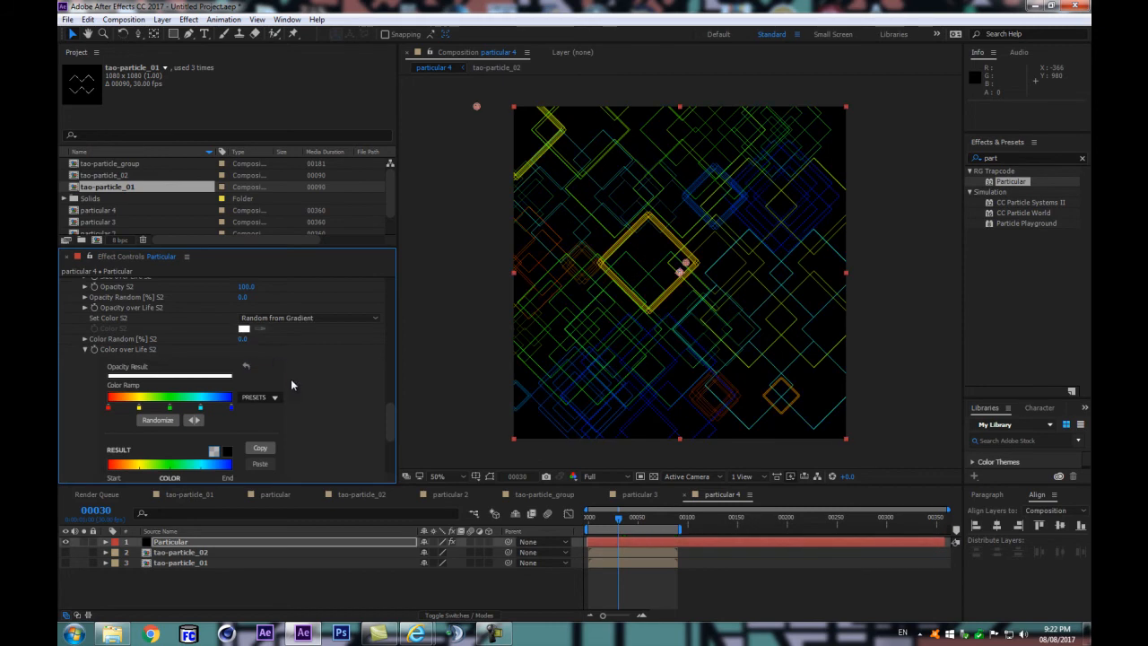
scroll(340, 362, up, 3)
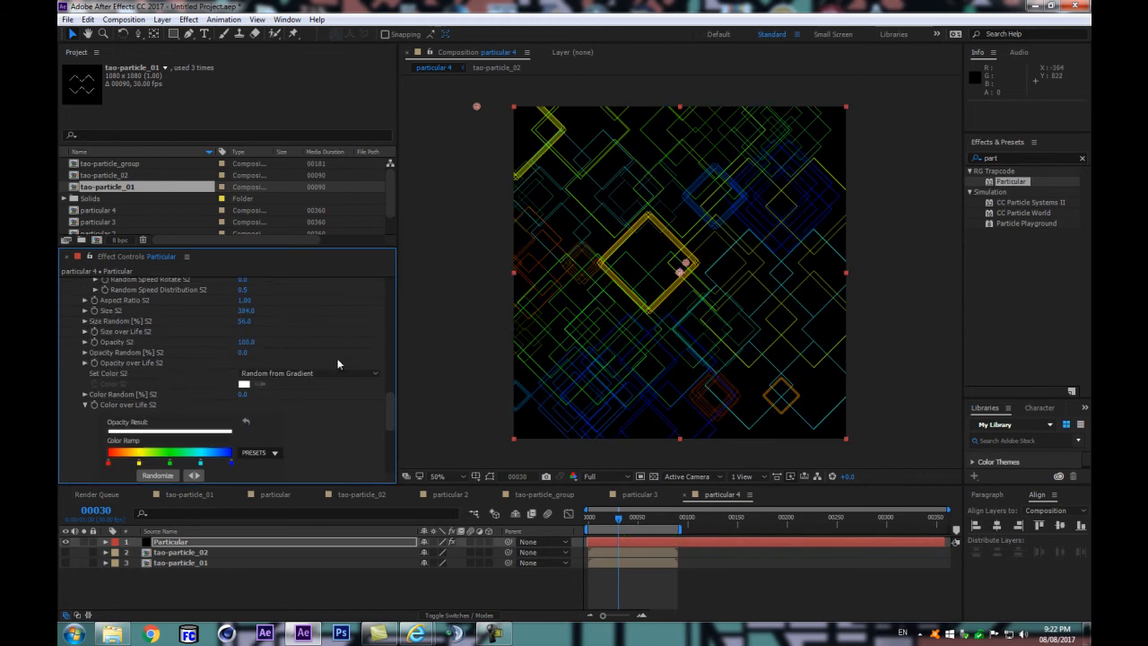
click(321, 578)
key(space)
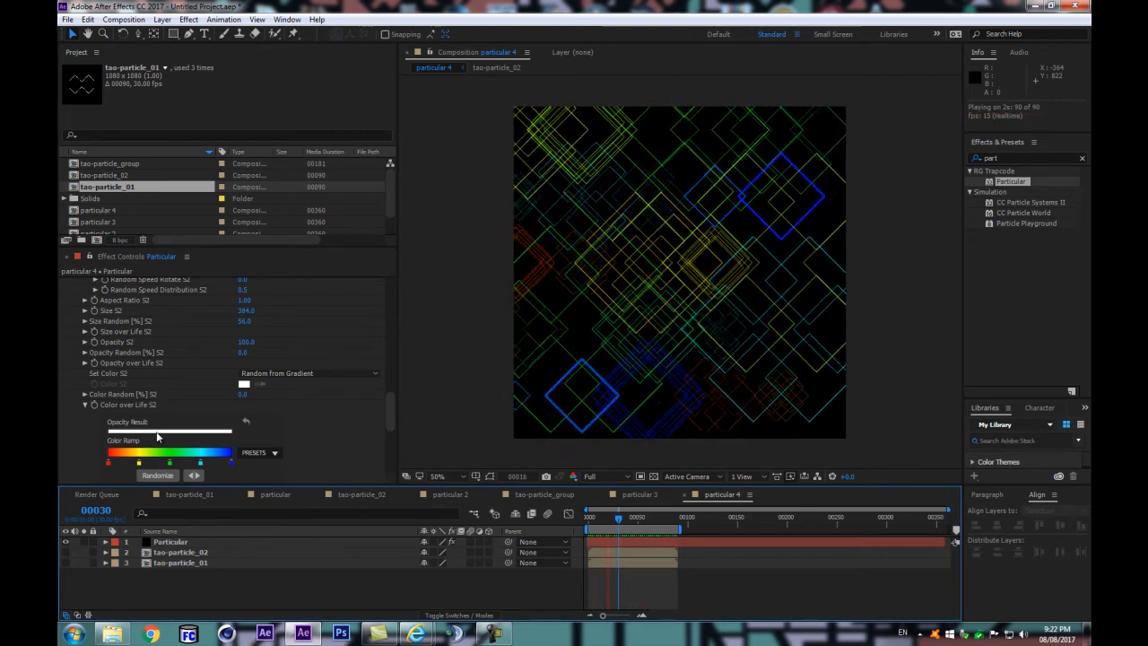
key(space)
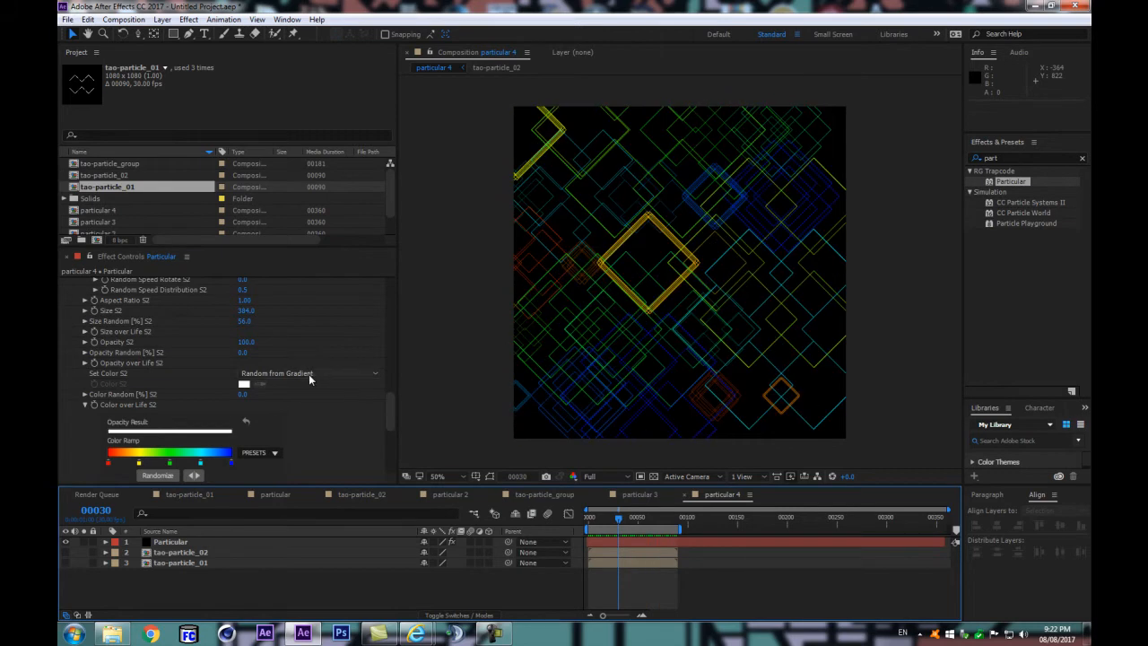
Step: Set System 2's Blend Mode to Add and inspect the overlapping lines up close and in a preview
scroll(296, 386, down, 3)
scroll(290, 395, down, 3)
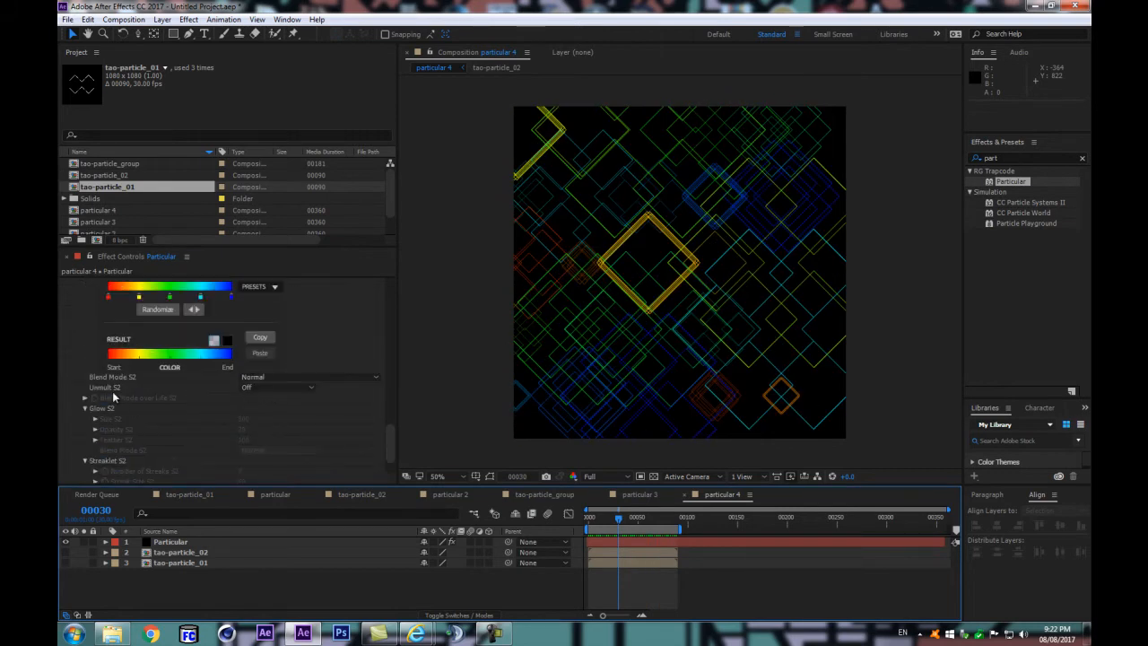
click(292, 375)
click(284, 400)
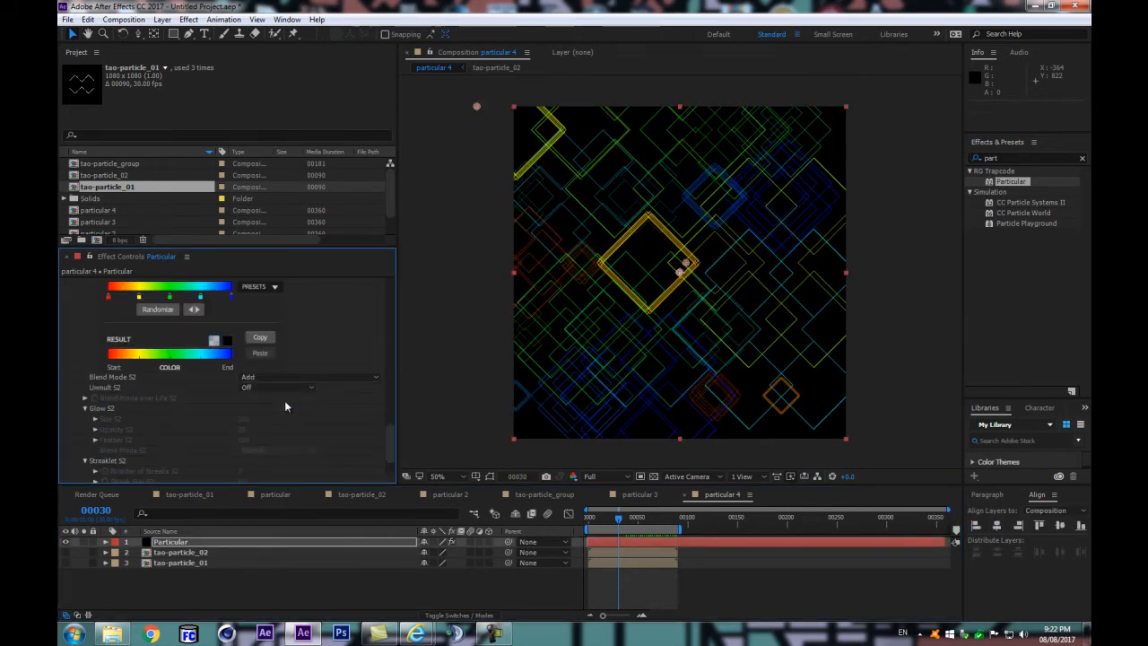
key(.)
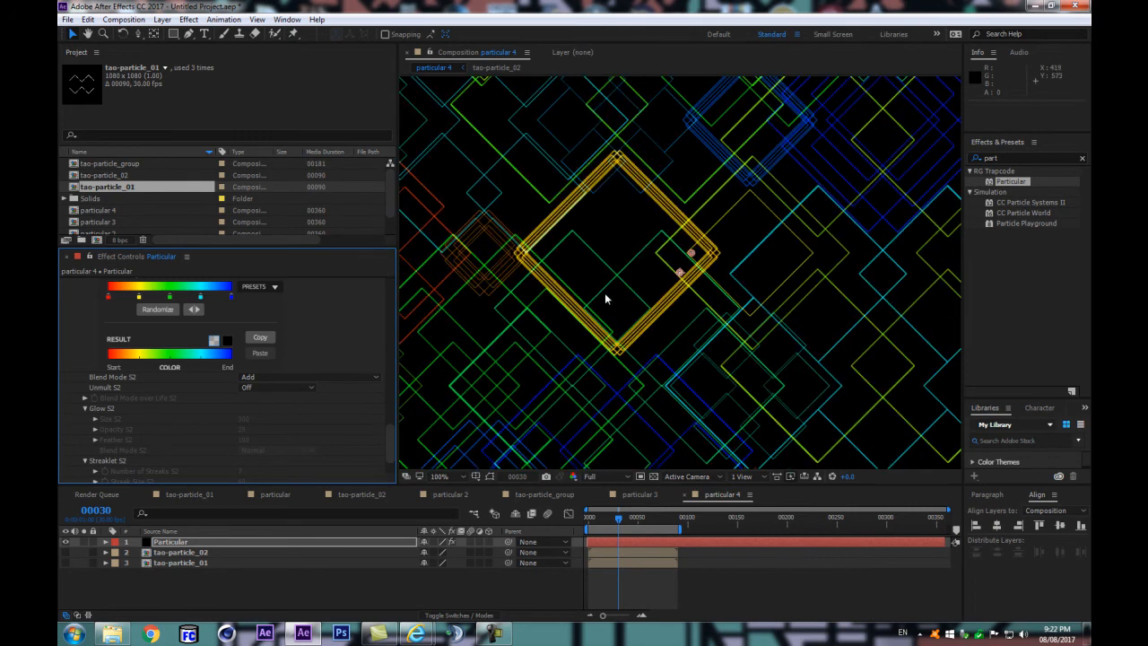
key(comma)
click(310, 574)
key(space)
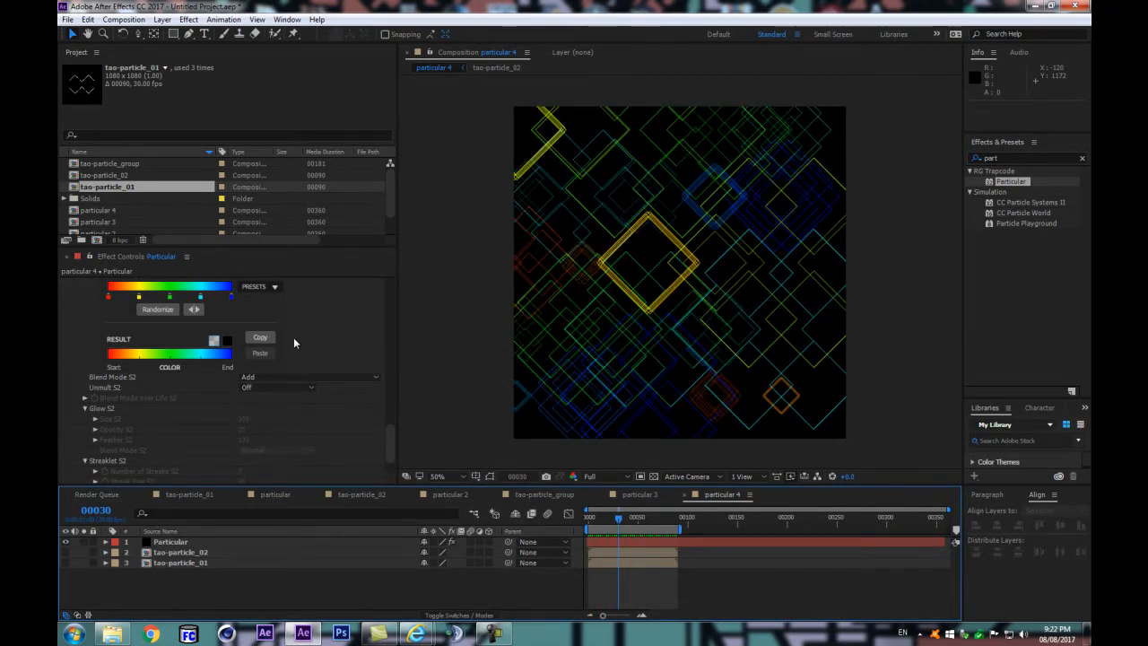
Step: Save the project as tc-ParticularTao3
key(ctrl+s)
click(980, 529)
click(484, 248)
click(460, 485)
key(BackSpace)
text(3)
key(Return)
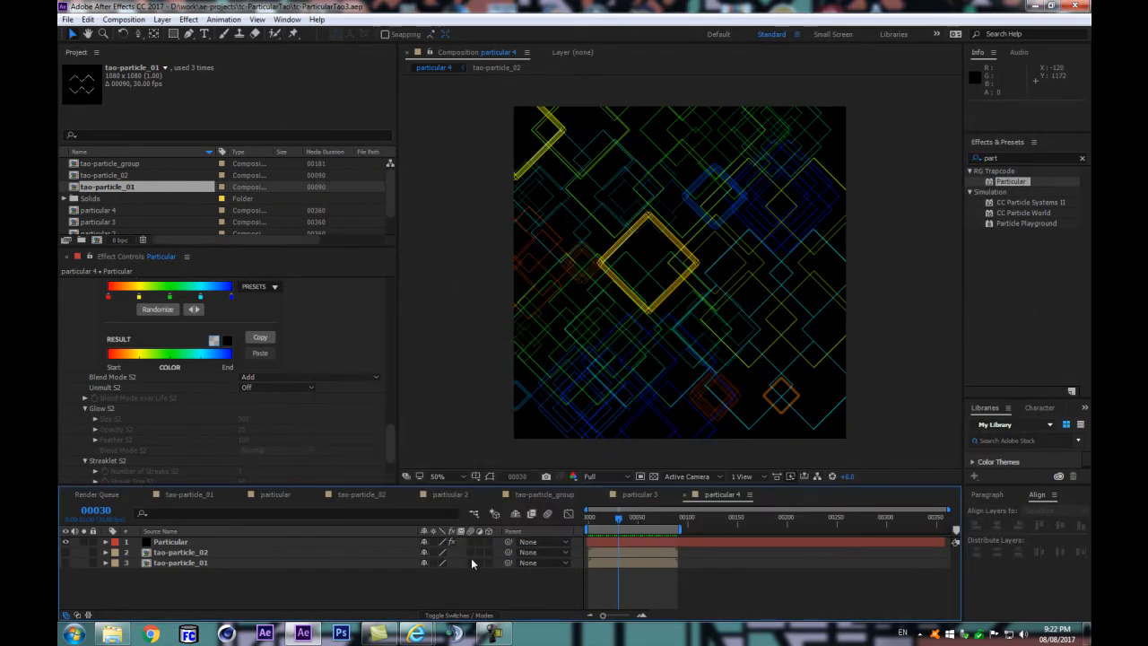
Step: Collapse System 2's Emitter and Particle groups, and show only the Master System's particles with changed coloring
drag(396, 437, 397, 294)
click(74, 400)
click(73, 410)
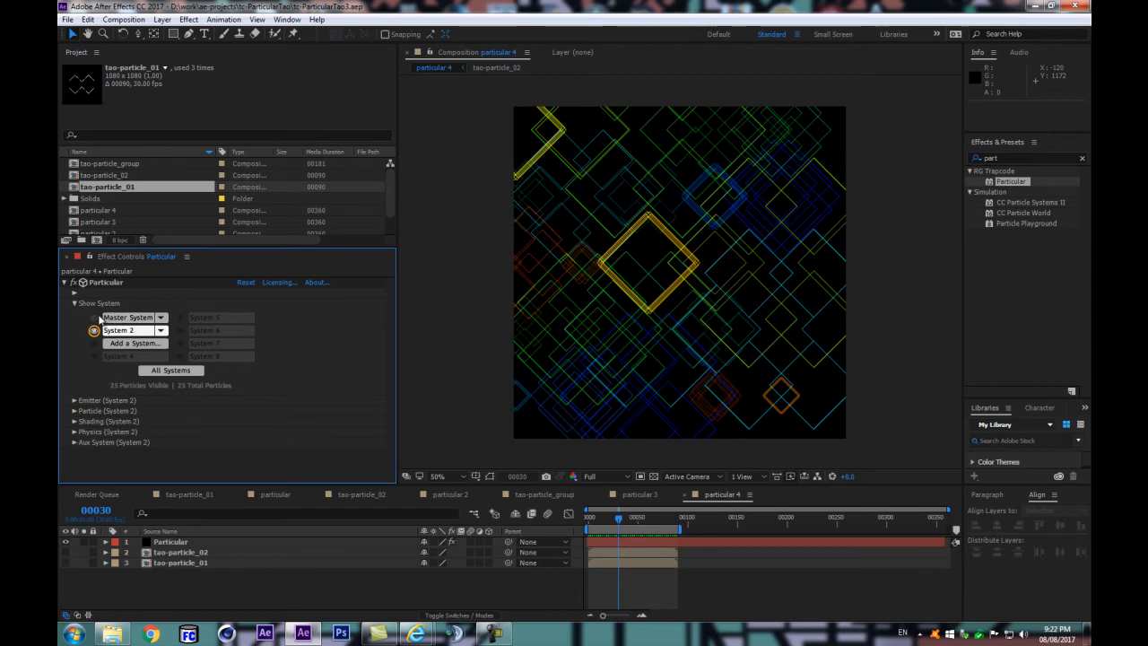
click(94, 330)
click(93, 331)
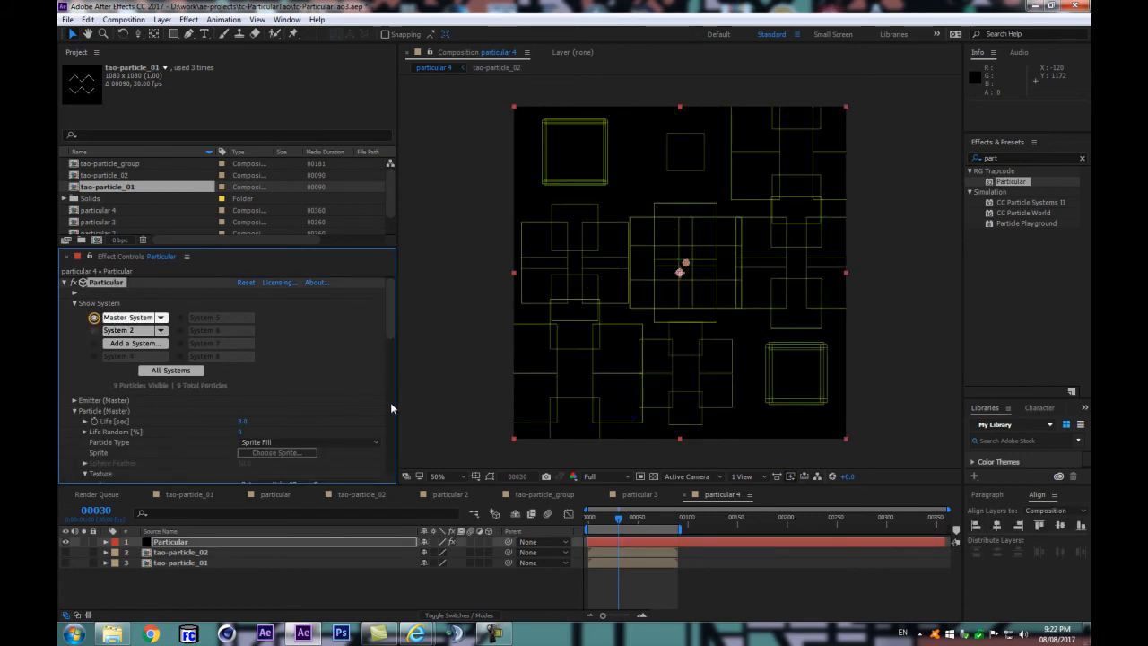
drag(390, 318, 390, 384)
click(306, 439)
click(267, 334)
Step: Open the tao-particle_01 composition, switch to tao-particle_02 and play it from frame 0
double_click(173, 562)
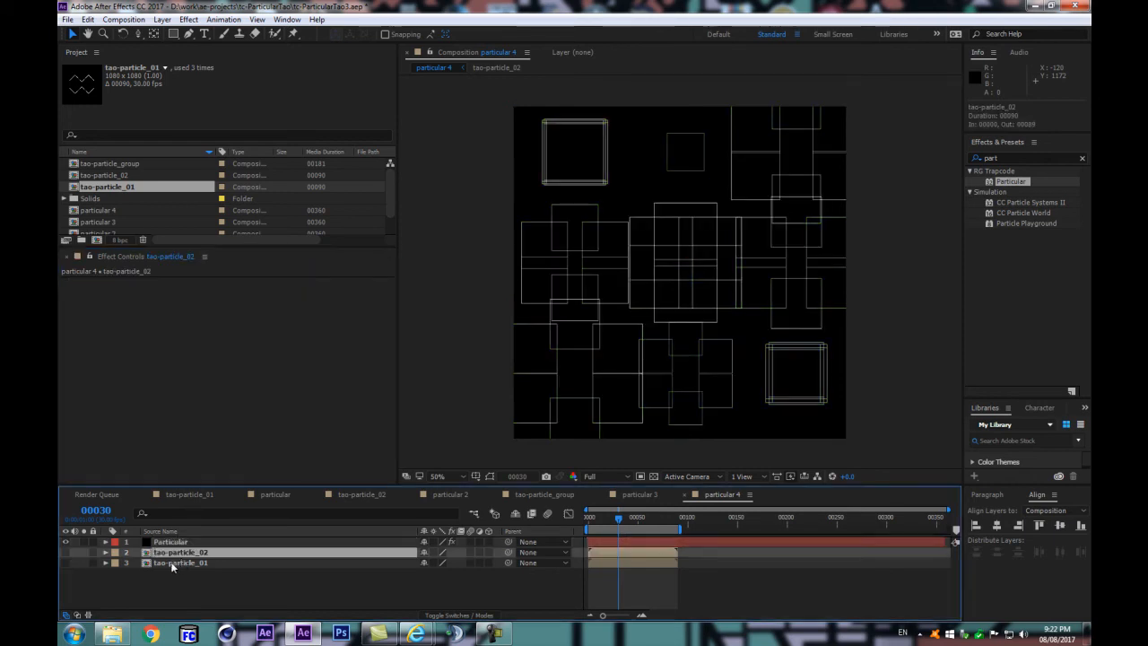
key(Home)
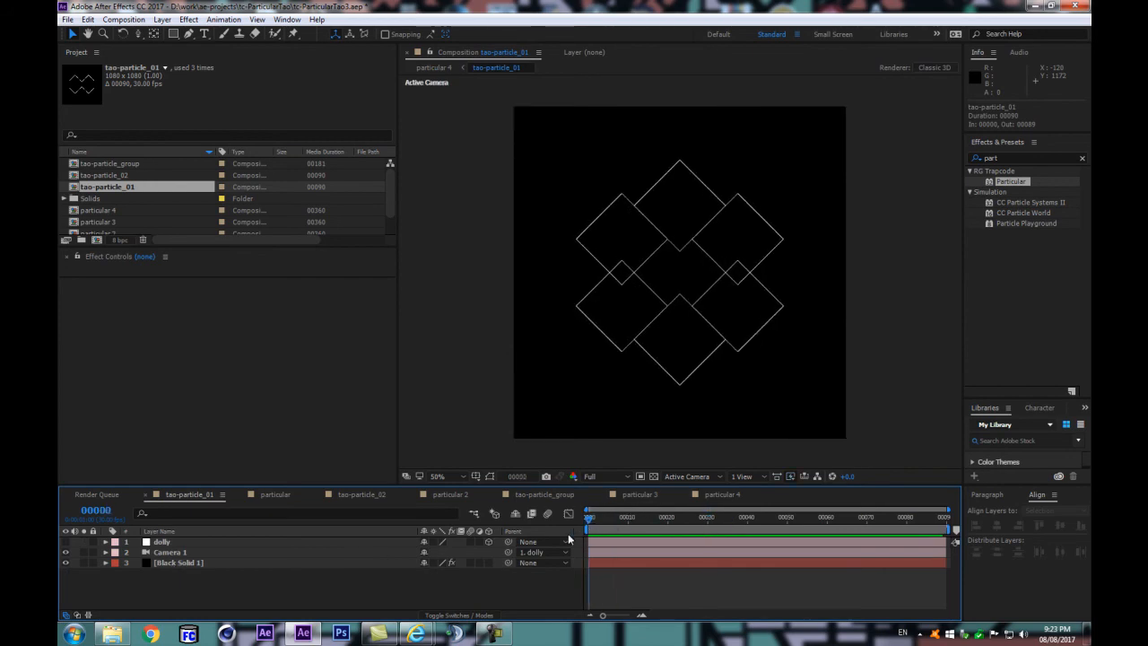
click(479, 517)
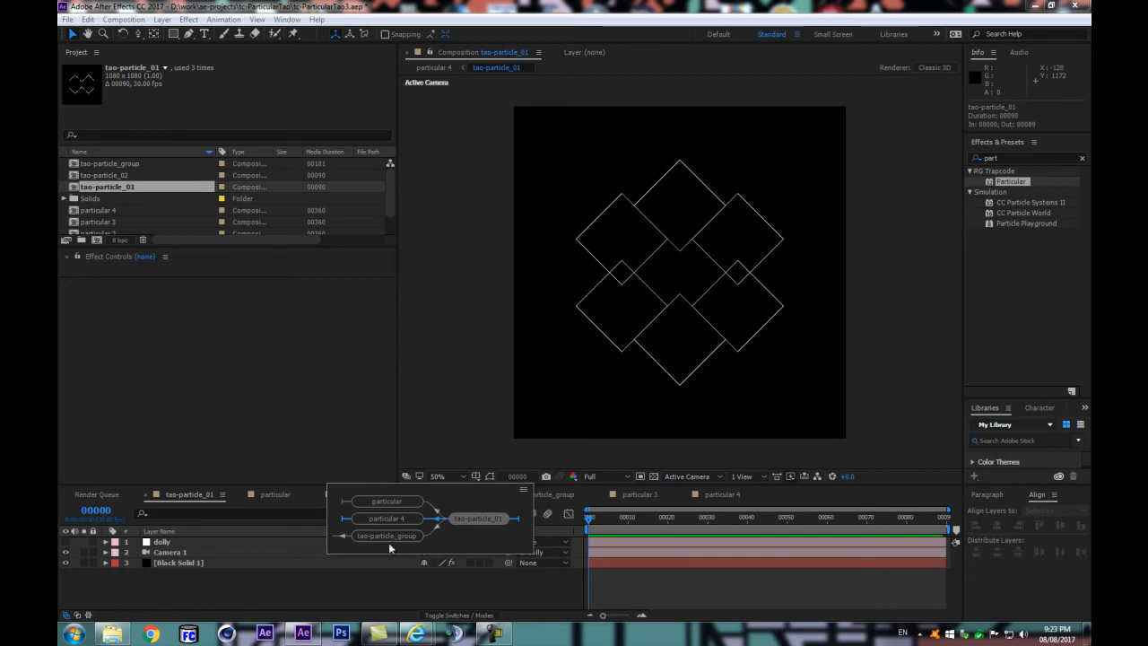
double_click(119, 179)
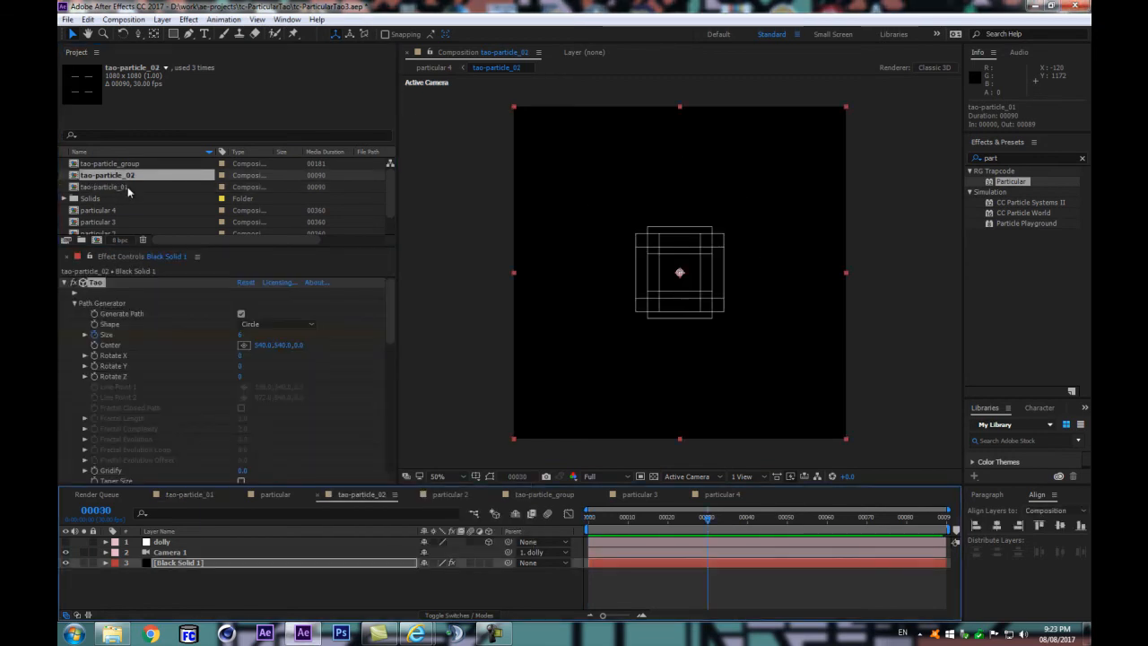
key(Home)
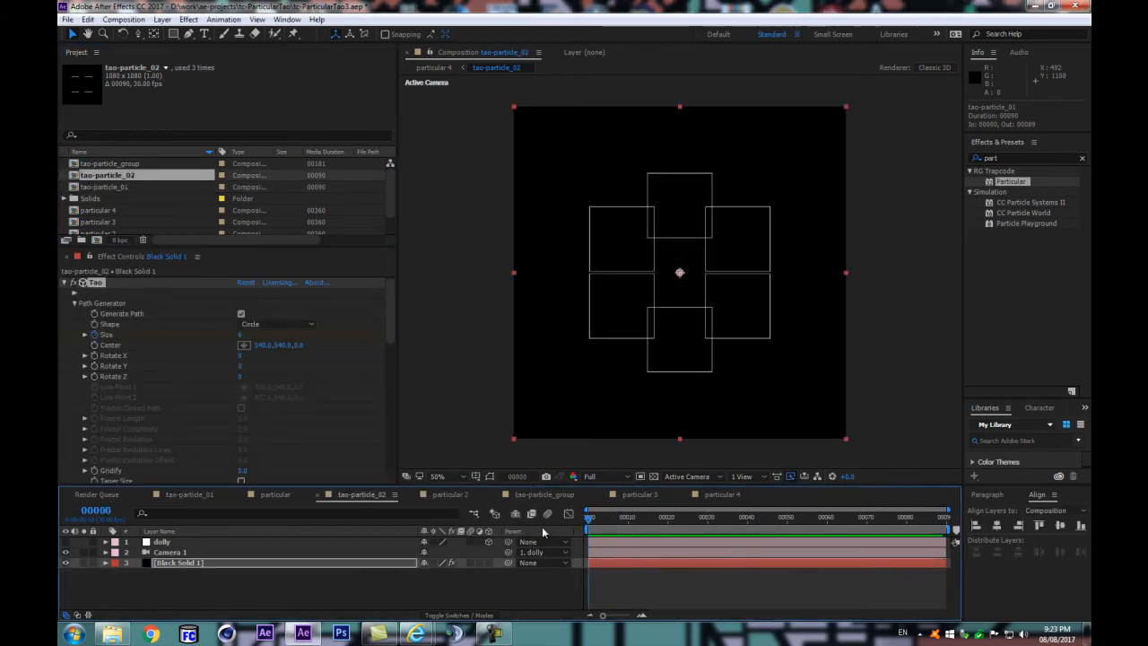
key(space)
Step: Collapse the Tao effect's Segment and Path Generator groups and expand Offset with its Offset Animation Sequence
scroll(192, 352, down, 5)
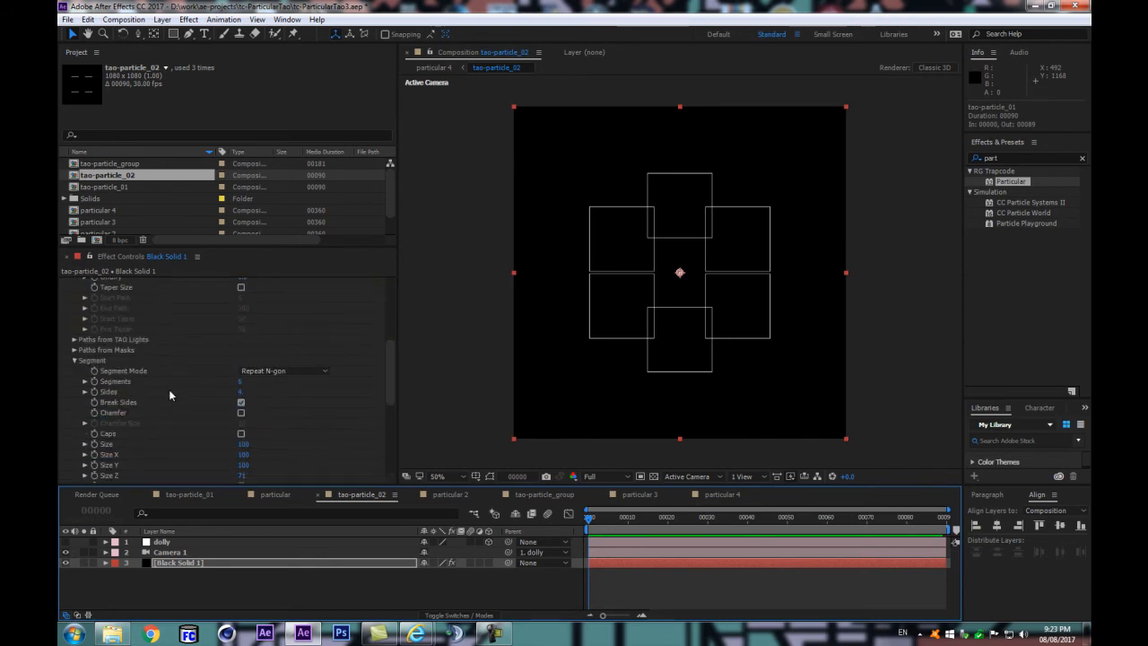
click(75, 360)
scroll(71, 310, up, 5)
click(71, 304)
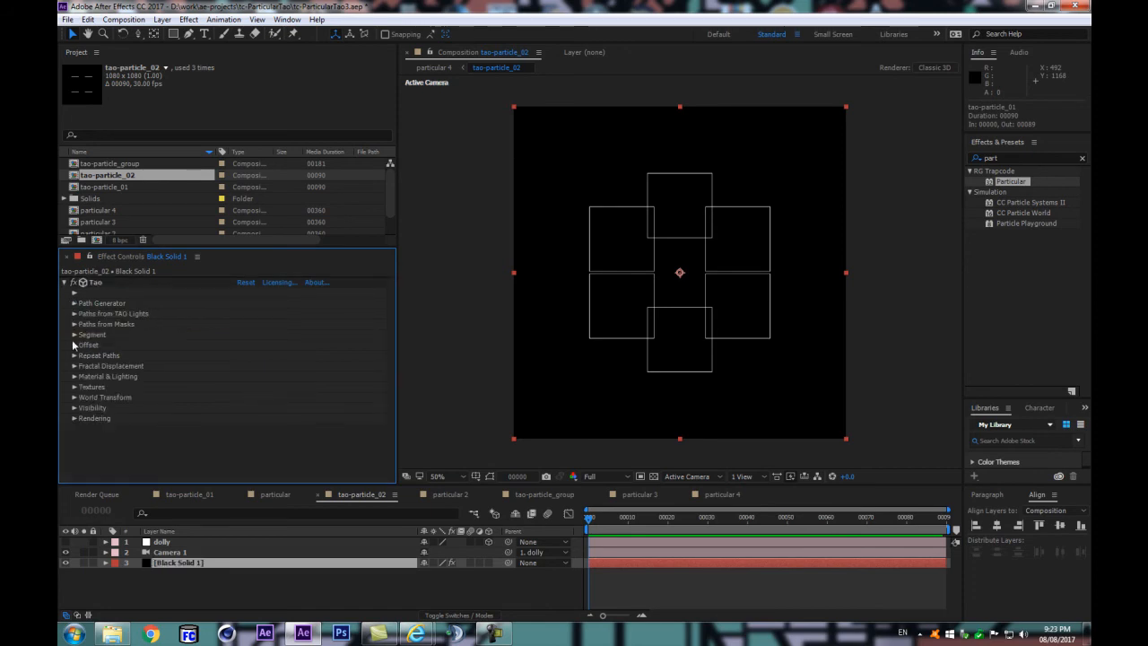
click(74, 345)
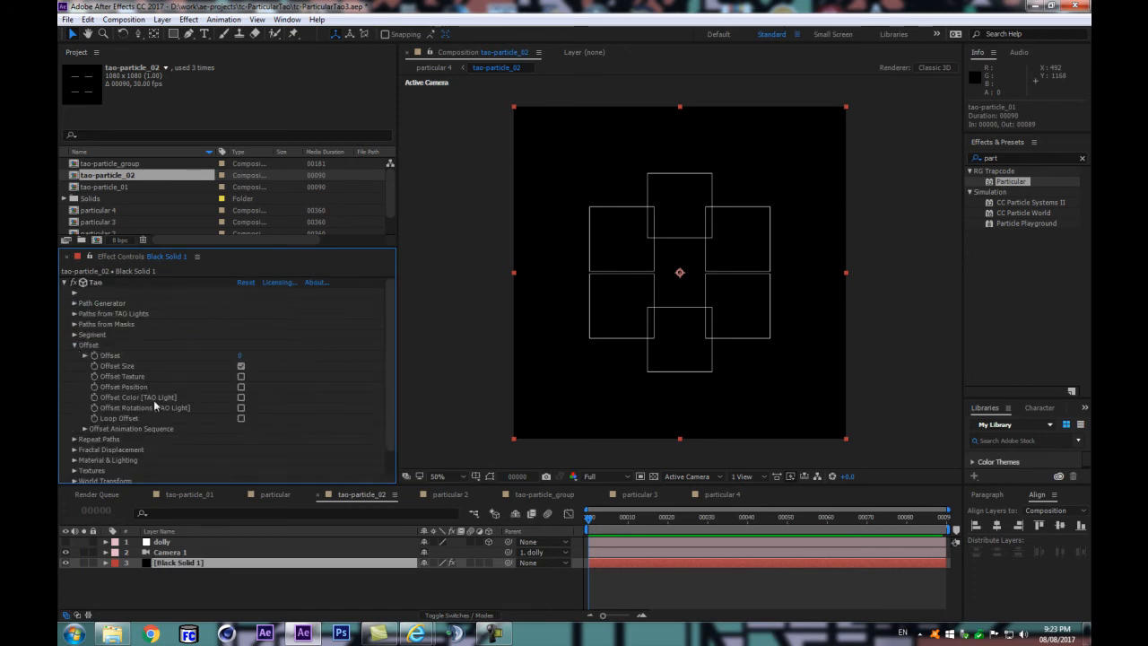
click(85, 429)
Step: Activate the Offset Animation Sequence for tao-particle_02's Tao effect and look through its OAS parameters
scroll(245, 375, up, 3)
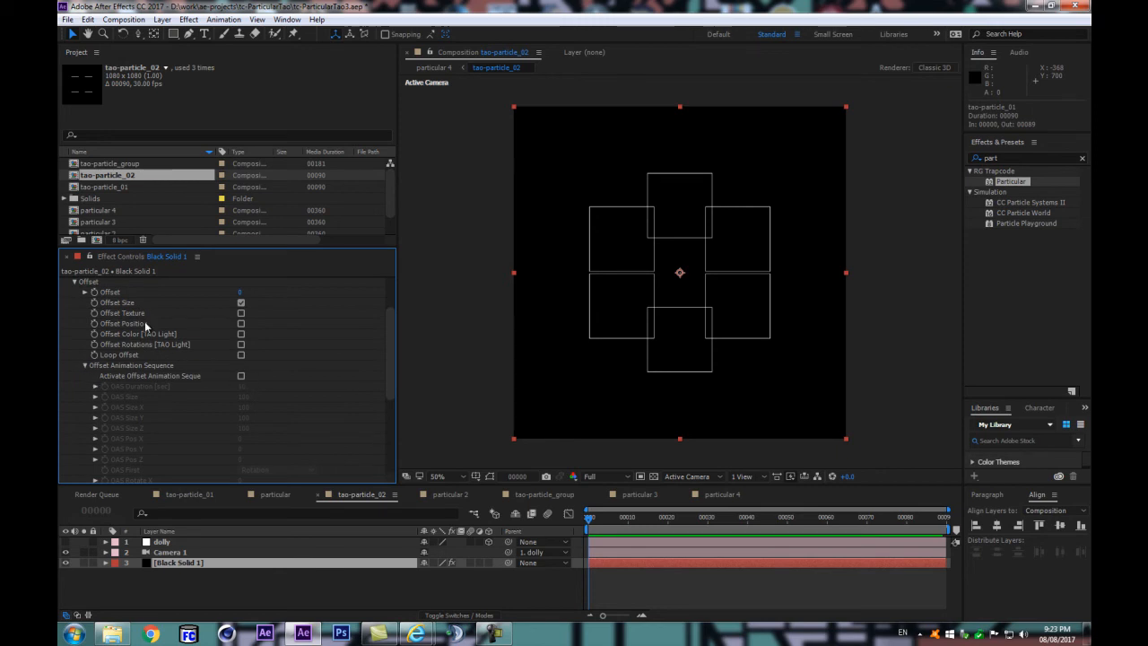
scroll(117, 356, up, 2)
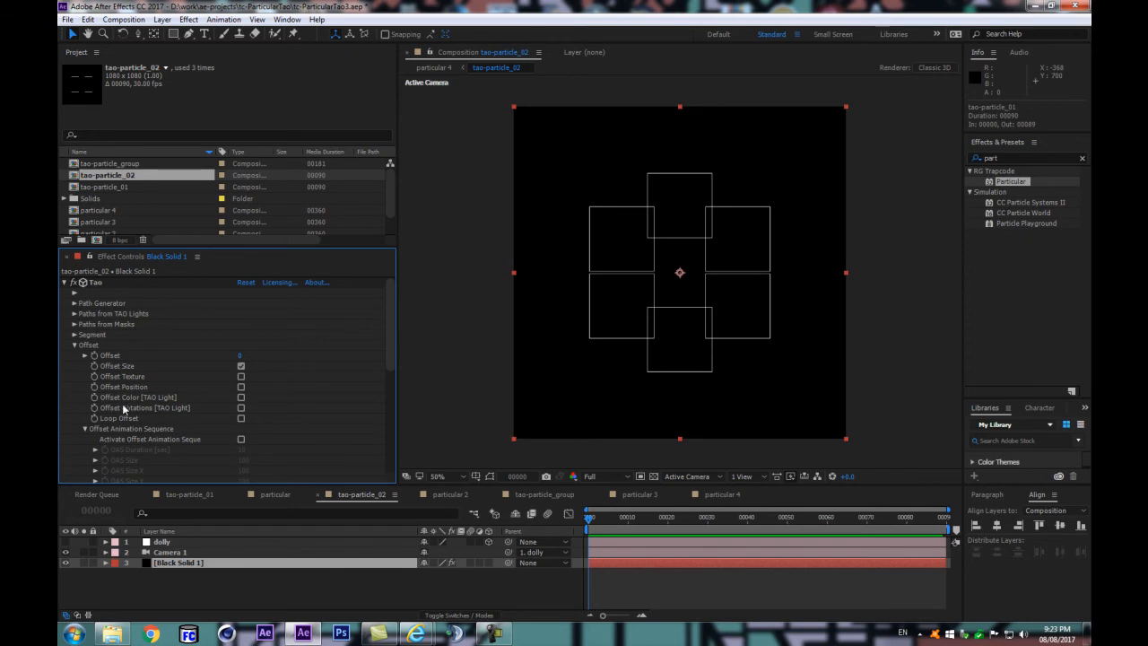
scroll(164, 388, down, 2)
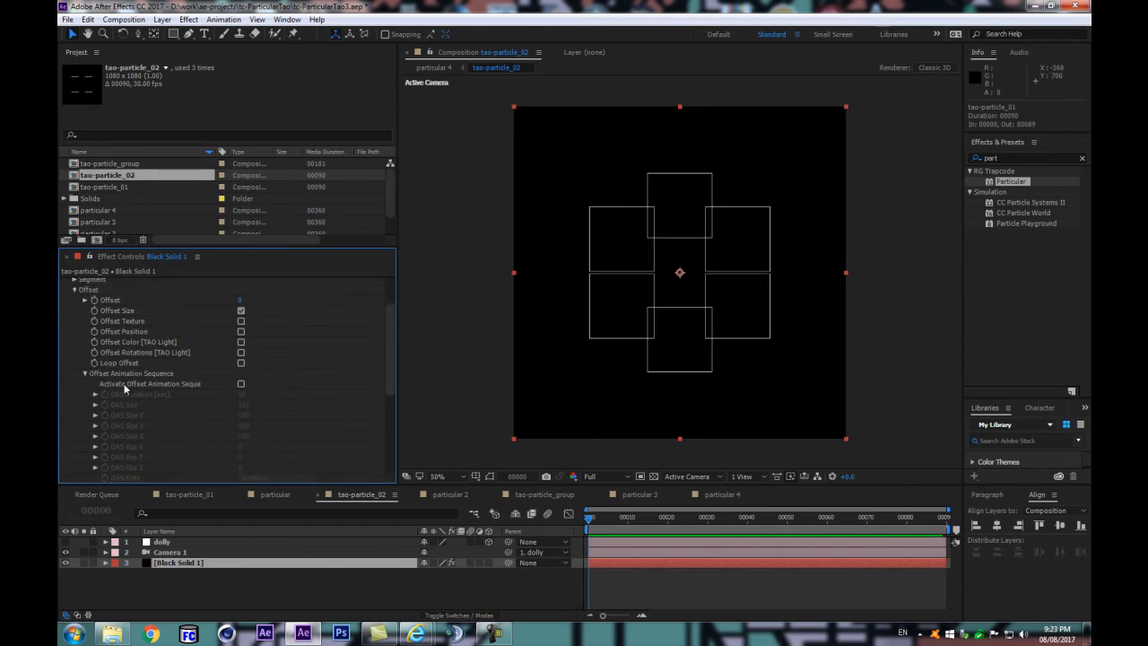
click(242, 383)
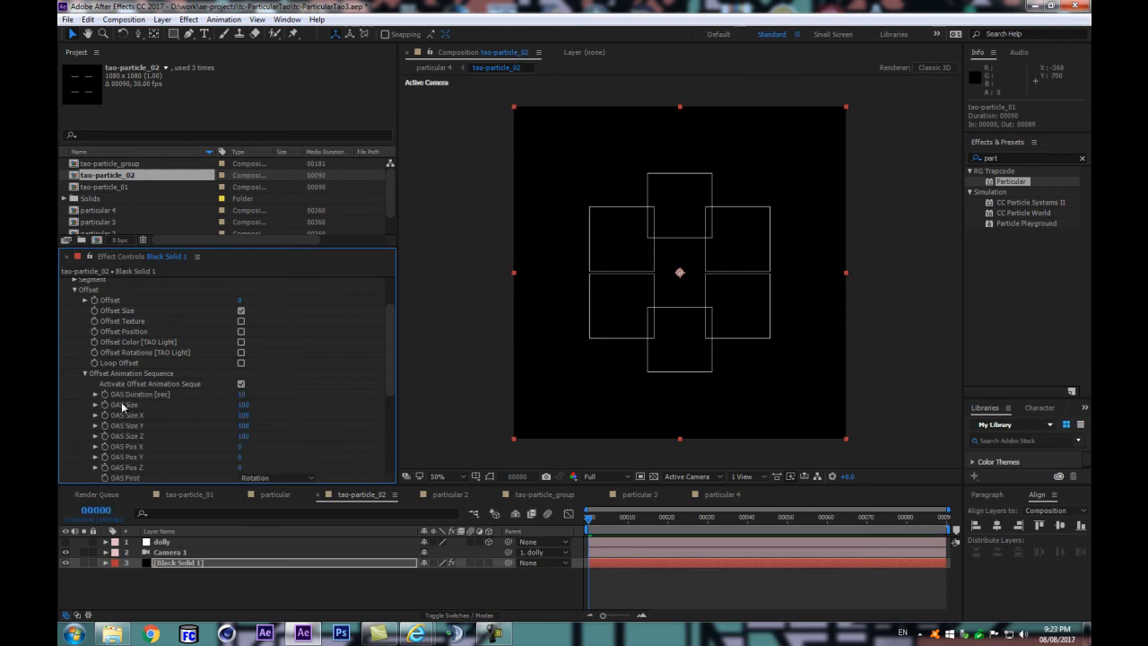
scroll(121, 402, down, 5)
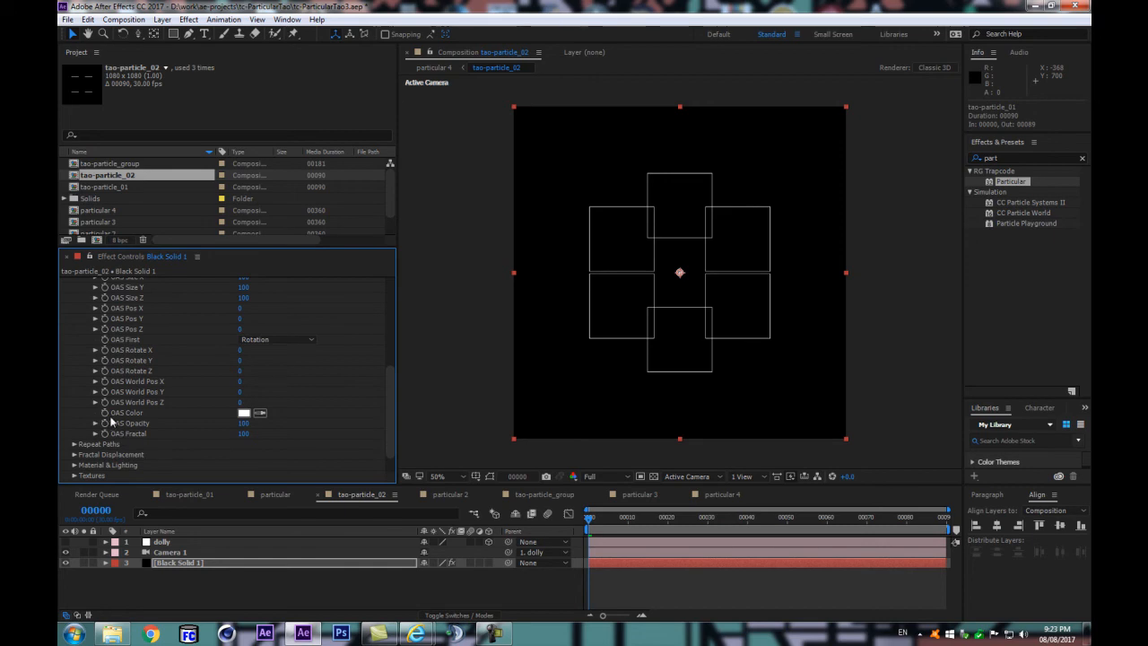
Step: Set the duration of the tao-particle_02 composition to 360 frames
click(96, 511)
text(300)
key(Return)
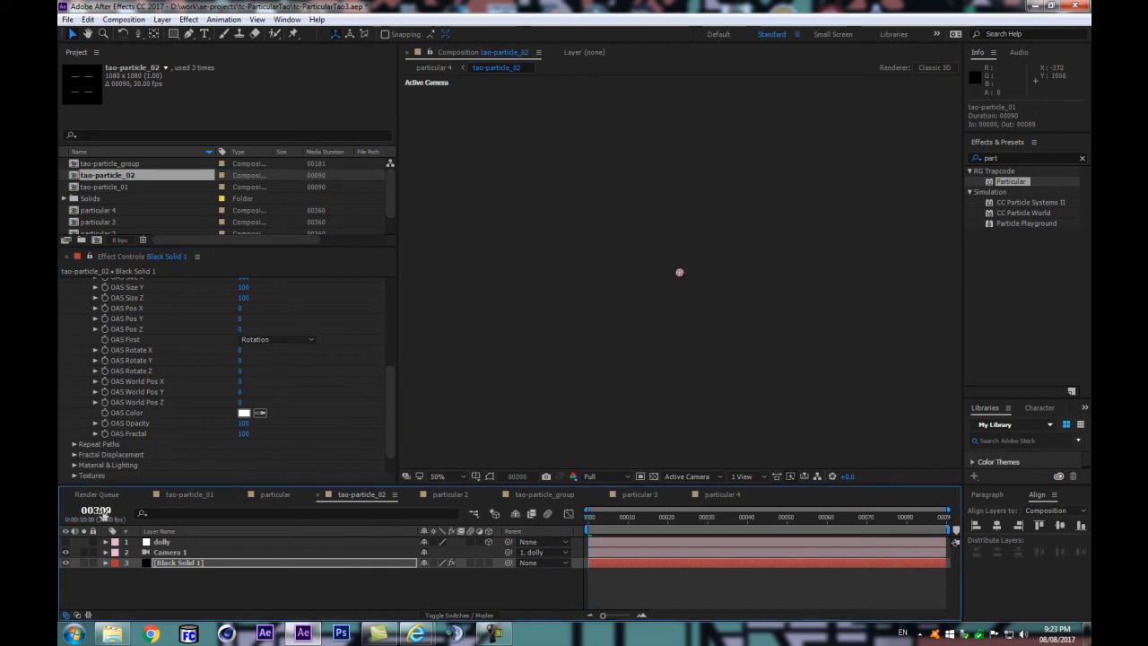
click(124, 19)
click(153, 52)
drag(358, 306, 395, 301)
text(36)
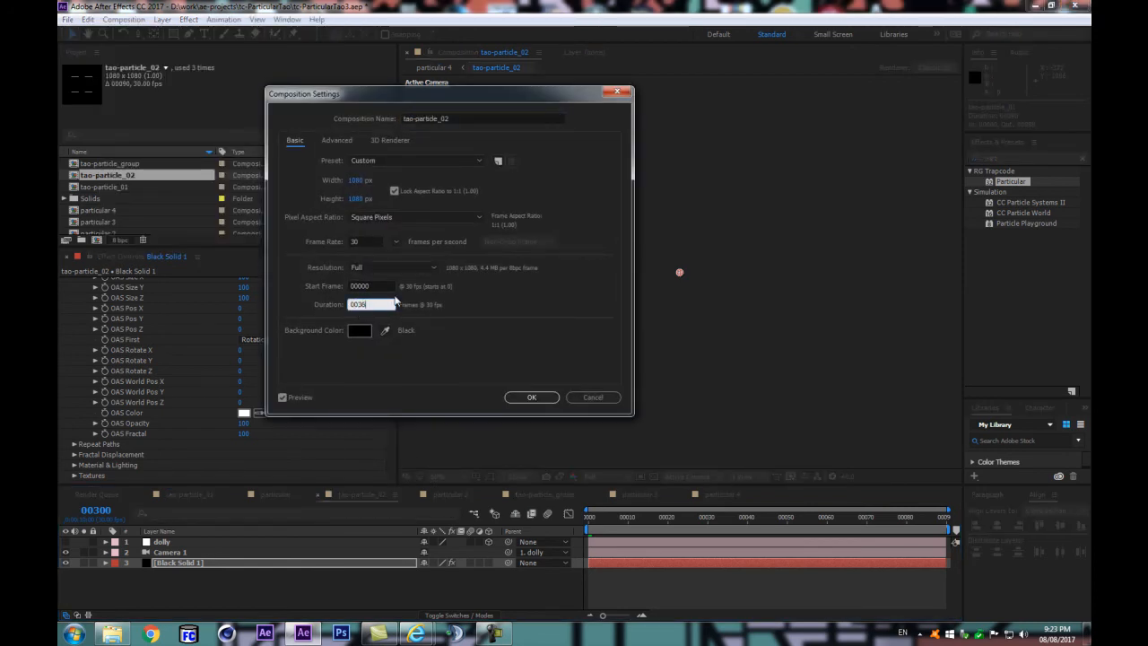
text(0)
key(Return)
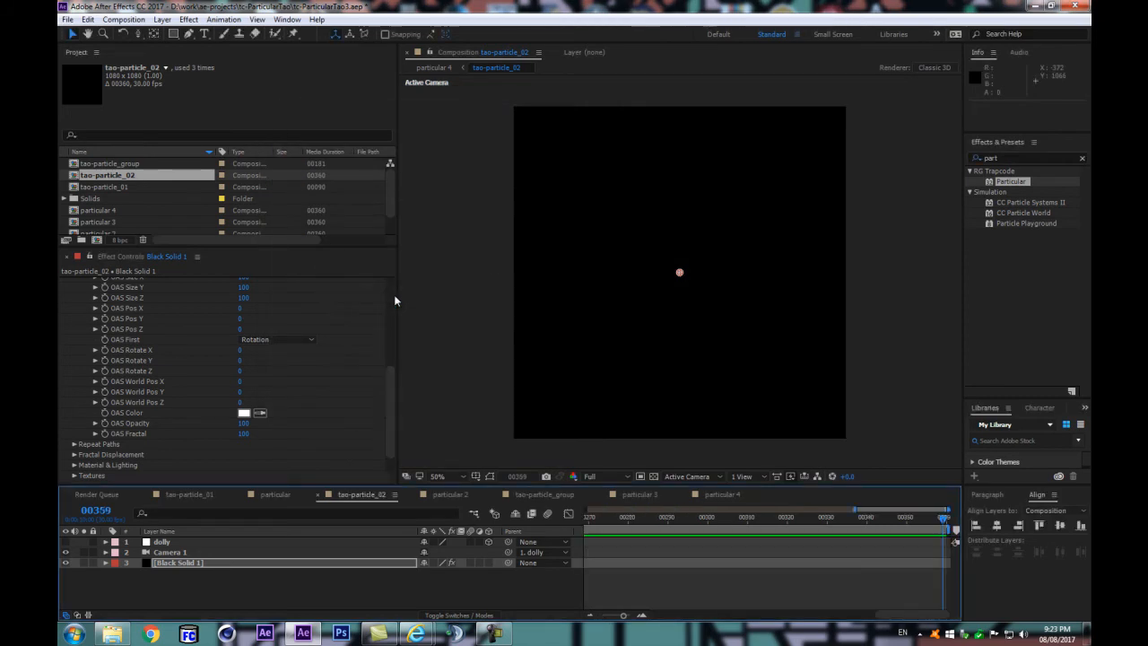
Step: Extend all tao-particle_02 layers to the end of the 360-frame composition and check the added range
key(ctrl+a)
key(minus)
key(minus)
key(minus)
drag(751, 516, 854, 514)
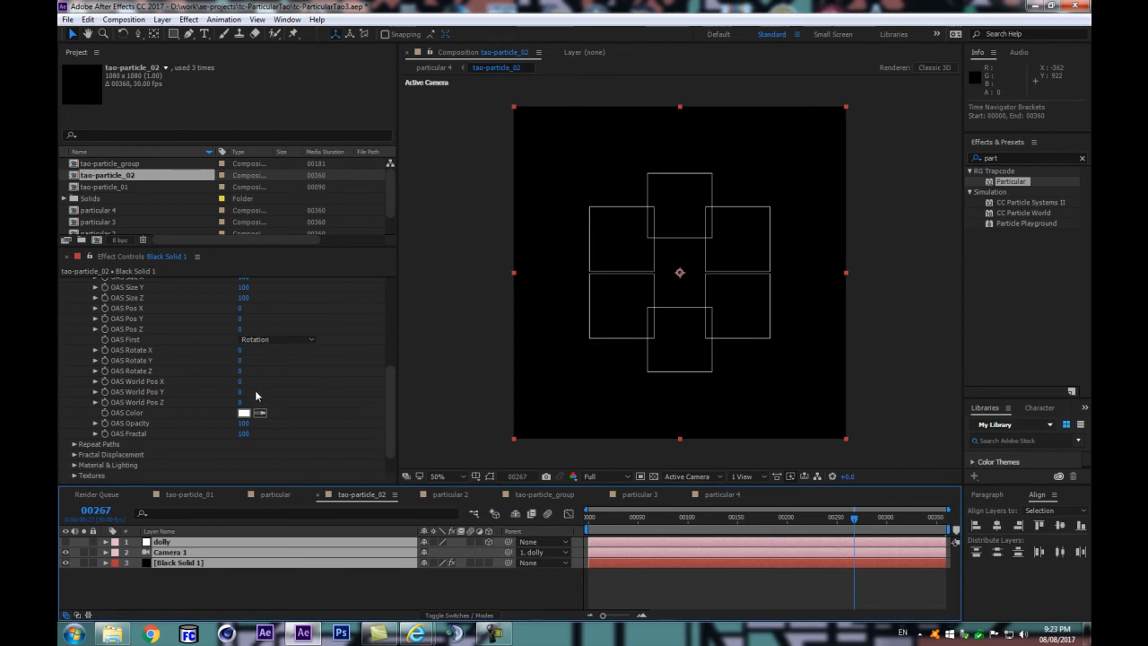
click(264, 600)
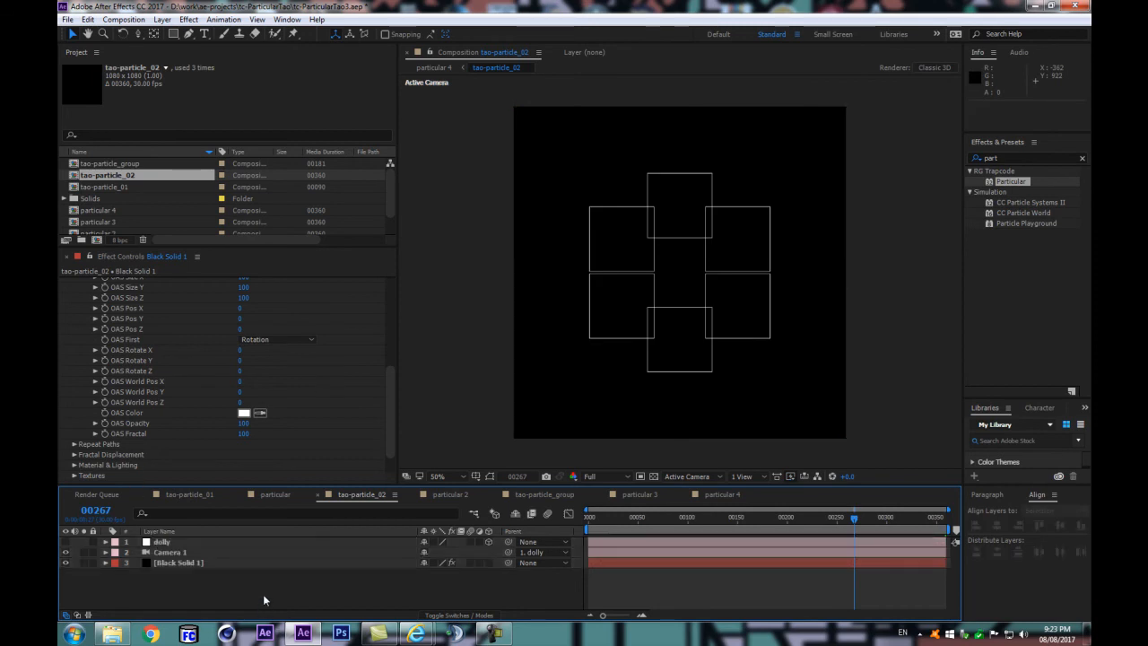
Step: Start animating OAS Color on Black Solid 1 with a keyframe at frame 300
click(98, 510)
text(300)
key(Return)
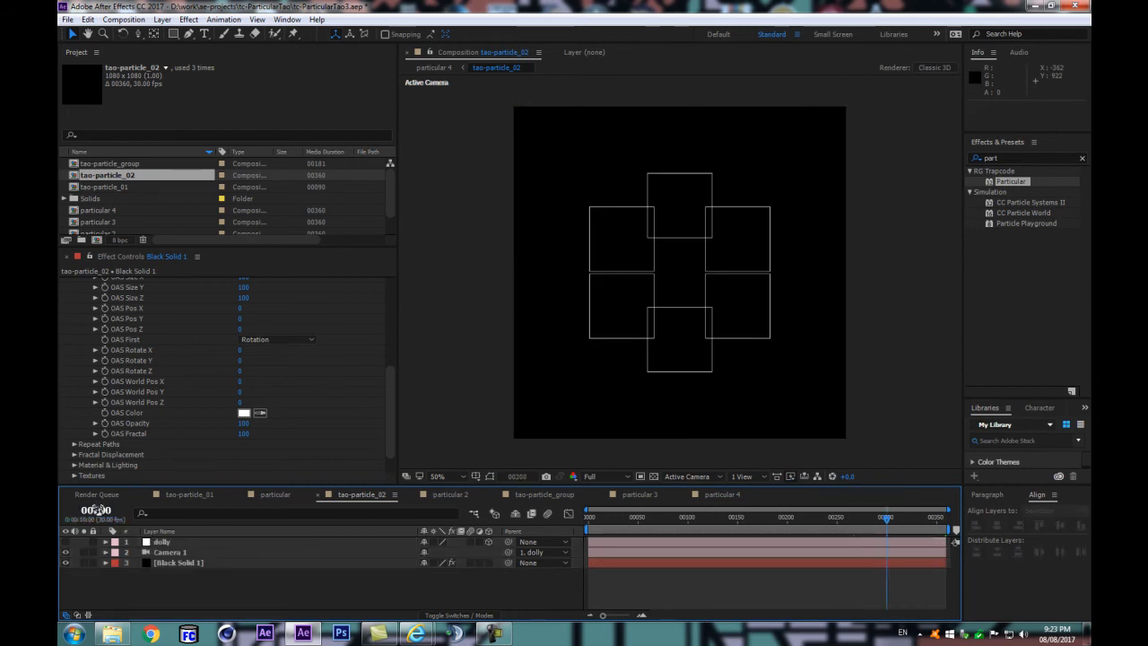
scroll(229, 349, up, 10)
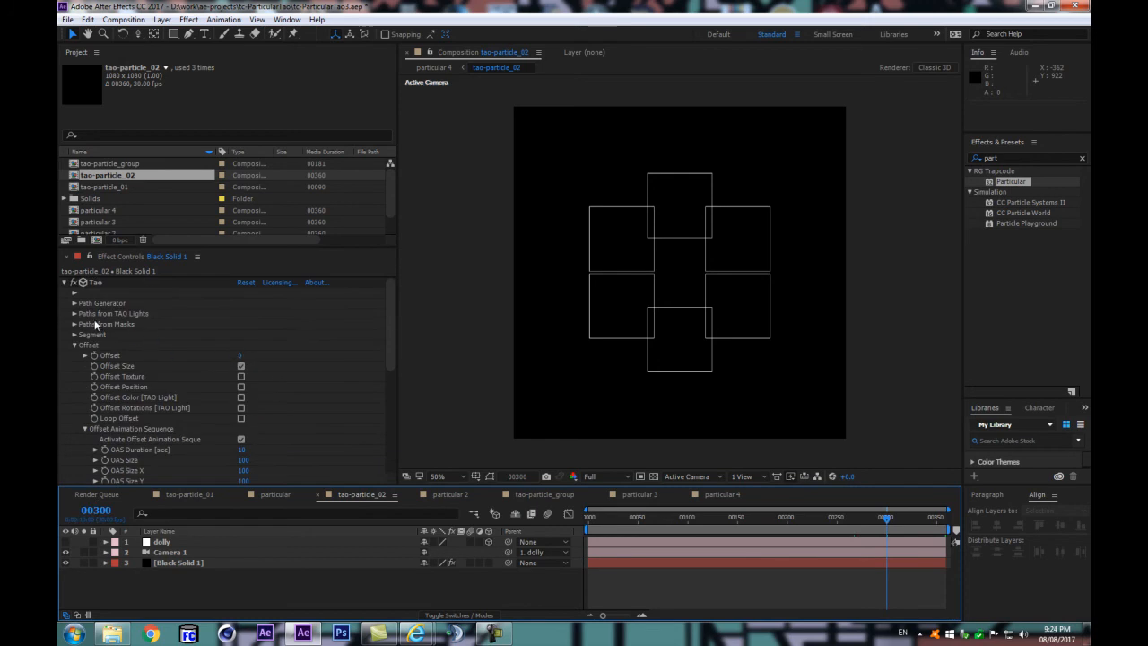
click(74, 314)
click(75, 314)
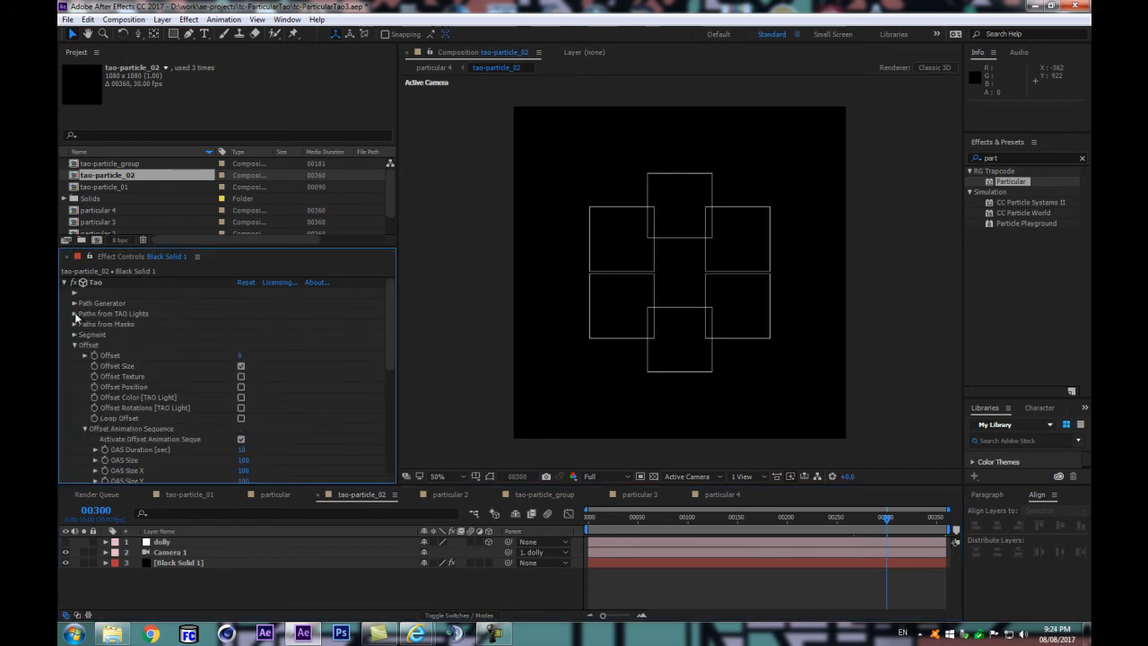
scroll(125, 413, down, 8)
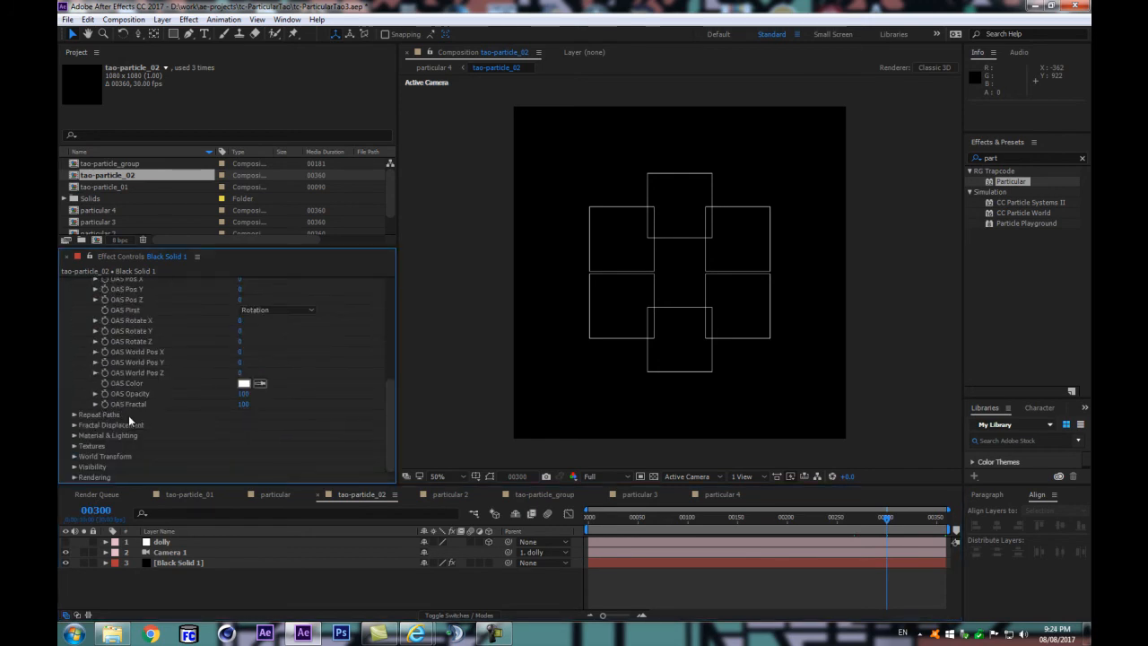
scroll(128, 415, up, 2)
click(131, 430)
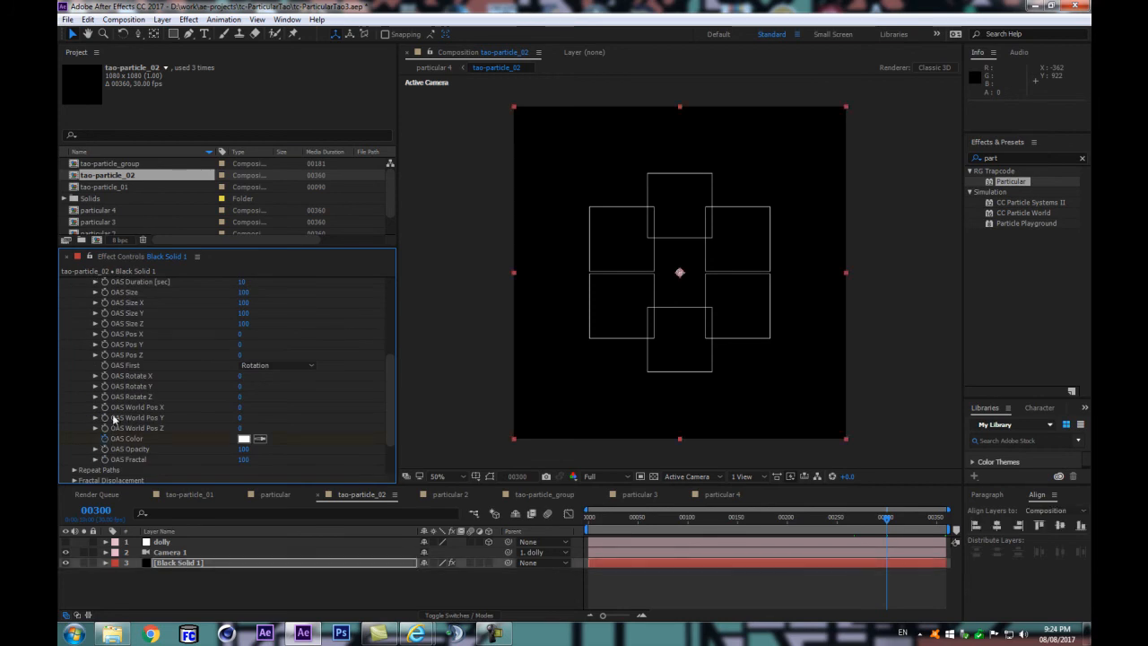
click(105, 438)
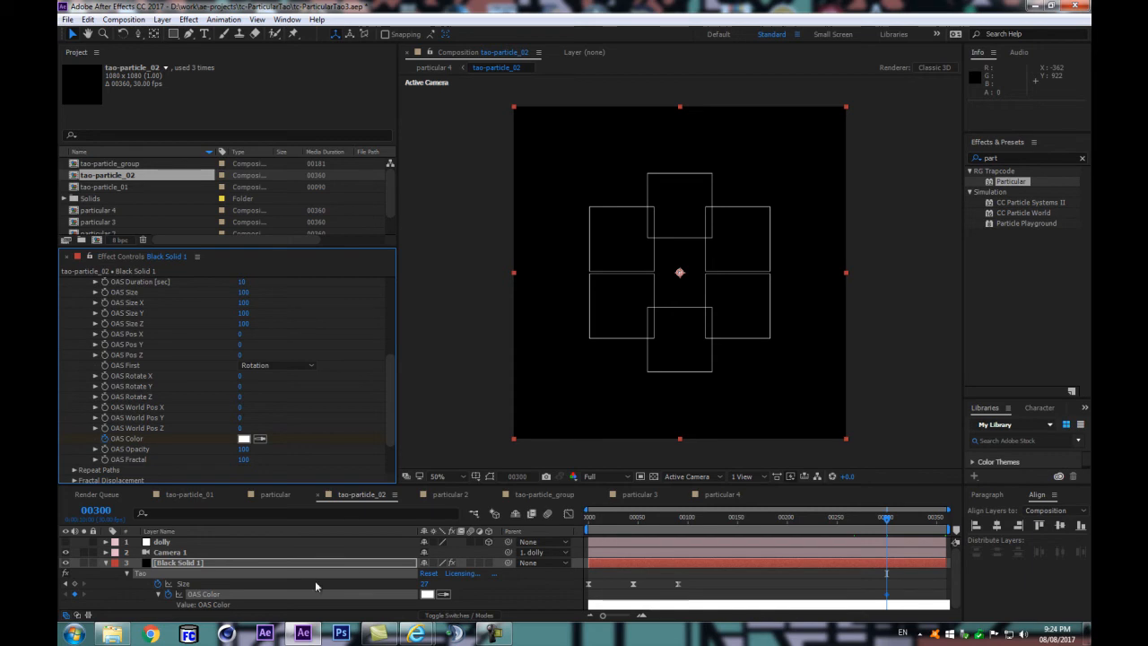
Step: Add OAS Color keyframes at frames 0 and 50
key(Home)
click(76, 594)
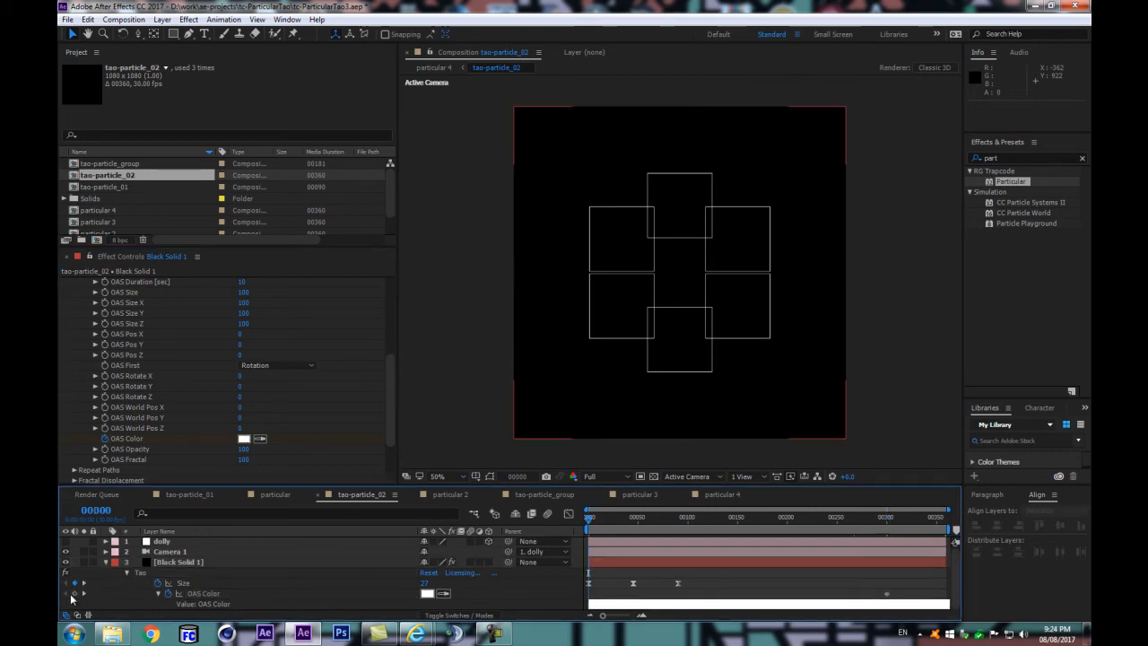
drag(596, 521, 888, 536)
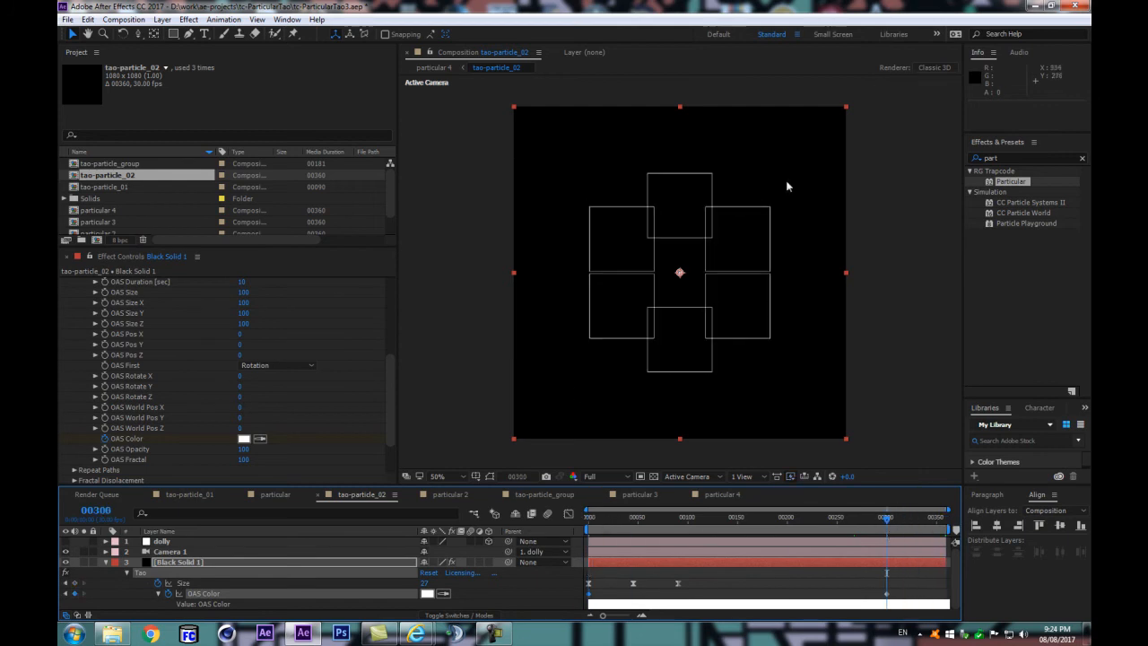
click(638, 519)
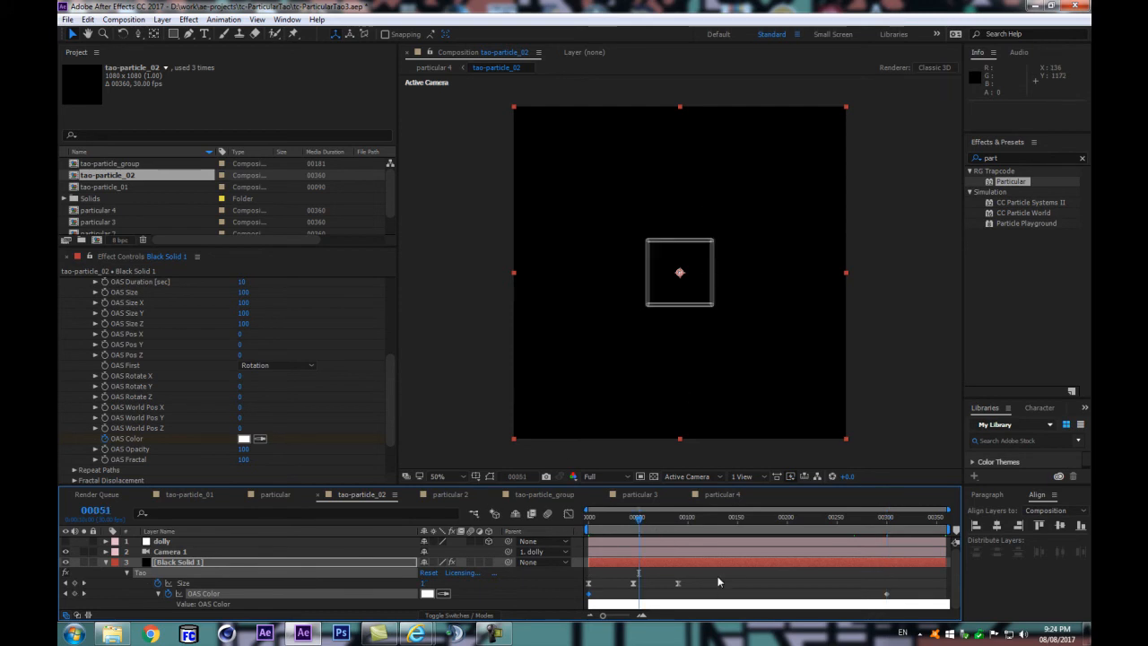
key(Page_Up)
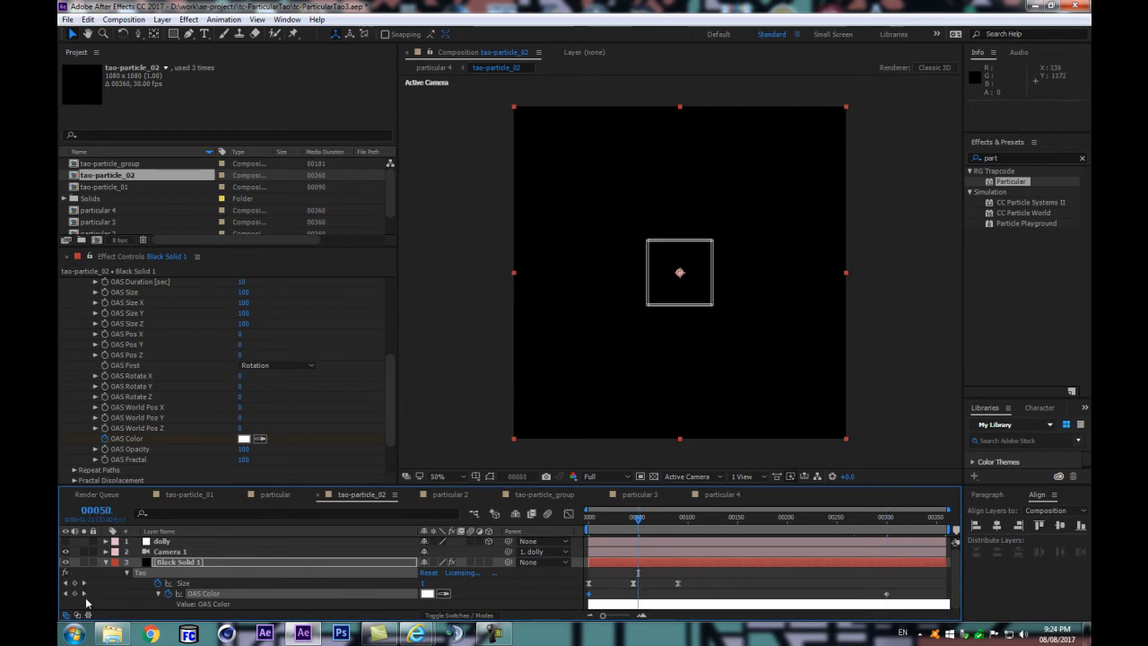
click(76, 594)
Step: Add OAS Color keyframes at frames 100, 150, 200 and 250
click(681, 519)
drag(685, 520, 689, 520)
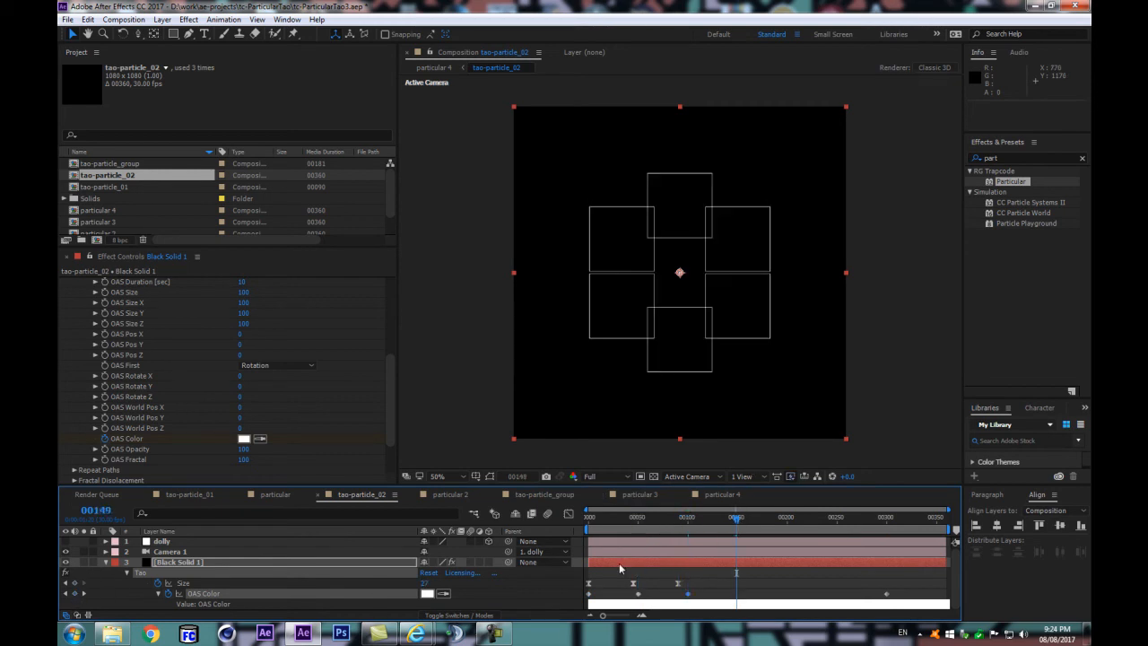
click(736, 520)
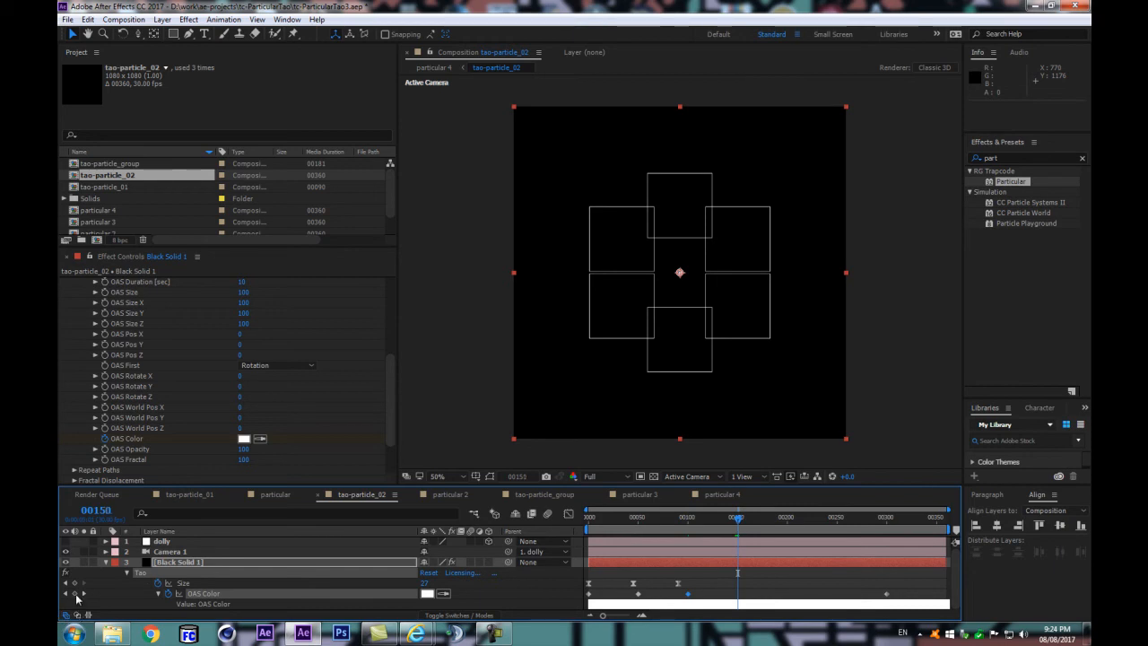
click(787, 519)
click(76, 594)
click(836, 518)
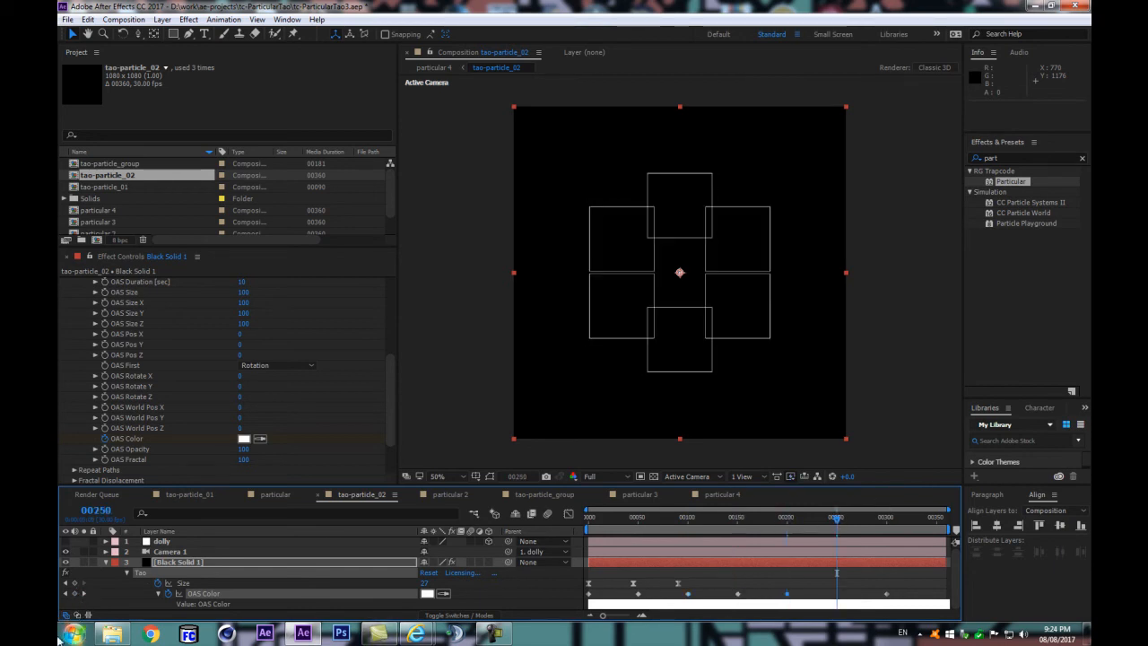
click(76, 594)
Step: Convert all OAS Color keyframes to hold keyframes
drag(912, 577, 497, 606)
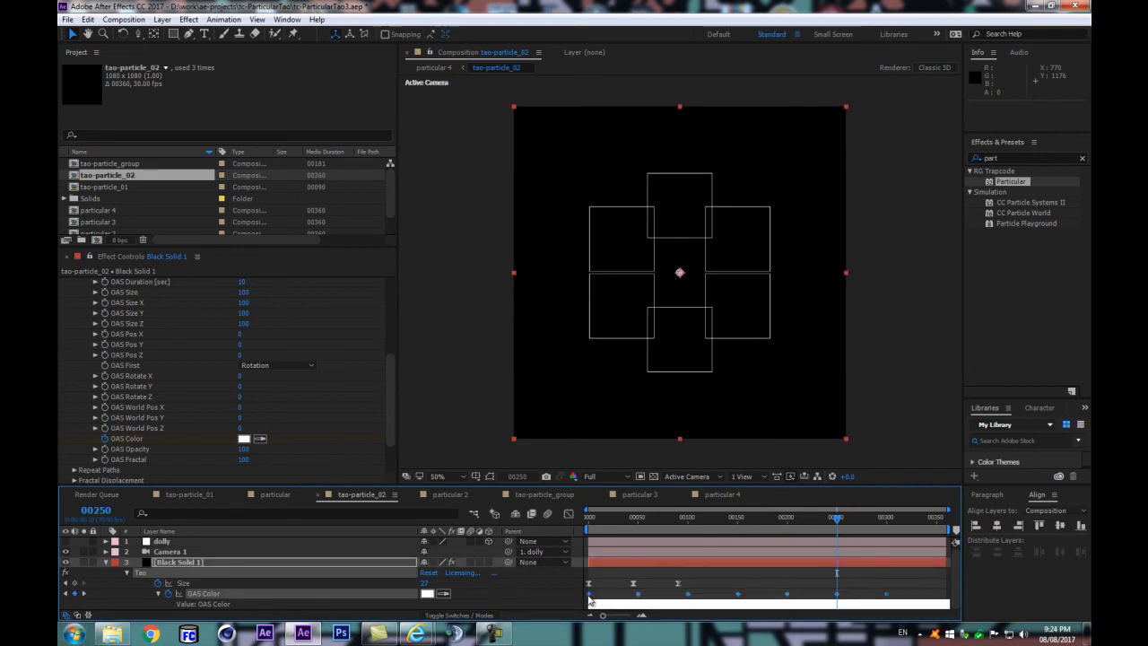
right_click(589, 596)
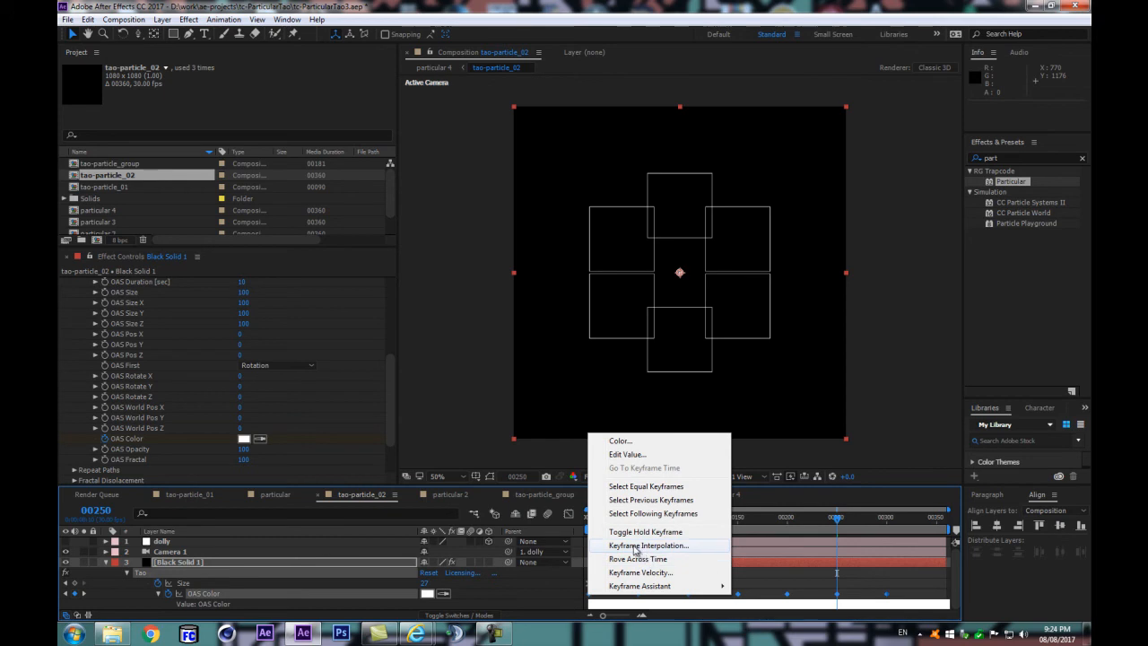
click(638, 532)
click(564, 591)
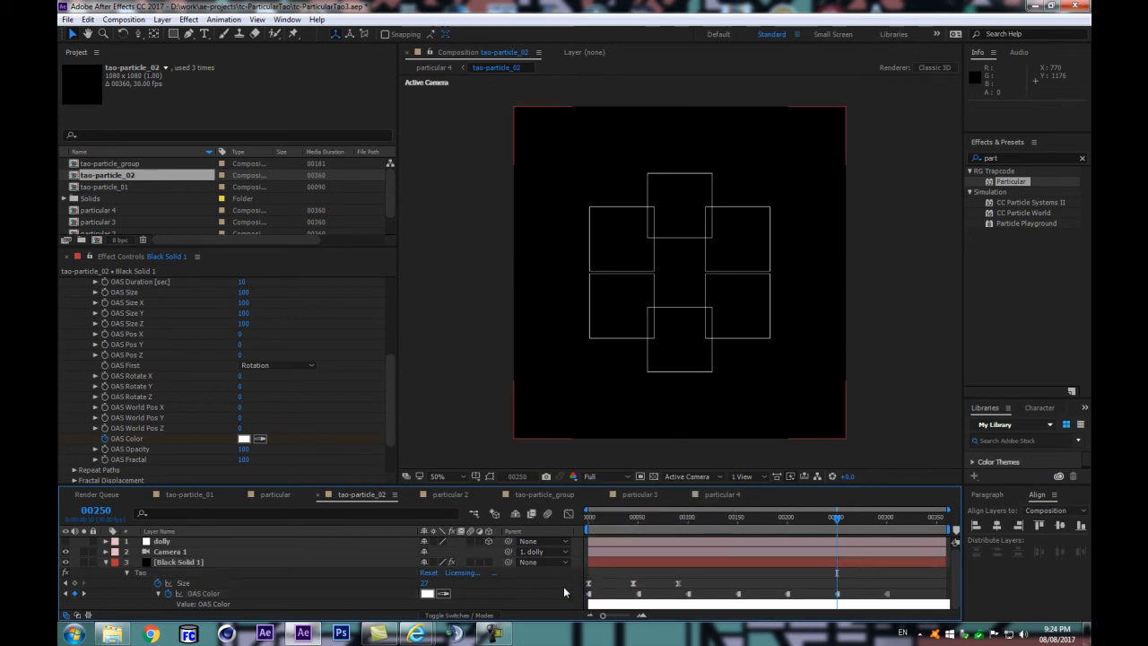
Step: Set the OAS Color keyframe at frame 0 to bright red
drag(619, 520, 572, 540)
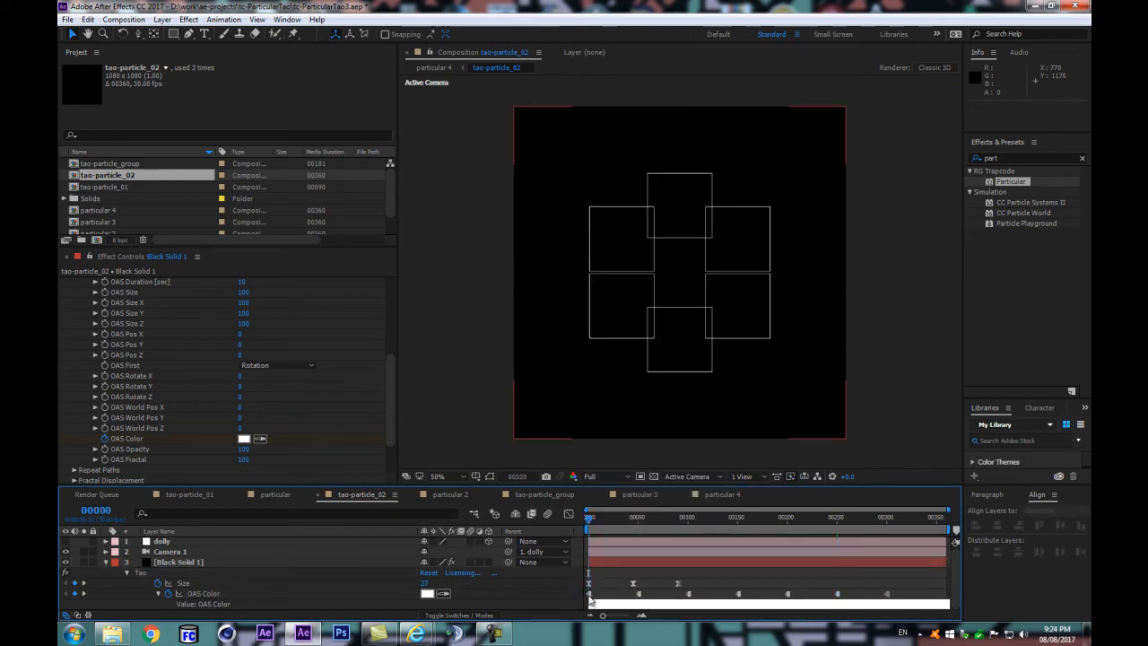
click(427, 593)
drag(263, 376, 292, 303)
key(Return)
Step: Set the OAS Color keyframe at frame 50 to bright magenta
drag(618, 523, 642, 522)
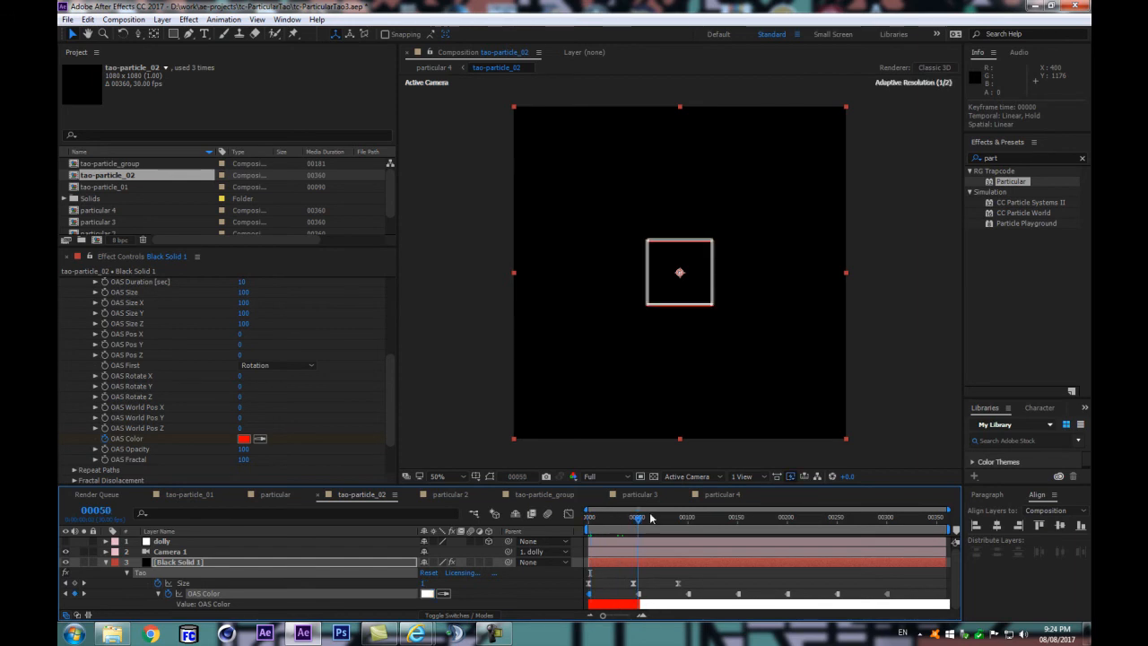
double_click(639, 595)
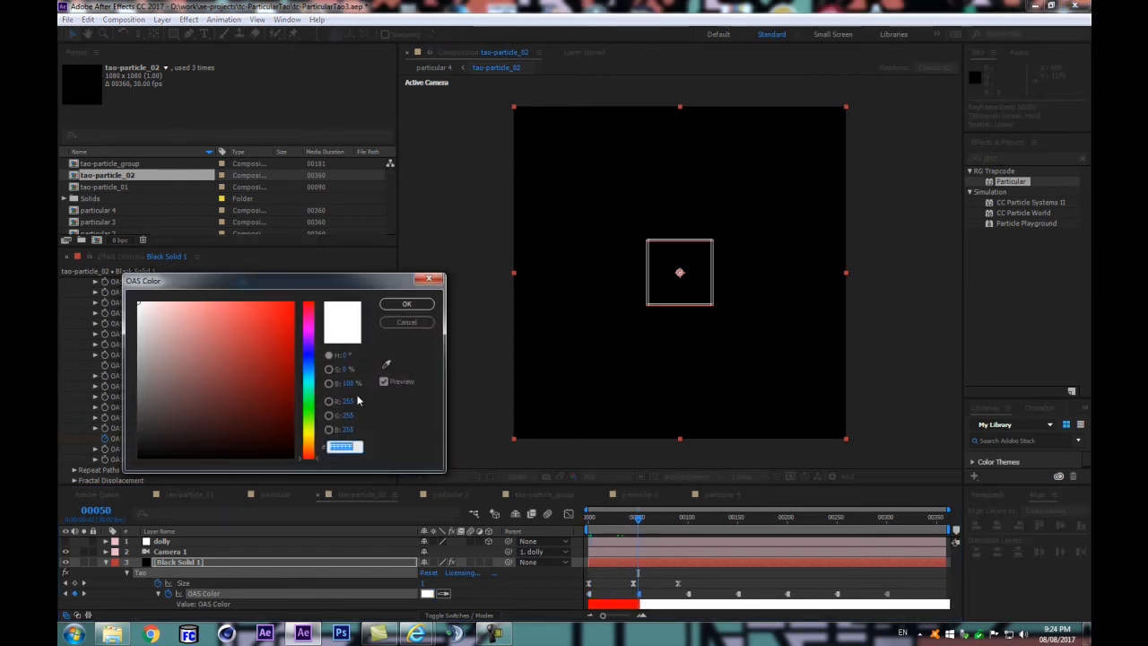
click(308, 326)
click(290, 307)
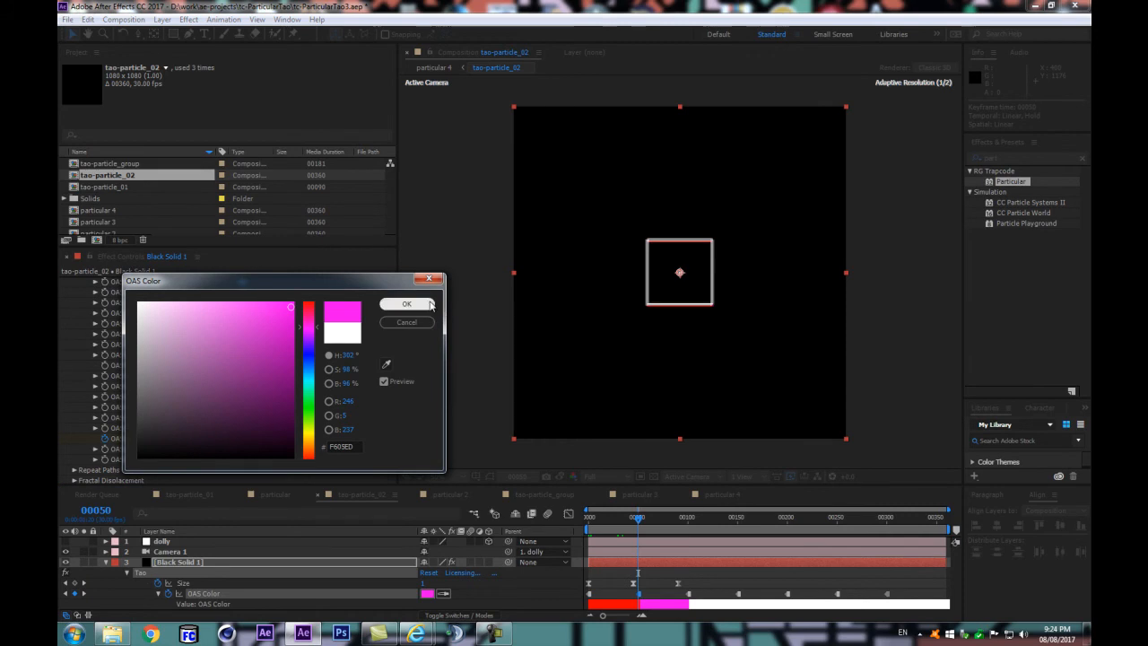
click(430, 305)
Step: Set the OAS Color keyframe at frame 100 to turquoise (02FFDE)
click(686, 517)
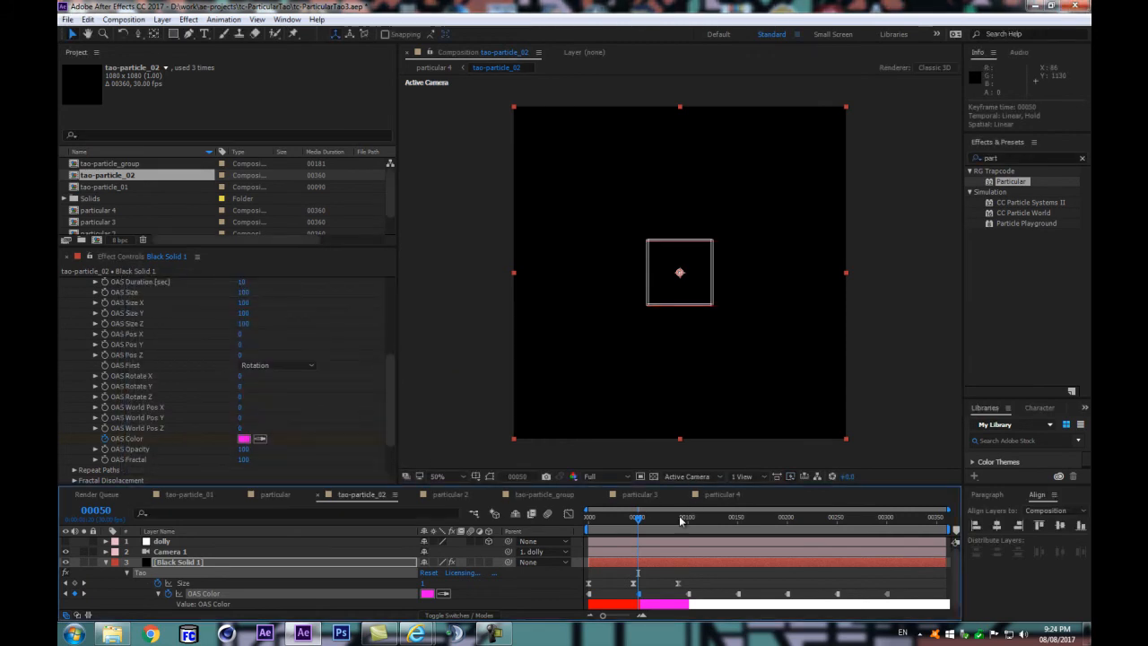
double_click(689, 593)
click(307, 387)
click(291, 304)
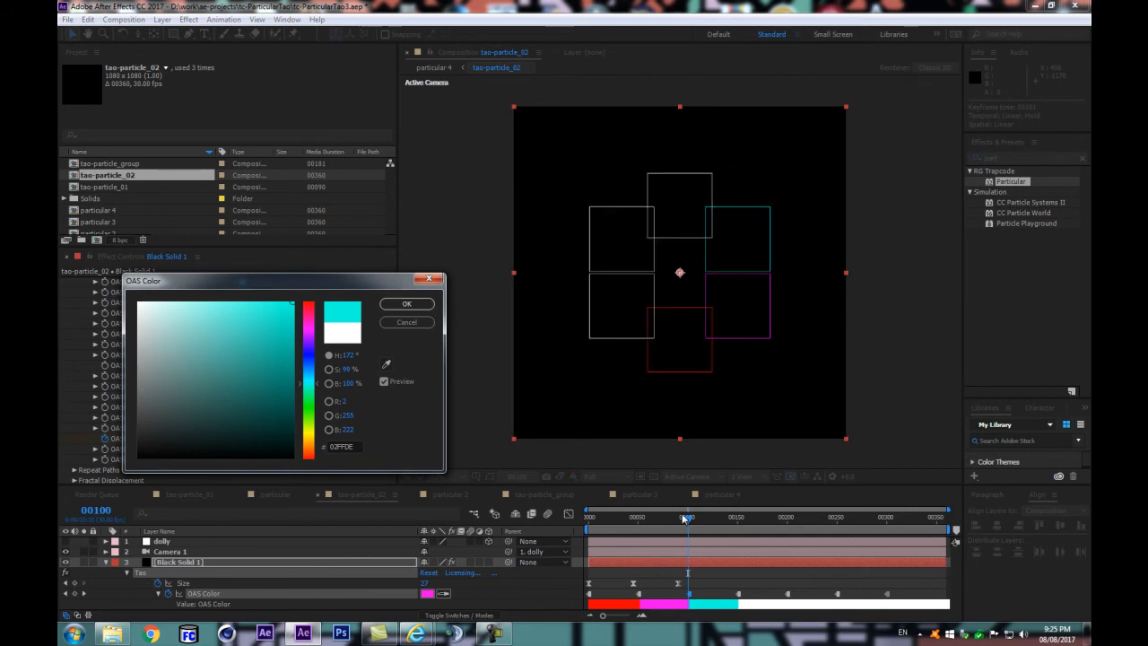
click(408, 306)
Step: Set the OAS Color keyframe at frame 150 to bright green
click(737, 517)
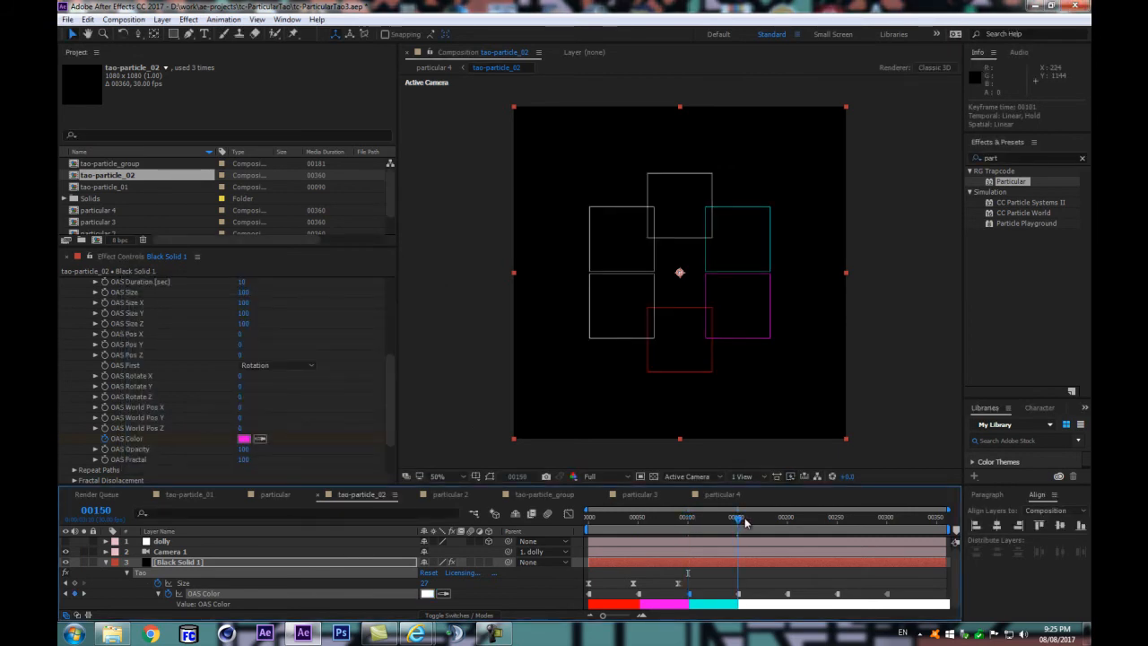
double_click(734, 593)
click(308, 409)
click(272, 374)
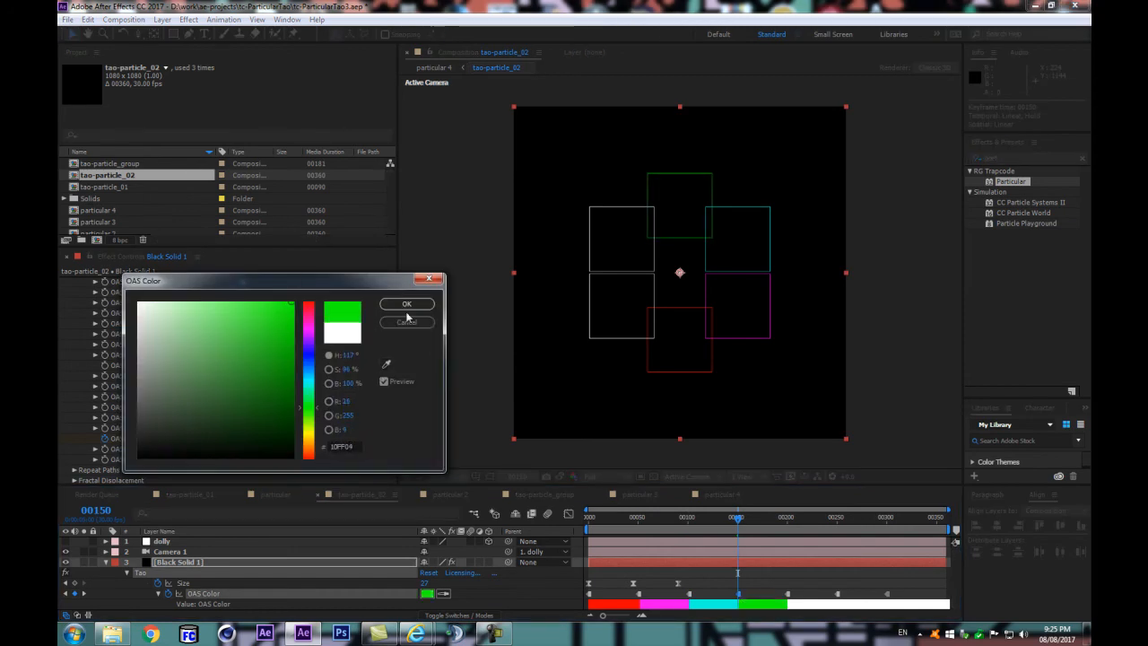
click(404, 304)
Step: Set the OAS Color keyframe at frame 200 to yellow
click(786, 517)
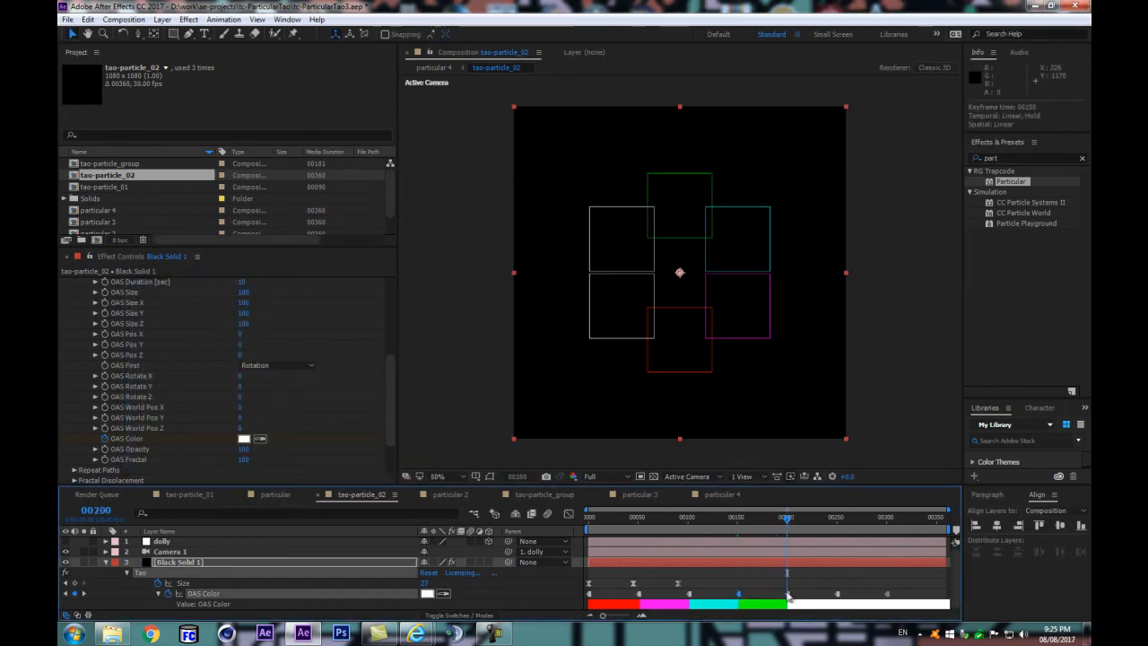
double_click(788, 593)
click(309, 437)
click(292, 307)
click(405, 303)
Step: Set the OAS Color keyframe at frame 250 to orange
click(836, 519)
double_click(836, 593)
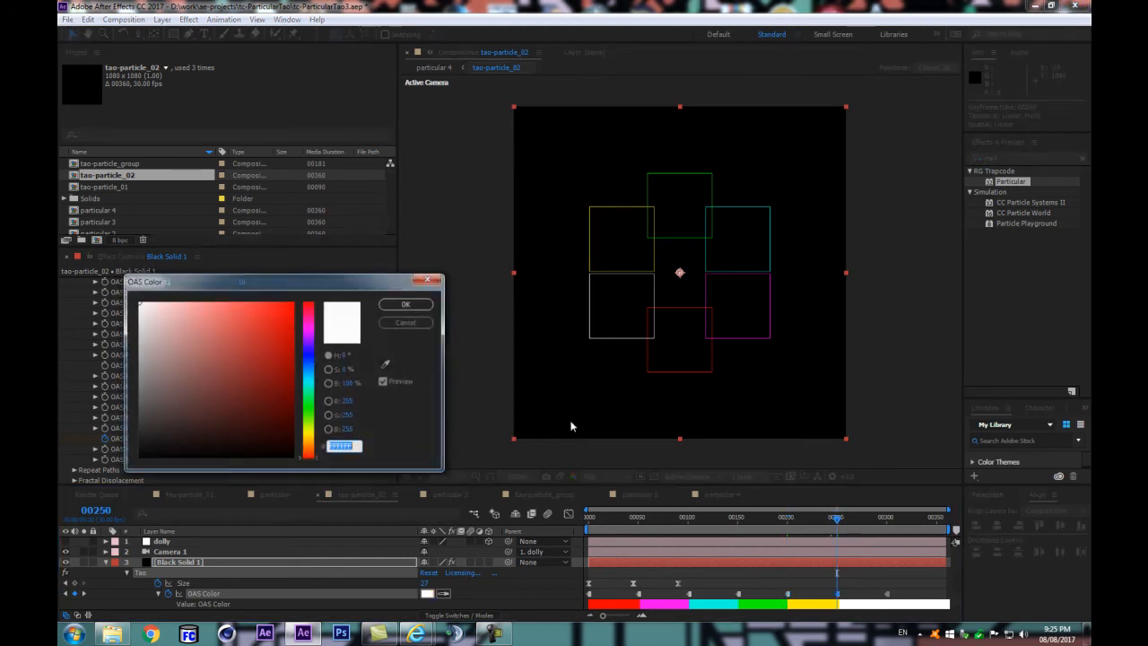
drag(312, 328, 310, 307)
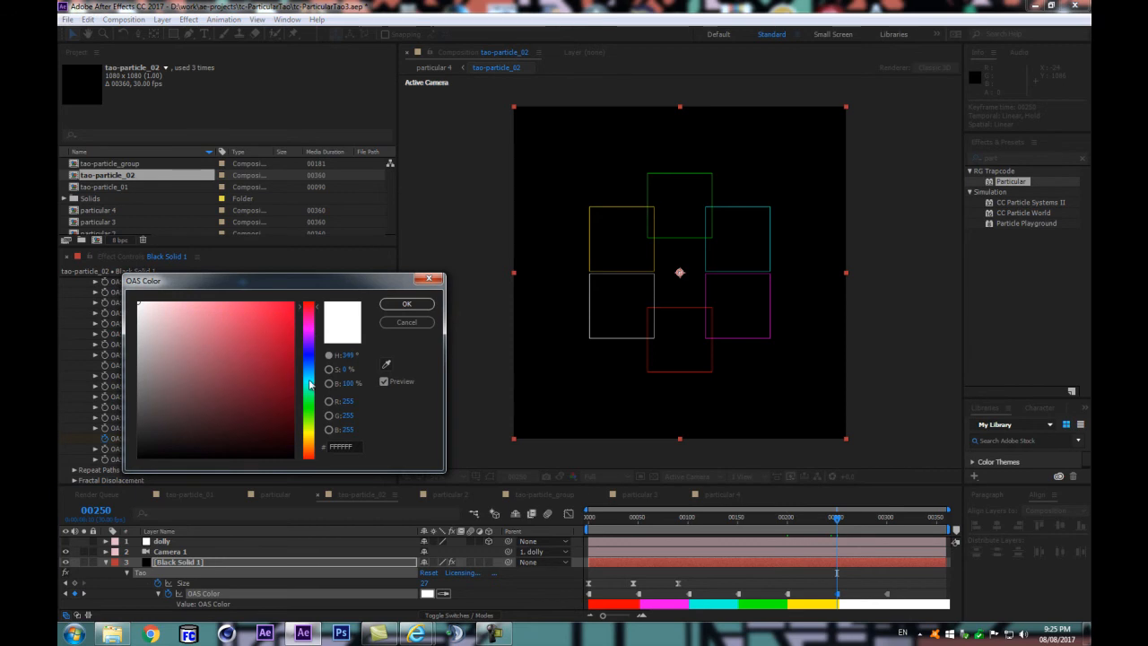
drag(308, 366, 307, 449)
click(273, 404)
click(285, 326)
key(Return)
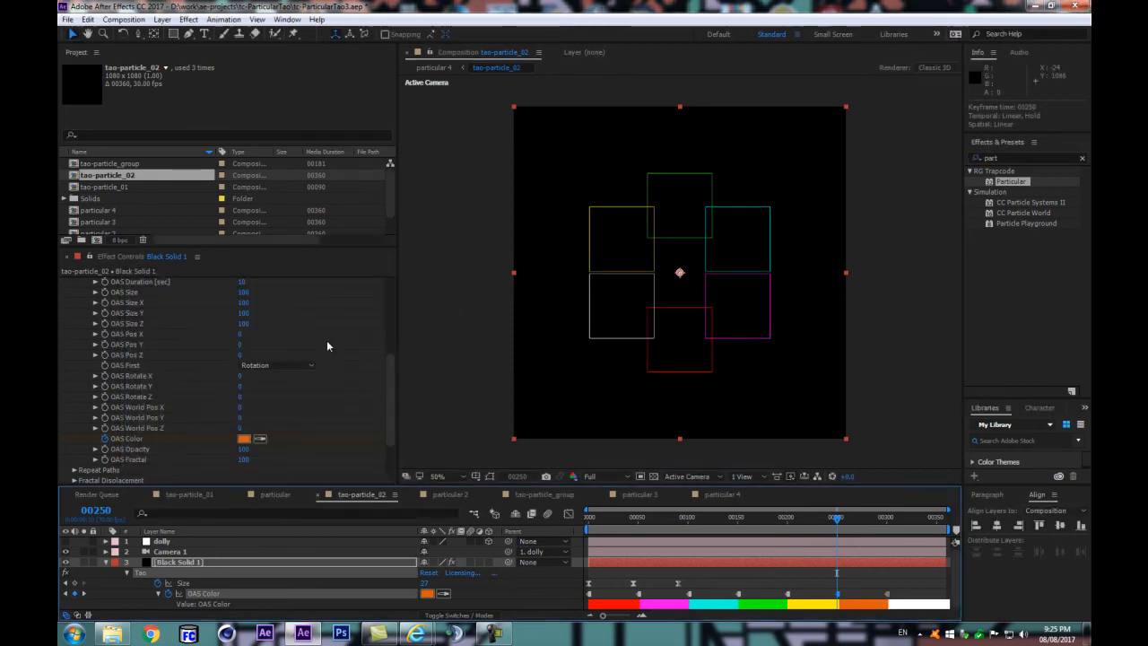
Step: Delete the OAS Color keyframe at frame 300 and play back the colored square animation
click(887, 517)
drag(888, 593, 892, 592)
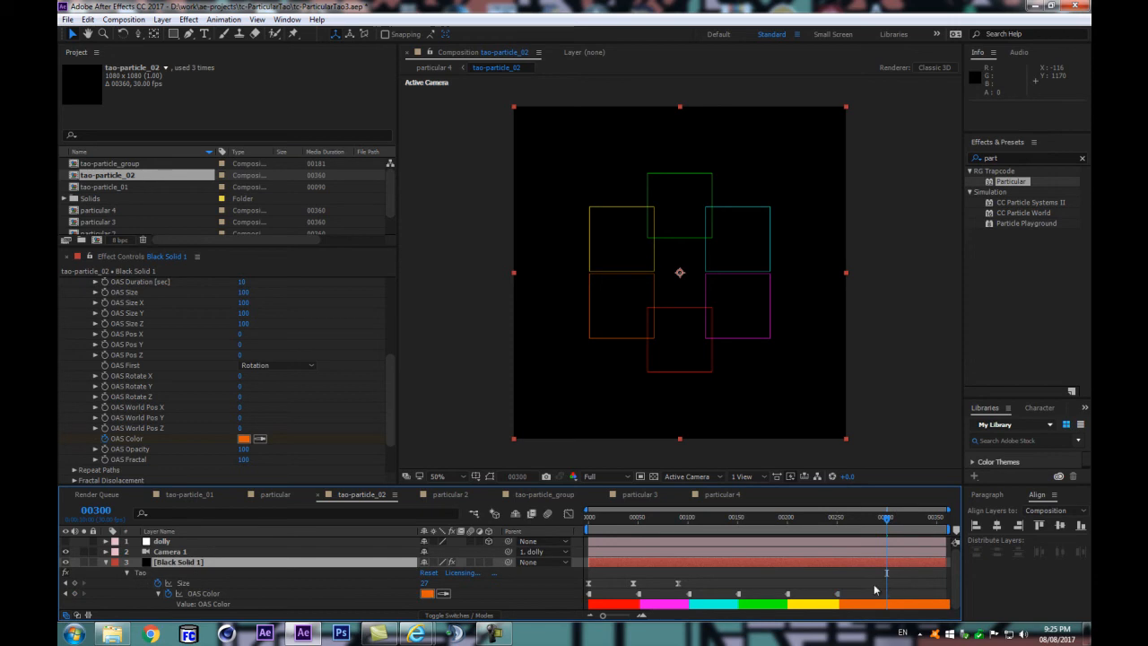
drag(844, 517, 879, 544)
key(space)
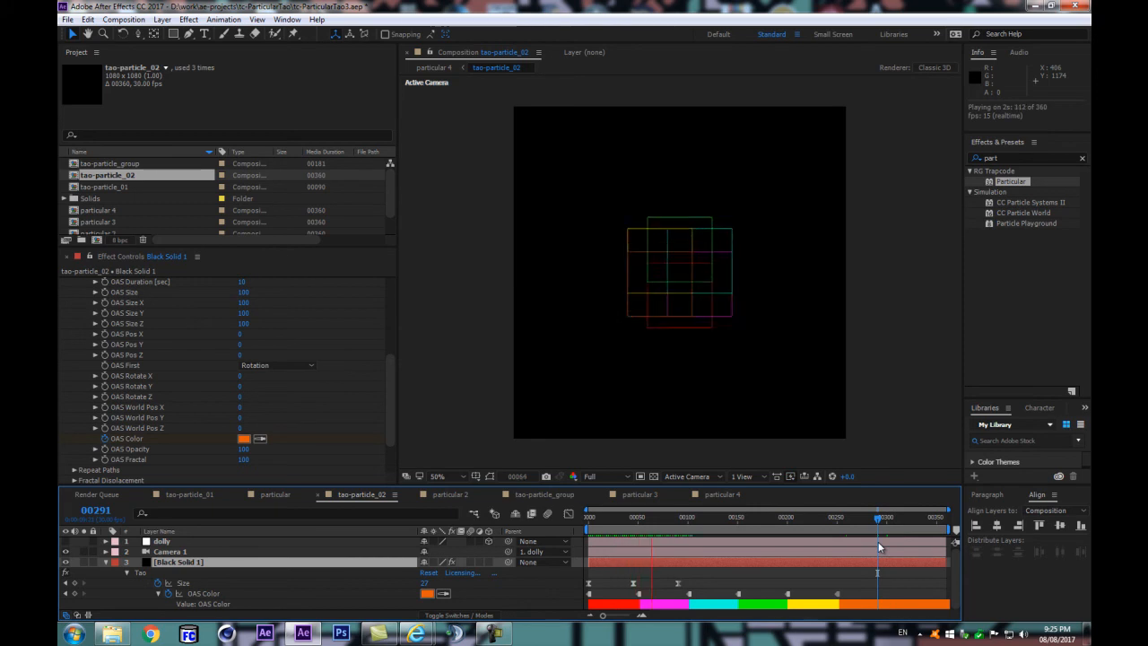
Step: Return to frame 0 and set the Blend mode in Tao's Rendering settings to Add
click(602, 520)
drag(601, 522, 578, 561)
scroll(107, 415, down, 3)
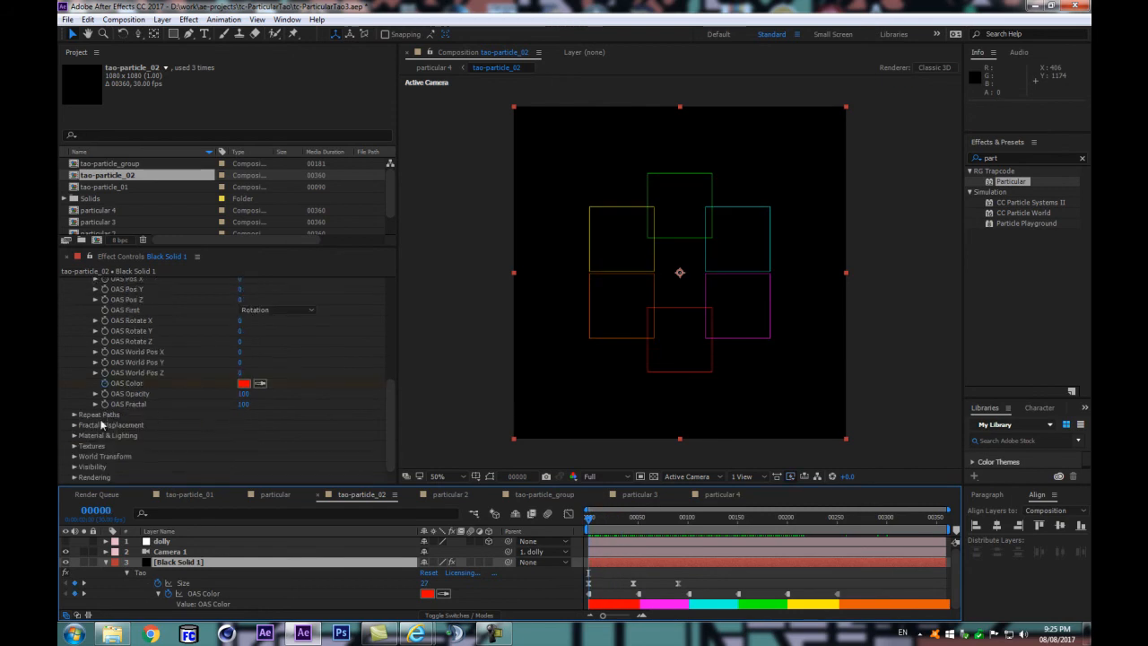
click(75, 477)
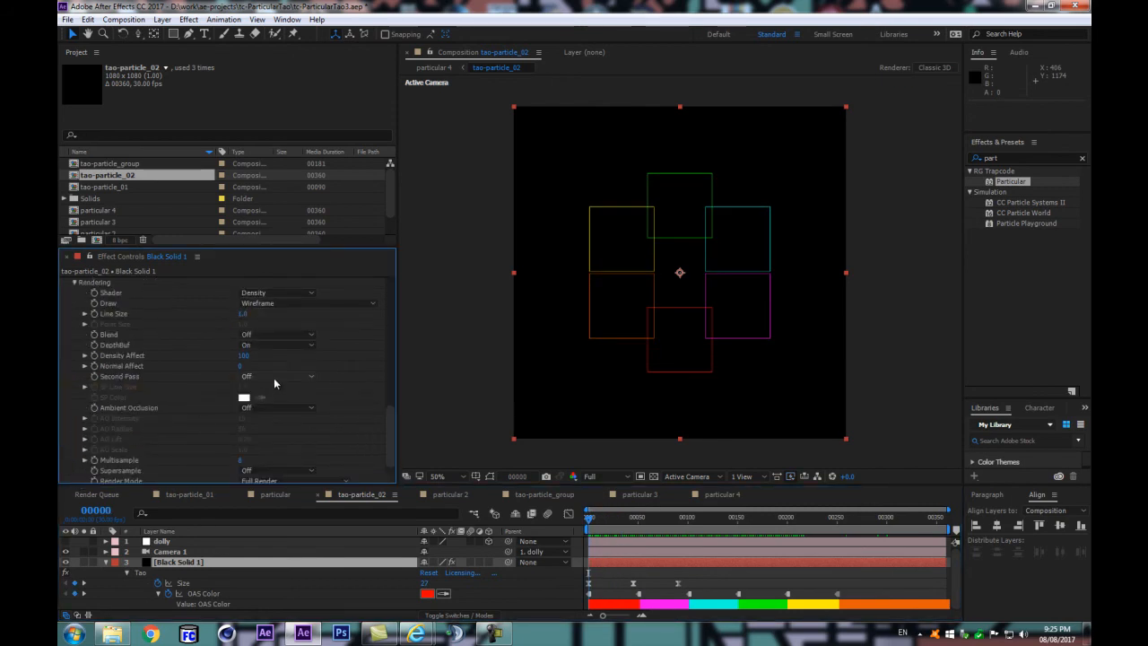
click(255, 345)
click(241, 367)
click(244, 337)
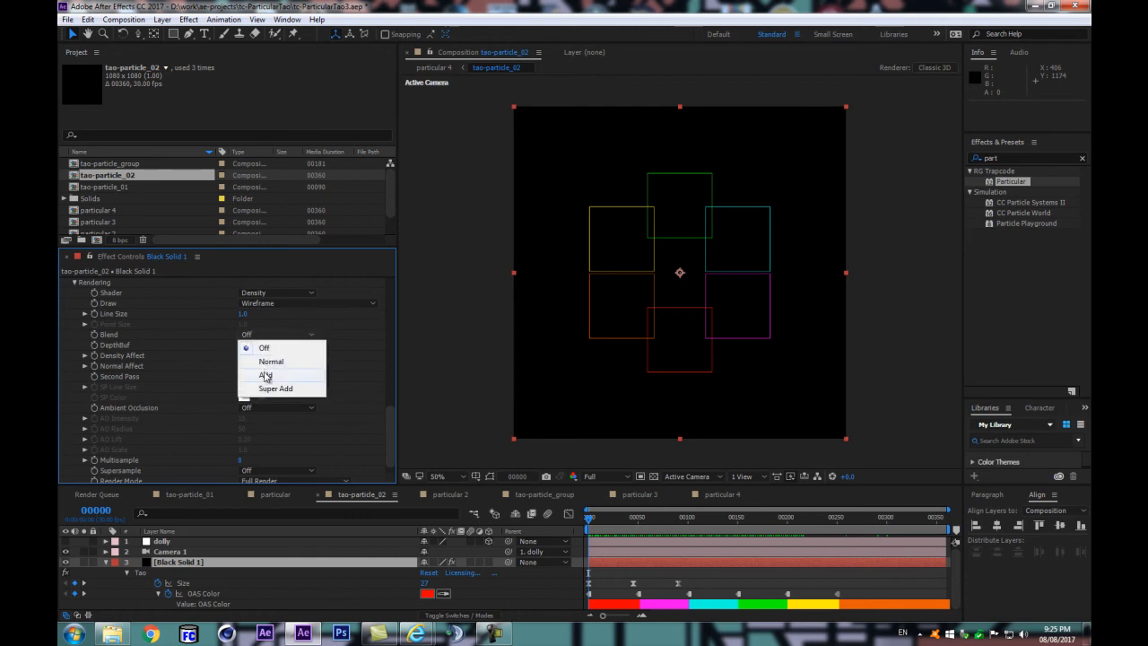
click(267, 378)
Step: Inspect the overlapping colored squares up close and play back the animation from frame 0
scroll(650, 279, up, 1)
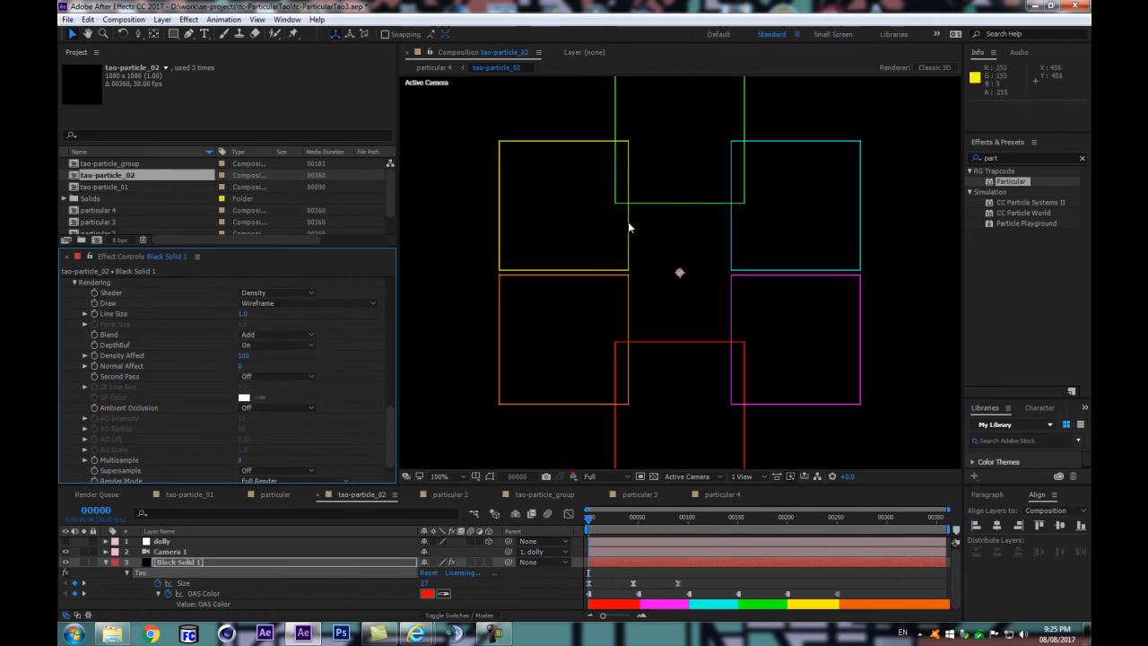
scroll(632, 267, up, 1)
scroll(631, 268, down, 1)
drag(650, 526, 557, 545)
key(space)
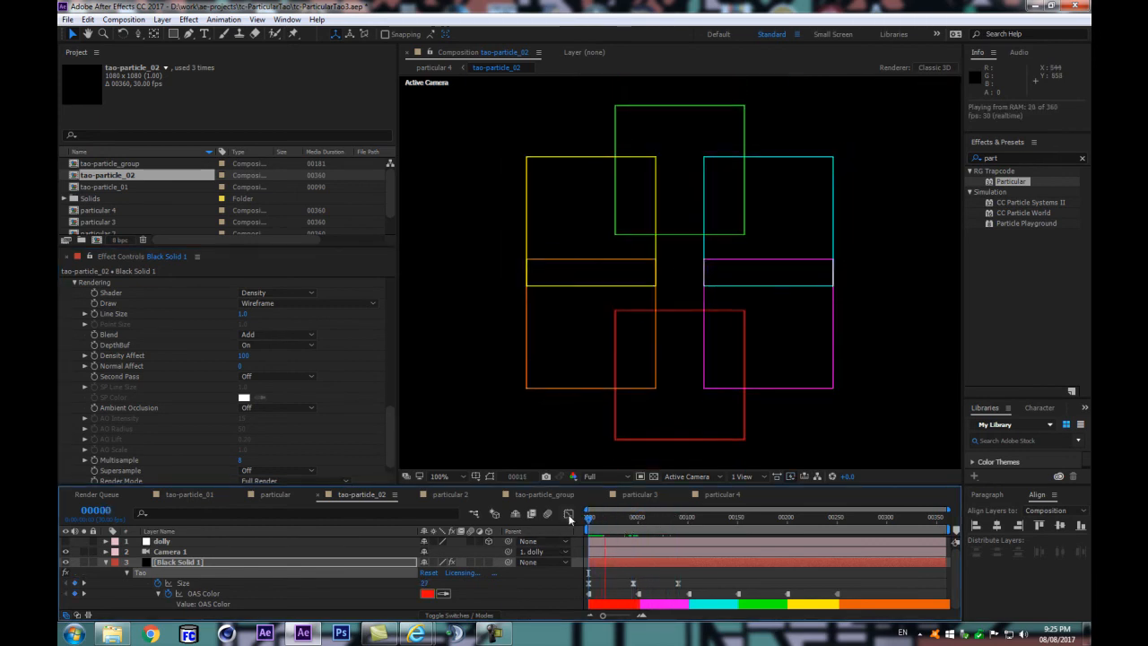
key(space)
Step: In Tao's Material & Lighting settings, lower Opacity to 47 and change Color to gray A7A7A7
scroll(92, 353, up, 3)
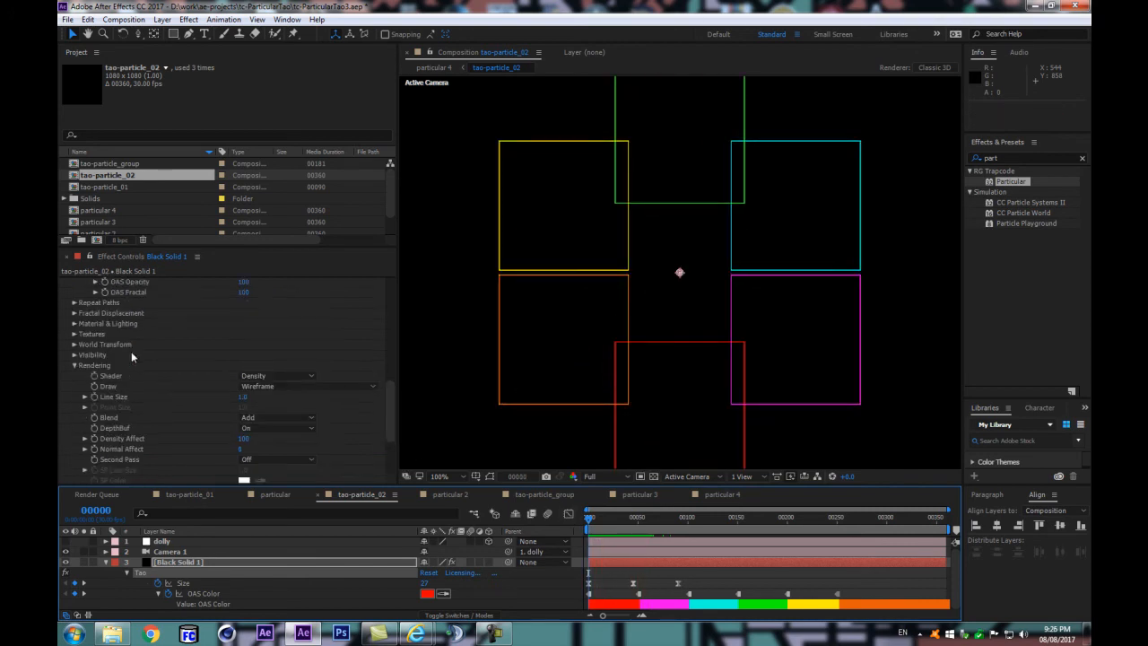
click(74, 324)
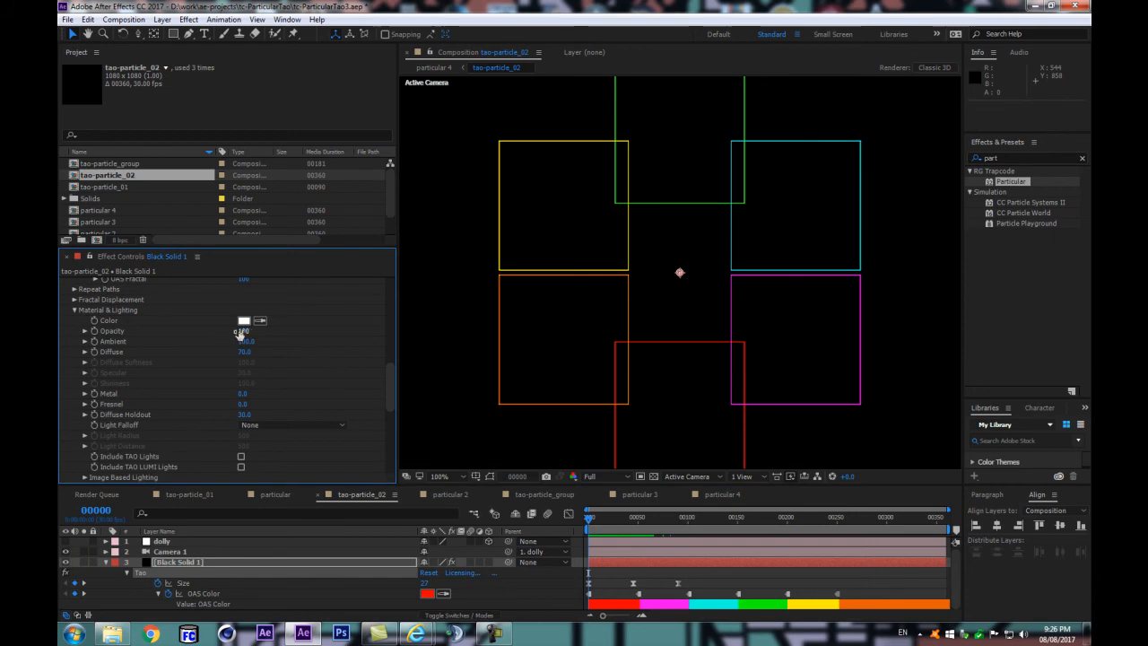
drag(246, 333, 219, 336)
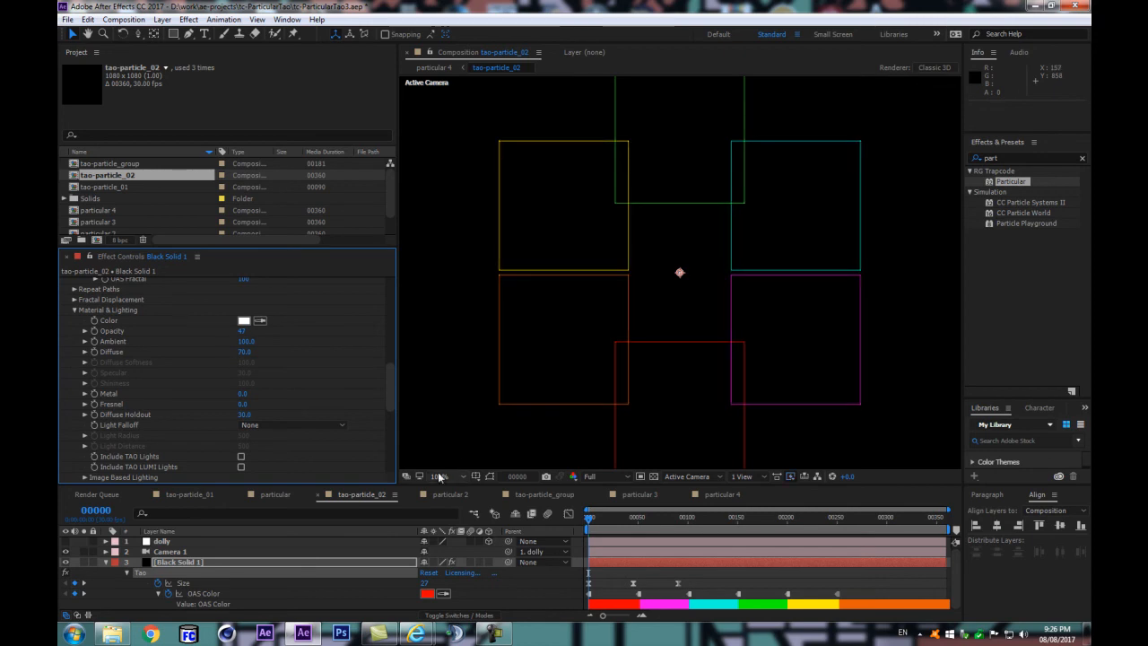
click(478, 519)
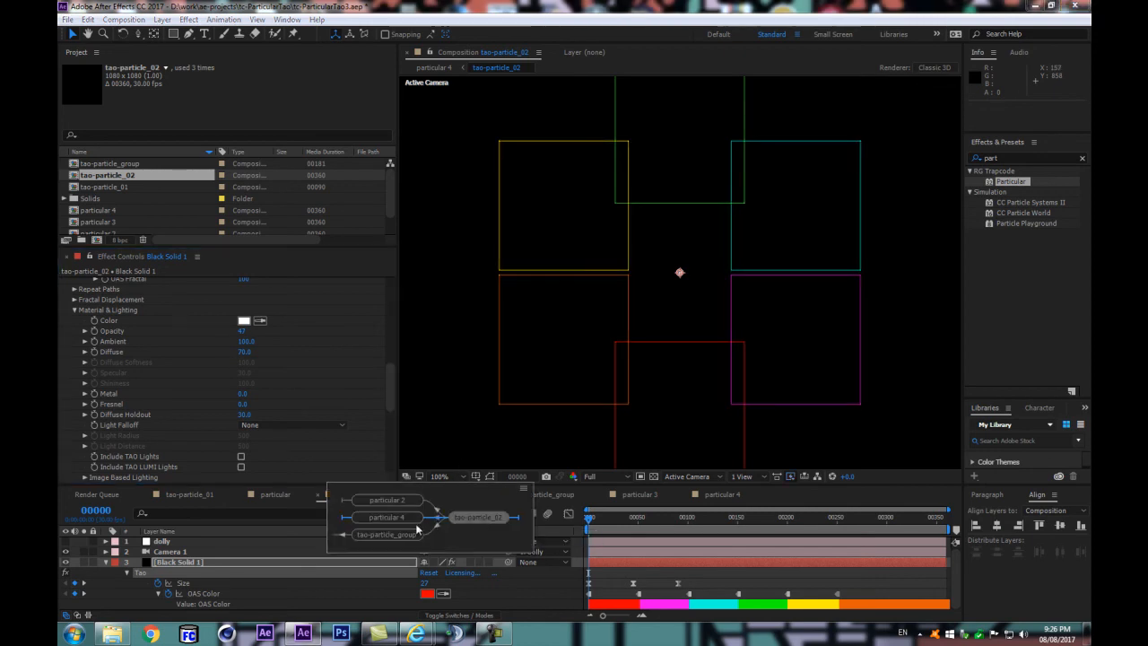
click(243, 320)
drag(138, 381, 123, 355)
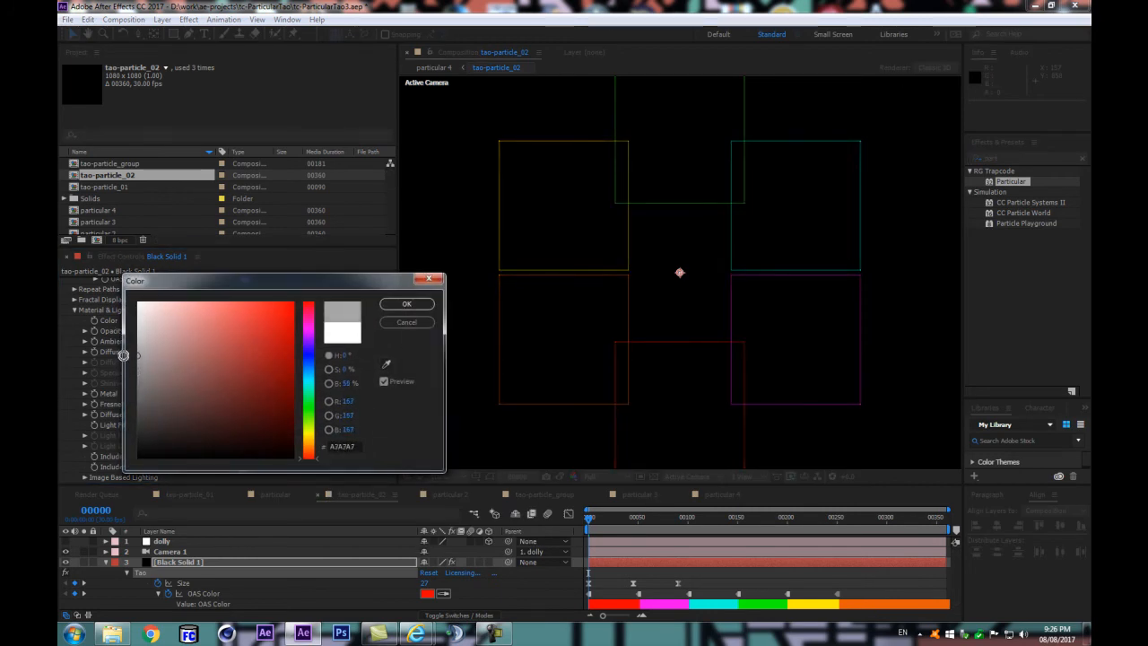
click(406, 304)
Step: Open the particular 4 composition and play back its pattern of colored squares
click(489, 514)
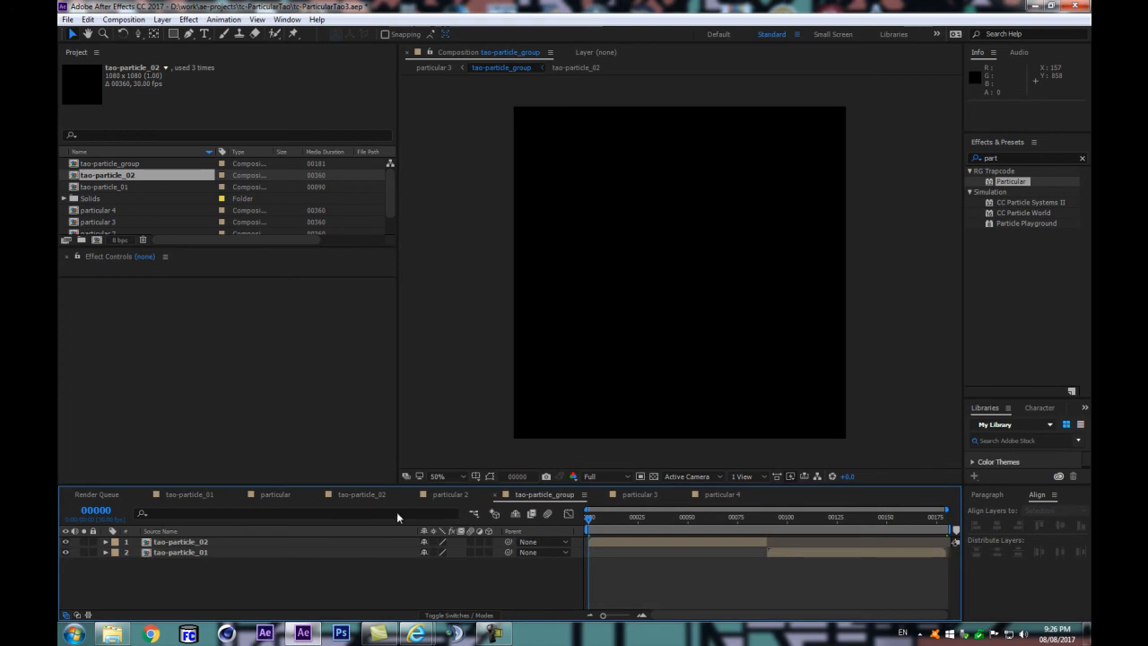
scroll(108, 189, down, 2)
double_click(106, 185)
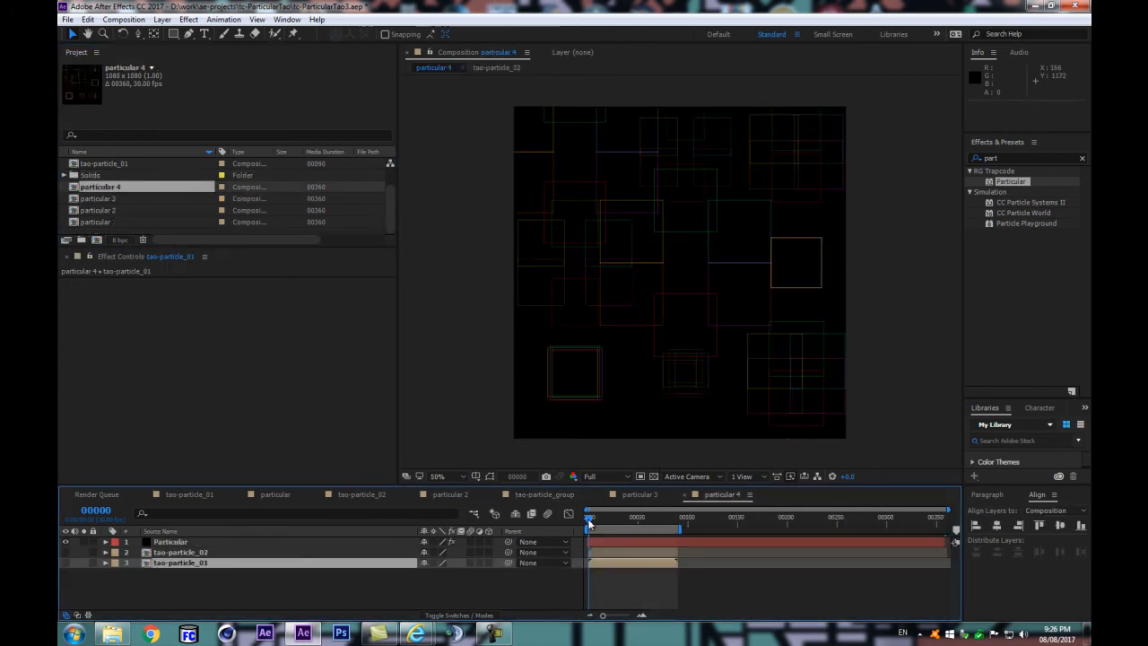
click(475, 585)
key(space)
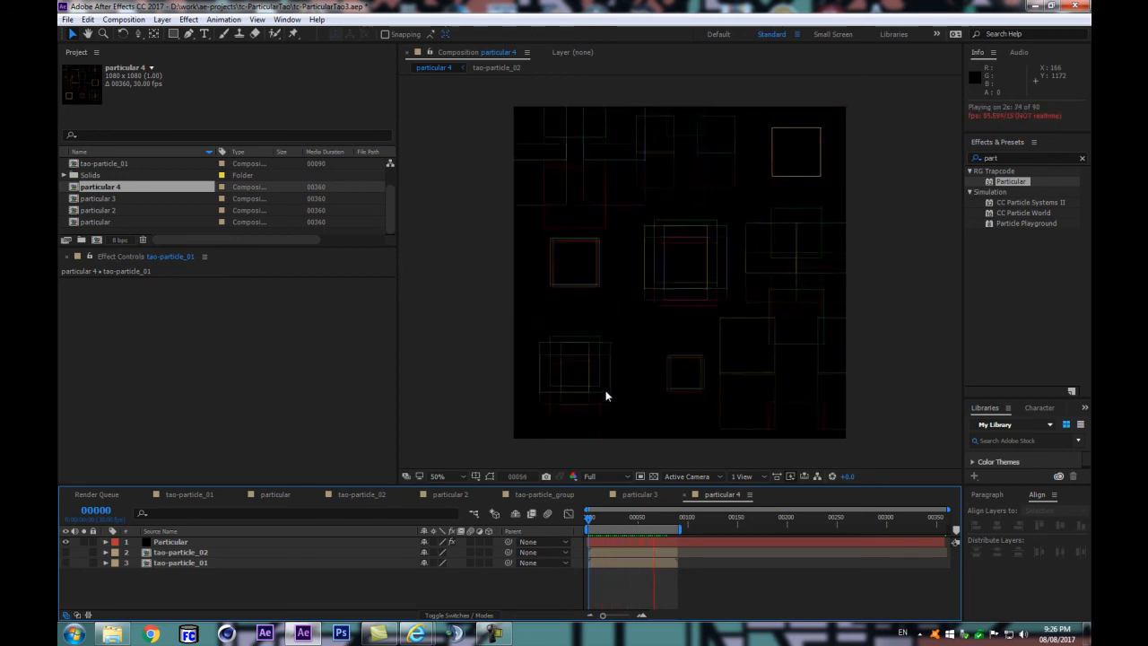
Step: Compare the pattern with System 2 shown and hidden in the Particular effect
click(171, 541)
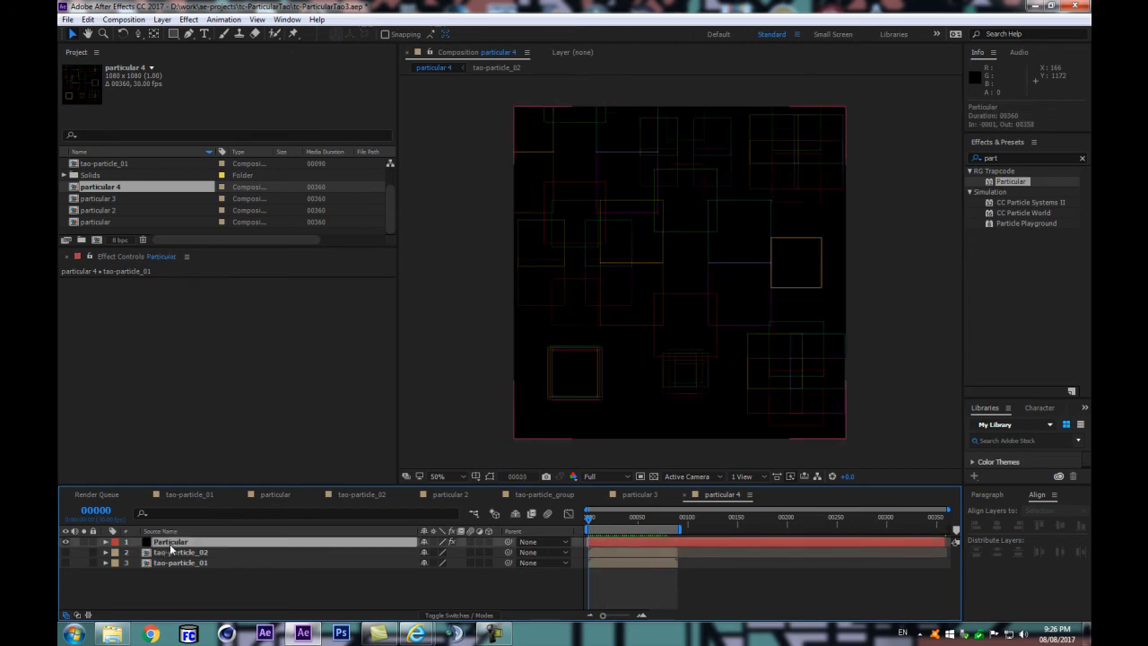
click(94, 330)
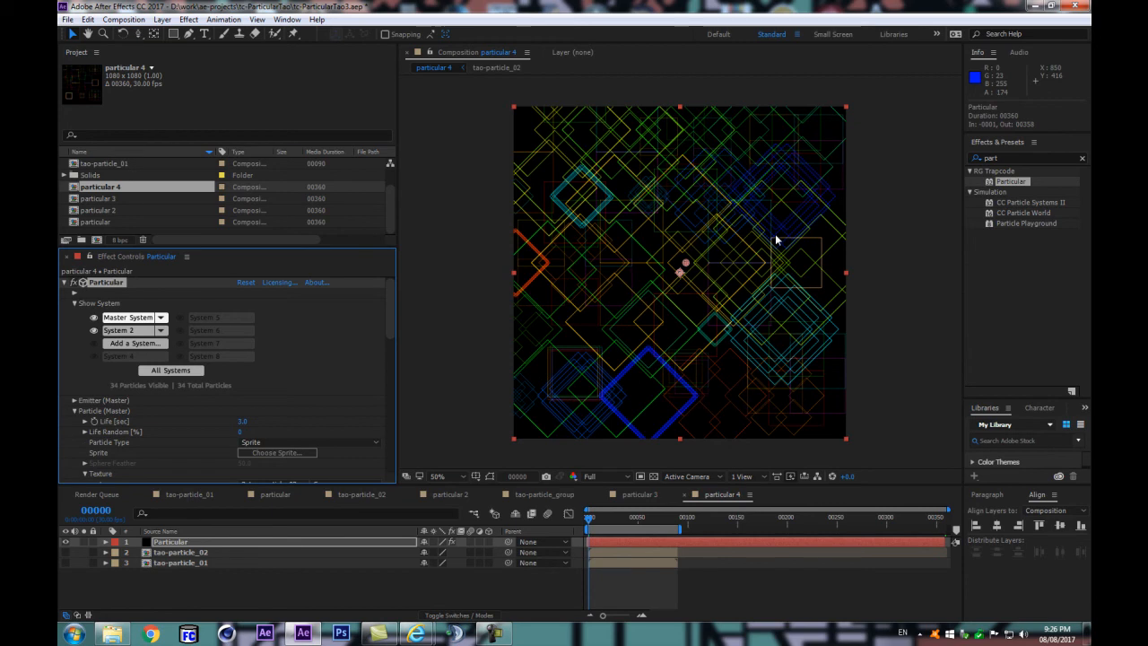
click(74, 410)
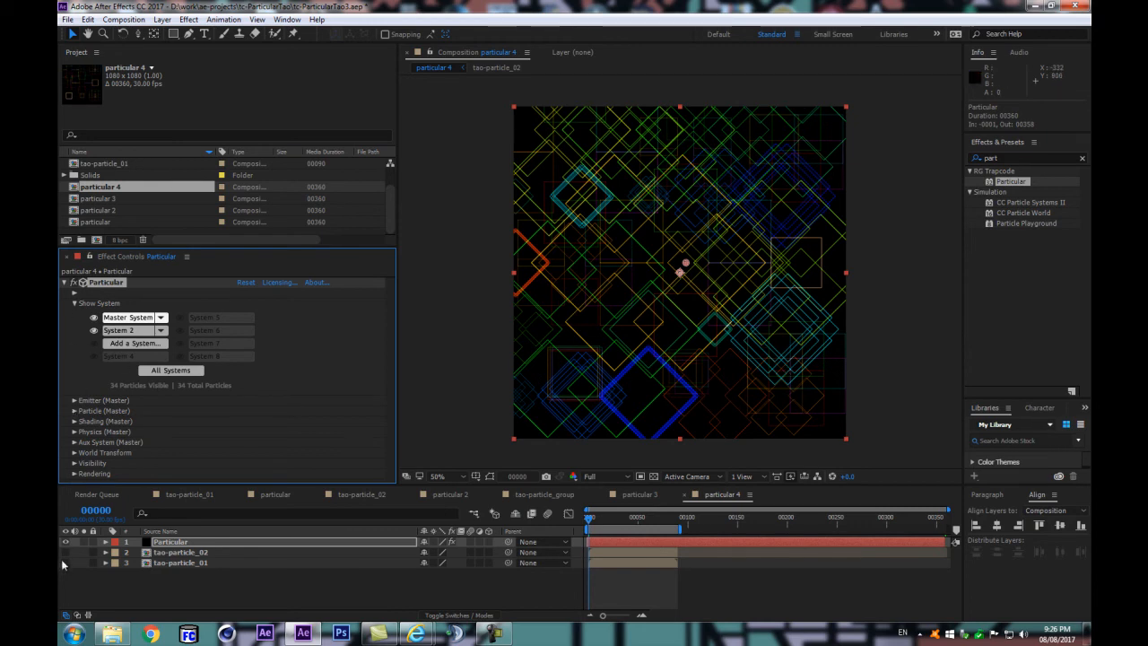
click(94, 331)
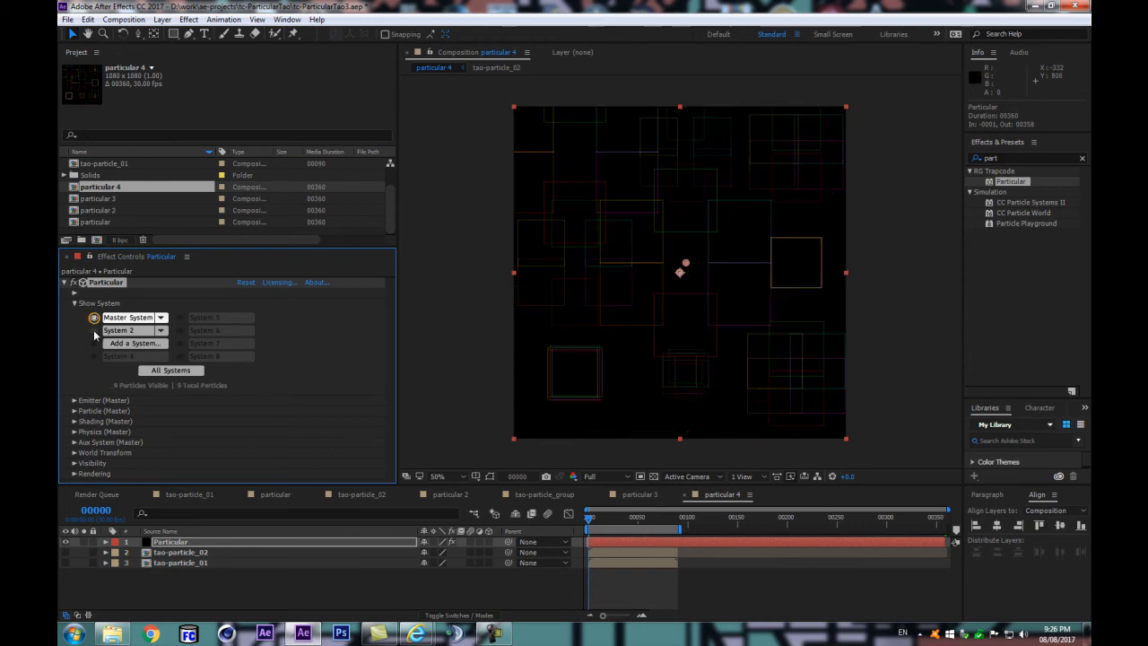
Step: Add an adjustment layer above the Particular layer and apply the Levels effect to it
click(191, 542)
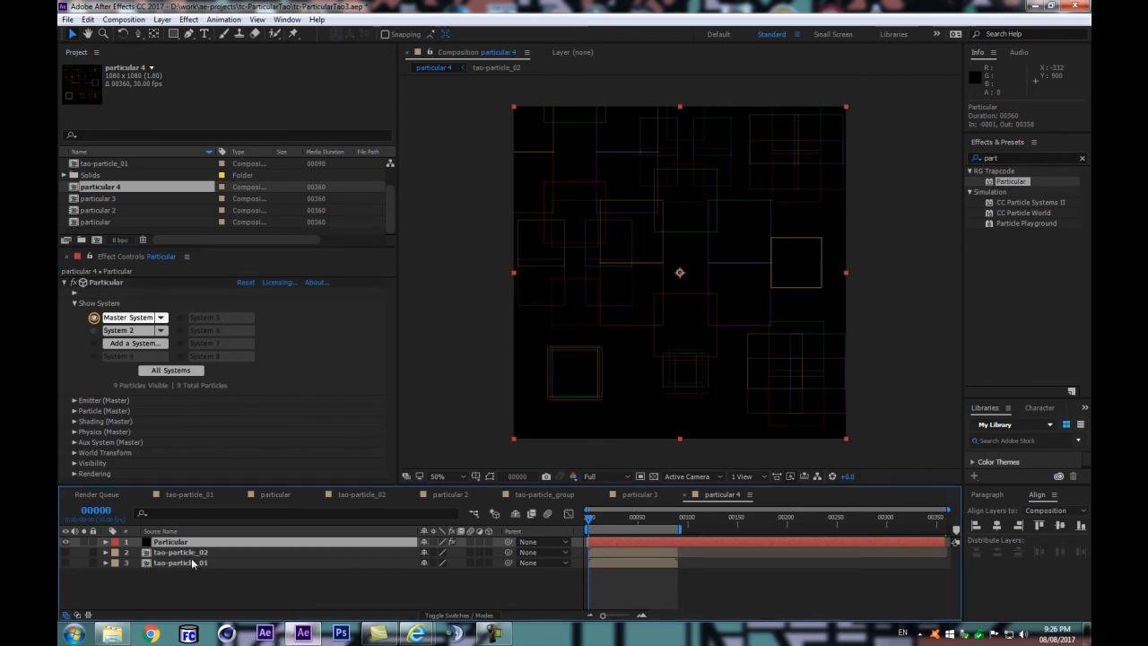
key(ctrl+alt+y)
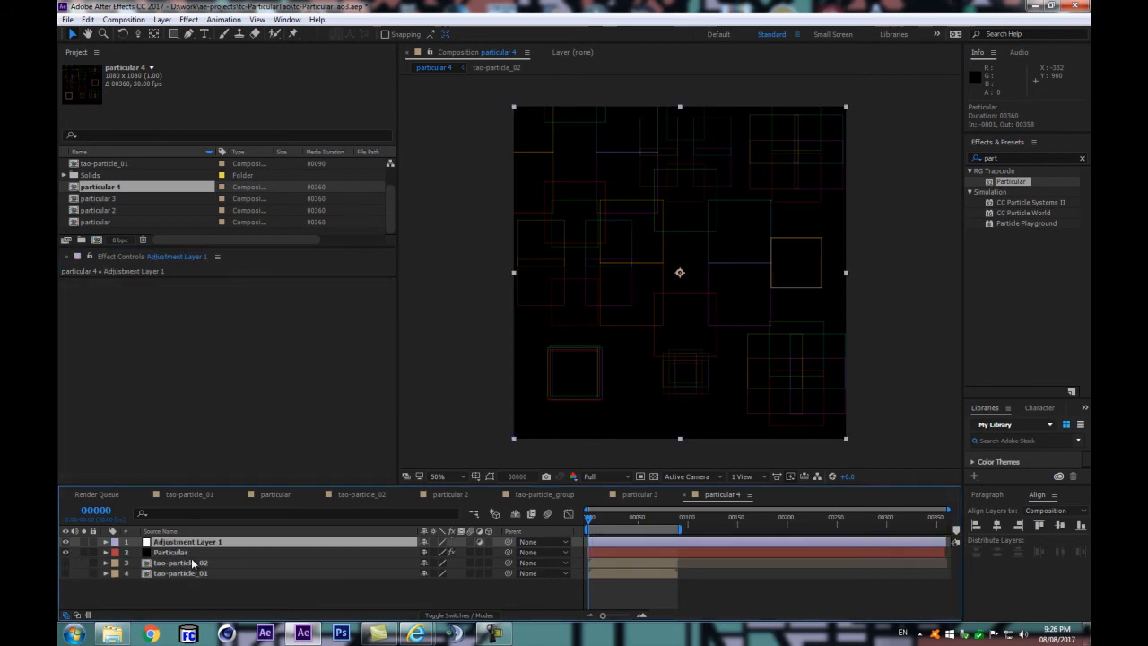
click(1010, 157)
text(levels)
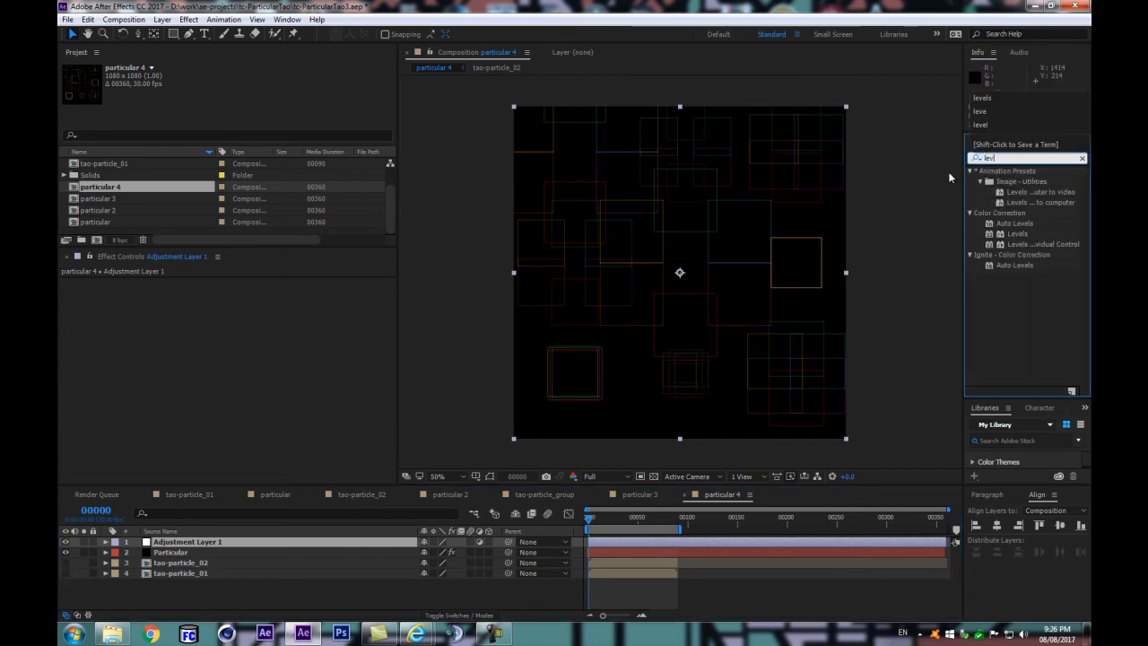
drag(1017, 233, 162, 542)
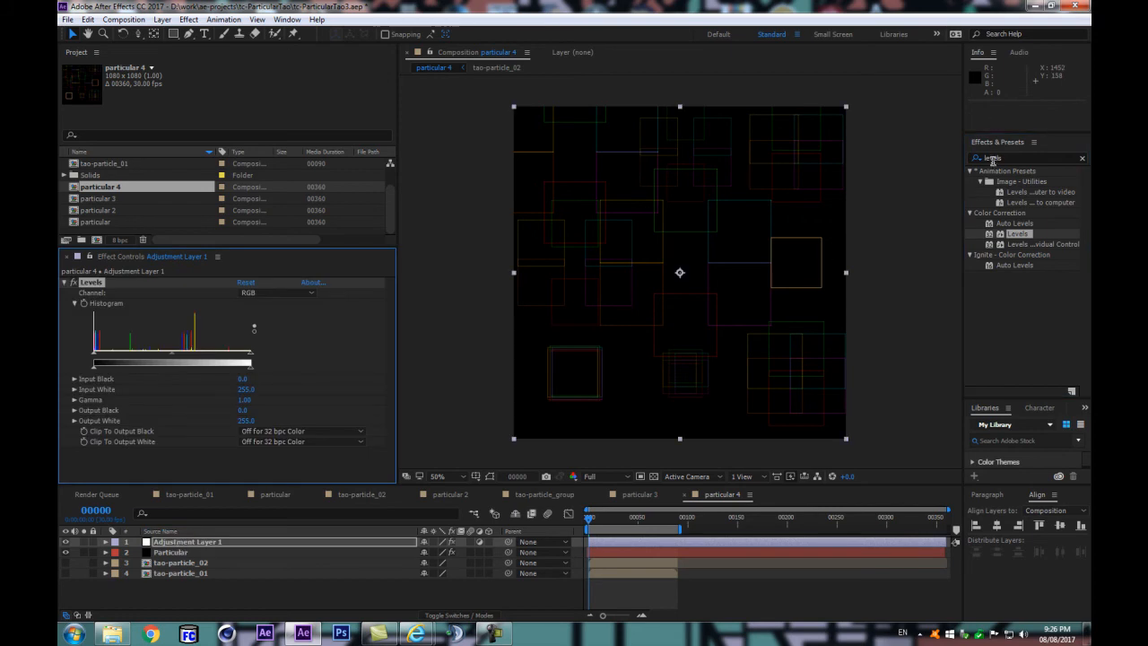
Step: Apply the Stylize Glow effect to the adjustment layer below Levels
click(988, 158)
text(glow)
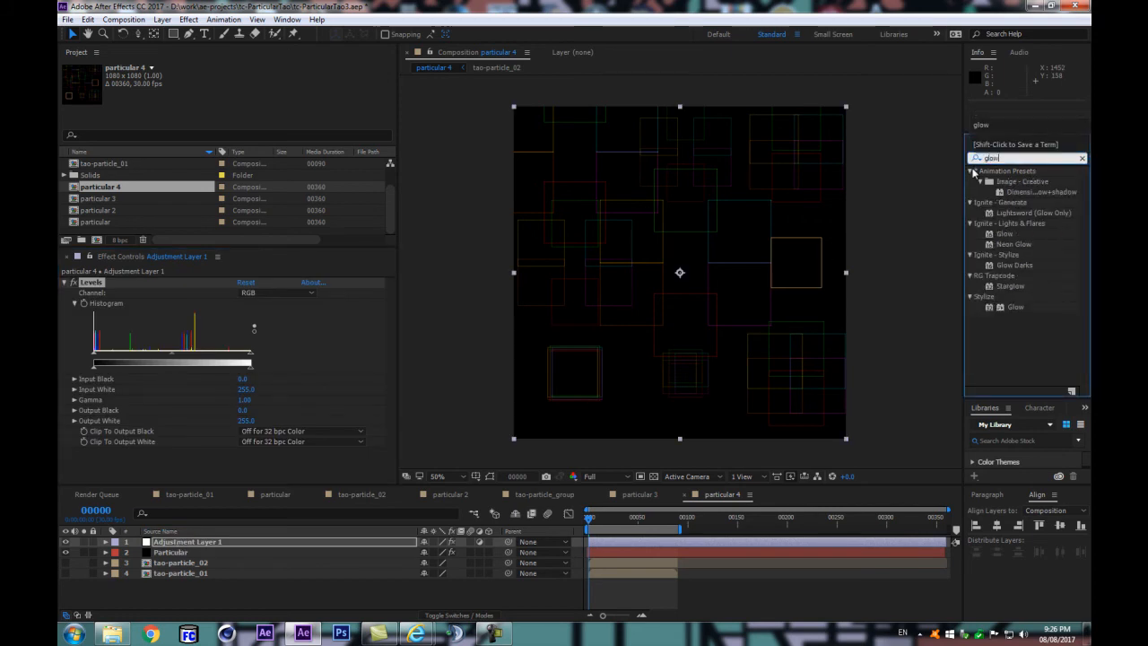
drag(1015, 307, 263, 449)
scroll(265, 357, up, 5)
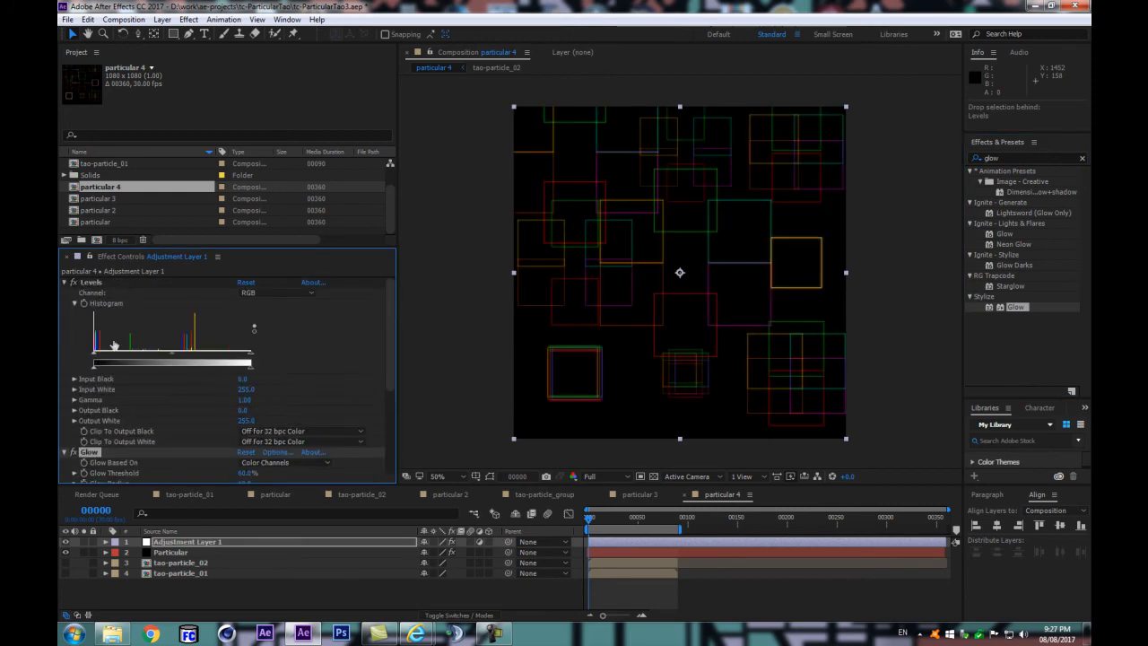
Step: With Glow temporarily disabled, set Levels Input White to 177 and Gamma to 1.16
click(75, 453)
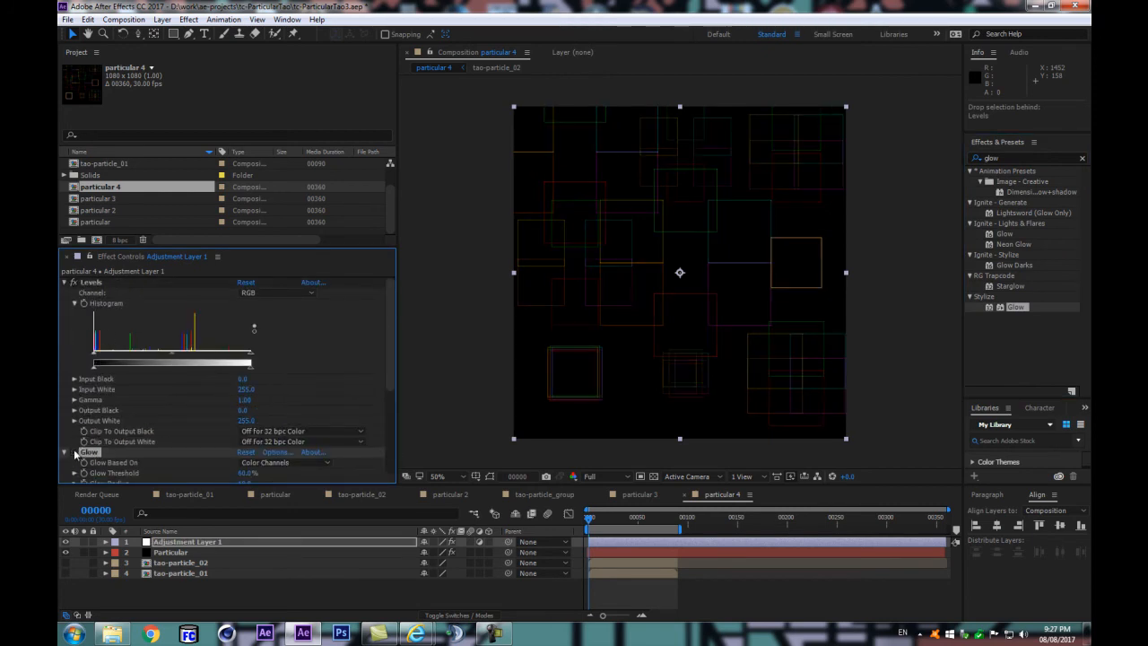
drag(248, 361, 145, 359)
scroll(96, 433, down, 2)
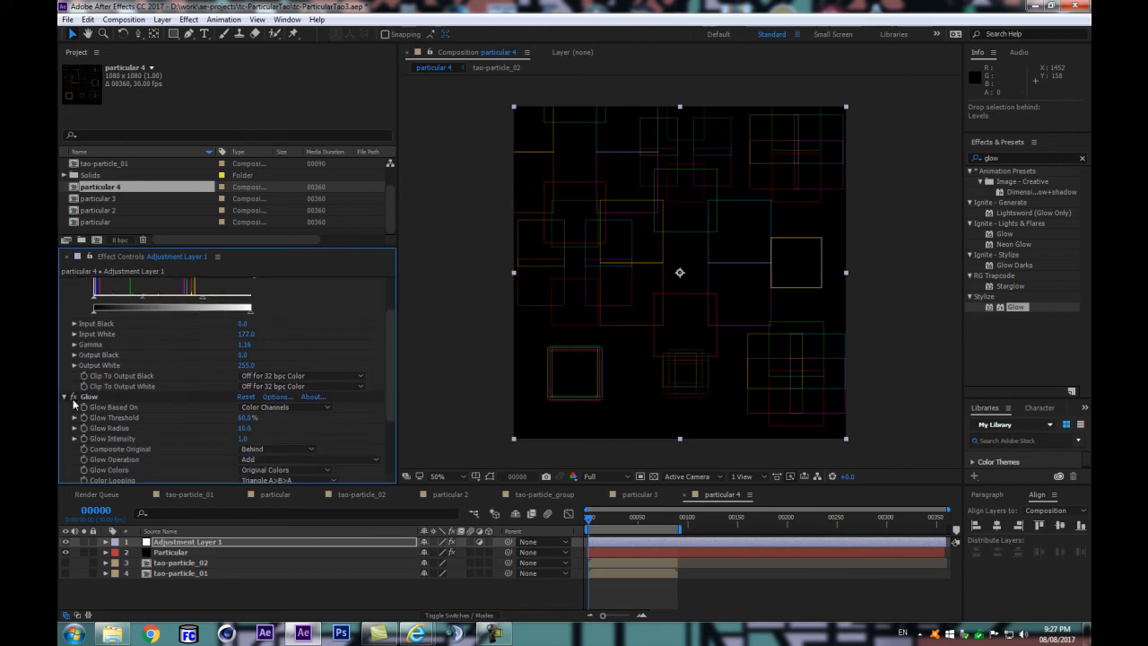
click(75, 398)
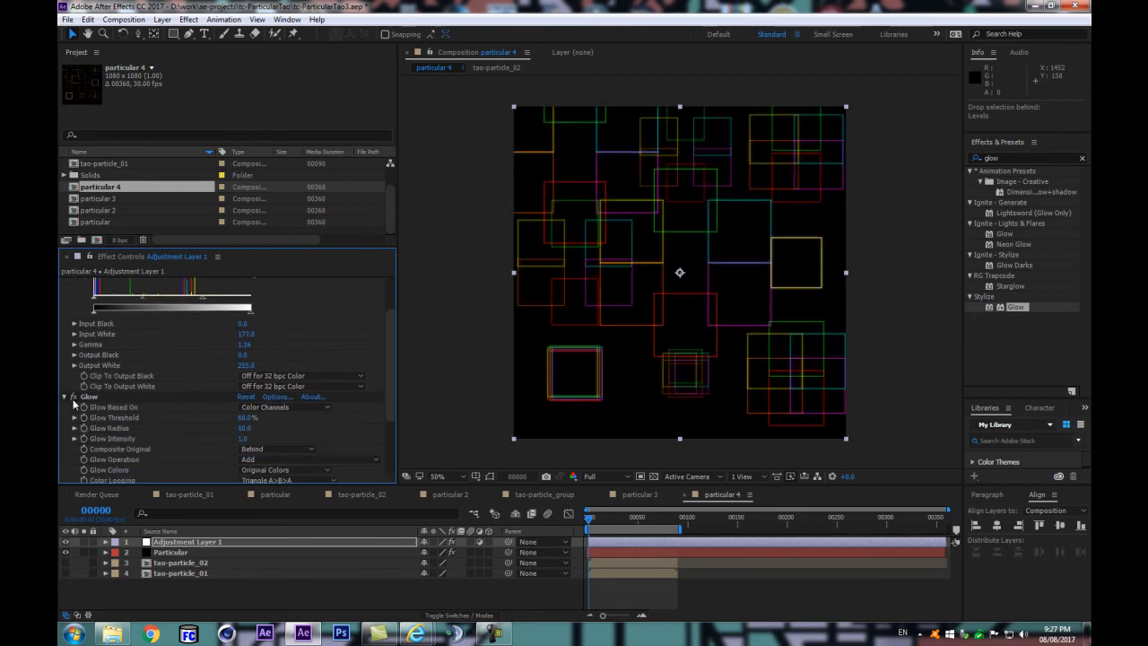
Step: Set the Glow effect's radius to 1 and its intensity to 0.4
click(244, 430)
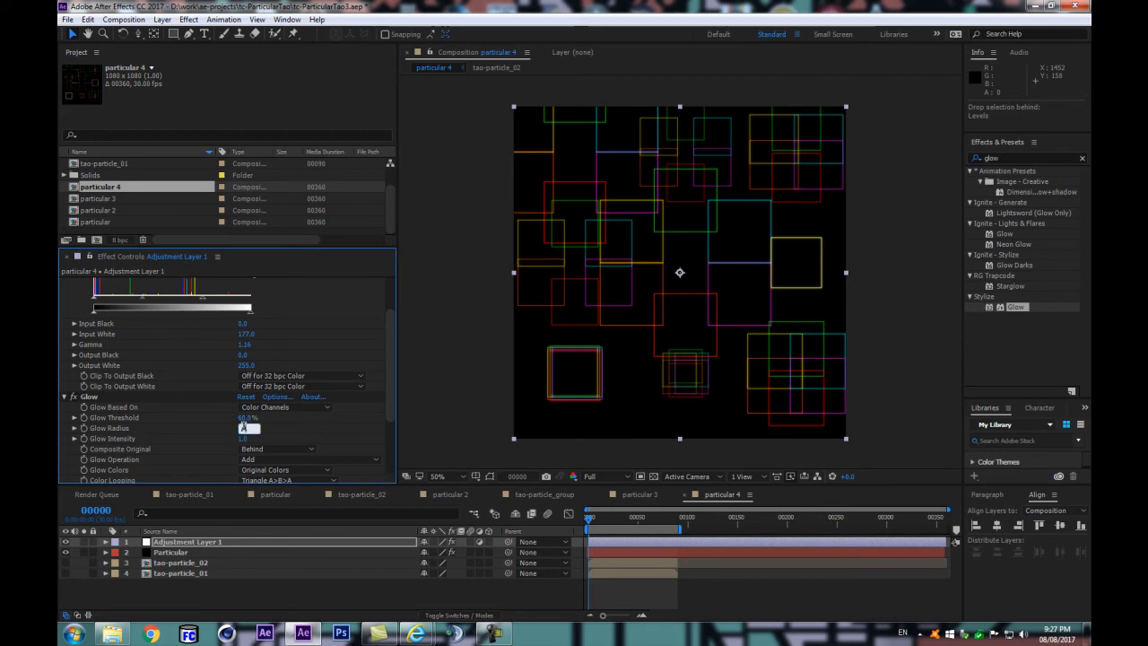
text(1)
key(Return)
drag(242, 439, 198, 443)
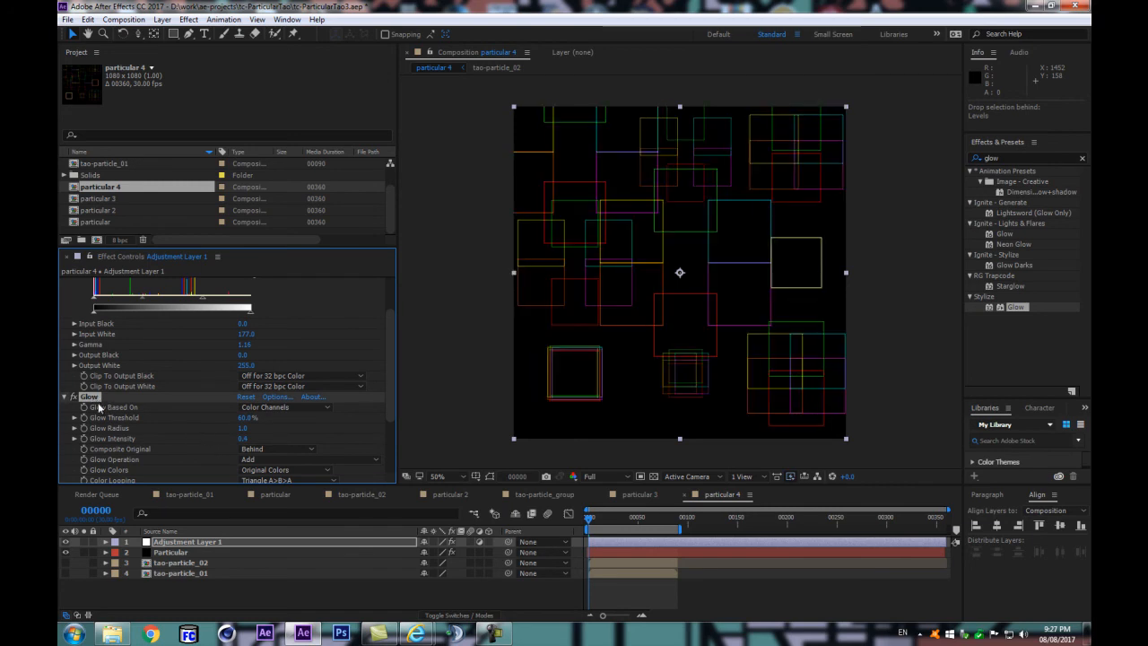
Step: Duplicate Glow and set the copy's threshold to 19.6%, radius to 15 and intensity to 5.5
key(ctrl+d)
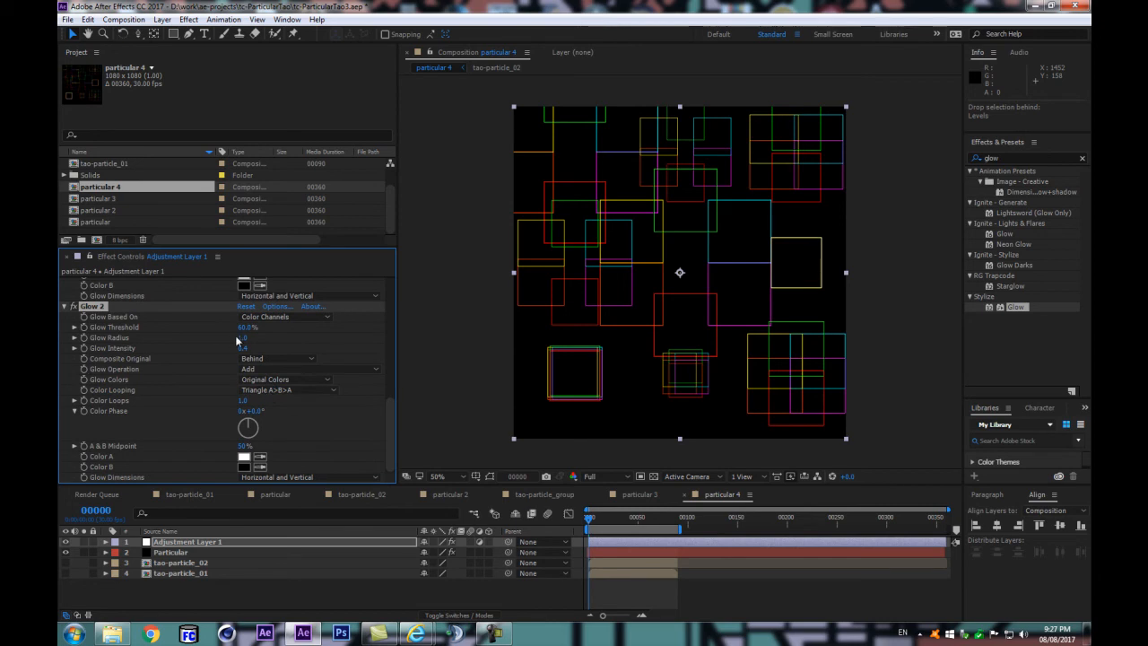
click(238, 338)
drag(241, 338, 342, 350)
scroll(663, 276, up, 1)
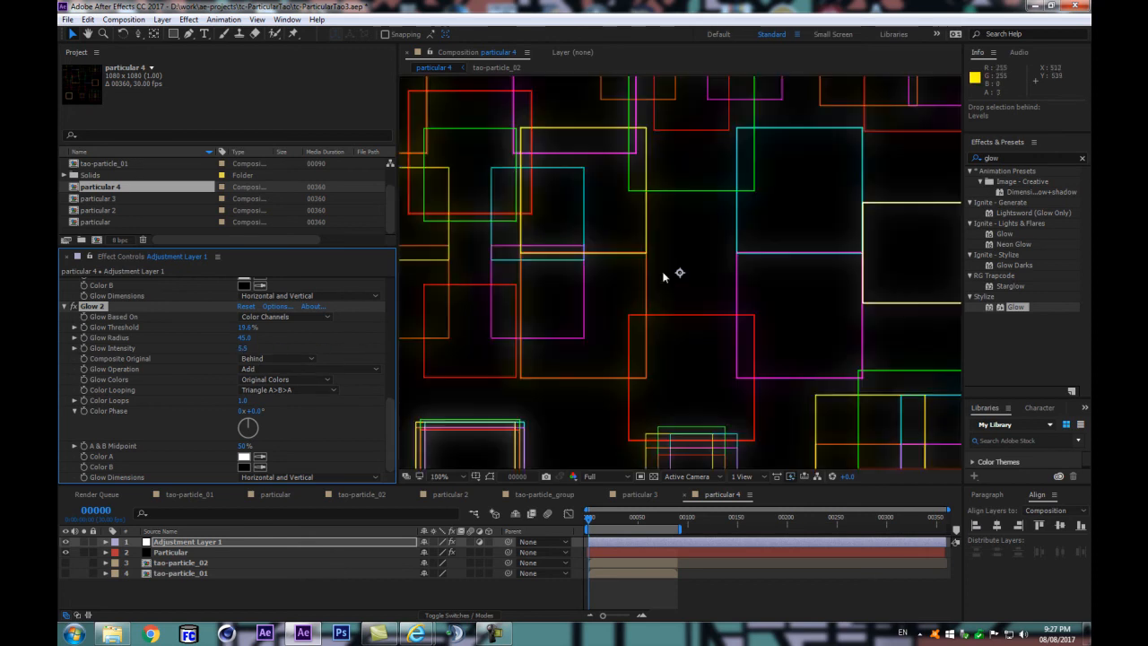
scroll(663, 277, down, 1)
mouse_move(243, 339)
mouse_down()
mouse_move(260, 340)
mouse_move(232, 347)
mouse_up()
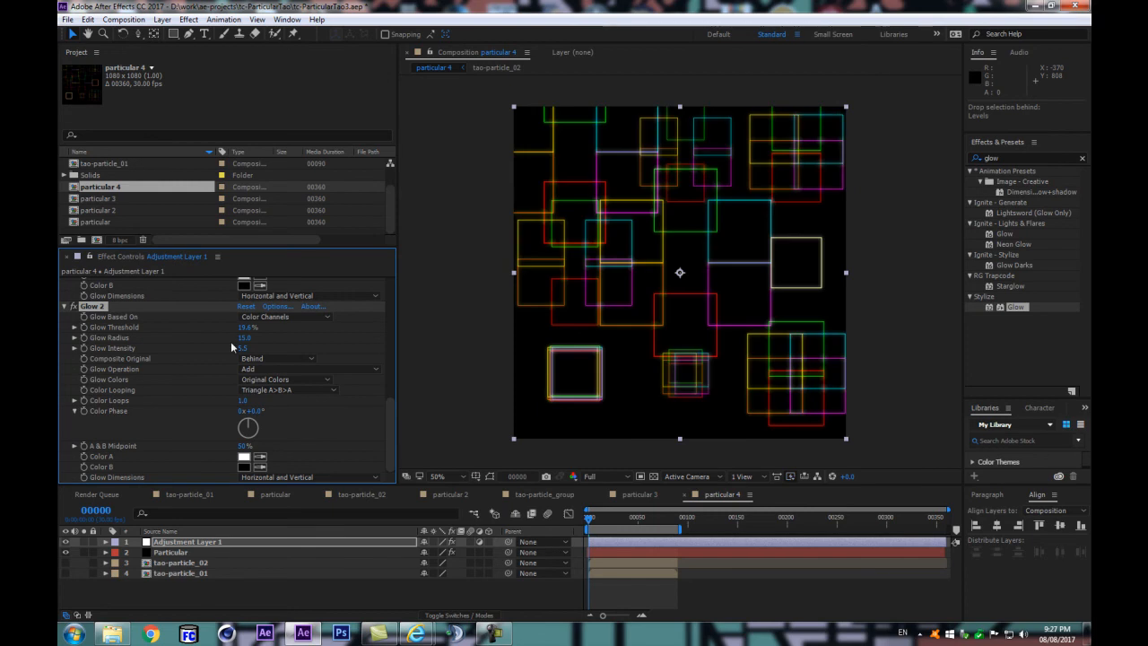
Step: Lower the Input White of the adjustment layer's Levels effect to 168
scroll(283, 357, up, 5)
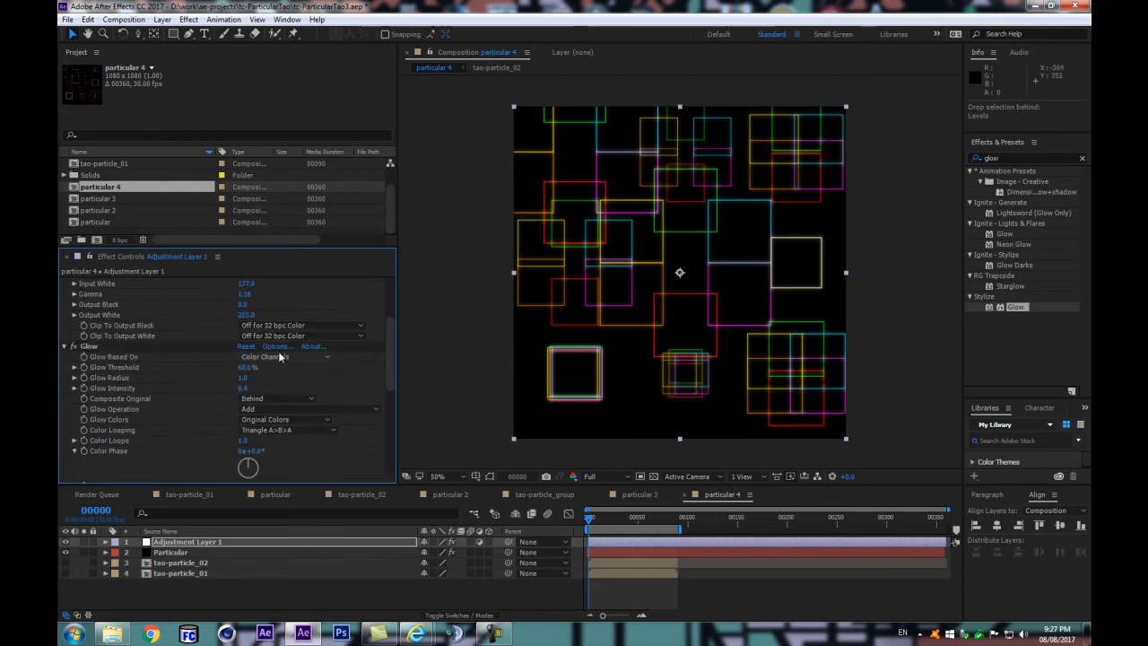
scroll(239, 355, up, 2)
mouse_move(212, 359)
mouse_down()
mouse_move(165, 360)
mouse_move(208, 362)
mouse_up()
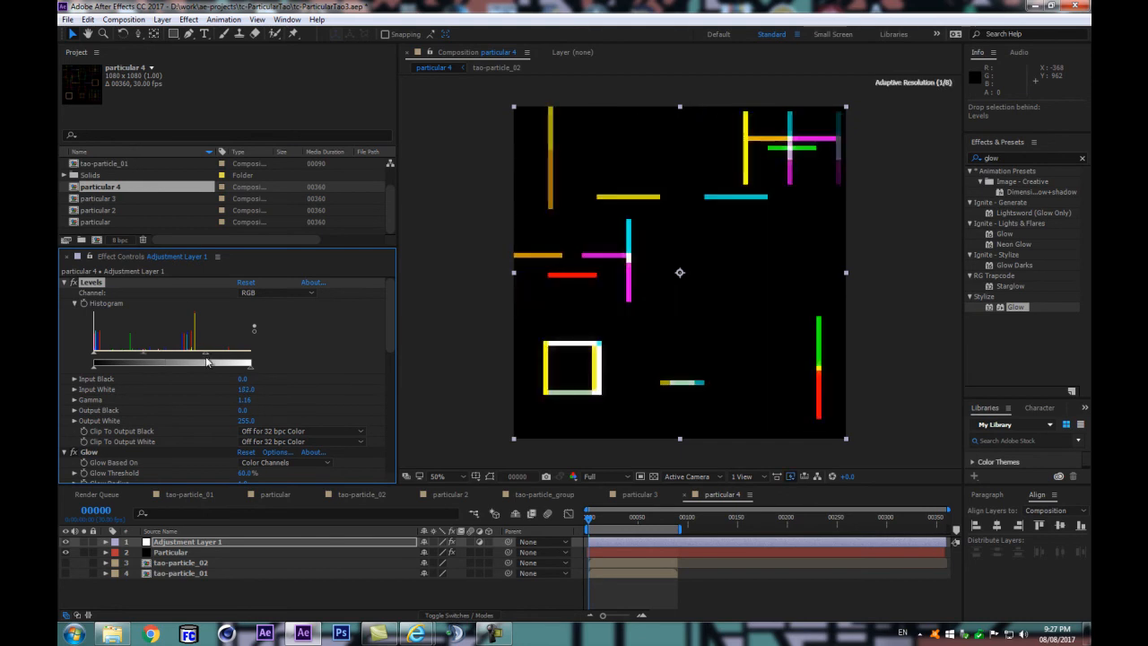
Step: Compare the pattern without and with the first Glow, and switch the project color depth to 16 bpc
click(73, 452)
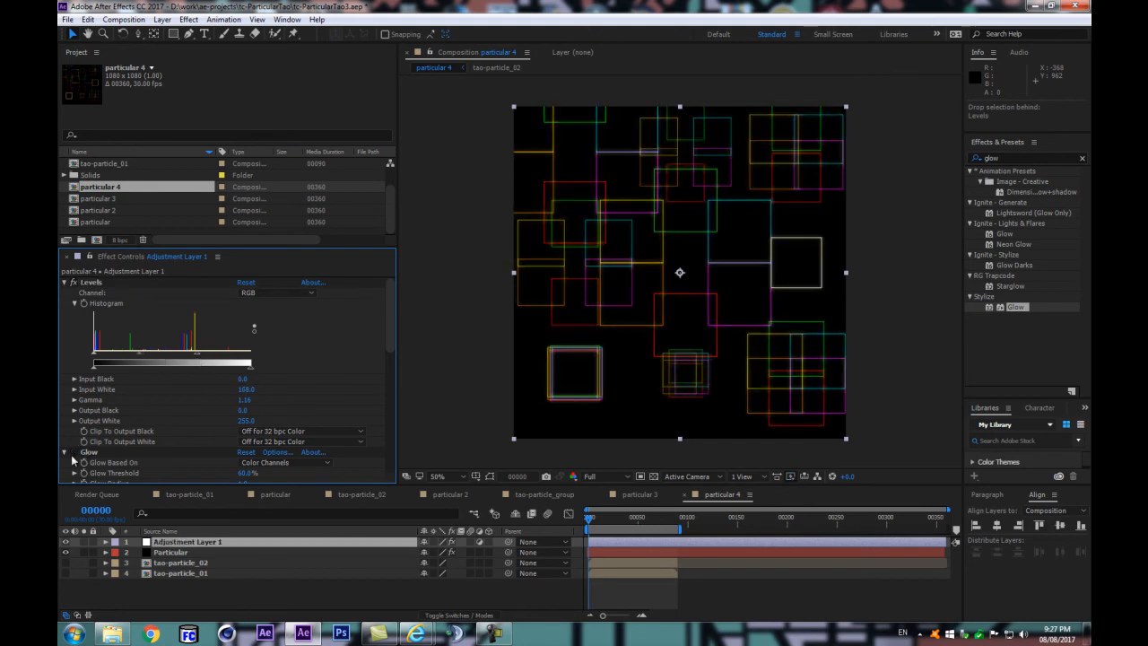
click(74, 453)
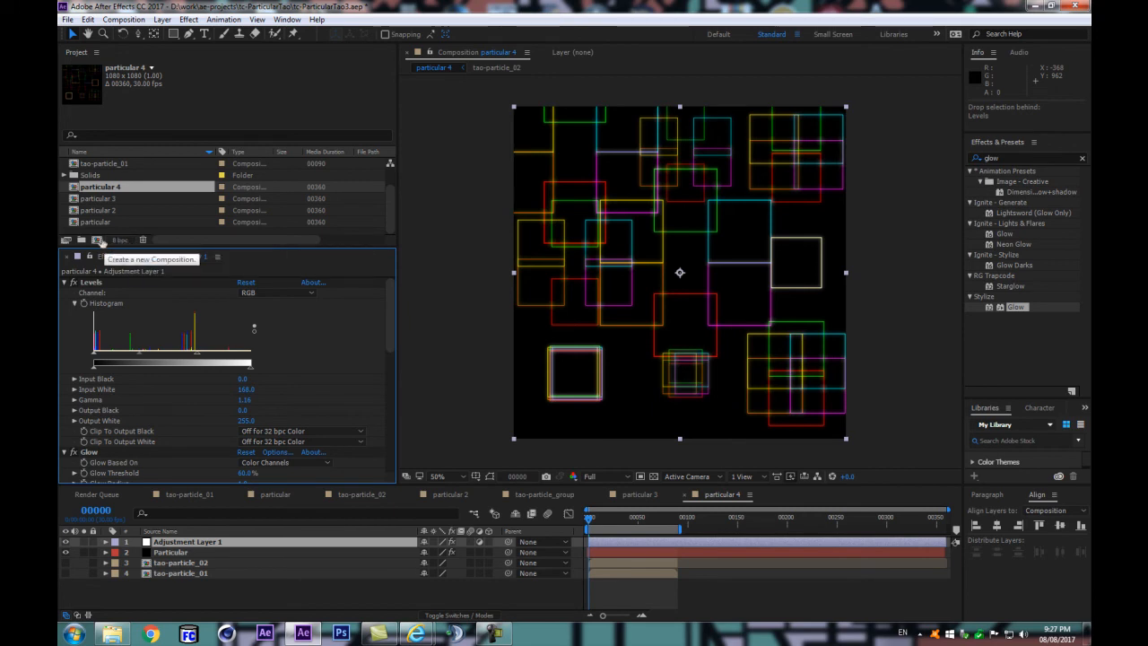
alt+click(119, 241)
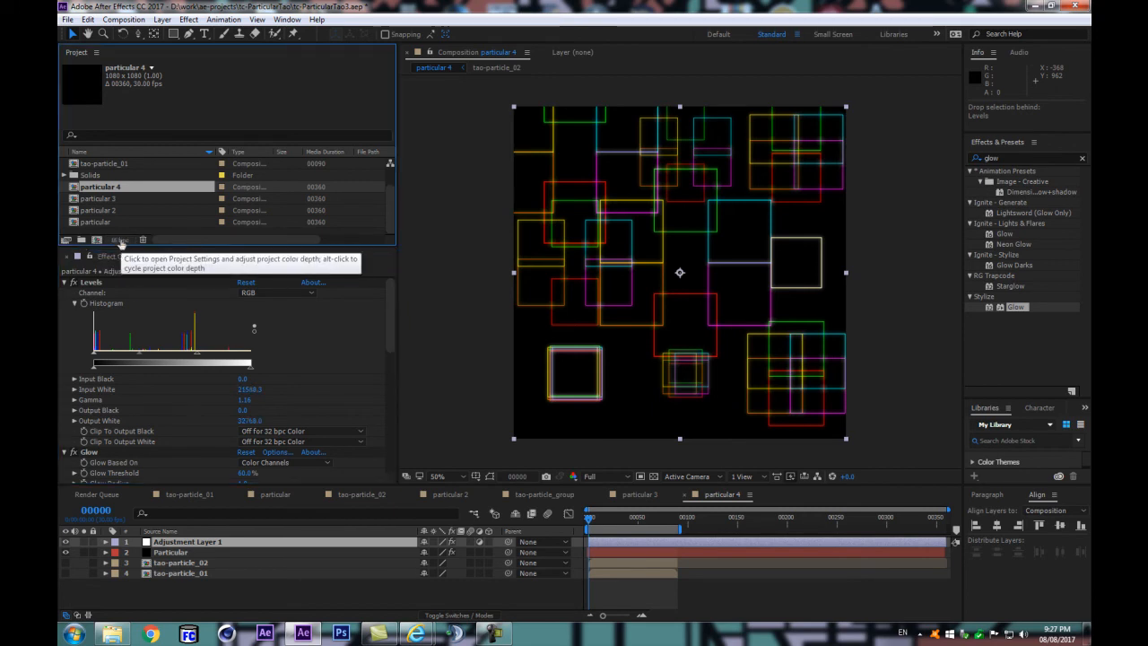
Step: Switch the project color depth to 32 bpc and collapse the settings of the adjustment layer's first Glow
alt+click(120, 241)
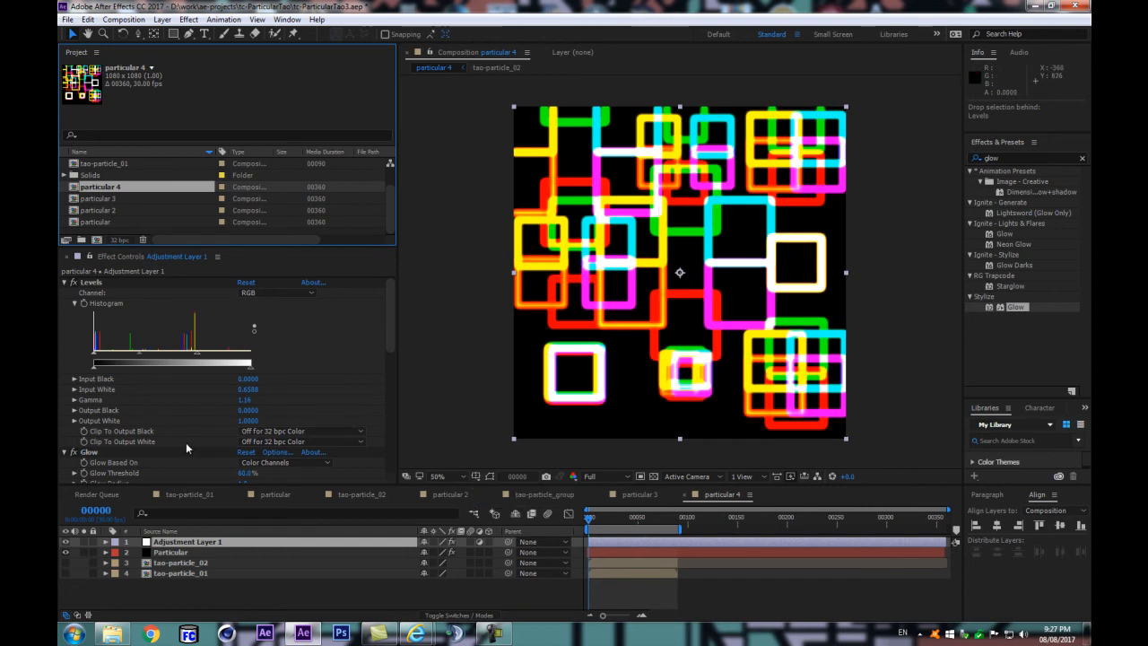
scroll(162, 418, down, 3)
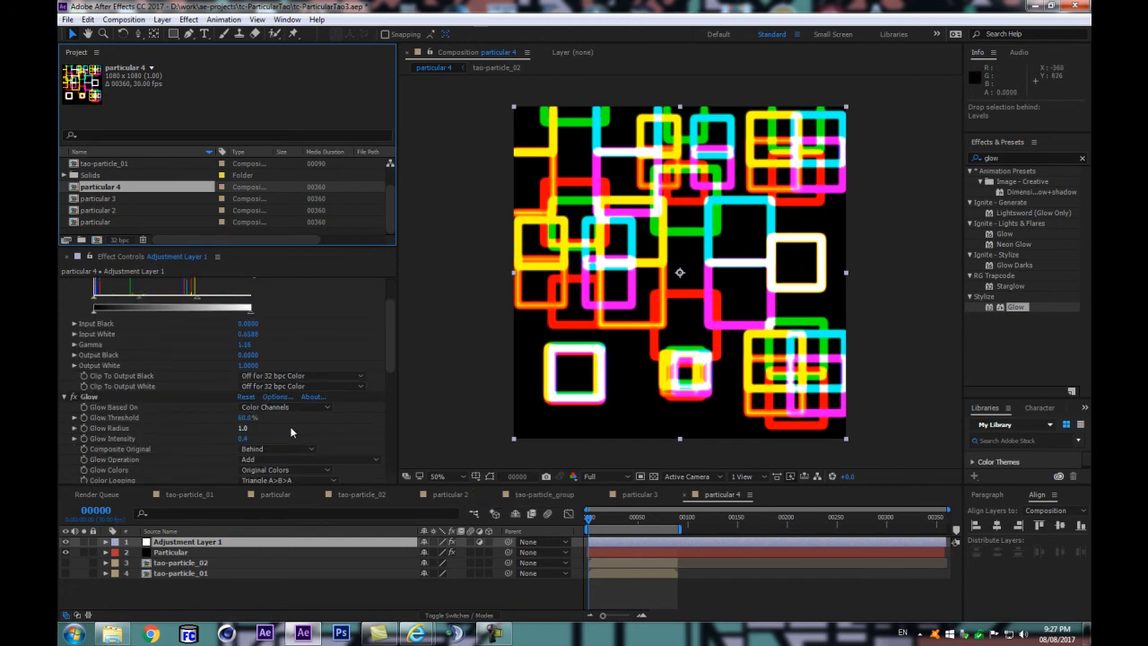
click(64, 397)
click(72, 407)
click(73, 407)
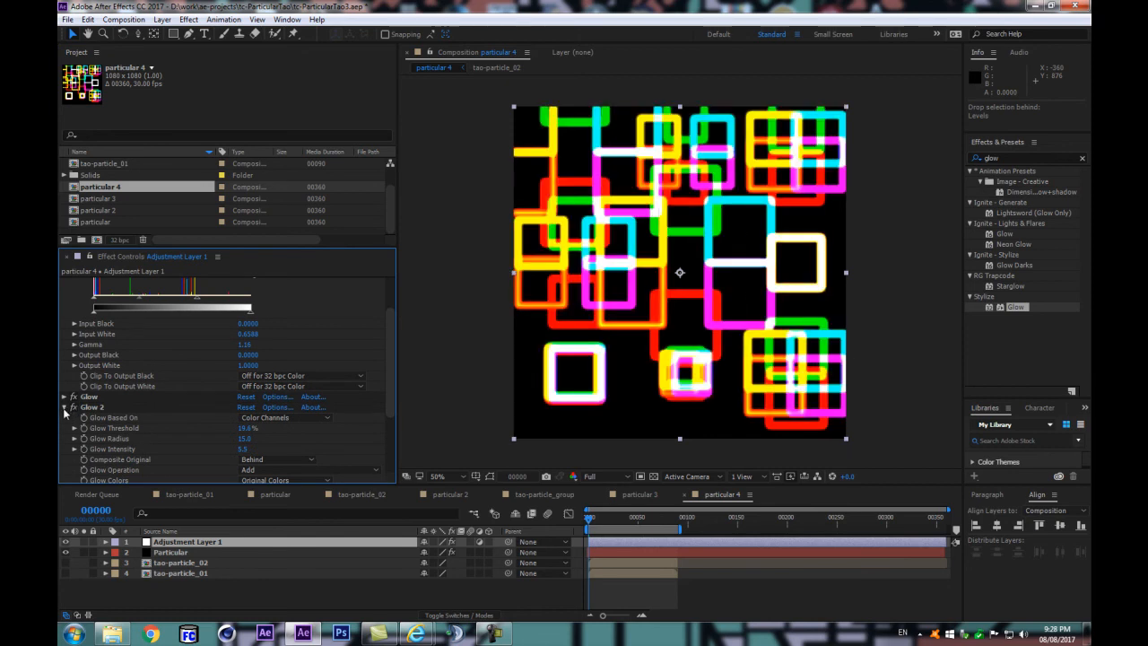
Step: Set the second Glow's radius to 29 and its intensity to 0.5
drag(242, 448, 96, 458)
drag(242, 448, 151, 458)
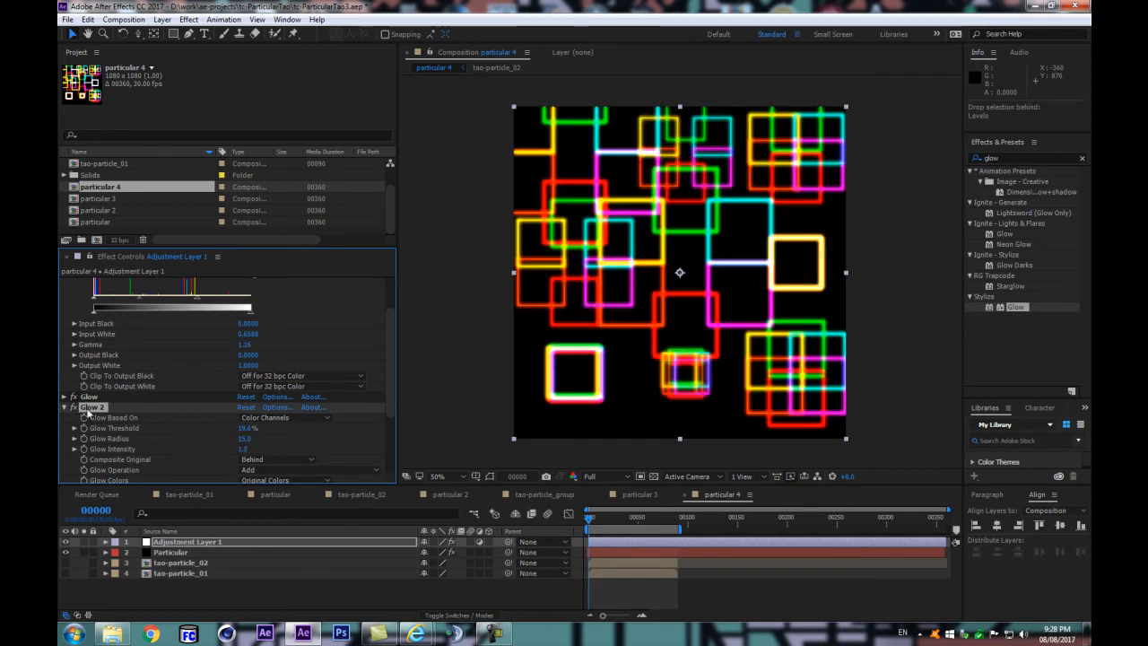
mouse_move(242, 438)
mouse_down()
mouse_move(278, 438)
mouse_move(234, 451)
mouse_up()
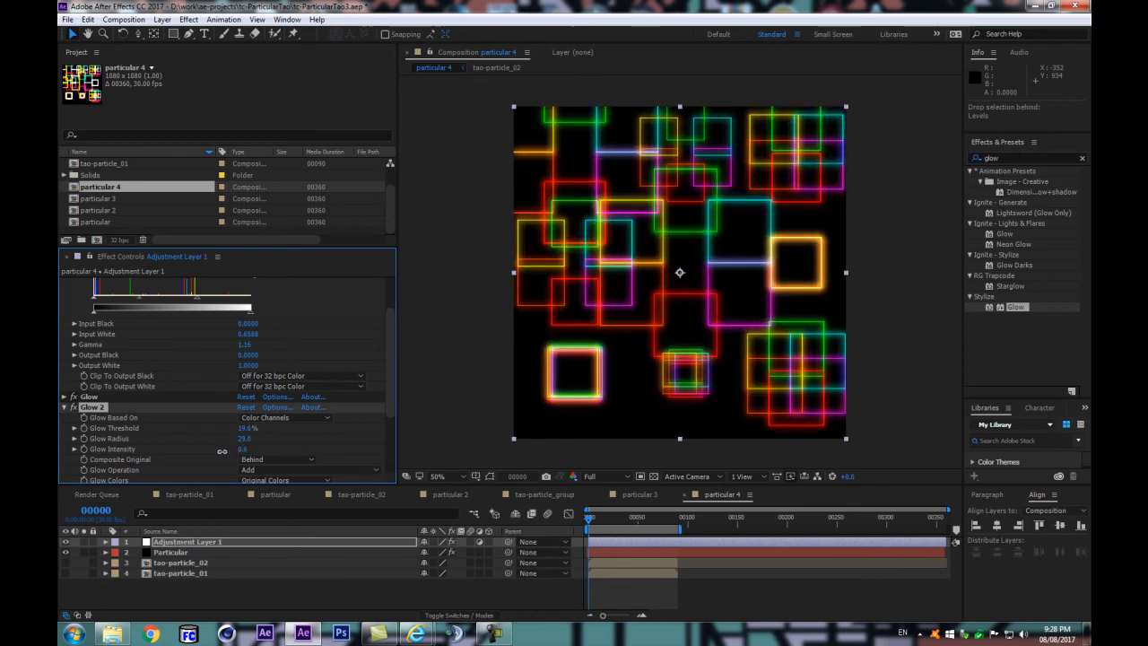
Step: Preview the animated pattern with the reduced glow
click(376, 593)
key(space)
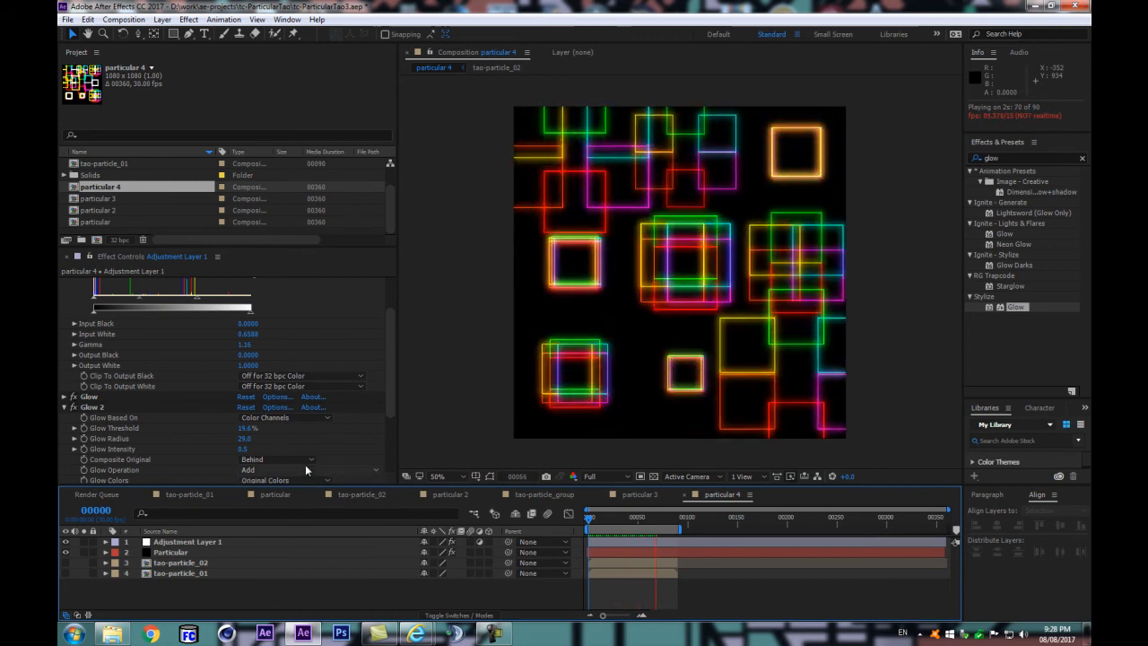
key(space)
scroll(111, 320, up, 2)
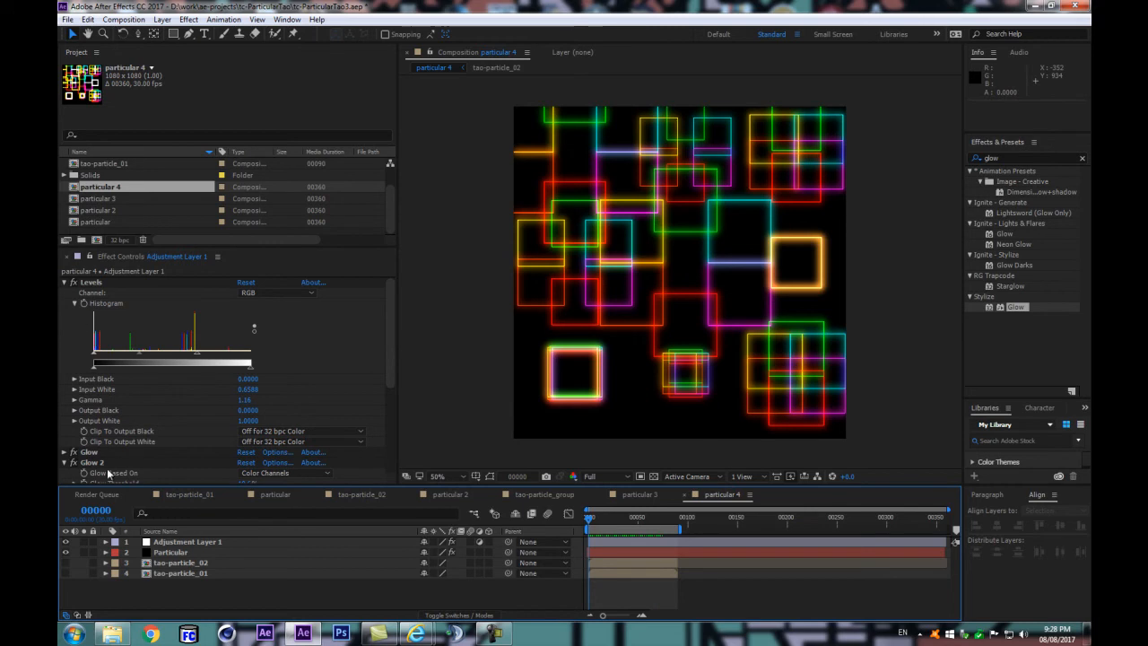
Step: Turn on System 2 in the Particular effect, open its settings and isolate it from the Master System
click(172, 553)
click(94, 330)
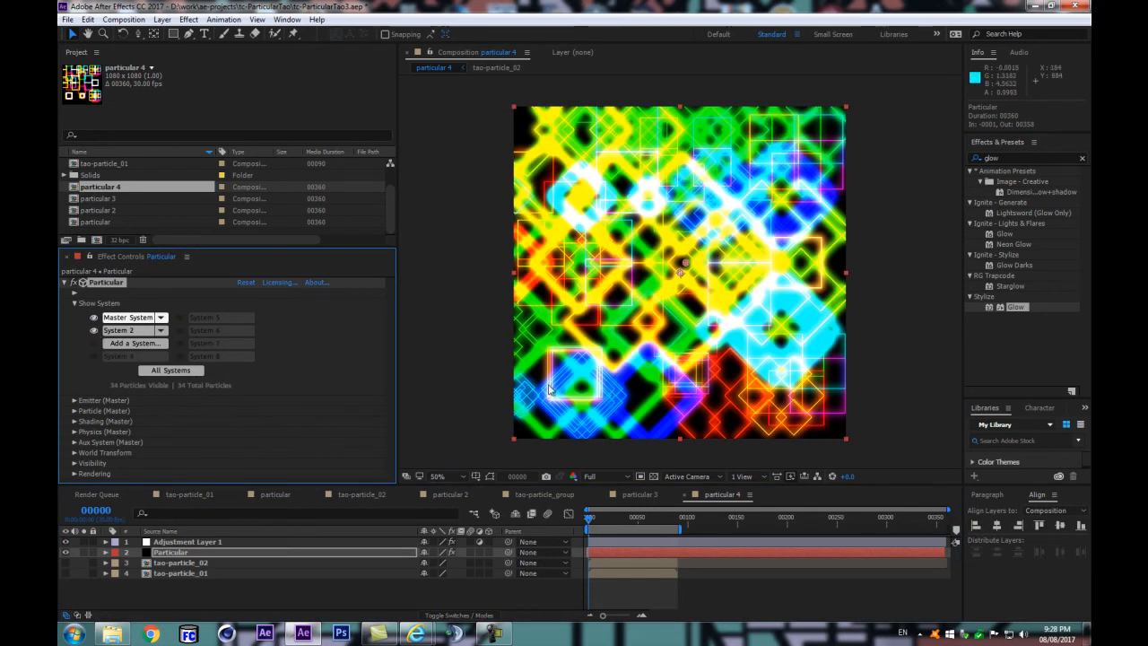
click(130, 332)
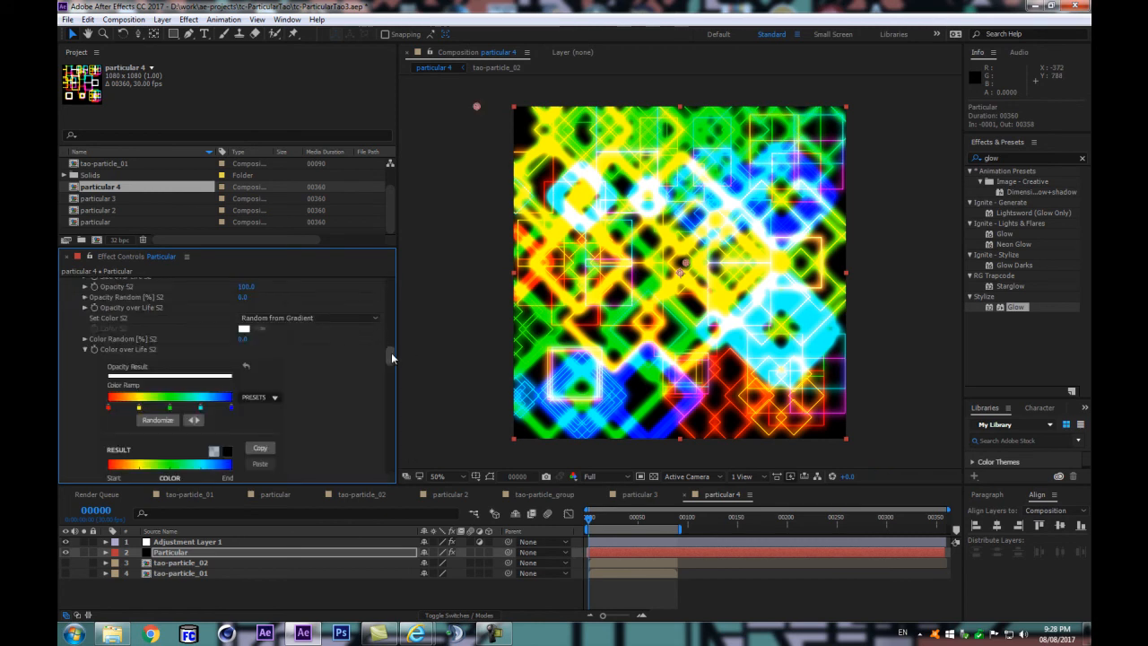
scroll(391, 353, up, 10)
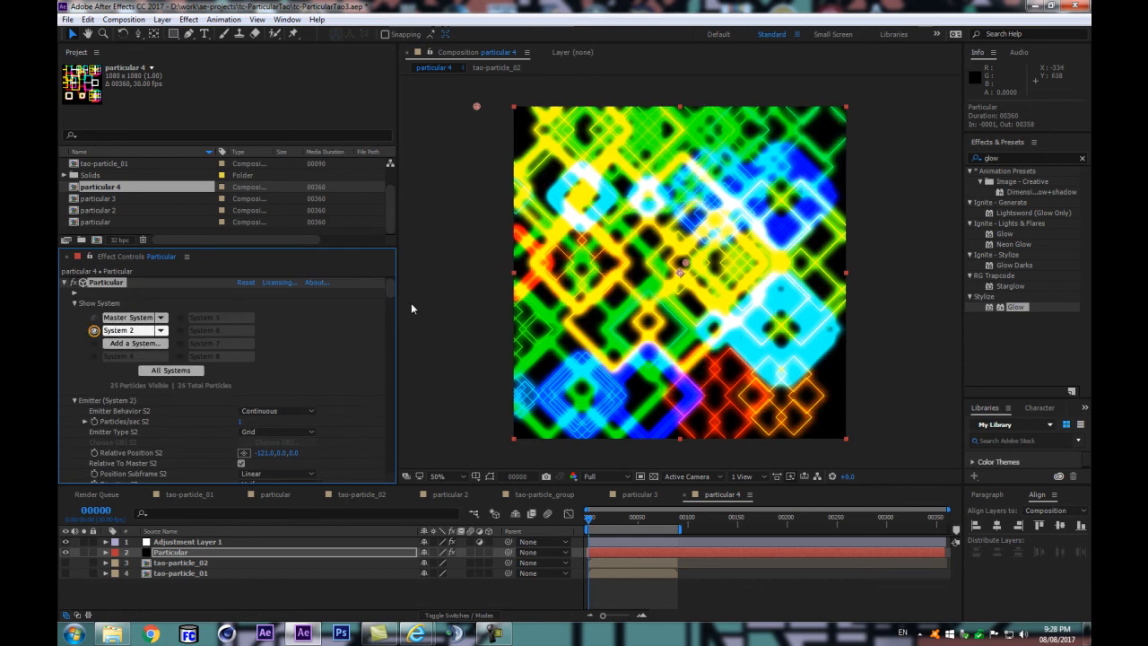
Step: Set System 2's particle opacity to 25 and its opacity randomness to 70%
mouse_move(394, 286)
mouse_down()
mouse_move(386, 342)
mouse_move(393, 327)
mouse_move(401, 378)
mouse_move(408, 367)
mouse_up()
scroll(305, 365, up, 3)
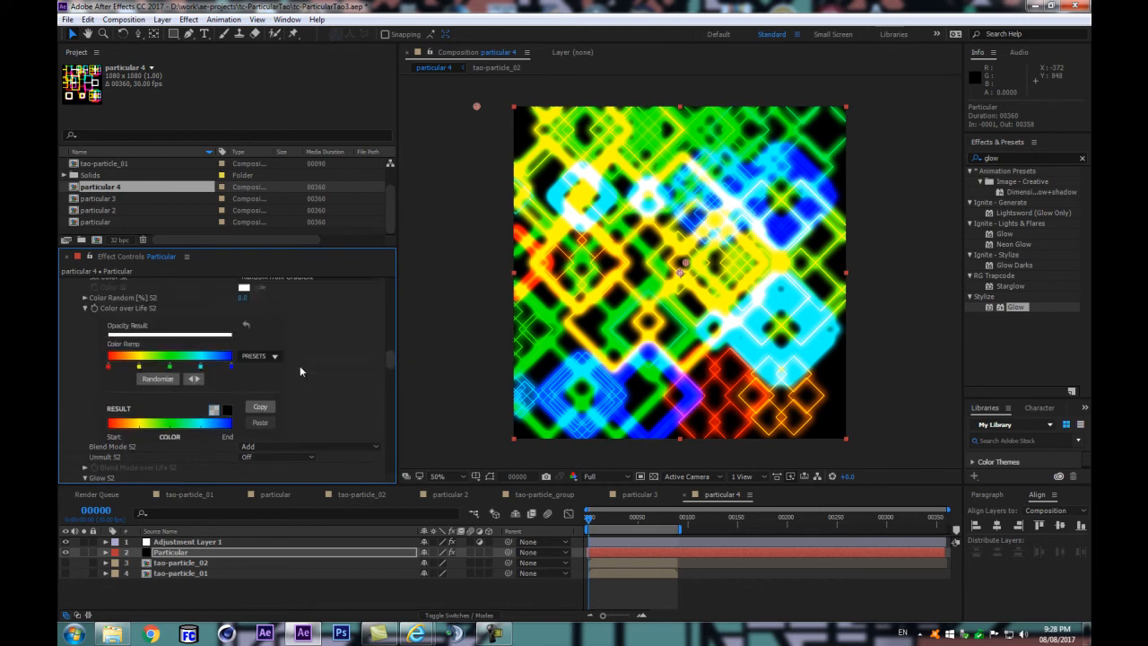
scroll(298, 365, up, 4)
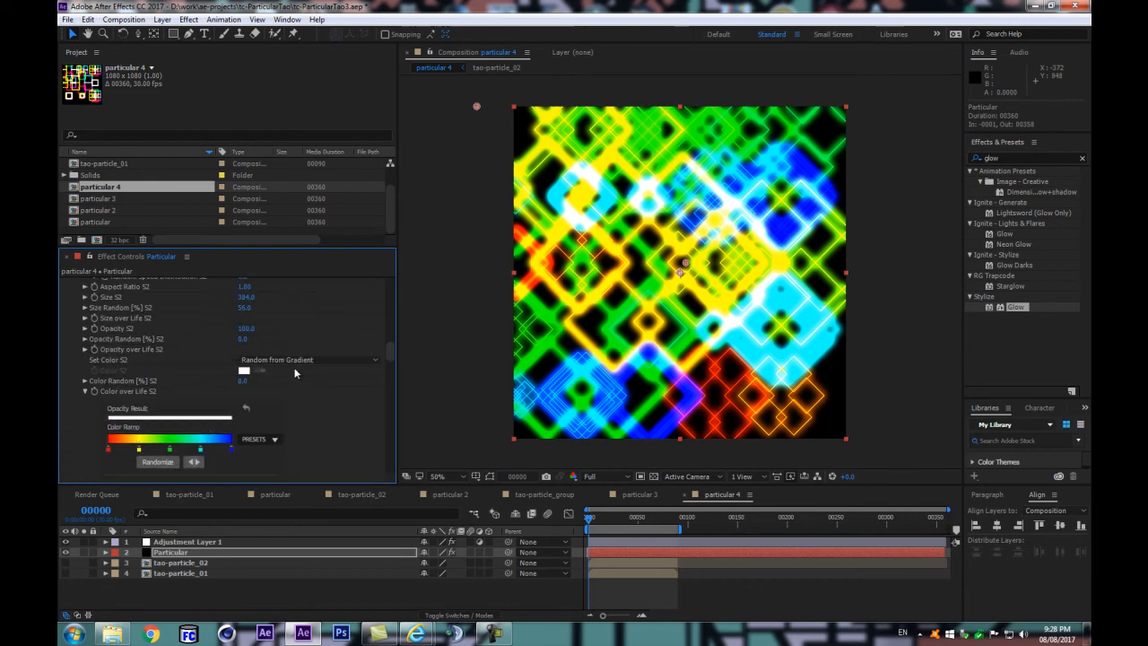
scroll(296, 372, up, 2)
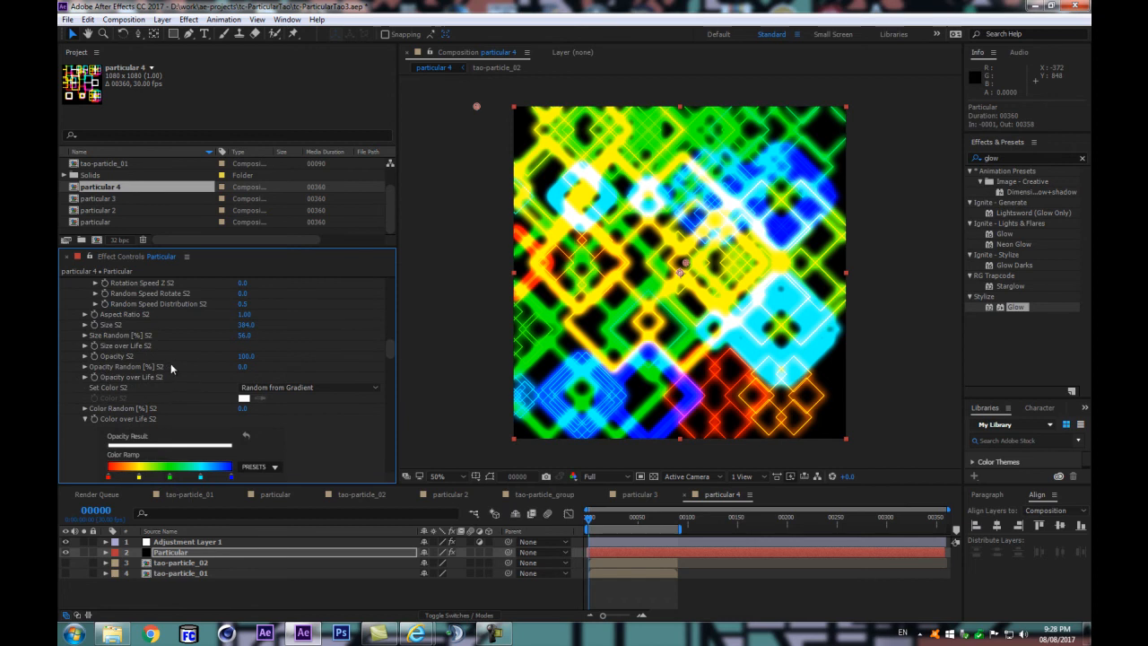
drag(228, 356, 162, 364)
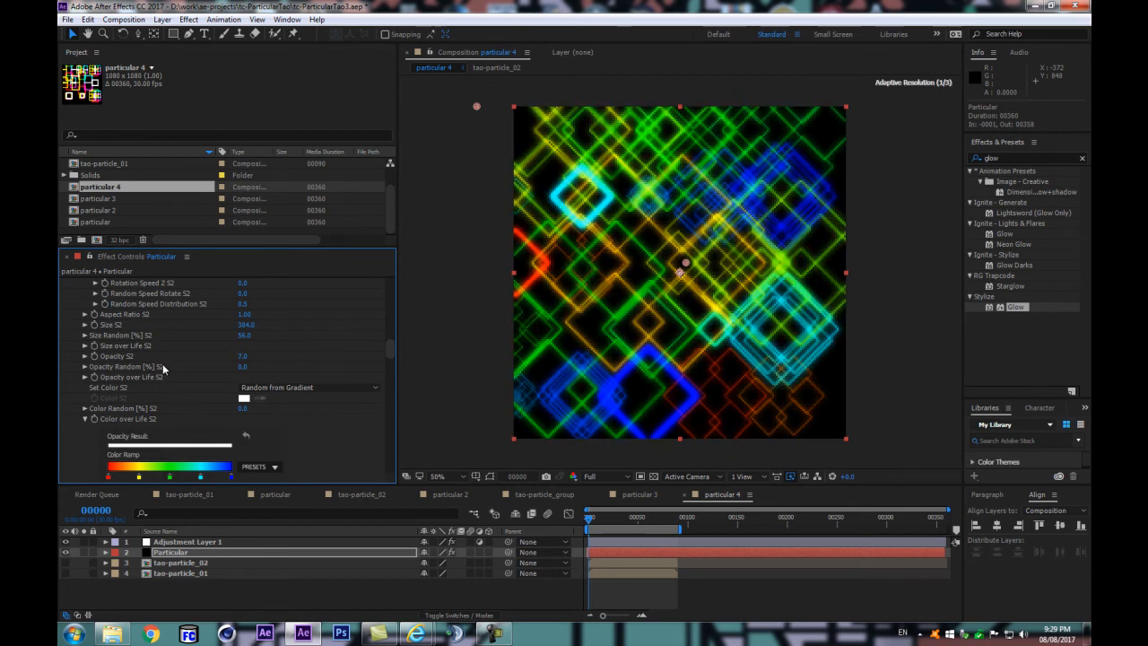
drag(243, 357, 282, 359)
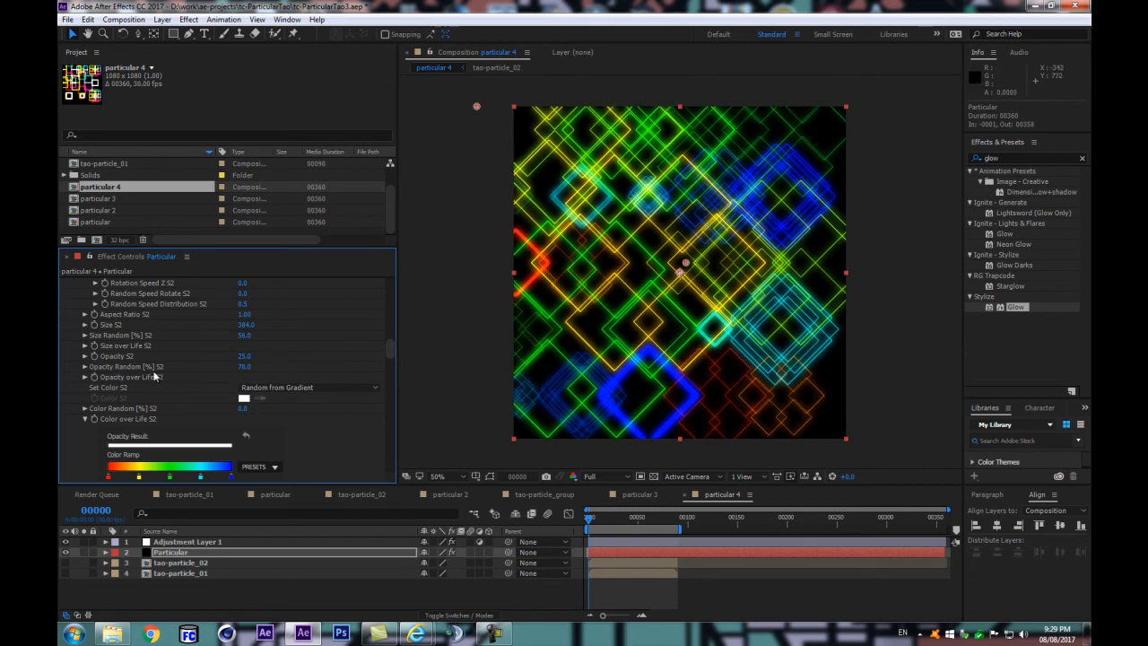
Step: Show the Master System together with System 2 and preview the combined pattern
scroll(221, 376, up, 10)
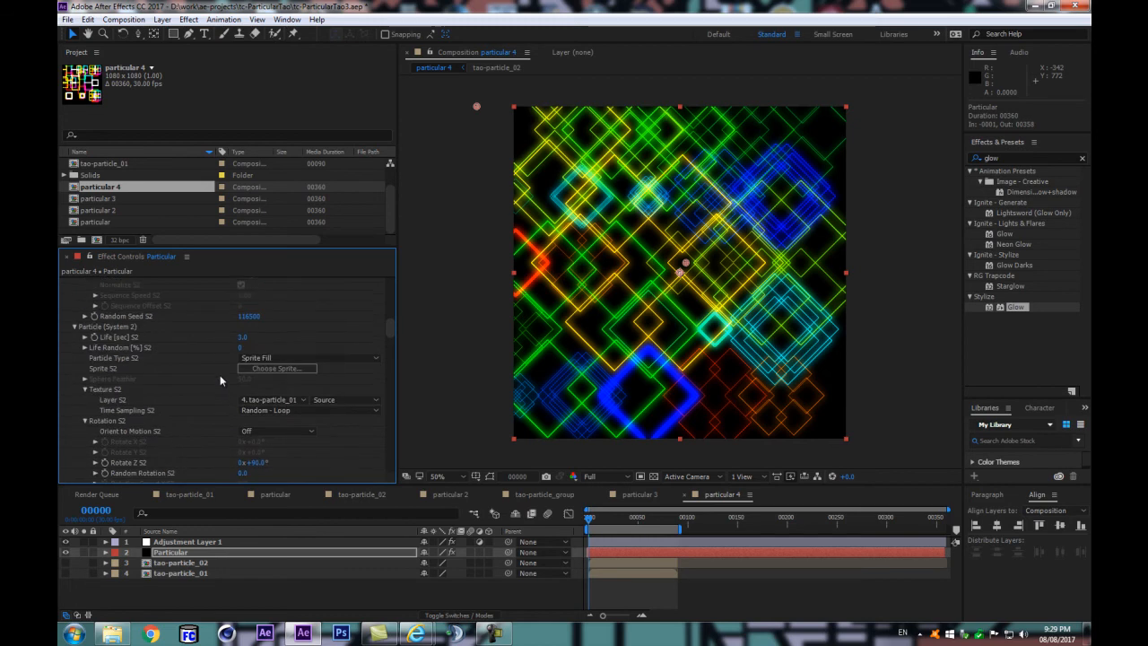
scroll(219, 381, up, 5)
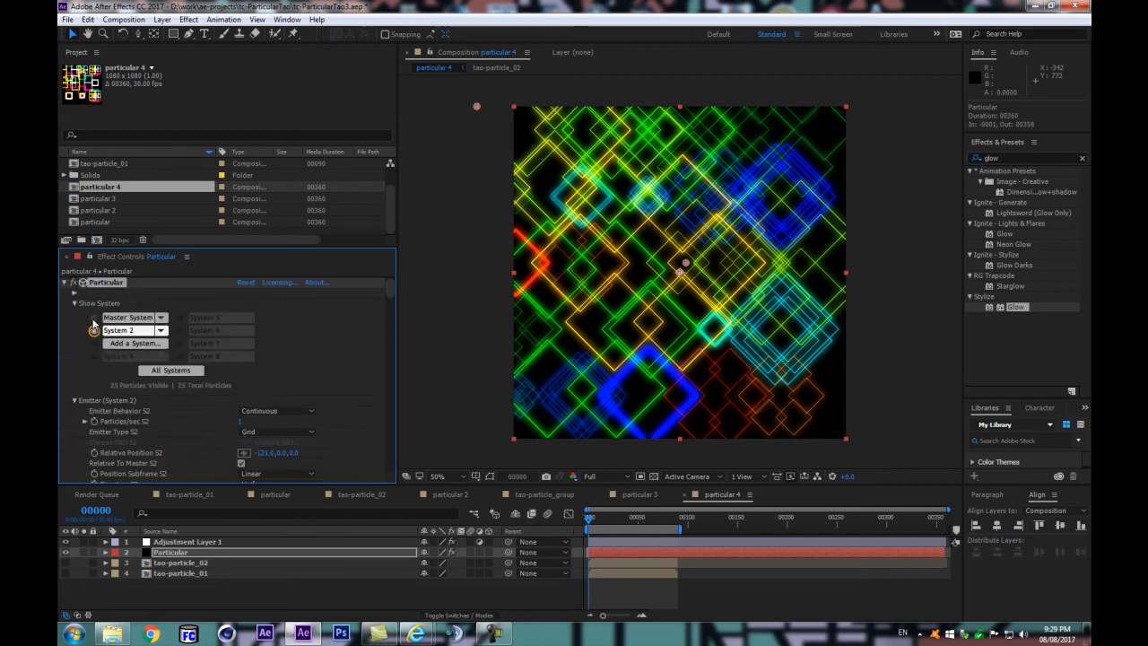
click(93, 318)
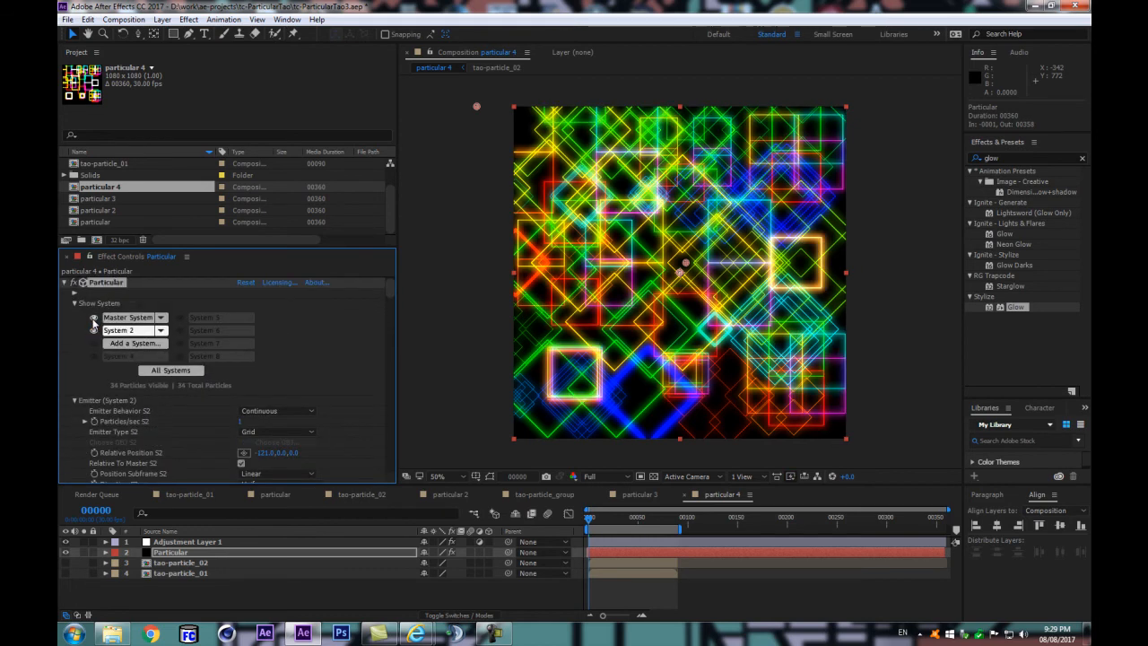
click(266, 585)
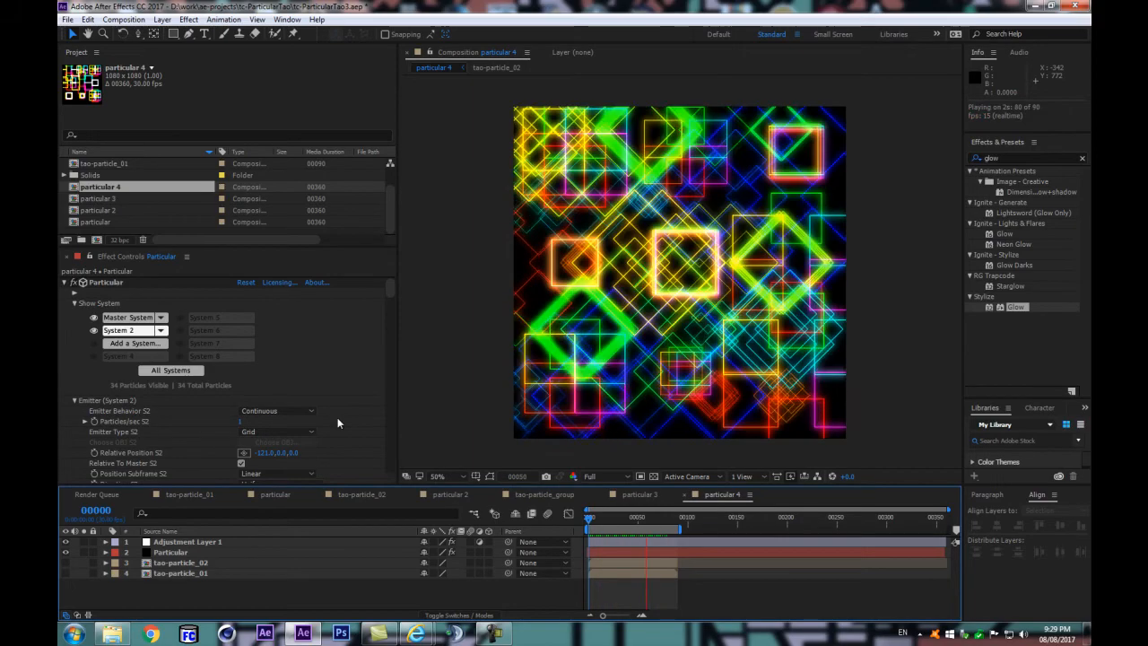
key(space)
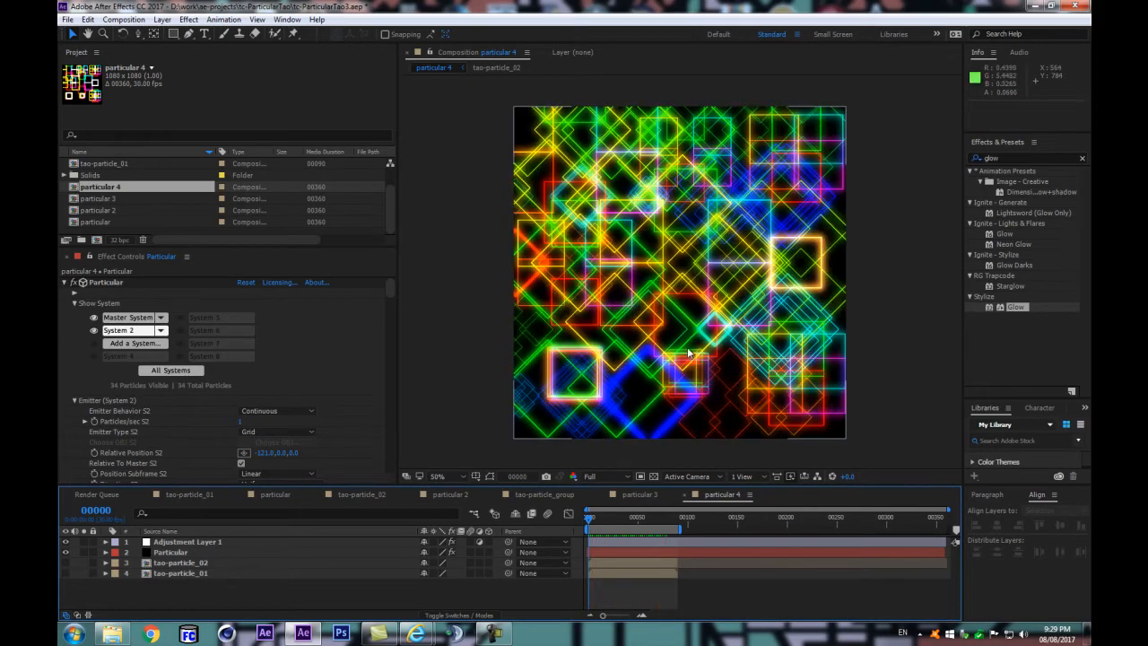
click(627, 518)
drag(630, 522, 588, 536)
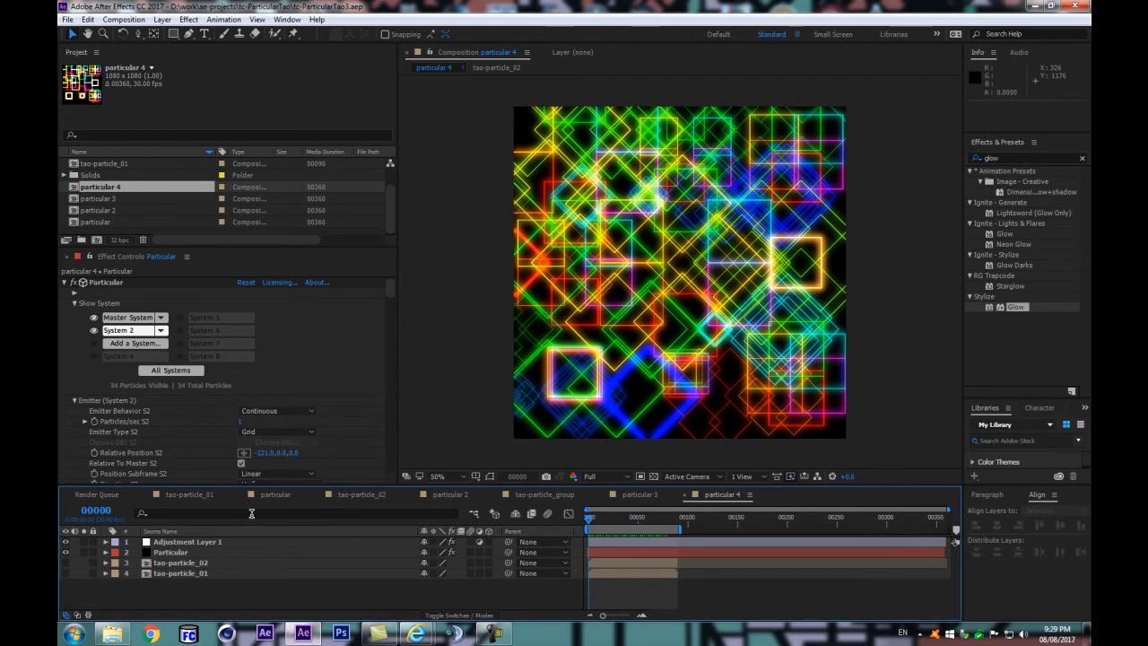
Step: Hide the adjustment layer and collapse the Particular effect's settings
click(64, 542)
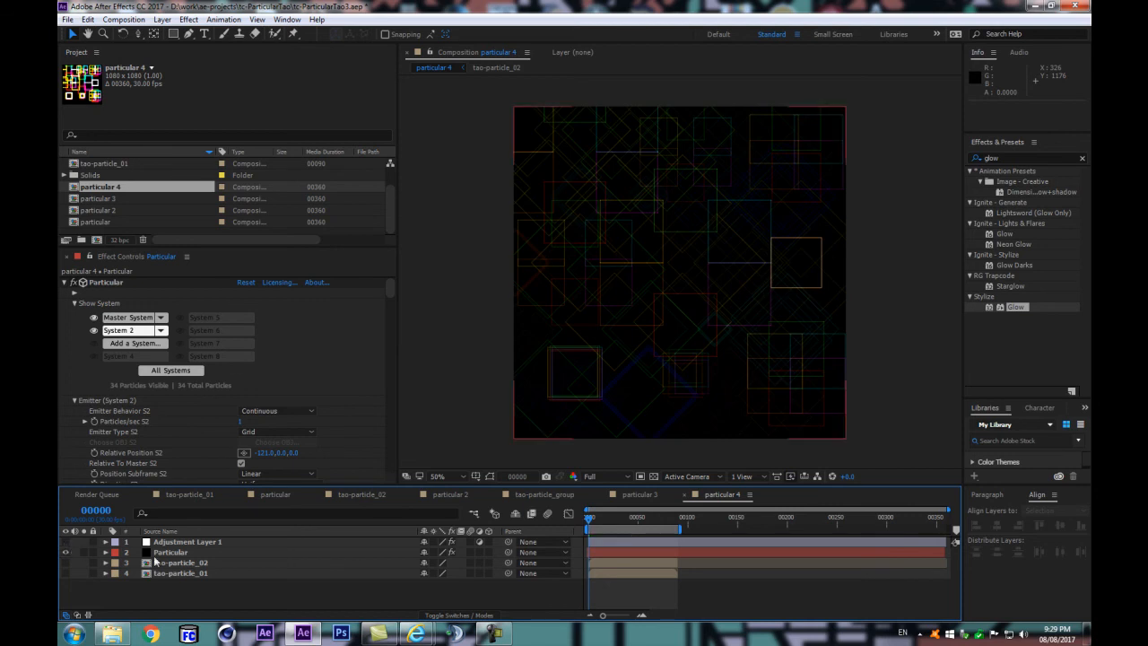
click(173, 552)
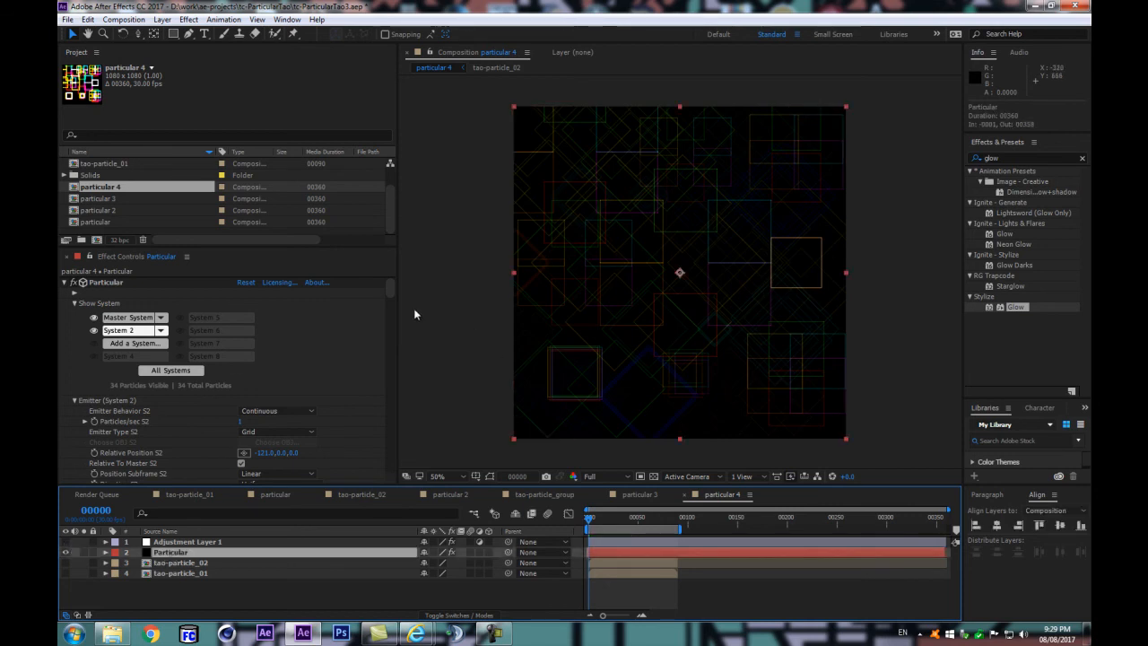
click(64, 281)
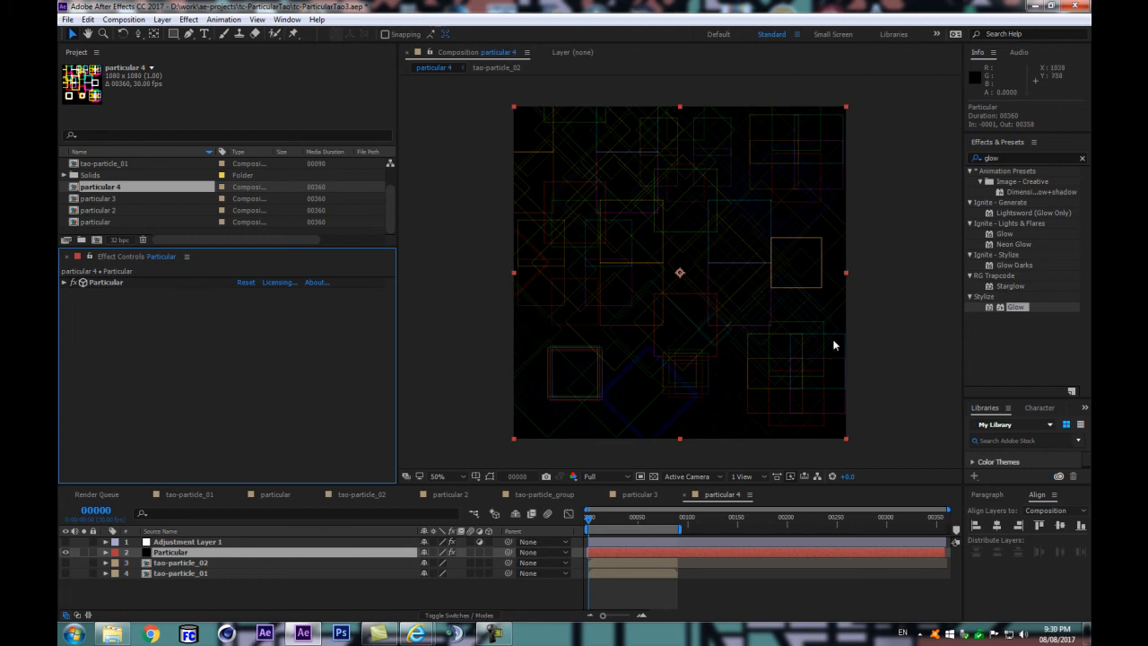
click(103, 282)
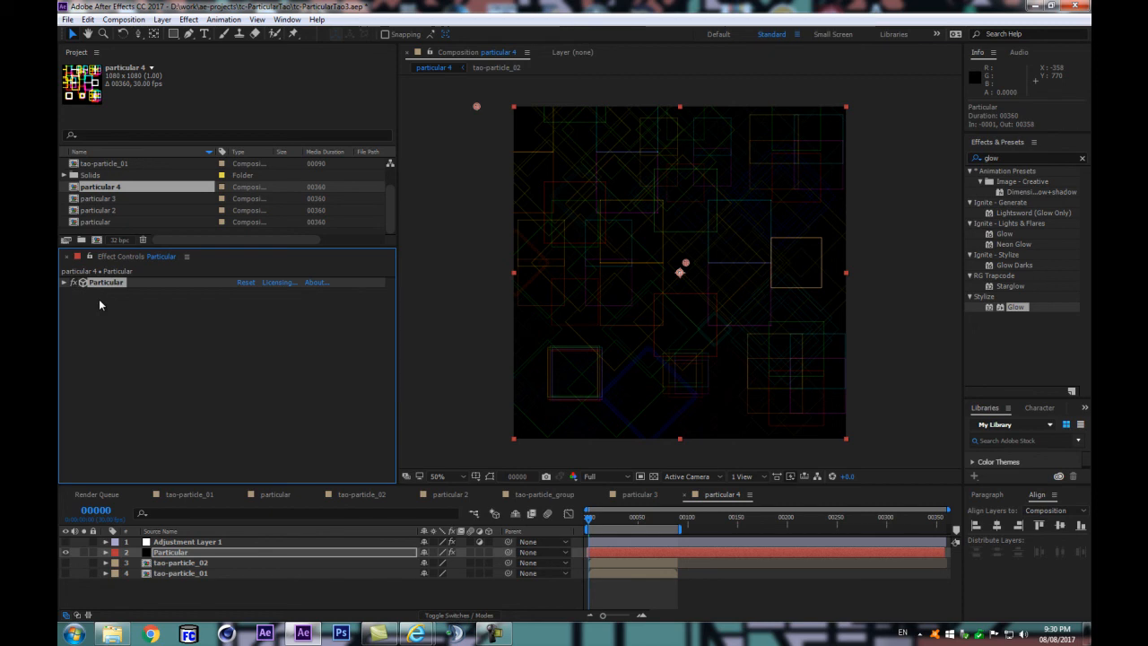
Step: Add a two-node camera with the 50mm preset to the particular 4 composition
key(ctrl+alt+shift+c)
click(335, 239)
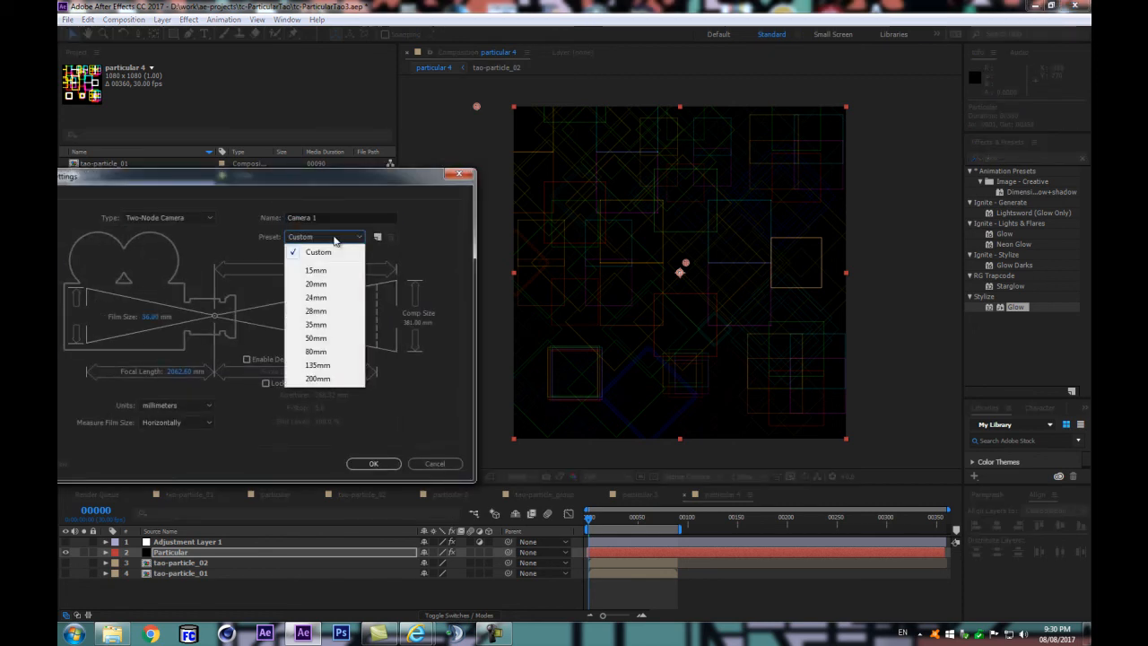
click(316, 337)
click(372, 463)
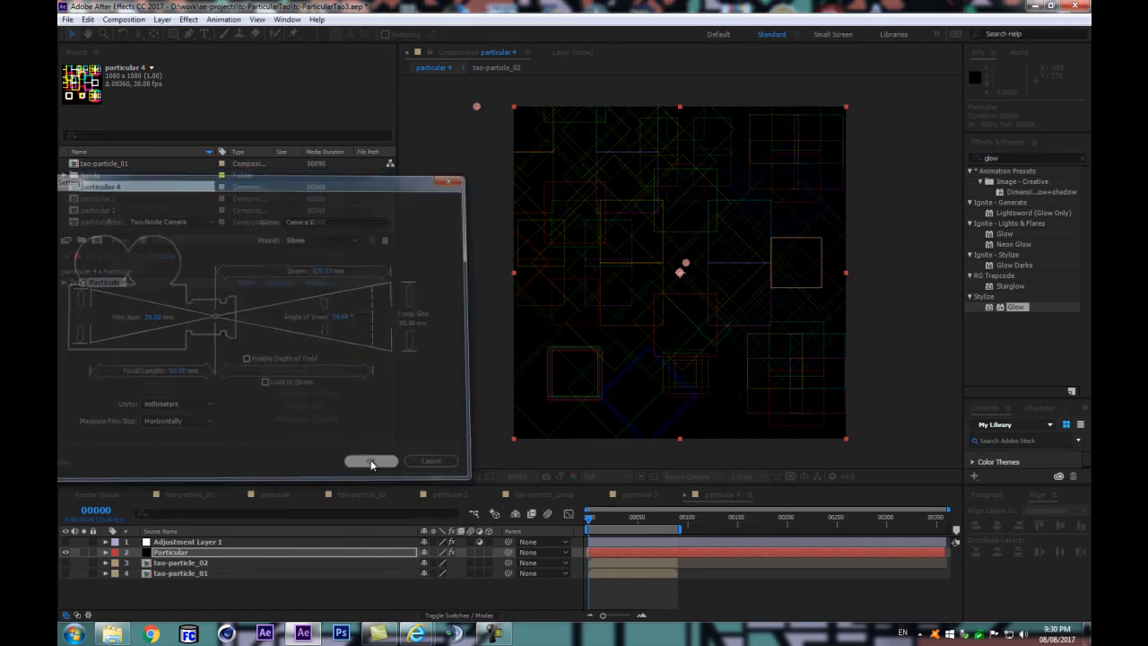
Step: Add a 3D null object with a pink label and parent the camera to it
click(201, 553)
key(ctrl+alt+shift+y)
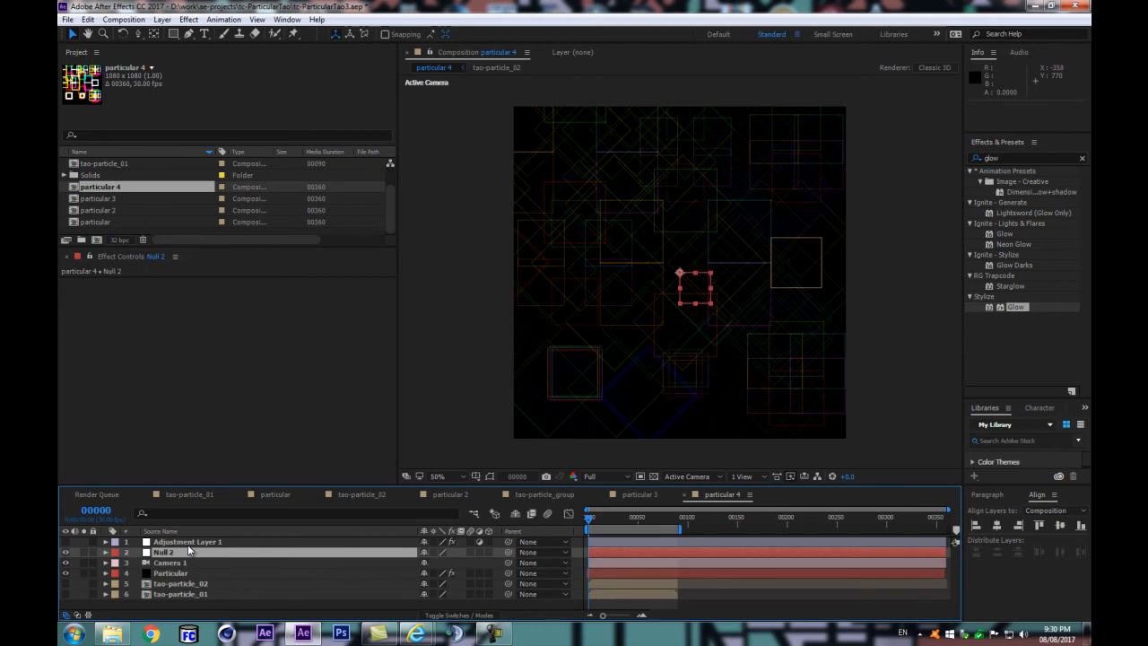
click(114, 551)
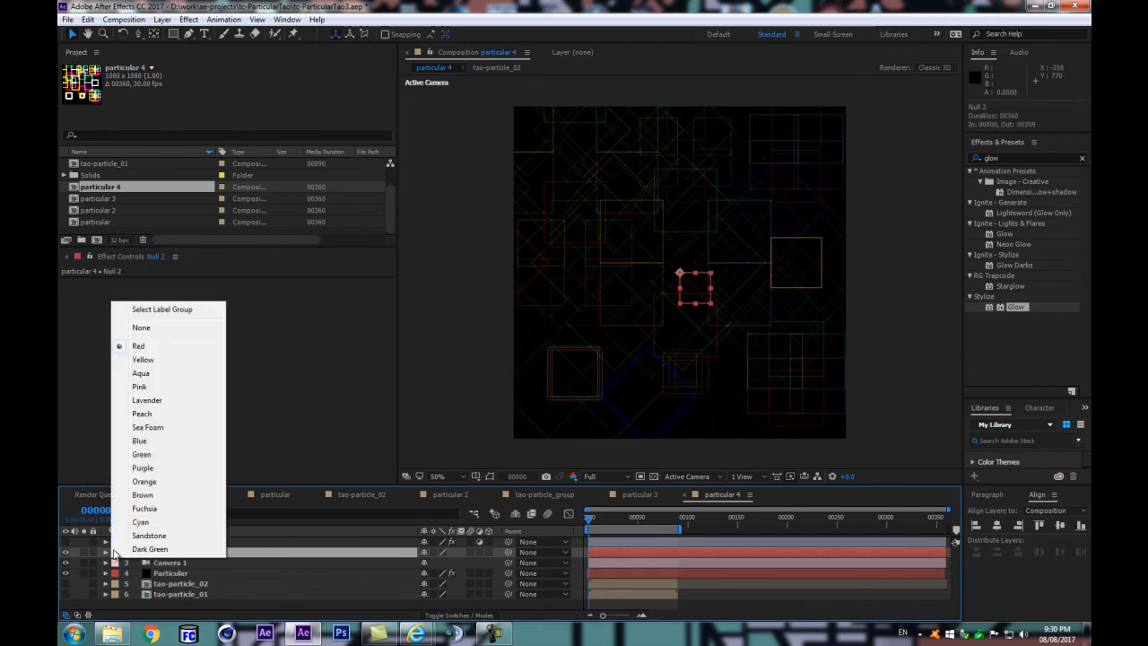
click(140, 386)
drag(507, 563, 306, 552)
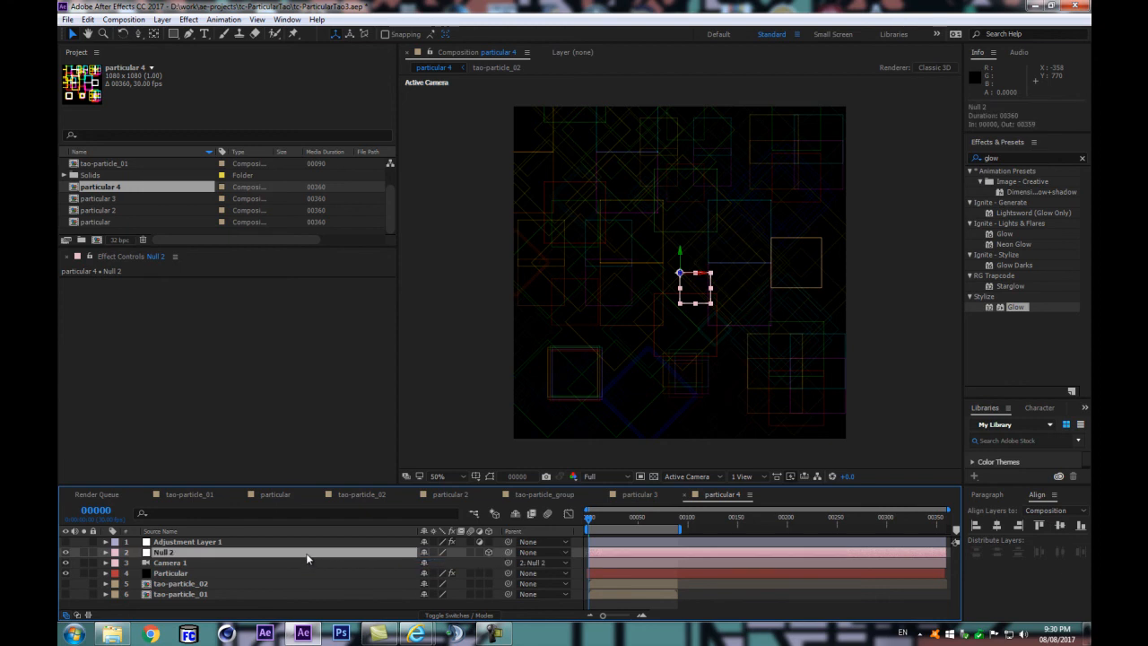
Step: Animate Null 2's Position with a keyframe at frame 0 and a second one at frame 89 with X increased to 1620
key(p)
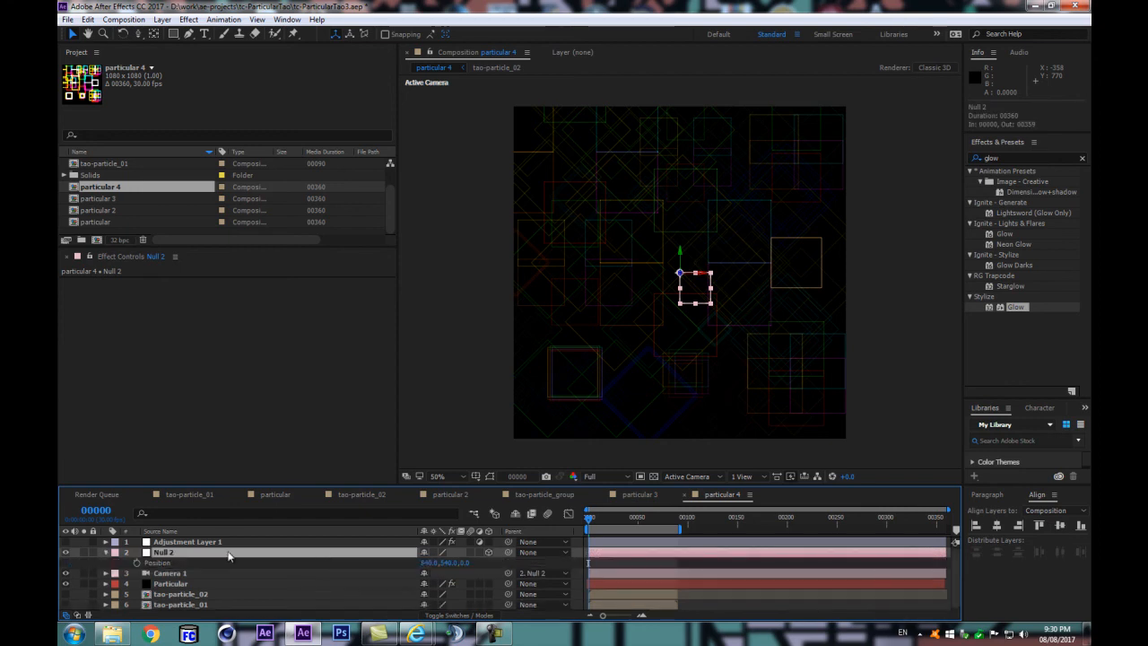
click(135, 562)
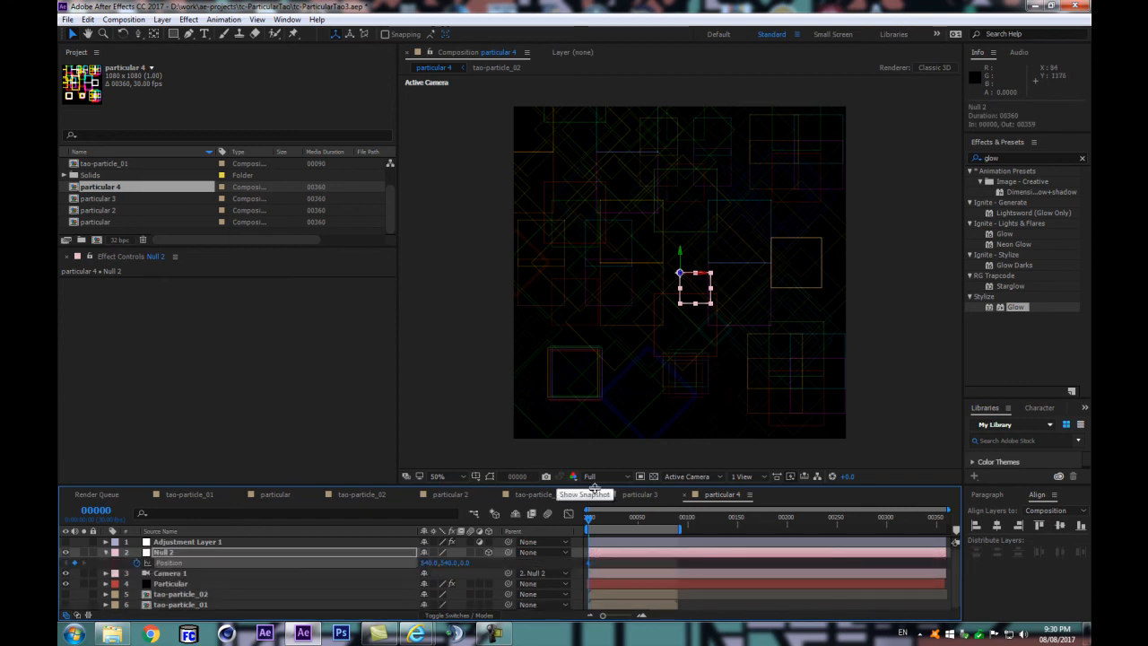
click(94, 510)
text(90)
key(Return)
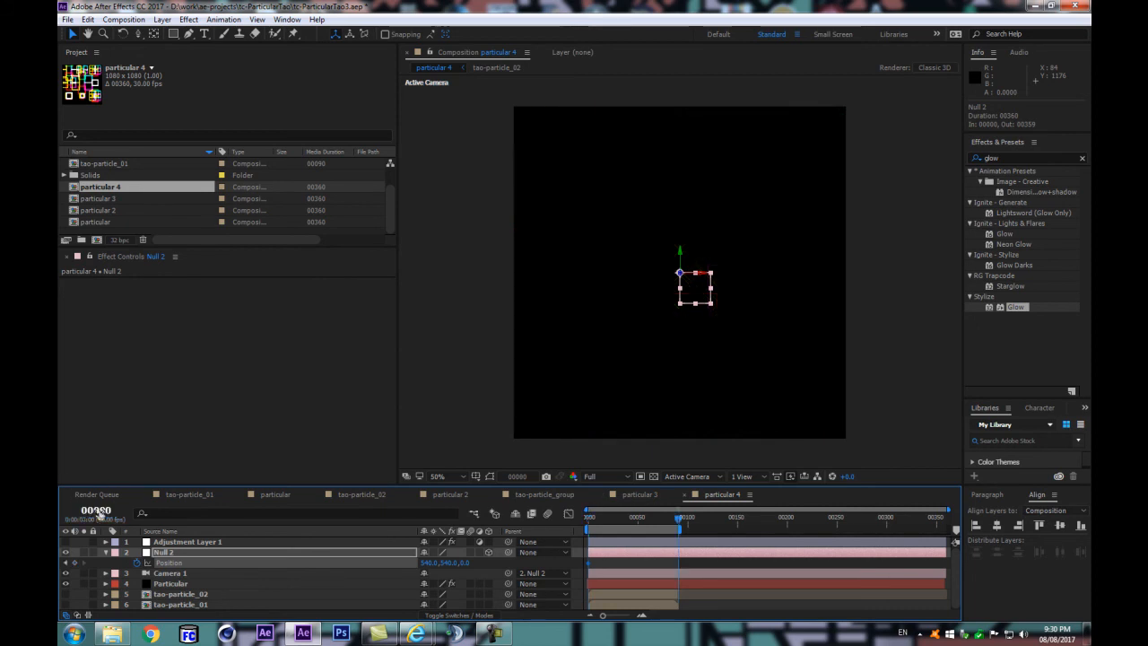
click(679, 594)
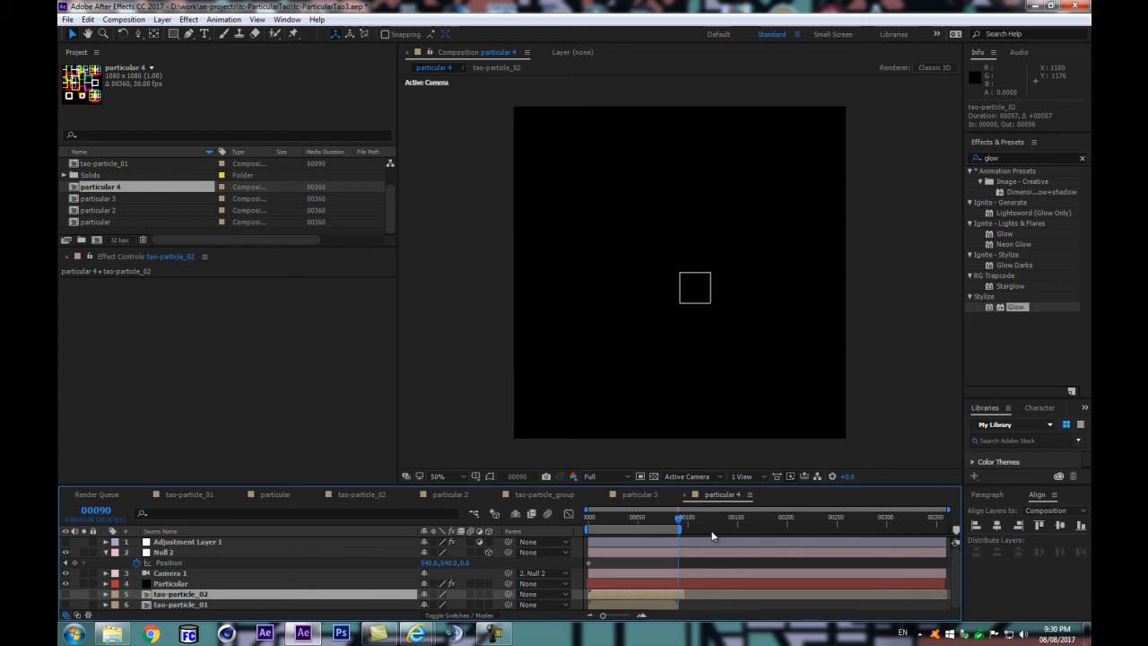
key(ctrl+z)
key(Page_Up)
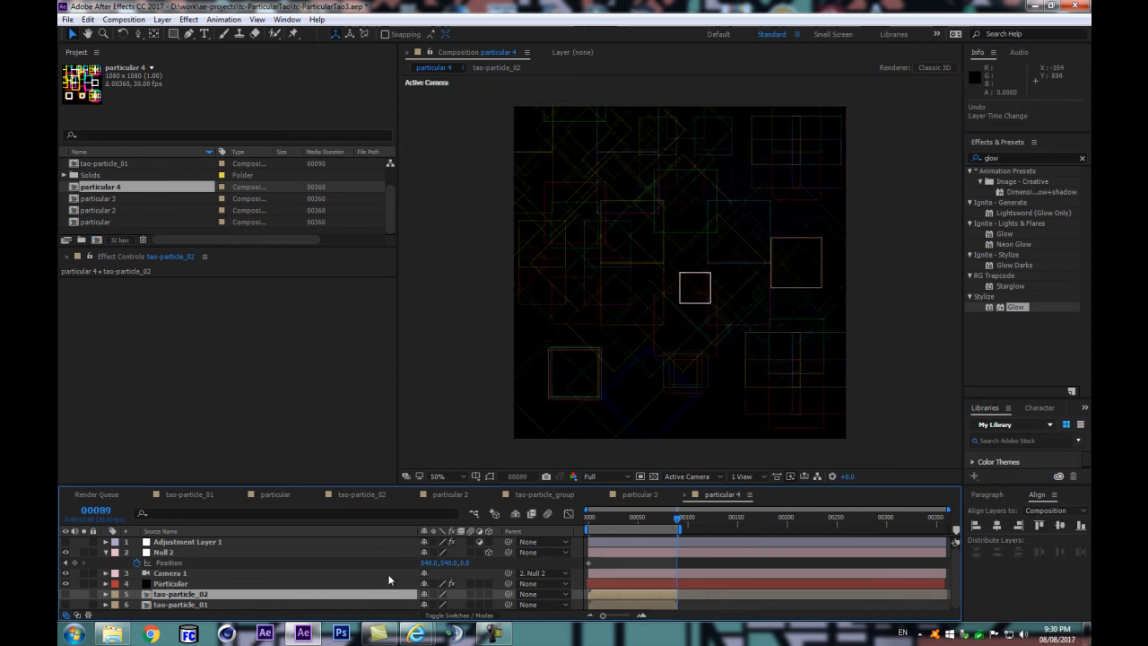
click(430, 562)
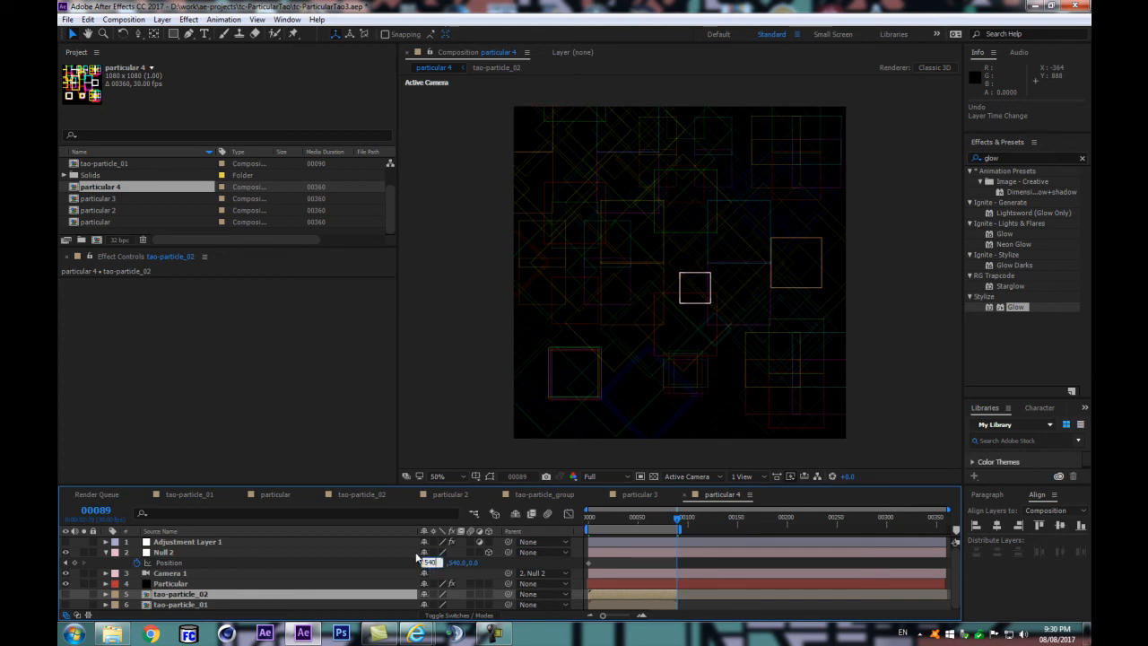
text(+1080)
key(Return)
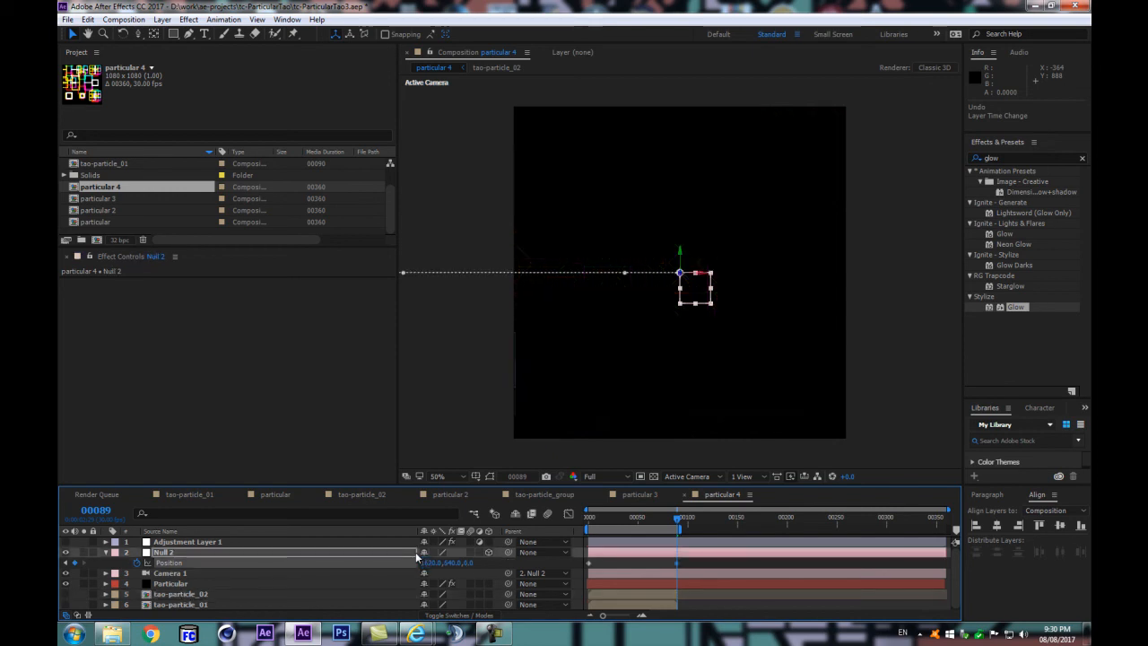
Step: Move Null 2's second Position keyframe to frame 90 and scrub back to frame 0
click(660, 518)
drag(659, 518, 682, 530)
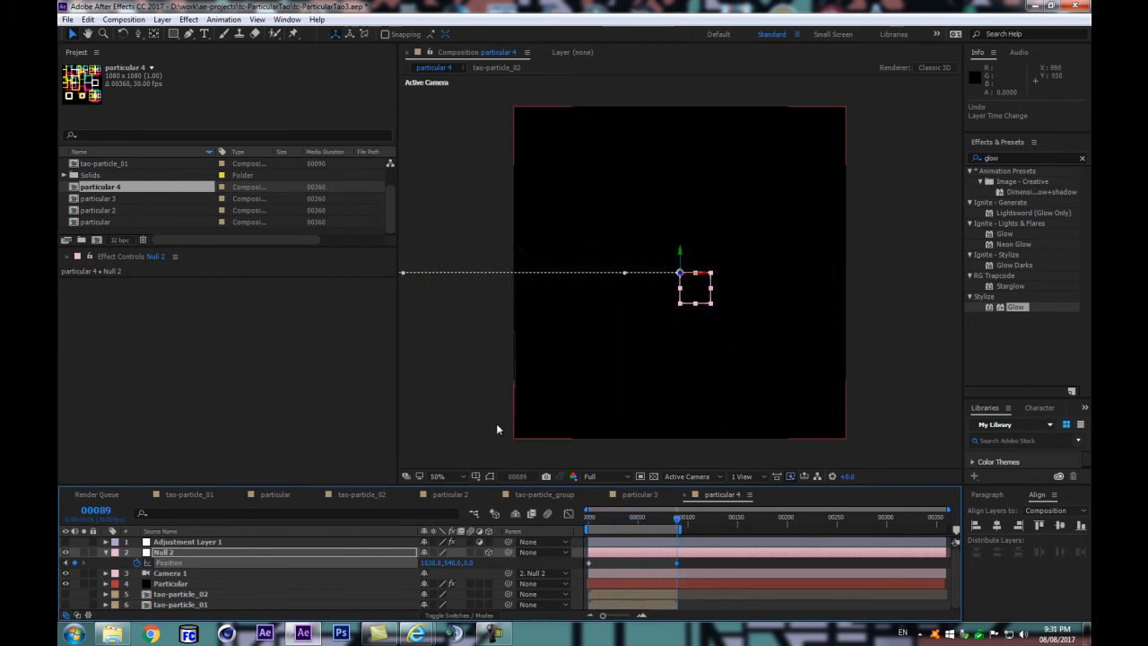
click(240, 552)
key(Page_Down)
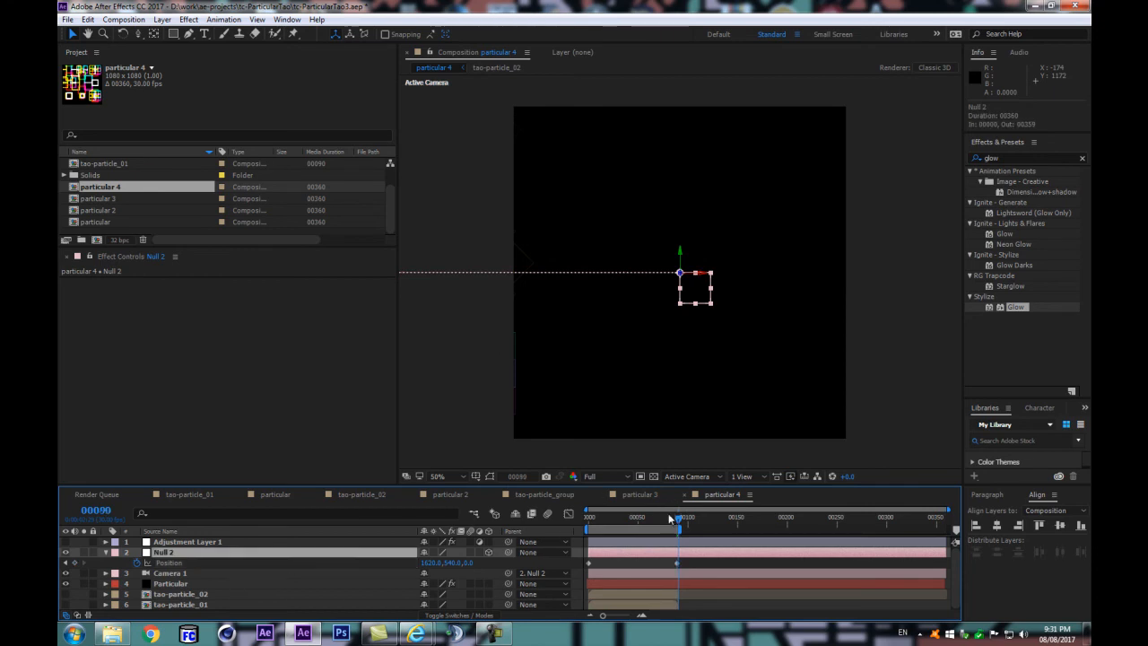
drag(677, 564, 681, 566)
drag(681, 520, 564, 538)
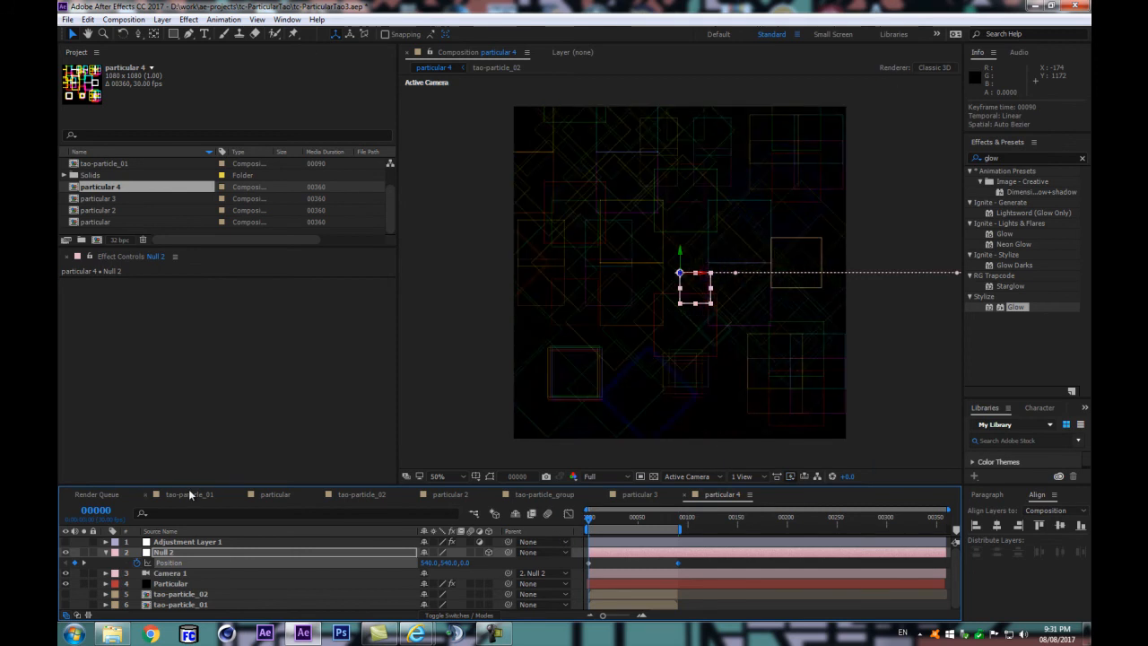
Step: Duplicate the Particular effect on the Particular layer
click(175, 583)
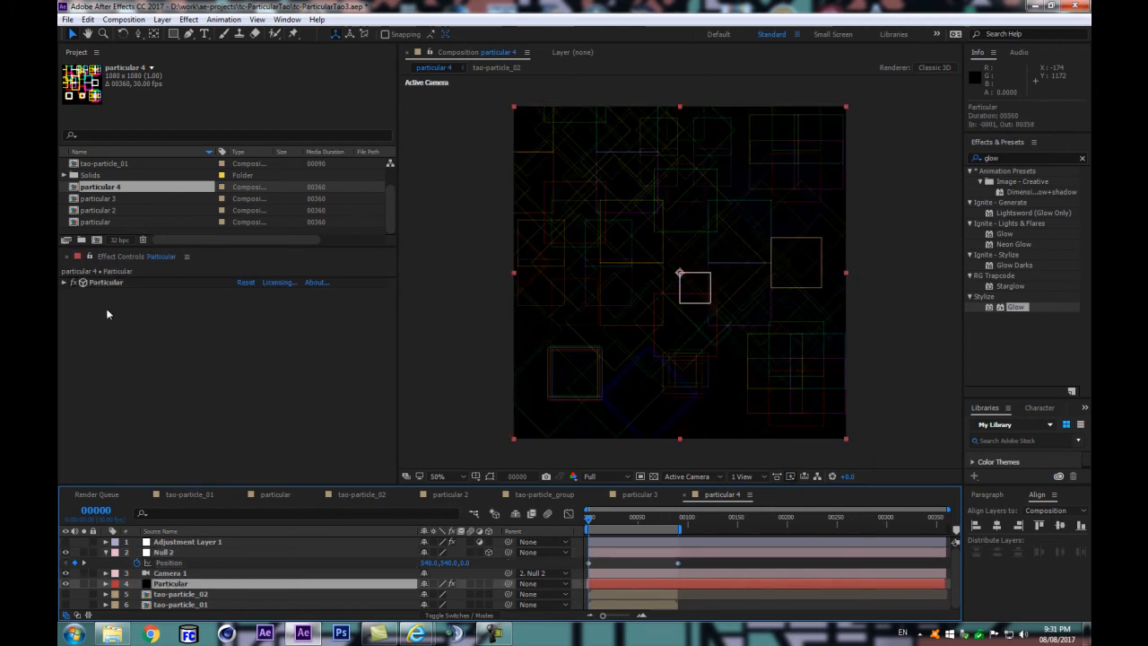
click(65, 283)
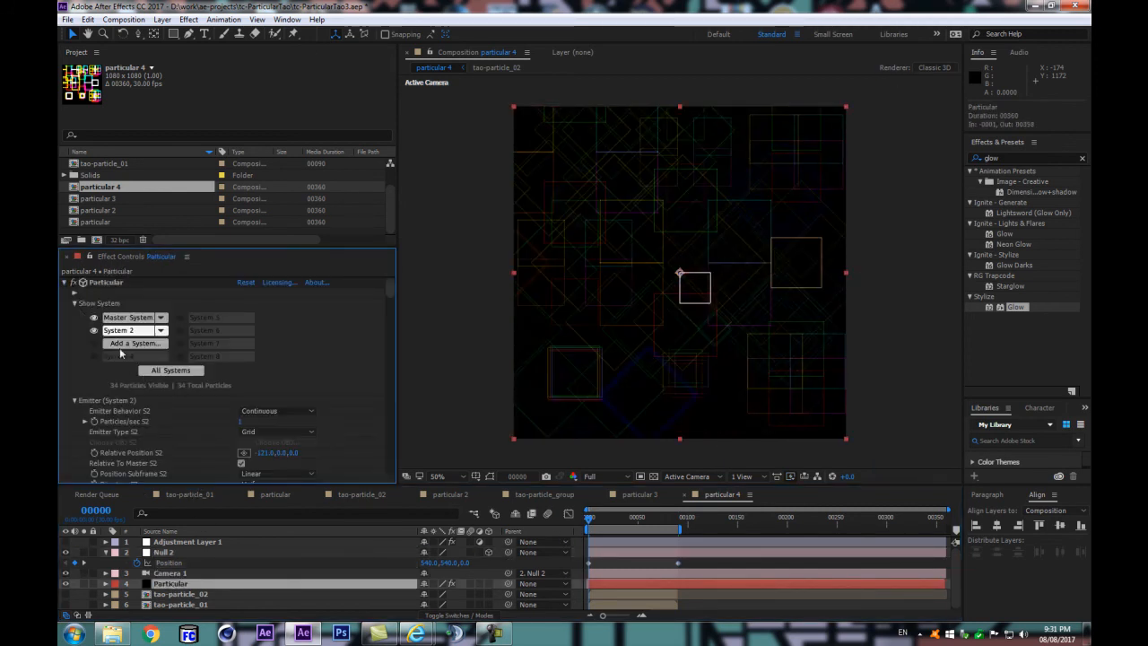
click(66, 283)
key(ctrl+a)
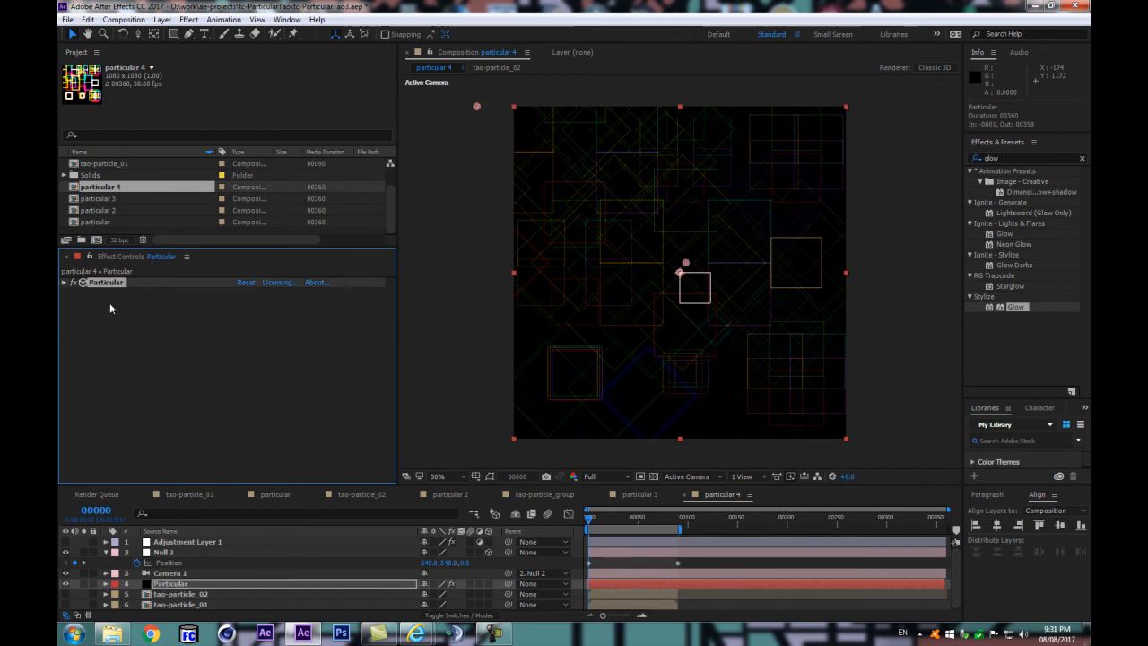
key(ctrl+d)
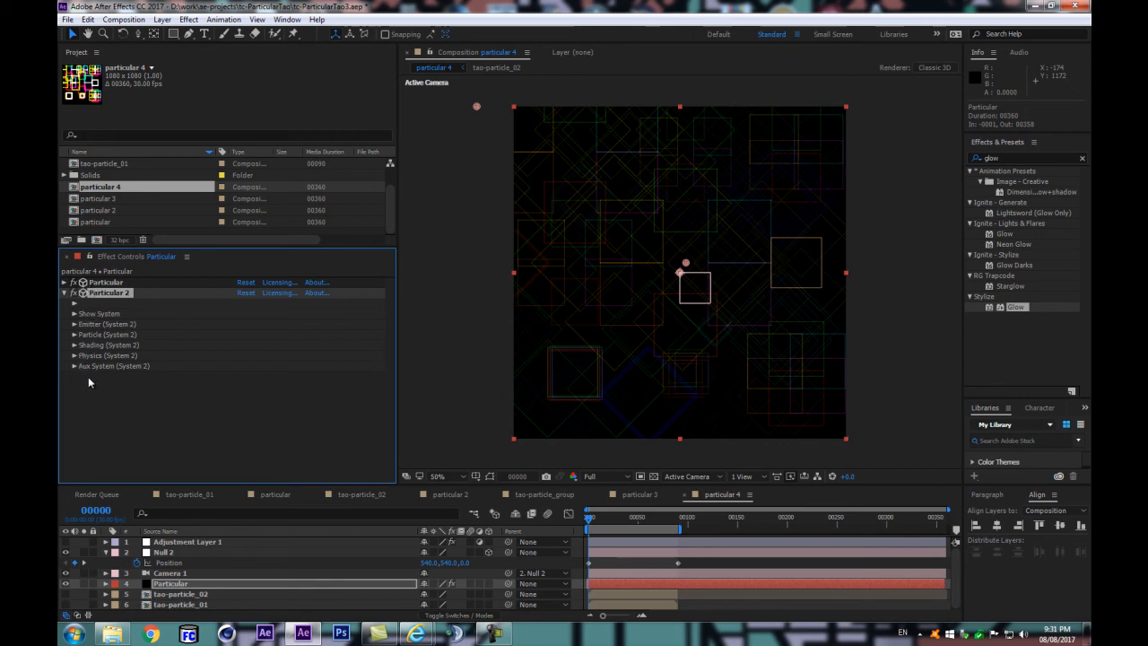
Step: Set the Master System emitter's X position to 1639 in the Particular 2 effect
click(75, 324)
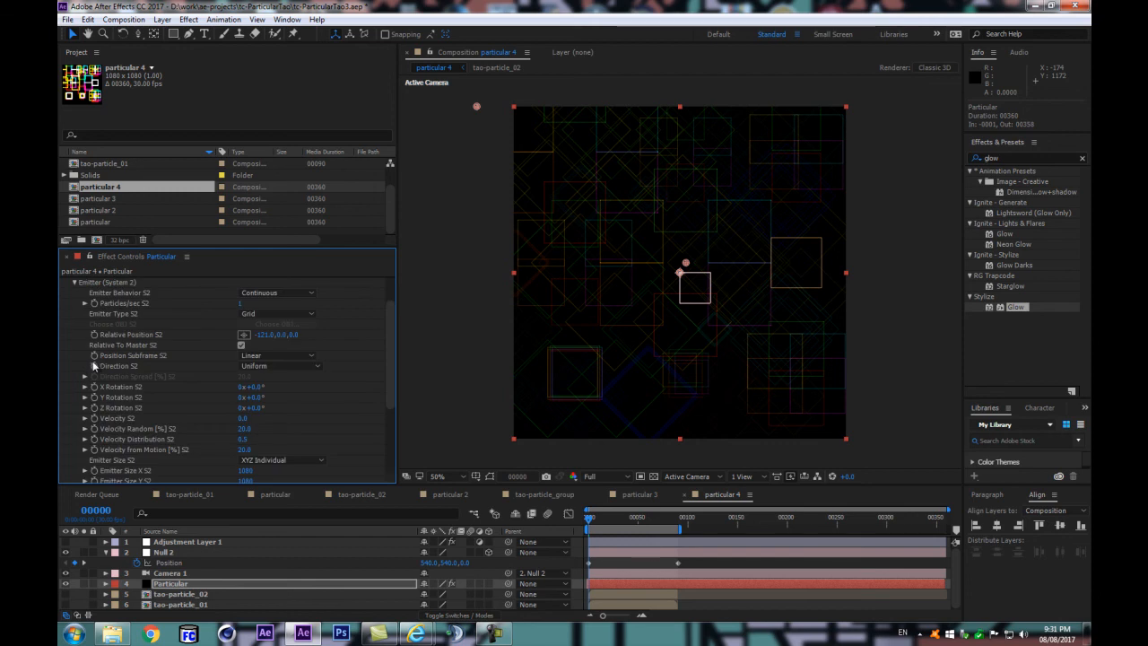
click(77, 283)
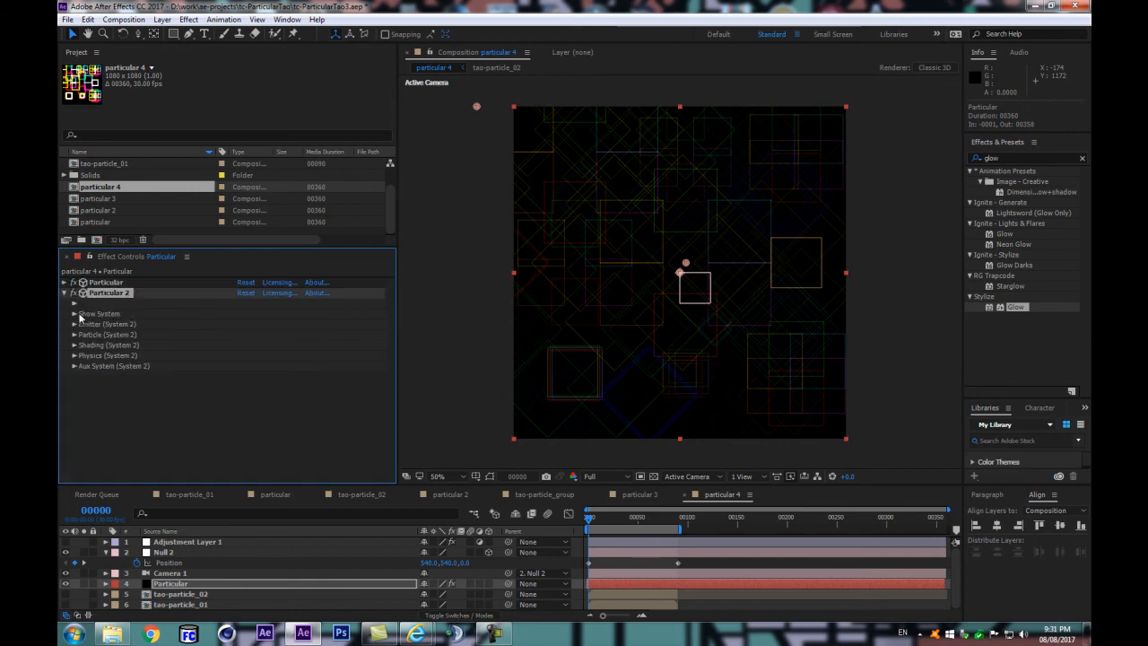
click(75, 314)
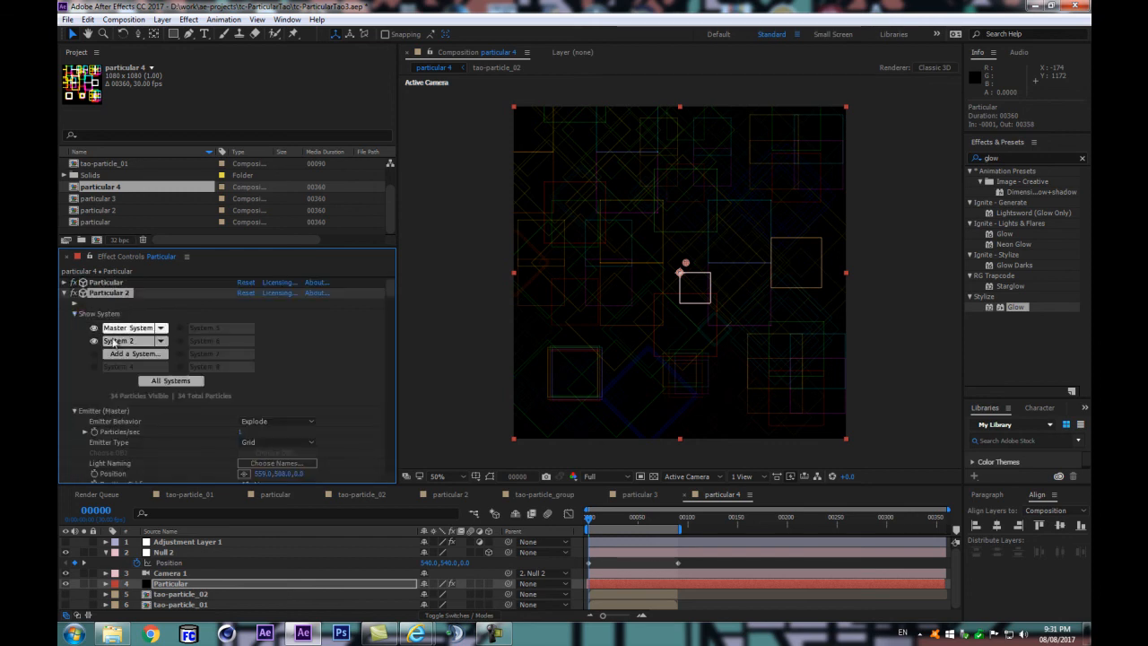
scroll(143, 404, down, 1)
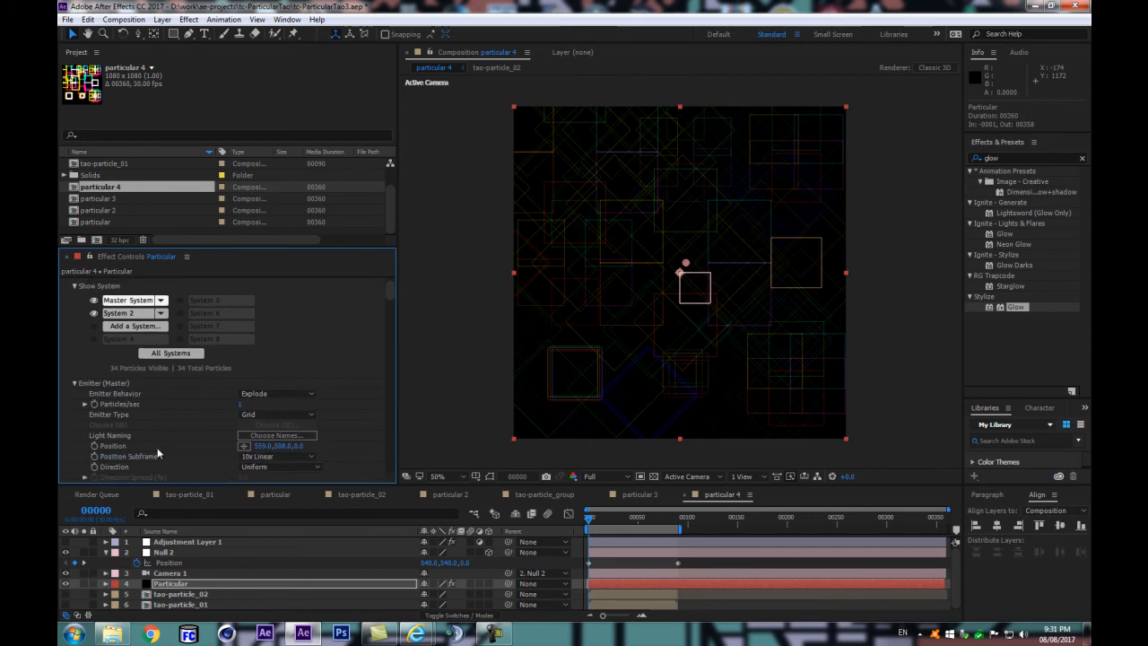
click(262, 446)
text(1080)
key(Return)
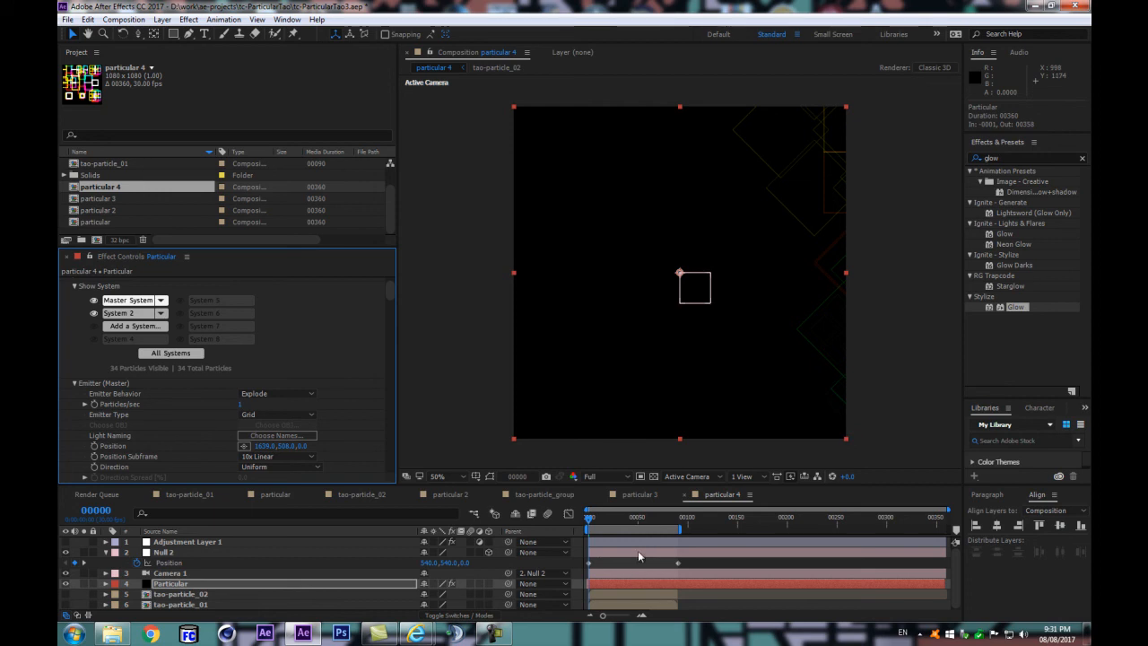
Step: Compare the pattern at frames 0 and 89 to check the loop, with Particular 2's settings collapsed
click(598, 525)
click(679, 519)
key(Page_Up)
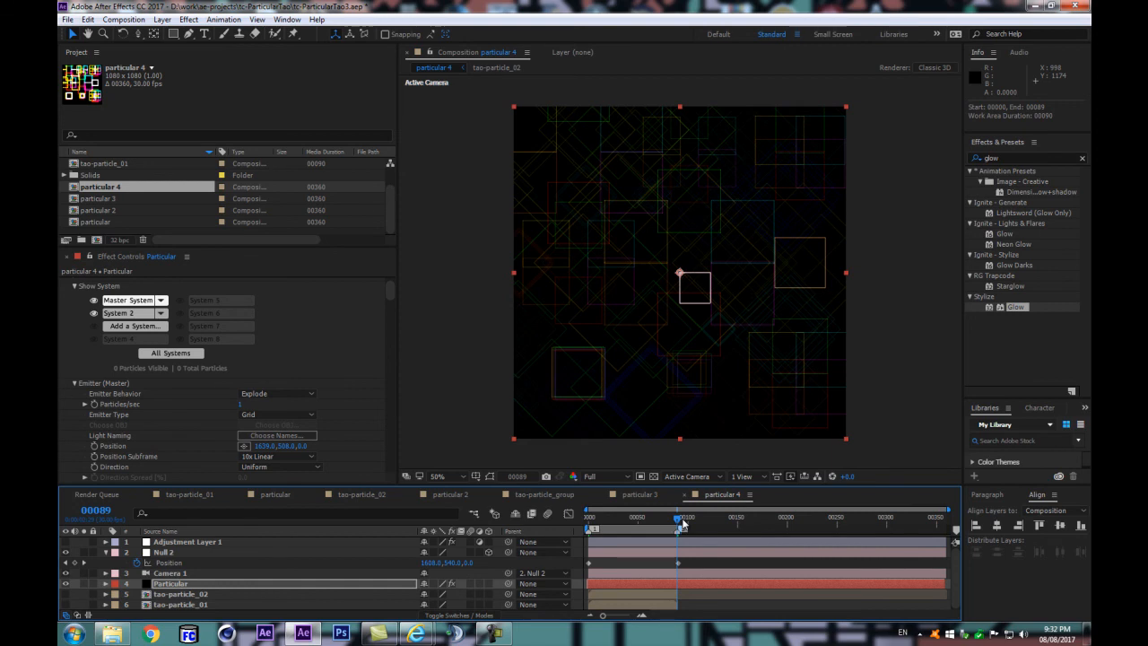
key(Home)
key(End)
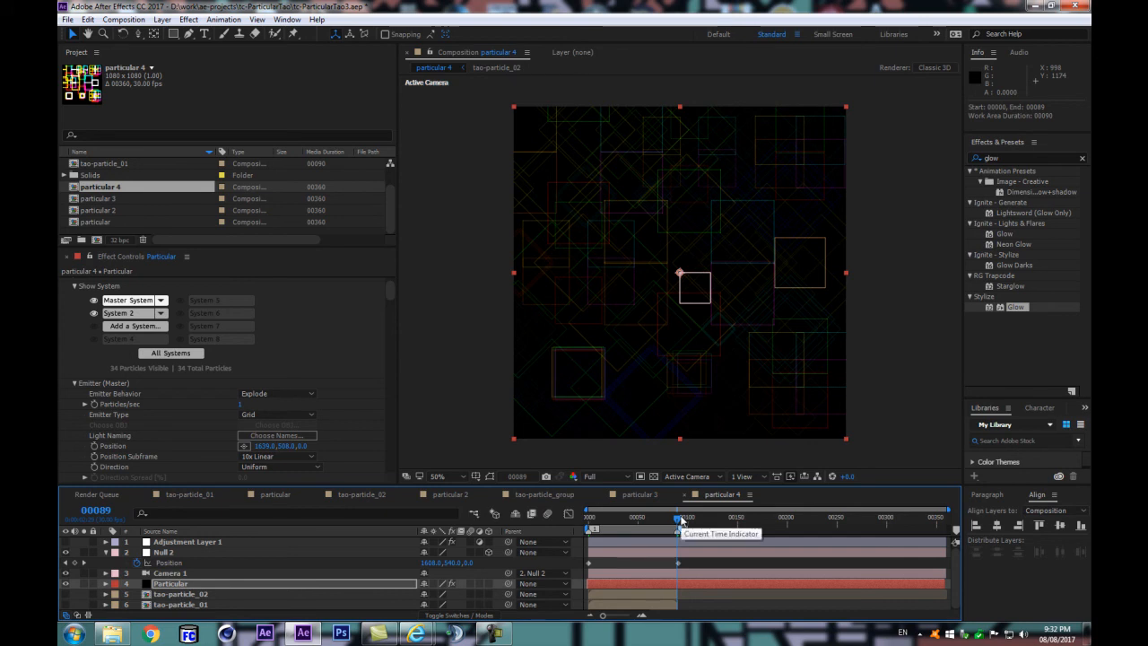
click(152, 582)
scroll(70, 324, up, 2)
click(63, 293)
click(596, 521)
drag(596, 522, 567, 529)
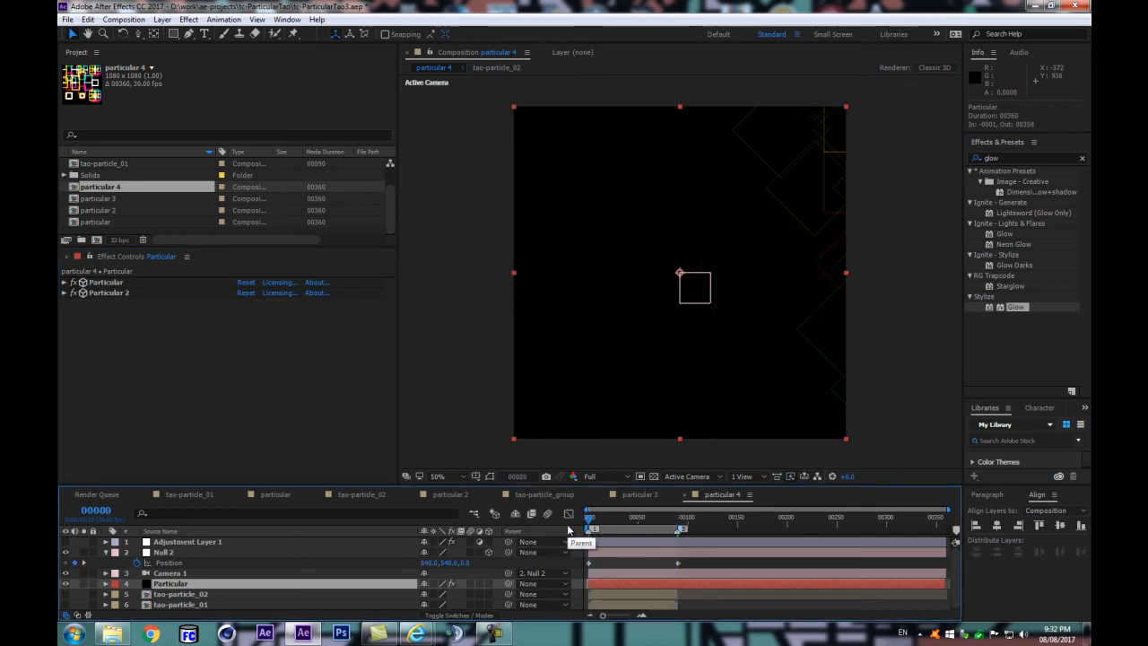
Step: Set Particular 2's rendering Blend Mode to Normal
click(94, 293)
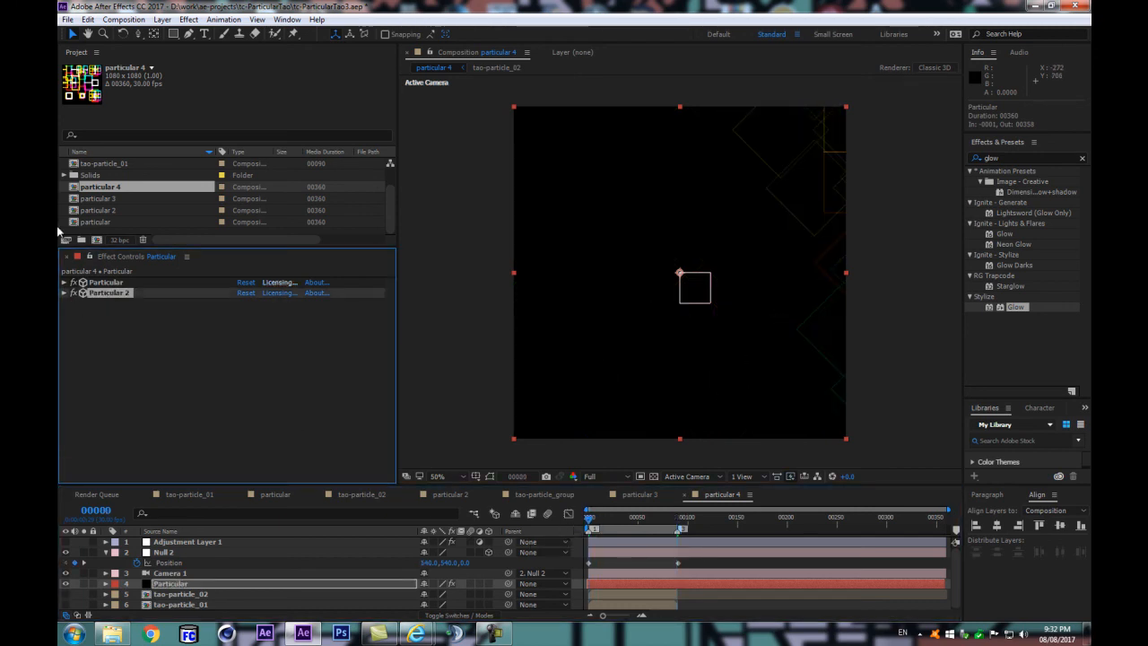
click(63, 293)
drag(389, 288, 386, 467)
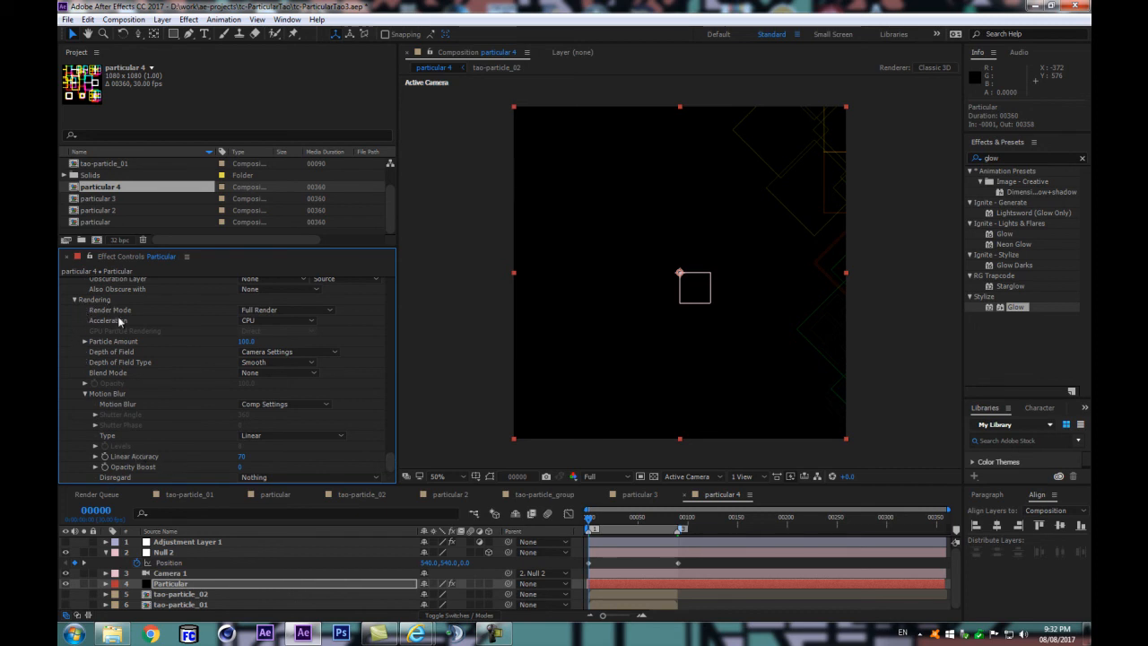
click(270, 310)
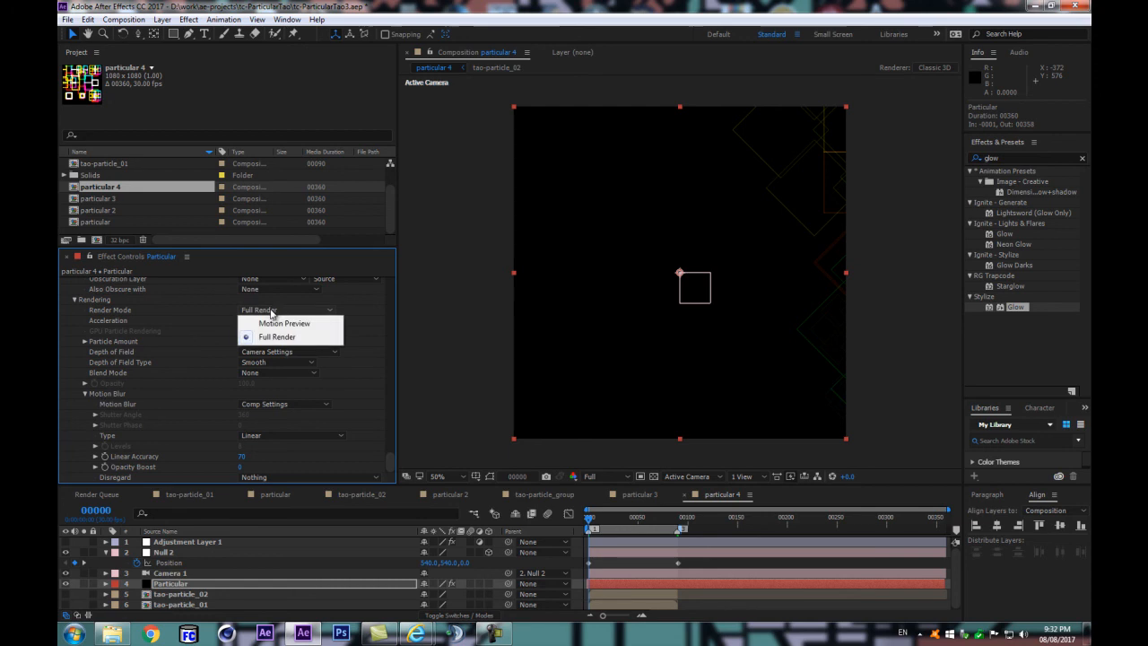
click(195, 314)
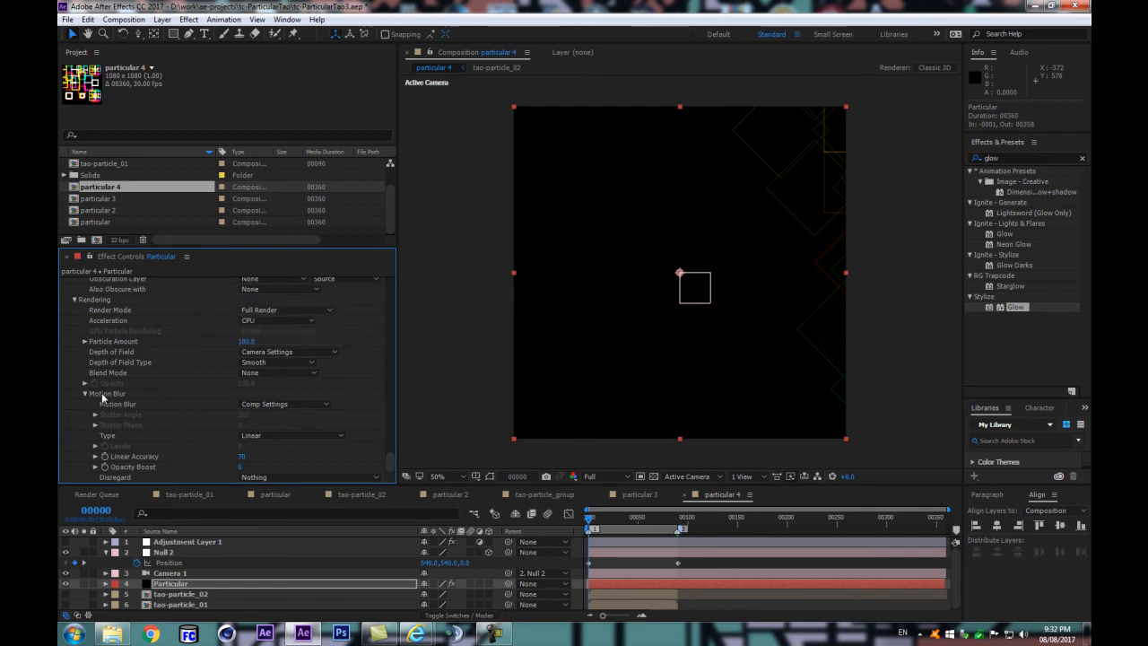
scroll(104, 395, up, 3)
click(271, 431)
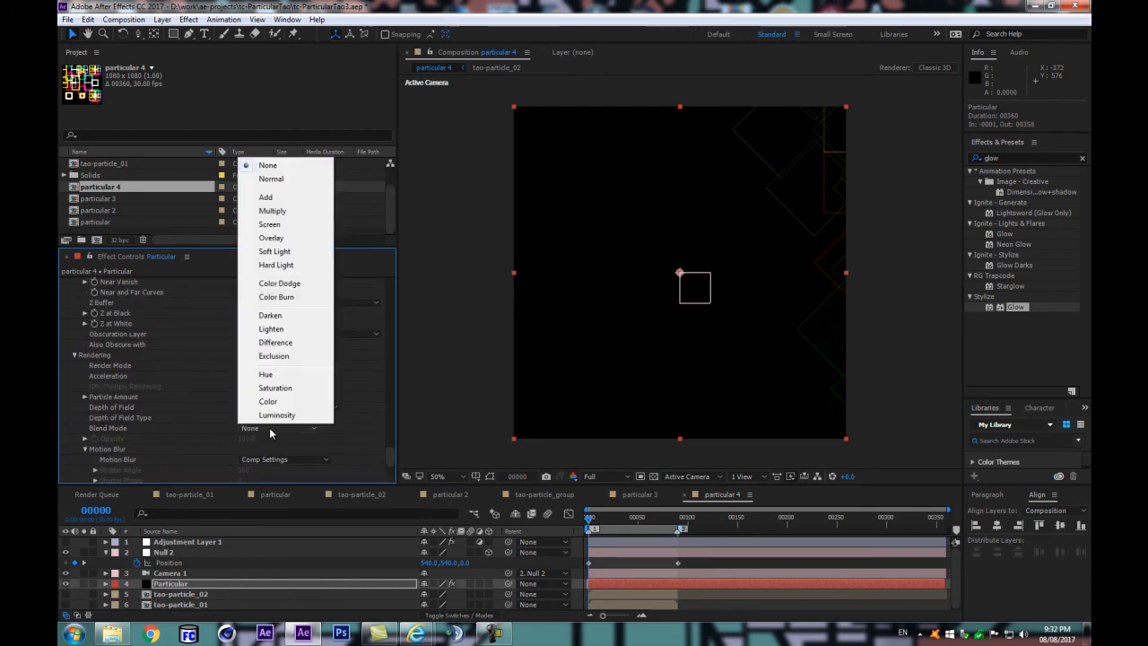
click(279, 181)
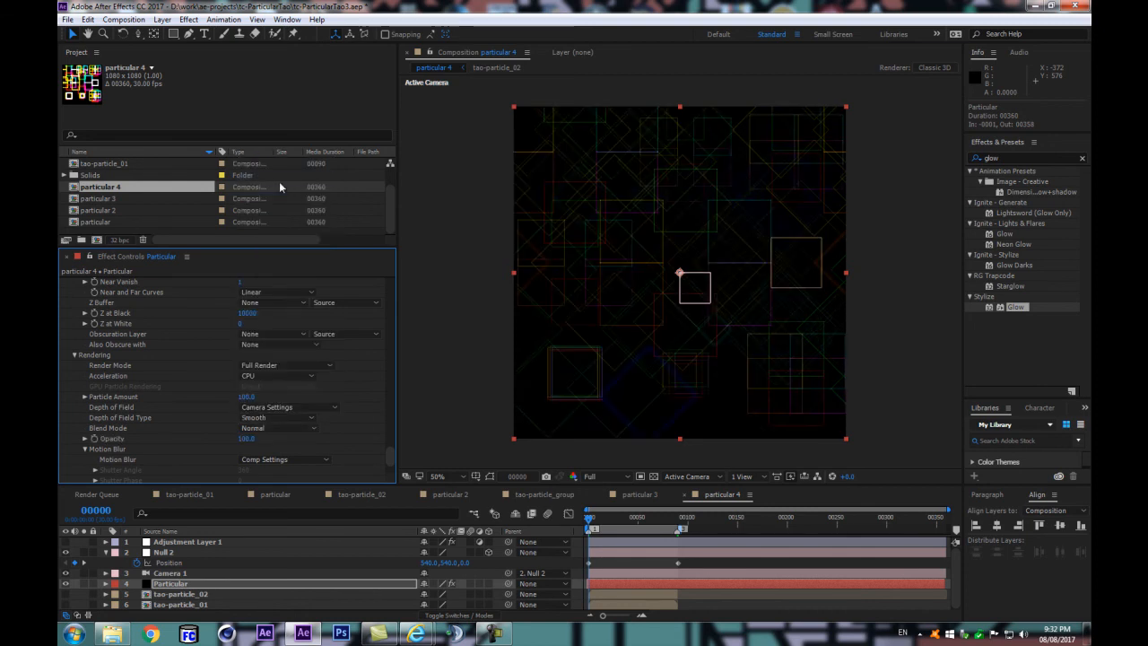
Step: Collapse Particular 2's settings and preview the camera move with both Particular effects
scroll(116, 320, up, 2)
scroll(116, 321, up, 10)
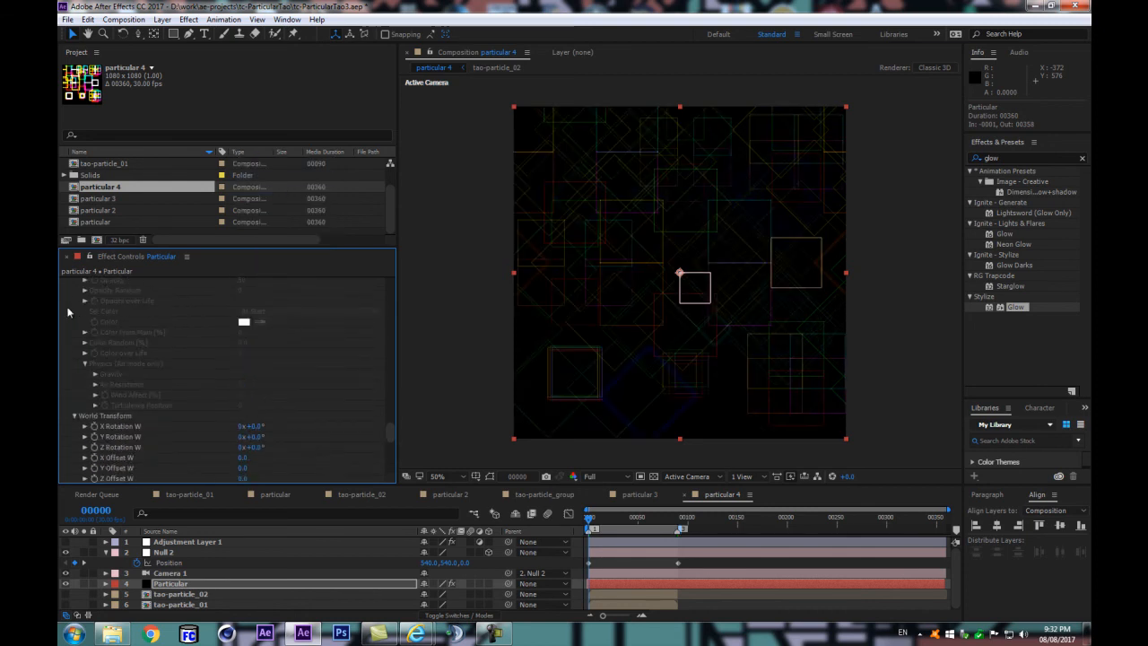
drag(391, 406, 385, 272)
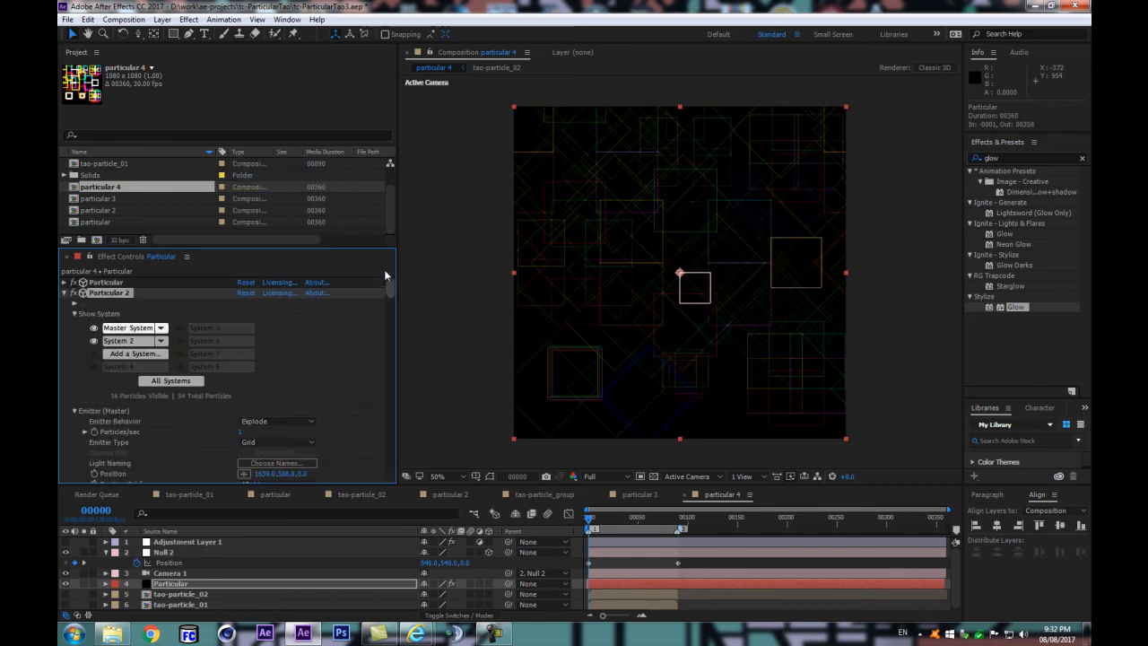
click(64, 292)
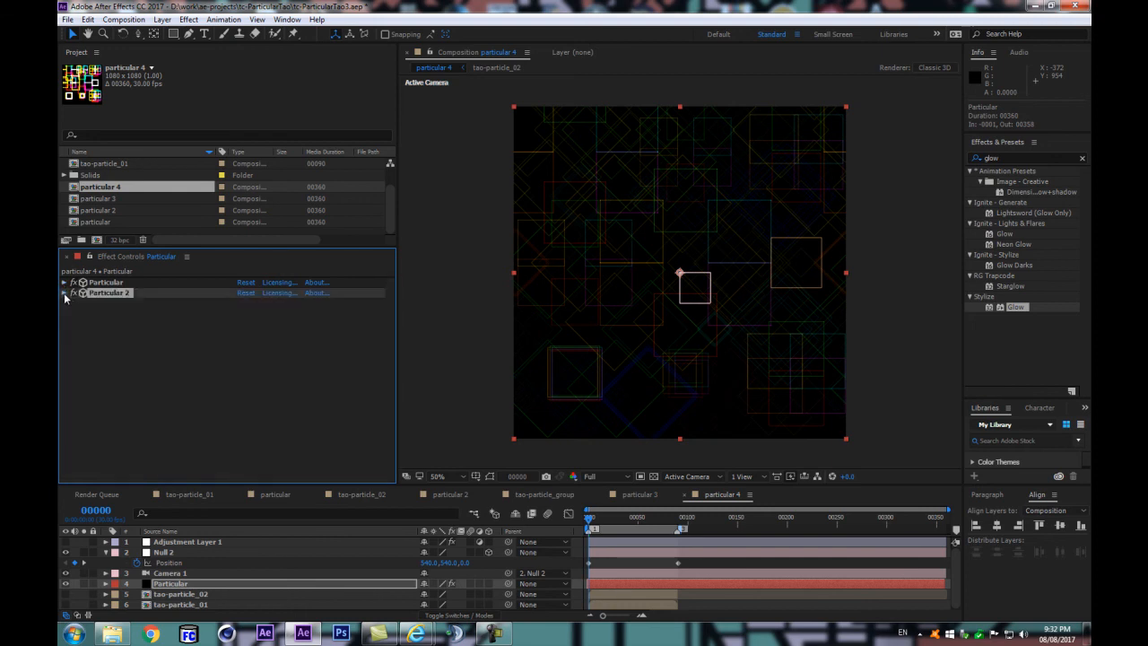
click(222, 586)
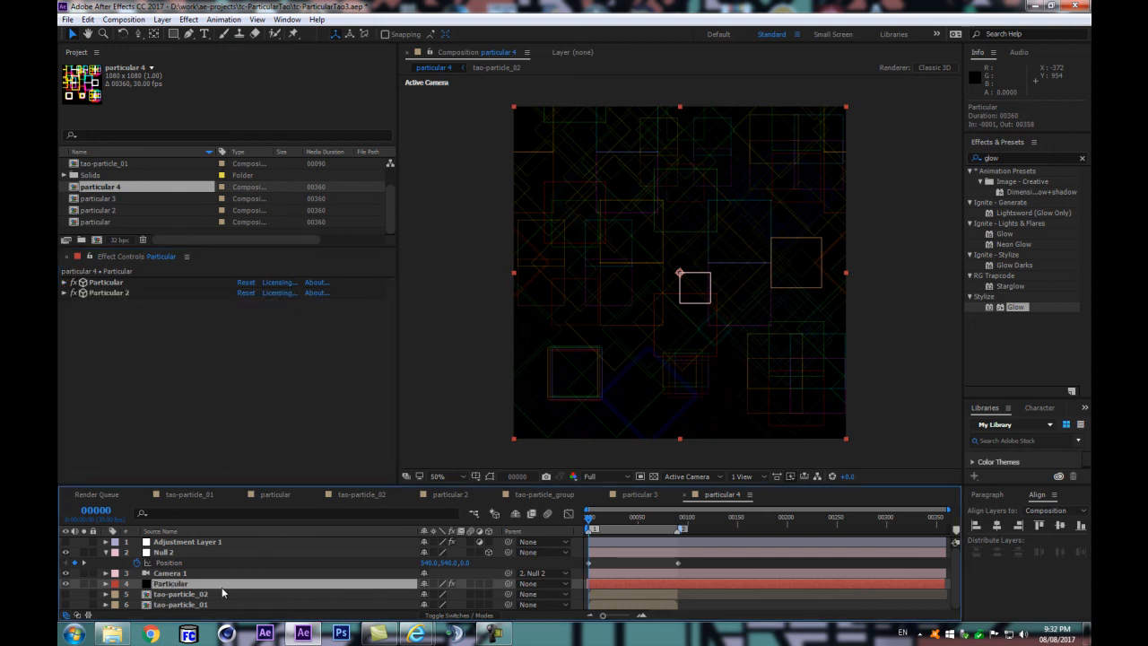
key(space)
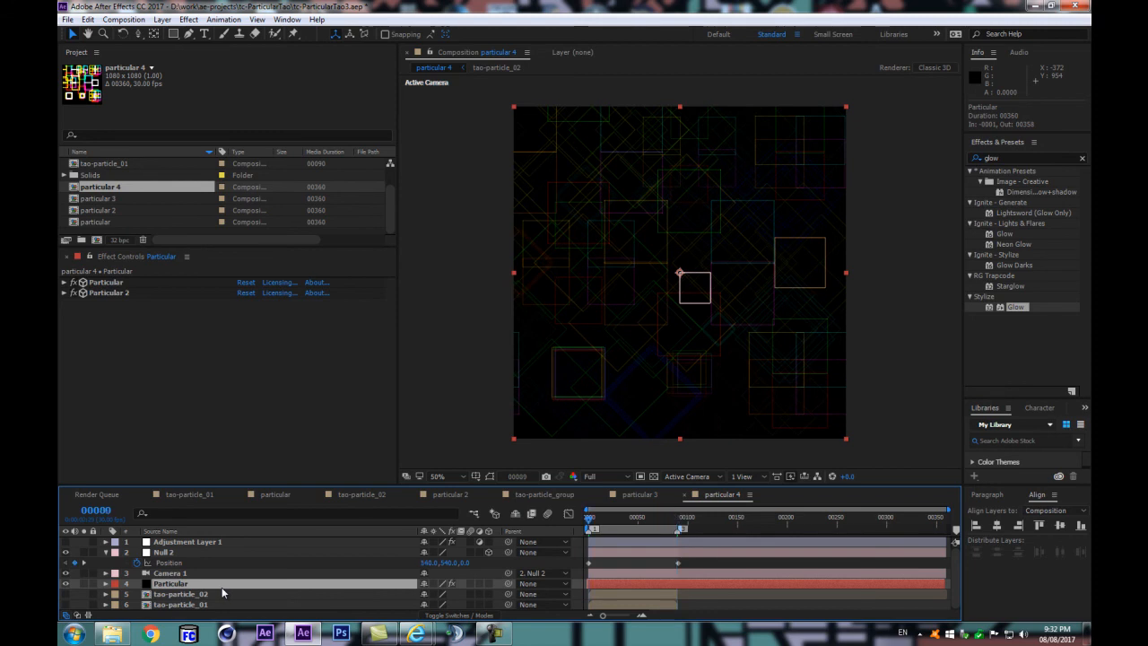
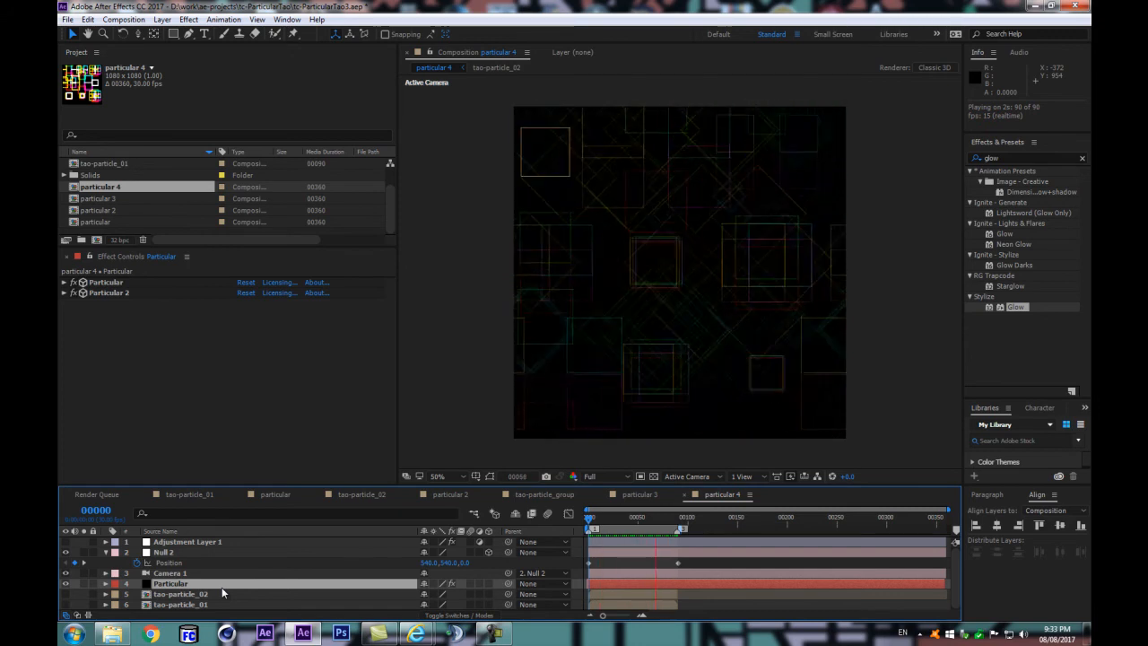
Step: Stop the preview and compare the pattern at frame 0 with the first Particular effect switched on and off
key(space)
key(k)
key(j)
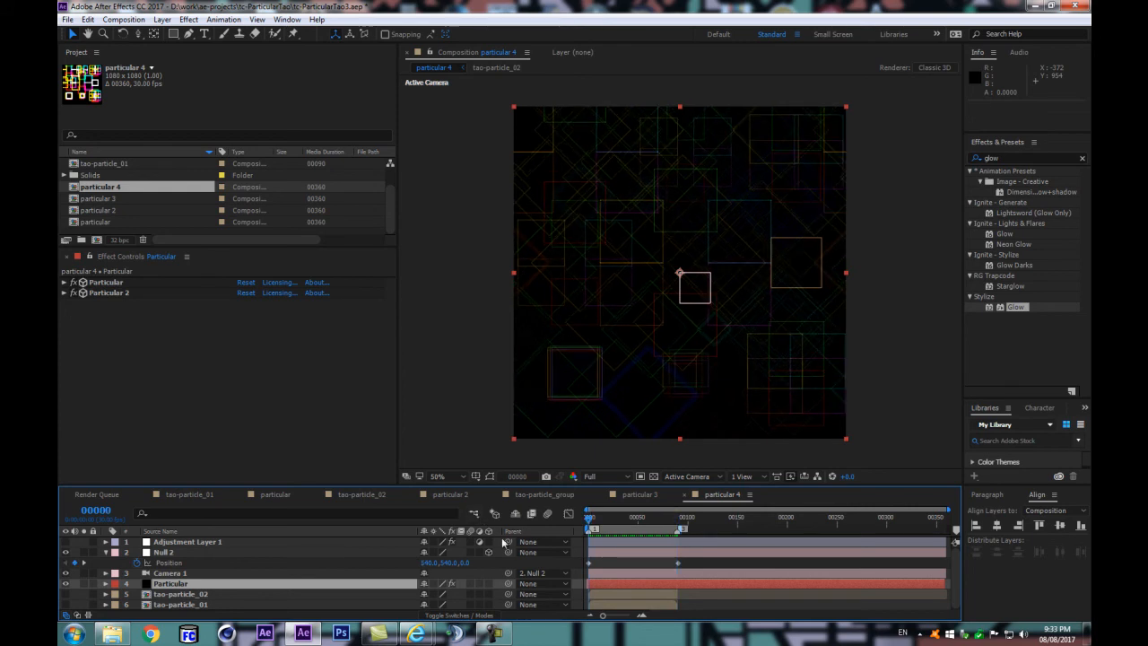
click(77, 294)
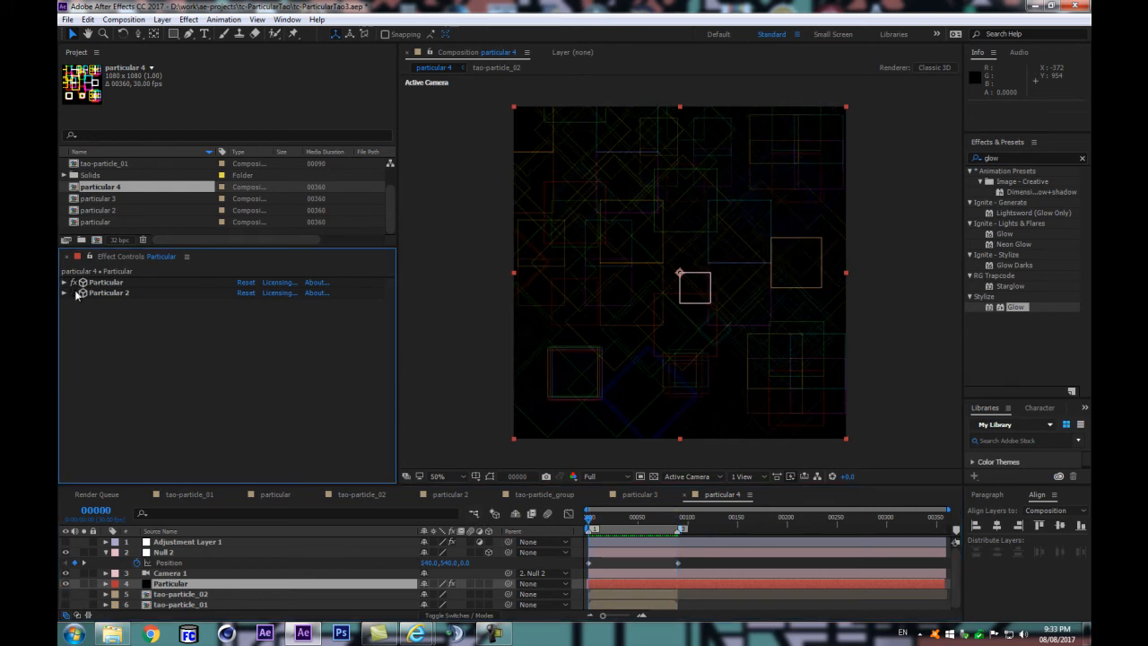
click(73, 283)
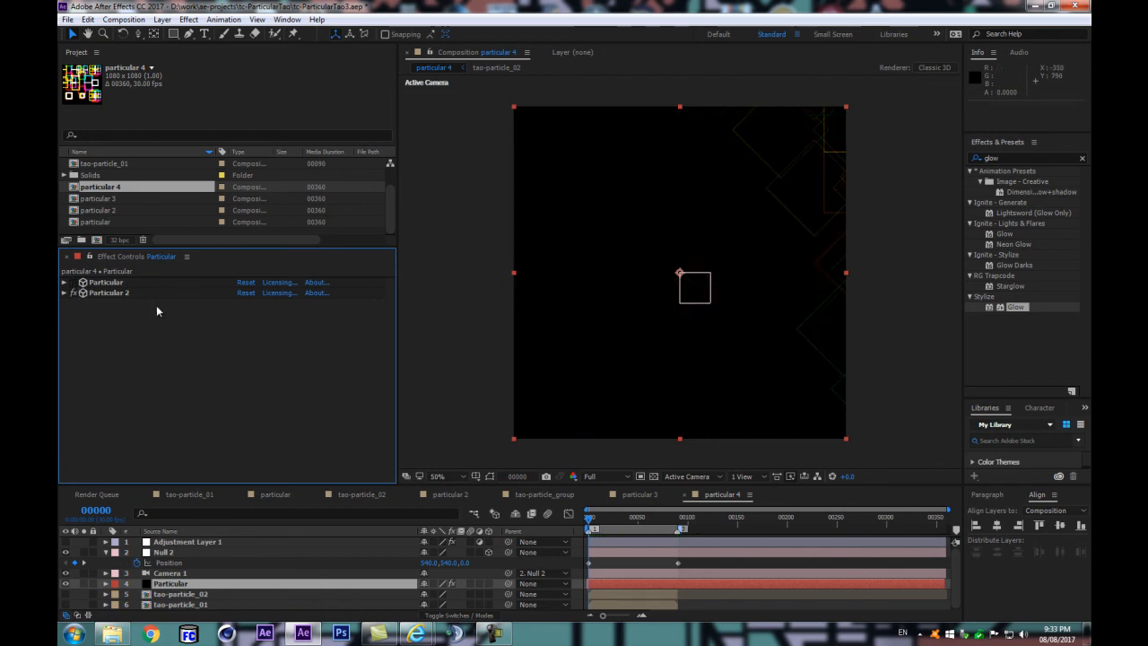
click(73, 284)
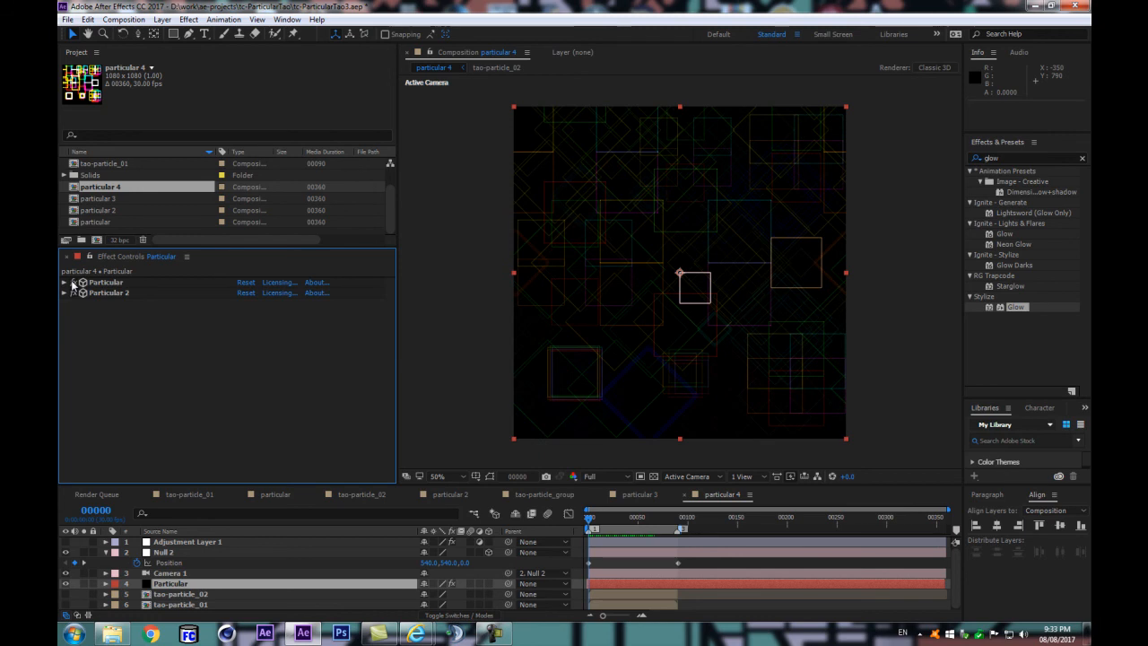
click(73, 283)
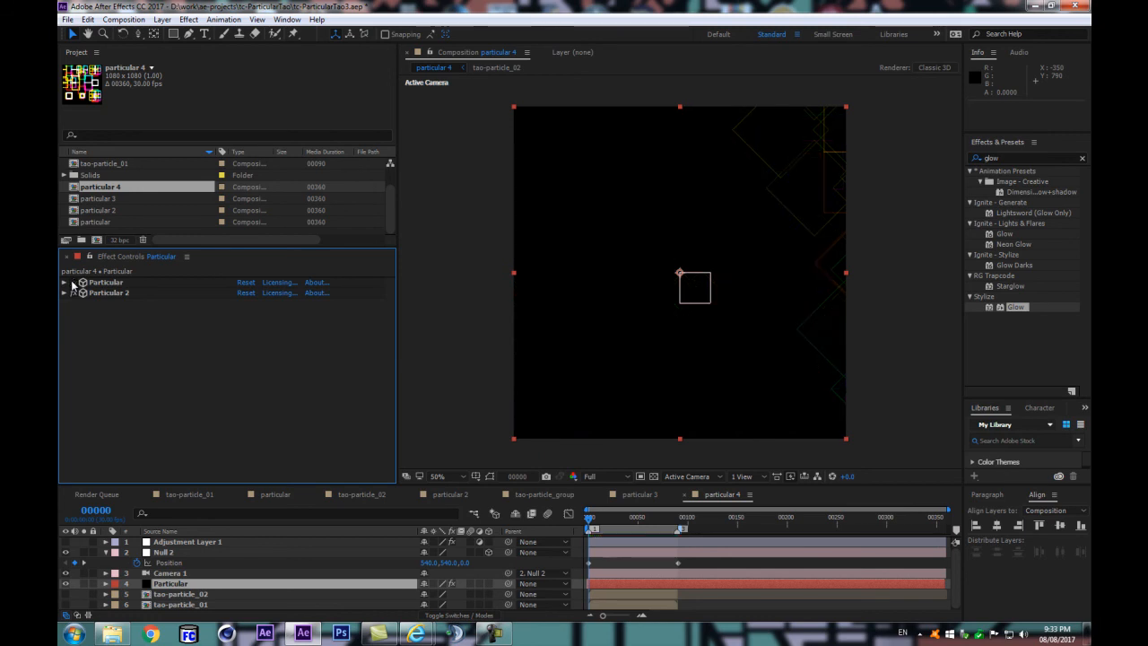
Step: Check each Particular effect's contribution at frames 90 and 89 by switching the two effects on and off
click(677, 517)
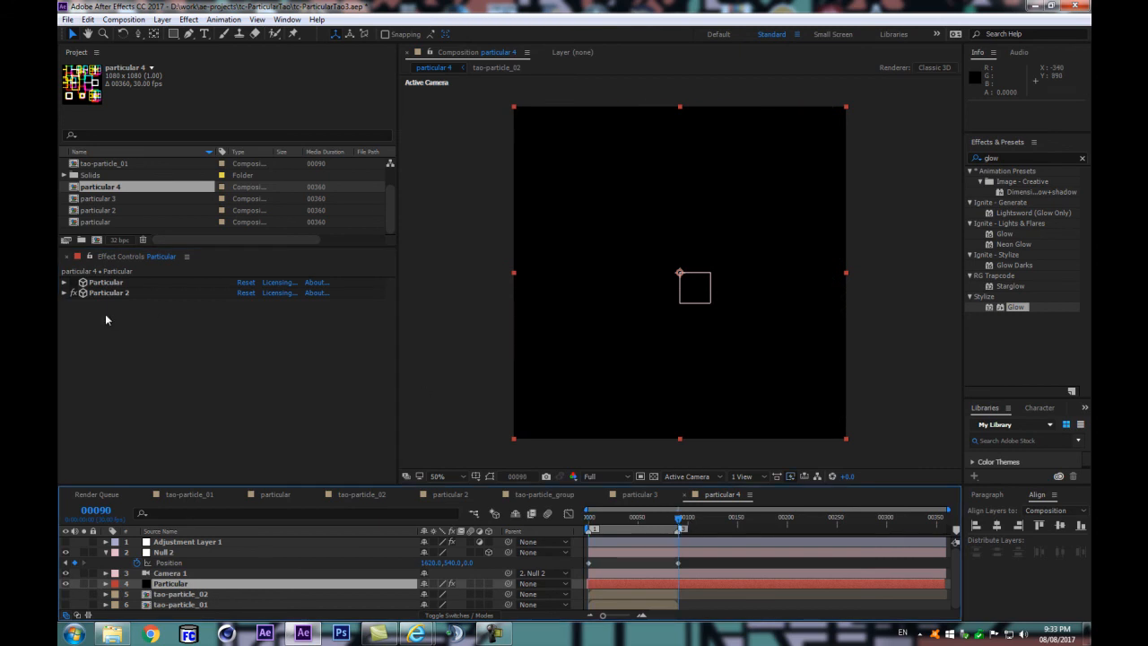
click(73, 283)
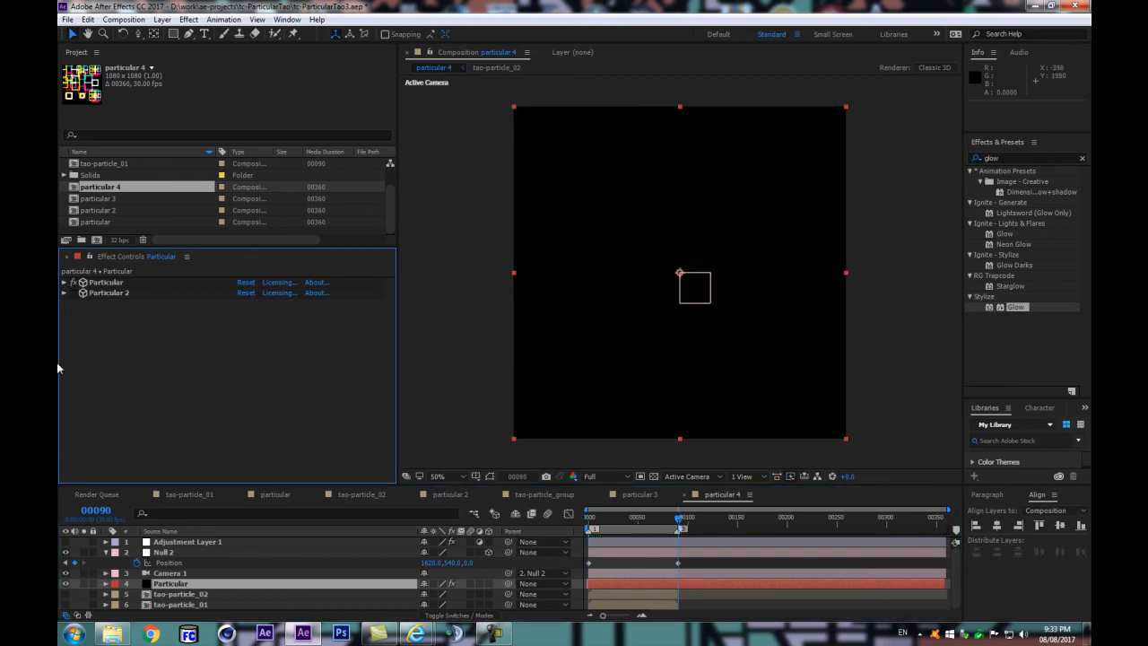
click(81, 293)
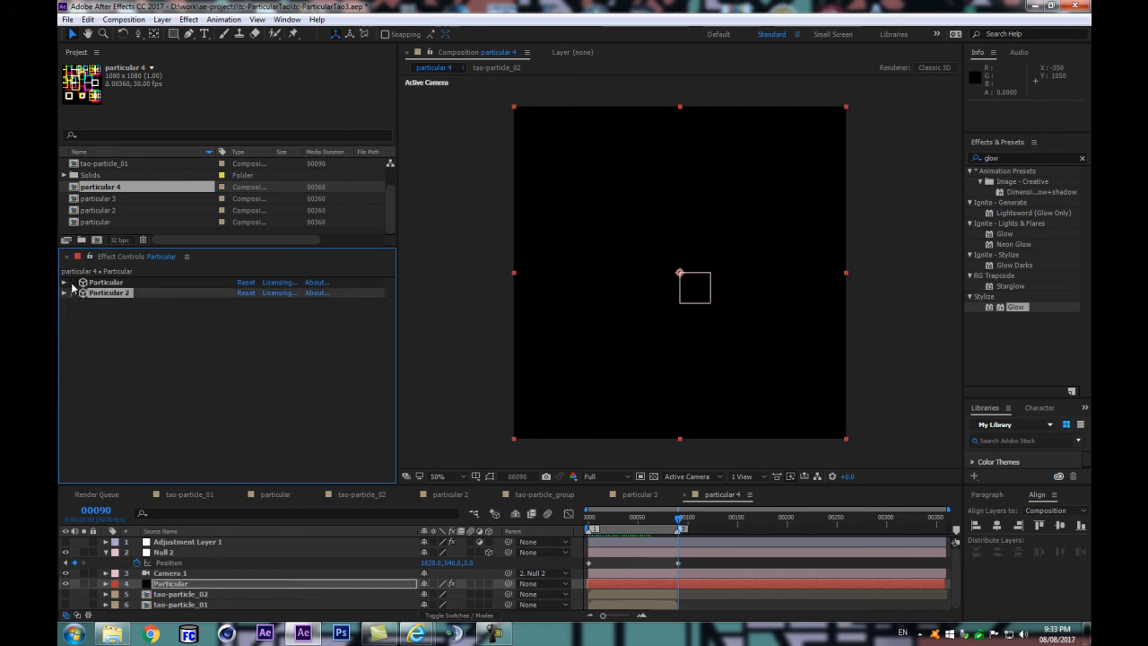
key(Page_Up)
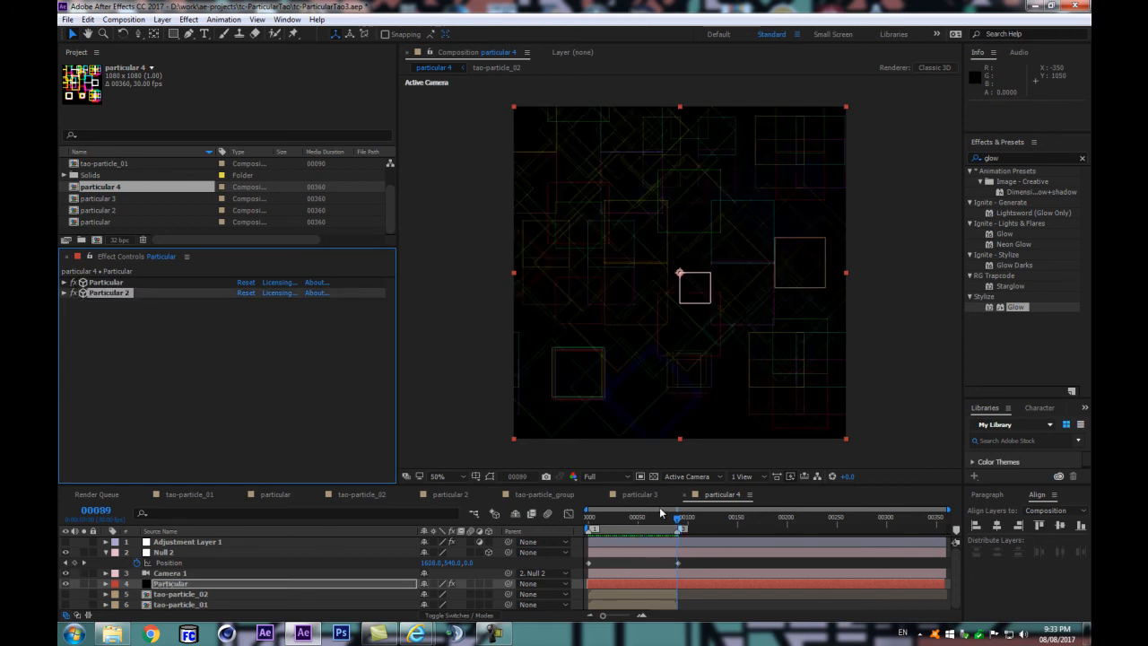
click(75, 282)
Step: Return to frame 0 and toggle the first Particular effect repeatedly to compare the pattern, leaving both effects enabled
drag(677, 516, 575, 525)
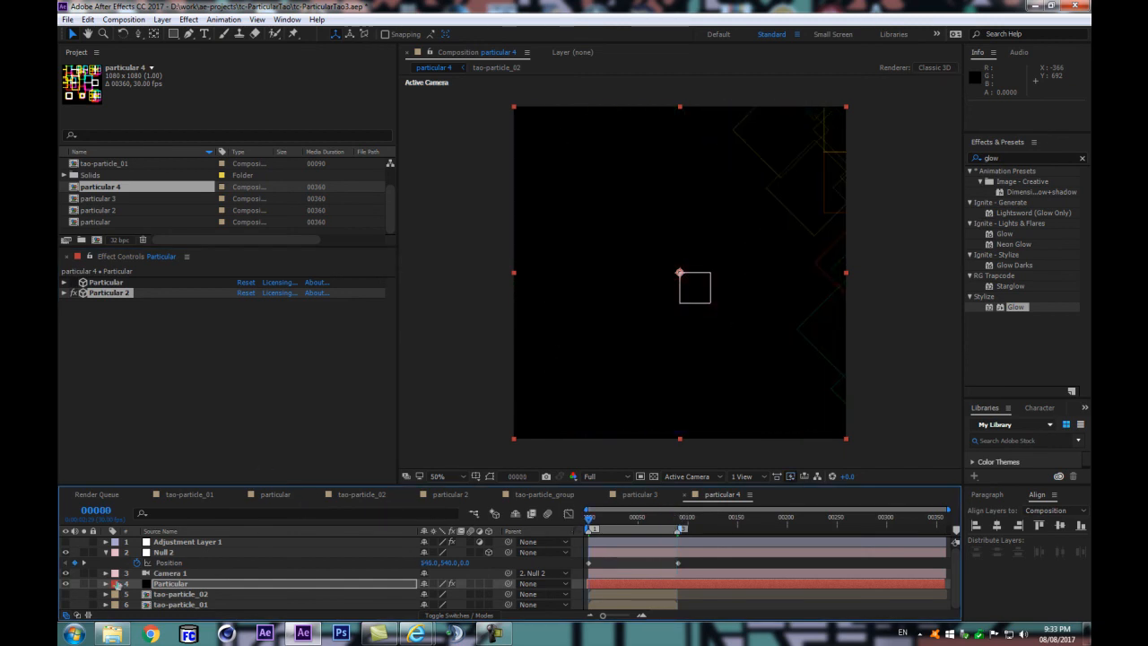
click(74, 281)
click(74, 282)
click(73, 281)
click(74, 281)
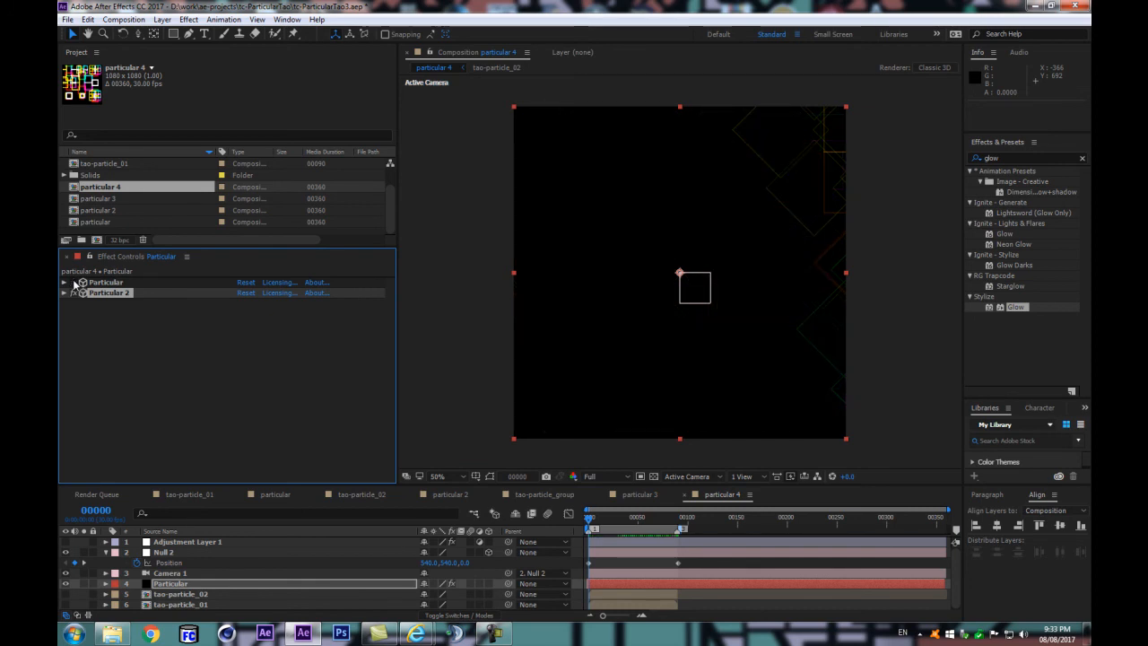
click(74, 281)
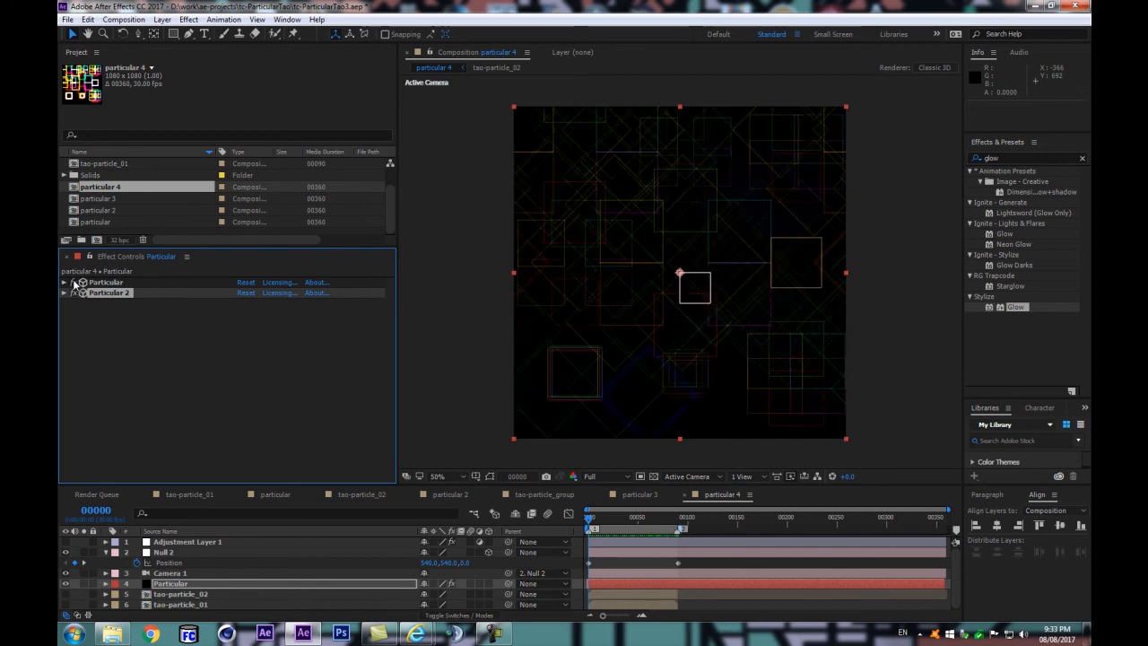
Step: Duplicate the Particular 2 effect with the playhead at frame 90
click(680, 520)
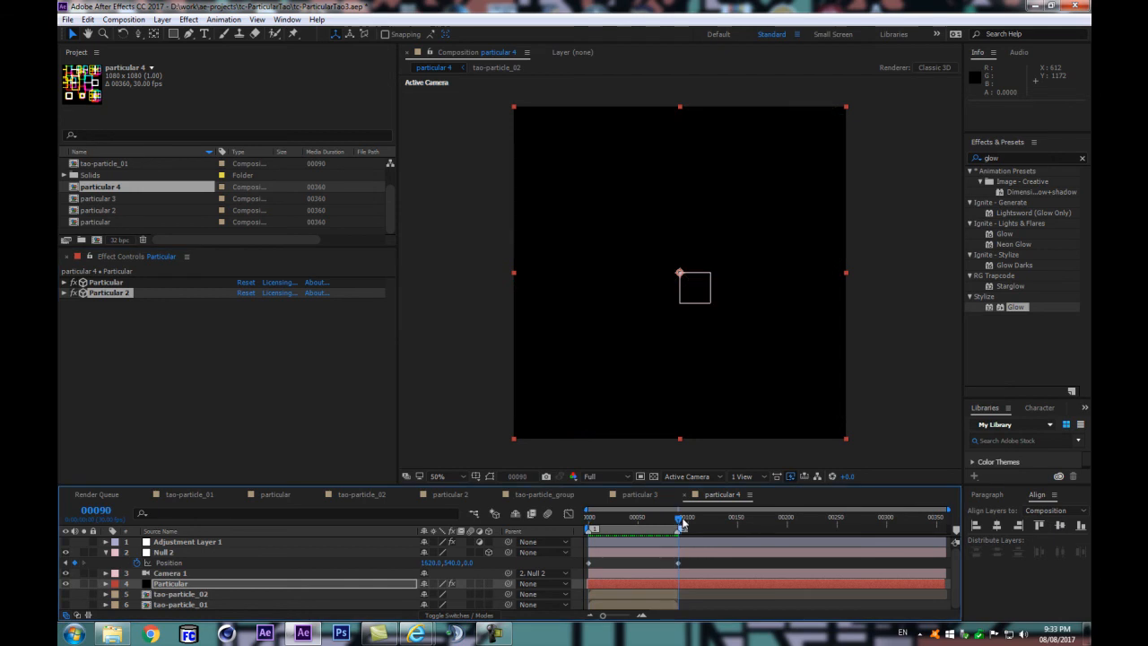
click(122, 293)
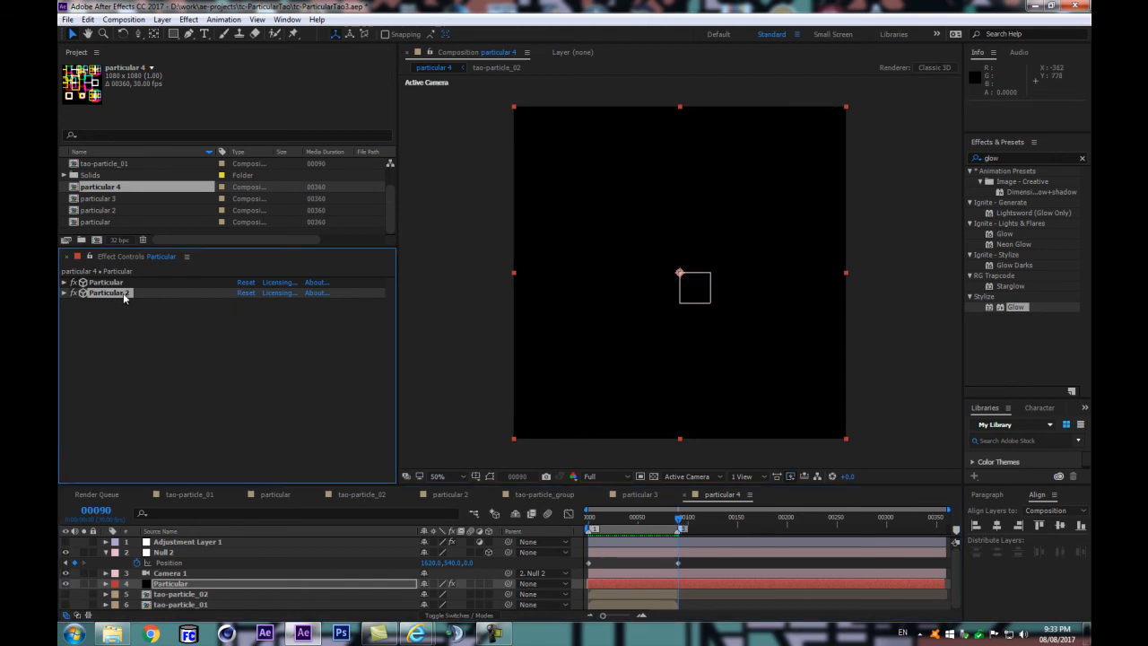
key(ctrl+d)
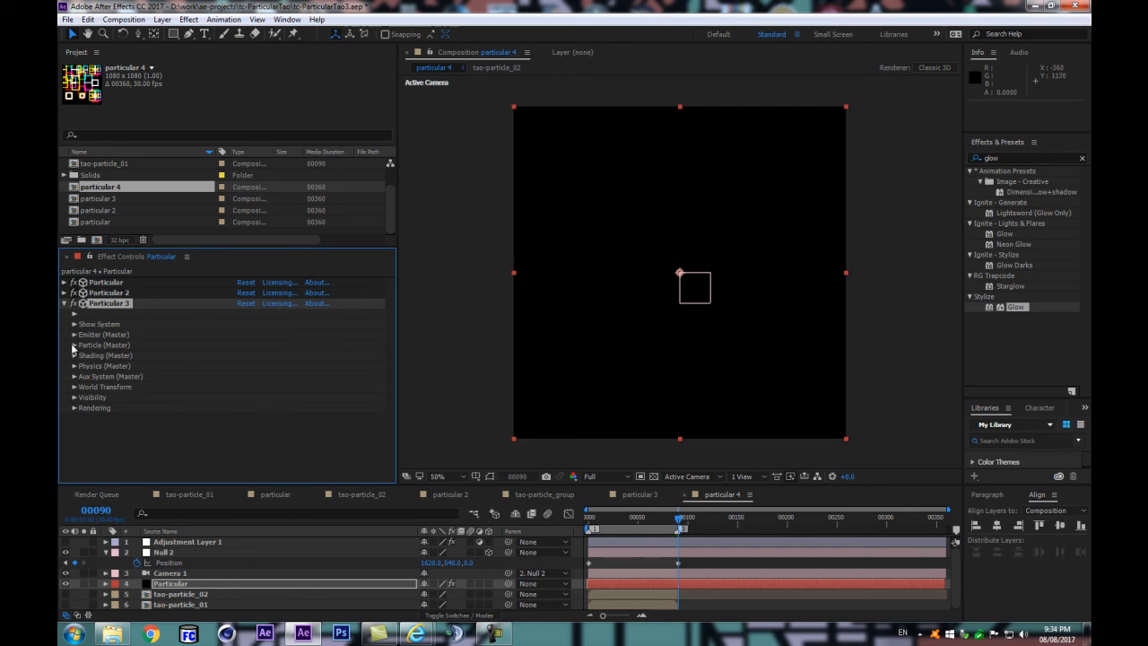
Step: Shift the Particular 3 Master emitter's X position by +1080 to 2719
click(75, 334)
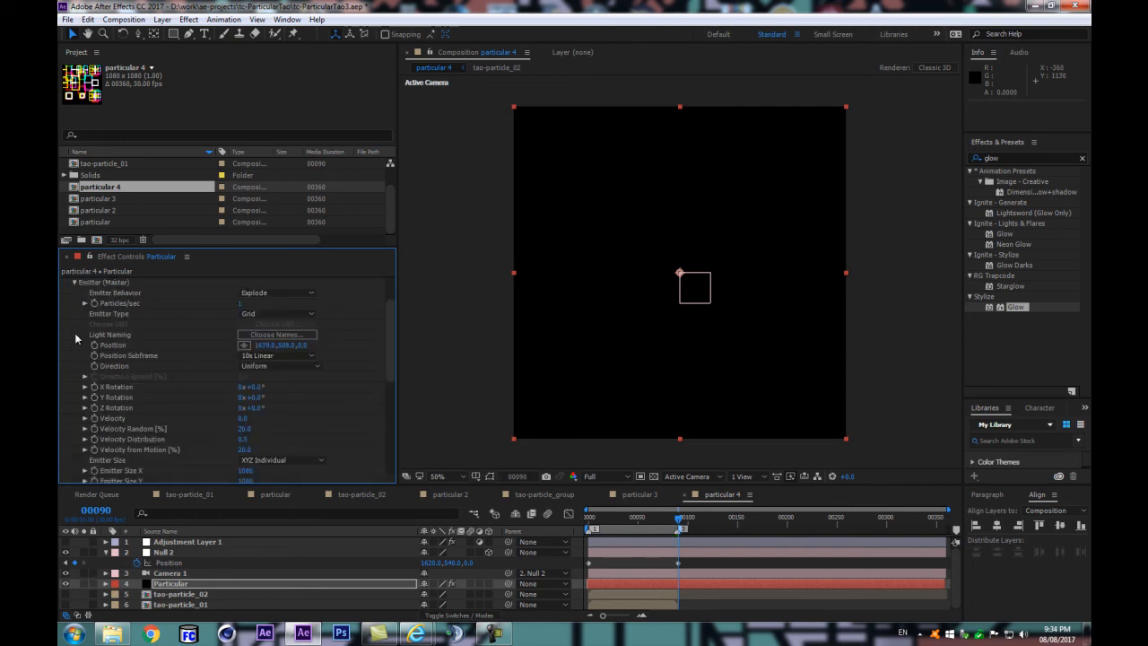
click(74, 325)
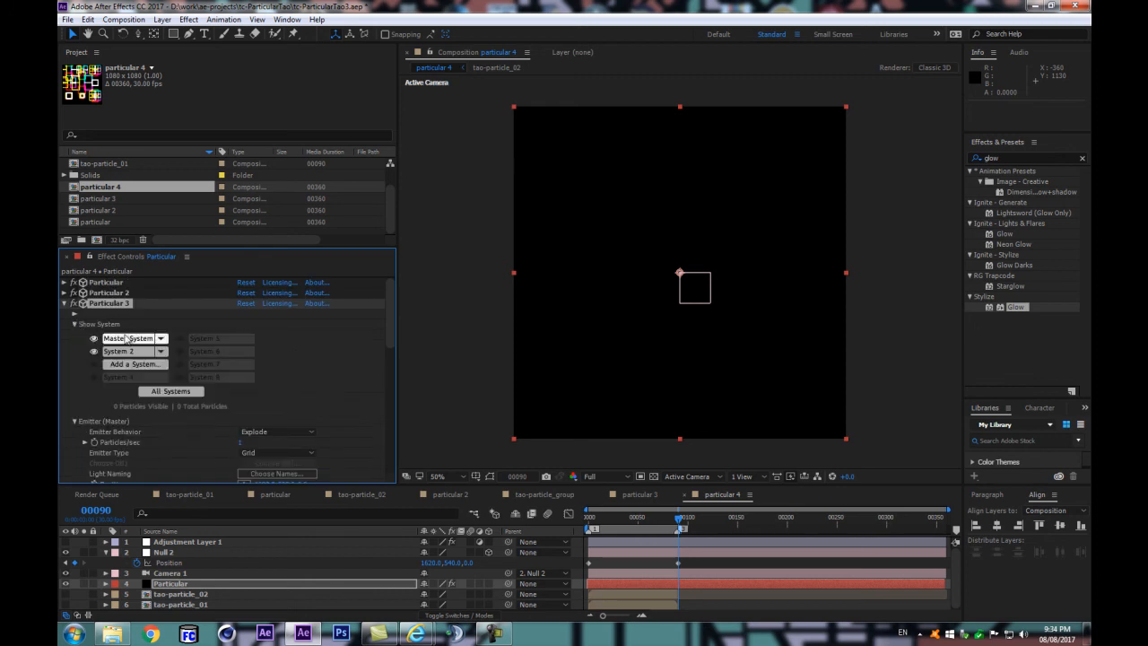
click(76, 324)
click(264, 397)
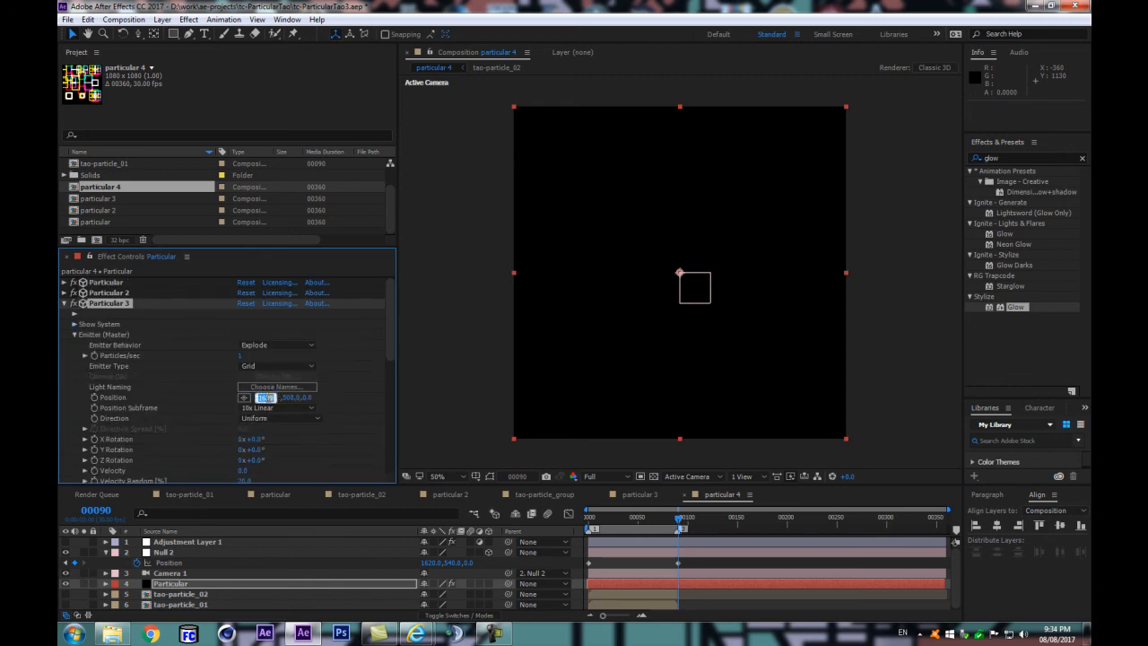
click(275, 397)
text(+1080)
key(Return)
Step: Compare the pattern at frames 89 and 0 with Particular 3's settings collapsed
click(279, 581)
key(Page_Up)
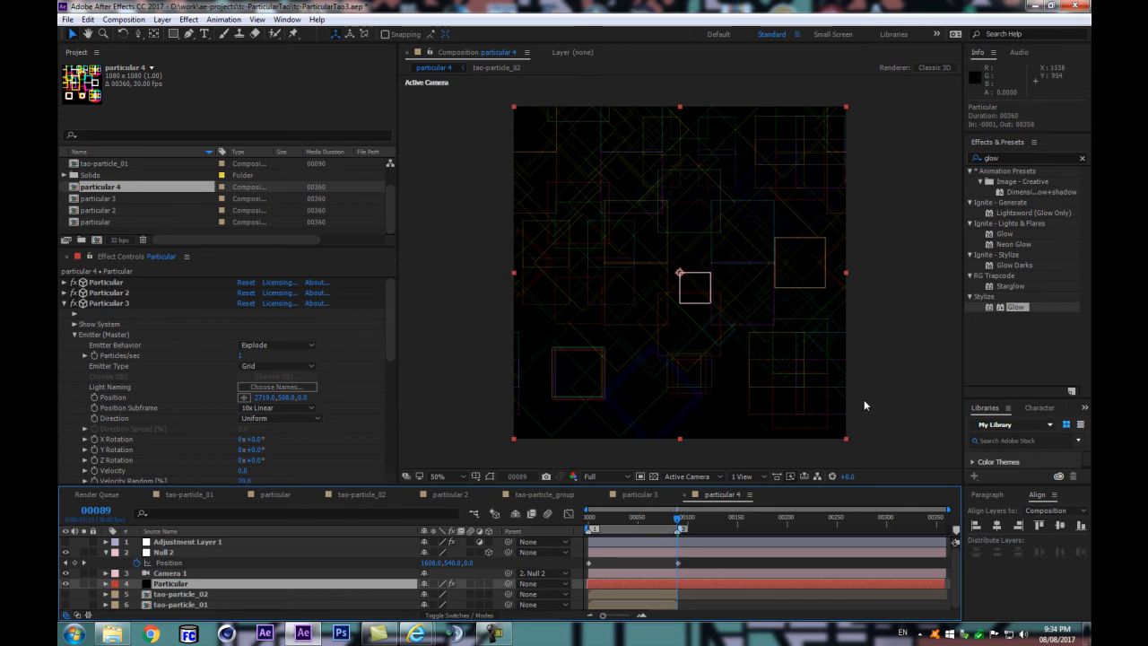
click(63, 303)
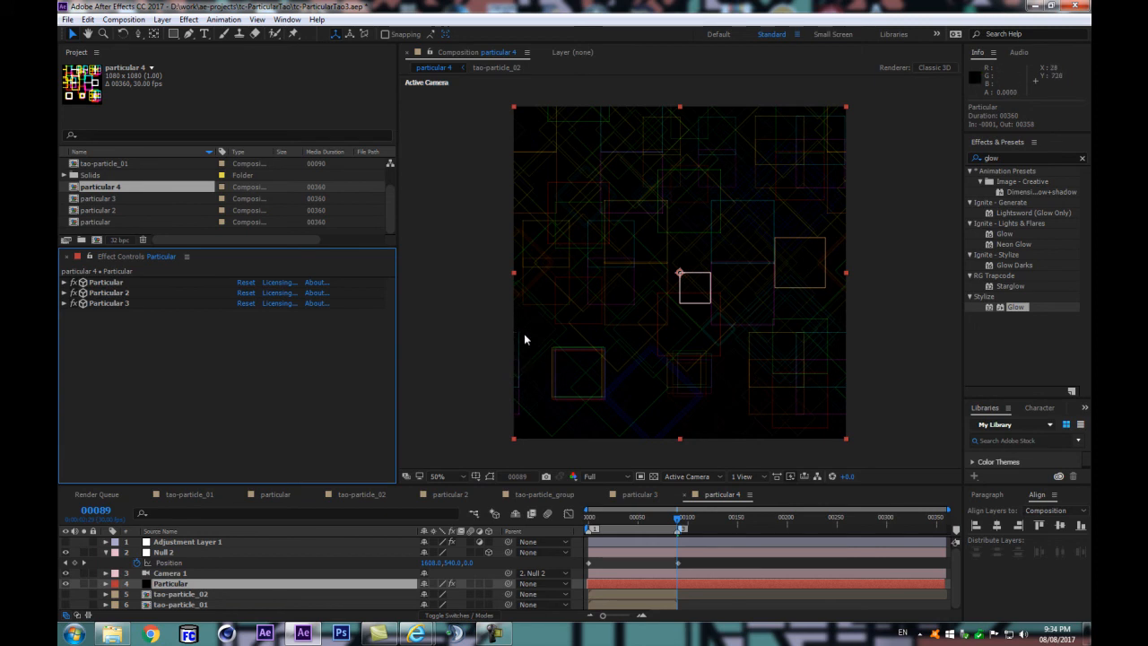
key(Home)
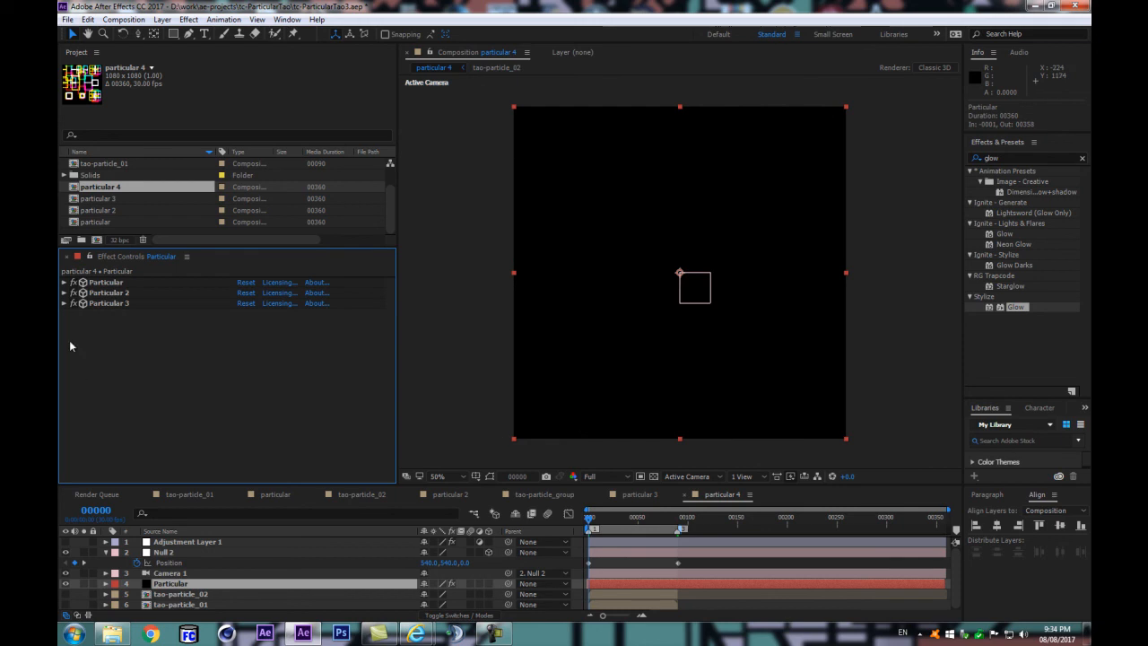
click(206, 584)
click(74, 303)
Step: Check the Blend Mode in Particular 3's rendering settings and collapse the effect
click(65, 303)
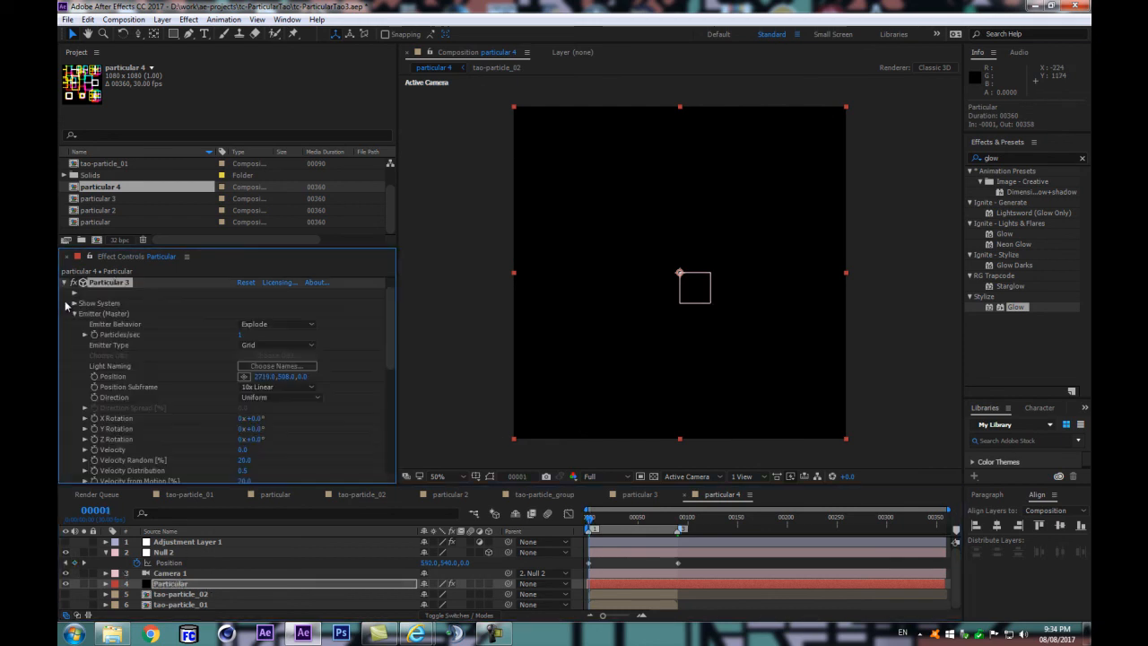
drag(389, 309, 402, 446)
scroll(99, 456, down, 3)
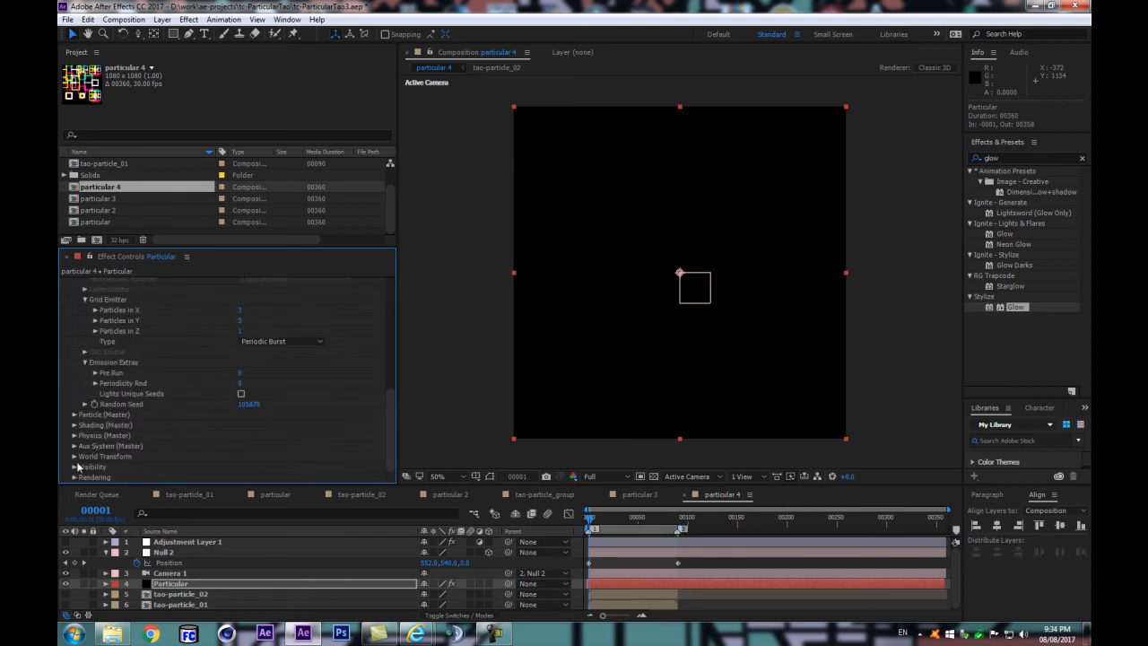
click(74, 477)
scroll(274, 405, down, 3)
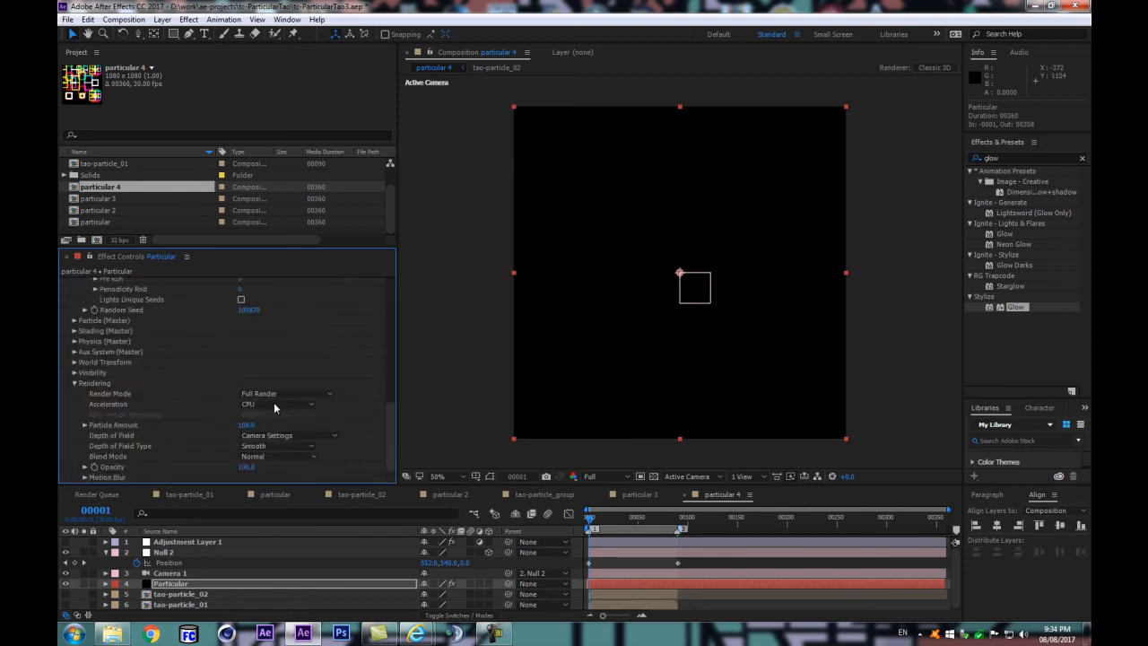
click(269, 459)
click(274, 210)
scroll(93, 332, up, 8)
scroll(92, 332, up, 3)
click(67, 304)
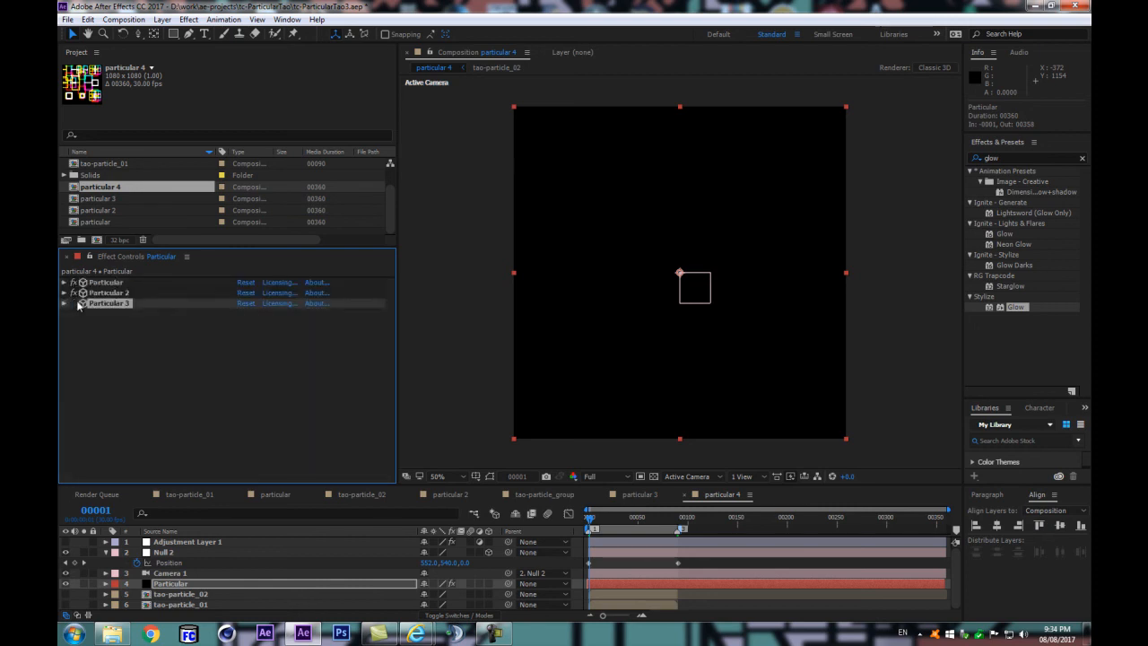
Step: Scrub the camera move up to frame 56 with all three Particular effects enabled, and step back frame by frame to 48
click(77, 304)
click(583, 529)
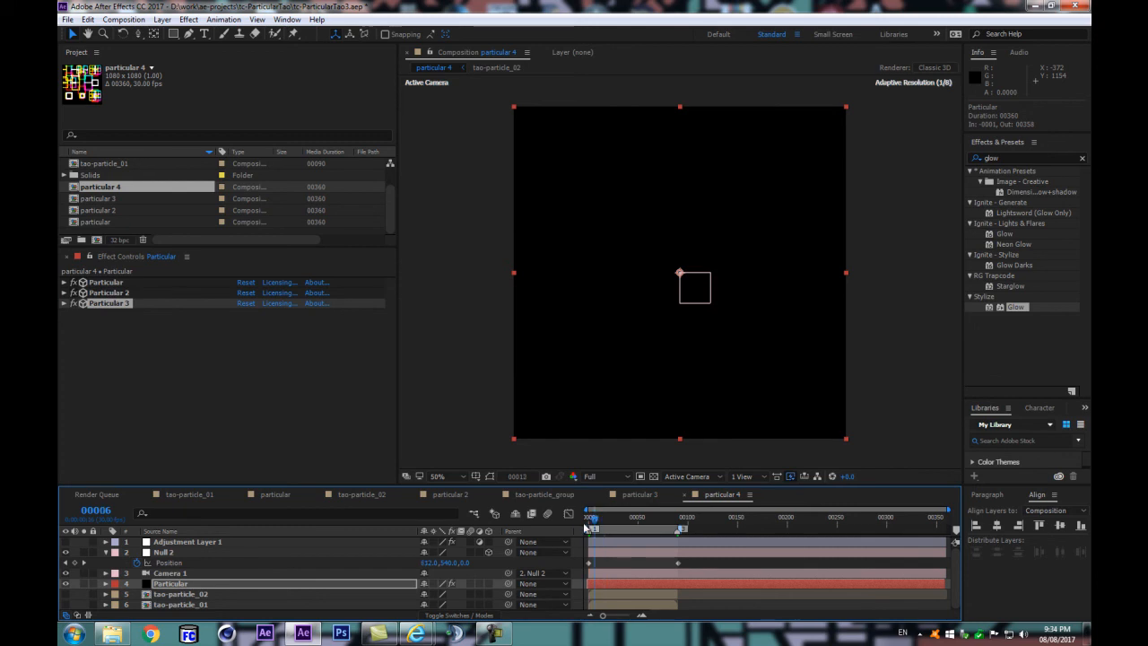
click(127, 340)
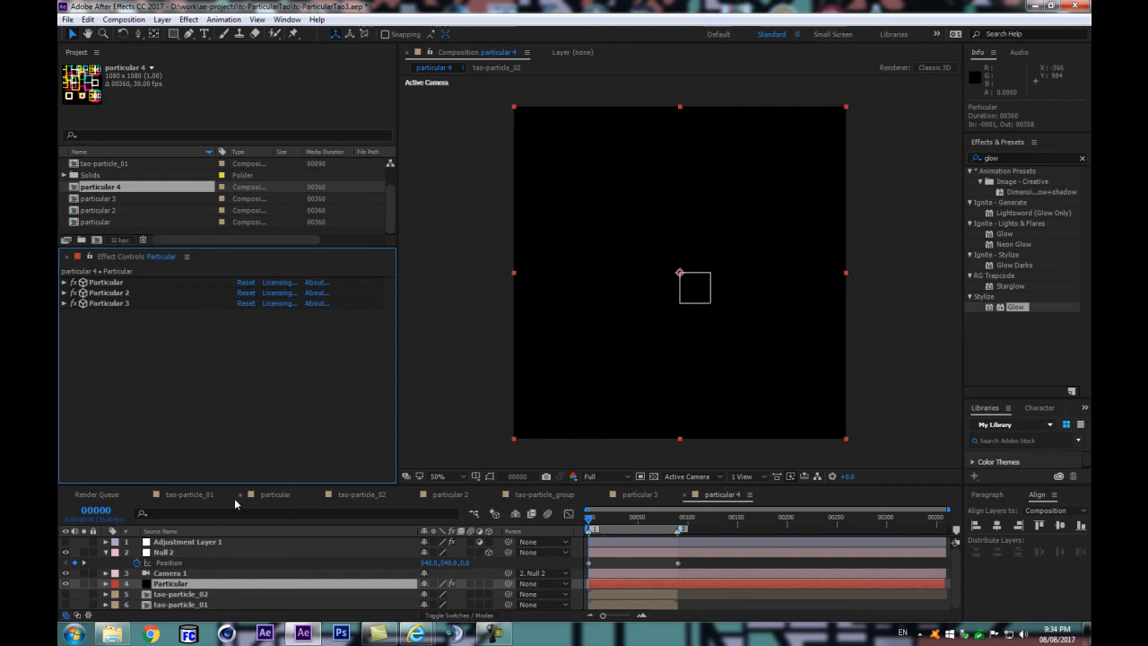
click(630, 509)
drag(635, 517, 588, 527)
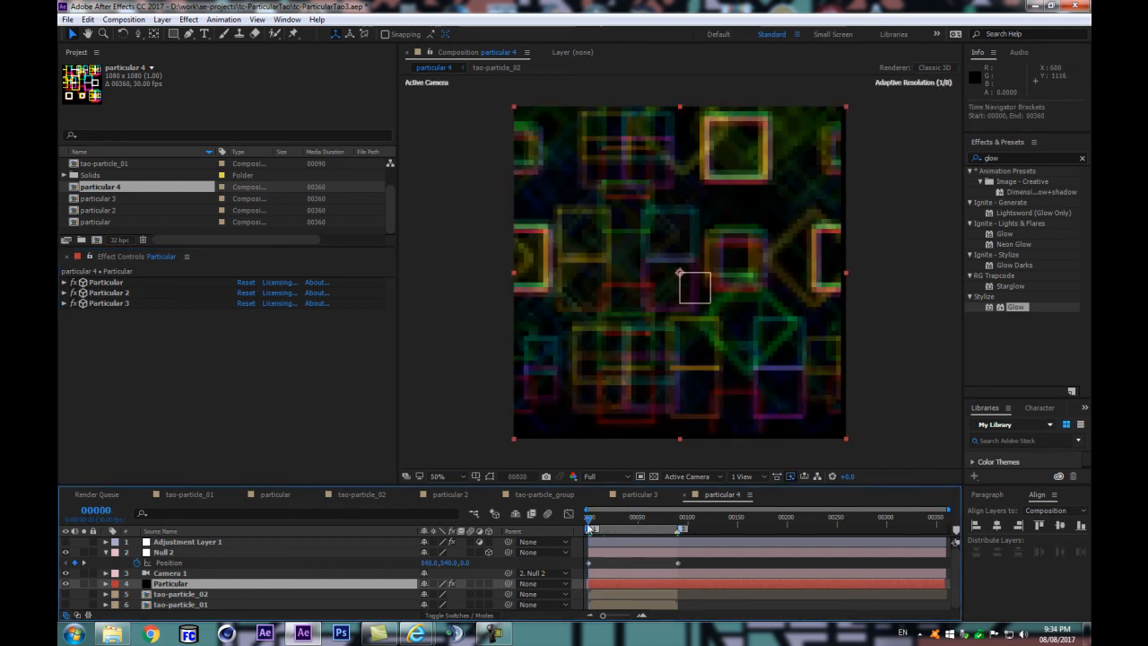
click(604, 518)
drag(603, 522, 646, 522)
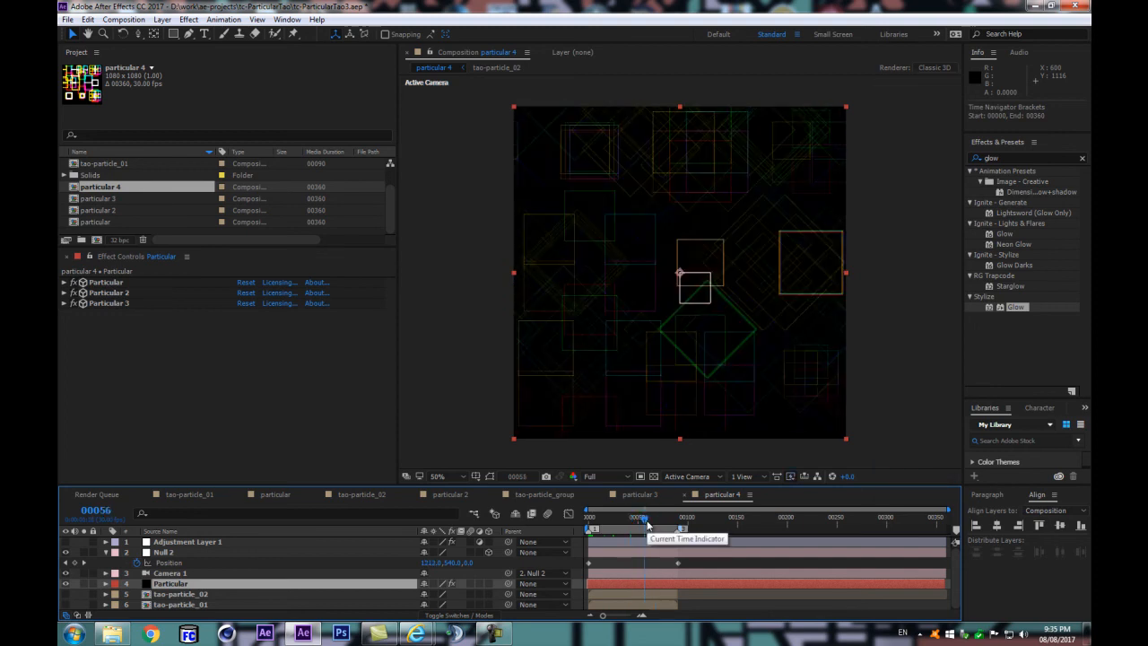
key(Page_Up)
key(Page_Up)
key(Page_Up)
key(Page_Up)
key(Page_Up)
key(Page_Up)
key(Page_Up)
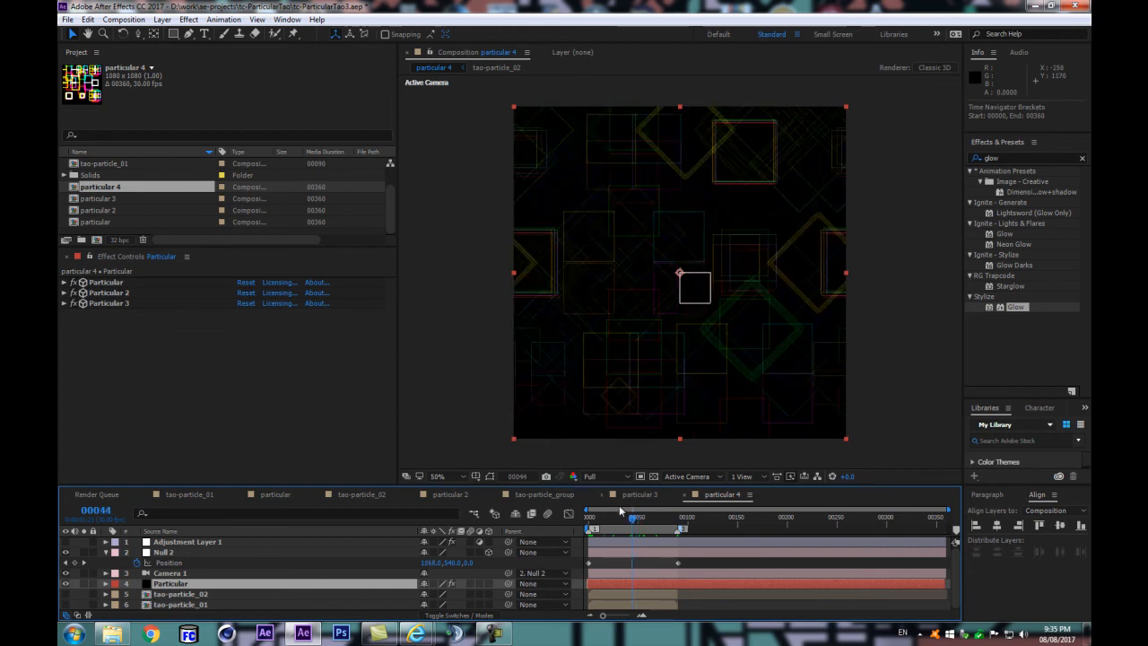
Step: Switch off Particular and Particular 2, and move Particular 3 to the top of the effect stack
click(622, 517)
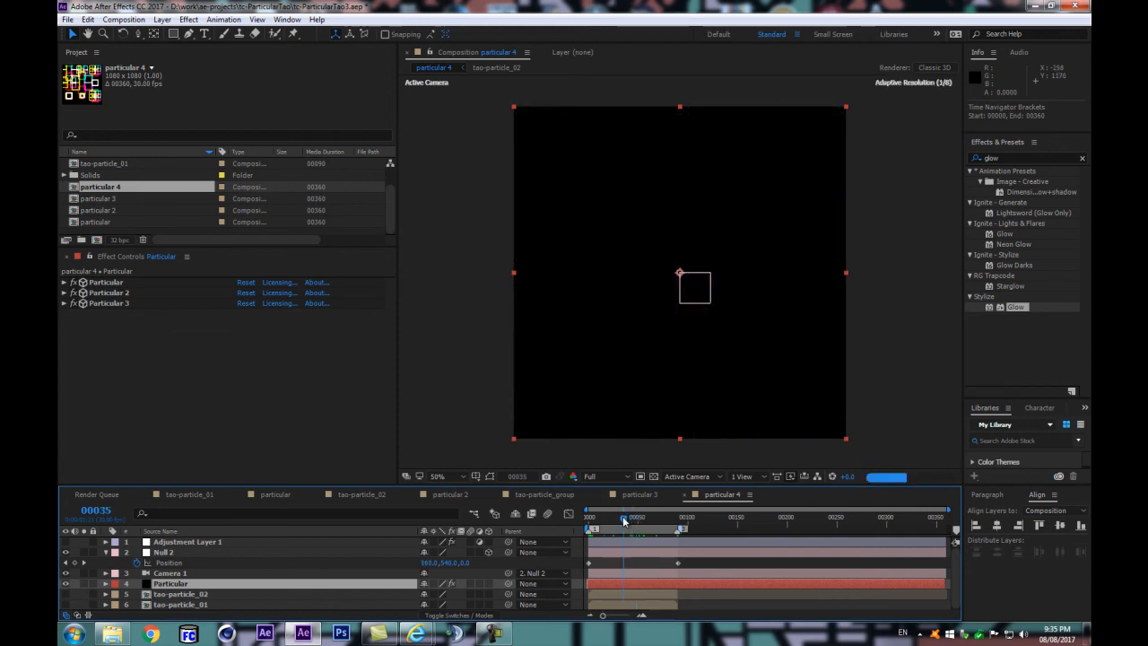
click(75, 292)
click(74, 284)
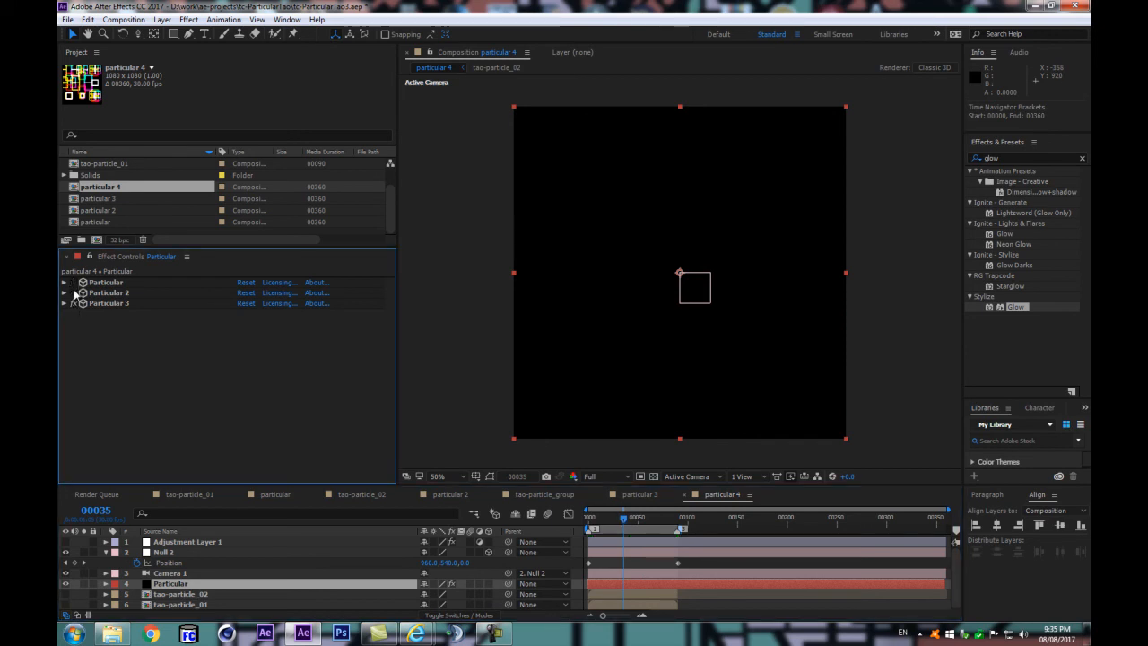
click(64, 304)
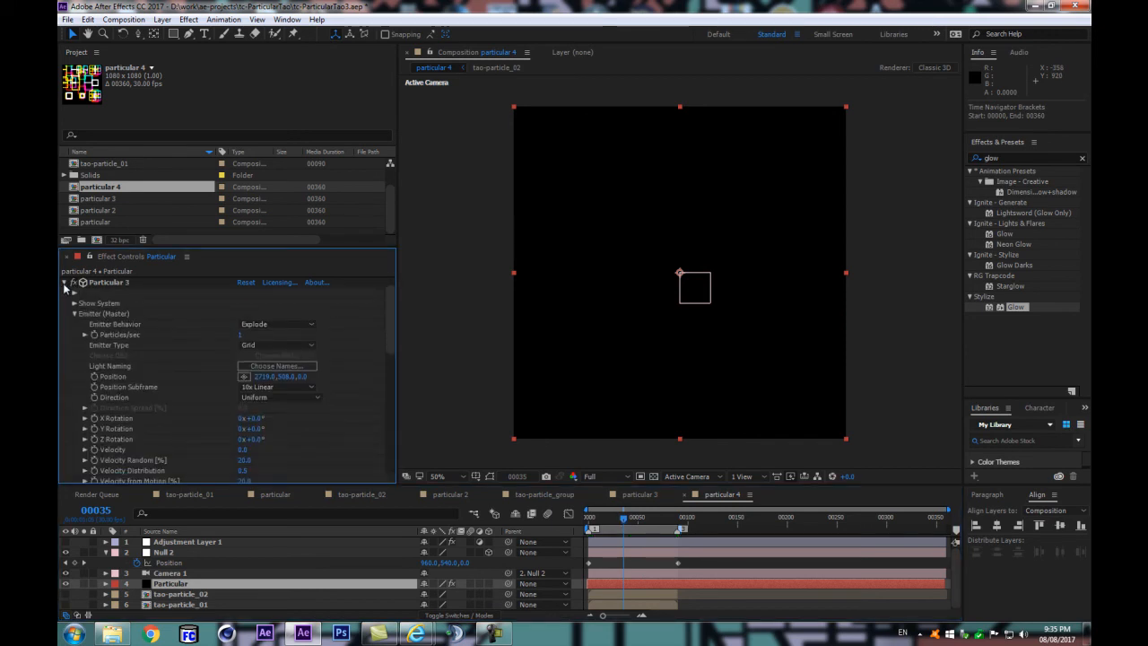
click(64, 283)
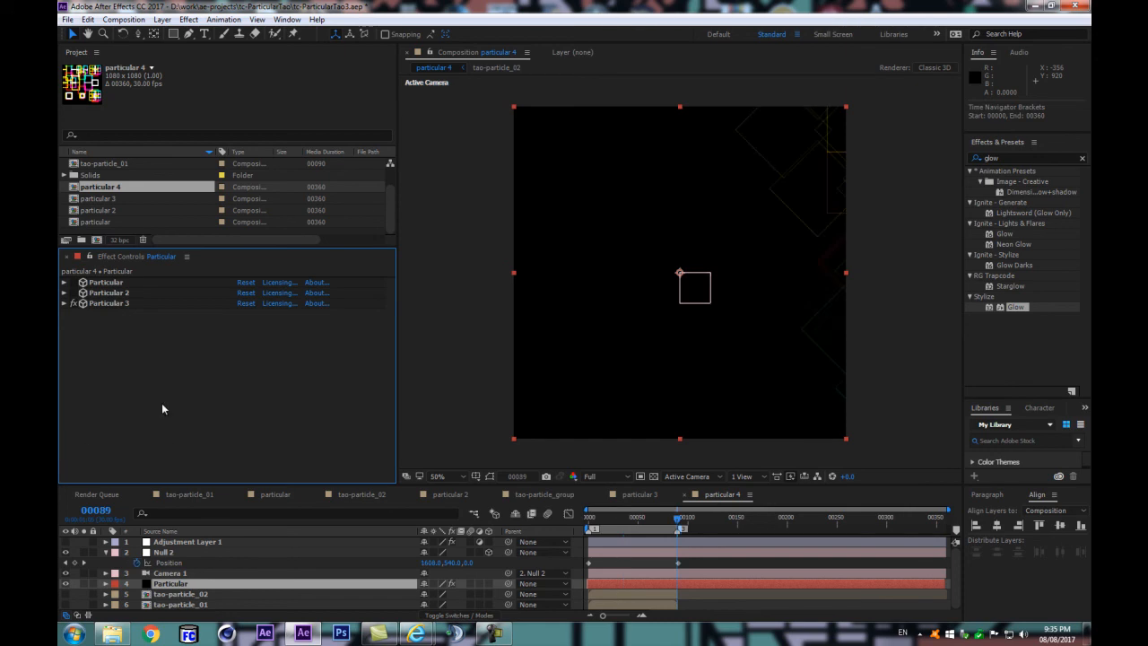
drag(96, 304, 113, 282)
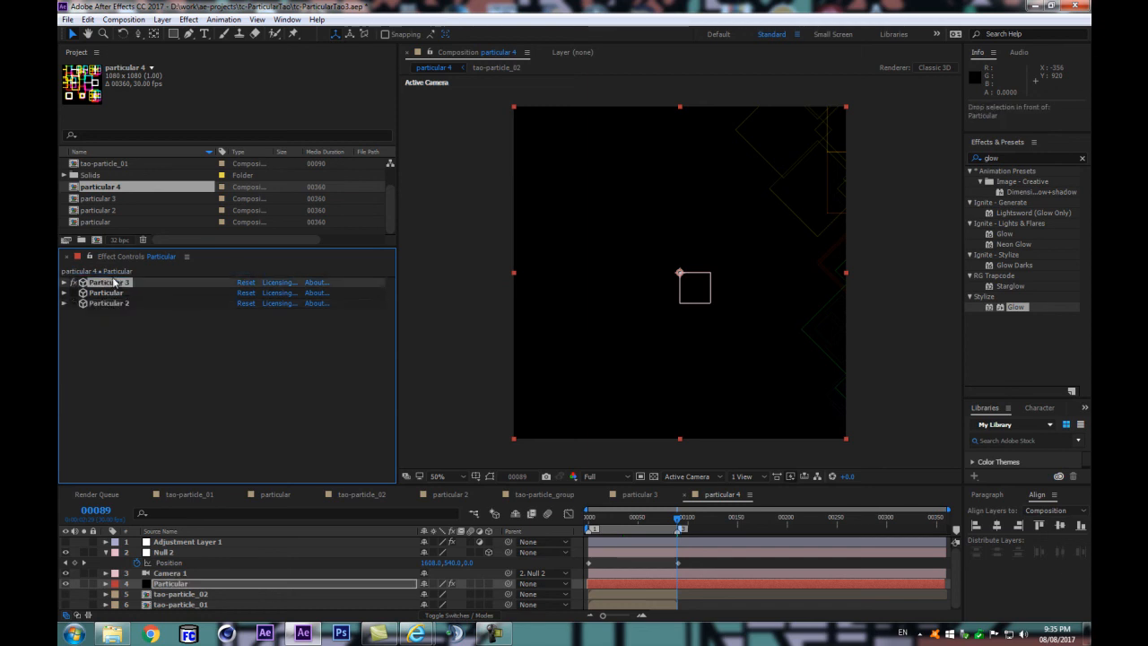
Step: Set Particular 3's rendering Blend Mode to None with all three Particular effects enabled
click(63, 282)
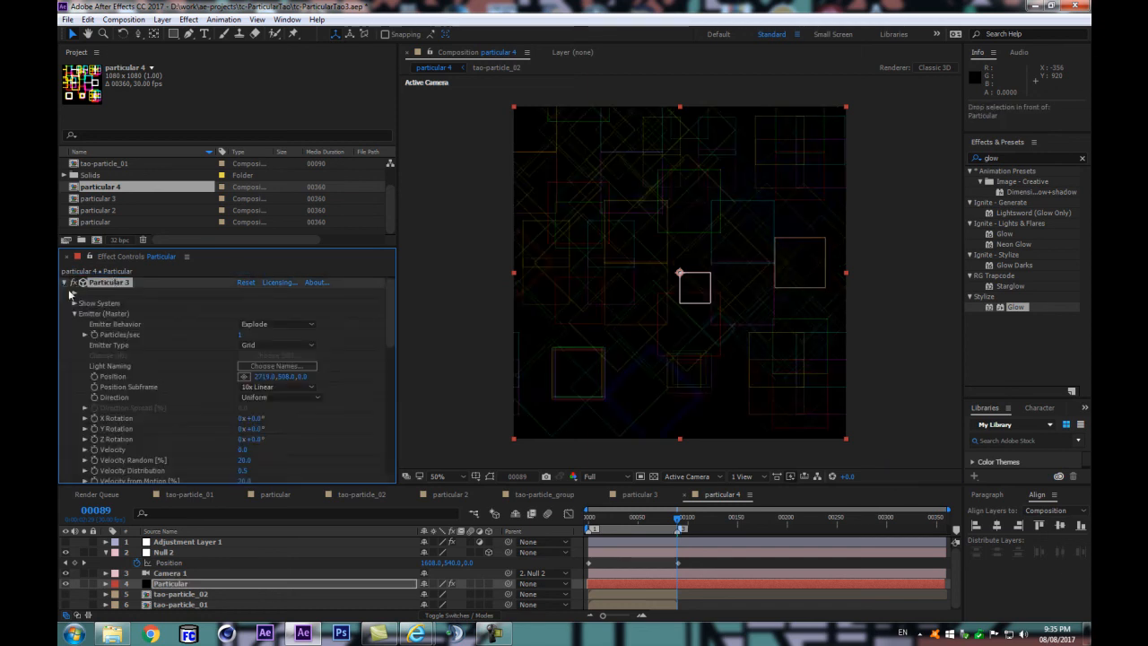
drag(385, 303, 403, 426)
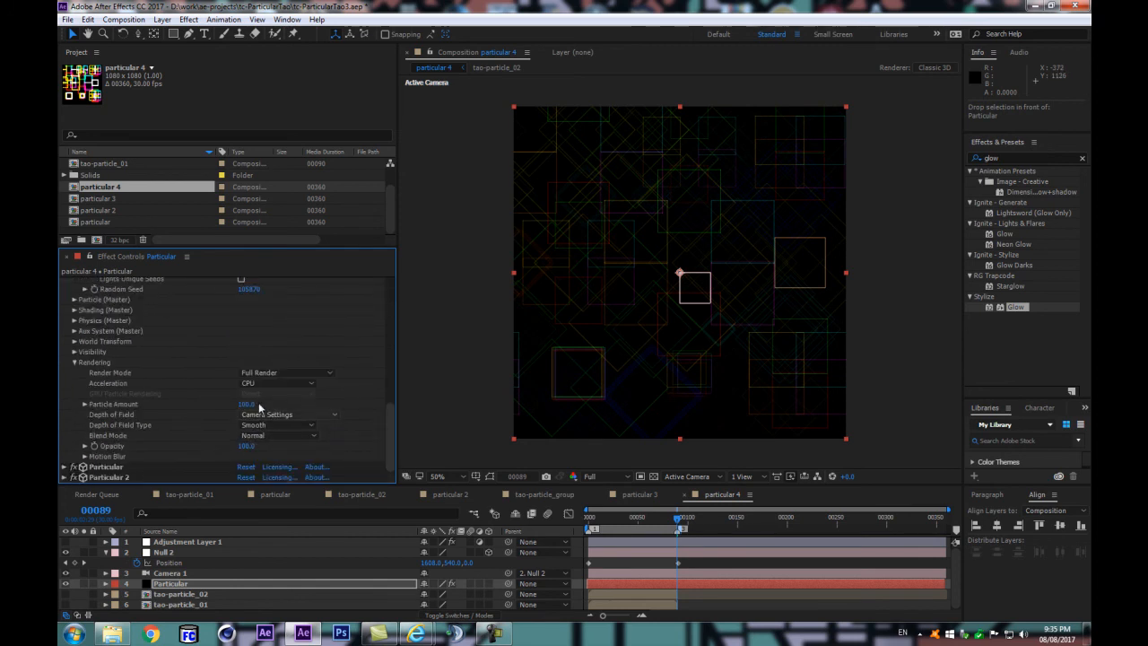
click(260, 436)
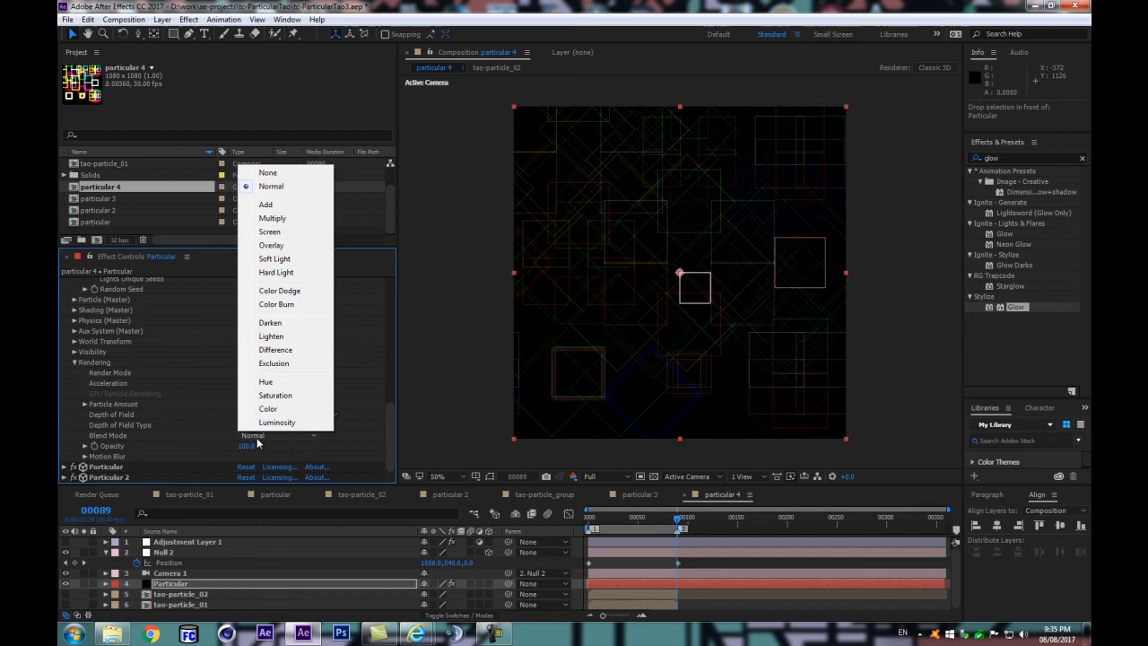
click(269, 188)
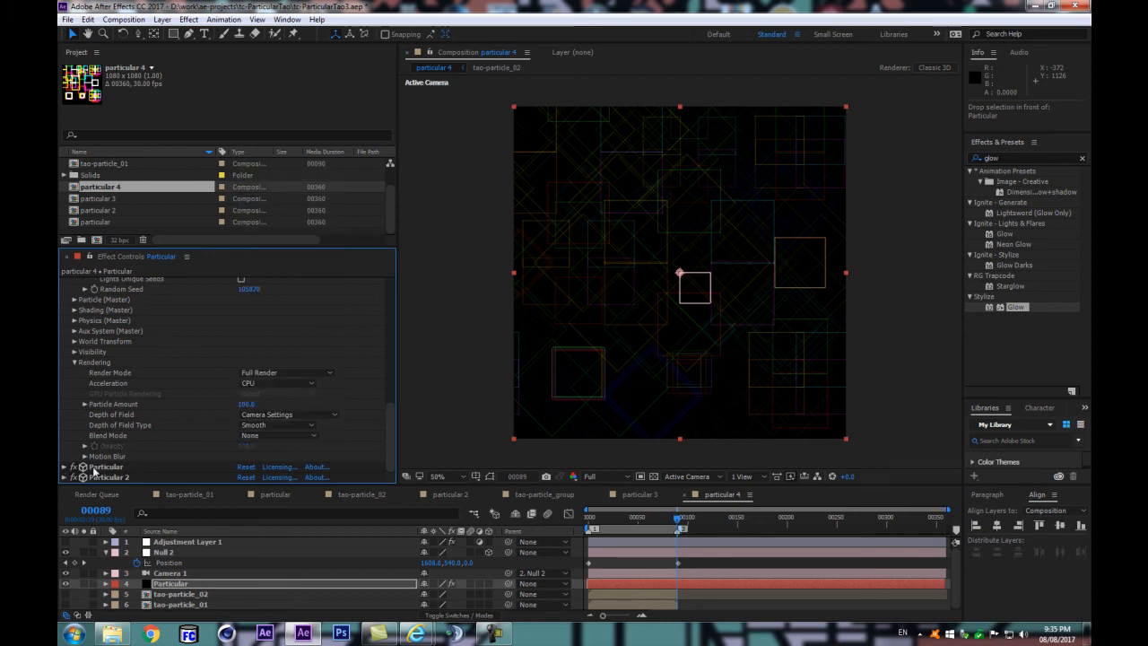
Step: Collapse Particular's Aux System (System 2) group and Particular 3's Rendering group, and fold up the Particular effect
click(73, 468)
drag(390, 328, 371, 433)
scroll(265, 388, down, 5)
scroll(98, 404, down, 5)
click(74, 434)
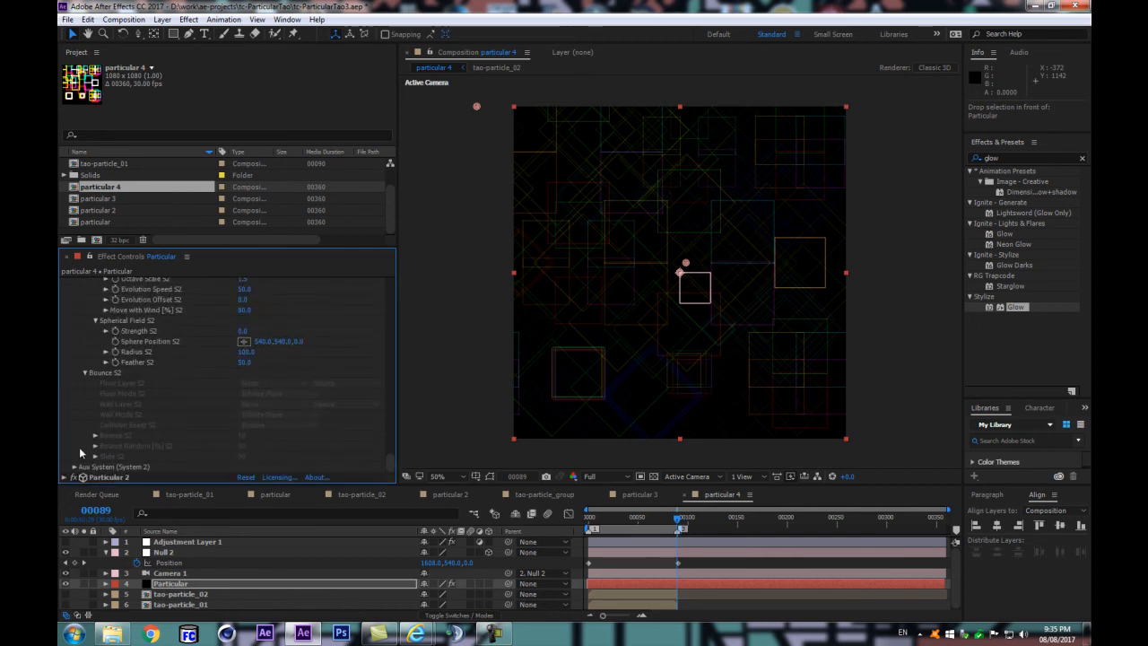
scroll(92, 385, up, 10)
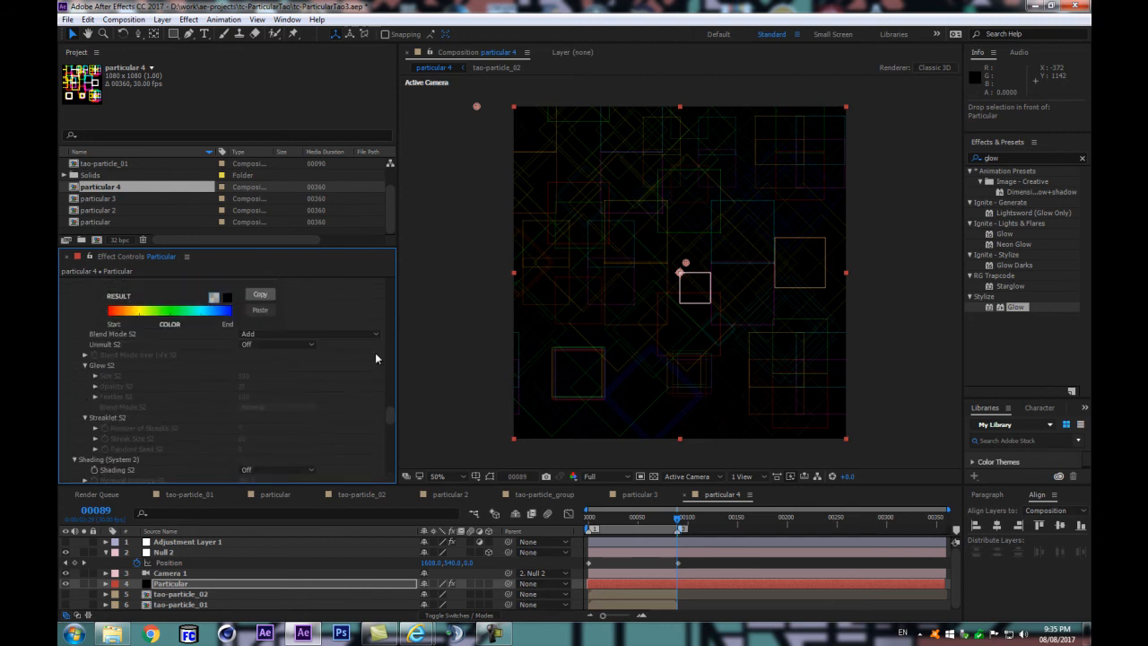
drag(389, 413, 397, 261)
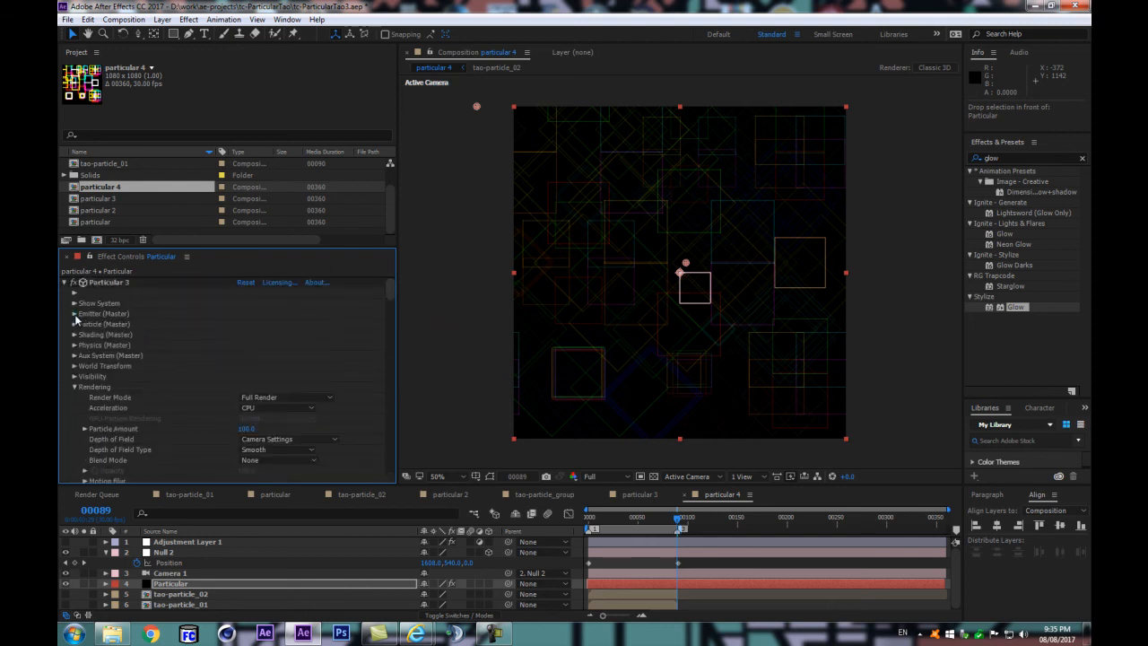
click(75, 387)
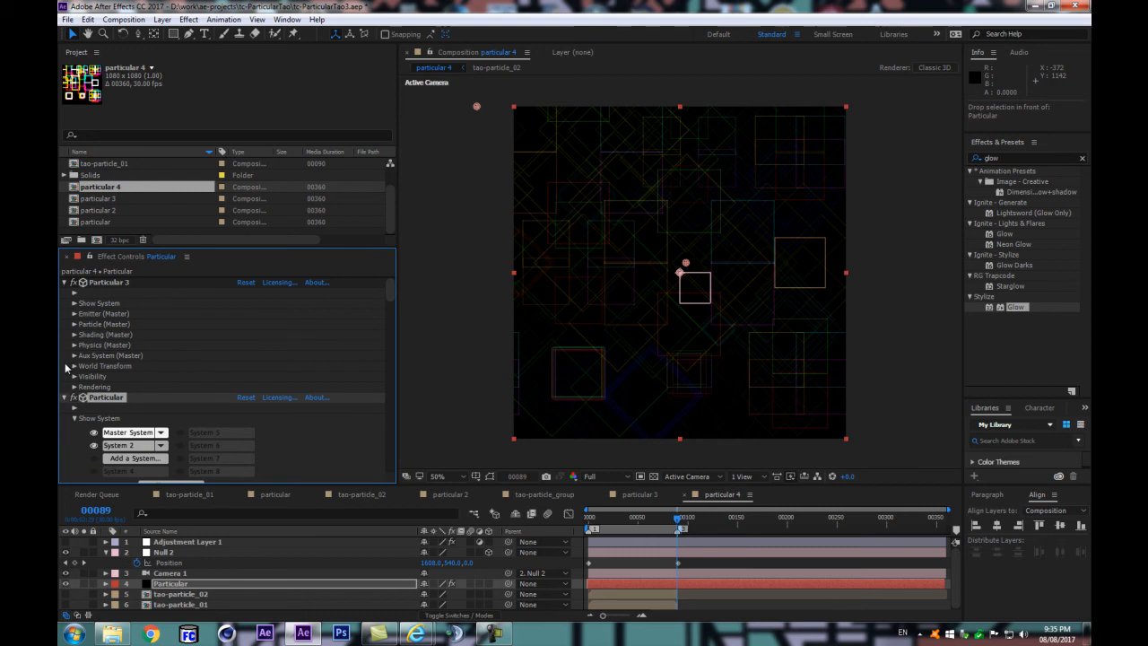
click(64, 398)
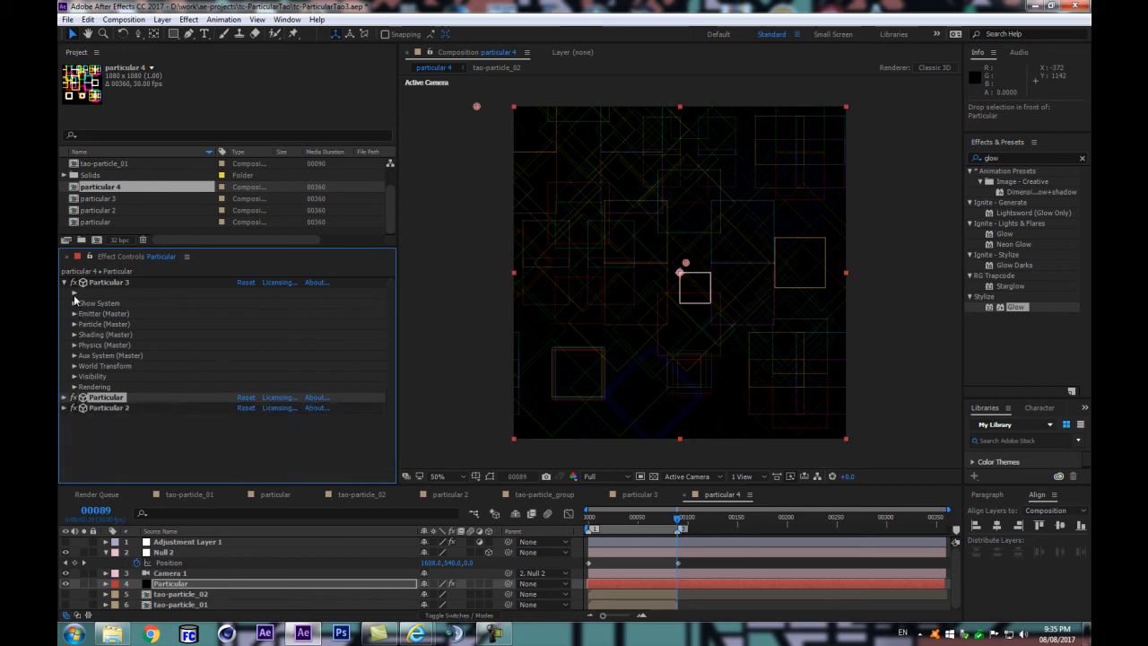
Step: Reopen the Particular effect and collapse its Physics and Shading groups for System 2
click(65, 397)
drag(400, 305, 403, 489)
scroll(143, 403, up, 10)
click(77, 337)
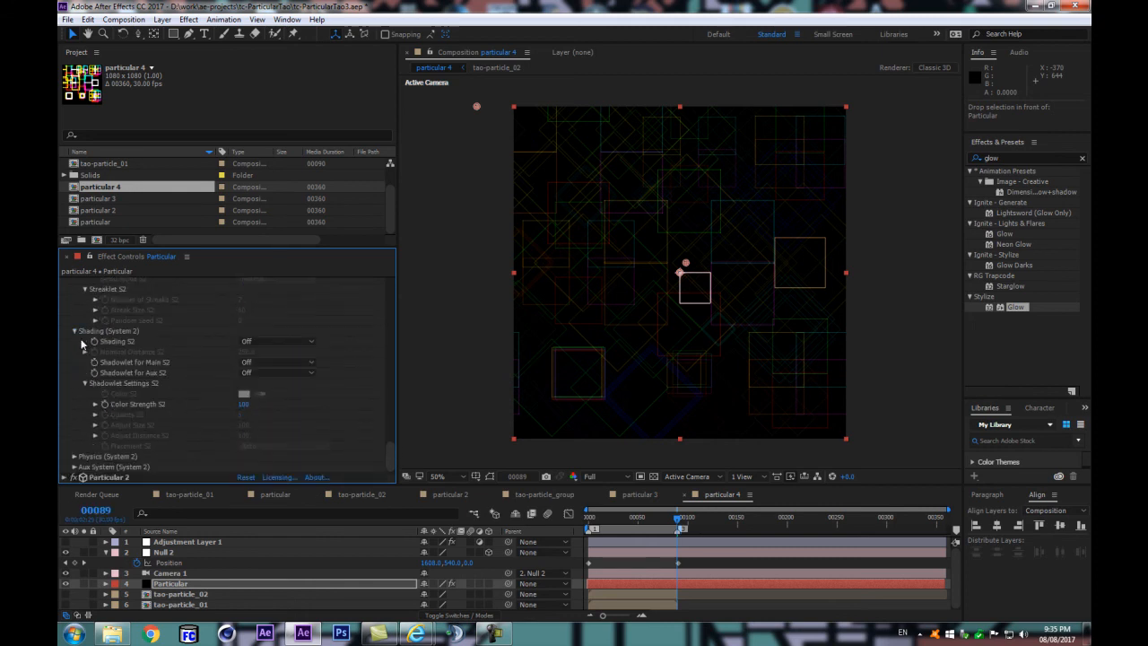
click(75, 331)
scroll(75, 341, up, 3)
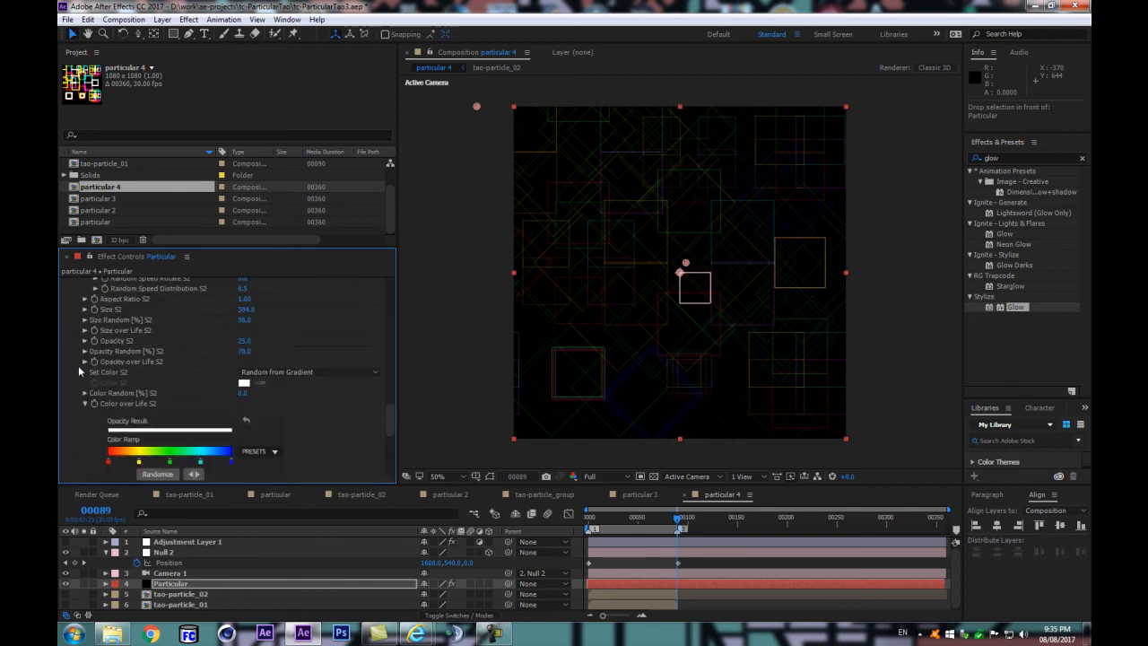
Step: Collapse the Particle and Emitter groups of System 2 in the Particular effect, including Color over Life
click(85, 403)
scroll(87, 401, up, 3)
click(85, 318)
click(84, 329)
scroll(86, 330, up, 2)
click(74, 338)
click(84, 351)
scroll(82, 353, up, 3)
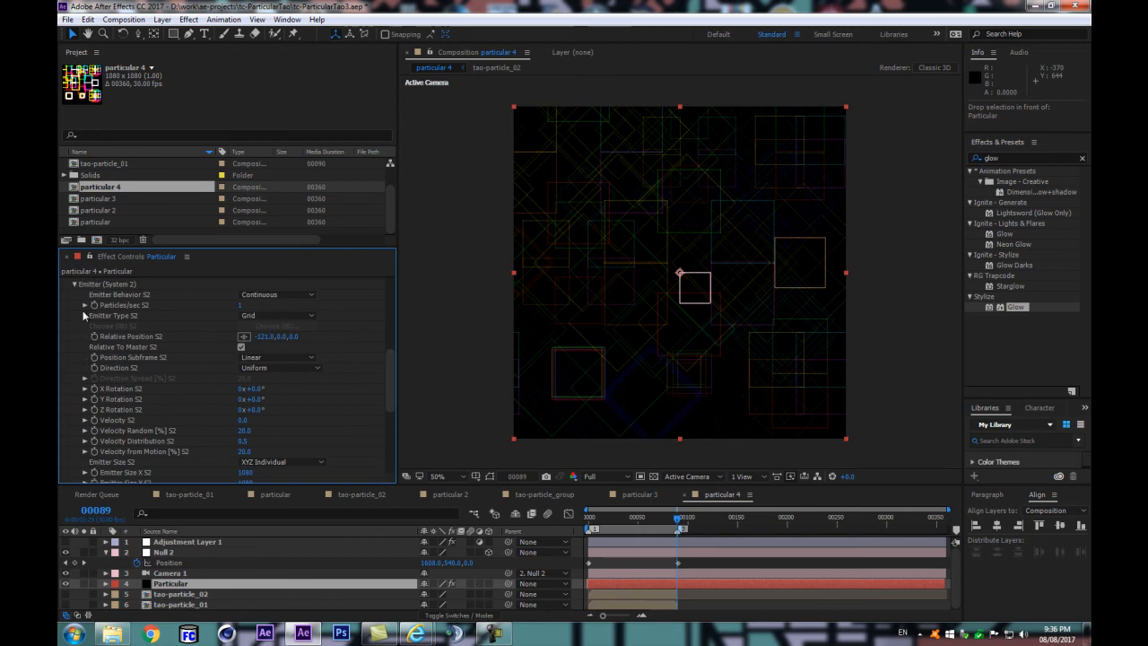
click(76, 283)
scroll(79, 354, up, 2)
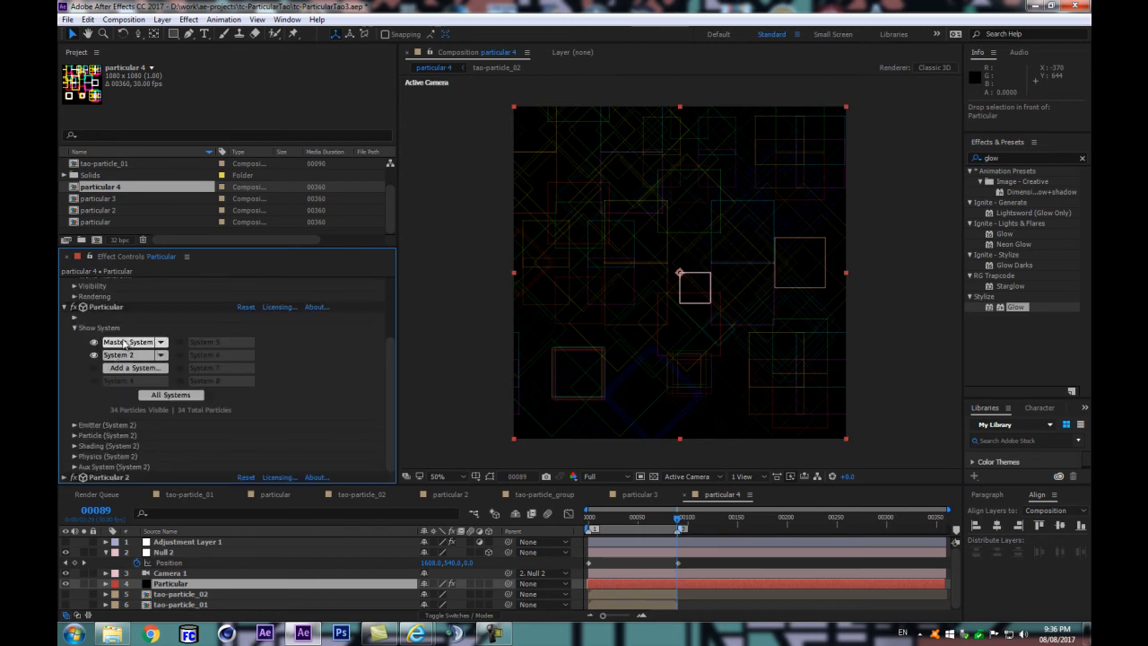
Step: Display Particular's Master System settings and collapse its groups from Emitter through Visibility
click(126, 344)
click(75, 424)
click(75, 457)
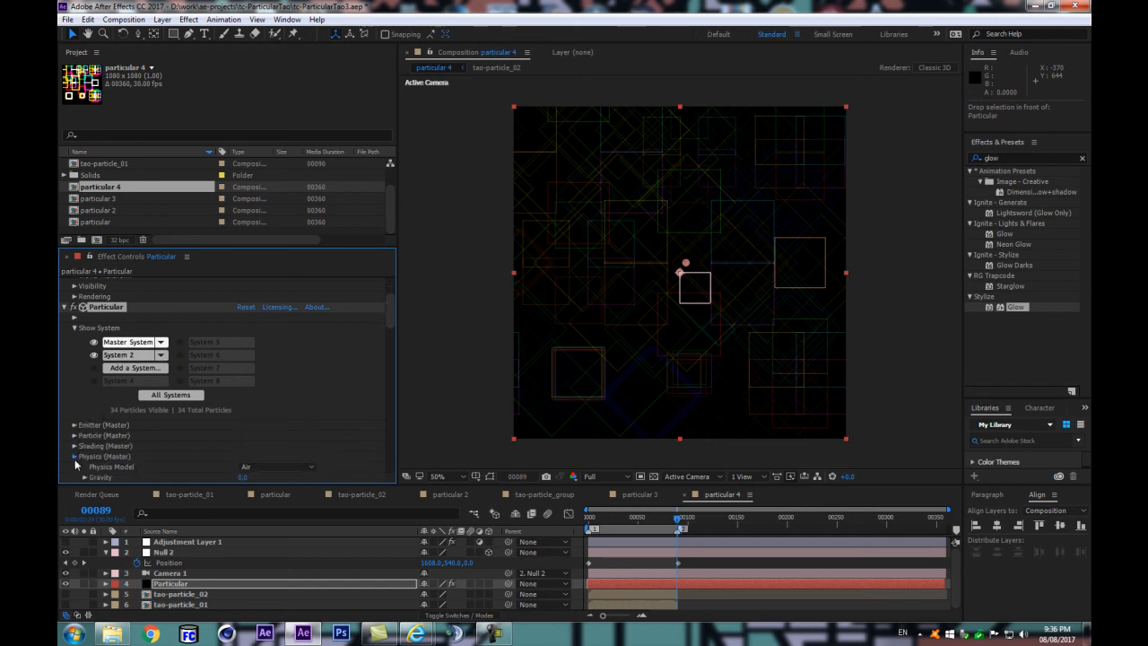
click(76, 457)
scroll(79, 440, down, 3)
click(74, 356)
click(75, 388)
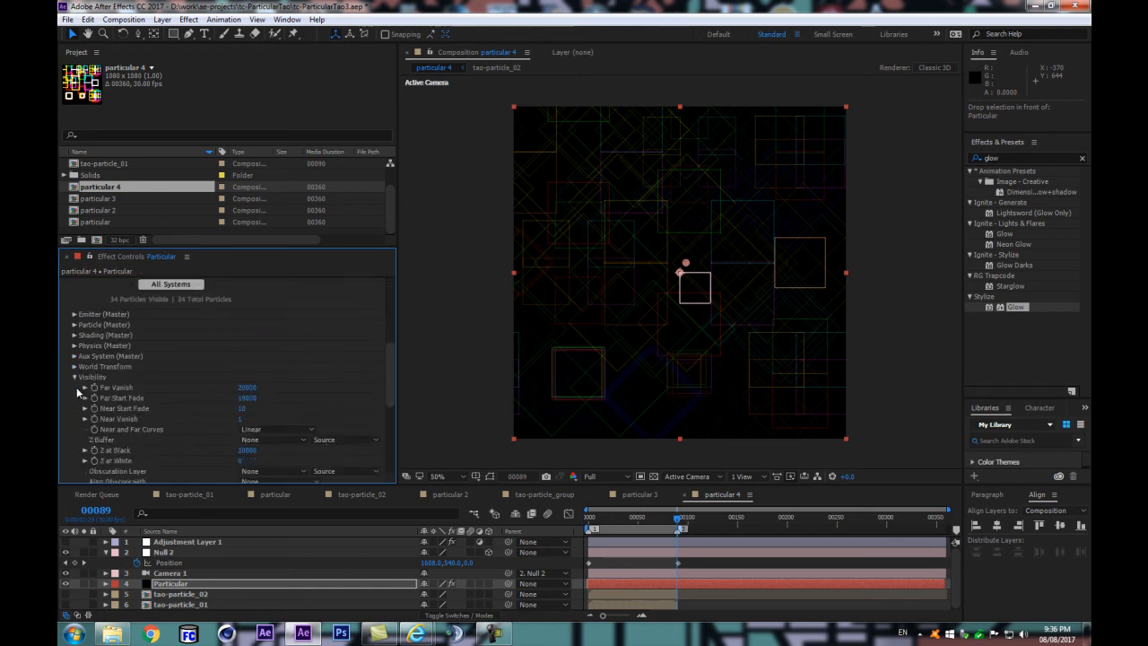
click(75, 388)
Step: Change Particular 3's rendering Blend Mode to Normal and collapse the effect
scroll(74, 345, up, 2)
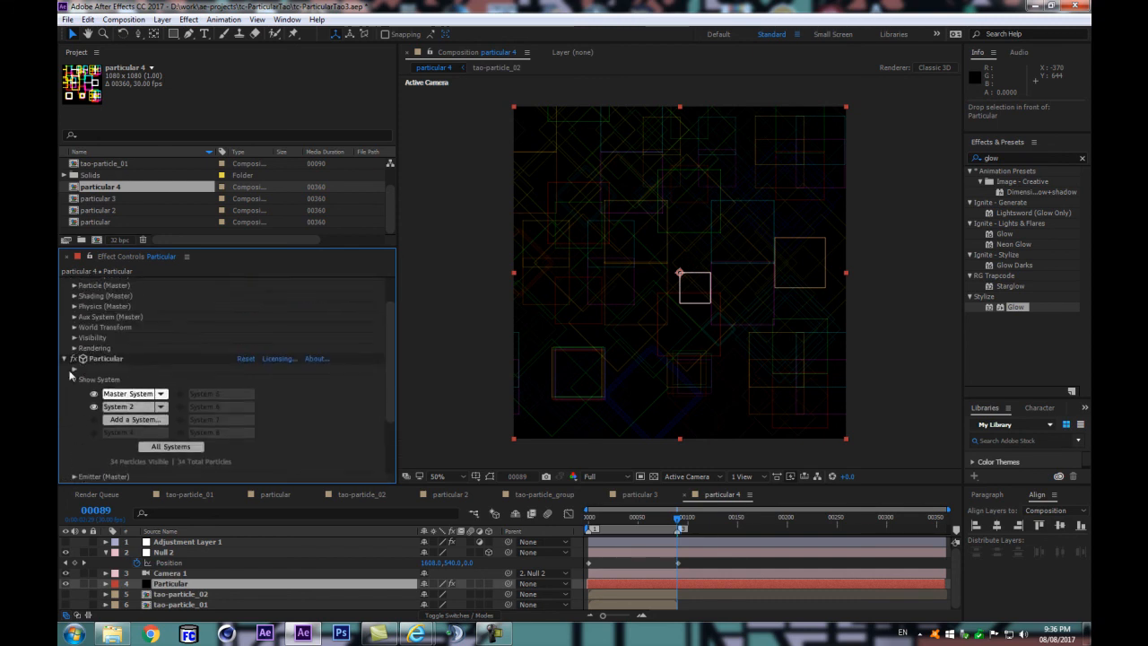
click(73, 349)
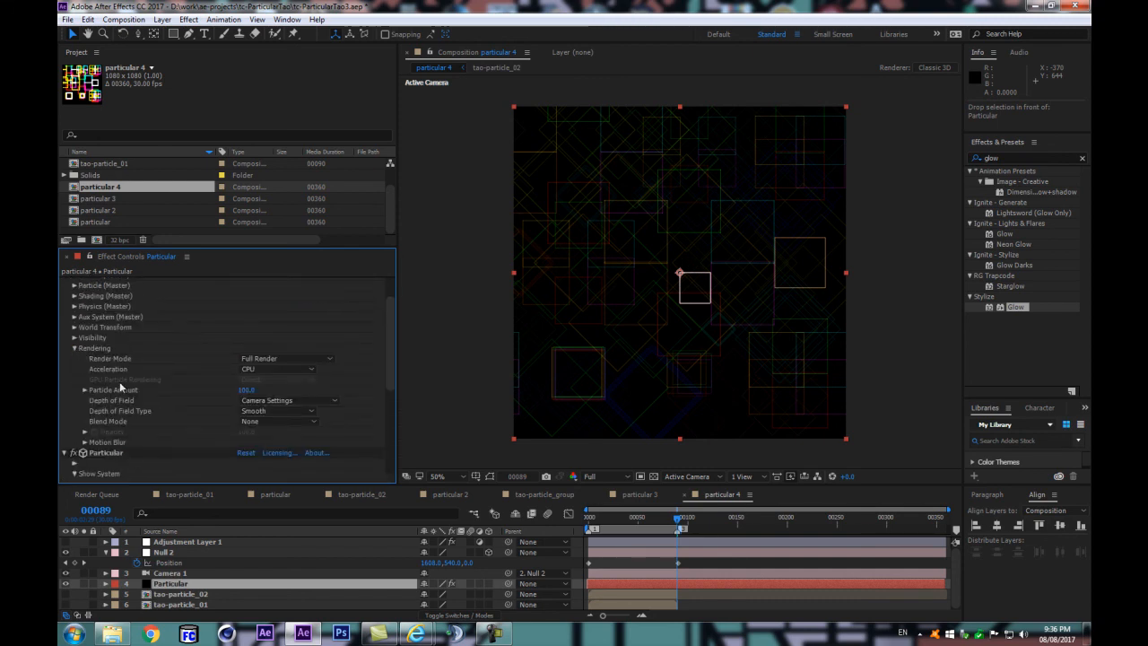
click(263, 420)
click(271, 172)
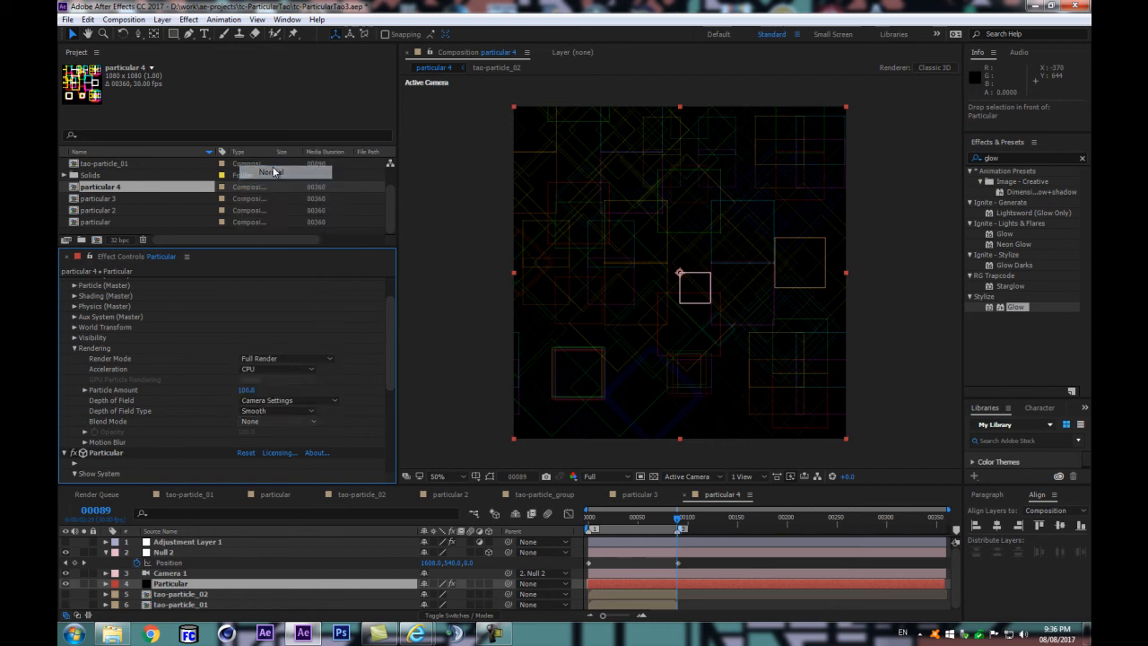
scroll(69, 294, up, 2)
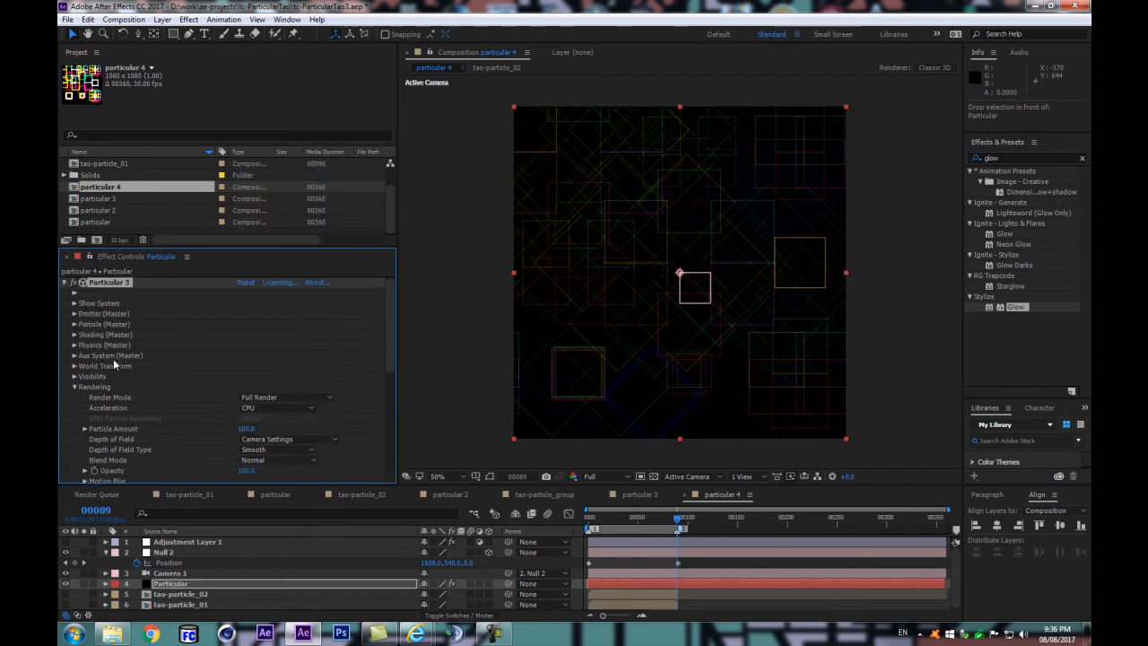
click(64, 282)
click(65, 292)
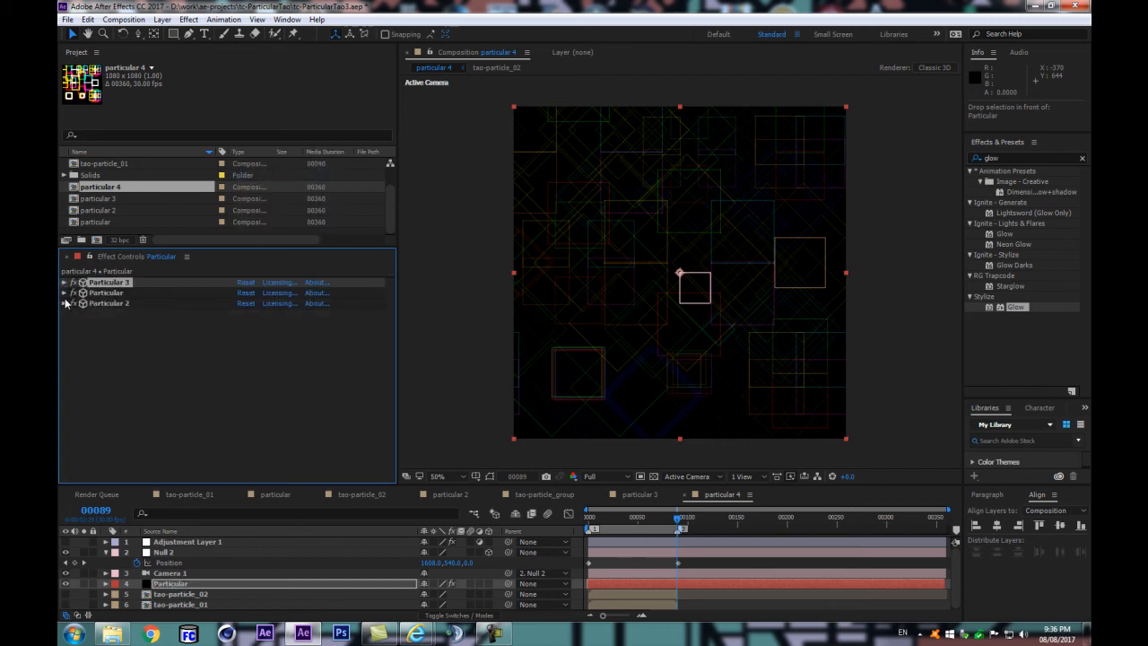
Step: Put Particular 3's rendering Blend Mode back to None and collapse the effect
click(65, 293)
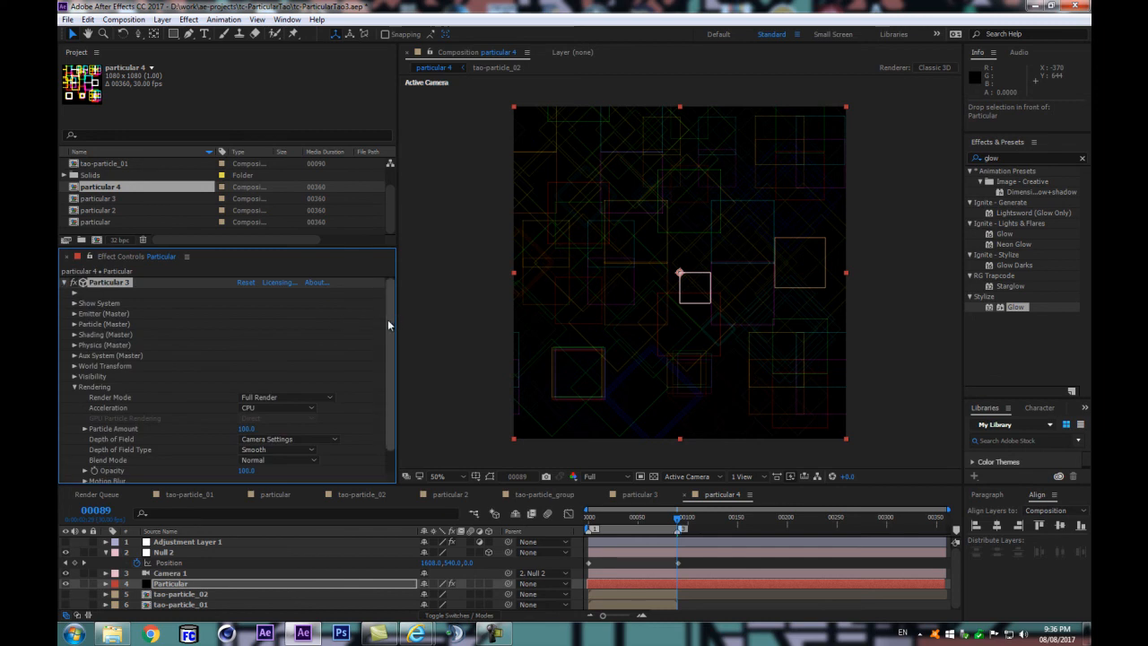
scroll(387, 319, down, 2)
click(264, 204)
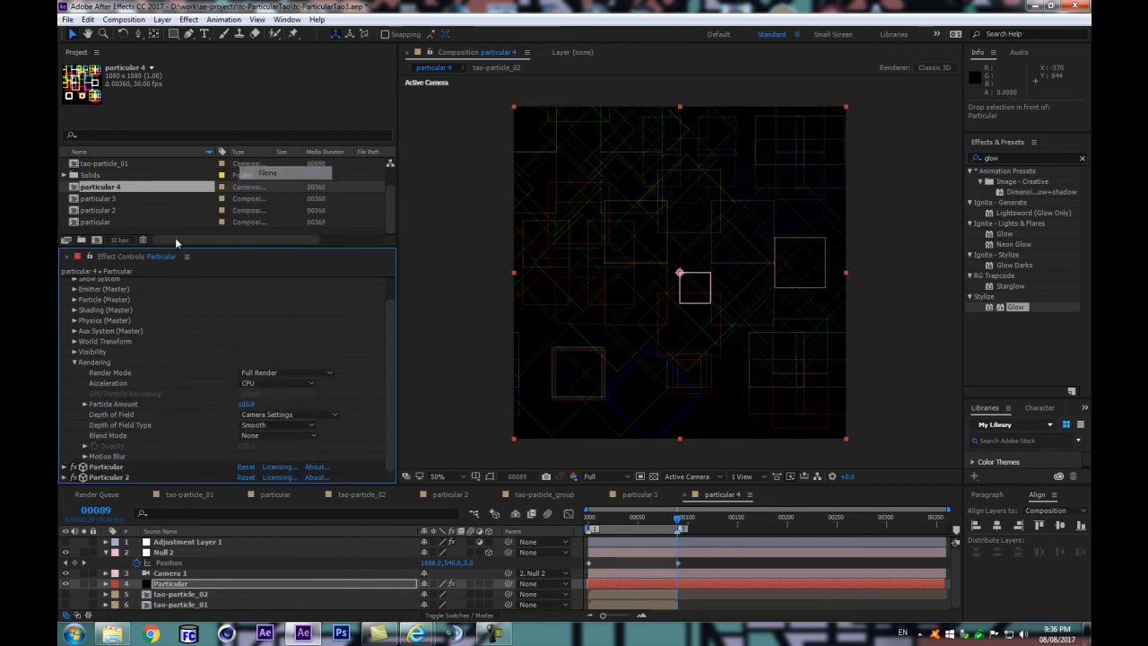
scroll(111, 316, up, 1)
click(64, 282)
Step: Set the Blend Mode in Particular's rendering settings to Normal, and collapse its Rendering group and the effect
click(96, 296)
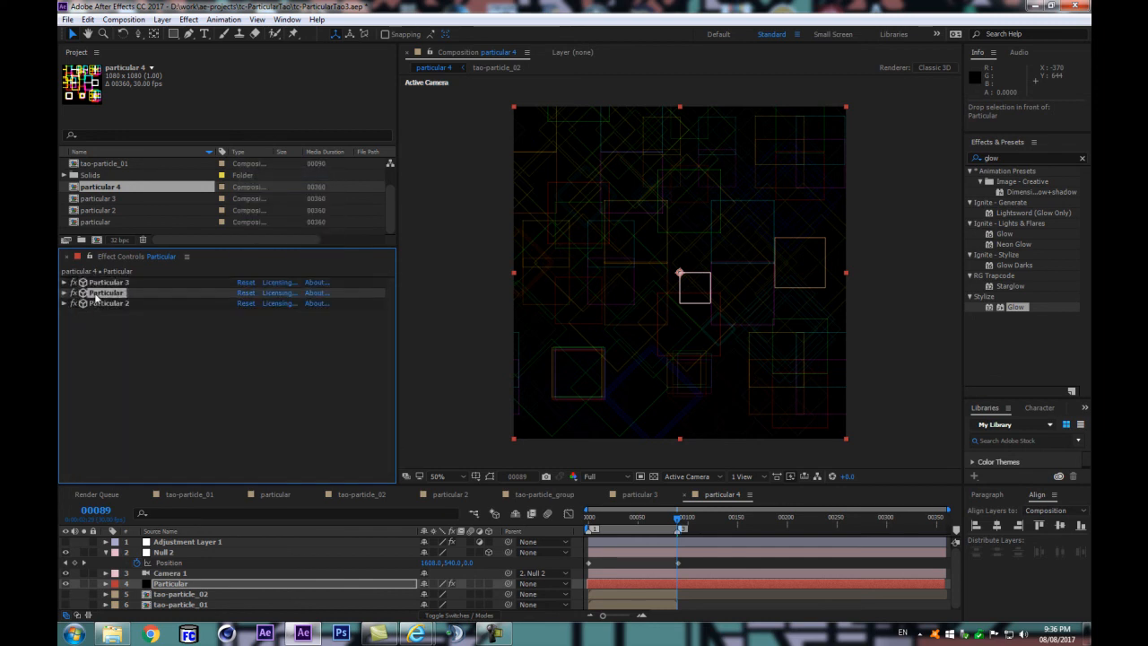
click(66, 296)
click(64, 293)
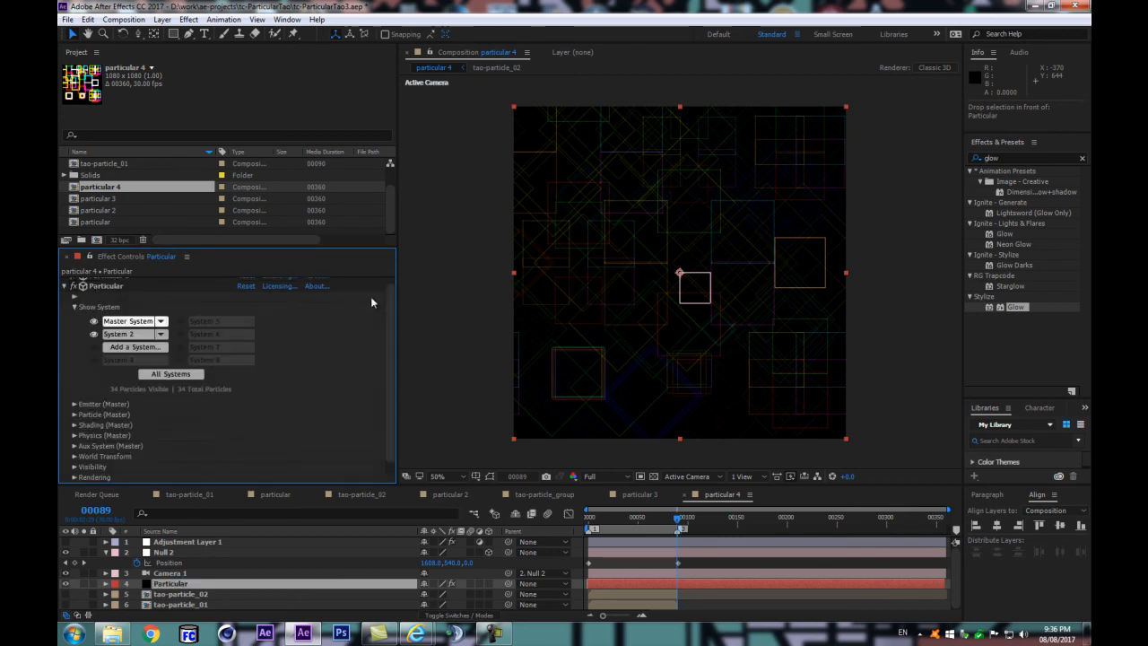
click(74, 477)
scroll(71, 448, down, 4)
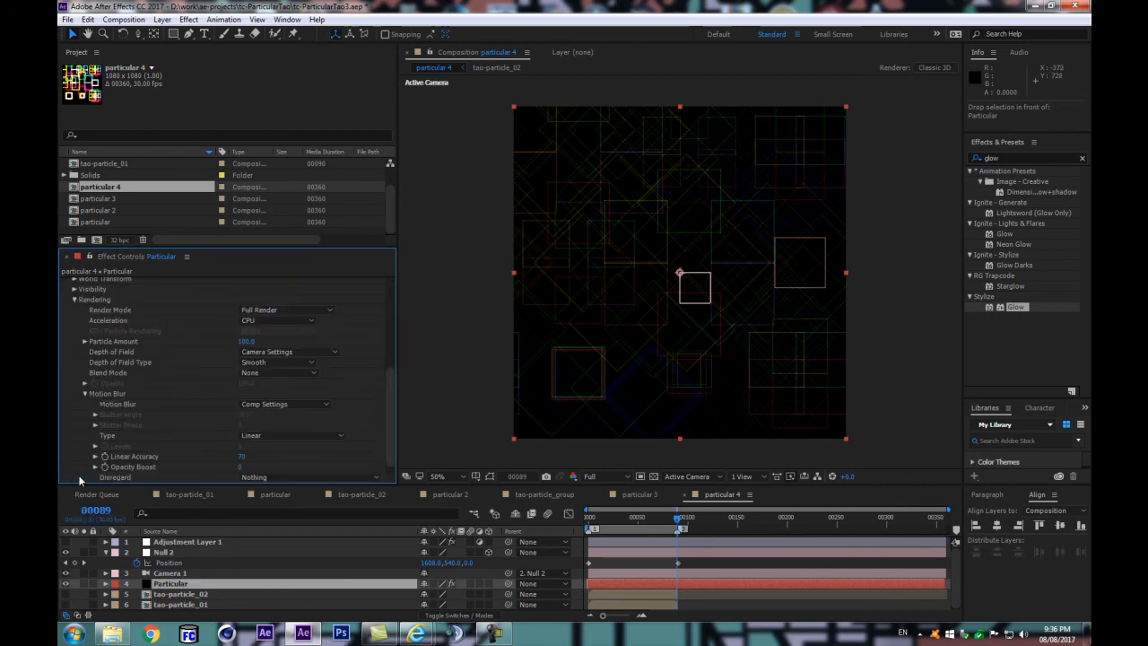
click(271, 373)
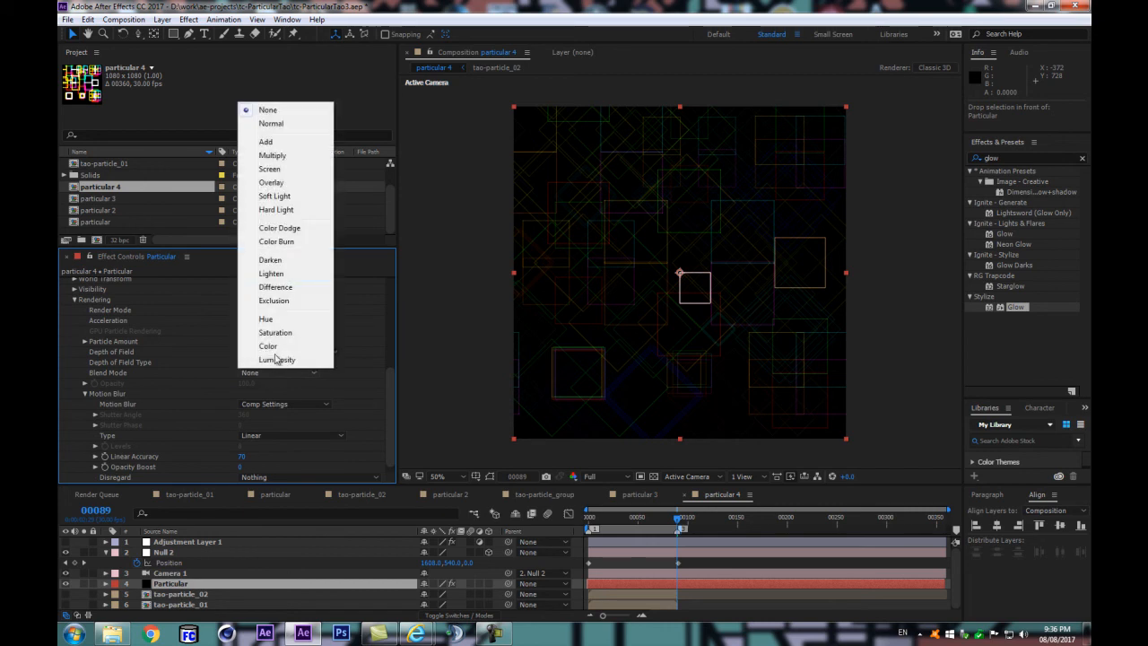
click(271, 123)
click(73, 299)
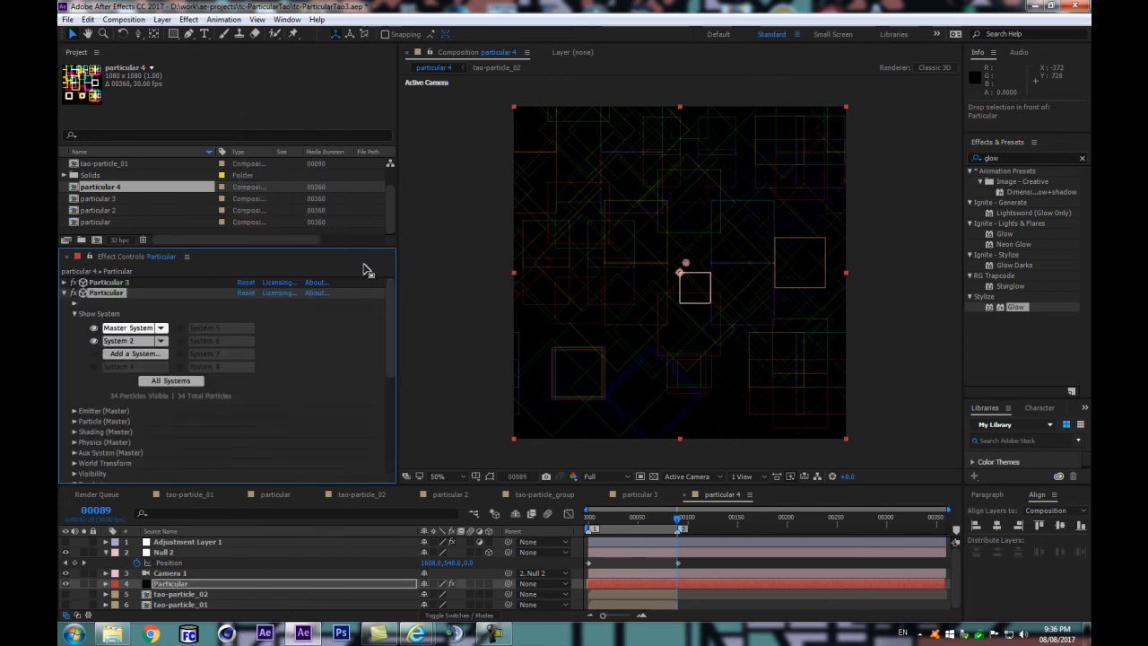
click(64, 293)
Step: Check the rendering Blend Mode of Particular 2 and Particular 3, collapsing each effect after viewing it
click(88, 305)
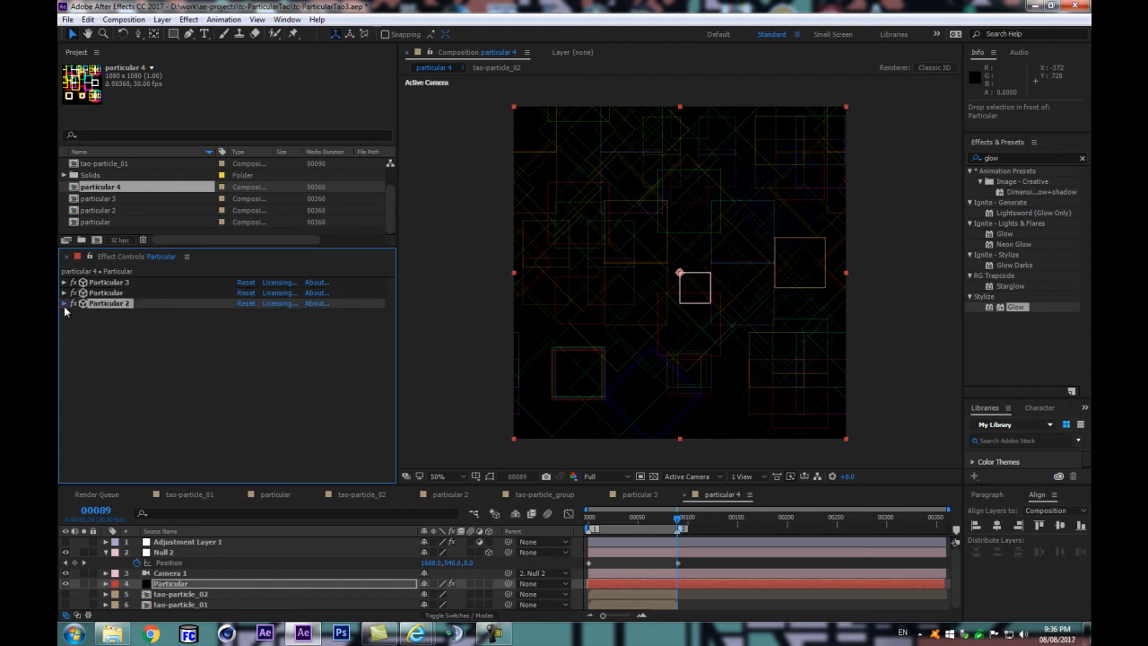
click(65, 304)
drag(389, 289, 405, 480)
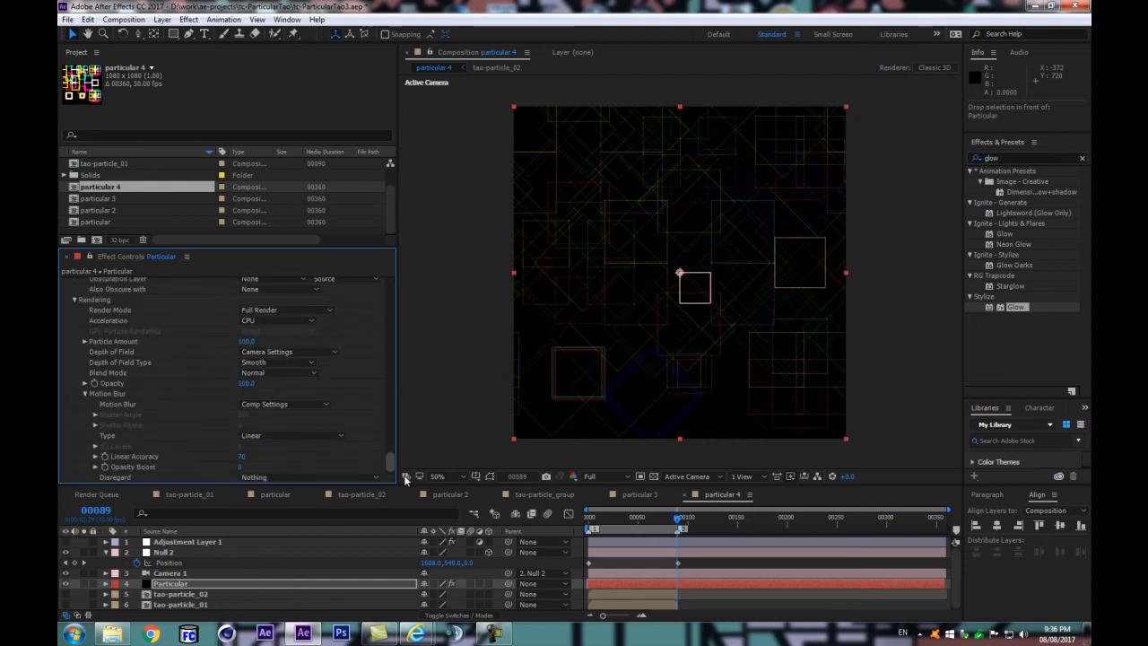
scroll(371, 318, up, 15)
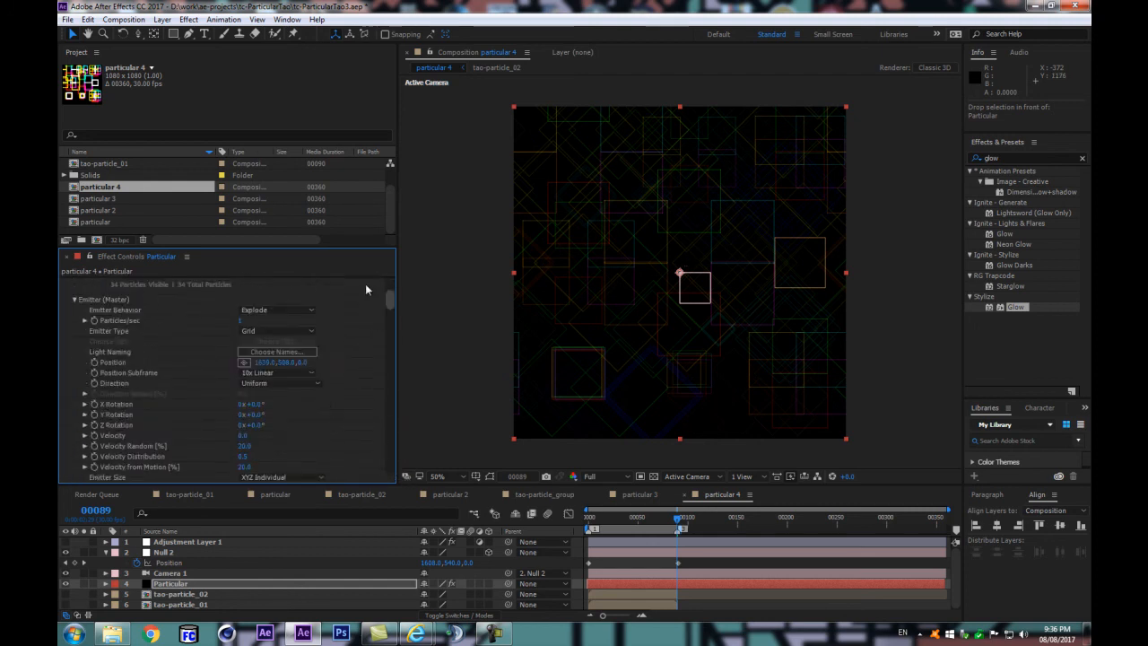
click(65, 303)
click(94, 284)
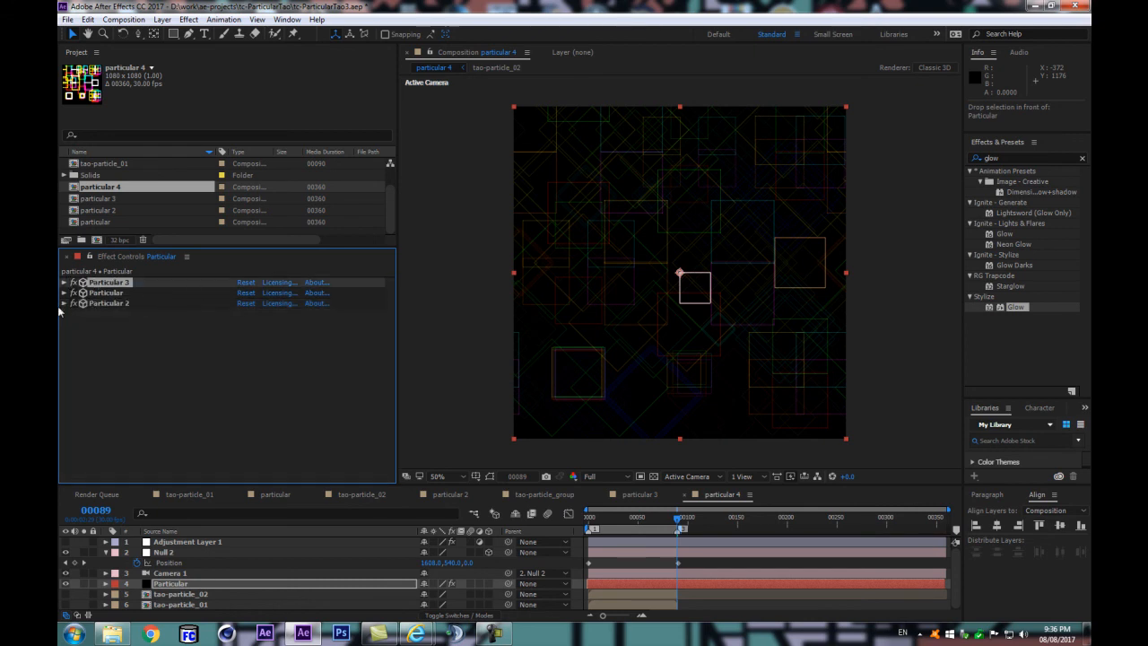
click(65, 283)
scroll(224, 376, down, 1)
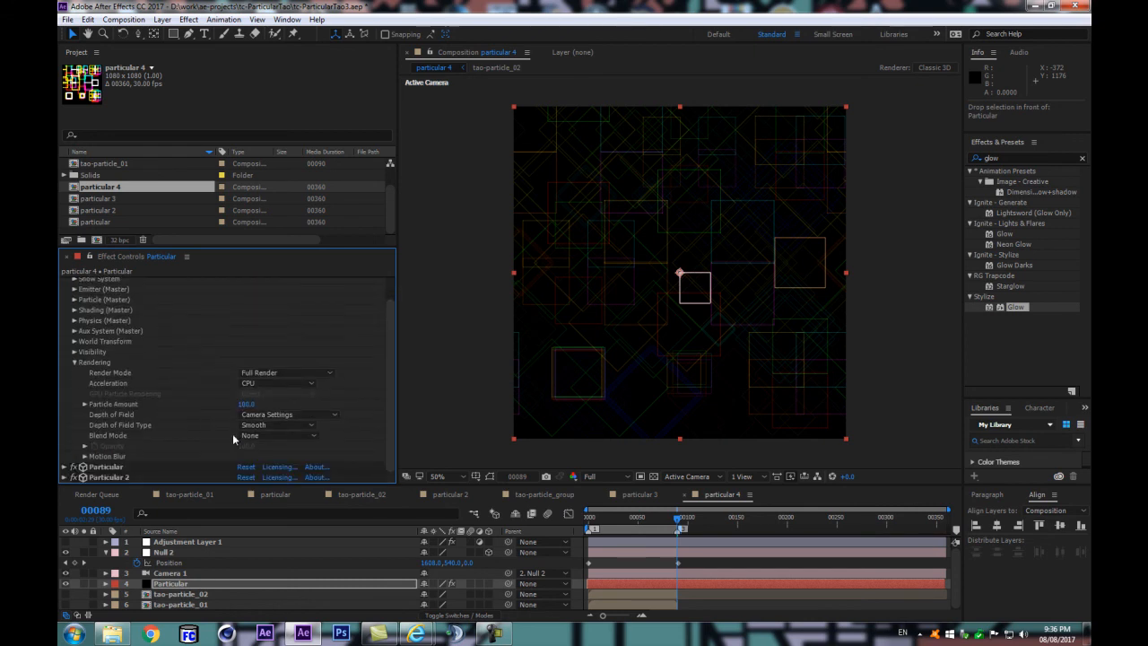
scroll(90, 304, up, 1)
click(64, 283)
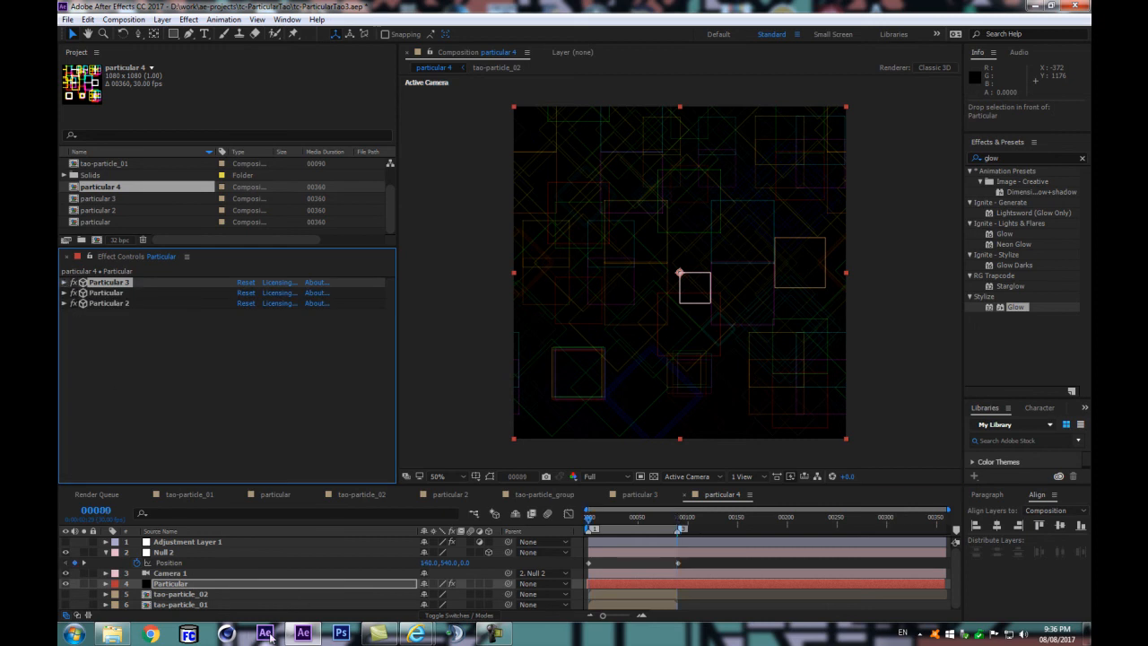
Step: Compare the pattern at frames 0 and 89 with all three Particular effects enabled
key(Home)
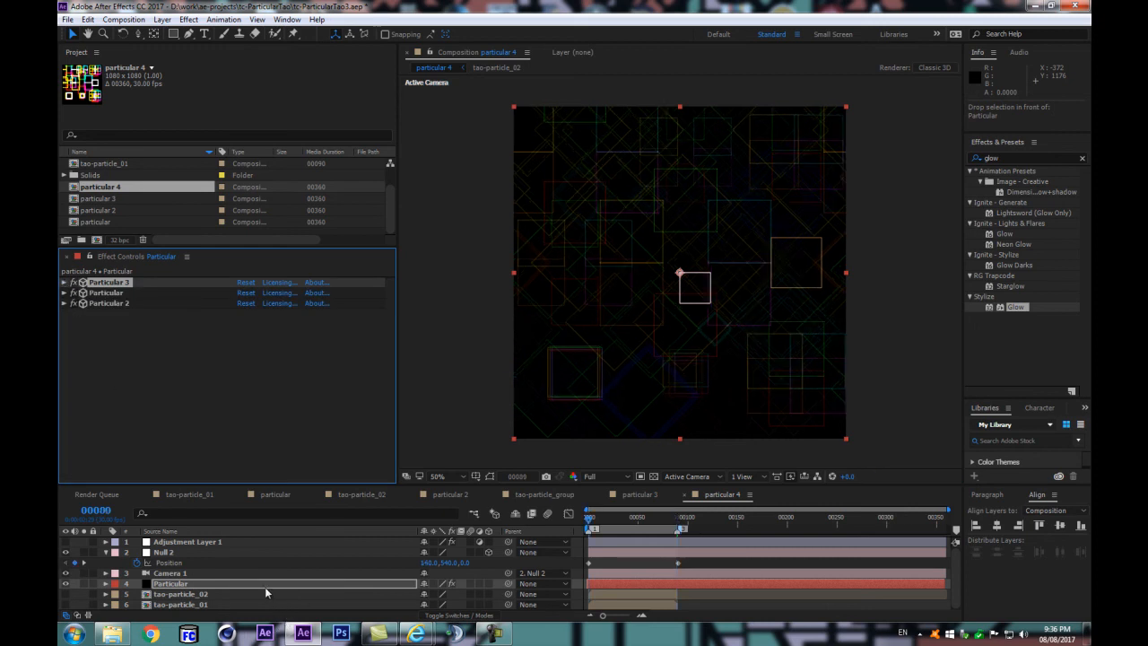
click(264, 587)
key(k)
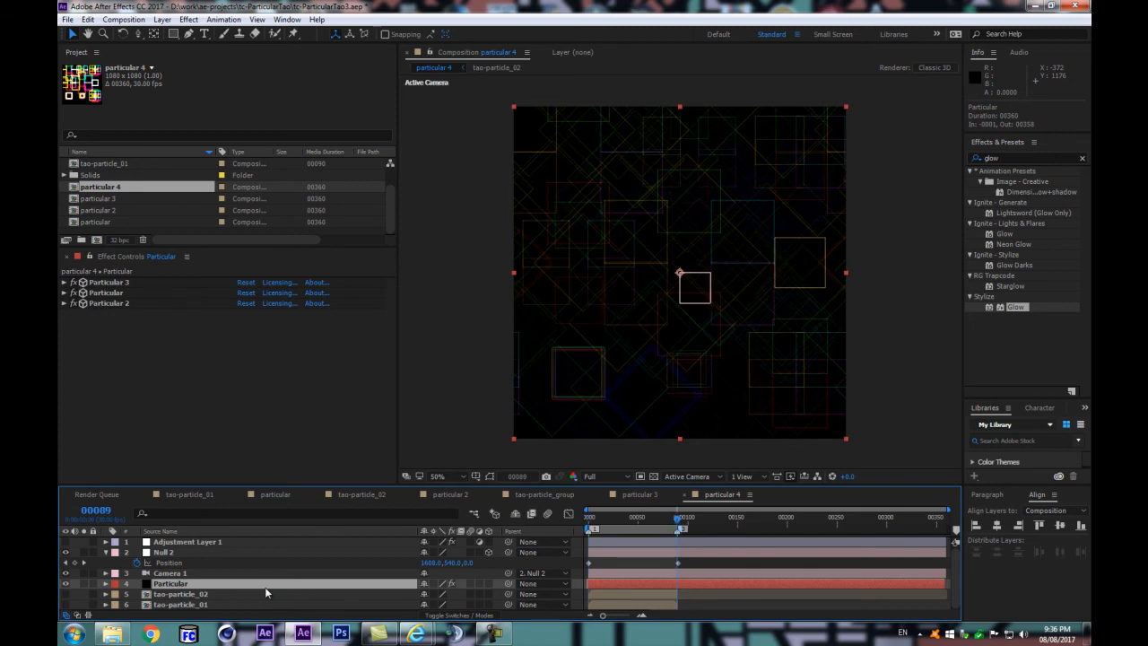
Step: Compare the pattern on the frames around 89 with the one at frame 0
key(j)
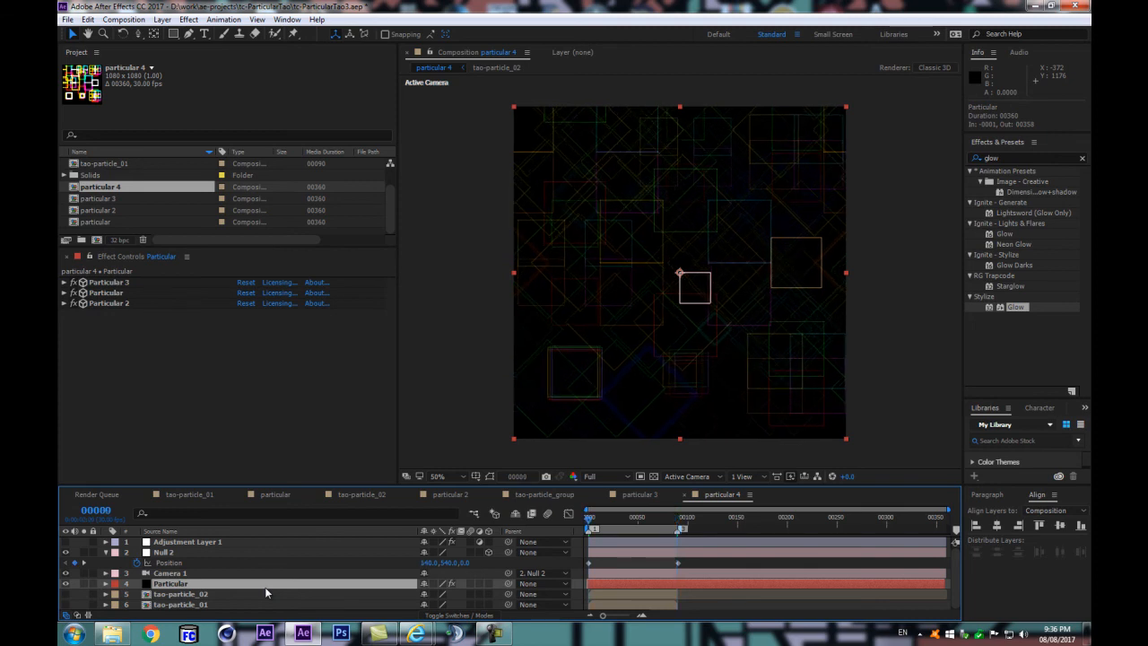
key(k)
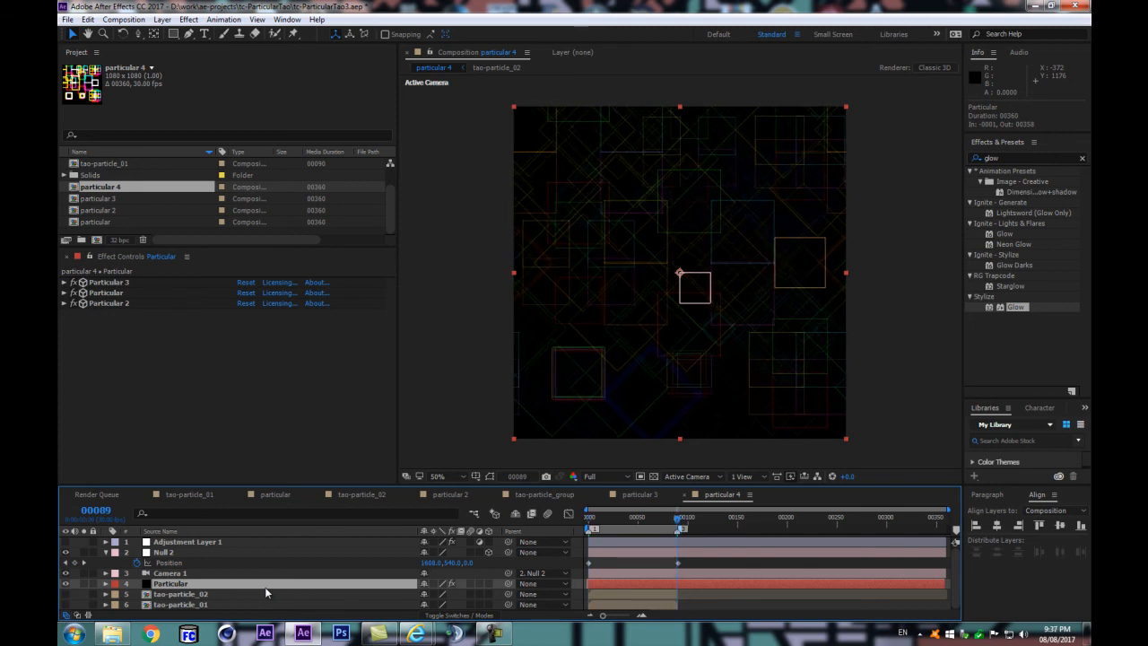
key(Page_Down)
key(Page_Up)
key(Home)
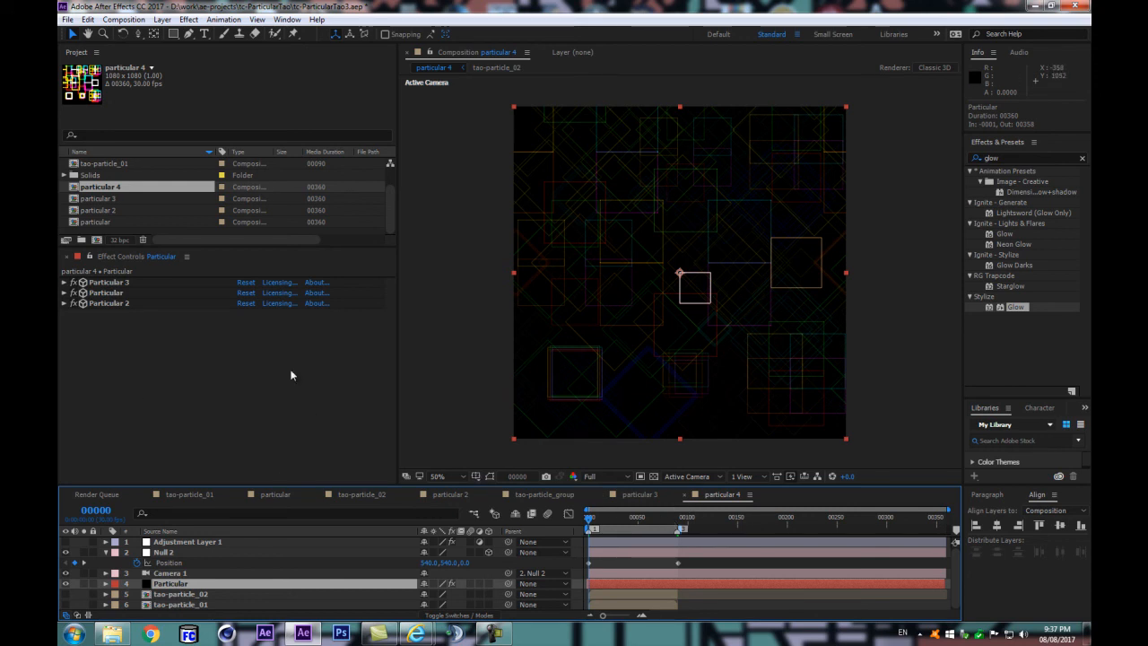
Step: Duplicate the Particular effect, collapse the copy, and move it to the start of the effect stack
click(109, 305)
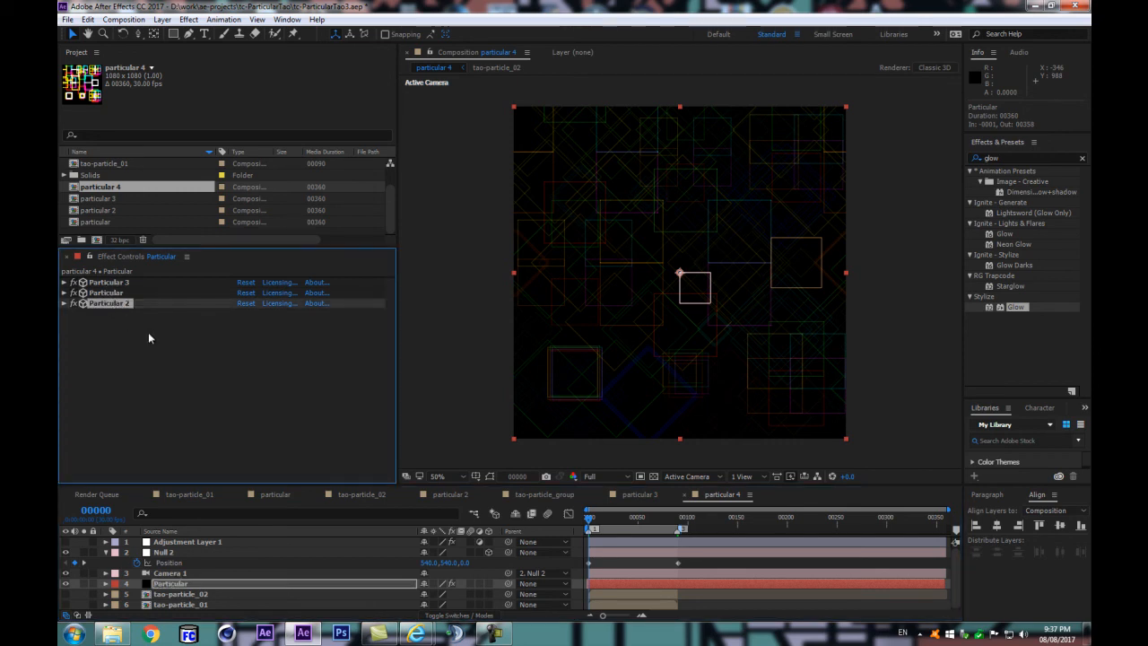
click(107, 294)
key(ctrl+d)
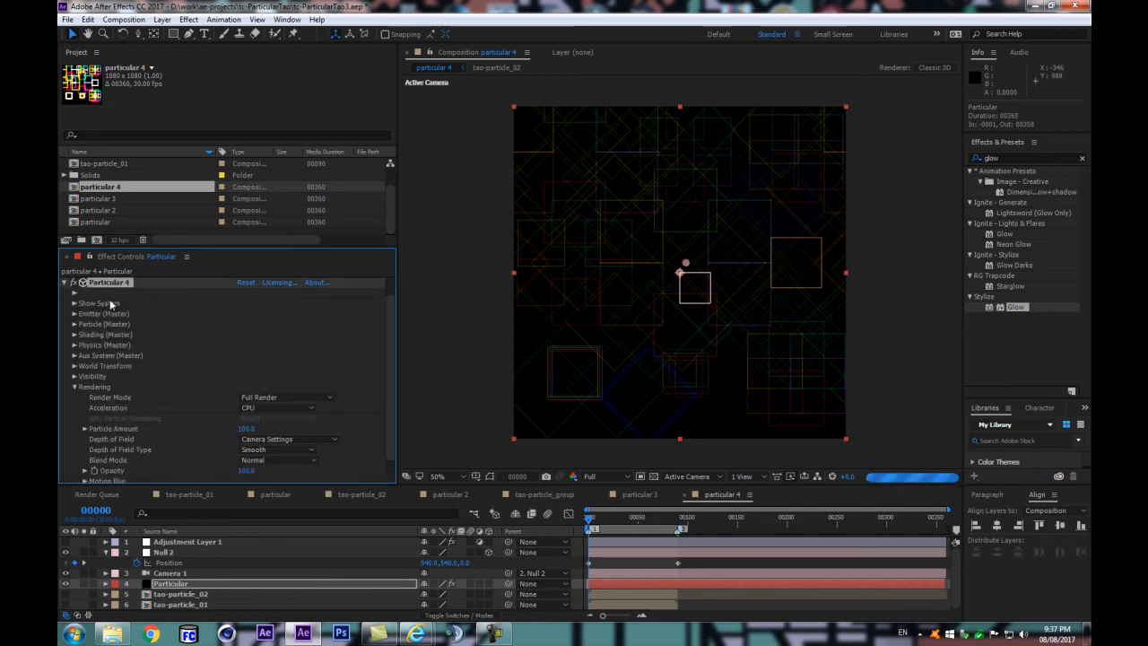
click(64, 282)
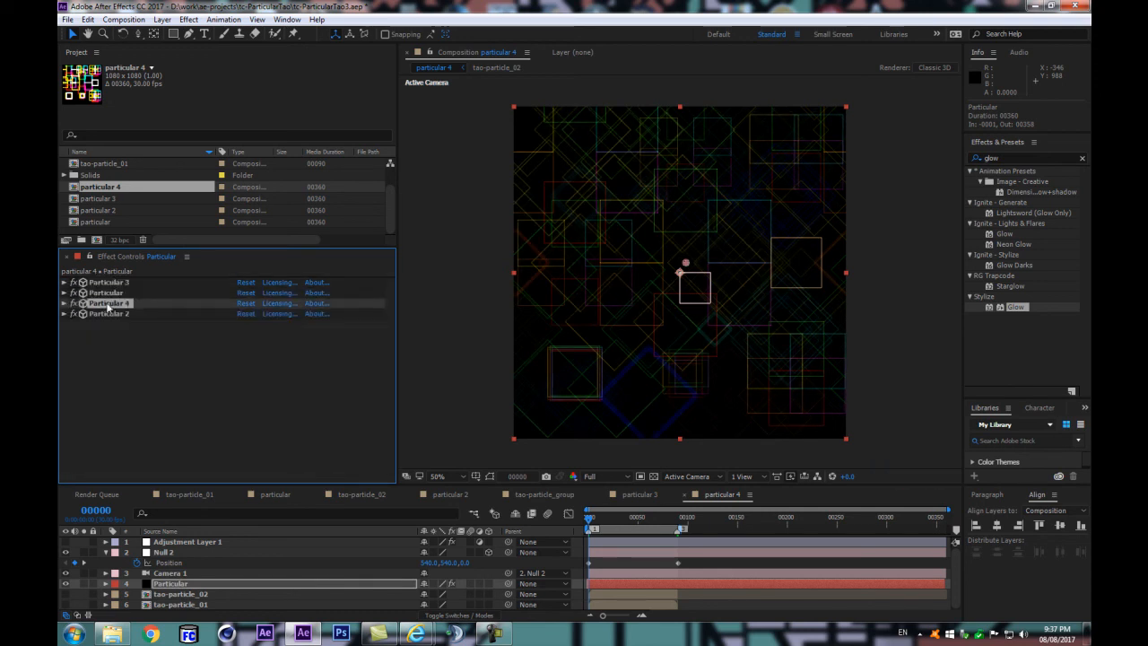
drag(113, 311, 104, 285)
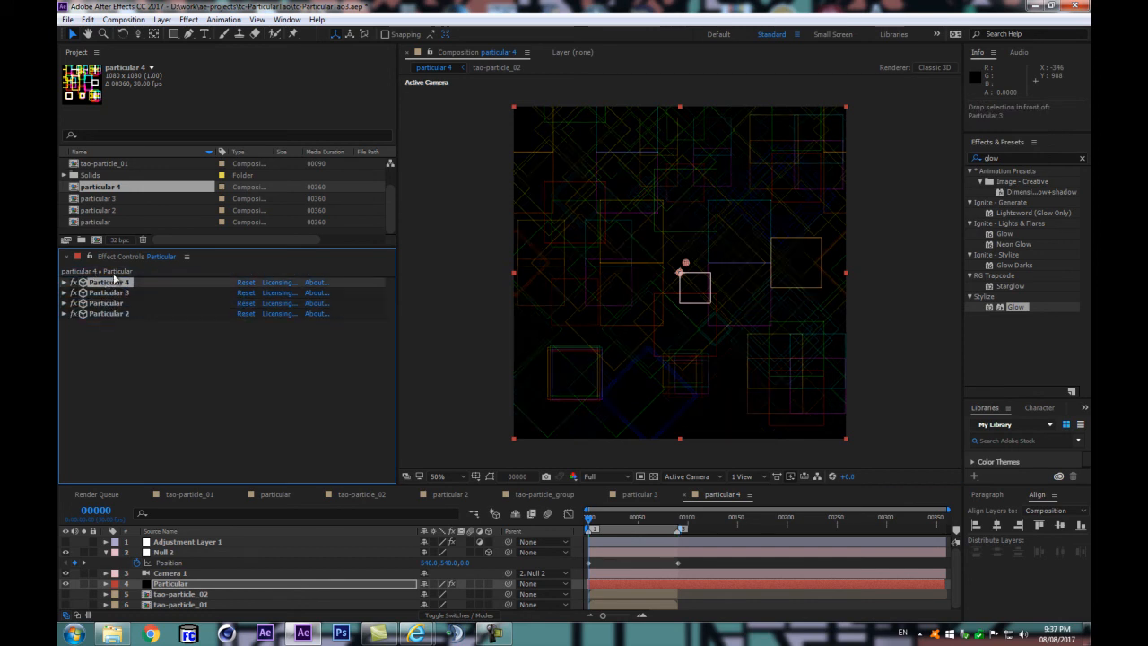
Step: Set the rendering Blend Mode of Particular 3 to Normal
click(64, 294)
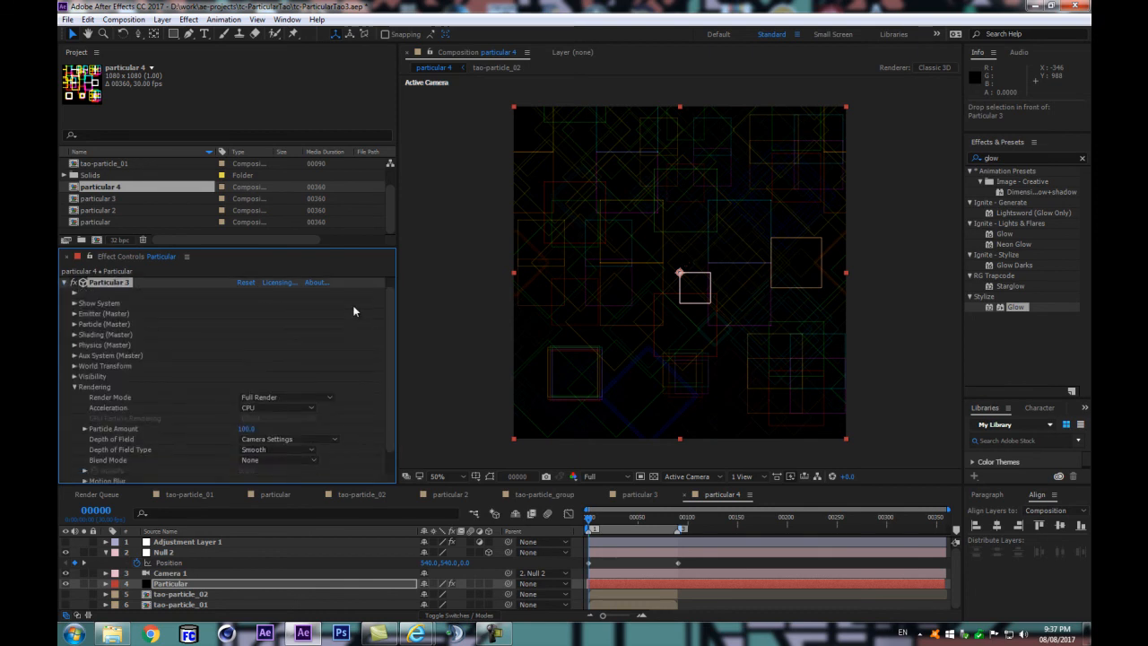
scroll(385, 312, down, 2)
click(305, 435)
click(269, 185)
scroll(390, 361, up, 2)
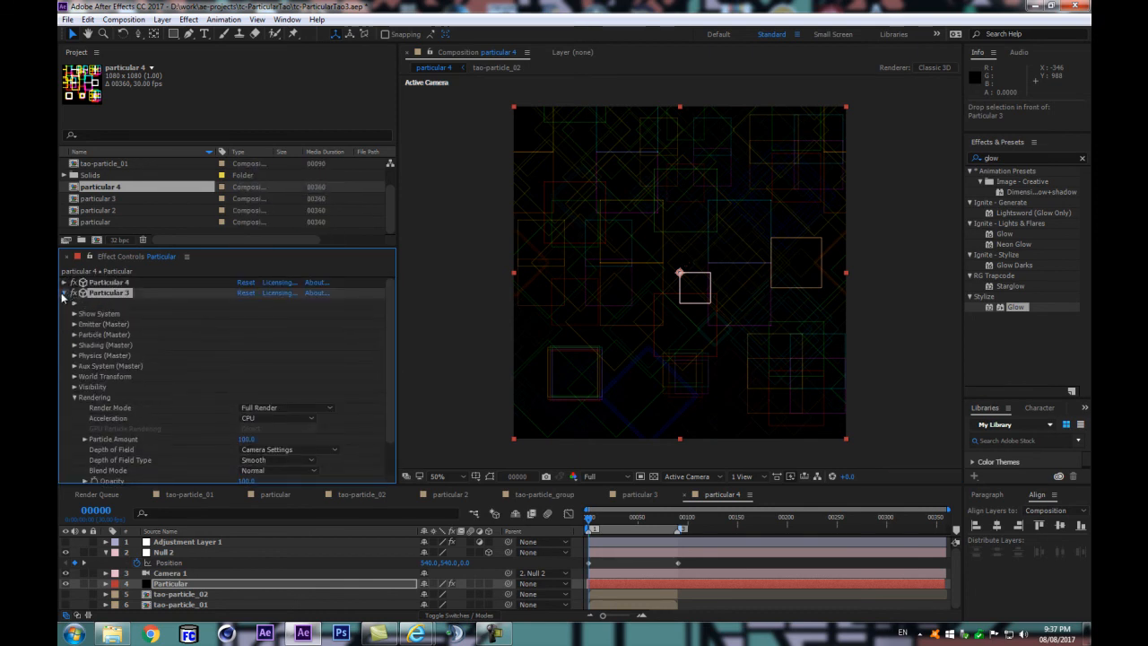
Step: Set the rendering Blend Mode of Particular 4 to None and collapse the effect
key(Delete)
scroll(340, 377, down, 2)
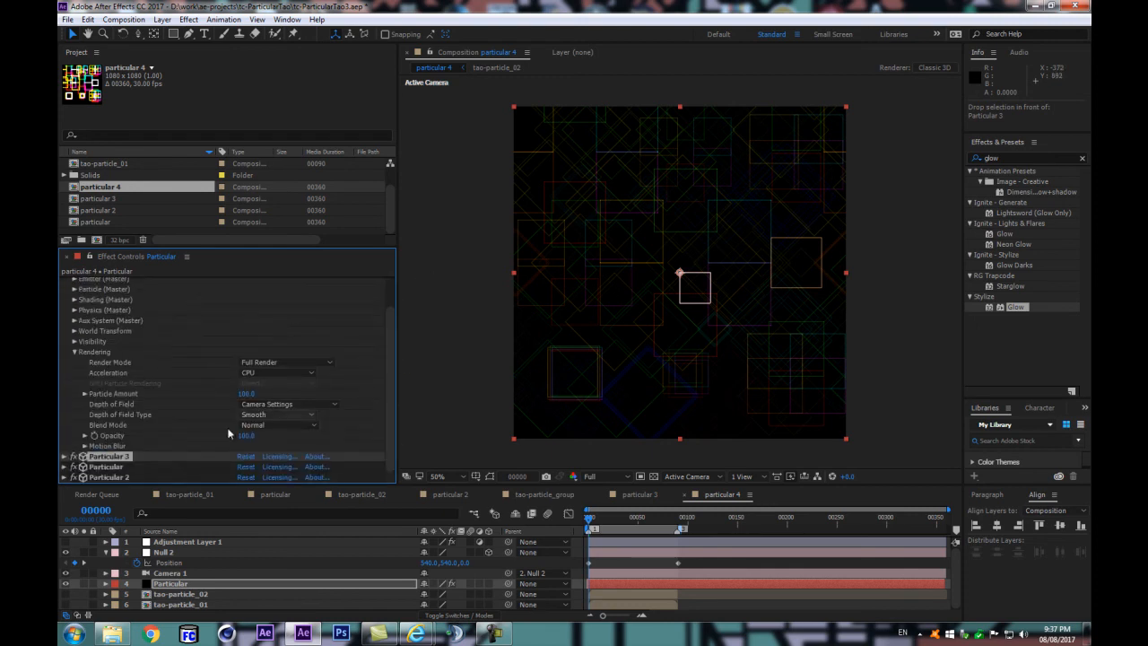
click(287, 425)
click(266, 165)
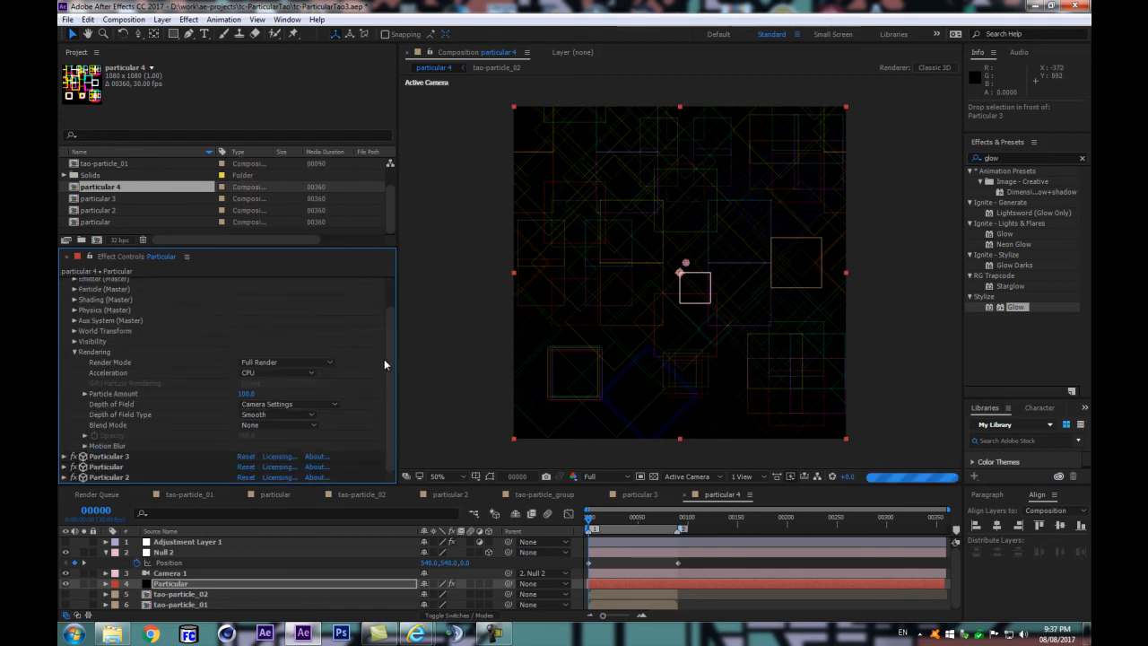
scroll(392, 324, up, 2)
click(65, 282)
Step: Shift the X value of Particular 4's emitter Position by -1080, and collapse the effect
click(64, 282)
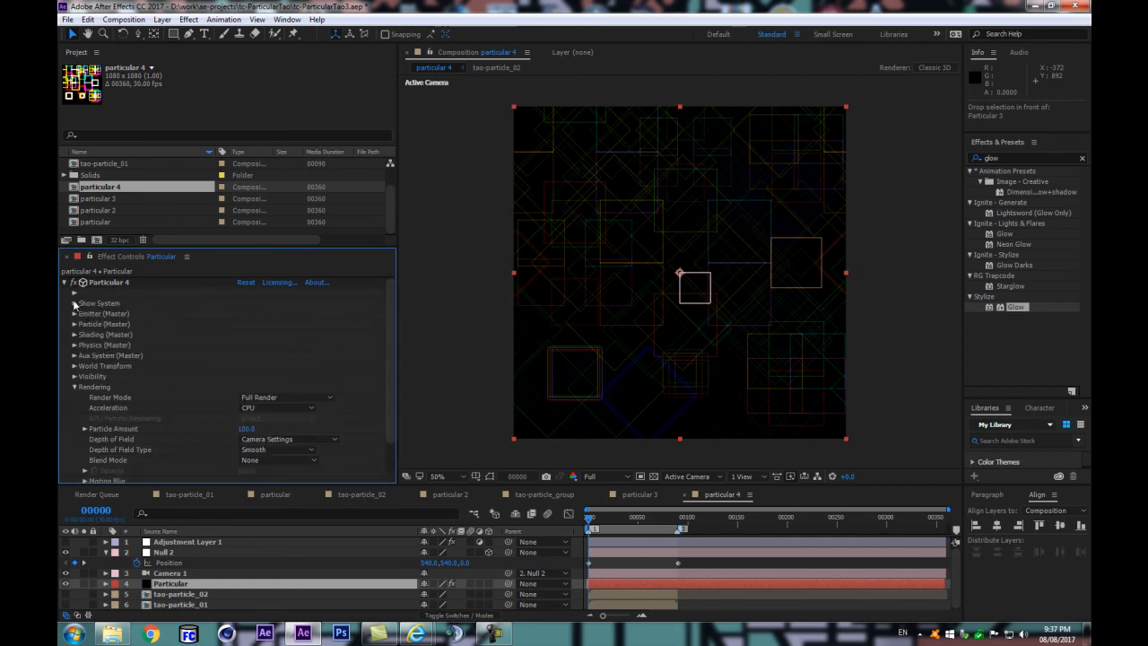
click(75, 313)
scroll(224, 359, down, 2)
click(263, 344)
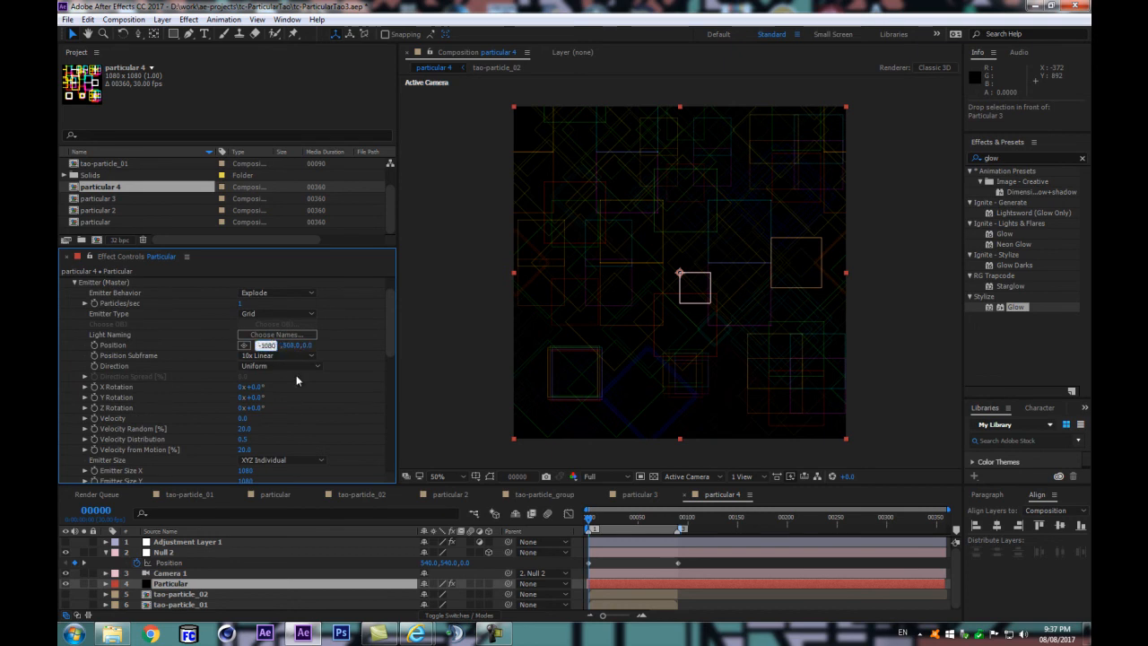
key(Return)
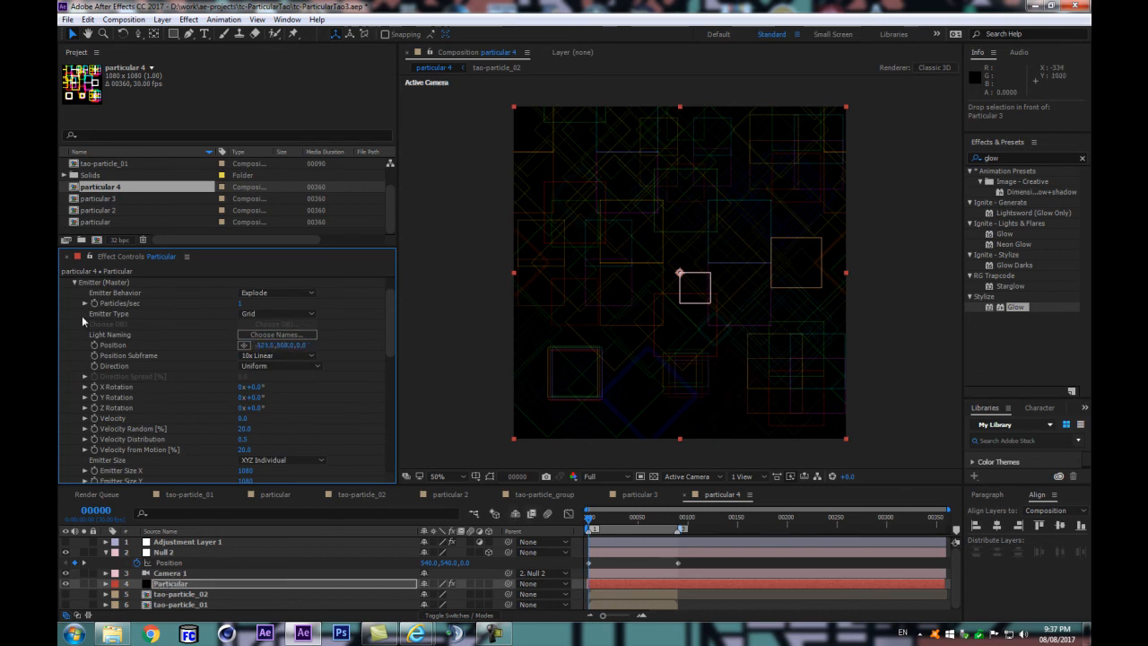
scroll(80, 318, up, 2)
click(64, 282)
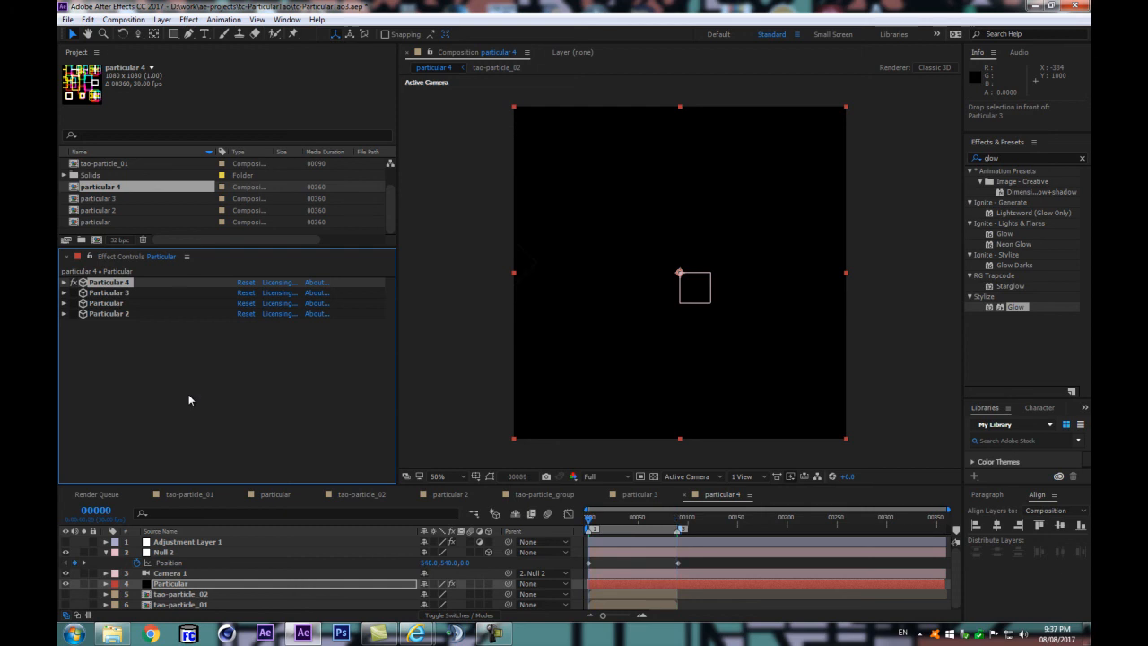
Step: Compare frames 89 and 0 with only Particular 4 enabled
key(k)
key(Page_Up)
click(590, 519)
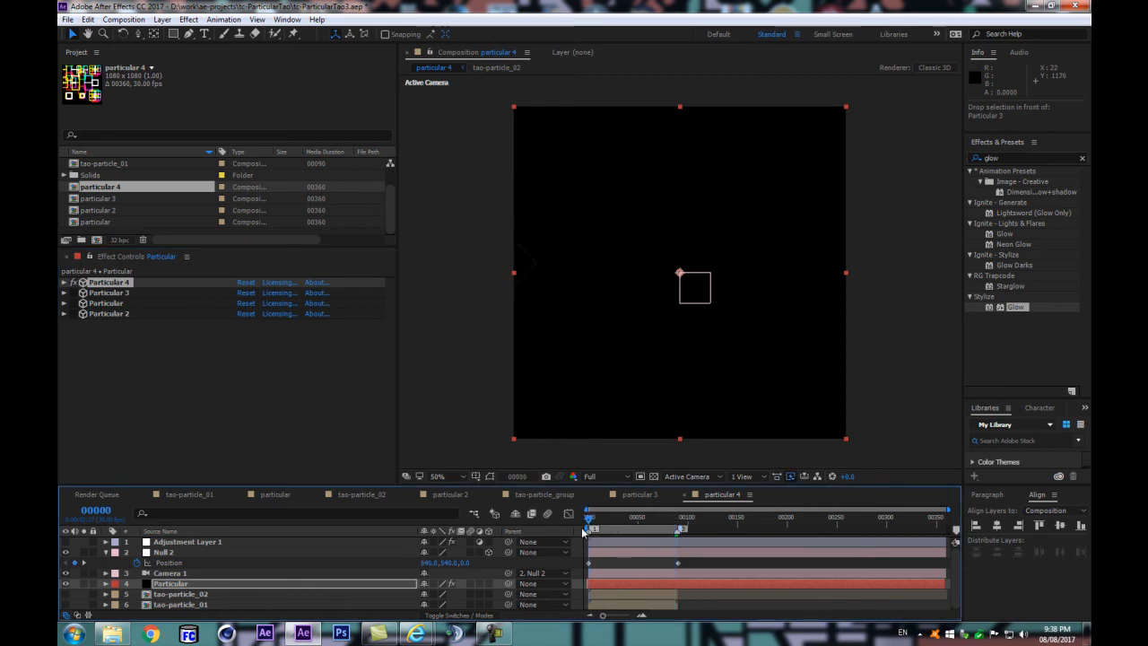
Step: Try Normal as the rendering Blend Mode of Particular 4, and set it back to None
click(64, 283)
drag(390, 320, 386, 465)
click(278, 424)
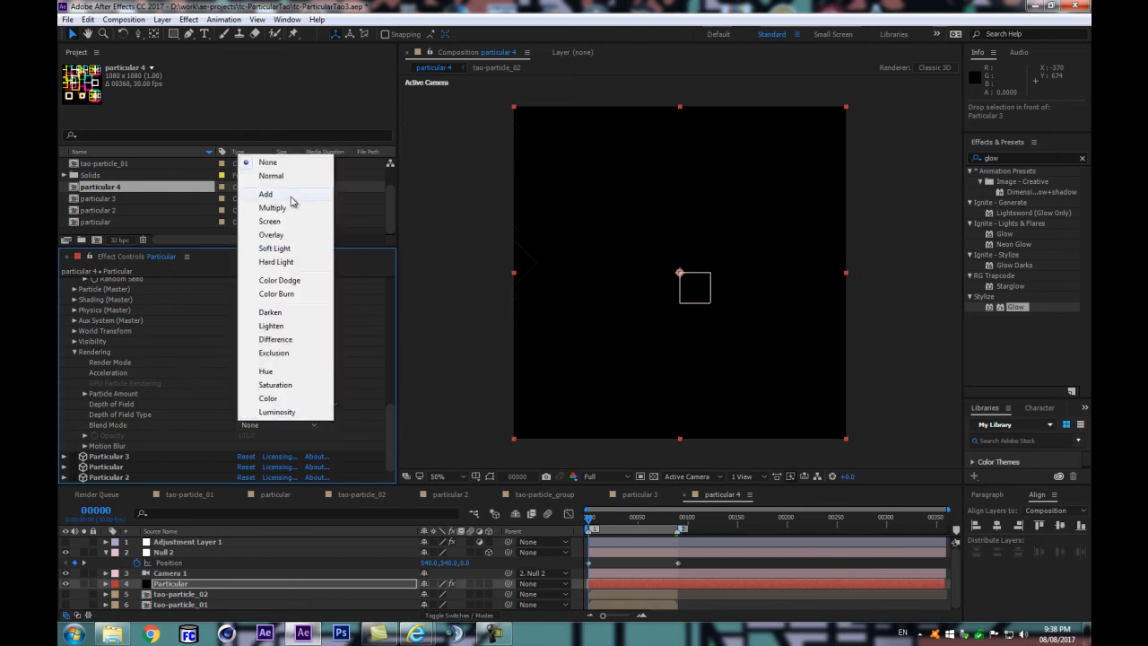
click(284, 173)
click(269, 425)
click(278, 162)
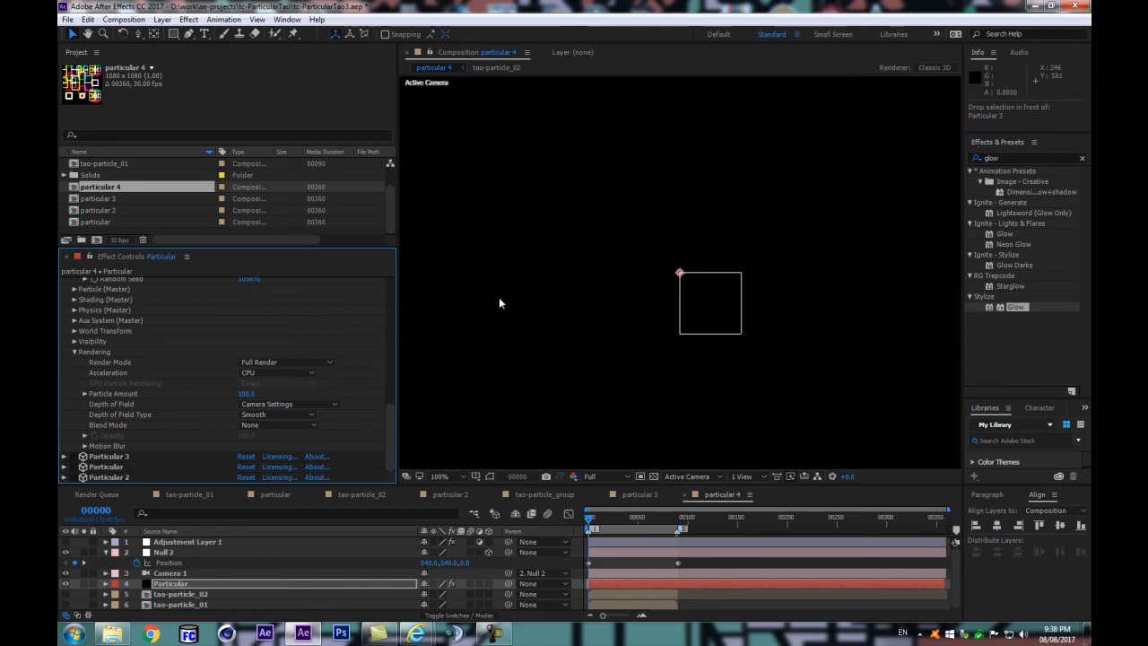
Step: Scrub through the camera move and preview the work area with only Particular 4 enabled
drag(606, 519, 650, 525)
click(589, 530)
key(space)
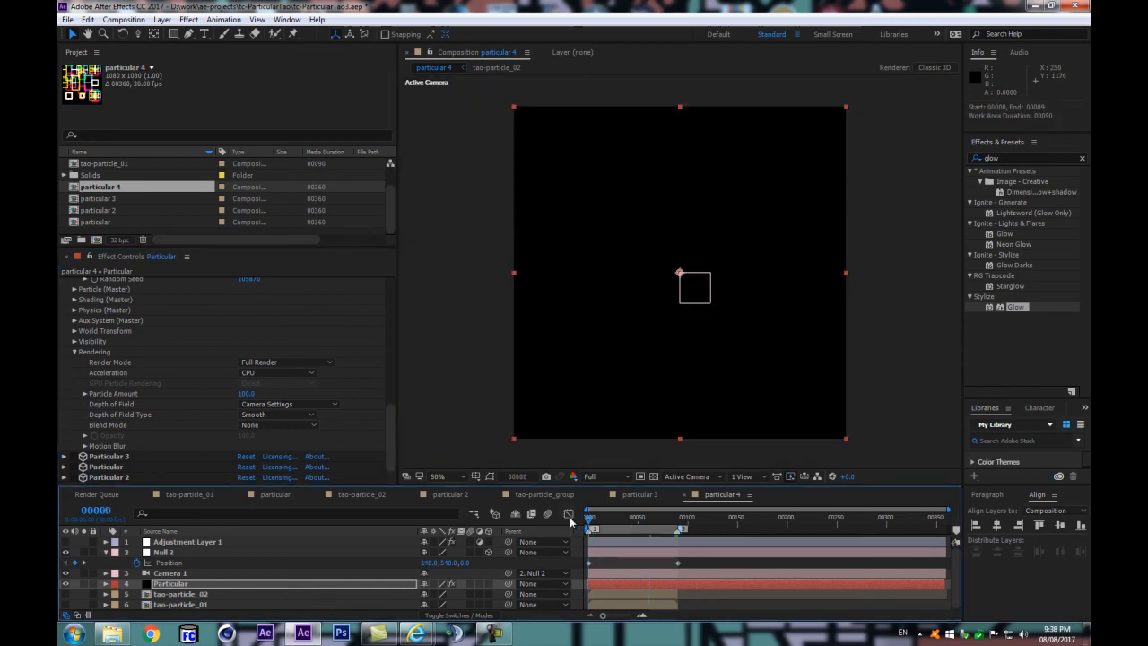
key(space)
Step: Collapse Particular 4 and re-enable the other three Particular effects
scroll(153, 351, up, 10)
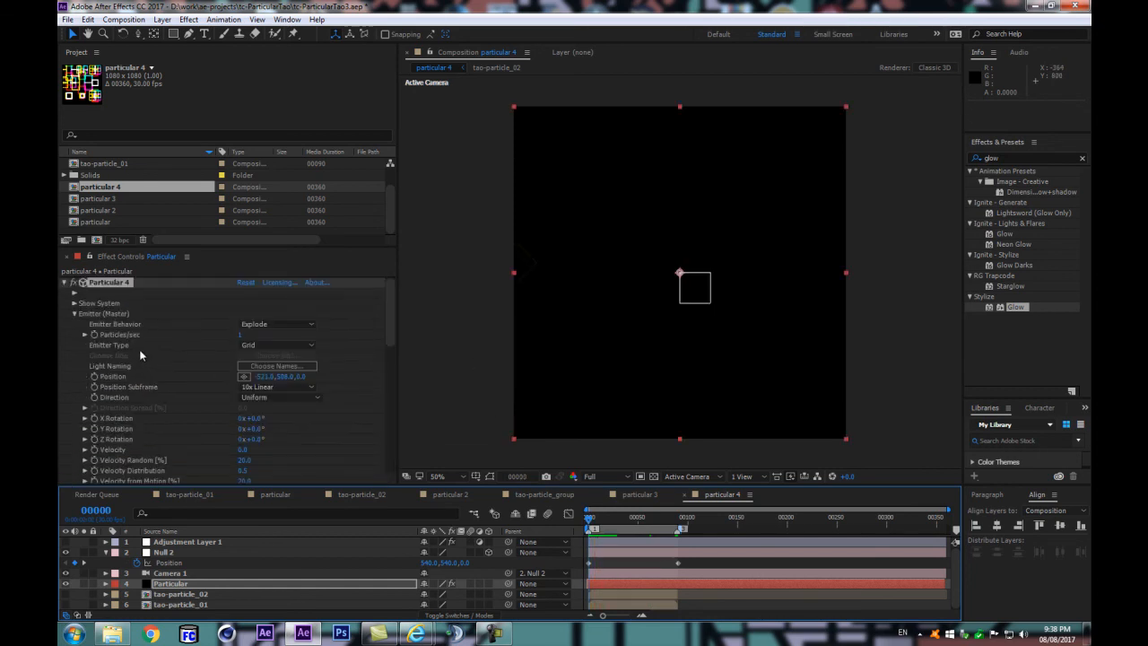
click(64, 282)
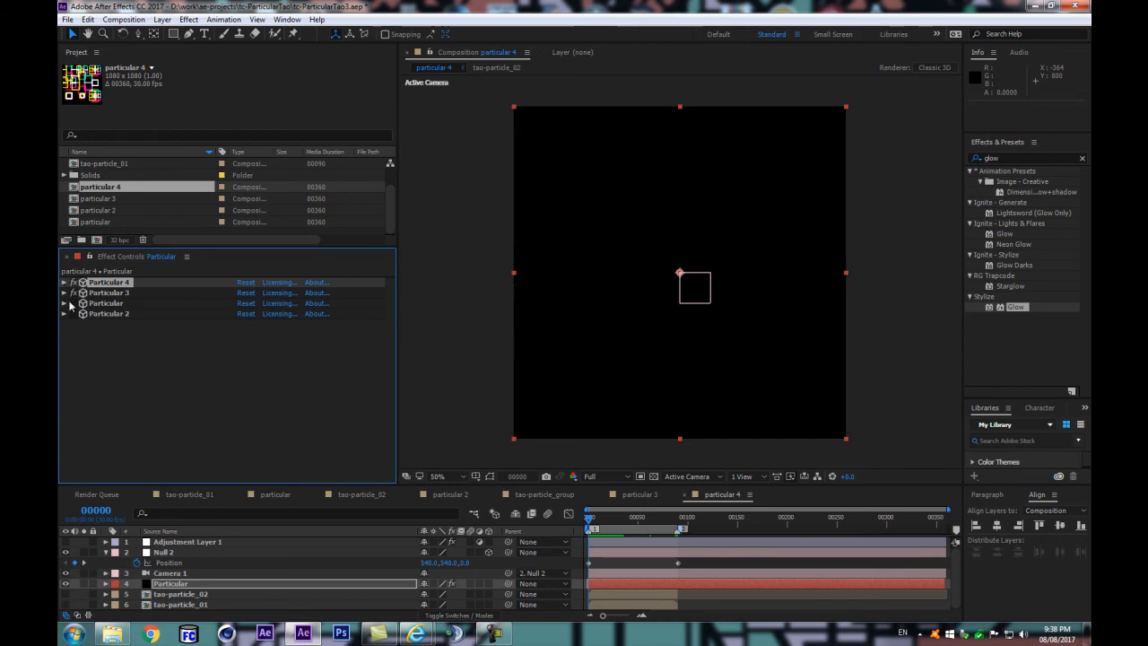
click(72, 303)
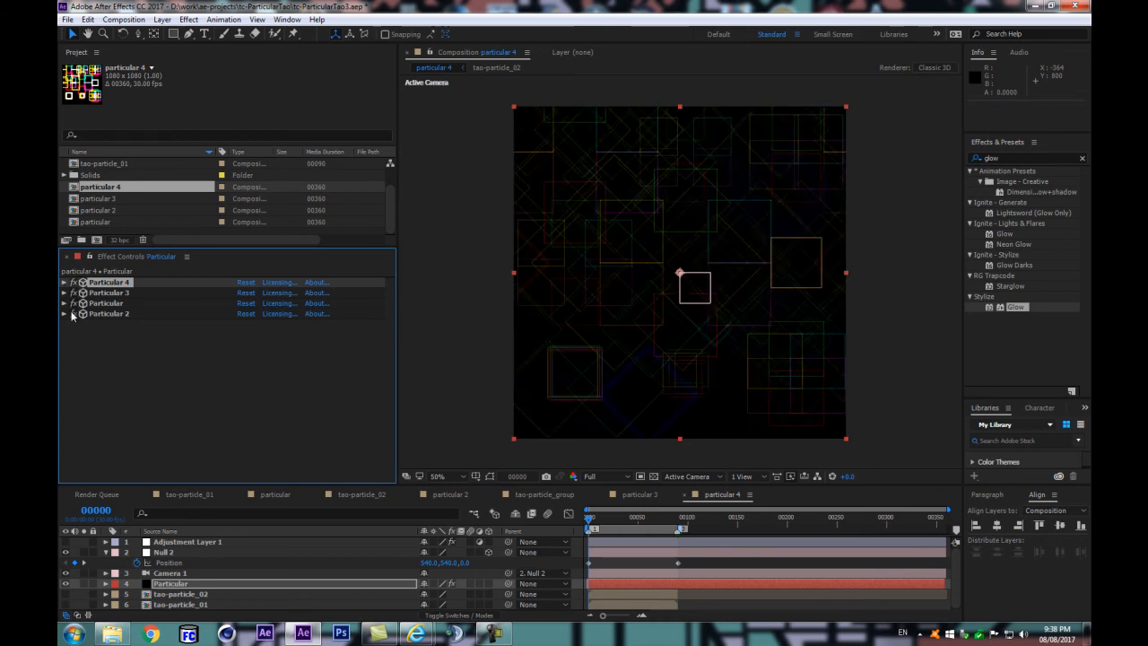
click(73, 313)
Step: Move Particular 4 to the end of the effect stack and change its rendering Blend Mode
drag(105, 284, 79, 313)
click(63, 313)
scroll(268, 454, down, 10)
click(269, 455)
click(288, 230)
drag(391, 432, 391, 302)
click(63, 314)
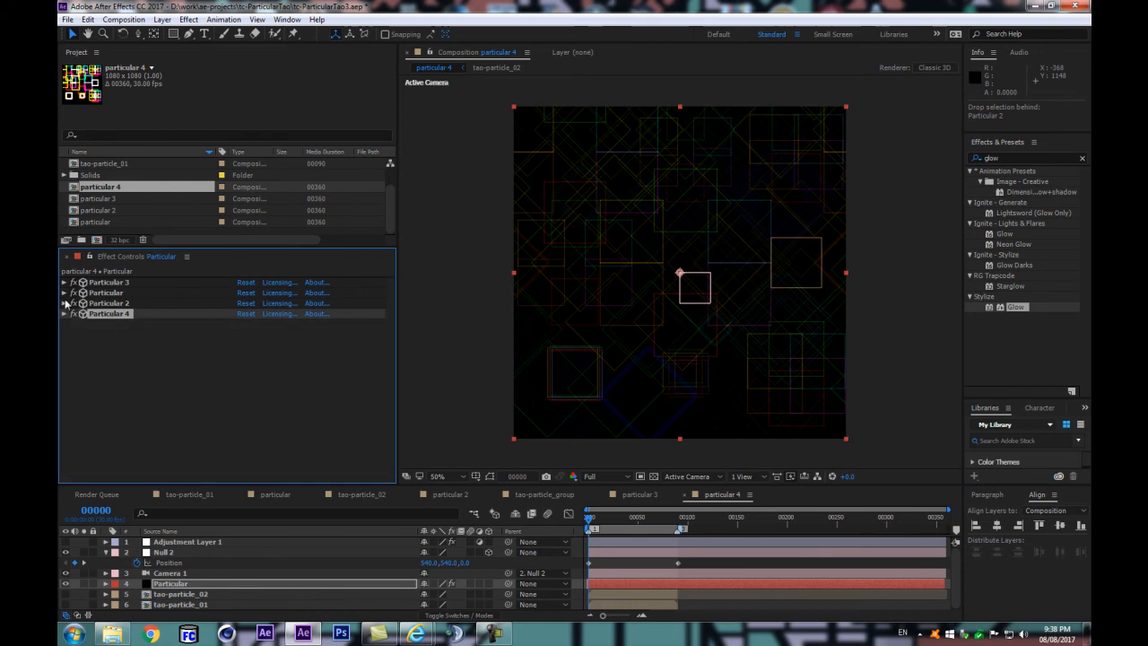
Step: Set the rendering Blend Mode of Particular 3 to Add and collapse the effect
click(64, 282)
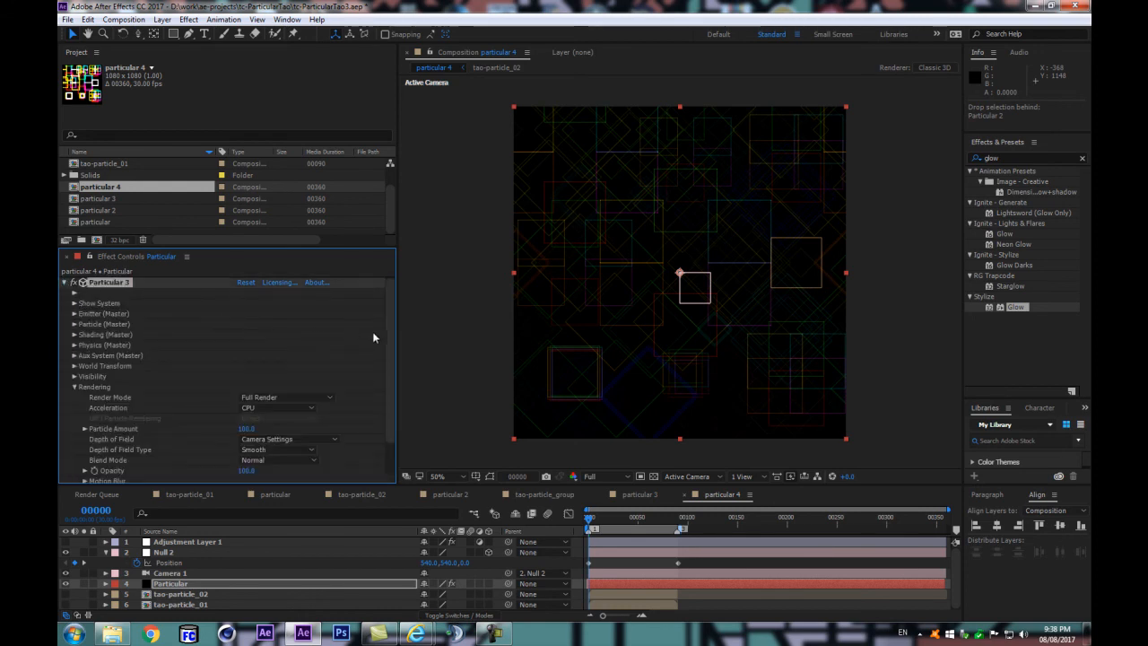
scroll(378, 419, down, 2)
click(264, 427)
click(273, 195)
click(64, 282)
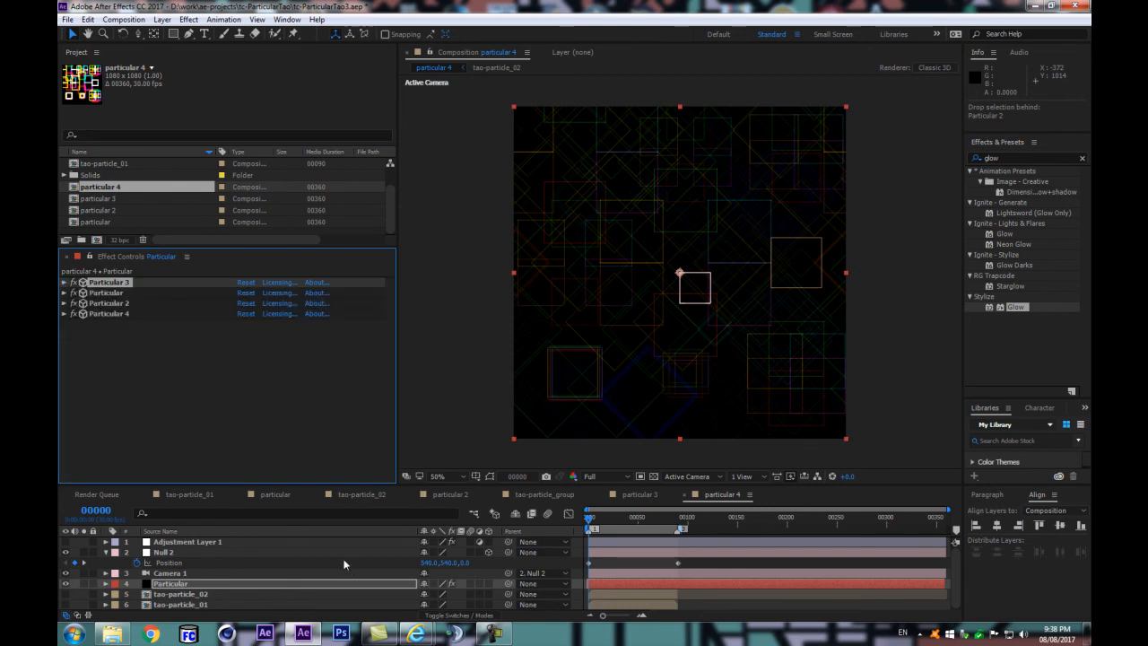
Step: Compare the pattern at frame 89 with Particular 4 enabled and disabled
key(k)
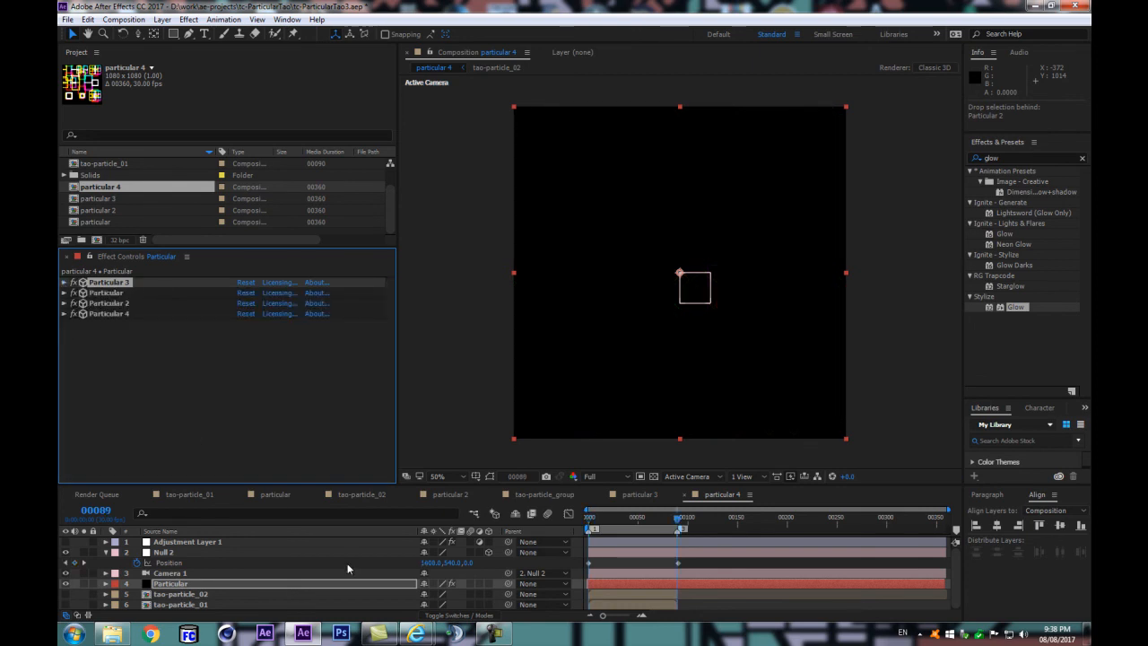
key(Page_Up)
click(97, 316)
click(73, 314)
click(73, 315)
click(74, 314)
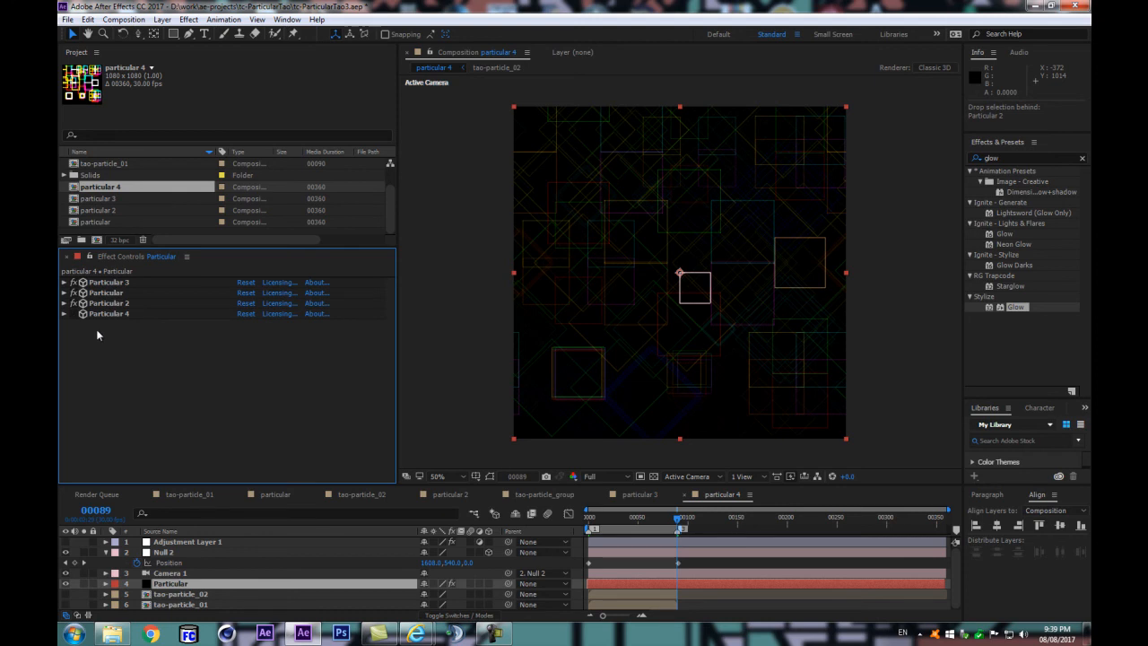
click(74, 315)
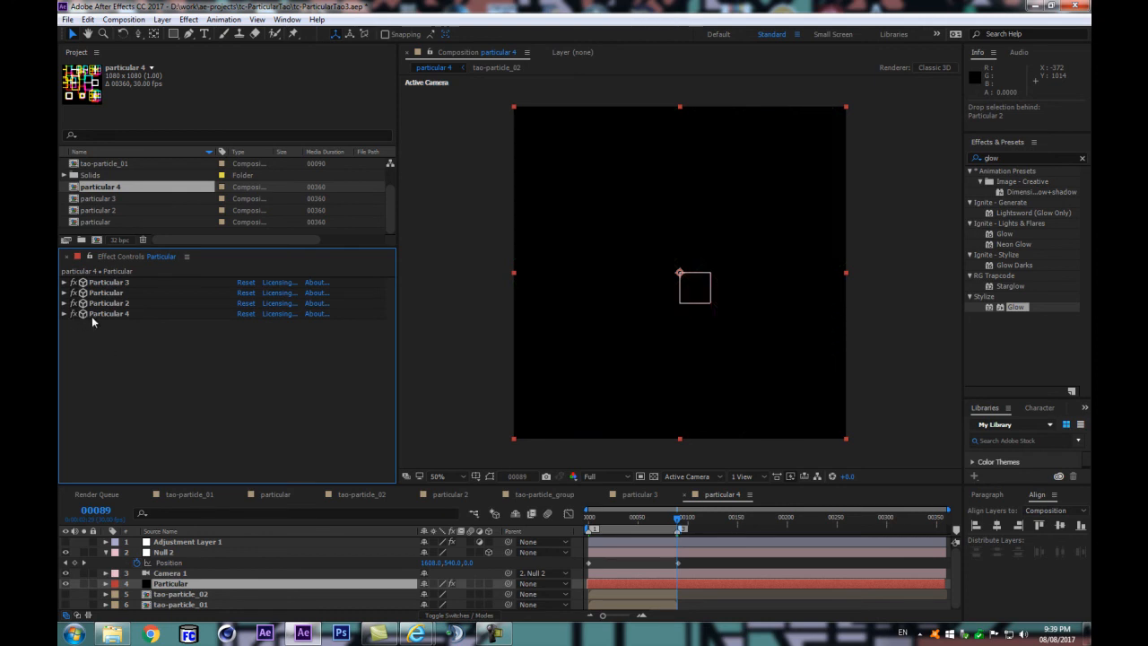
click(74, 315)
Step: Check Particular 4's emitter settings, collapse the effect, and leave it disabled
click(64, 314)
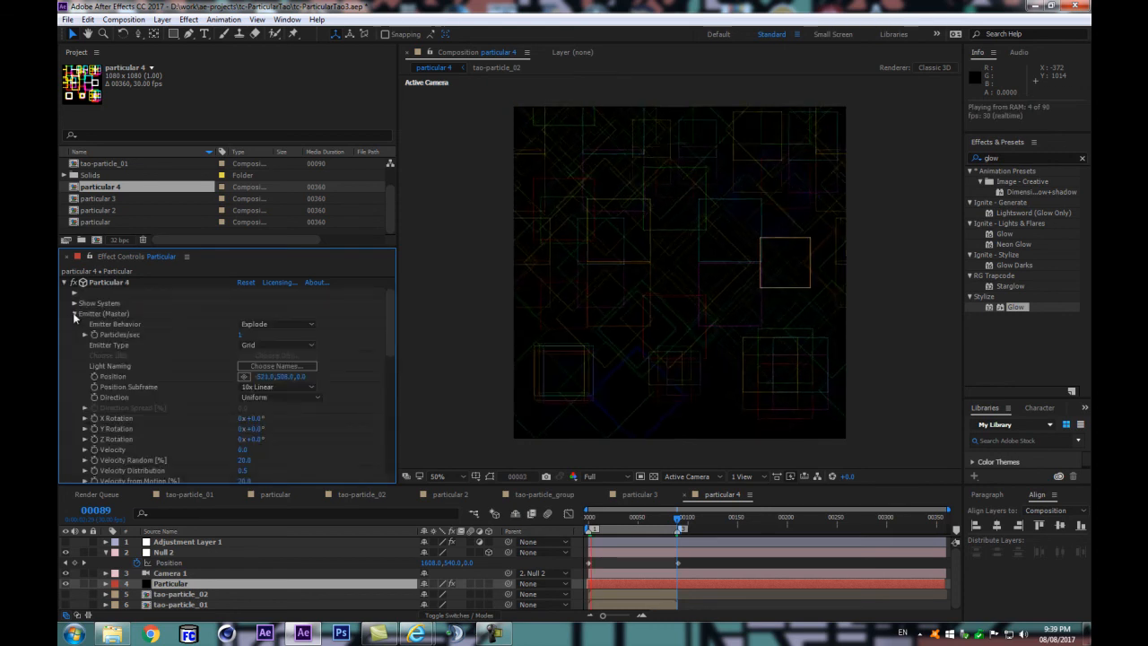
click(64, 283)
click(73, 314)
click(74, 314)
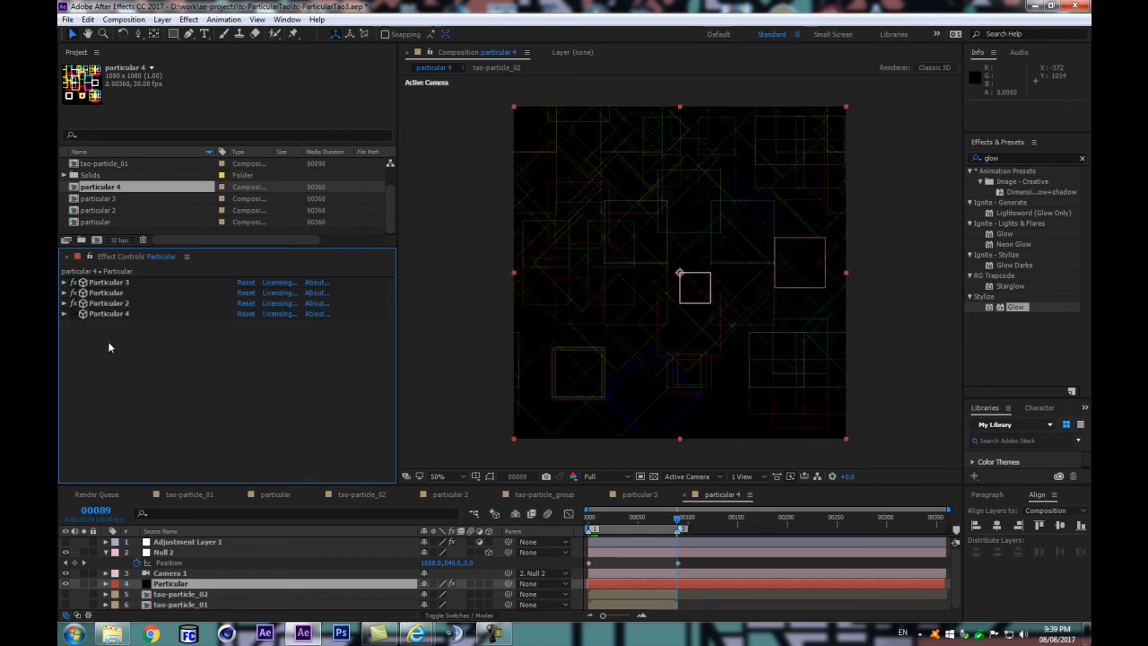
Step: Preview the loop with Particular 4 disabled, and compare the pattern at frames 0, 1 and 89
click(167, 587)
key(space)
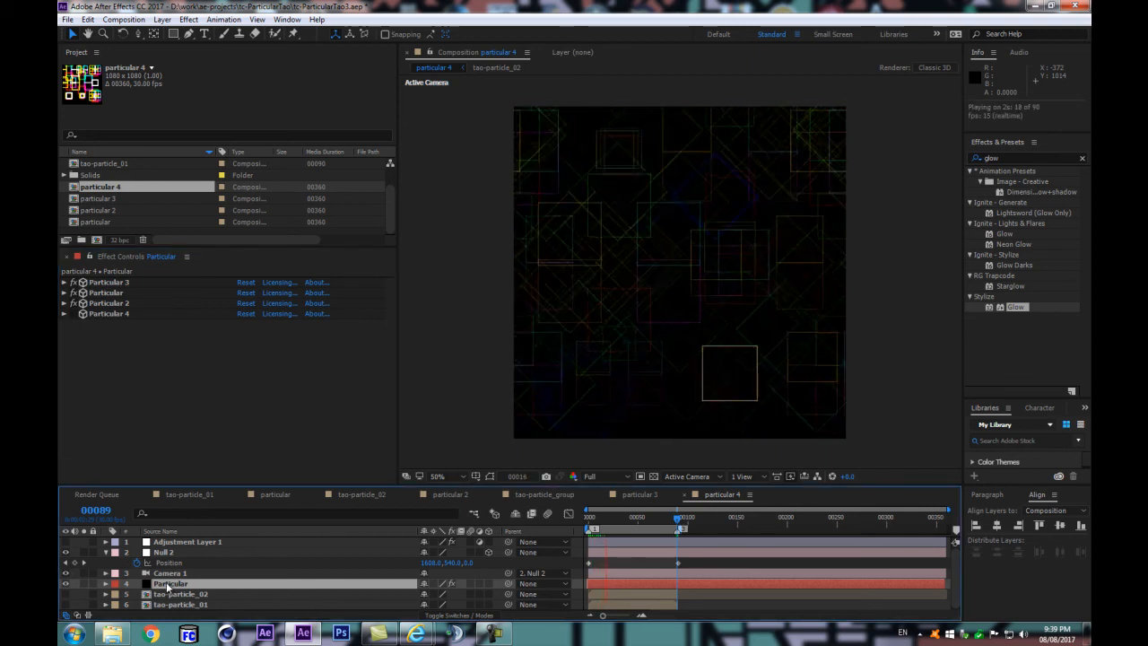
key(space)
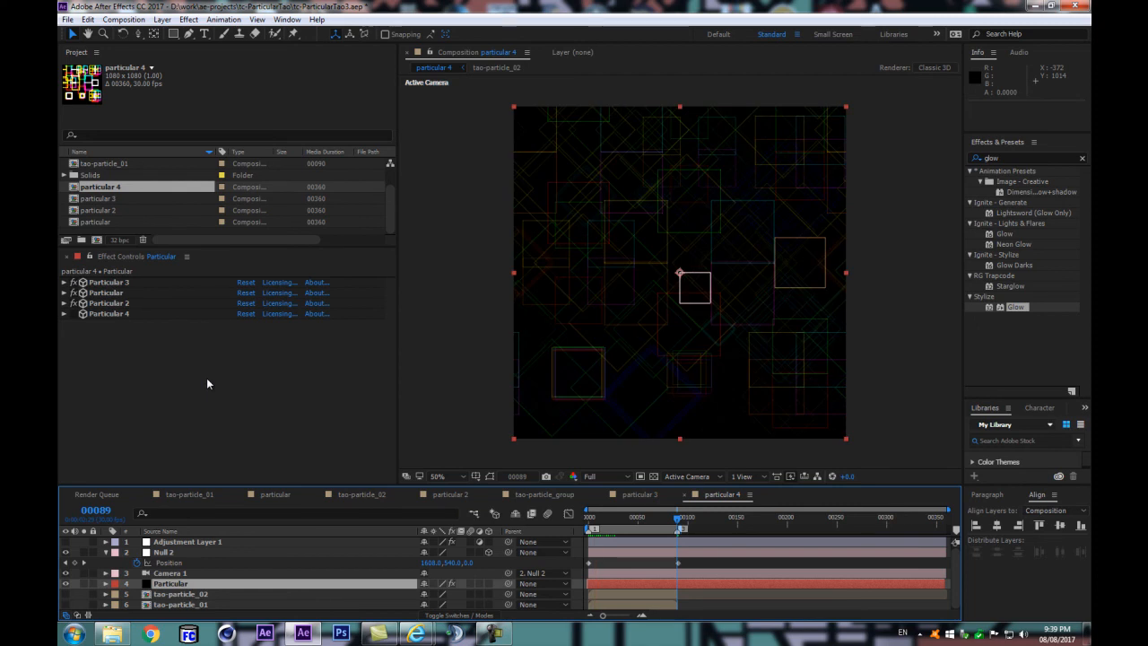
key(Home)
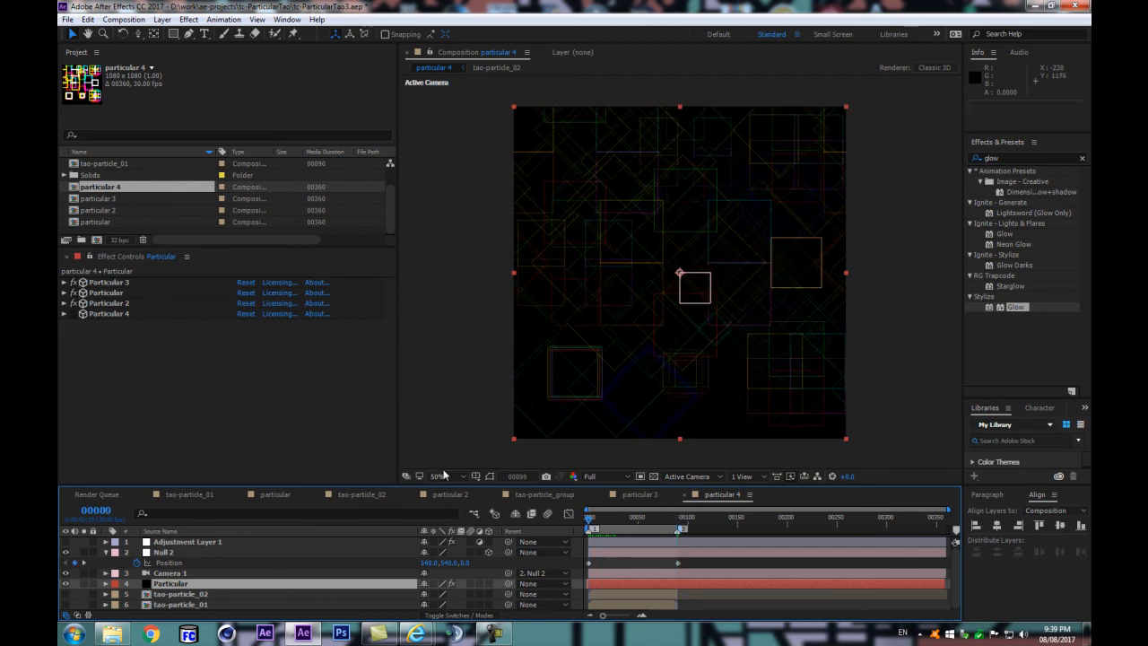
key(Page_Down)
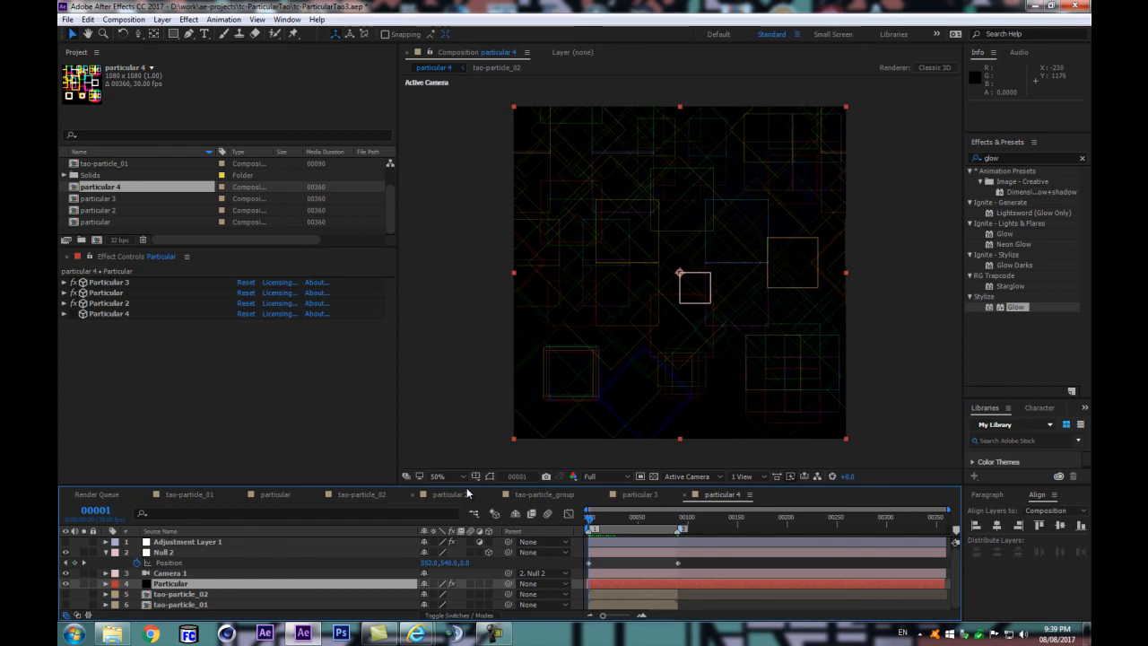
key(space)
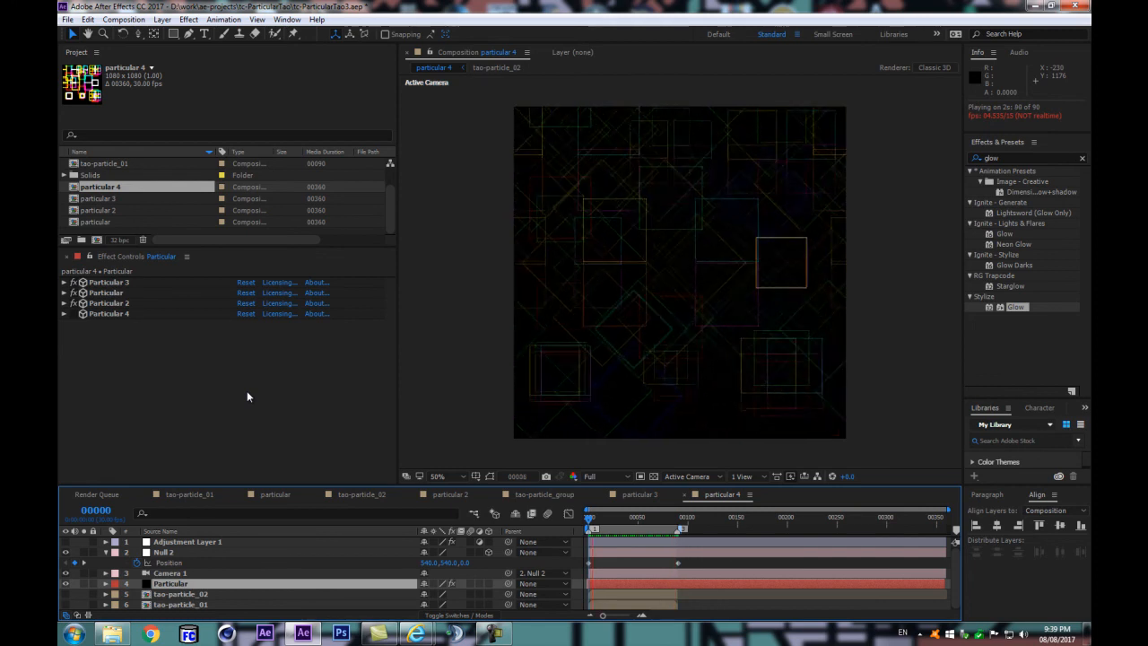
key(space)
key(k)
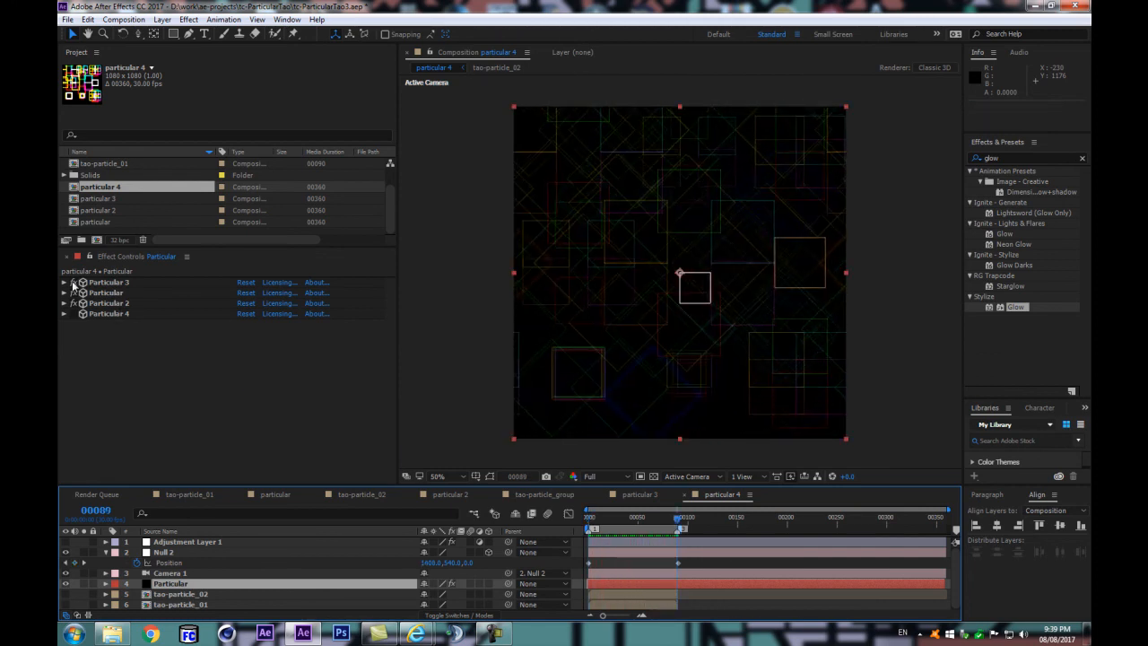
Step: Compare the pattern at frame 89 with Particular 3 and Particular each toggled off and on
click(73, 282)
click(74, 282)
click(74, 293)
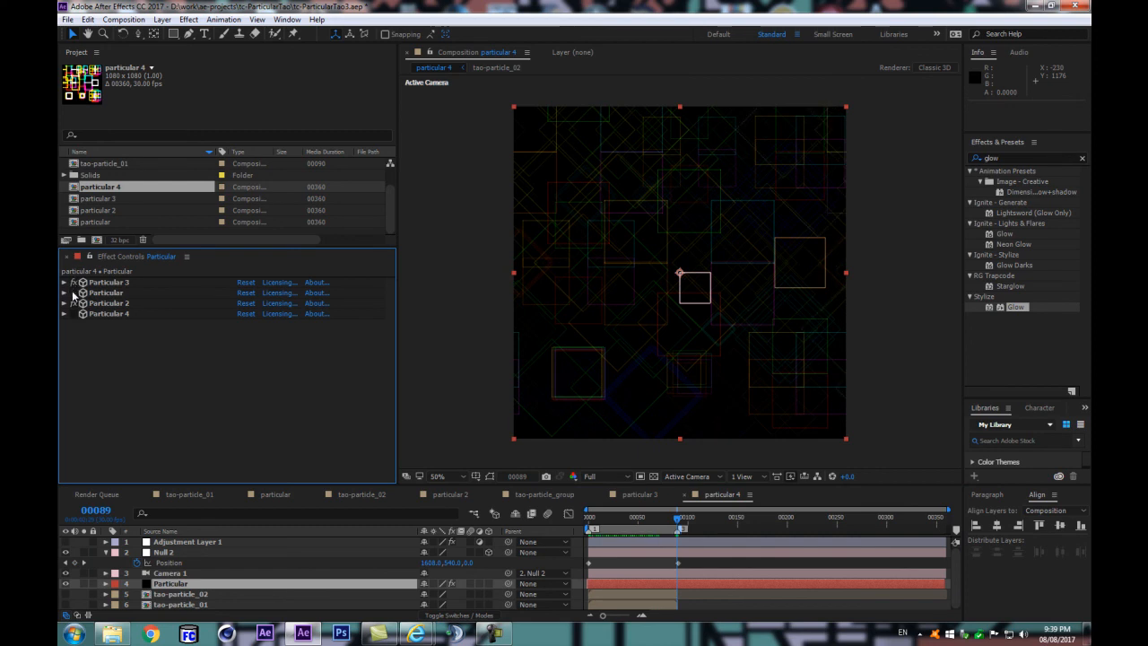
click(74, 294)
Step: Delete the Particular 4 effect from the Particular layer
click(95, 294)
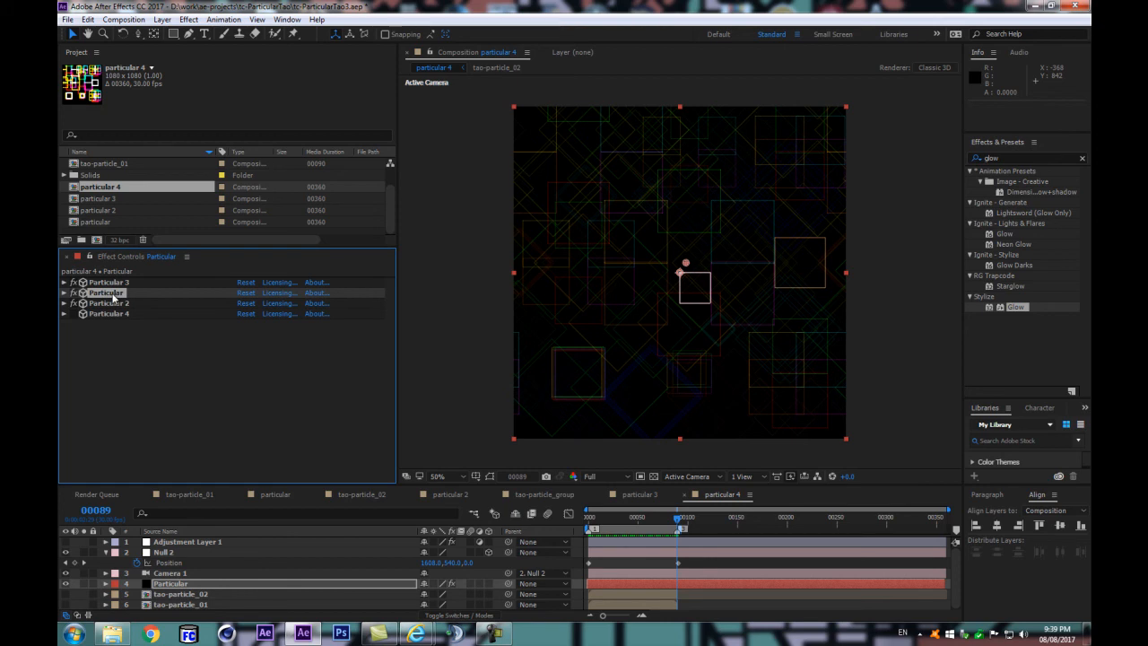
click(103, 312)
click(73, 314)
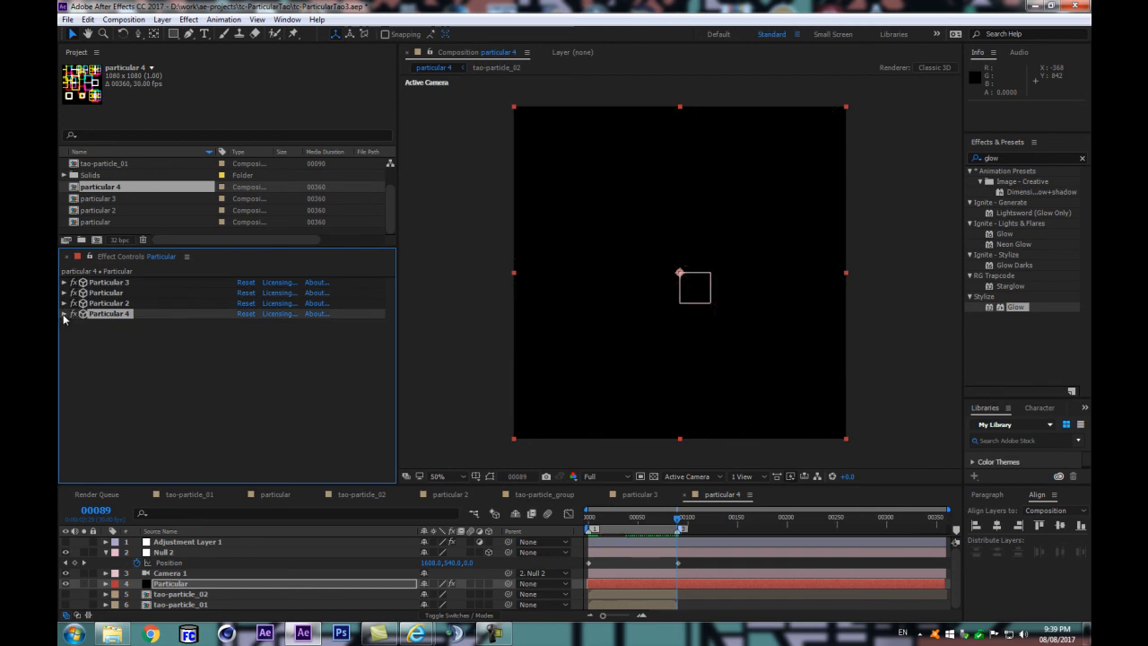
key(Delete)
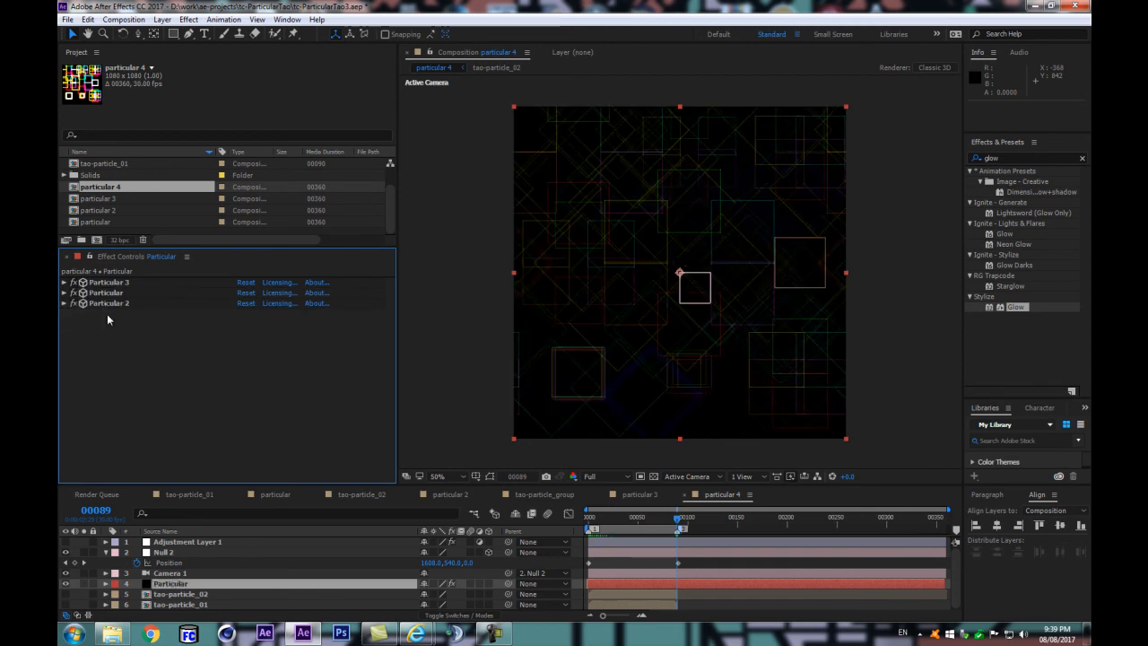
Step: Duplicate the Particular effect, turn off Particular 3 and the original Particular, and check the copy's contribution at frame 0
click(104, 297)
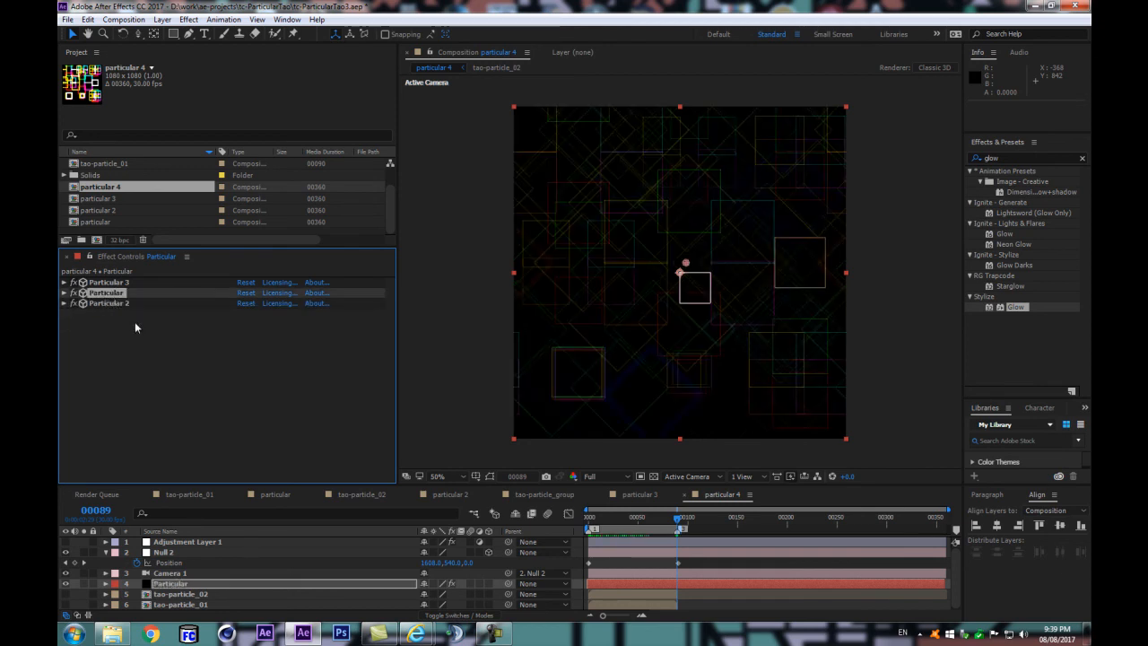
key(ctrl+z)
click(65, 284)
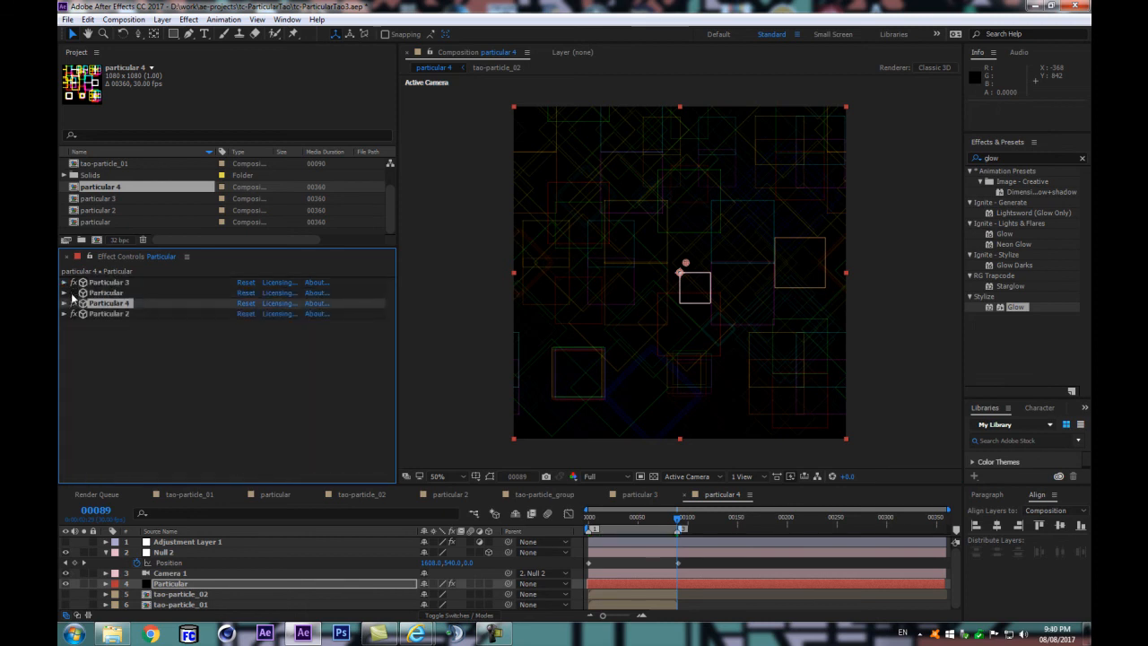
key(Home)
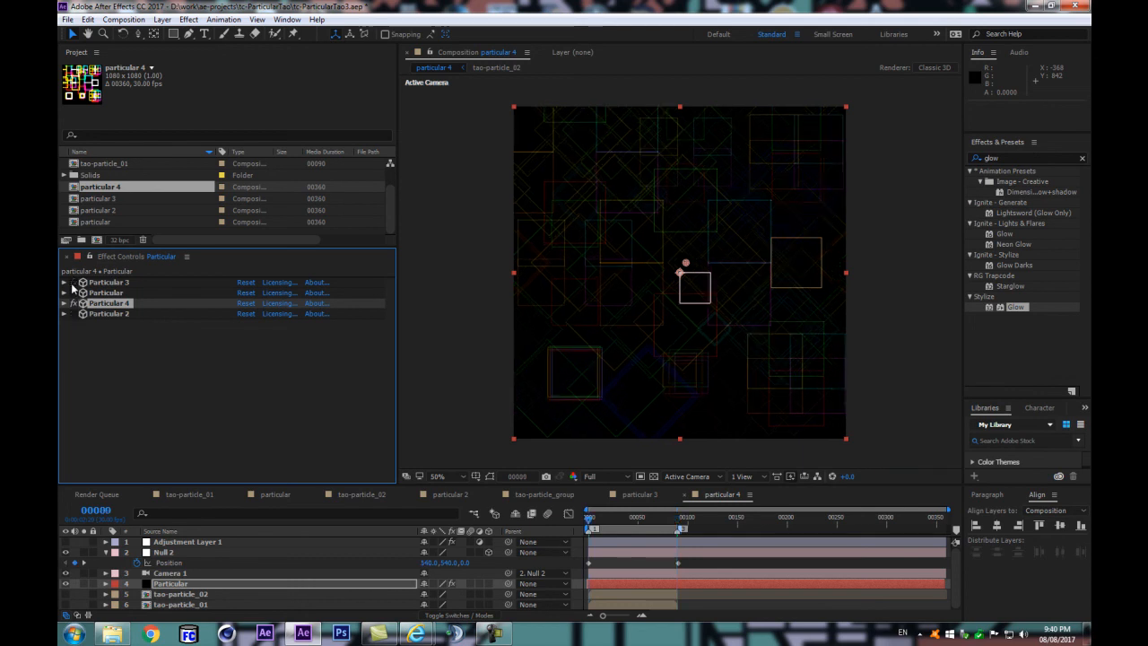
click(73, 305)
click(72, 305)
Step: Offset Particular 4's emitter Position X by -1080 to -521, and re-enable the original Particular effect
click(66, 306)
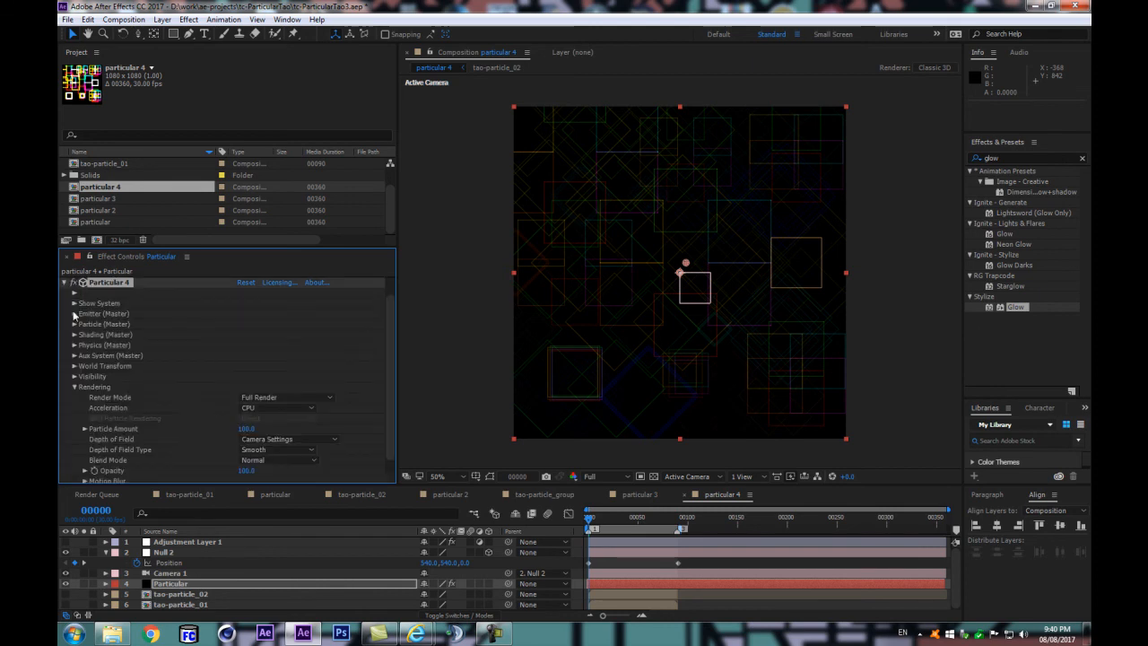
click(75, 314)
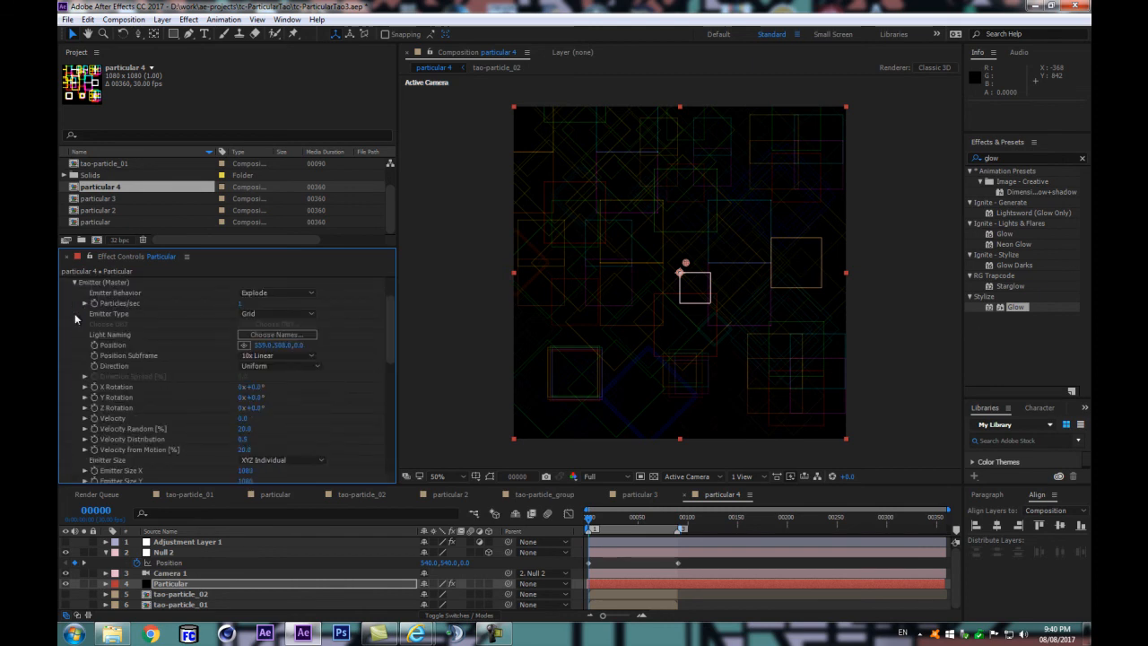
click(263, 345)
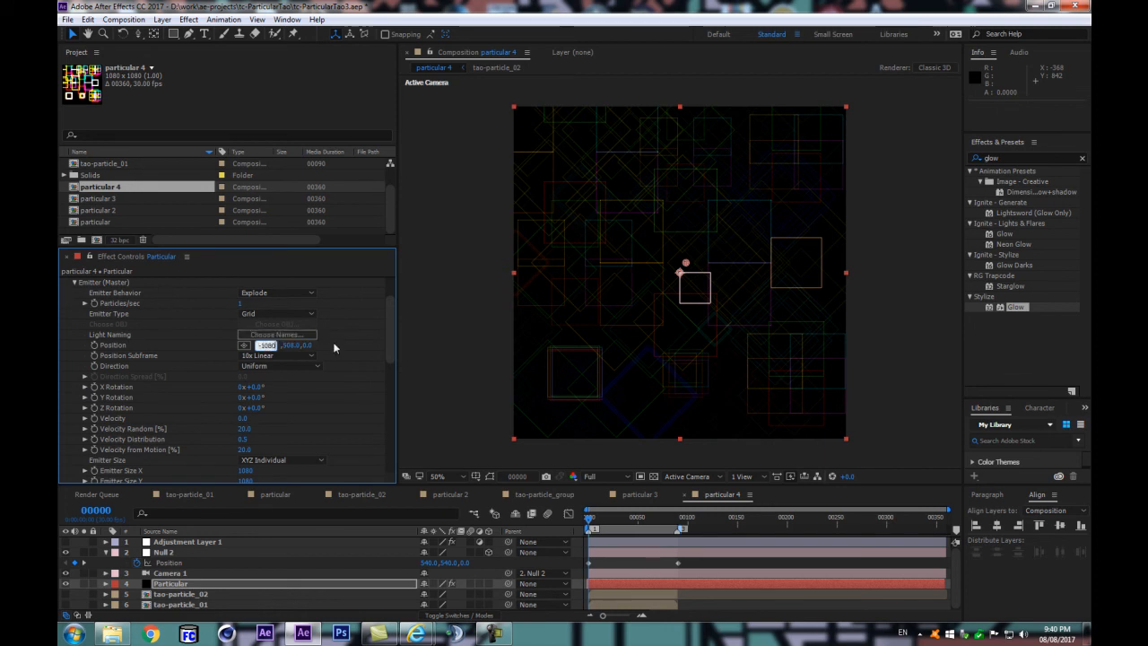
text(-1080)
key(Return)
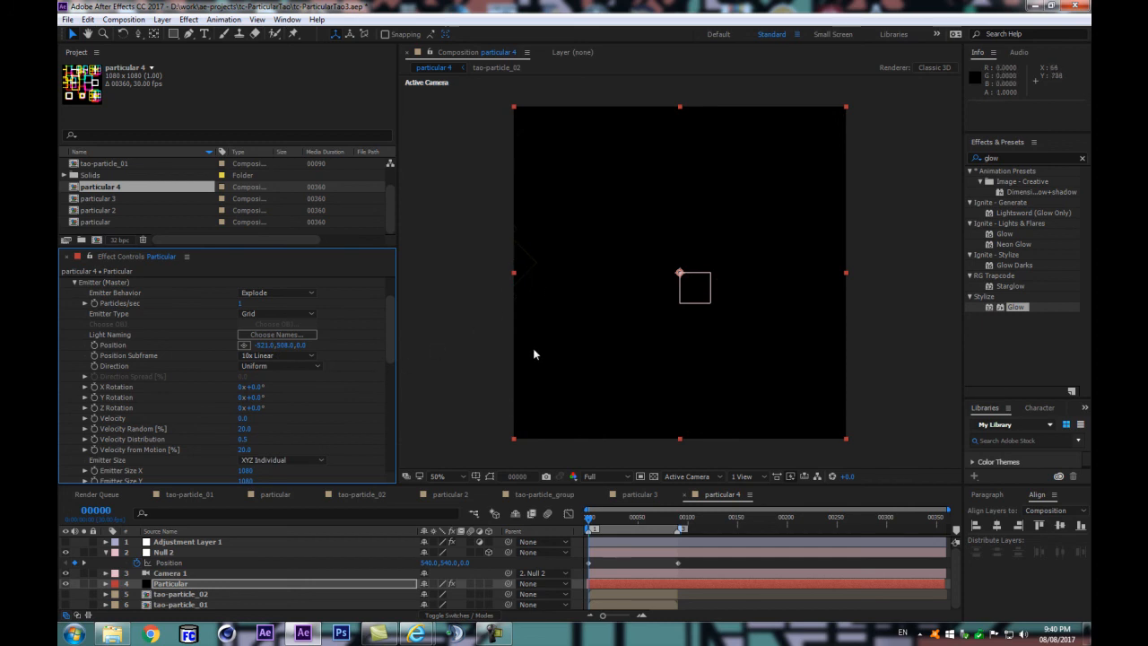
scroll(378, 330, up, 2)
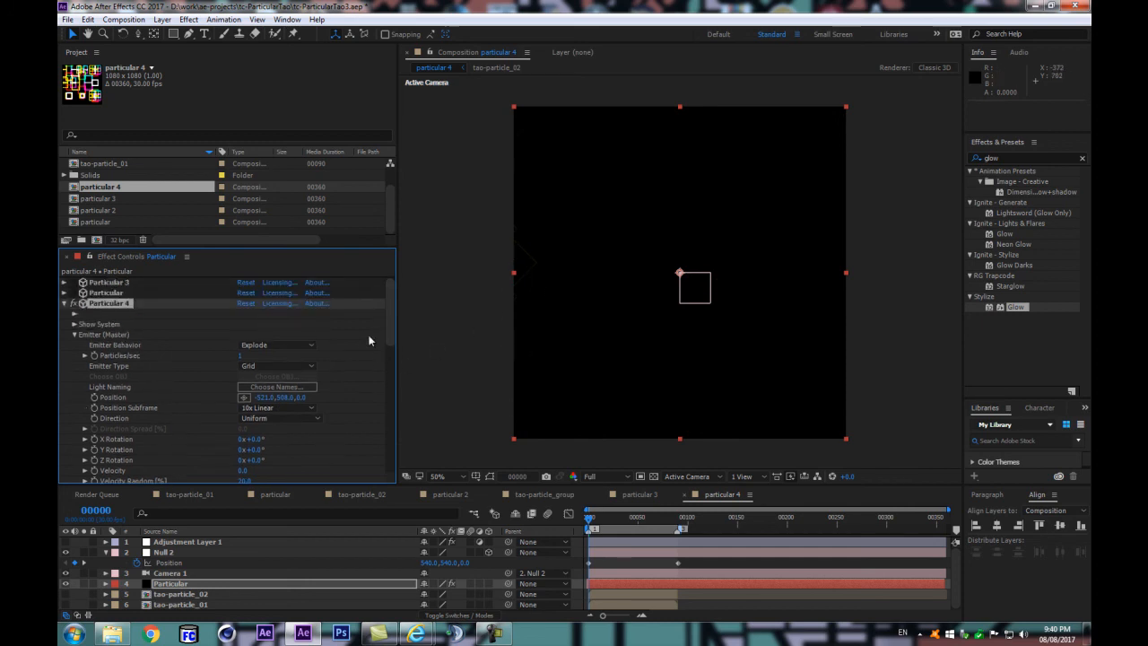
click(73, 294)
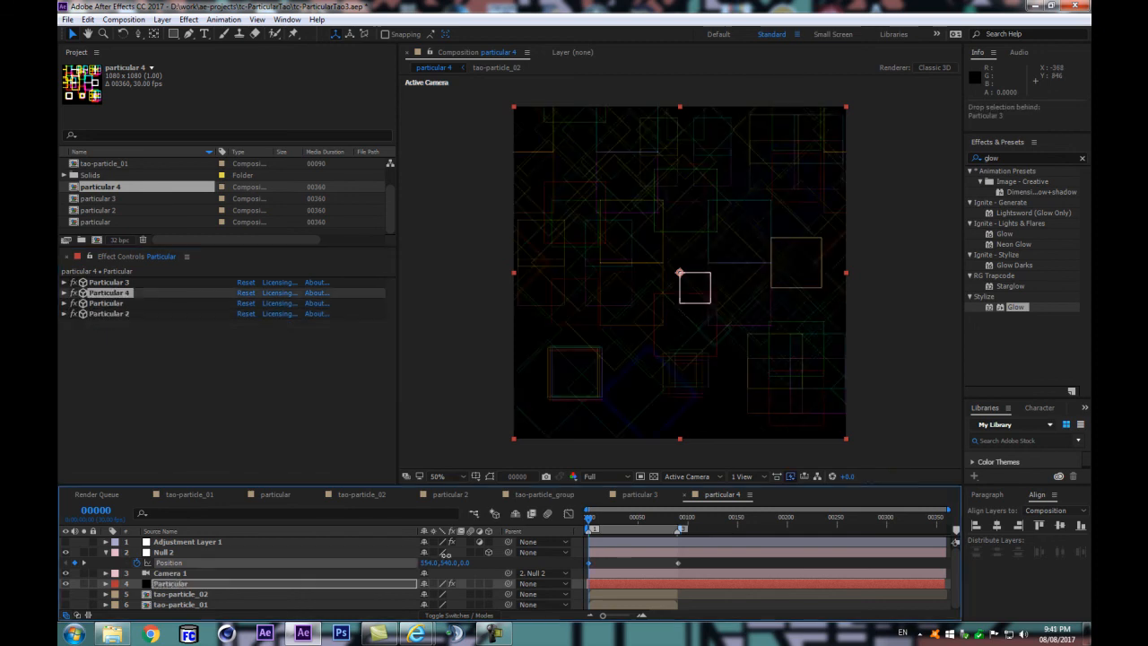
Step: Try shifted X positions for Null 2 at frame 0, undoing the first shift and setting X to 507
drag(432, 563, 400, 567)
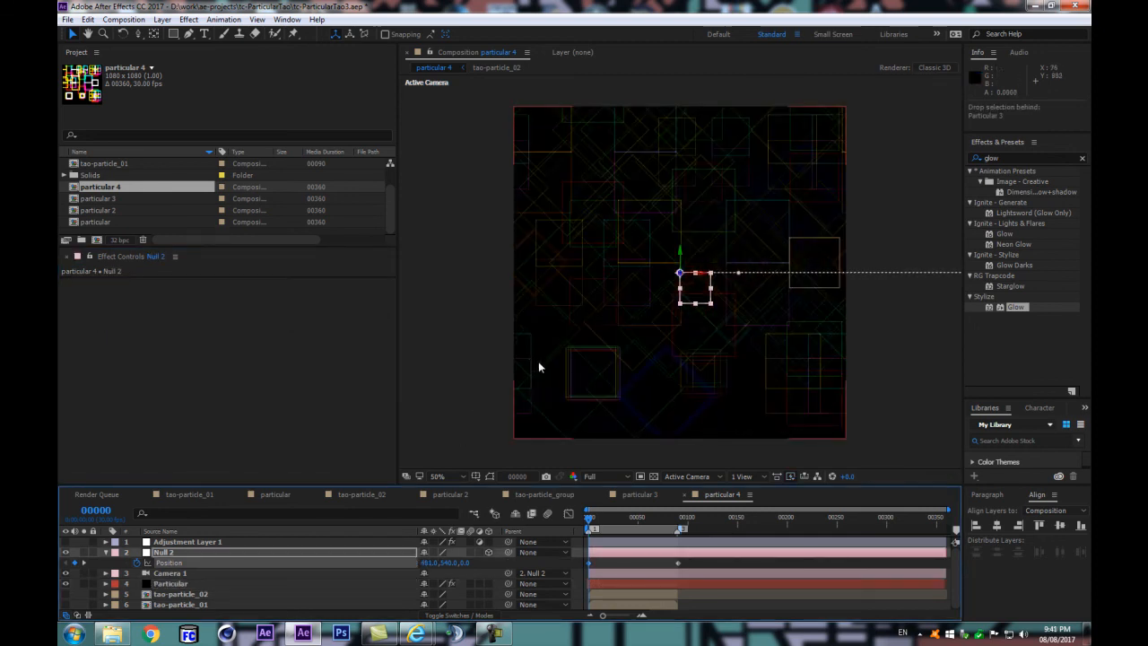
key(ctrl+z)
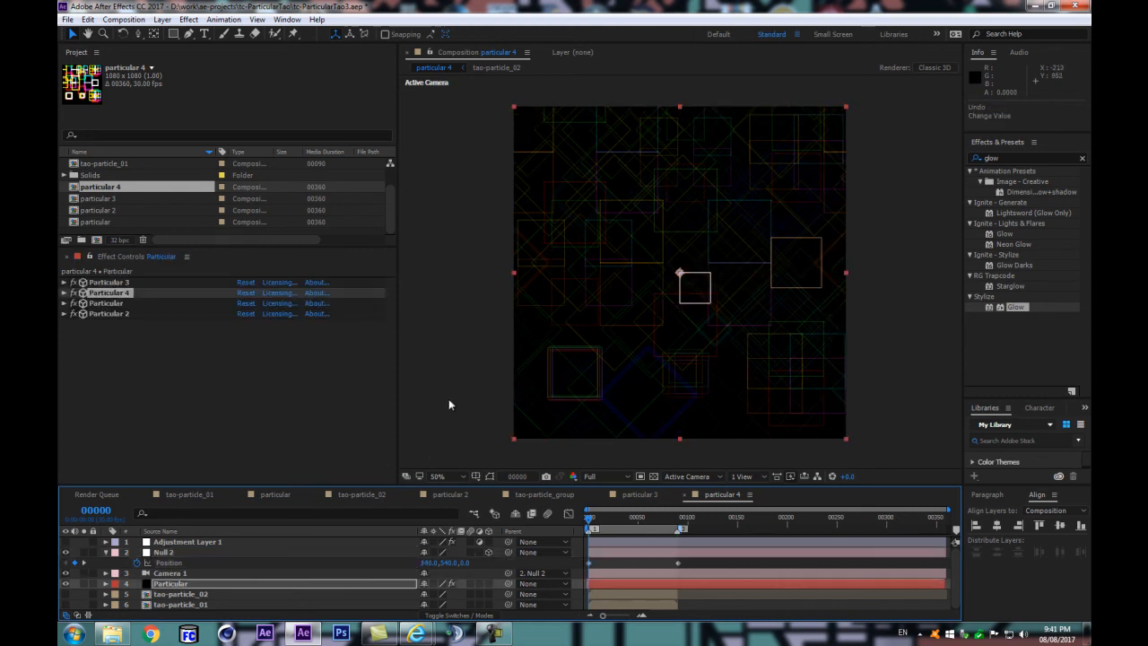
click(426, 560)
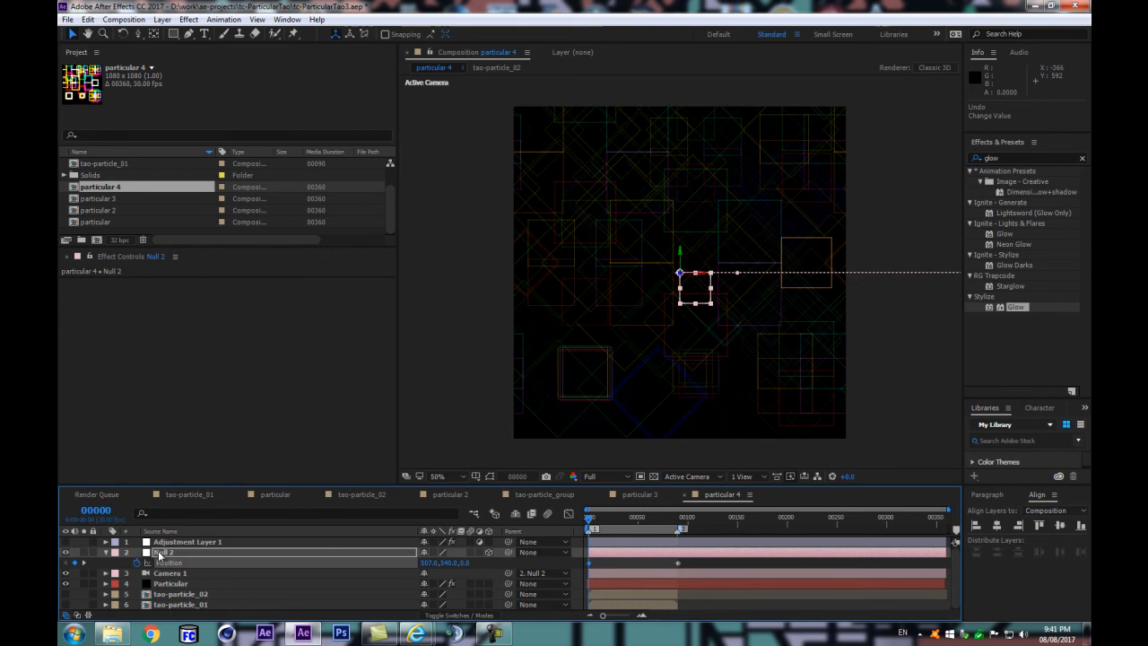
Step: Disable the duplicated Particular 4 effect on the Particular layer and delete it
click(170, 583)
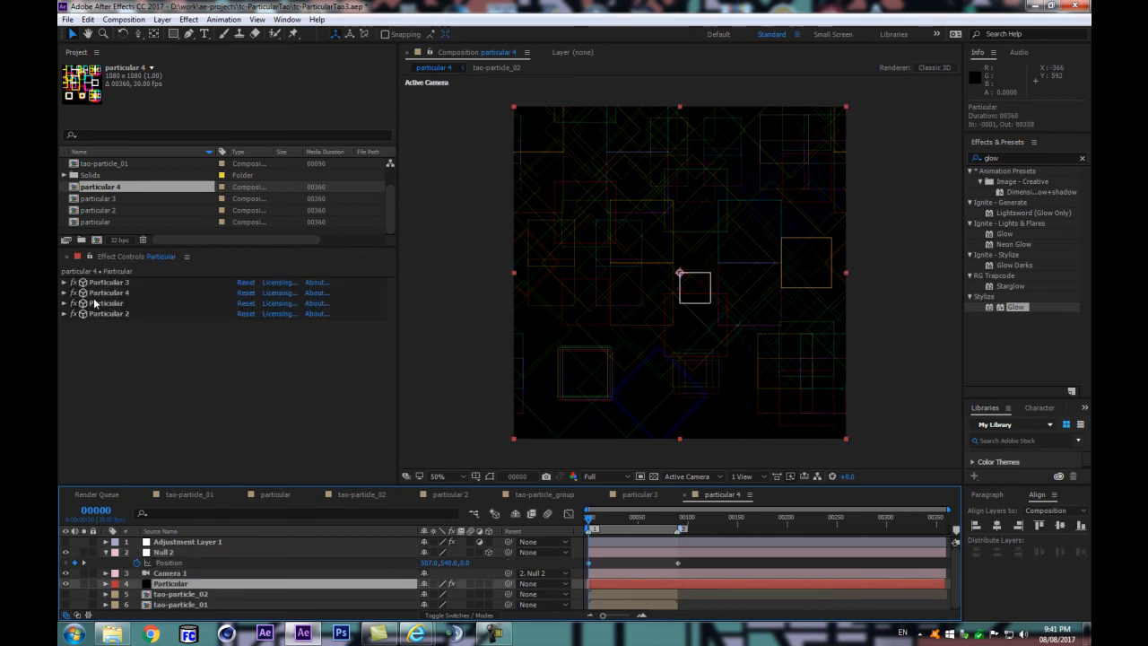
click(74, 293)
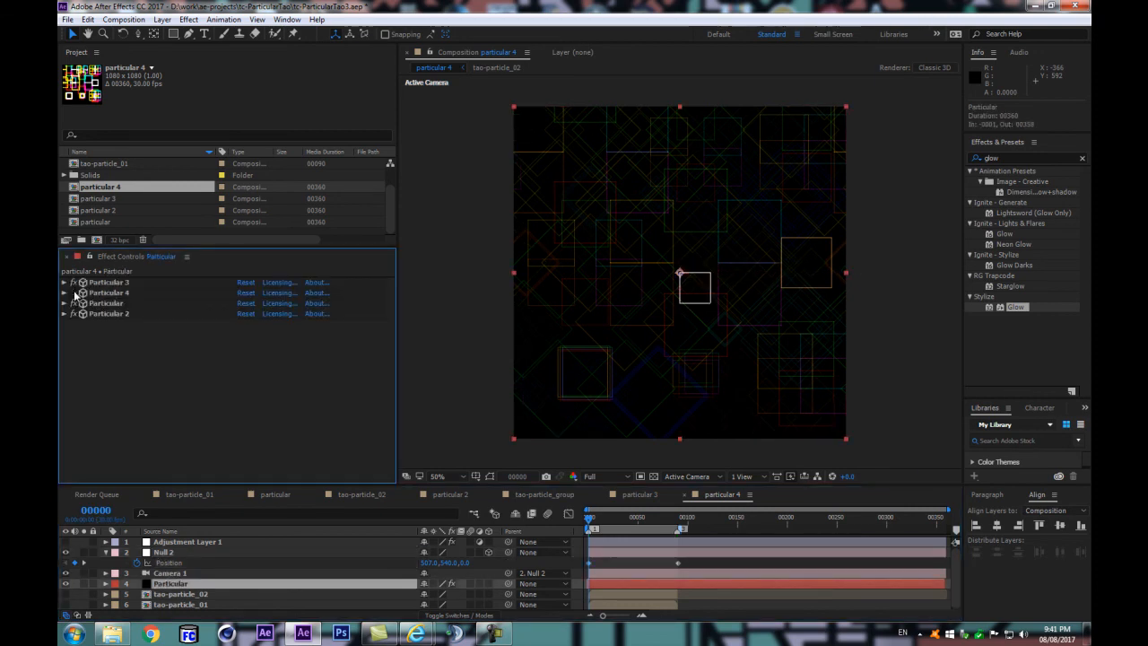
click(101, 295)
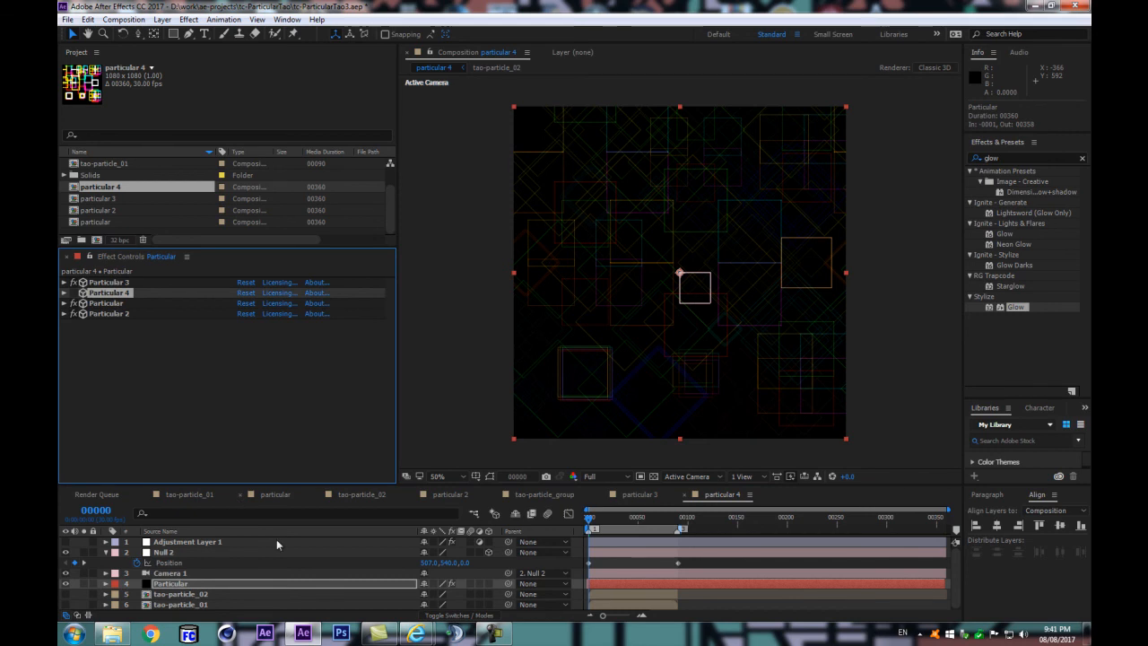
key(End)
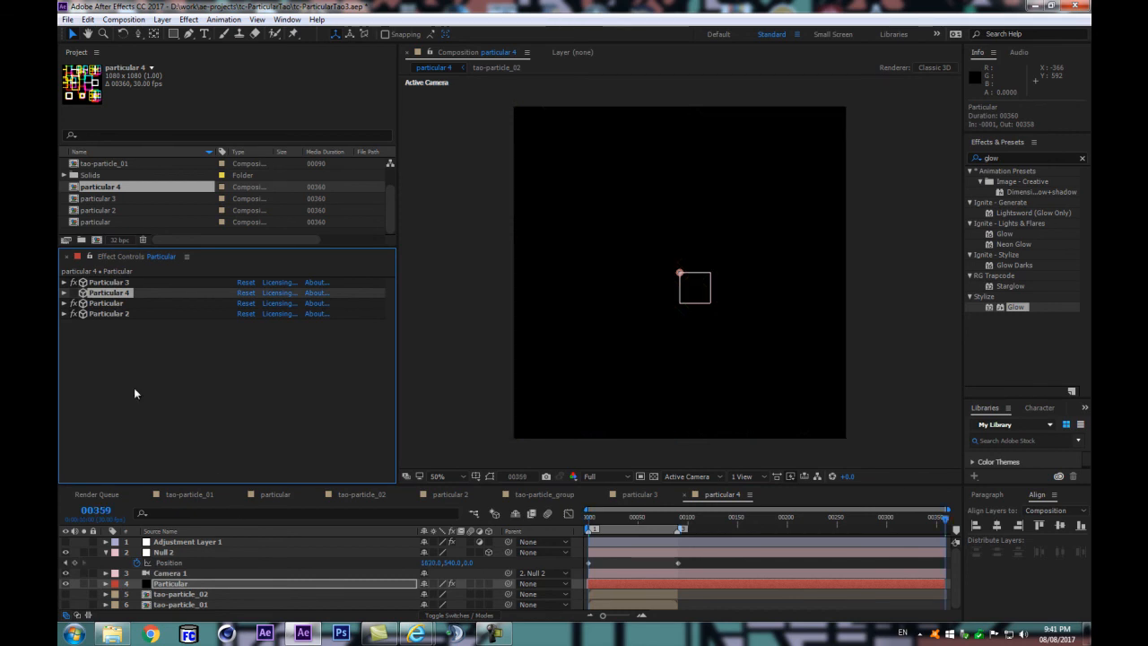
key(Delete)
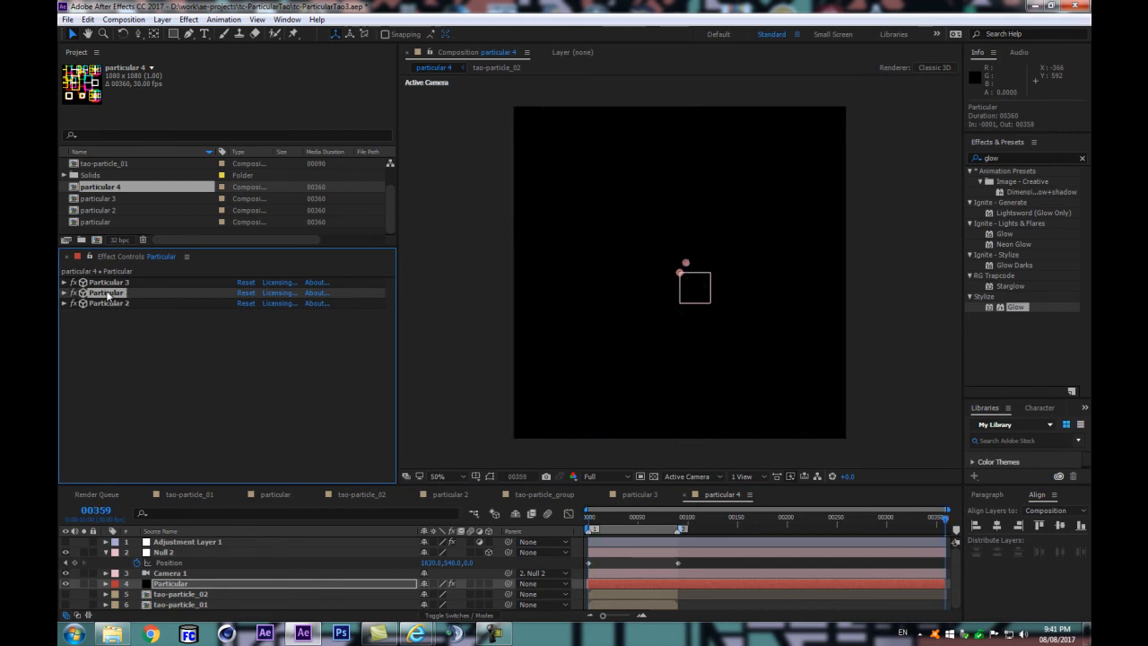
Step: Preview the animation from frame 0, make Adjustment Layer 1 visible, and preview the glowing loop
drag(589, 521, 565, 527)
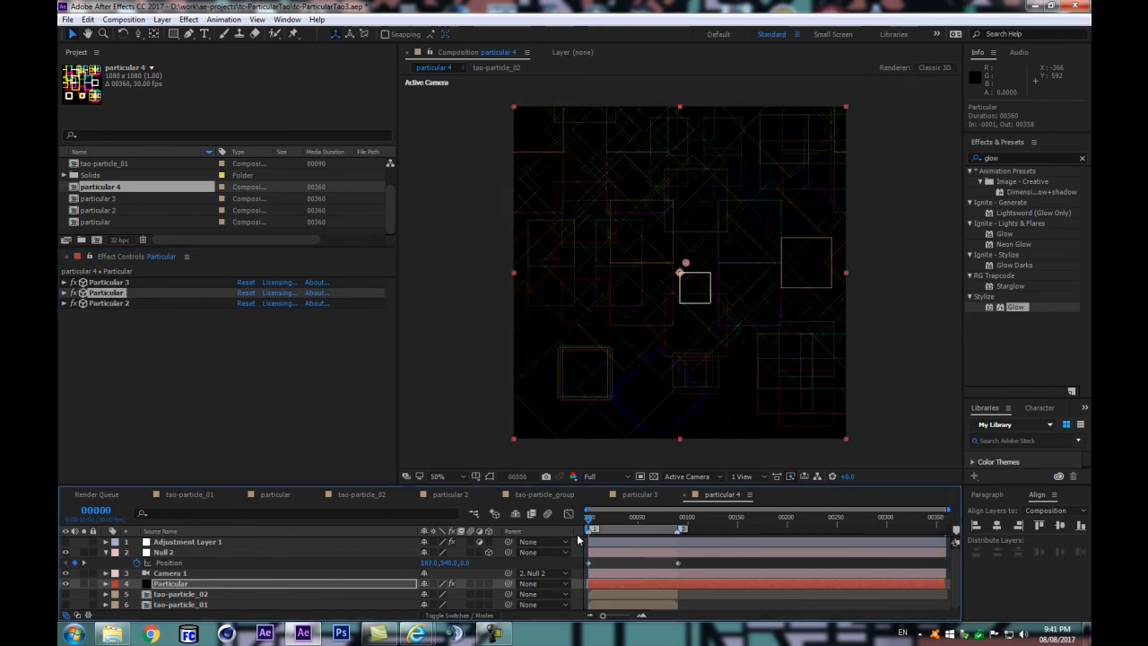
key(space)
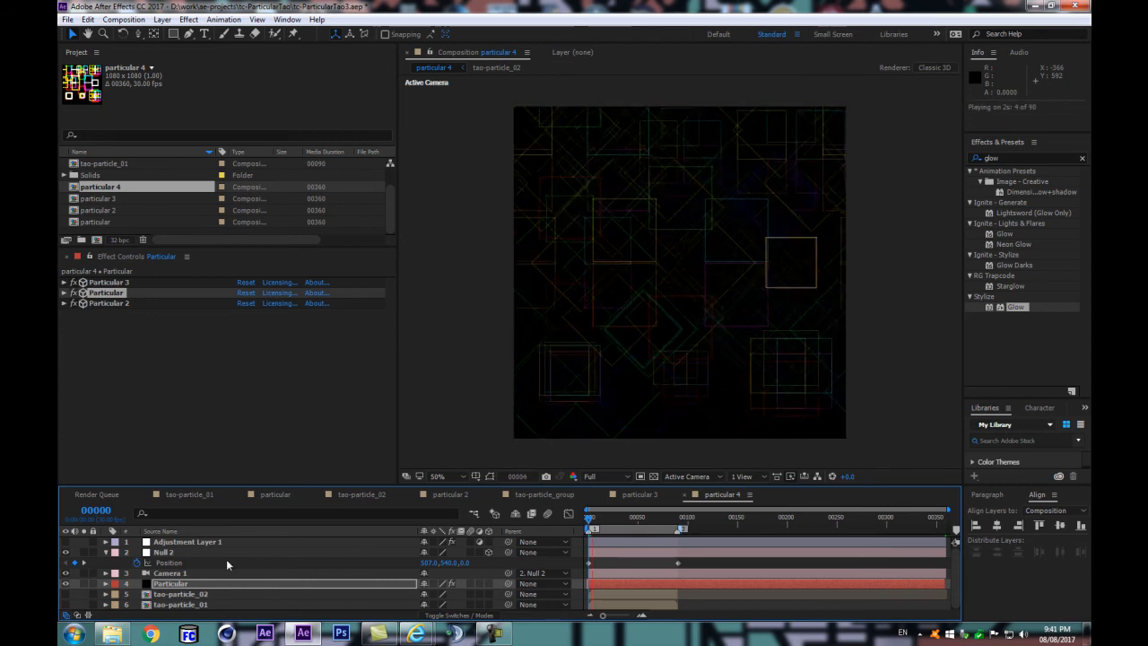
click(66, 541)
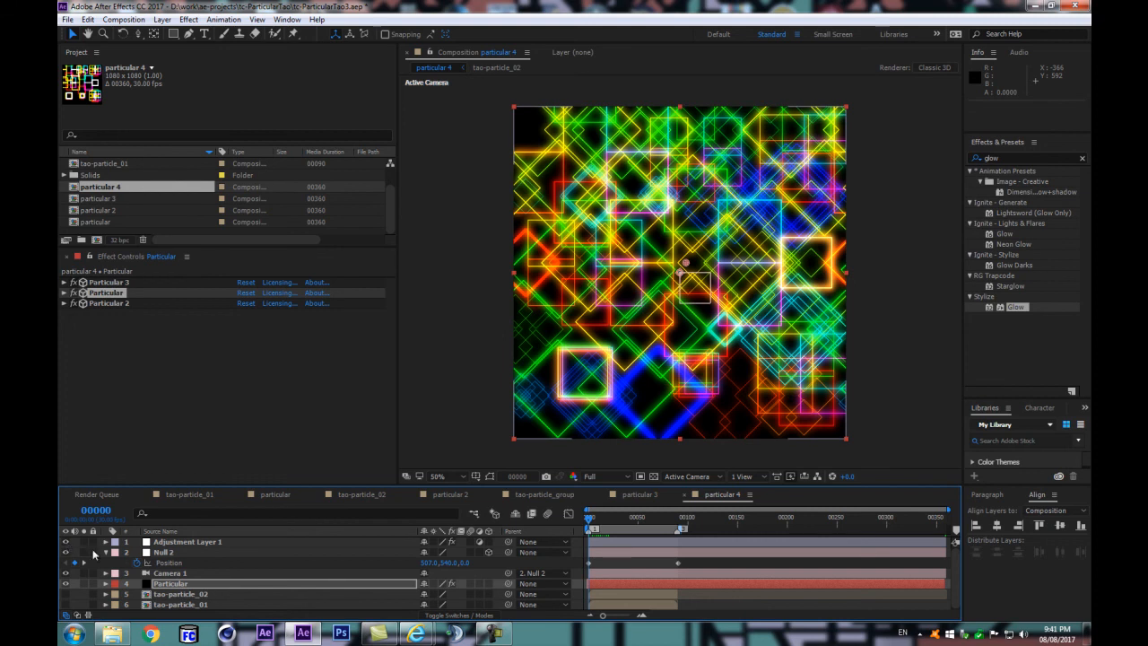
click(183, 545)
key(space)
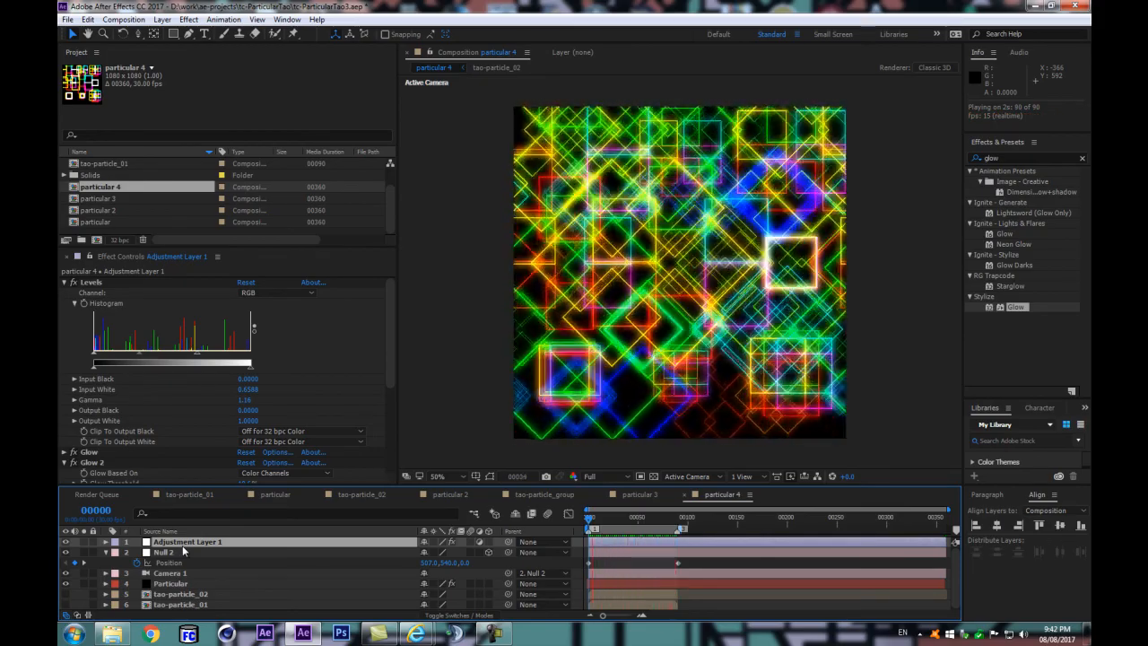
Step: Stop the preview and compare the glowing pattern at frames 89, 0 and 2
key(space)
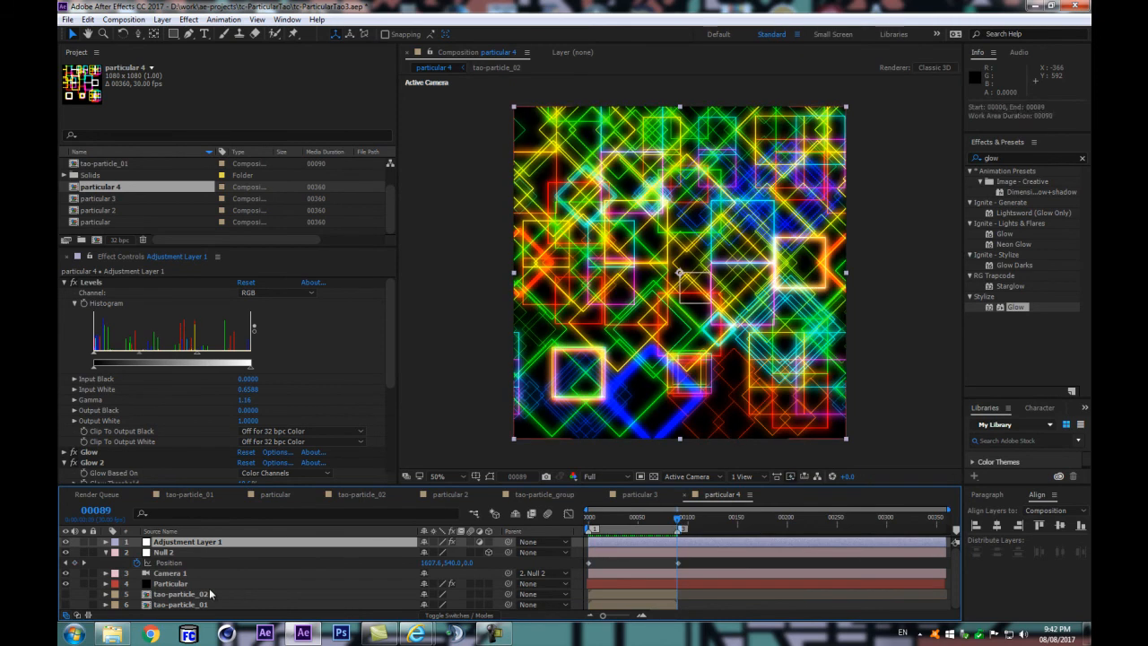
key(Home)
key(Page_Down)
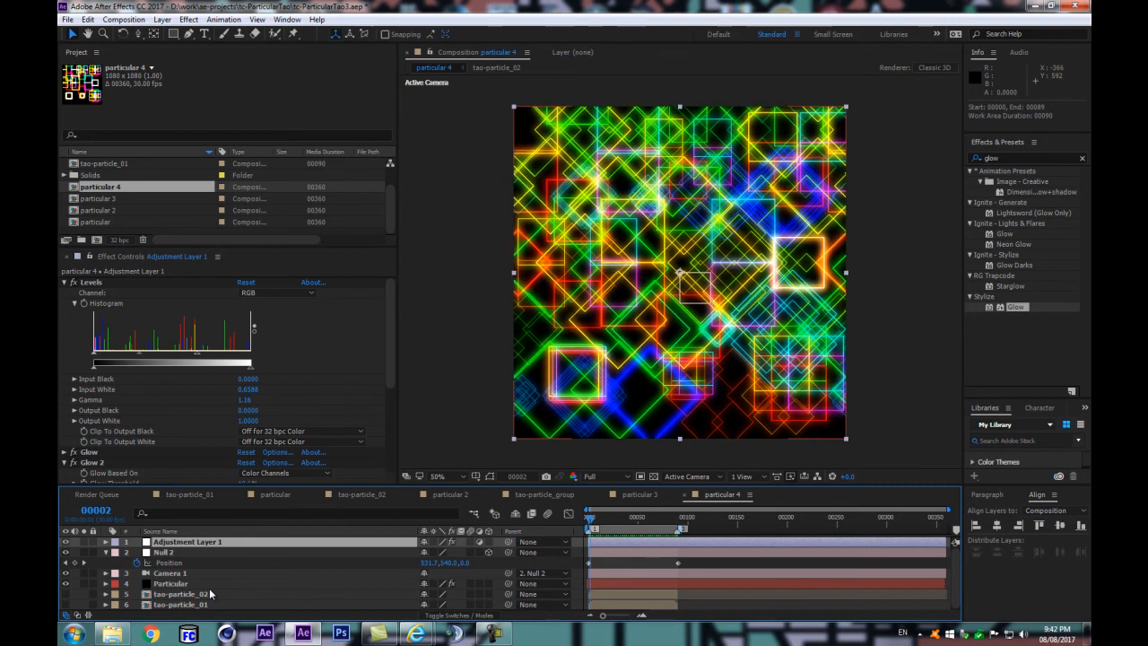
key(Home)
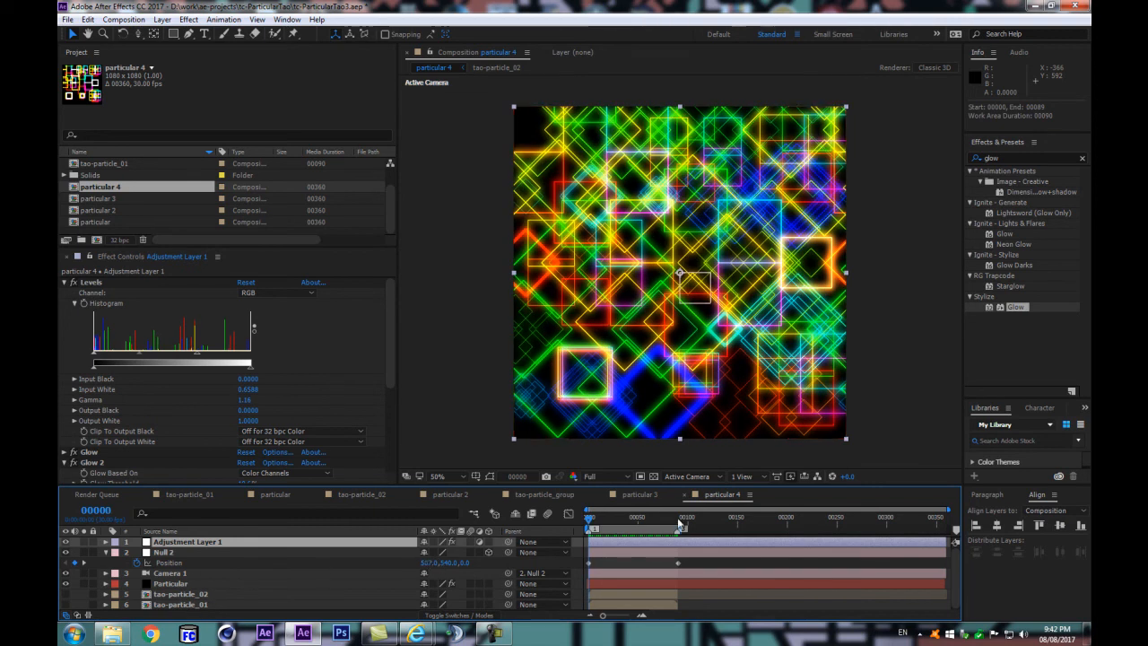
Step: Set Null 2's Position X to 540 at frame 0 and preview the loop
click(431, 563)
text(540)
click(369, 553)
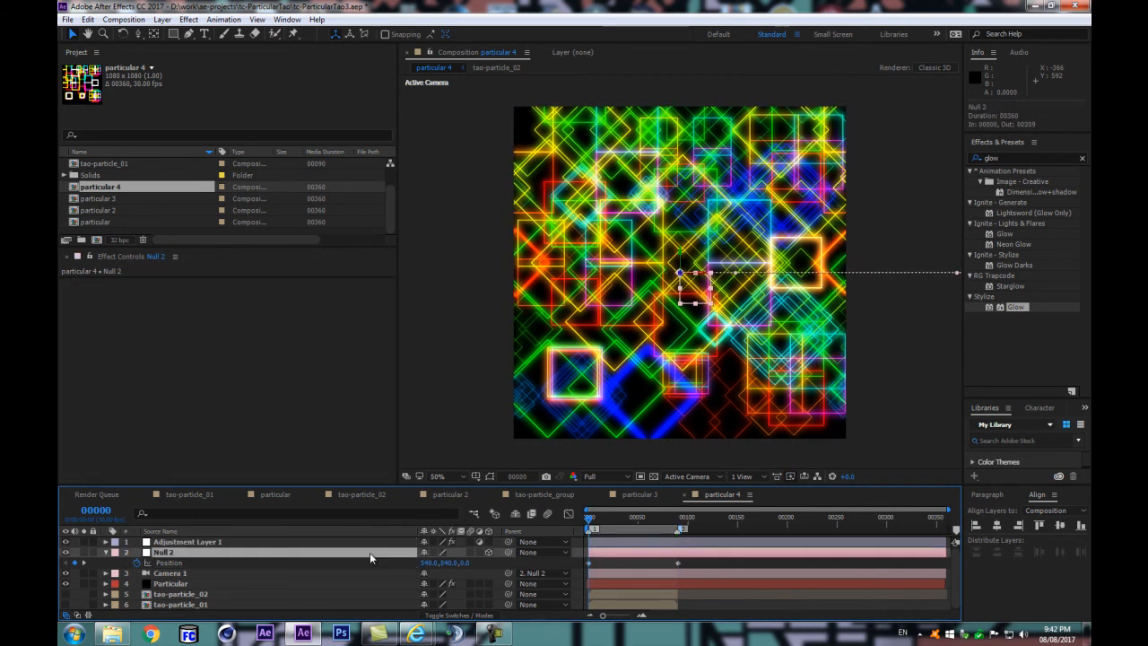
key(space)
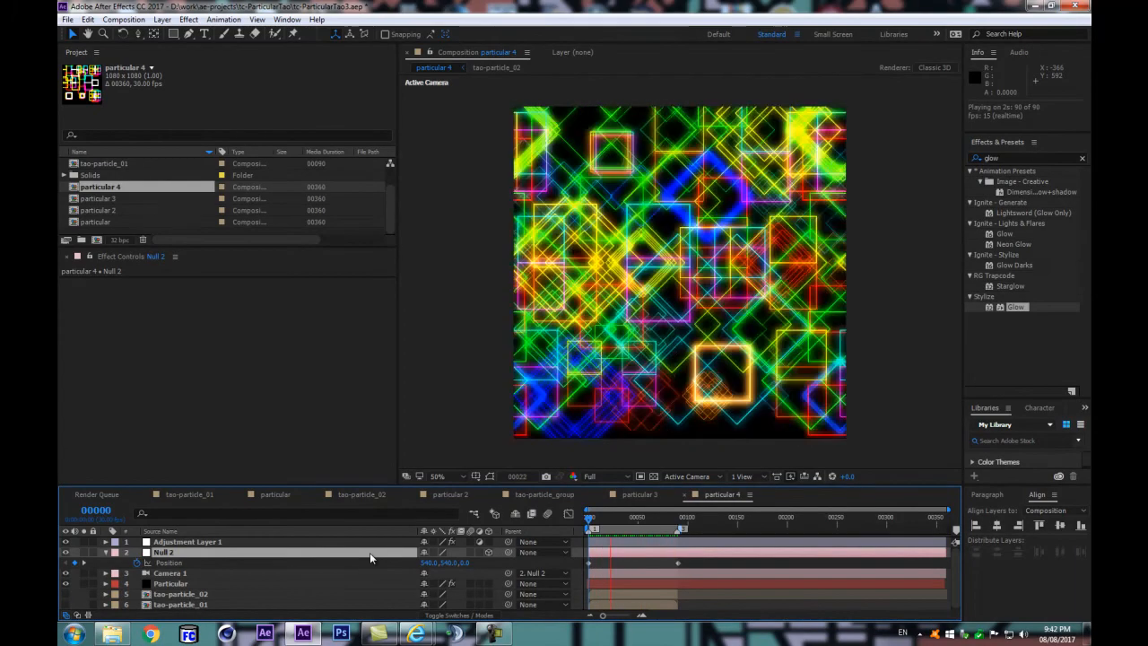
key(space)
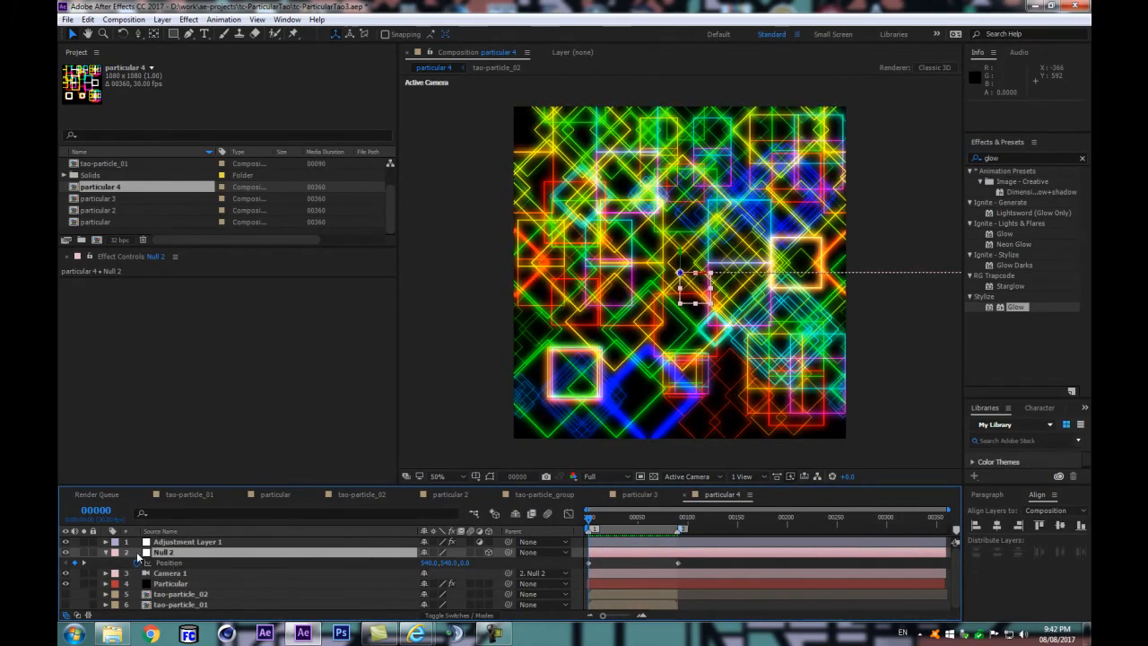